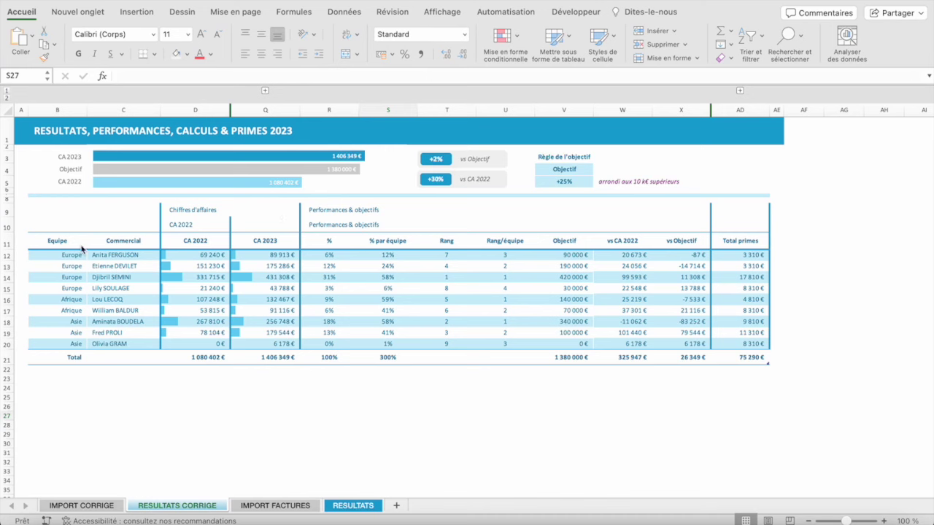
- Go from the RESULTATS summary to the IMPORT CORRIGE invoice database sheet
{"action": "left_click", "coordinate": [106, 255]}
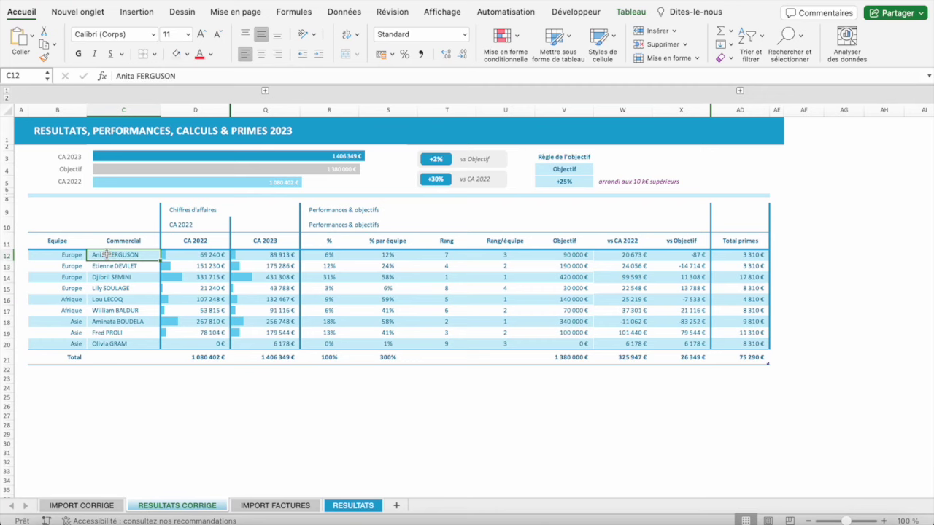
{"action": "left_click", "coordinate": [63, 507]}
- Inspect the formulas in the first invoice row, including the Trimestre formula
{"action": "left_click", "coordinate": [414, 240]}
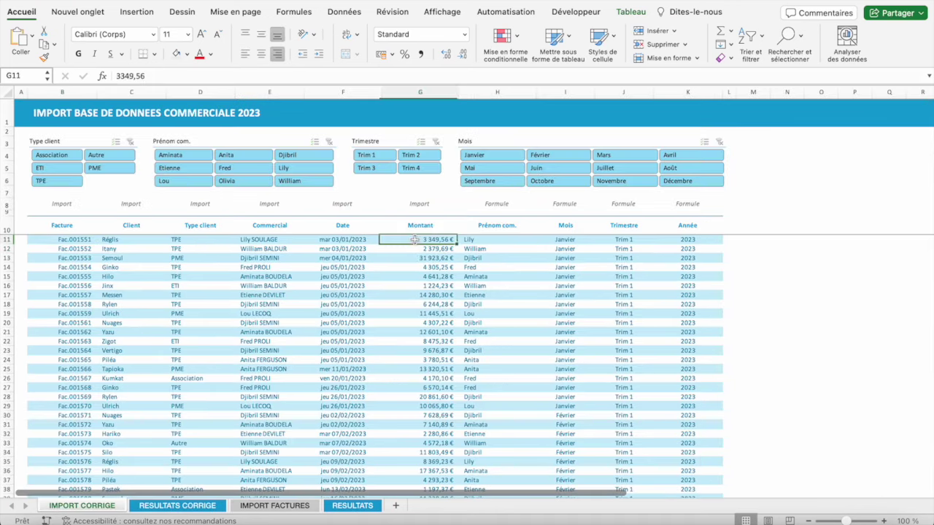
{"action": "left_click", "coordinate": [476, 239]}
{"action": "left_click", "coordinate": [572, 240]}
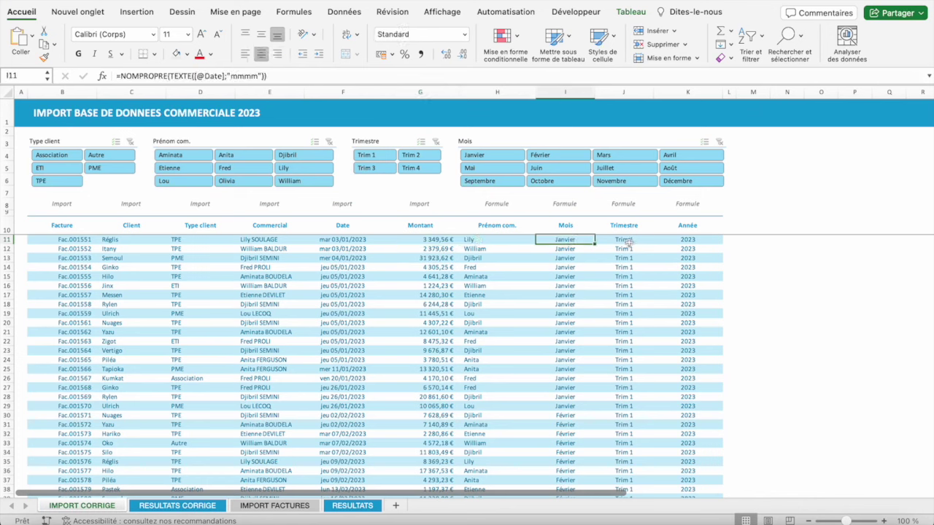
{"action": "left_click", "coordinate": [621, 241]}
{"action": "left_click", "coordinate": [81, 241]}
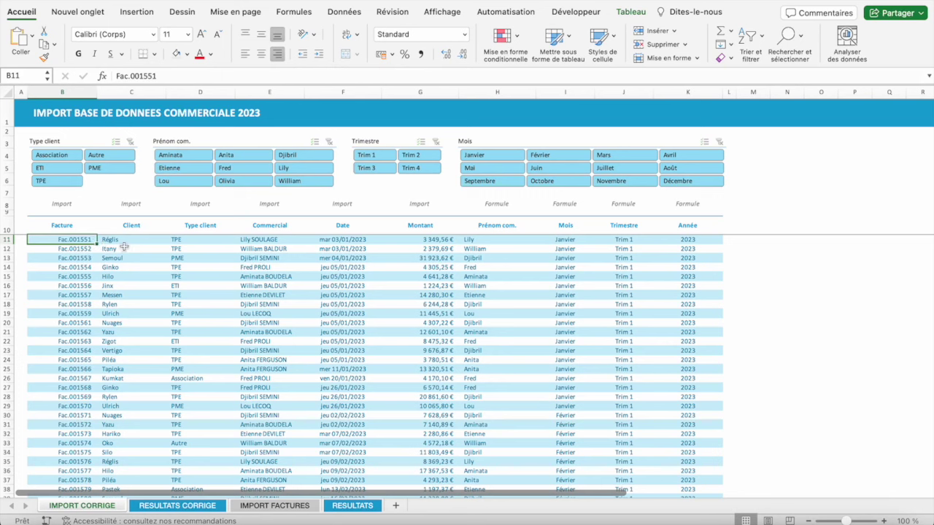
- Review invoice numbers, client names, salespeople and dates, then open RESULTATS CORRIGE
{"action": "left_click_drag", "start_coordinate": [89, 249], "coordinate": [67, 315]}
{"action": "left_click_drag", "start_coordinate": [148, 270], "coordinate": [135, 360]}
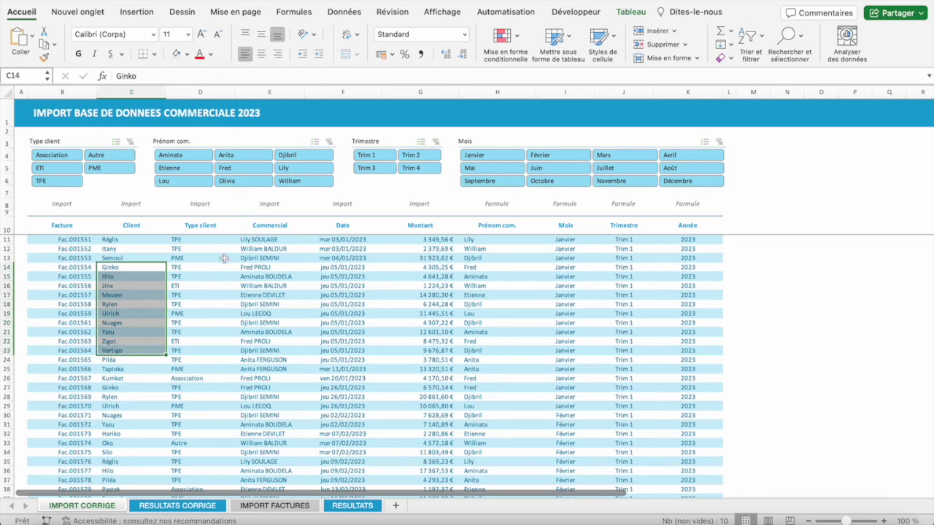
{"action": "left_click_drag", "start_coordinate": [265, 251], "coordinate": [270, 323]}
{"action": "left_click", "coordinate": [356, 296]}
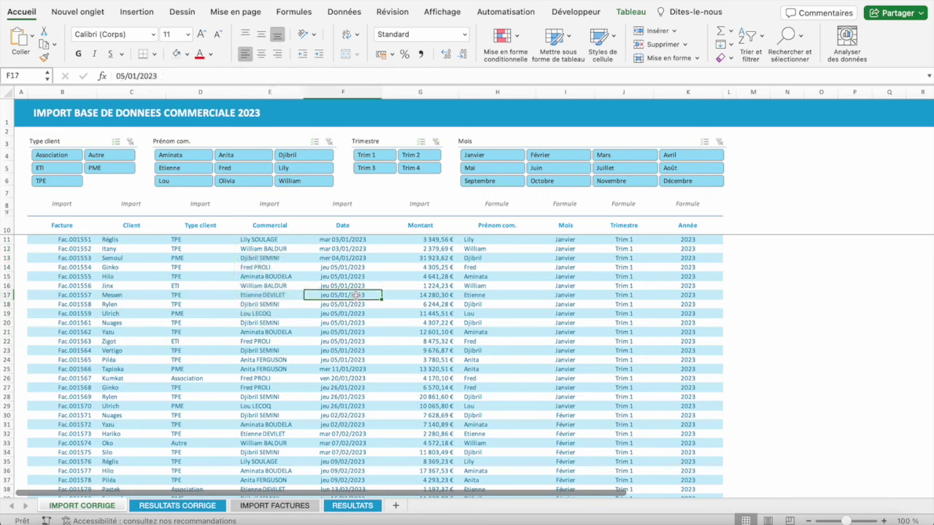
{"action": "left_click", "coordinate": [154, 508]}
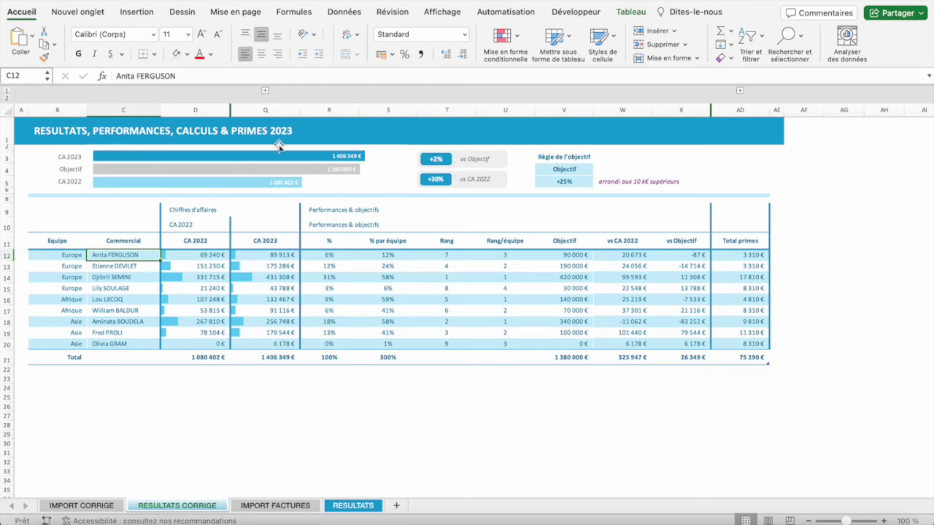
- Expand, review and collapse the monthly 2023 revenue columns per salesperson
{"action": "left_click", "coordinate": [265, 91]}
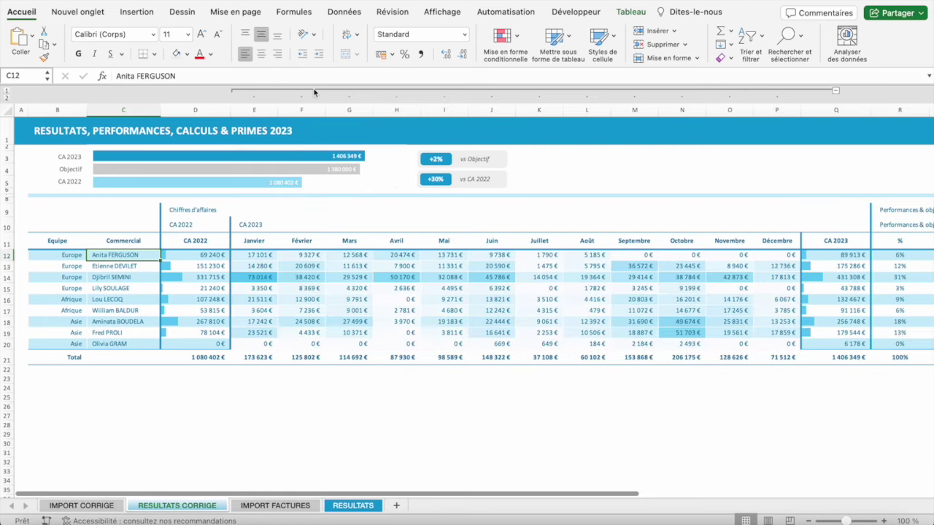
{"action": "scroll", "coordinate": [226, 264], "scroll_direction": "right", "scroll_amount": 1}
{"action": "left_click_drag", "start_coordinate": [232, 255], "coordinate": [759, 334]}
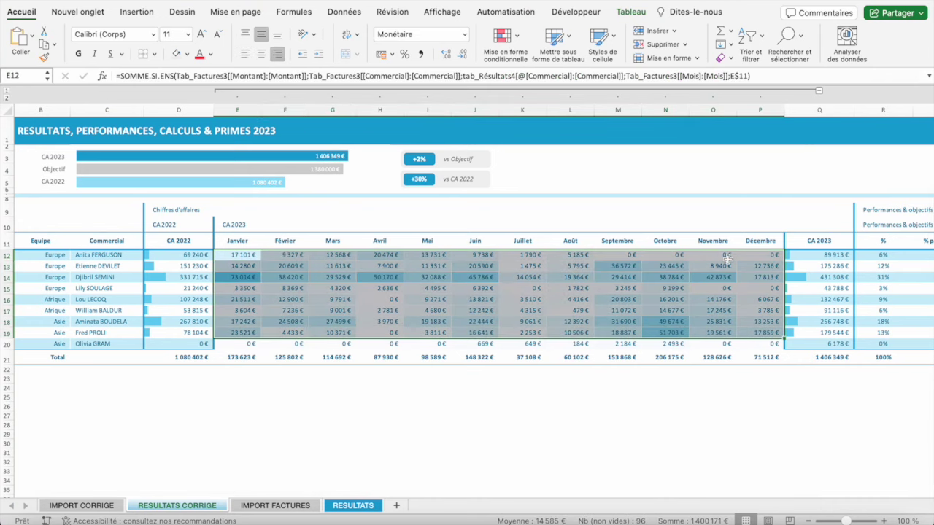
{"action": "scroll", "coordinate": [759, 334], "scroll_direction": "right", "scroll_amount": 6}
{"action": "left_click", "coordinate": [555, 93]}
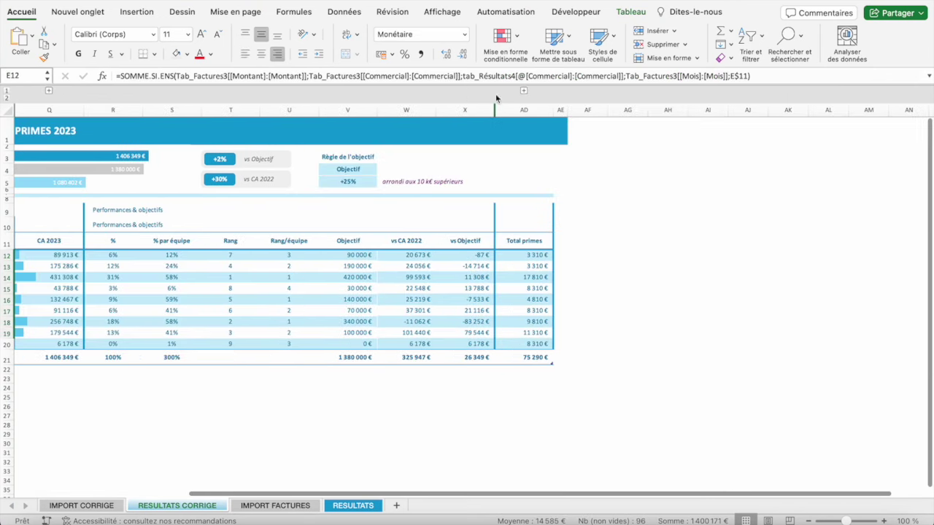
- Expand the Prime 1–Prime 5 columns and review the bonus values and rules table
{"action": "left_click", "coordinate": [522, 93]}
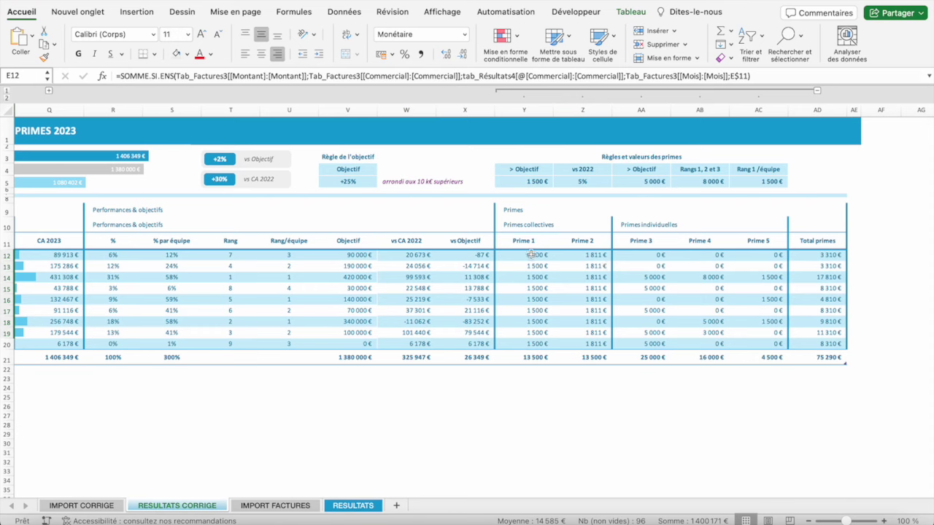
{"action": "left_click_drag", "start_coordinate": [531, 255], "coordinate": [756, 334]}
{"action": "left_click_drag", "start_coordinate": [527, 170], "coordinate": [763, 182]}
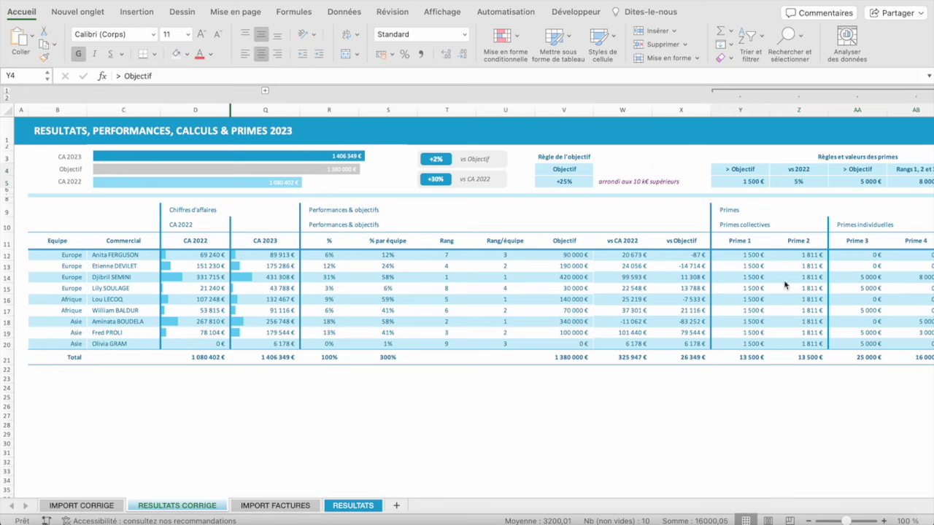
{"action": "left_click", "coordinate": [737, 257]}
{"action": "left_click", "coordinate": [736, 257]}
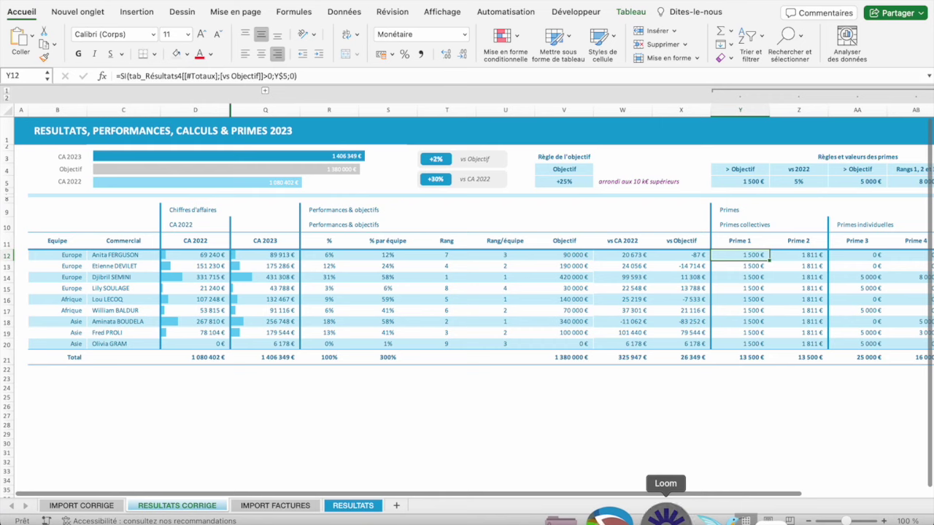
- Show the IMPORT FACTURES sheet with its empty Prénom com., Mois, Trimestre and Année columns
{"action": "left_click", "coordinate": [665, 517]}
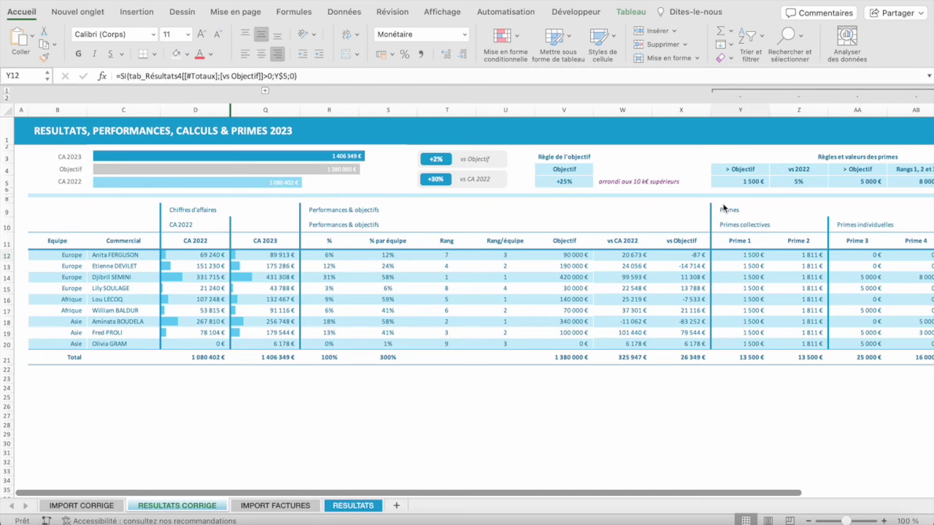
{"action": "mouse_move", "coordinate": [671, 517]}
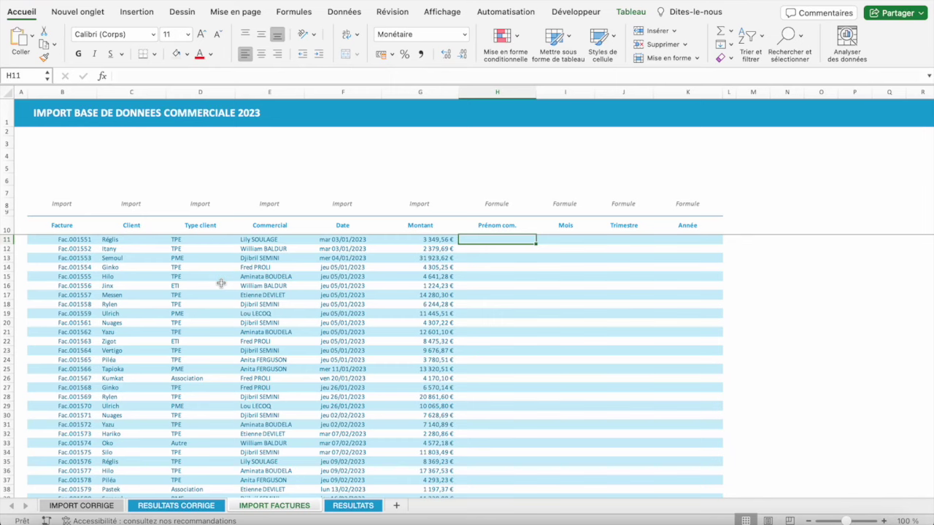
{"action": "left_click_drag", "start_coordinate": [491, 225], "coordinate": [687, 225]}
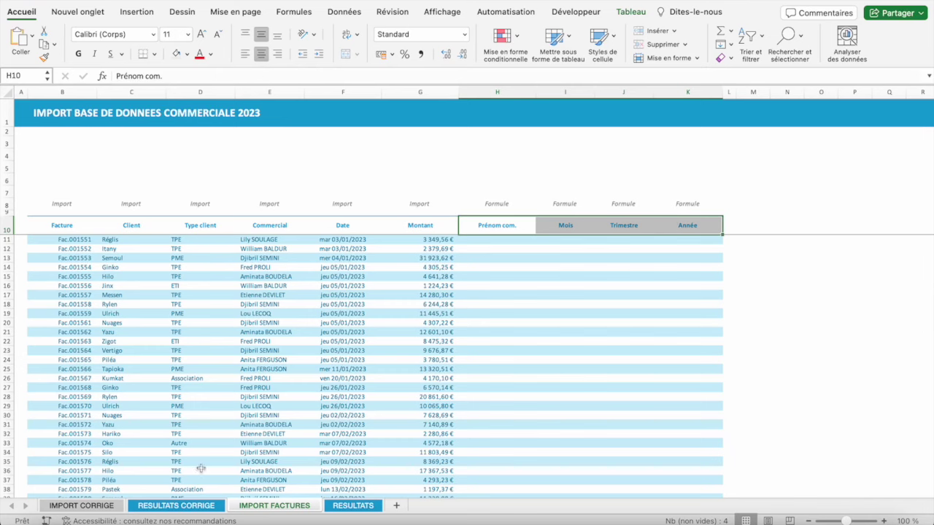
{"action": "left_click", "coordinate": [76, 506]}
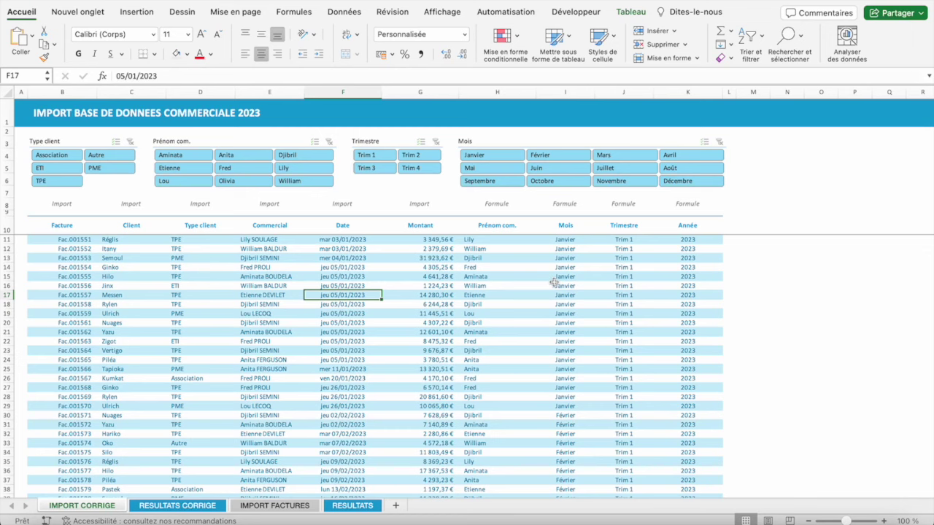
{"action": "left_click", "coordinate": [268, 506]}
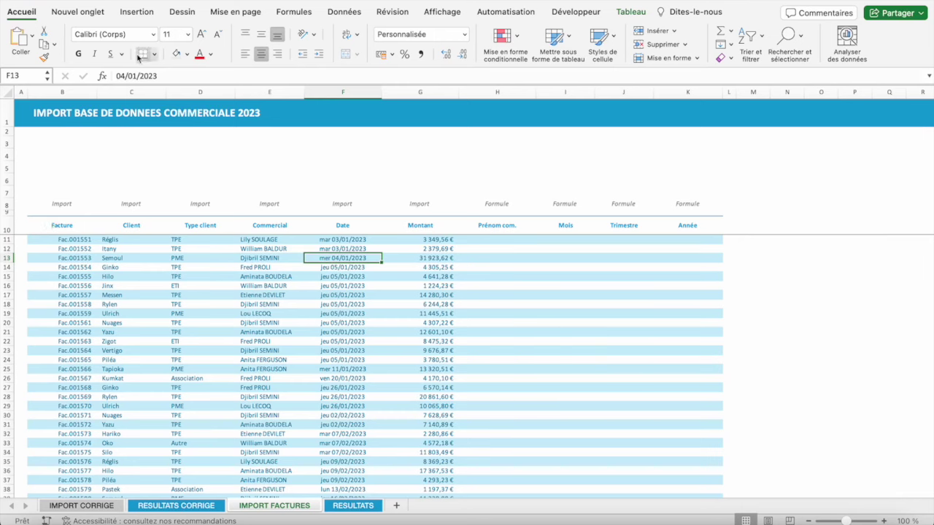
- Browse the fill colours, Mise en page themes and colour schemes without changing anything
{"action": "left_click", "coordinate": [186, 55]}
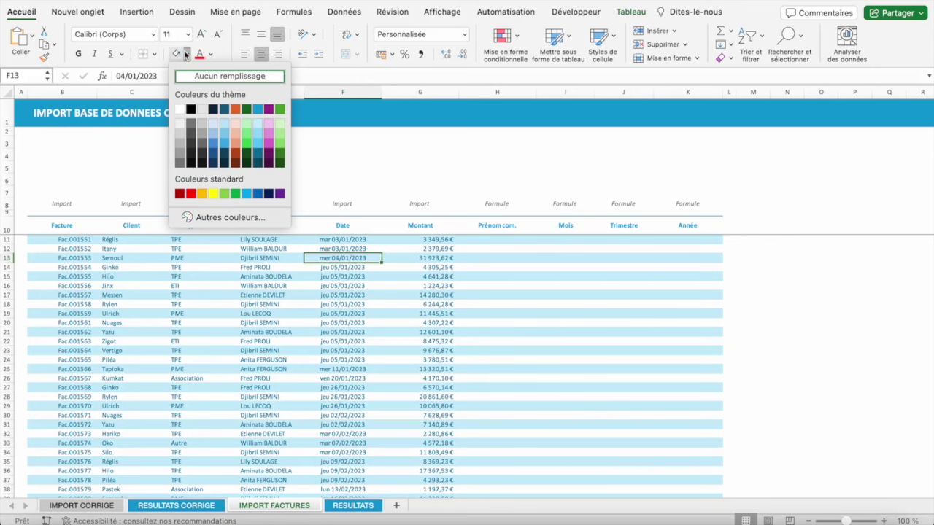
{"action": "left_click", "coordinate": [326, 310]}
{"action": "left_click", "coordinate": [233, 13]}
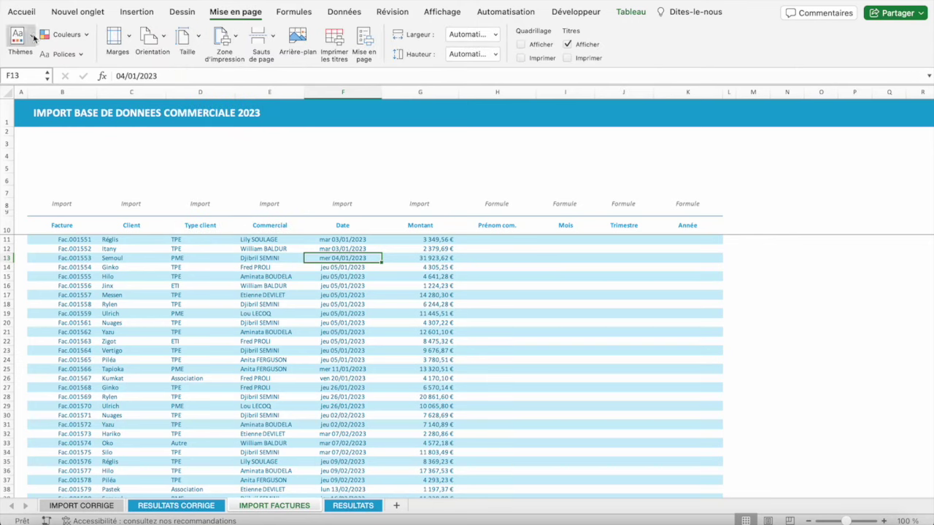
{"action": "left_click", "coordinate": [33, 37]}
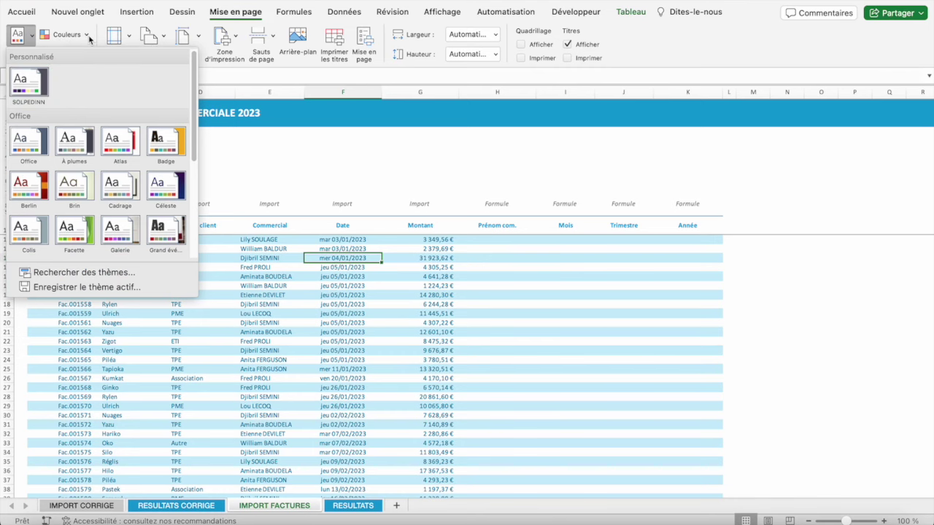
{"action": "left_click", "coordinate": [87, 38]}
{"action": "left_click", "coordinate": [88, 38]}
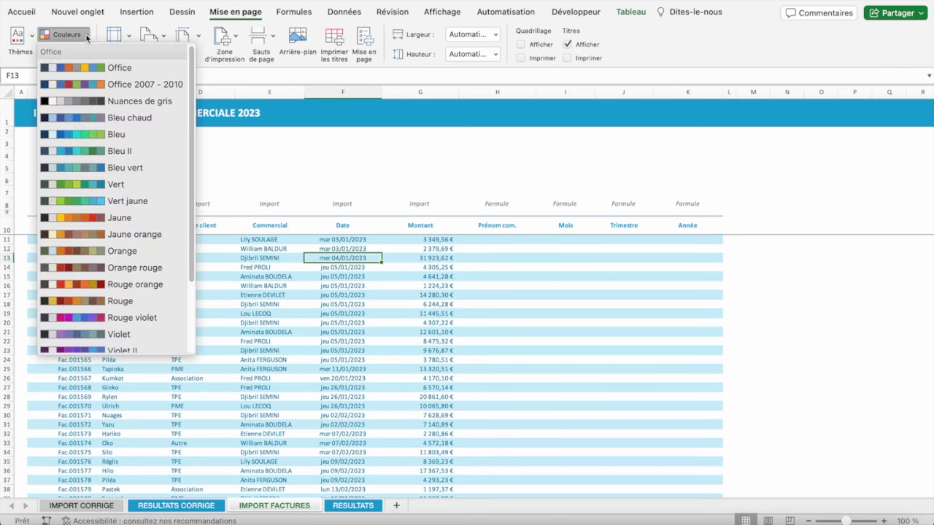
{"action": "left_click", "coordinate": [321, 345]}
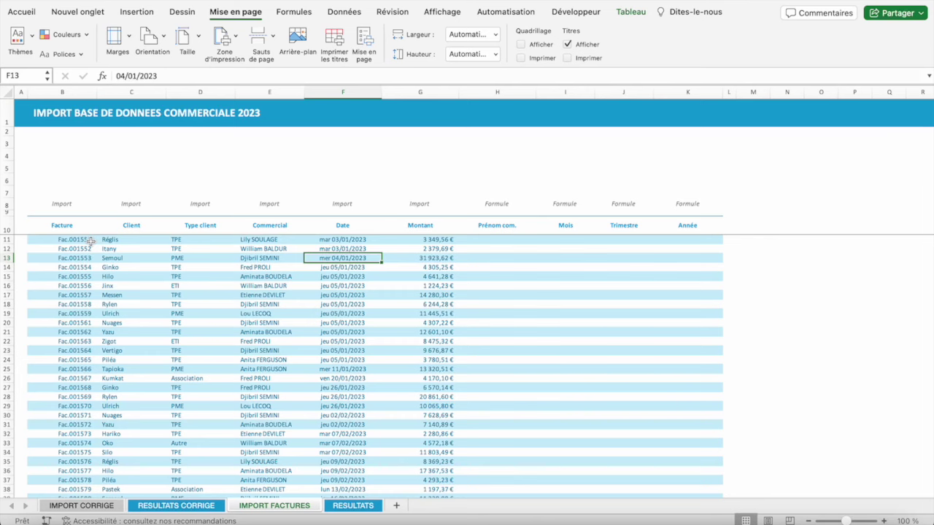
- Select the invoice table B10:K29 from the Facture header, then pick cell C18
{"action": "left_click", "coordinate": [55, 226]}
{"action": "mouse_move", "coordinate": [55, 225]}
{"action": "left_mouse_down"}
{"action": "mouse_move", "coordinate": [687, 406]}
{"action": "mouse_move", "coordinate": [688, 430]}
{"action": "left_mouse_up"}
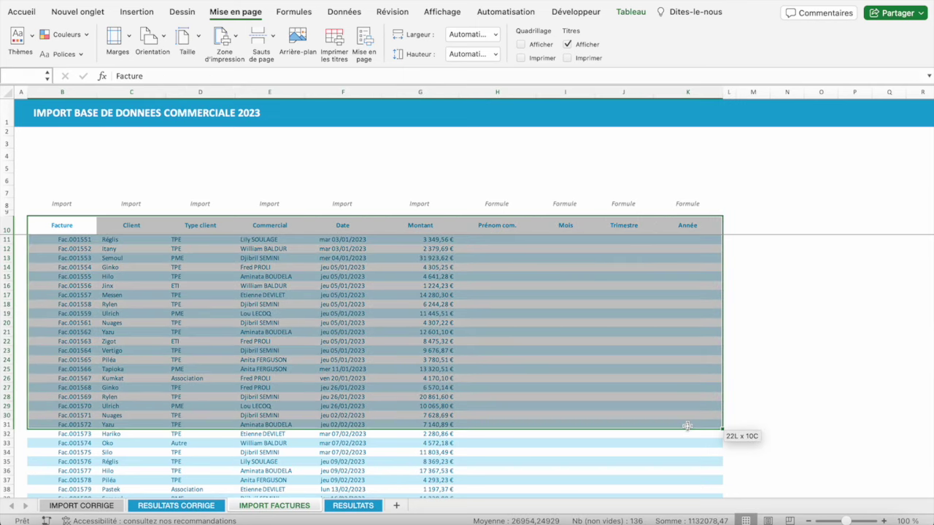
{"action": "left_click", "coordinate": [156, 304]}
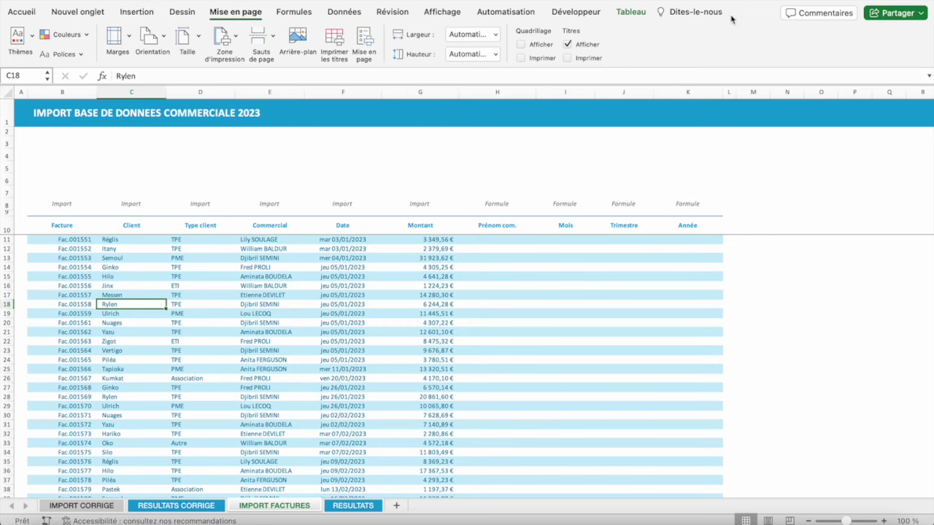
- Browse the Tab_Factures table styles without changing them and select its first rows
{"action": "left_click", "coordinate": [632, 13]}
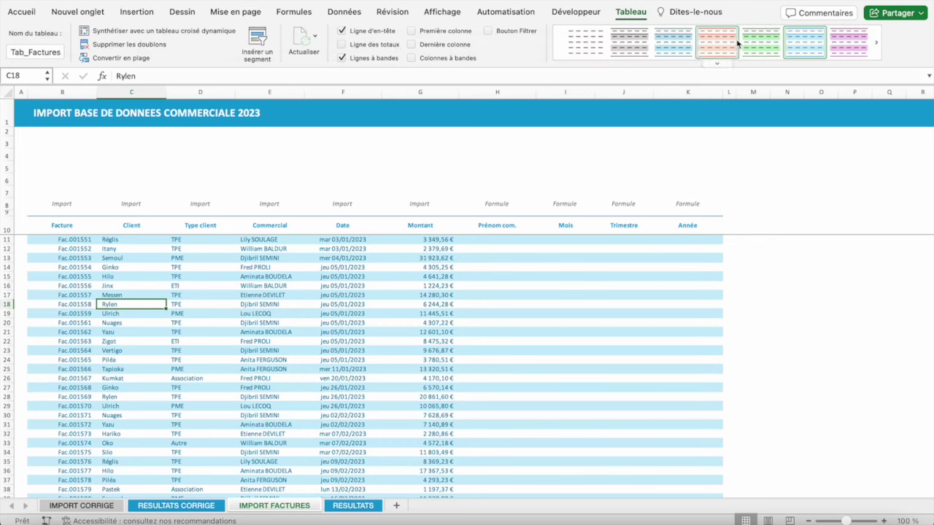
{"action": "left_click", "coordinate": [717, 64]}
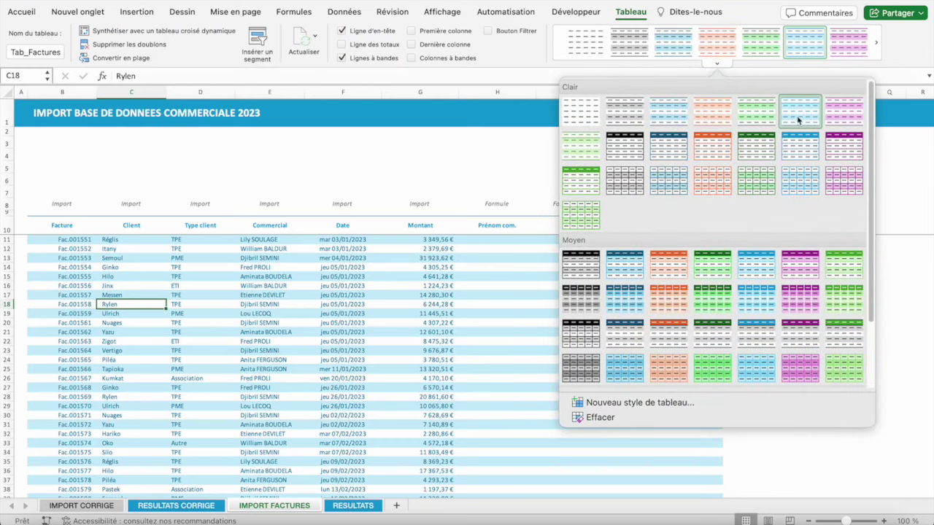
{"action": "left_click", "coordinate": [283, 287]}
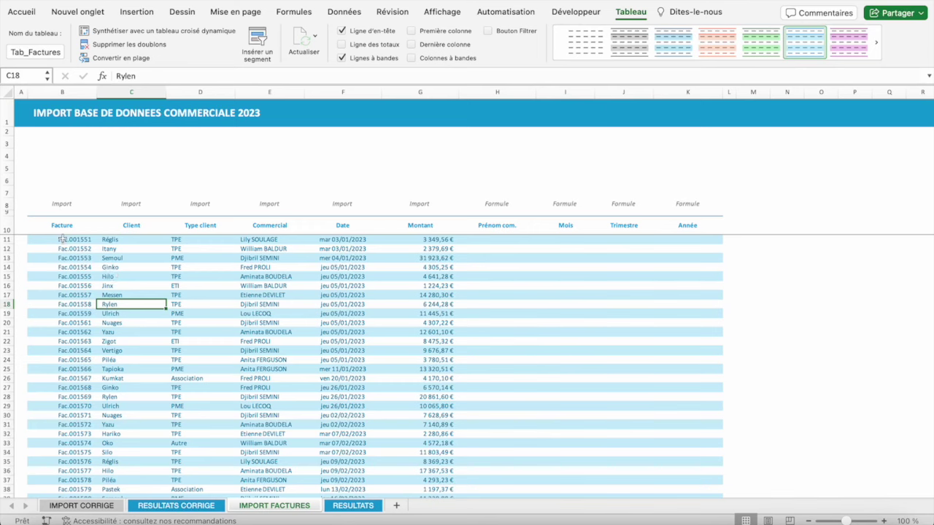
{"action": "left_click_drag", "start_coordinate": [56, 227], "coordinate": [647, 359]}
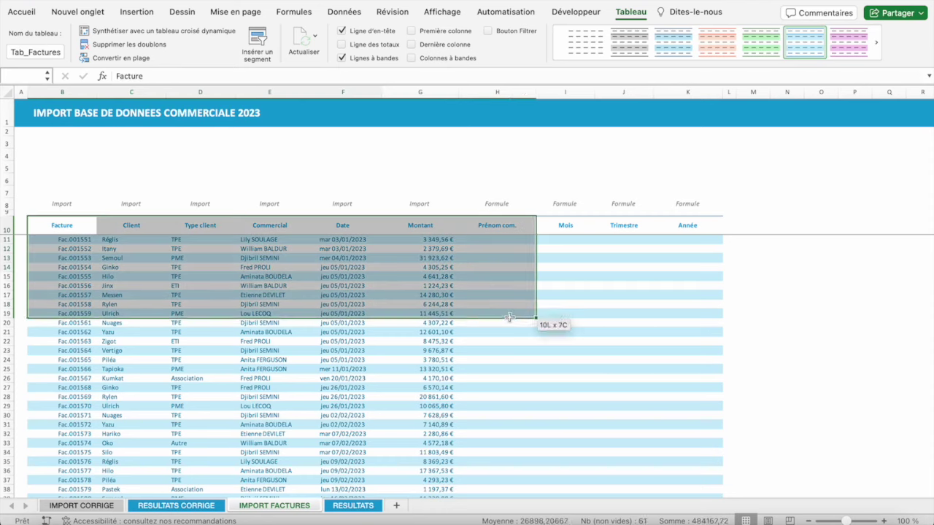
{"action": "left_click", "coordinate": [356, 506]}
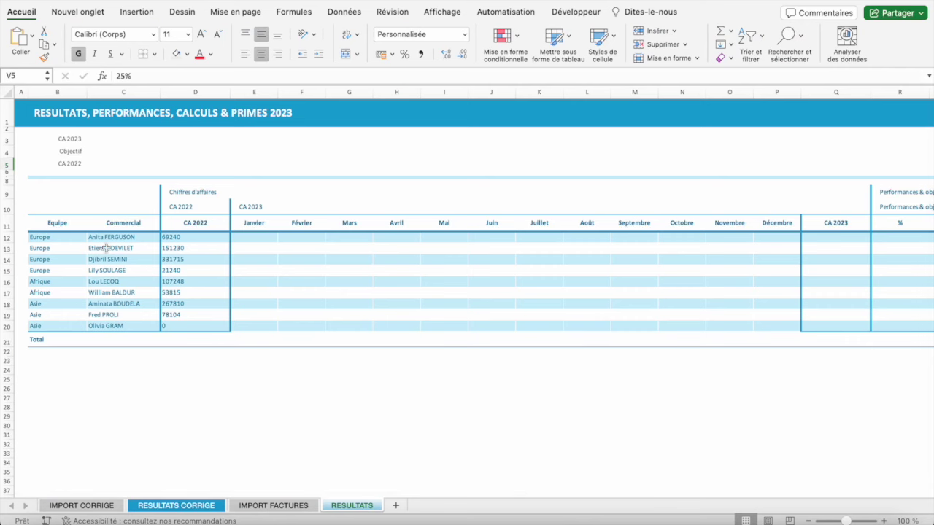
{"action": "scroll", "coordinate": [405, 248], "scroll_direction": "right", "scroll_amount": 10}
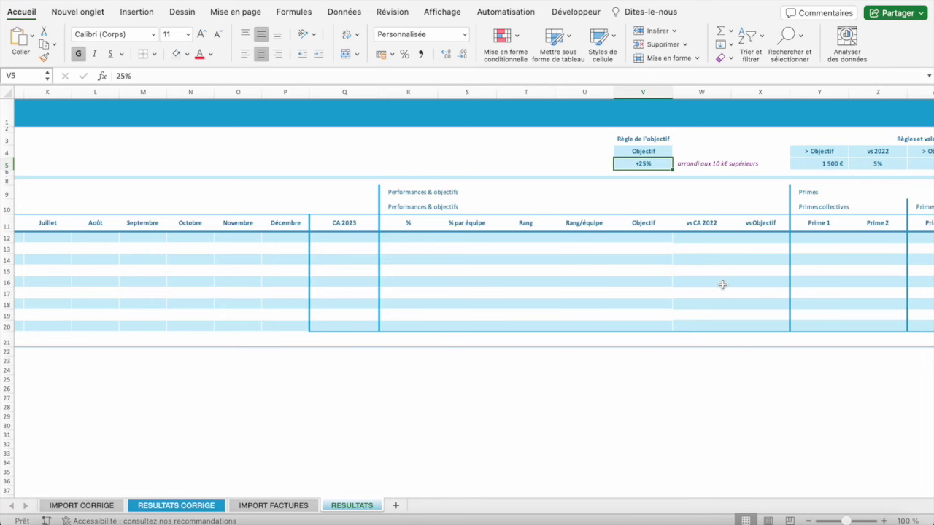
{"action": "scroll", "coordinate": [720, 283], "scroll_direction": "right", "scroll_amount": 5}
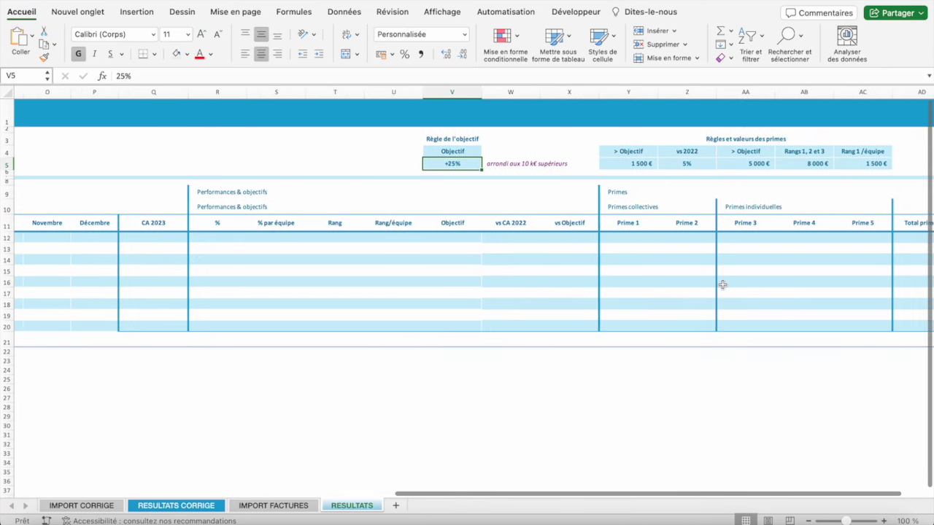
{"action": "scroll", "coordinate": [626, 250], "scroll_direction": "right", "scroll_amount": 4}
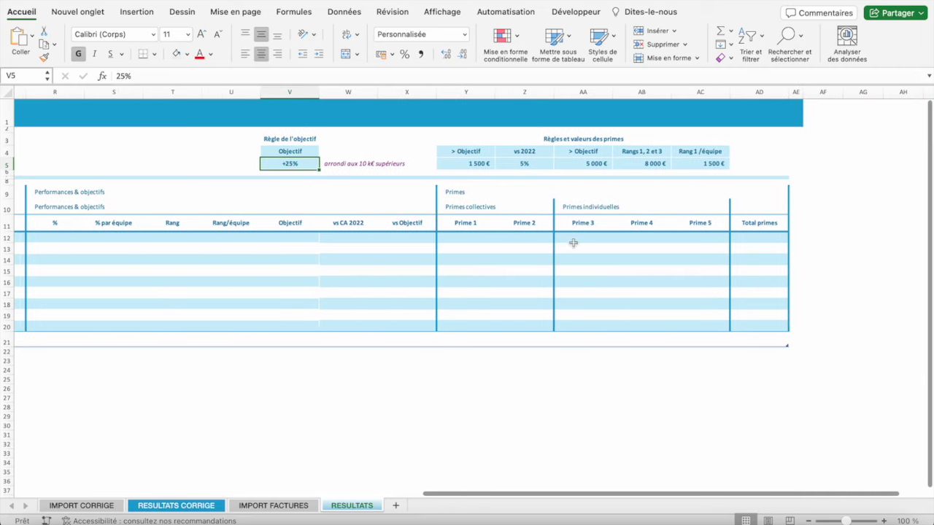
{"action": "left_click_drag", "start_coordinate": [467, 239], "coordinate": [719, 249]}
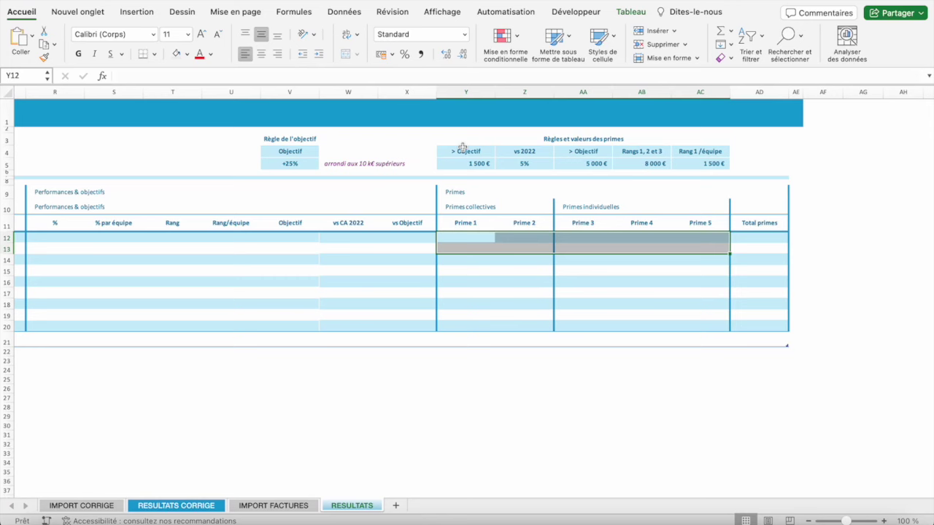
{"action": "scroll", "coordinate": [569, 313], "scroll_direction": "left", "scroll_amount": 6}
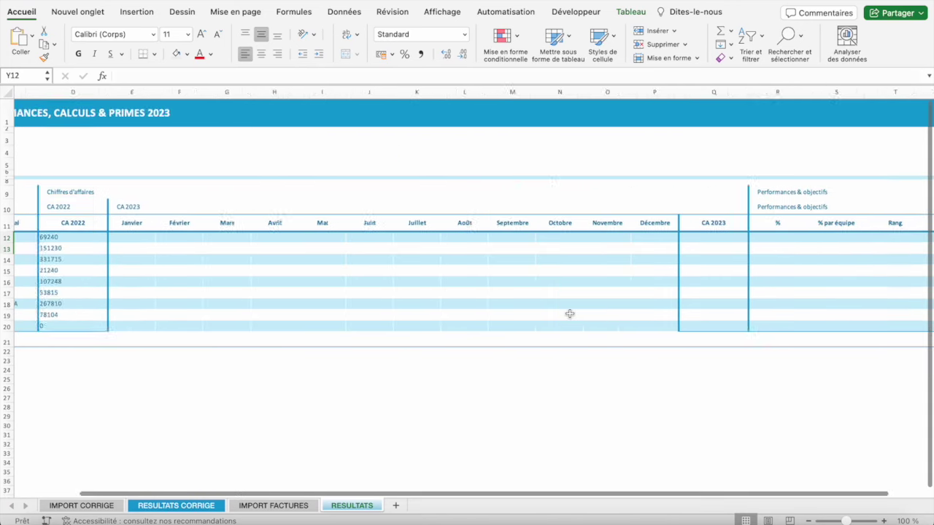
{"action": "scroll", "coordinate": [569, 313], "scroll_direction": "left", "scroll_amount": 10}
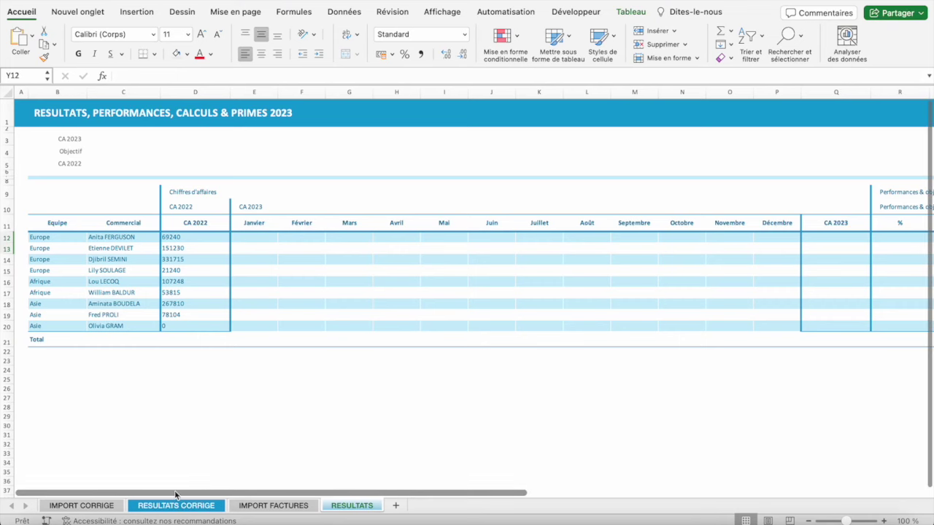
- Return to IMPORT FACTURES and select, then deselect, the invoice table range
{"action": "left_click", "coordinate": [256, 506]}
{"action": "left_click", "coordinate": [230, 293]}
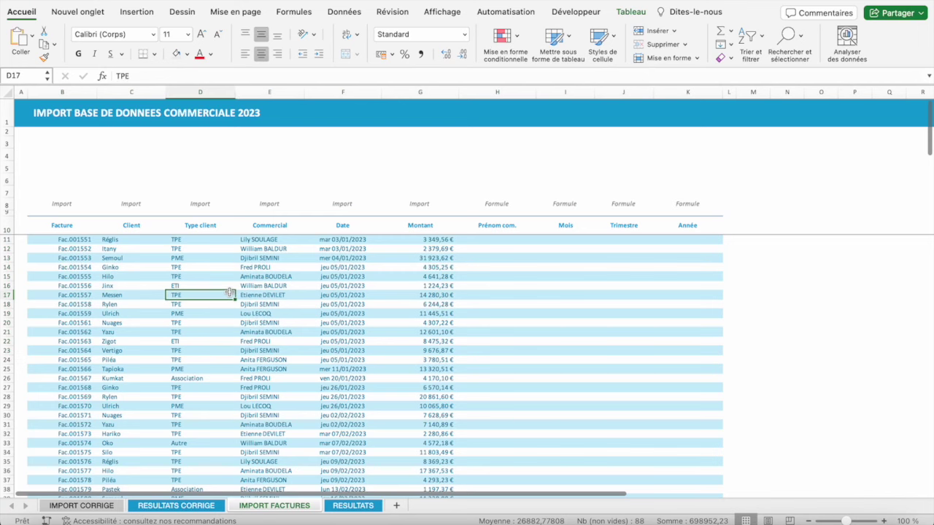
{"action": "double_click", "coordinate": [63, 225]}
{"action": "left_click", "coordinate": [116, 258]}
{"action": "left_click_drag", "start_coordinate": [62, 225], "coordinate": [673, 427]}
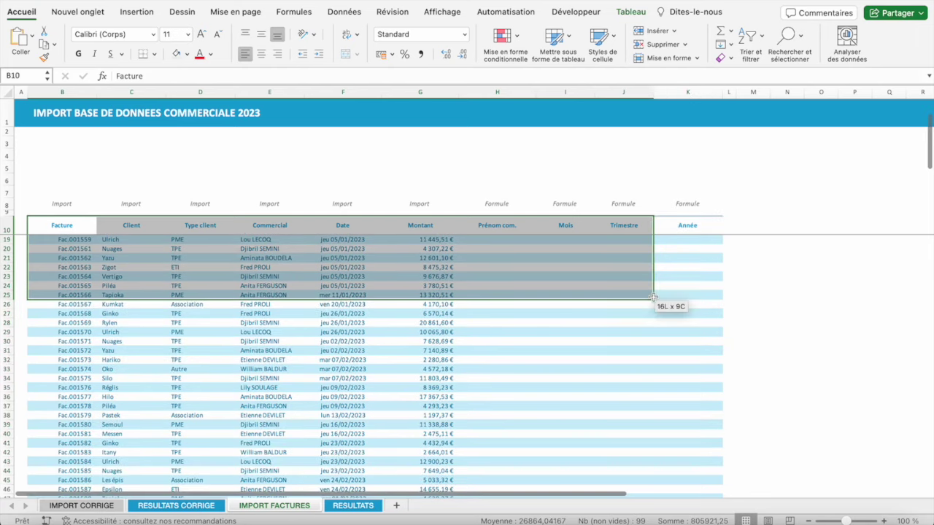
{"action": "left_click_drag", "start_coordinate": [673, 428], "coordinate": [642, 294]}
{"action": "left_click", "coordinate": [317, 260]}
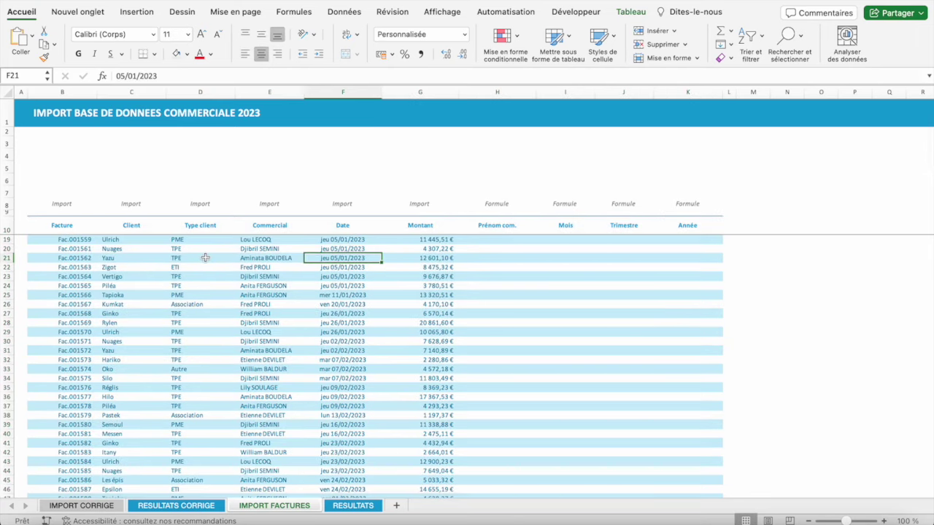
{"action": "scroll", "coordinate": [205, 258], "scroll_direction": "up", "scroll_amount": 3}
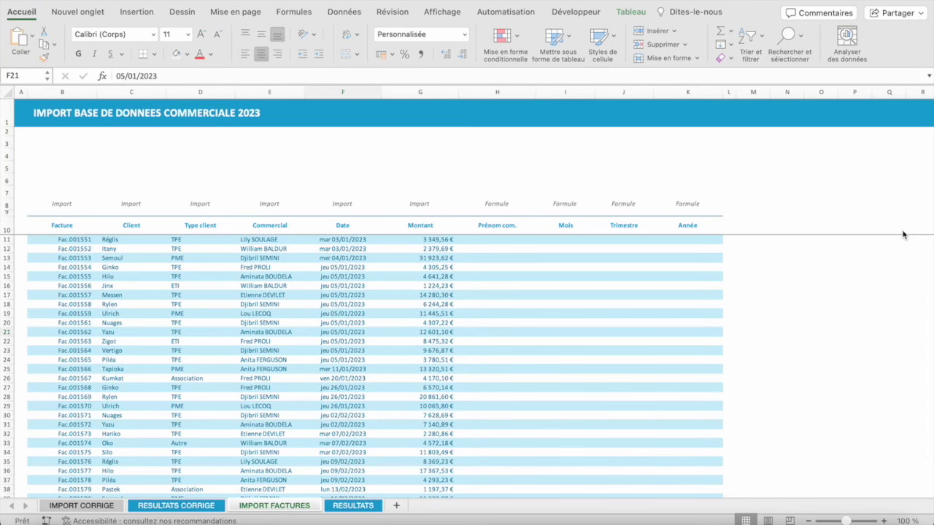
- Check the row 8 labels and Commercial column E, ending on cell H11
{"action": "left_click", "coordinate": [498, 239]}
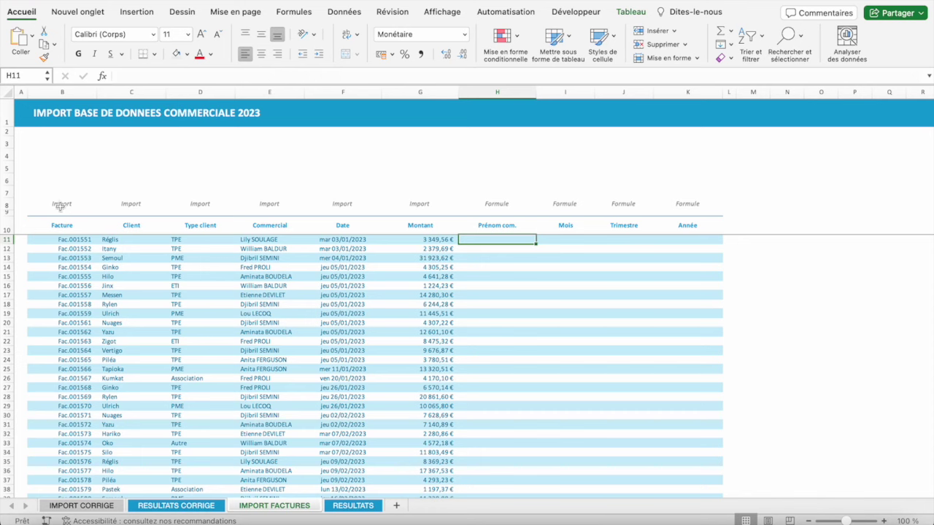
{"action": "mouse_move", "coordinate": [58, 205]}
{"action": "left_mouse_down"}
{"action": "mouse_move", "coordinate": [609, 196]}
{"action": "mouse_move", "coordinate": [688, 206]}
{"action": "left_mouse_up"}
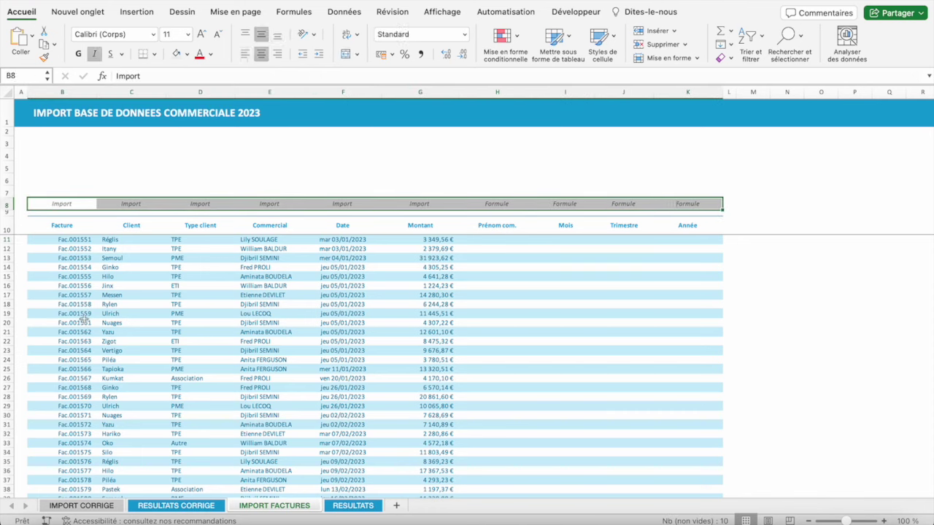
{"action": "left_click", "coordinate": [182, 321]}
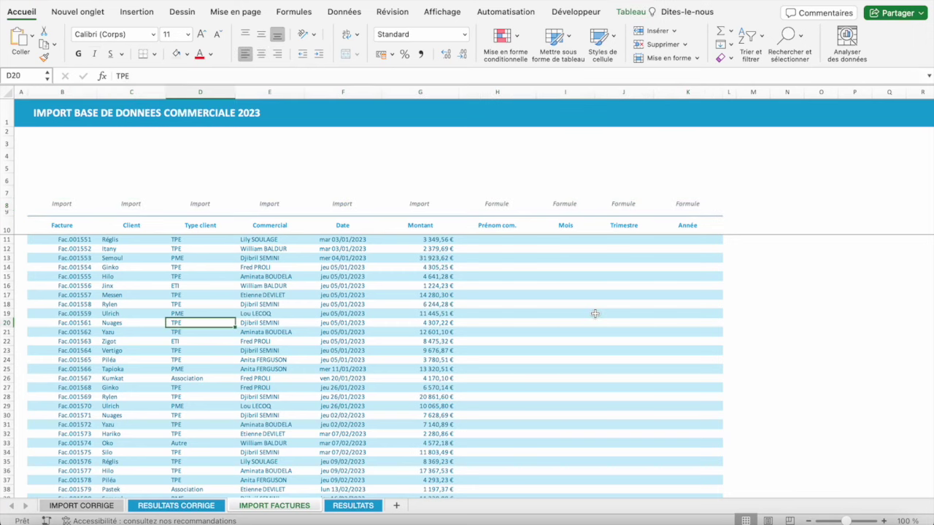
{"action": "left_click", "coordinate": [487, 240]}
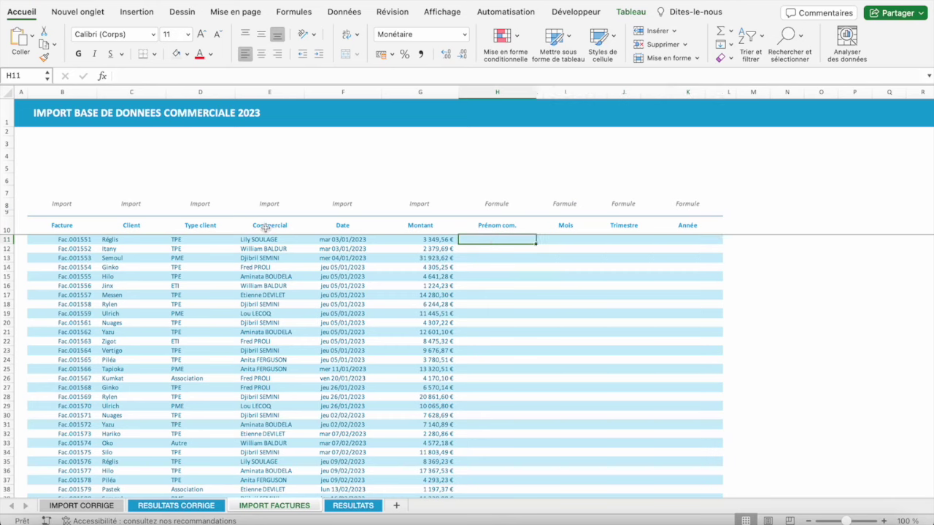
{"action": "left_click", "coordinate": [286, 92]}
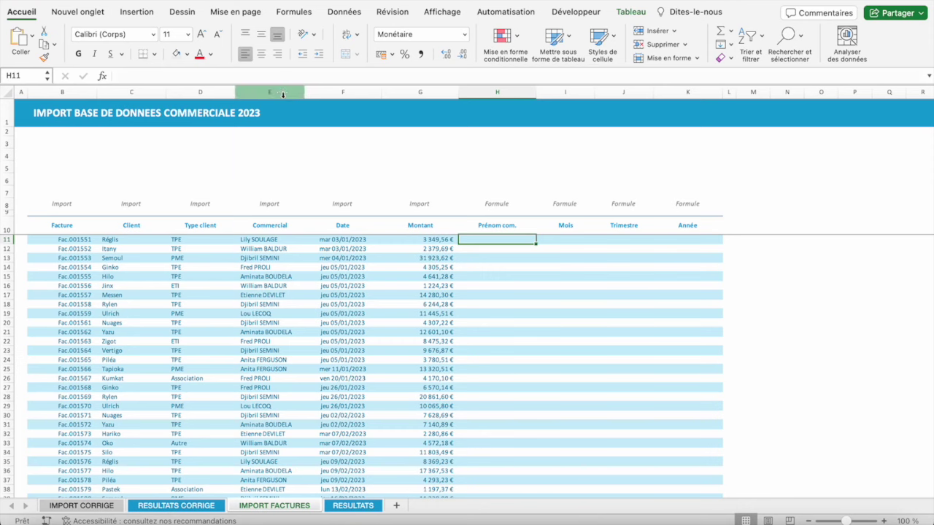
{"action": "left_click", "coordinate": [251, 240]}
{"action": "left_click", "coordinate": [490, 239]}
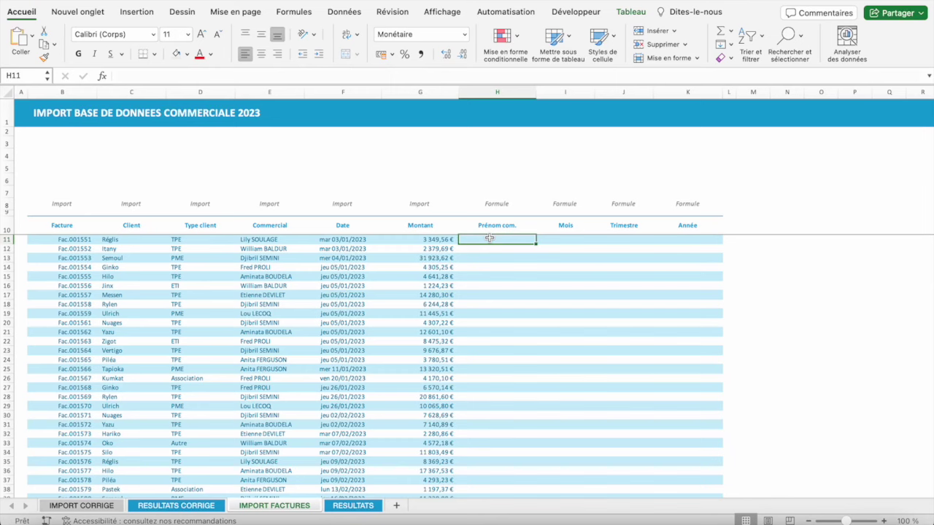
{"action": "type", "text": "="}
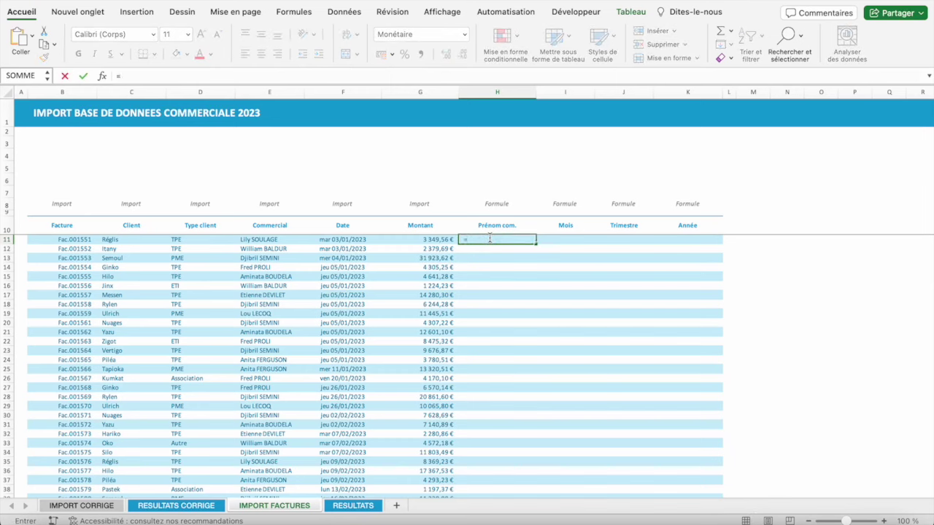
{"action": "type", "text": "texte"}
{"action": "key", "text": "Down"}
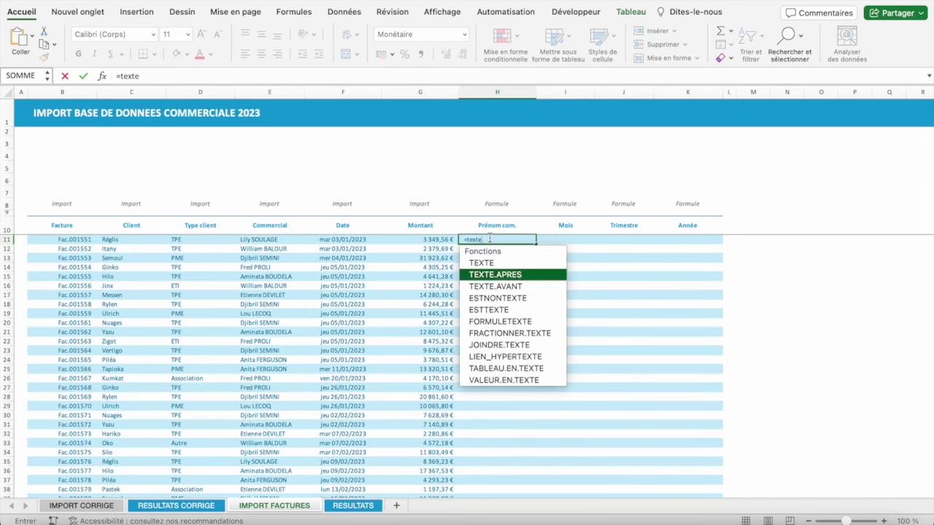
{"action": "key", "text": "Down"}
{"action": "key", "text": "Tab"}
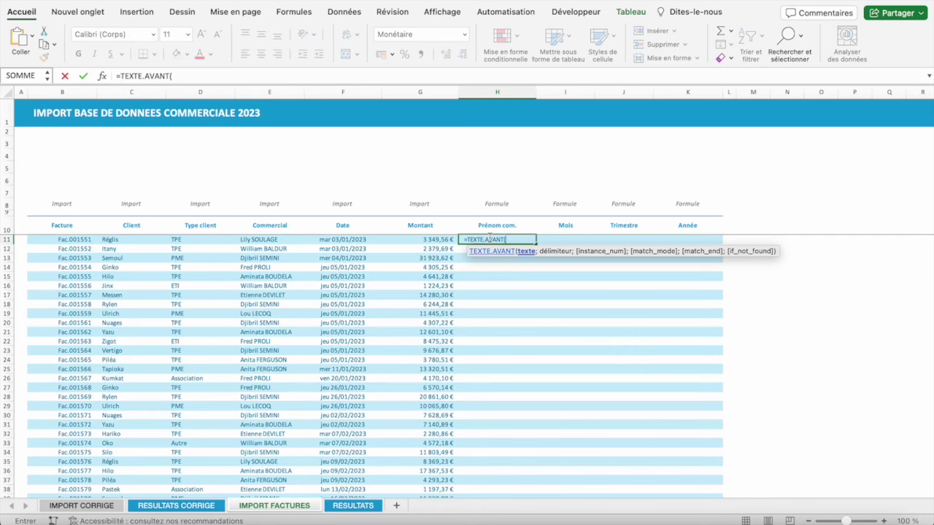
{"action": "left_click", "coordinate": [271, 239]}
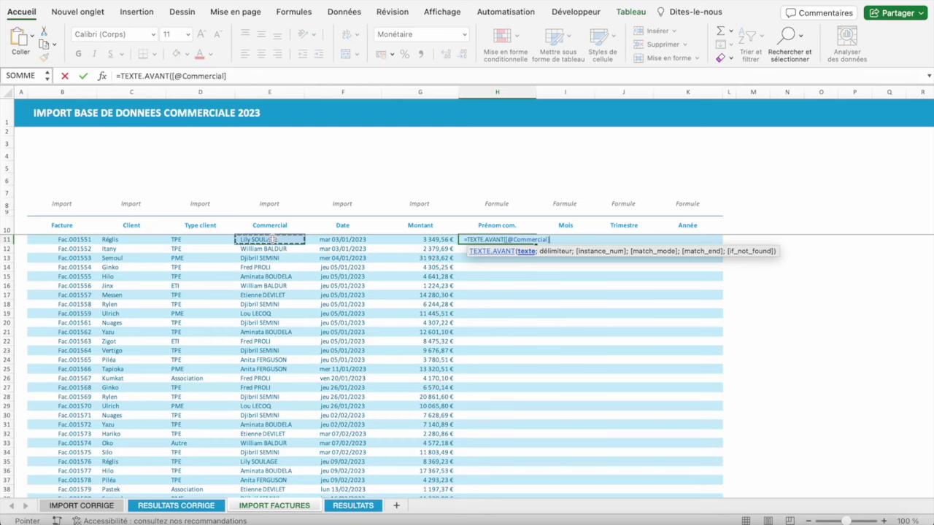
{"action": "type", "text": ";"}
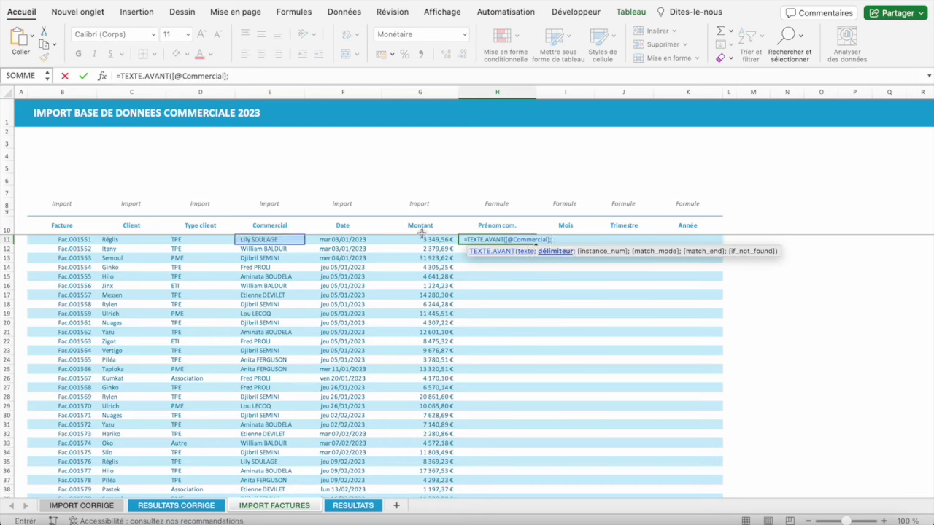
{"action": "type", "text": "\" \""}
{"action": "type", "text": ")"}
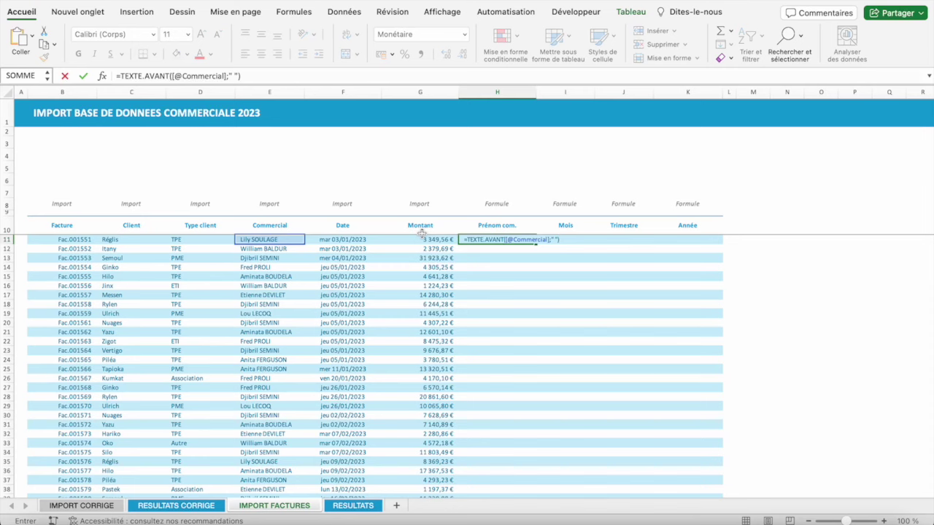
{"action": "key", "text": "Return"}
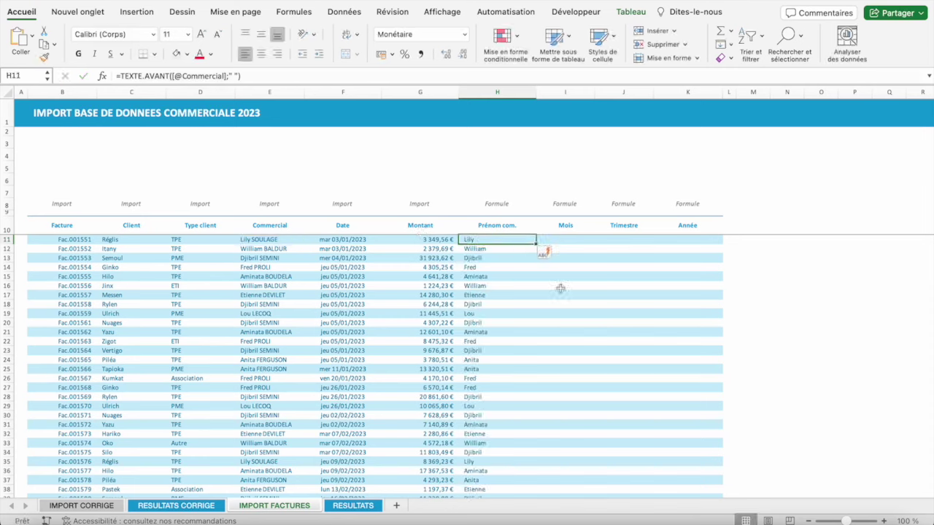
{"action": "scroll", "coordinate": [552, 327], "scroll_direction": "down", "scroll_amount": 1}
{"action": "scroll", "coordinate": [552, 328], "scroll_direction": "down", "scroll_amount": 1}
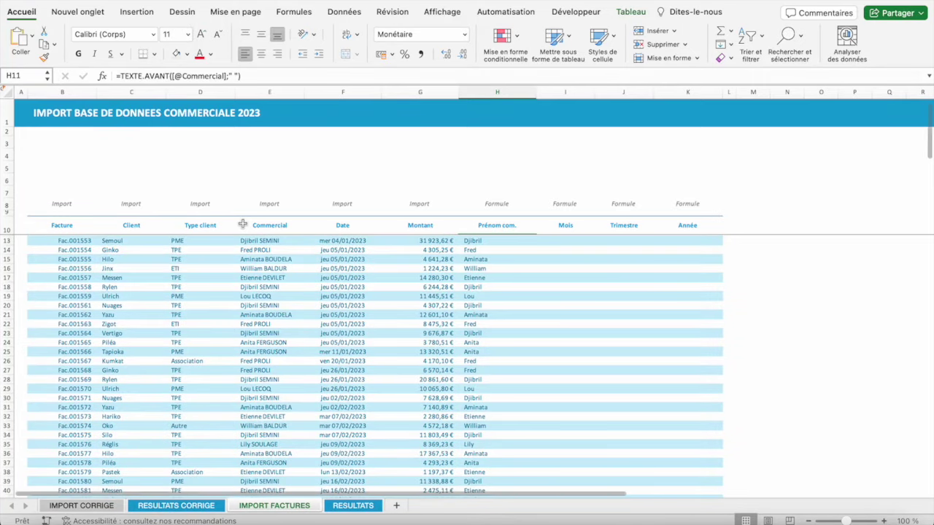
{"action": "scroll", "coordinate": [586, 278], "scroll_direction": "up", "scroll_amount": 2}
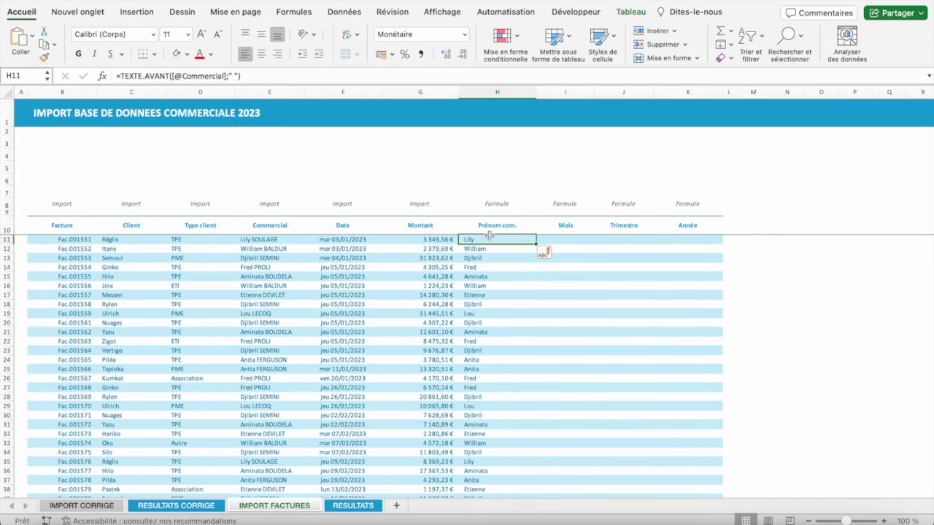
{"action": "key", "text": "Right"}
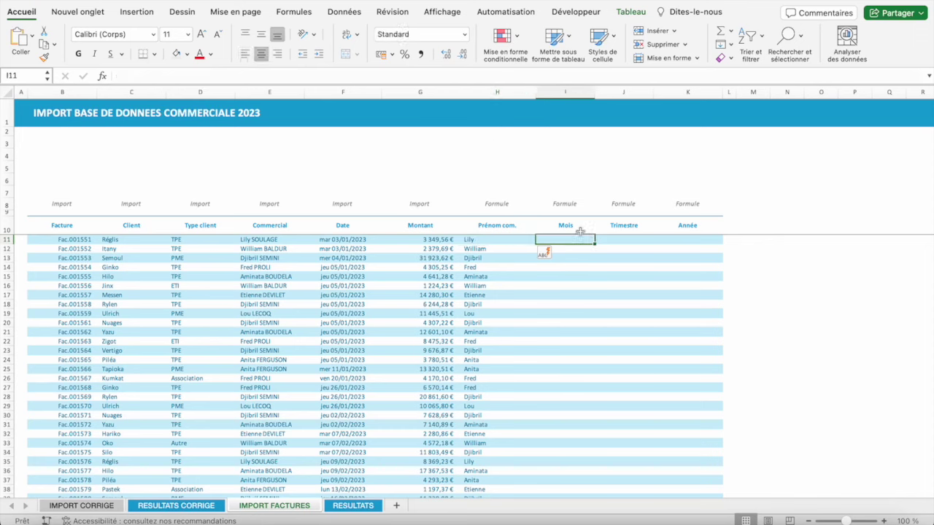
- Enter a TEXTE formula on the invoice date in I11 using a "j" format
{"action": "type", "text": "="}
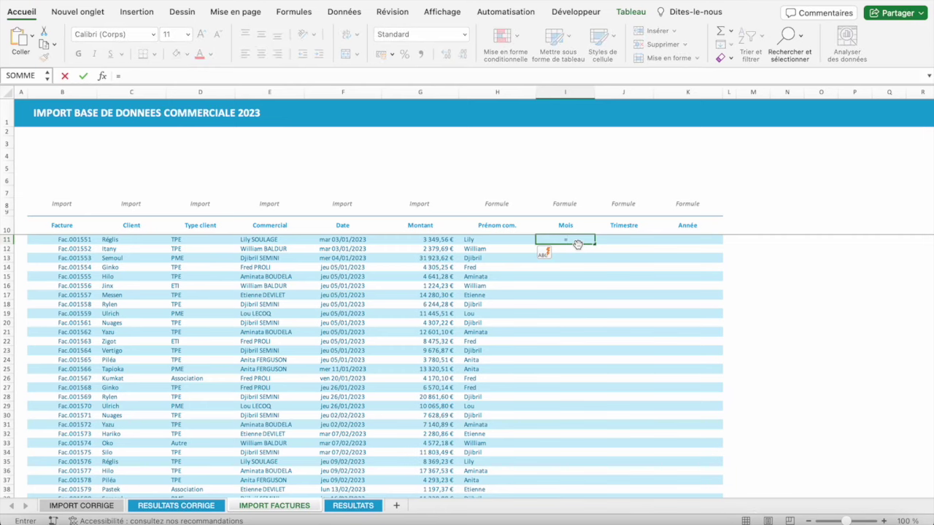
{"action": "type", "text": "TEXTE("}
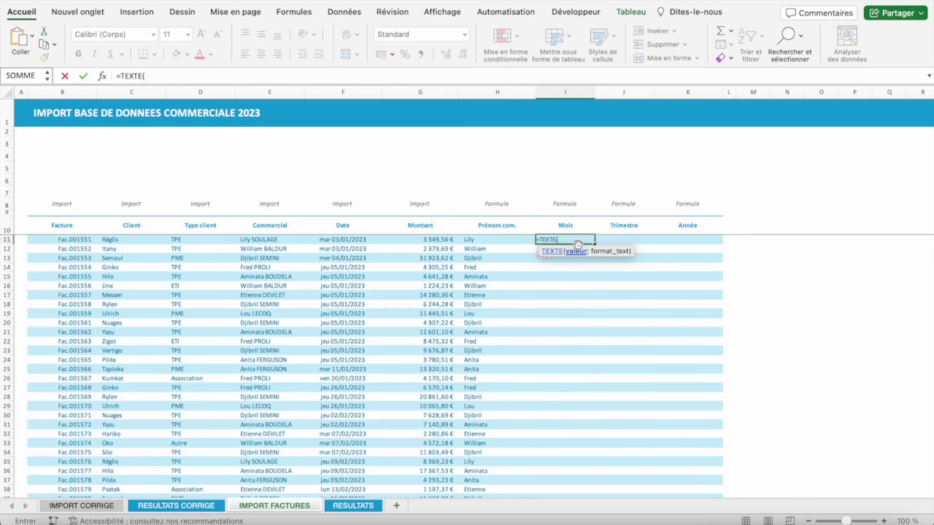
{"action": "left_click", "coordinate": [356, 239]}
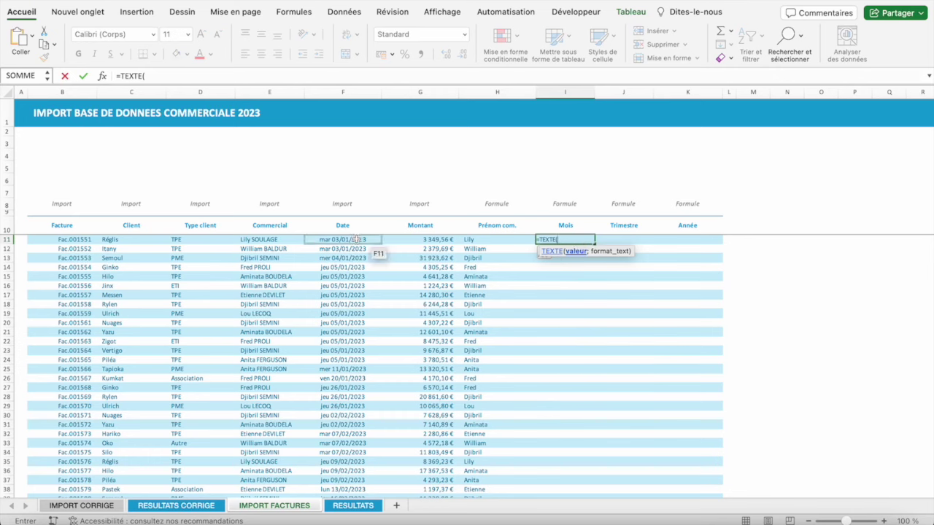
{"action": "left_click", "coordinate": [356, 239]}
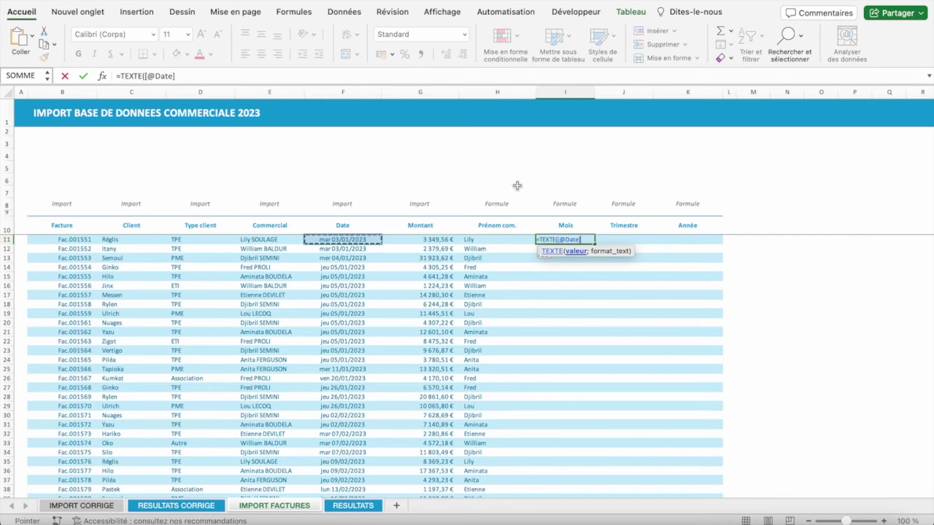
{"action": "type", "text": ";"}
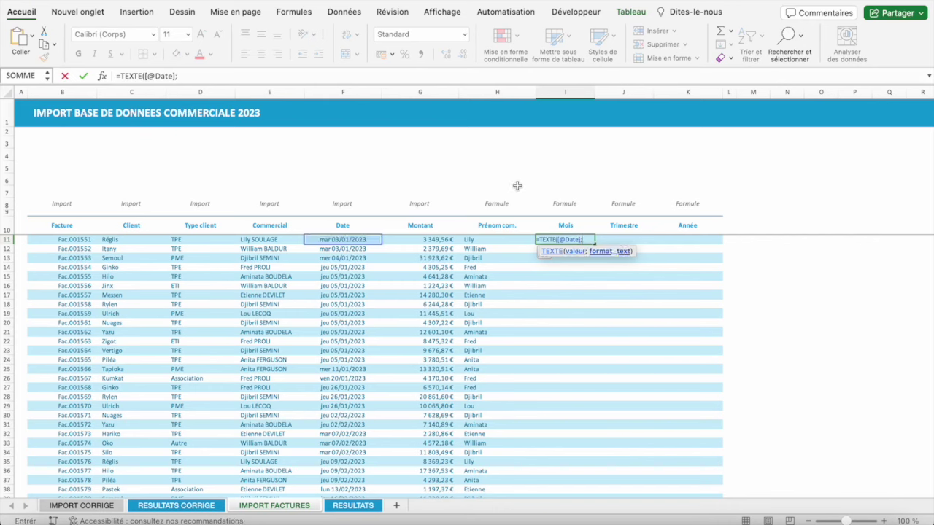
{"action": "type", "text": "\""}
{"action": "type", "text": "j\")"}
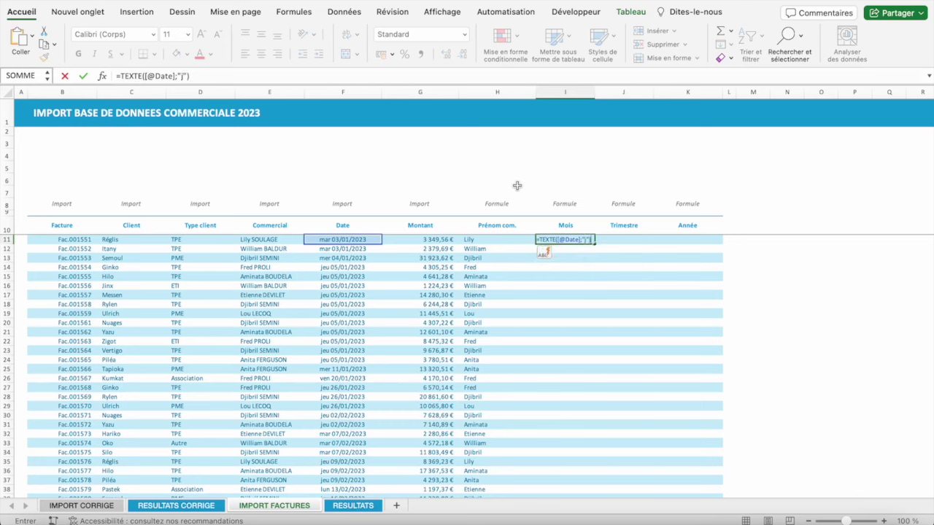
{"action": "key", "text": "Return"}
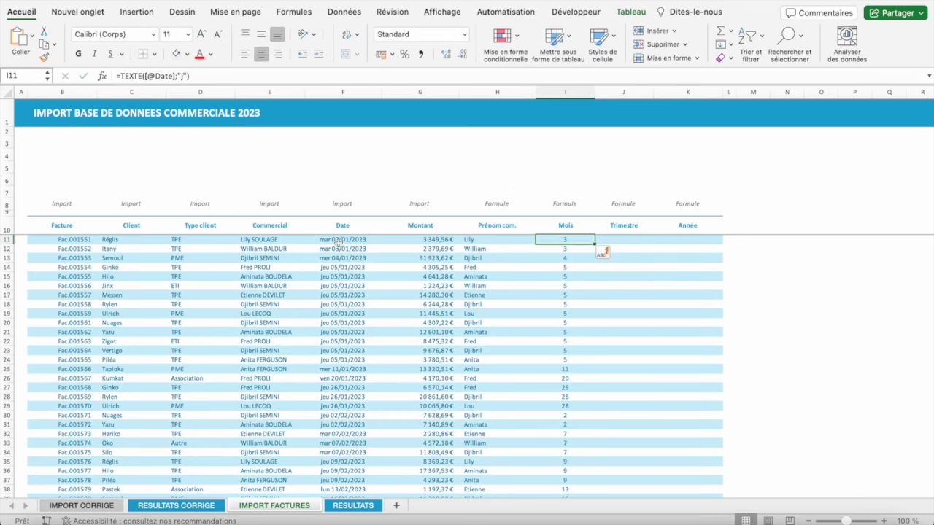
- Try longer day formats (jj, jjj, jjjj) in the Mois formula
{"action": "left_click", "coordinate": [182, 76]}
{"action": "type", "text": "j"}
{"action": "key", "text": "Return"}
{"action": "key", "text": "Up"}
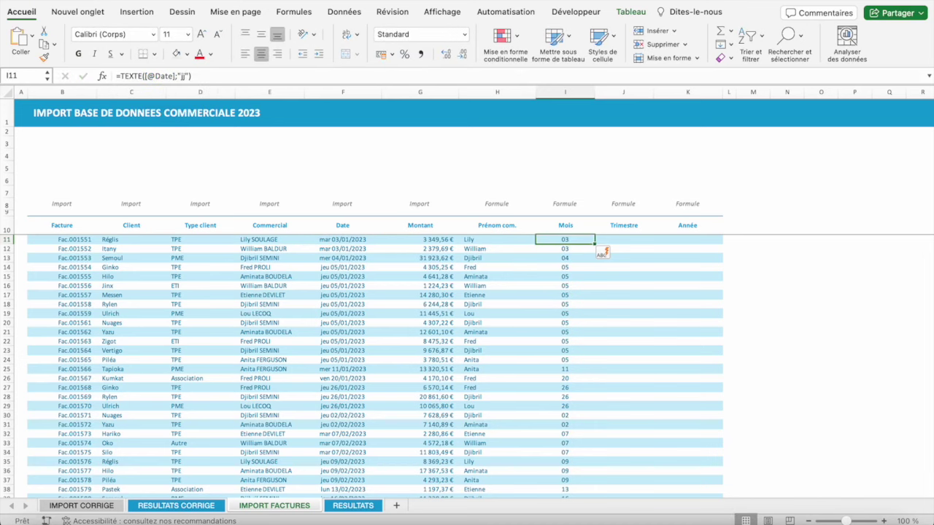
{"action": "left_click", "coordinate": [182, 76]}
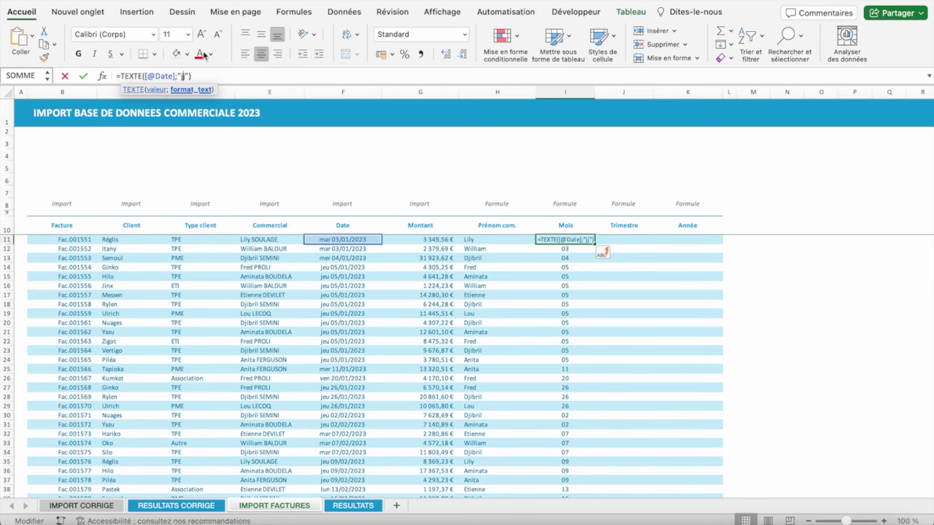
{"action": "type", "text": "j"}
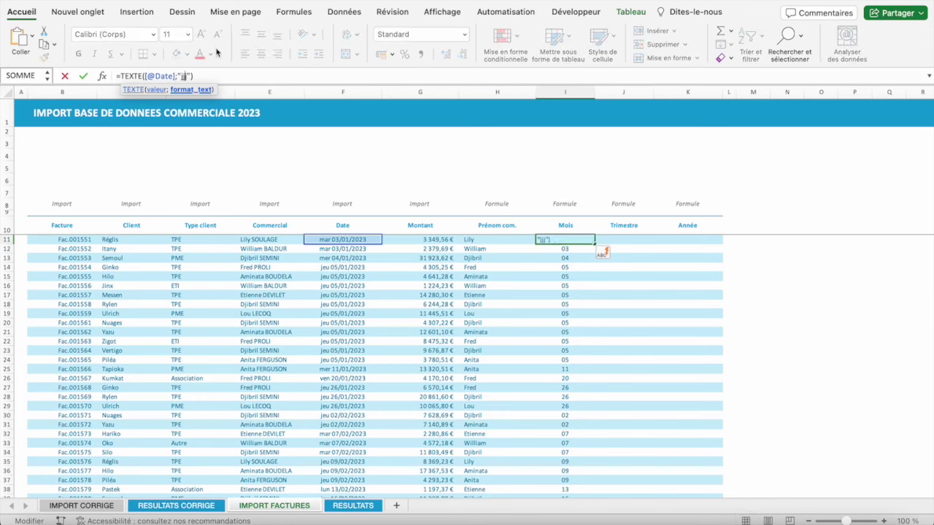
{"action": "key", "text": "Return"}
{"action": "key", "text": "Up"}
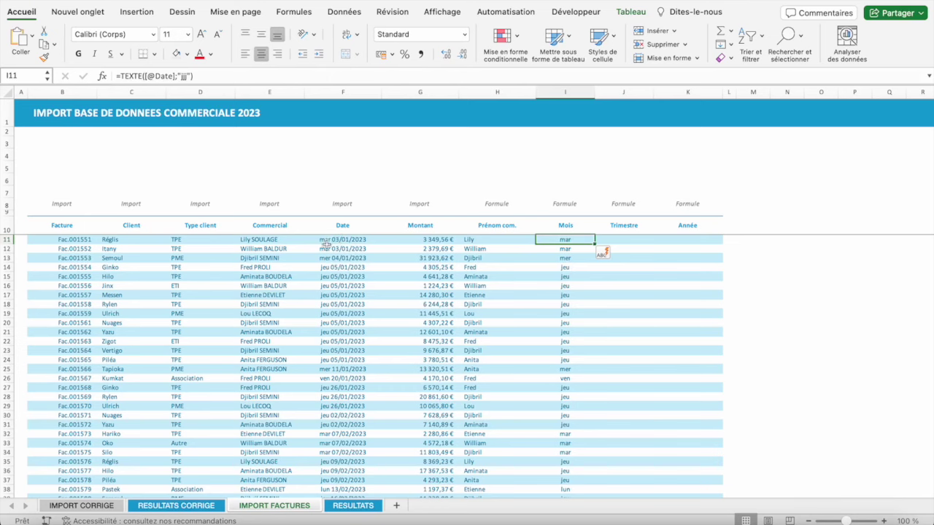
{"action": "left_click", "coordinate": [184, 76]}
{"action": "type", "text": "jj"}
{"action": "key", "text": "Return"}
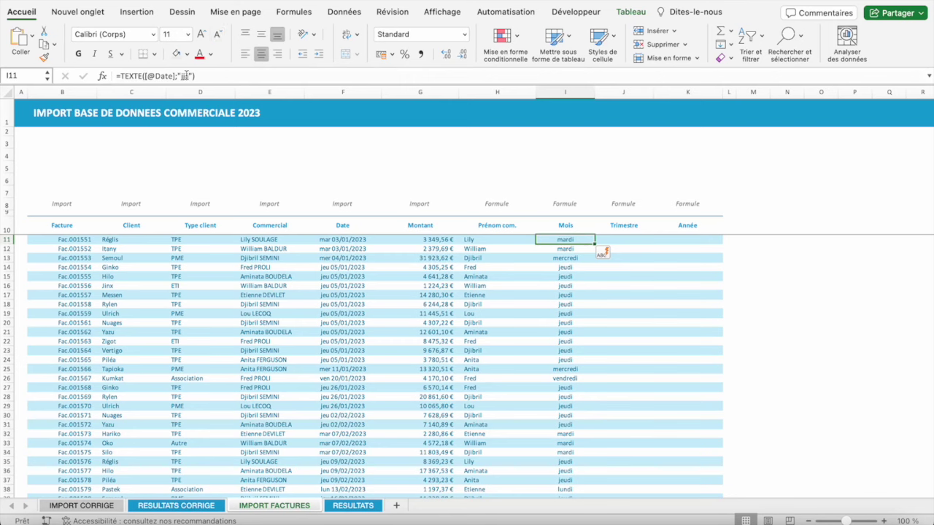
- Change the format to "mmmm" so the Mois column shows month names
{"action": "left_click", "coordinate": [187, 76]}
{"action": "key", "text": "BackSpace"}
{"action": "key", "text": "BackSpace"}
{"action": "key", "text": "BackSpace"}
{"action": "key", "text": "BackSpace"}
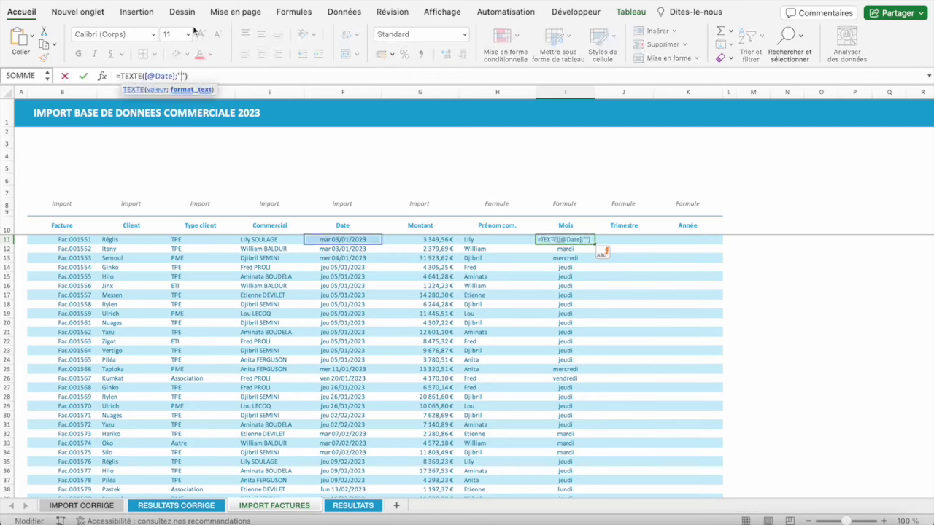
{"action": "type", "text": "mmmm"}
{"action": "key", "text": "Return"}
{"action": "key", "text": "Up"}
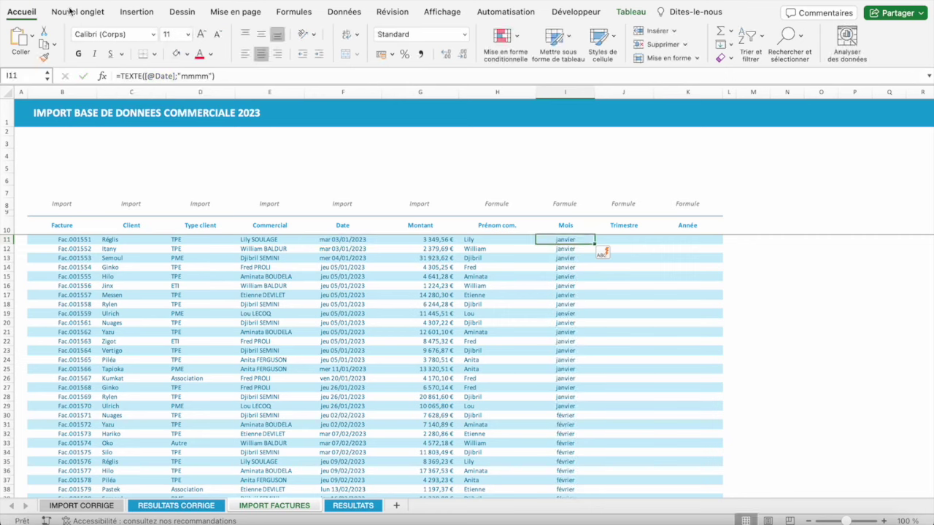
- Wrap the formula in NOMPROPRE to capitalise the month names (Janvier, Février…)
{"action": "left_click", "coordinate": [123, 76]}
{"action": "type", "text": "nom"}
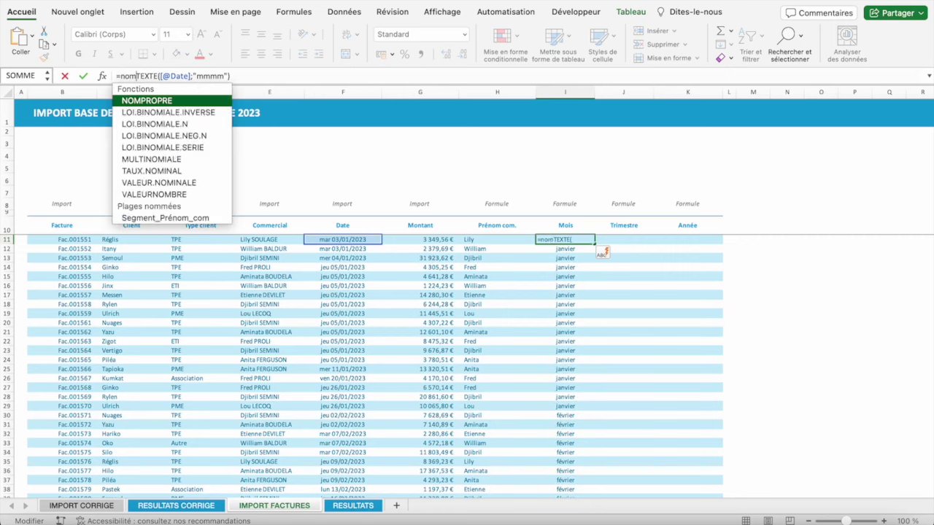
{"action": "type", "text": "pro"}
{"action": "key", "text": "Tab"}
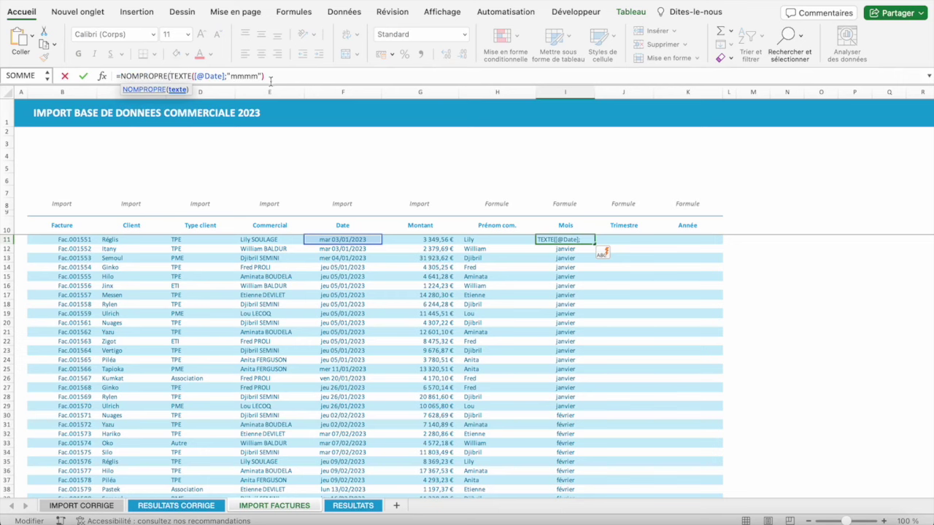
{"action": "left_click", "coordinate": [273, 77]}
{"action": "type", "text": ")"}
{"action": "key", "text": "Return"}
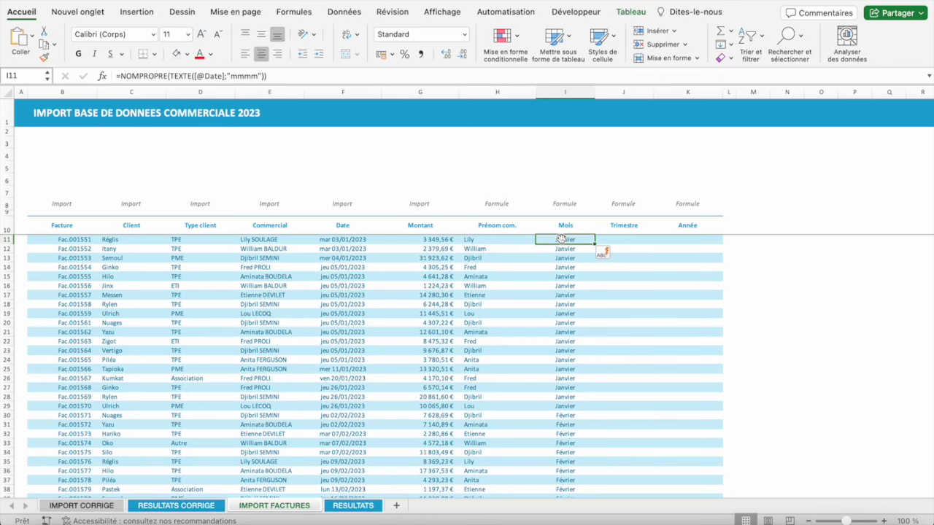
{"action": "key", "text": "Right"}
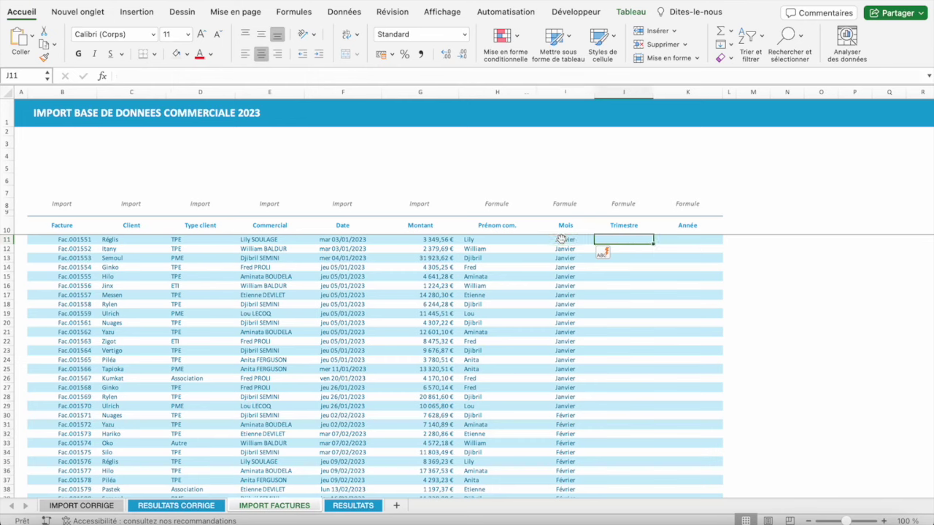
{"action": "key", "text": "Right"}
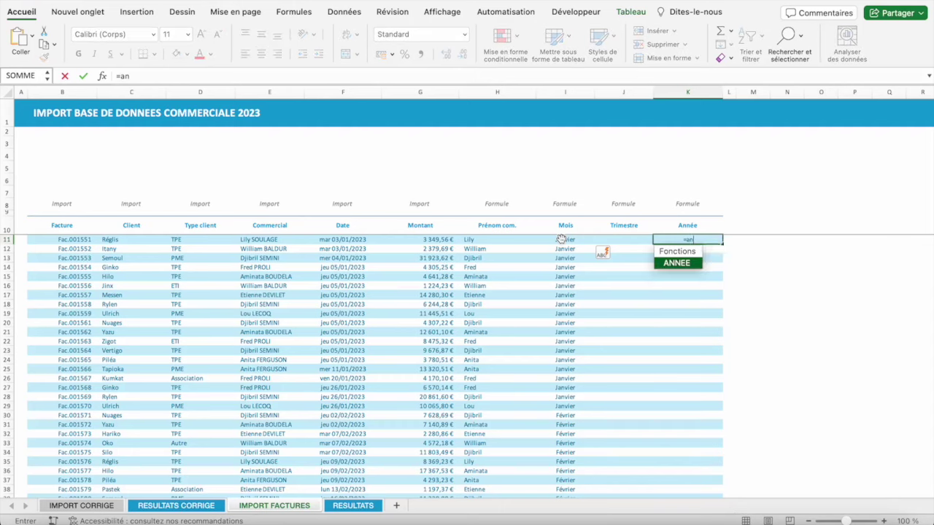
{"action": "type", "text": "=anne"}
{"action": "key", "text": "Tab"}
{"action": "key", "text": "Left"}
{"action": "key", "text": "Left"}
{"action": "key", "text": "Left"}
{"action": "key", "text": "Left"}
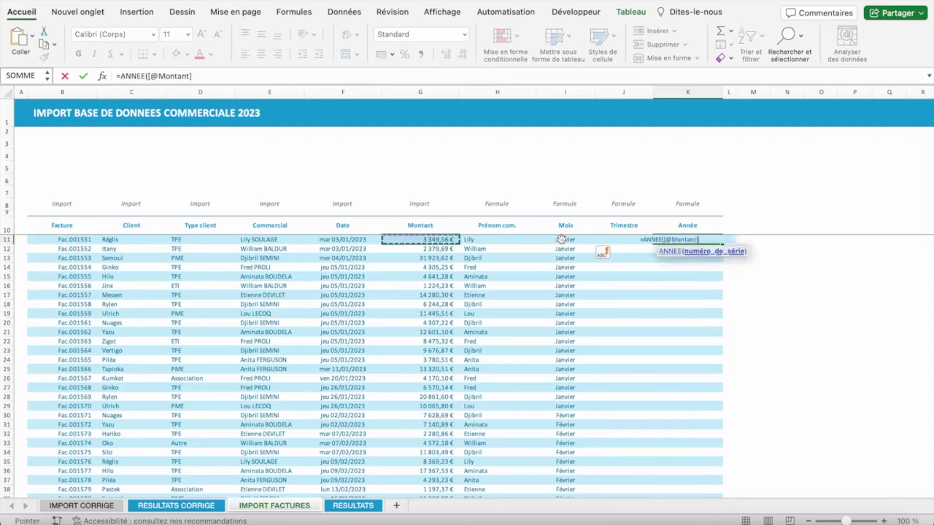
{"action": "key", "text": "Left"}
{"action": "type", "text": ")"}
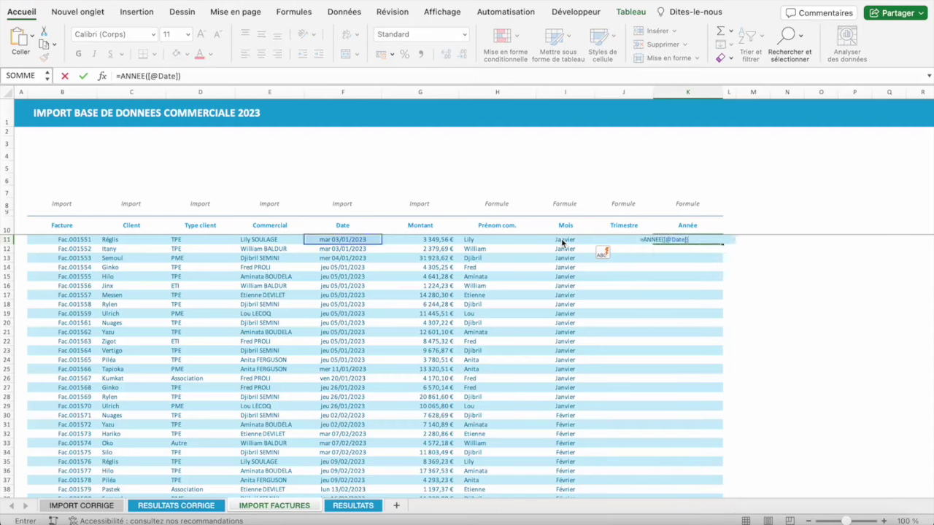
{"action": "key", "text": "Return"}
{"action": "scroll", "coordinate": [642, 325], "scroll_direction": "down", "scroll_amount": 20}
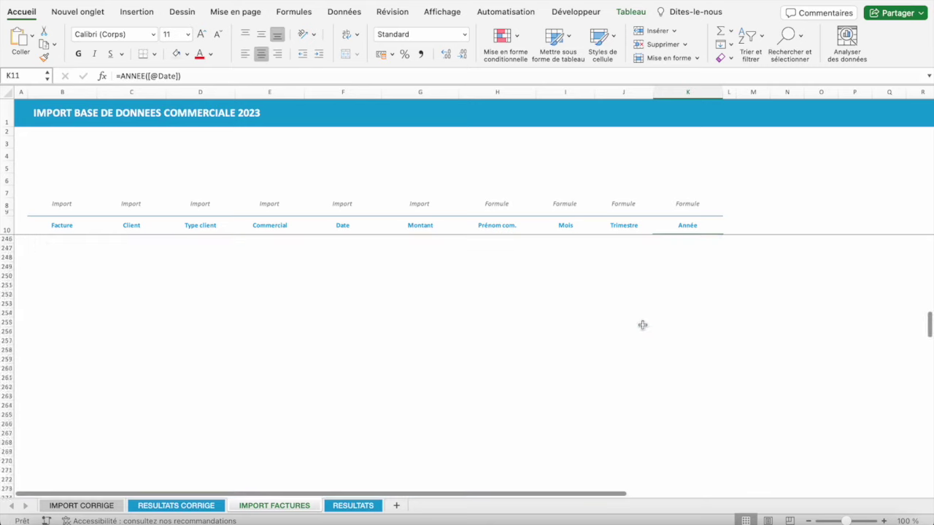
{"action": "scroll", "coordinate": [642, 325], "scroll_direction": "up", "scroll_amount": 20}
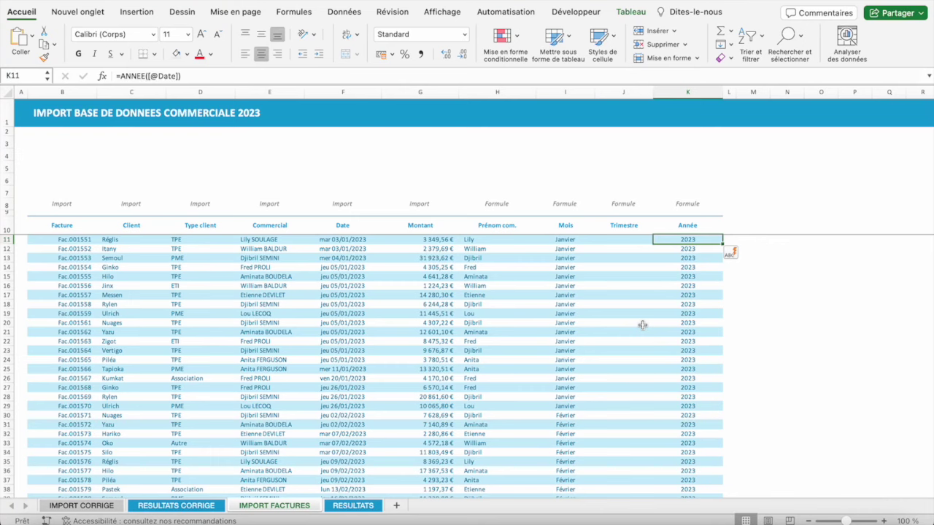
{"action": "left_click", "coordinate": [618, 239]}
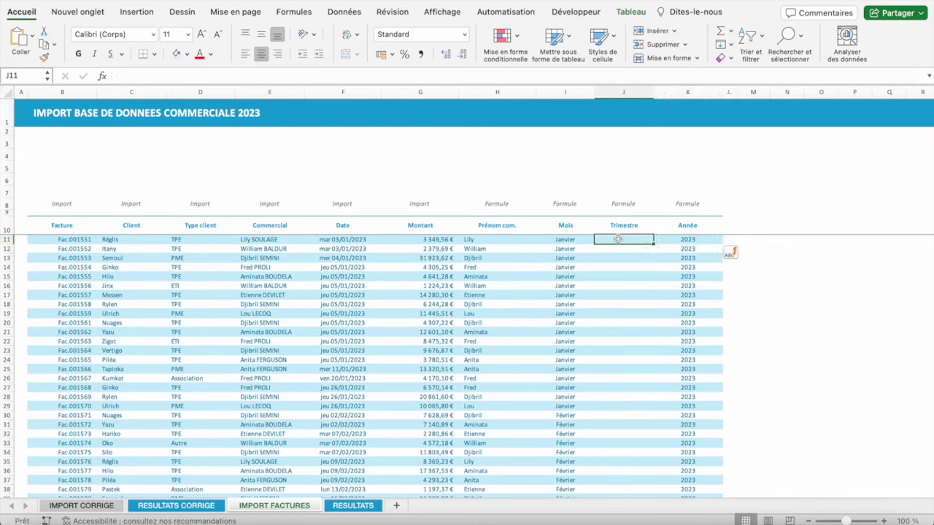
{"action": "type", "text": "="}
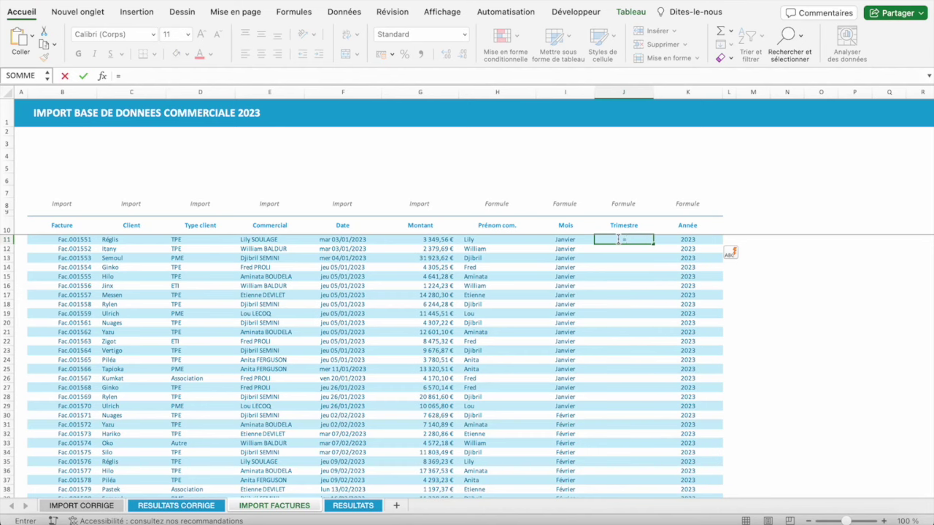
{"action": "left_click", "coordinate": [324, 241]}
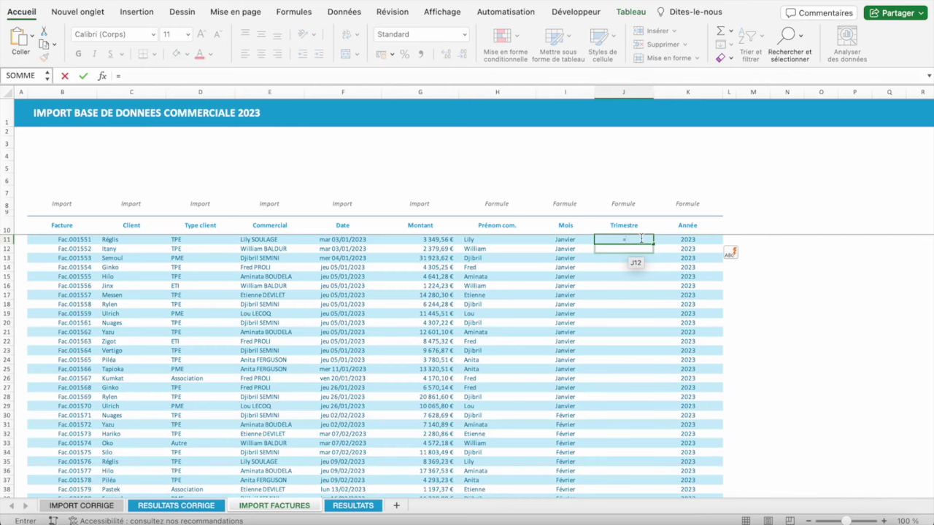
{"action": "type", "text": "S"}
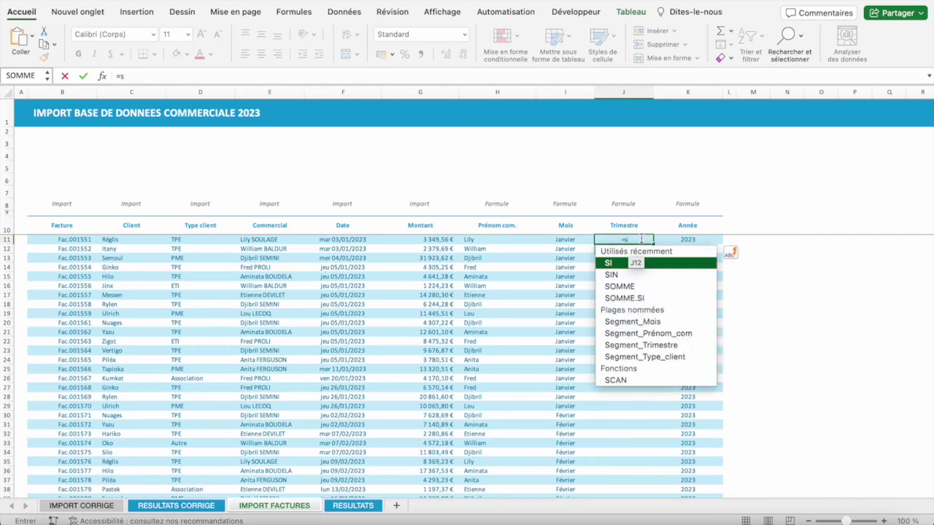
{"action": "type", "text": "I.CO"}
{"action": "key", "text": "Tab"}
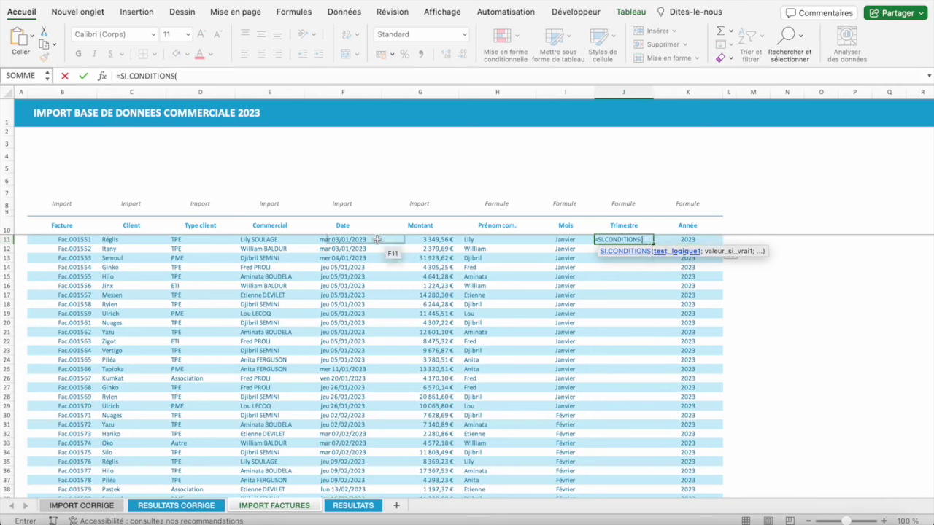
{"action": "type", "text": "M"}
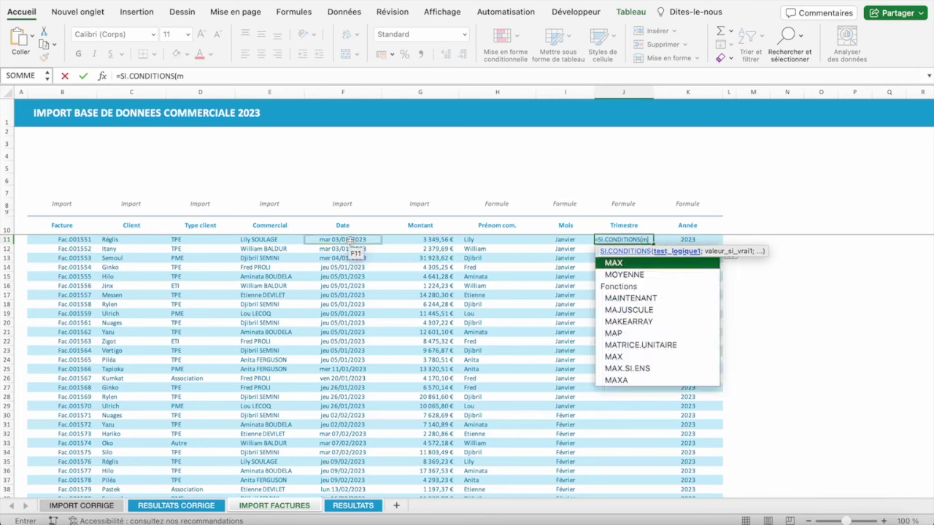
{"action": "type", "text": "OIS("}
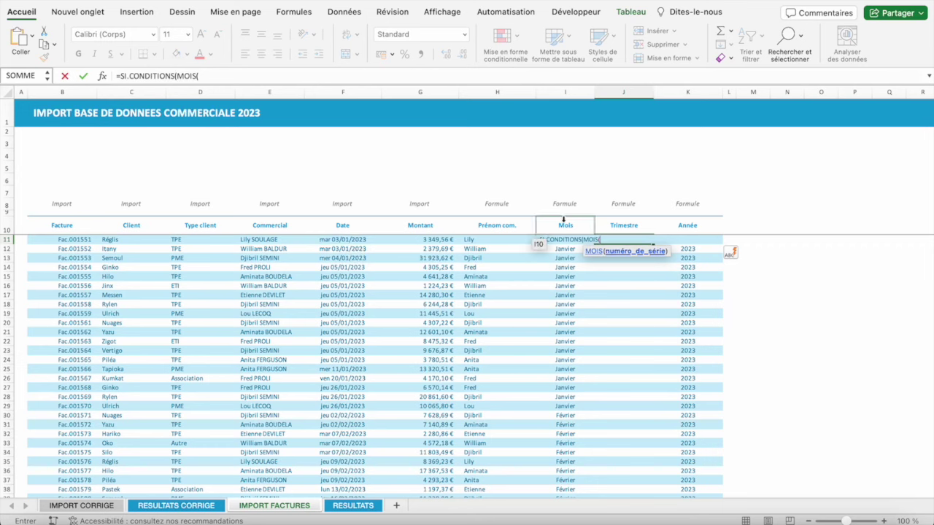
{"action": "left_click", "coordinate": [349, 239]}
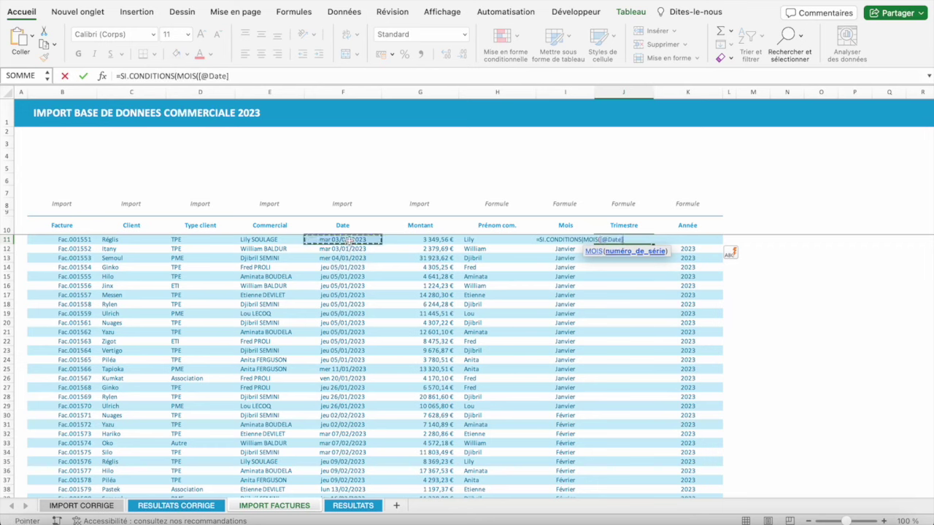
{"action": "type", "text": ")<="}
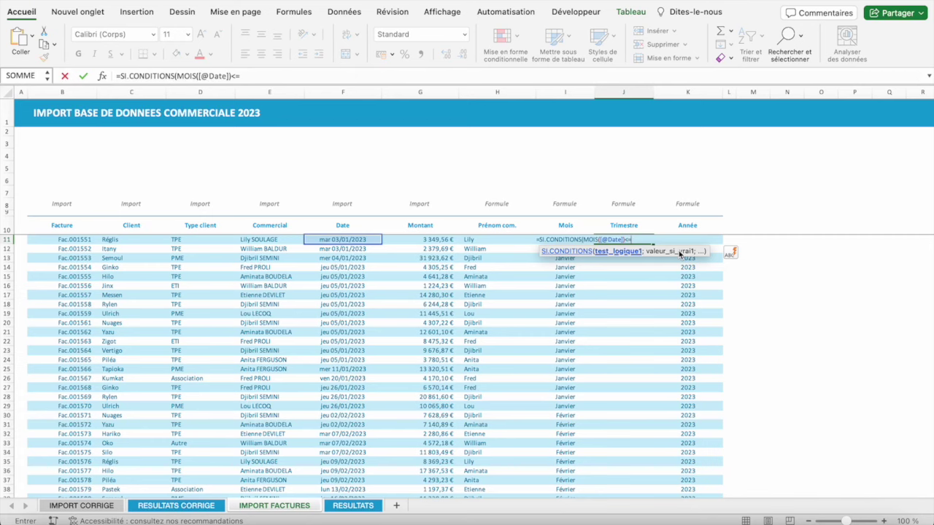
{"action": "key", "text": "BackSpace"}
{"action": "type", "text": "4"}
{"action": "type", "text": ";1"}
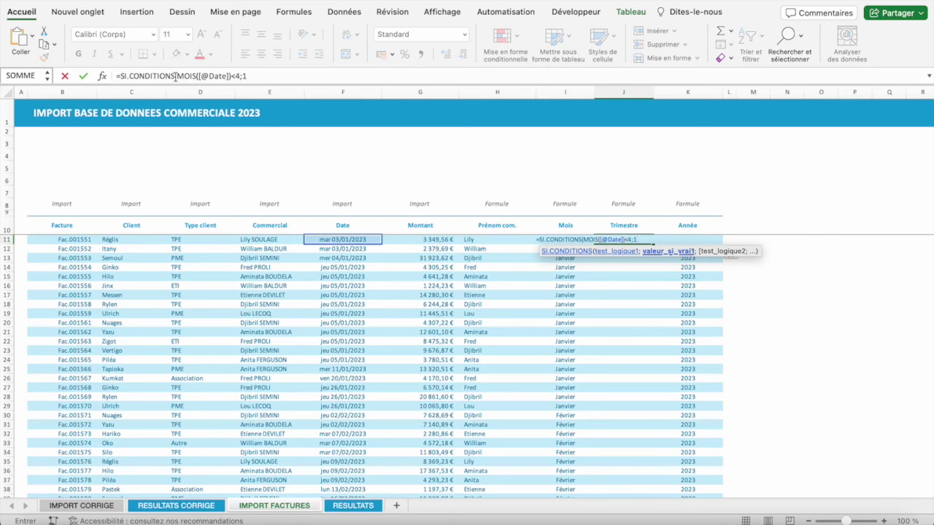
{"action": "left_click_drag", "start_coordinate": [176, 76], "coordinate": [237, 75]}
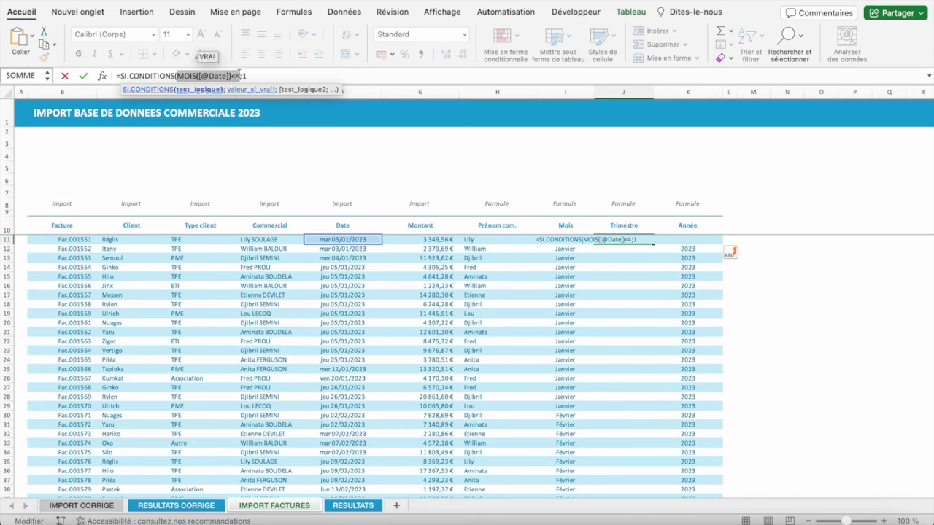
{"action": "left_click", "coordinate": [244, 75]}
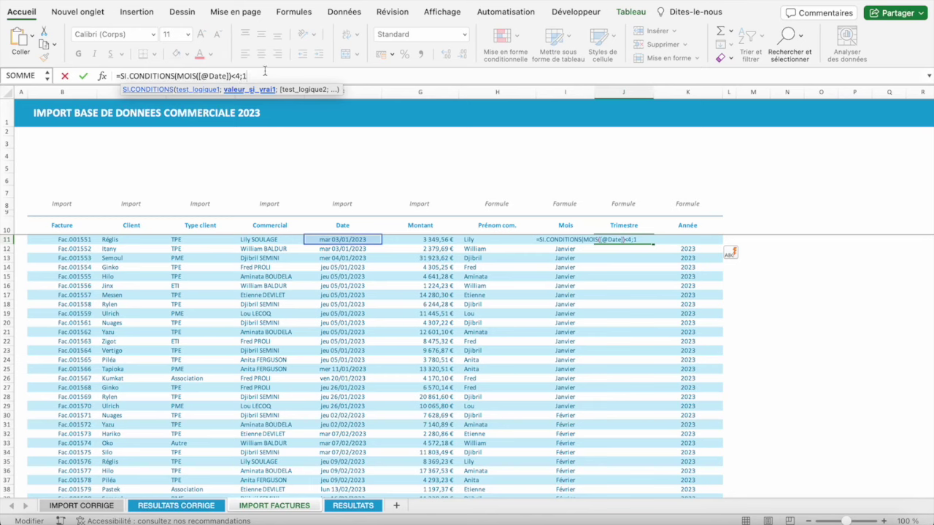
{"action": "type", "text": ";"}
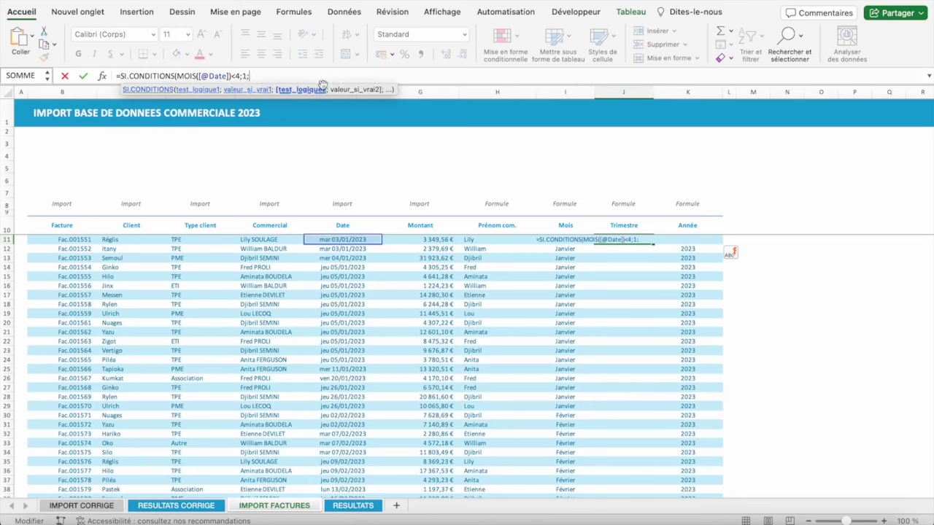
{"action": "type", "text": "MOIS("}
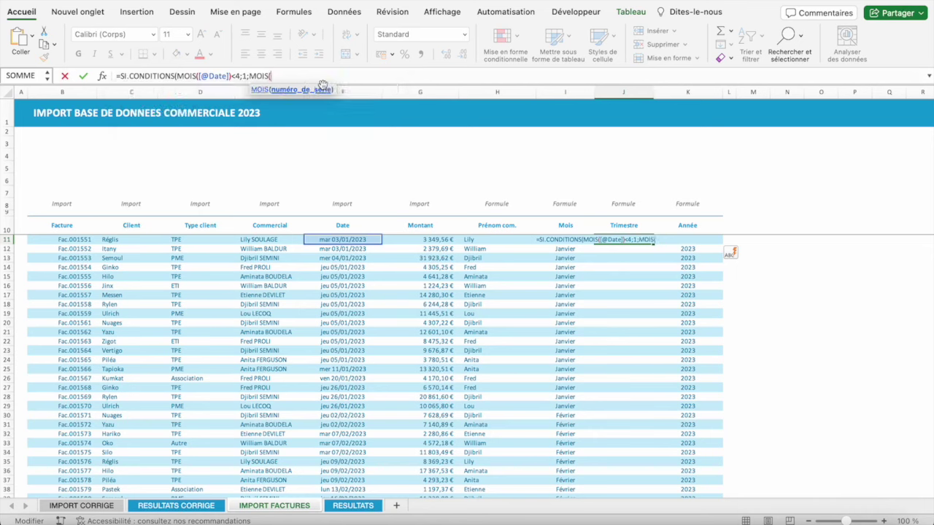
{"action": "left_click", "coordinate": [351, 238]}
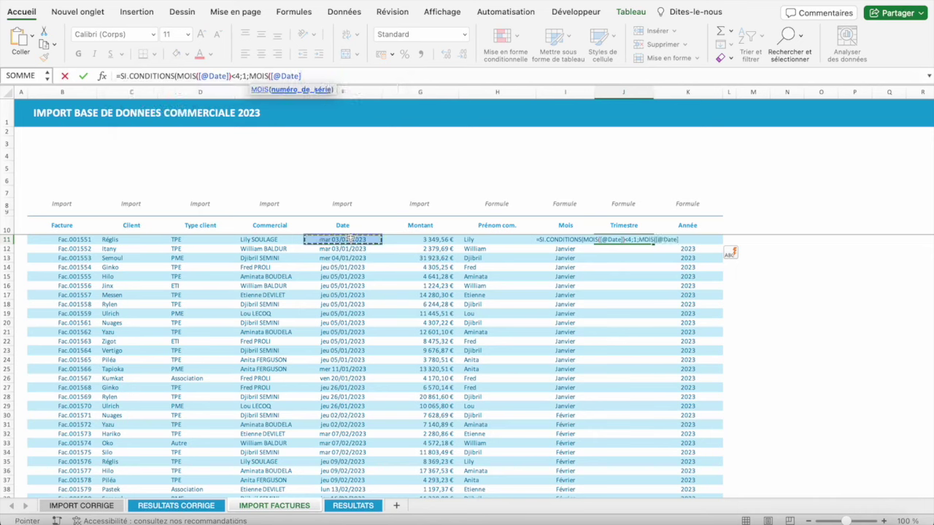
{"action": "type", "text": ")"}
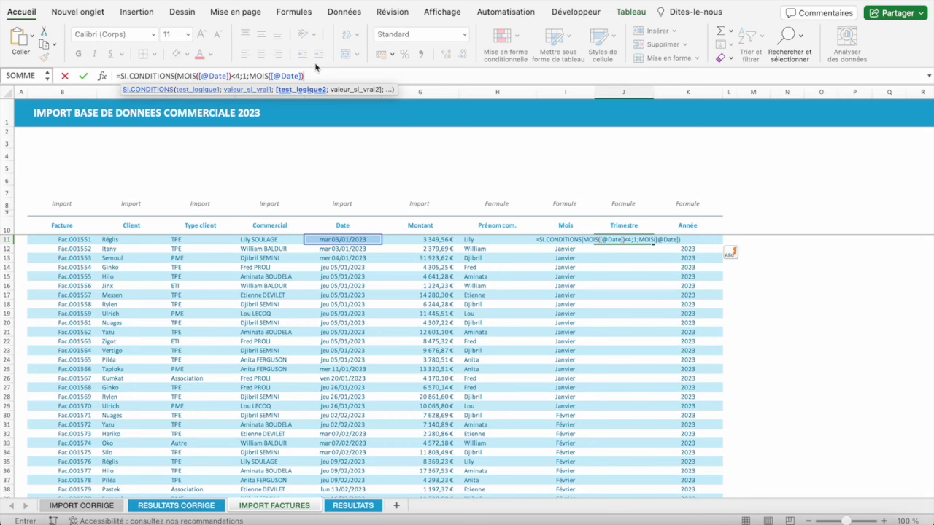
{"action": "type", "text": "<7"}
{"action": "type", "text": ";"}
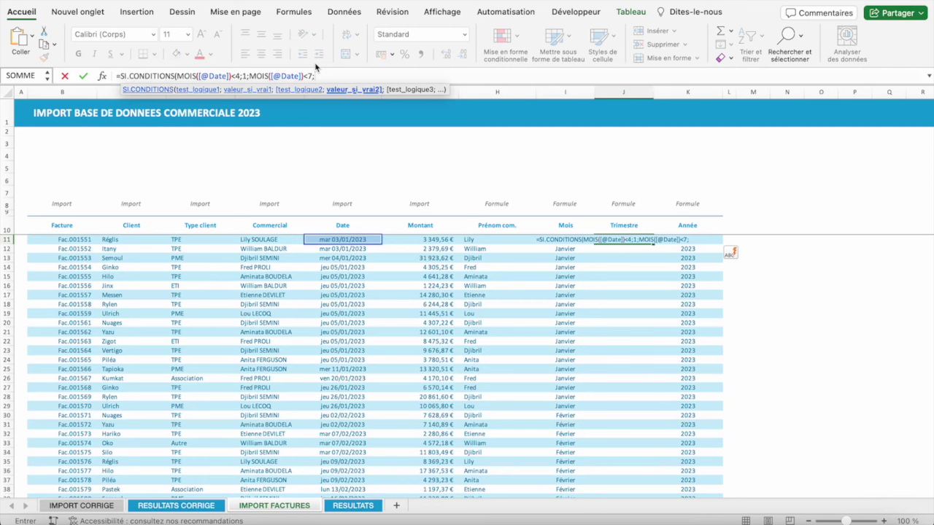
{"action": "type", "text": "2;MO"}
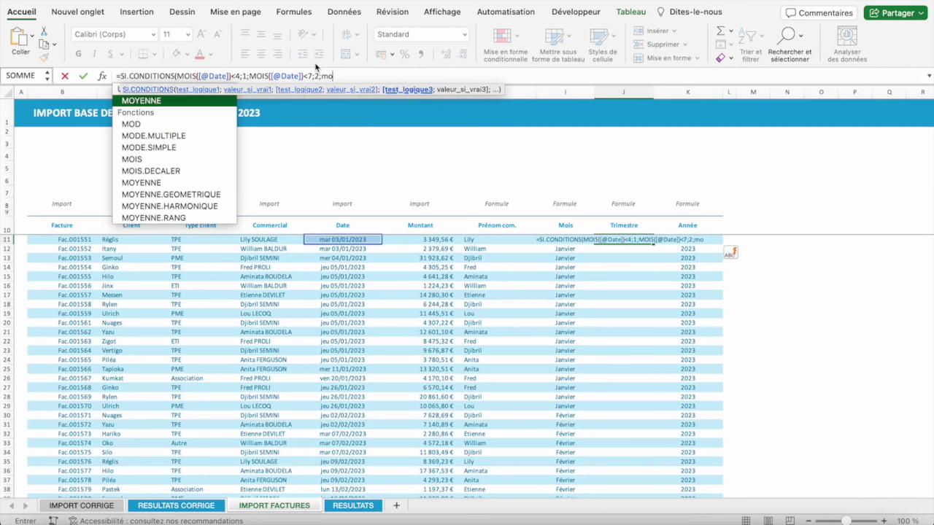
{"action": "type", "text": "IS("}
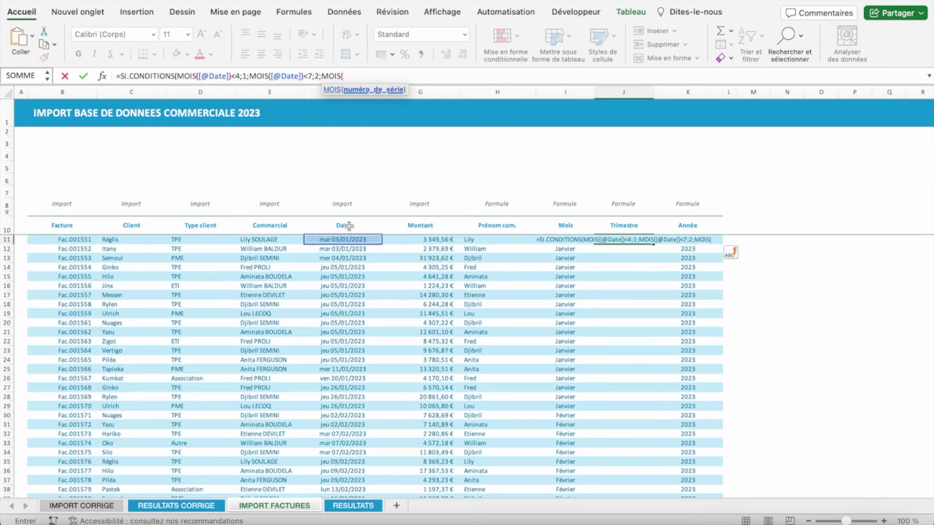
{"action": "left_click", "coordinate": [335, 239]}
{"action": "type", "text": "-"}
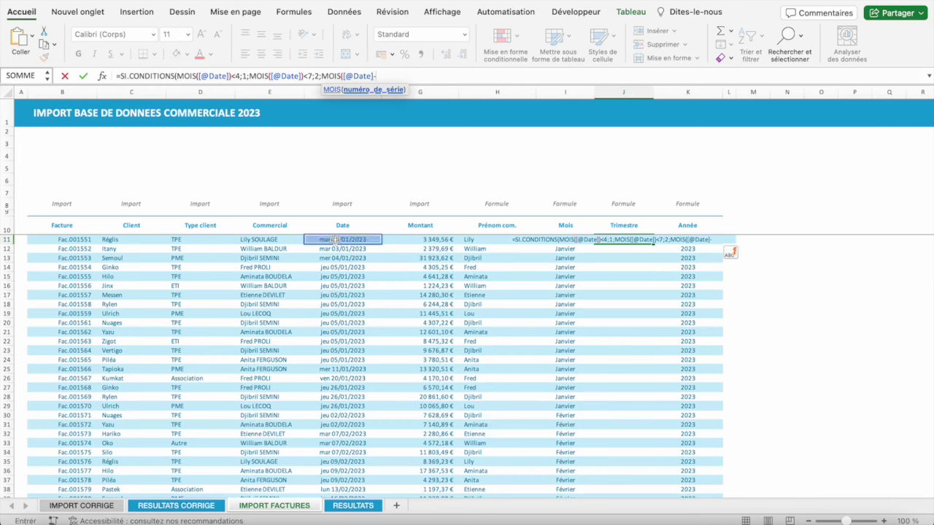
{"action": "key", "text": "BackSpace"}
{"action": "type", "text": ")<"}
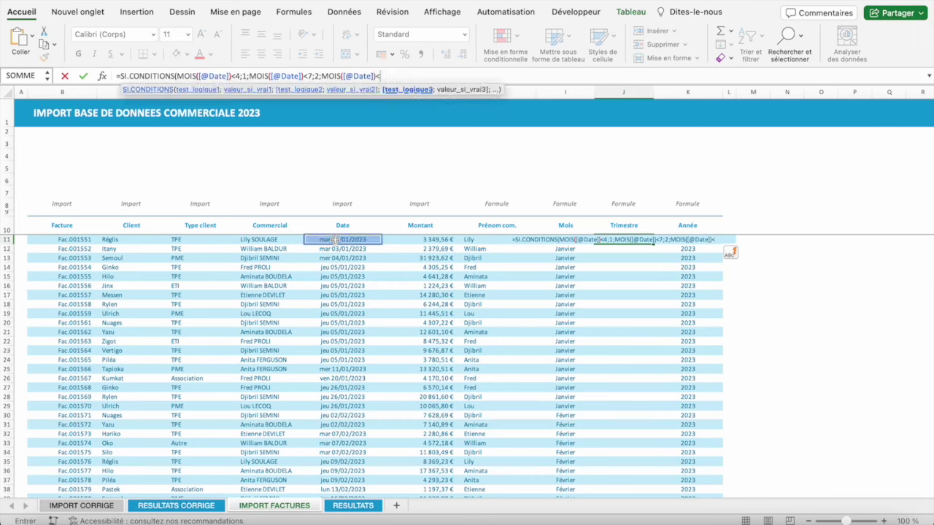
{"action": "type", "text": "10"}
{"action": "type", "text": ";3"}
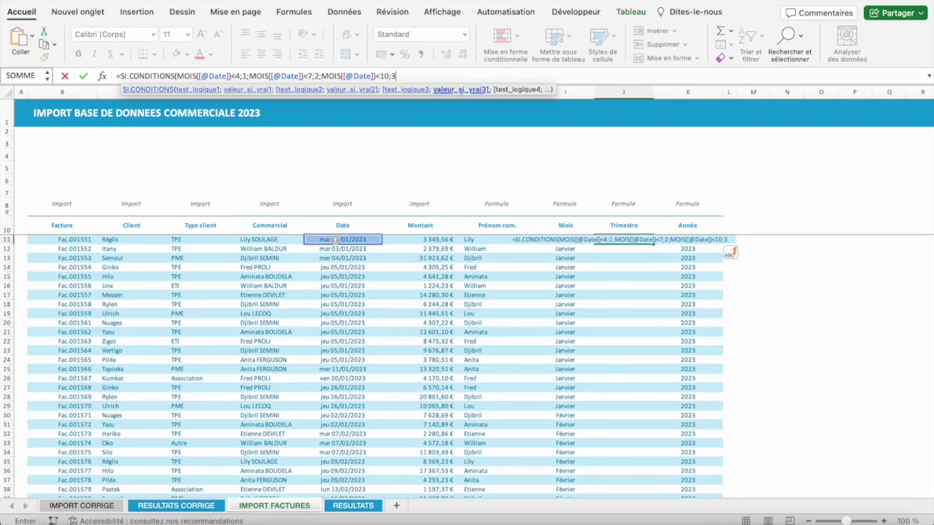
{"action": "type", "text": ";"}
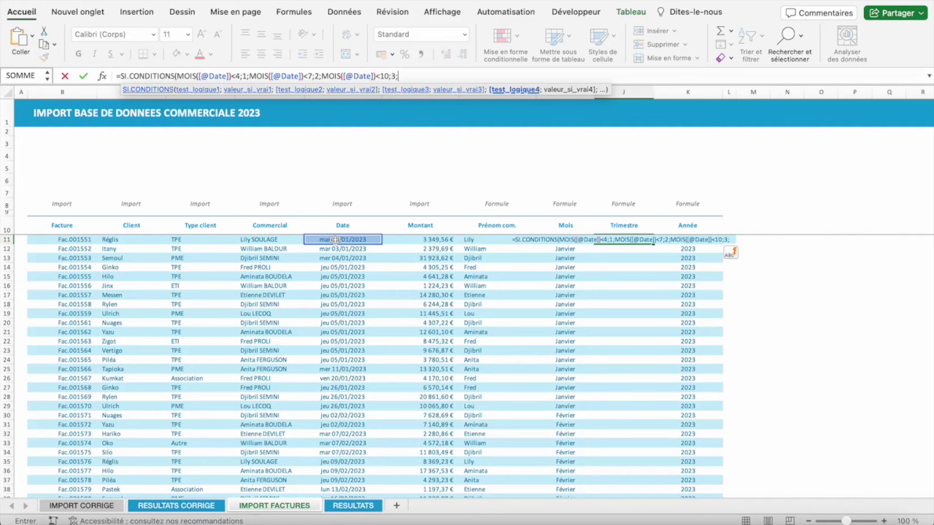
{"action": "type", "text": "VRA"}
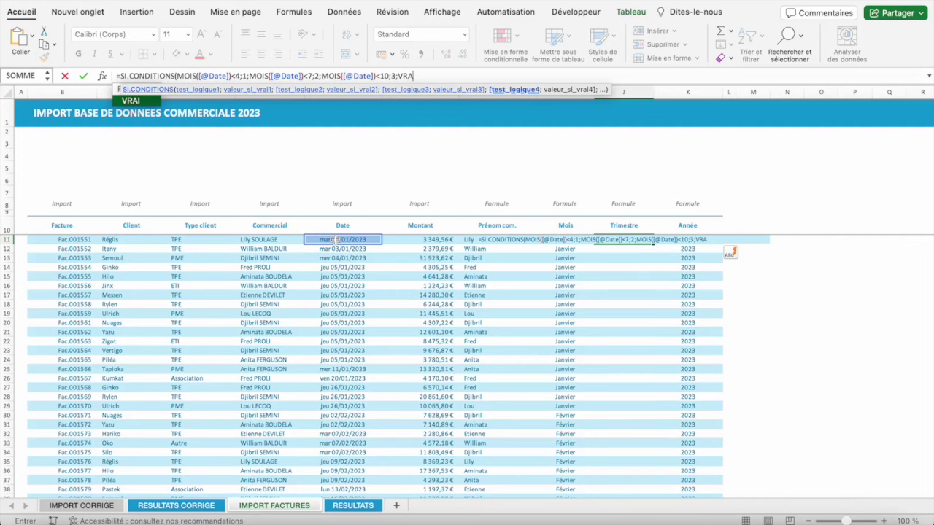
{"action": "type", "text": "I;"}
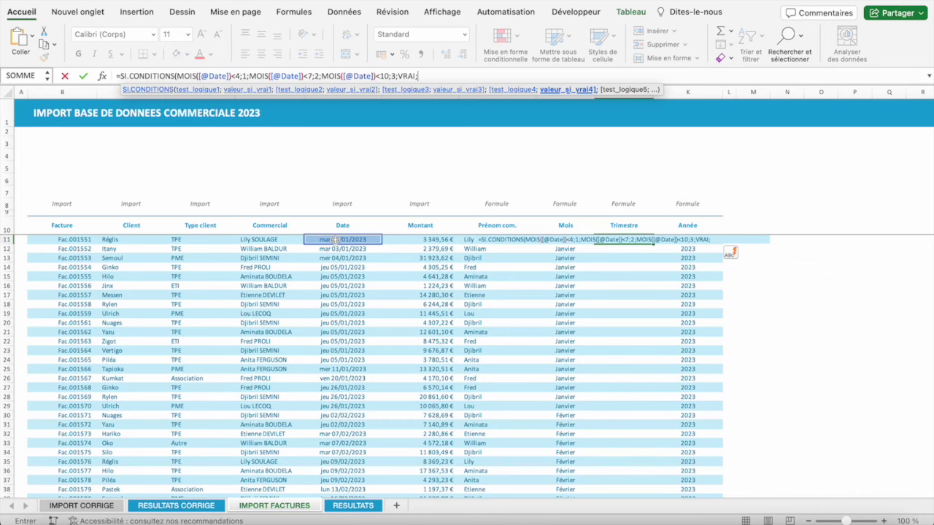
{"action": "type", "text": "4"}
{"action": "type", "text": ")"}
- Commit the SI.CONDITIONS formula in J11 and check the quarter values 1–4 down the table
{"action": "key", "text": "Return"}
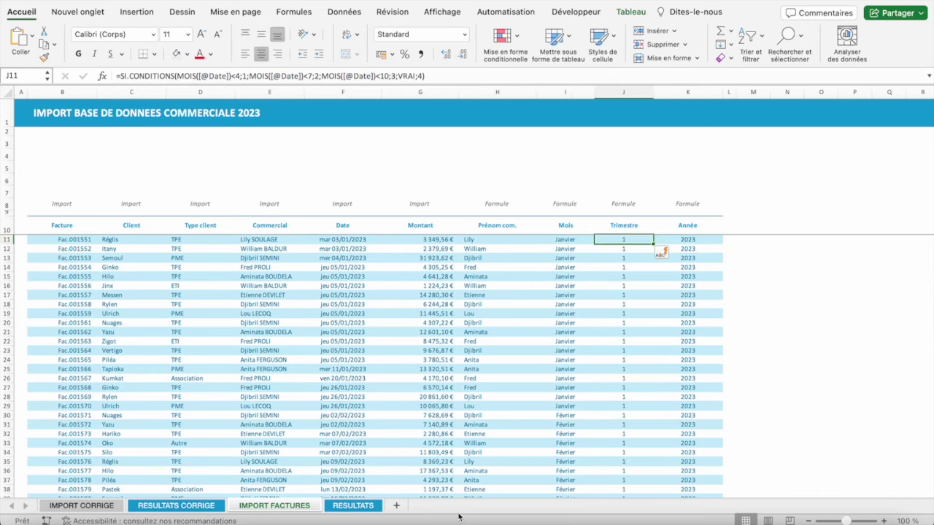
{"action": "scroll", "coordinate": [610, 321], "scroll_direction": "down", "scroll_amount": 6}
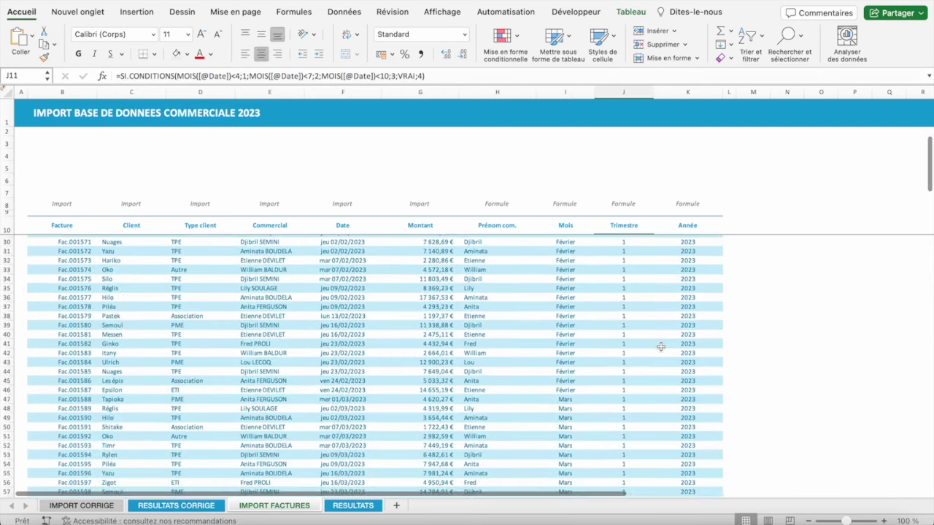
{"action": "scroll", "coordinate": [635, 368], "scroll_direction": "down", "scroll_amount": 6}
{"action": "scroll", "coordinate": [617, 388], "scroll_direction": "down", "scroll_amount": 15}
{"action": "scroll", "coordinate": [628, 343], "scroll_direction": "down", "scroll_amount": 5}
{"action": "scroll", "coordinate": [640, 294], "scroll_direction": "up", "scroll_amount": 10}
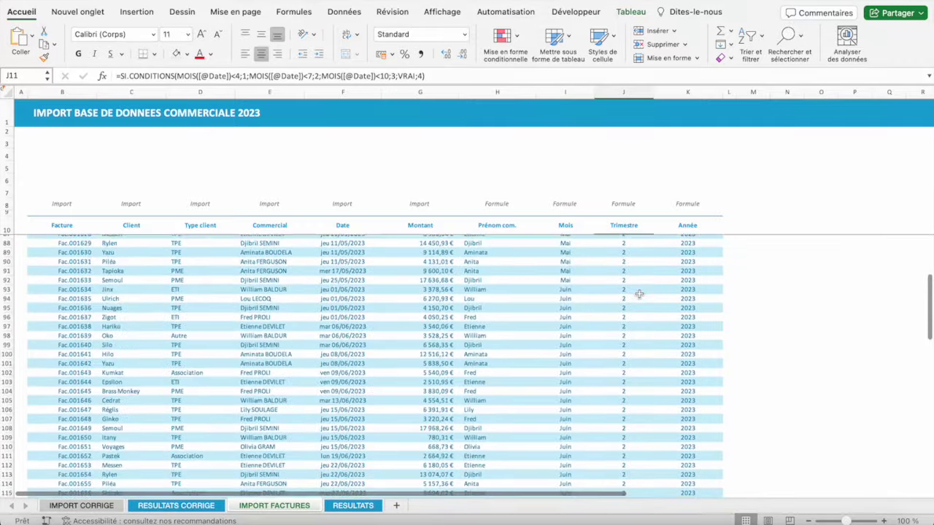
{"action": "scroll", "coordinate": [639, 294], "scroll_direction": "up", "scroll_amount": 5}
{"action": "scroll", "coordinate": [638, 293], "scroll_direction": "up", "scroll_amount": 4}
{"action": "scroll", "coordinate": [638, 293], "scroll_direction": "up", "scroll_amount": 2}
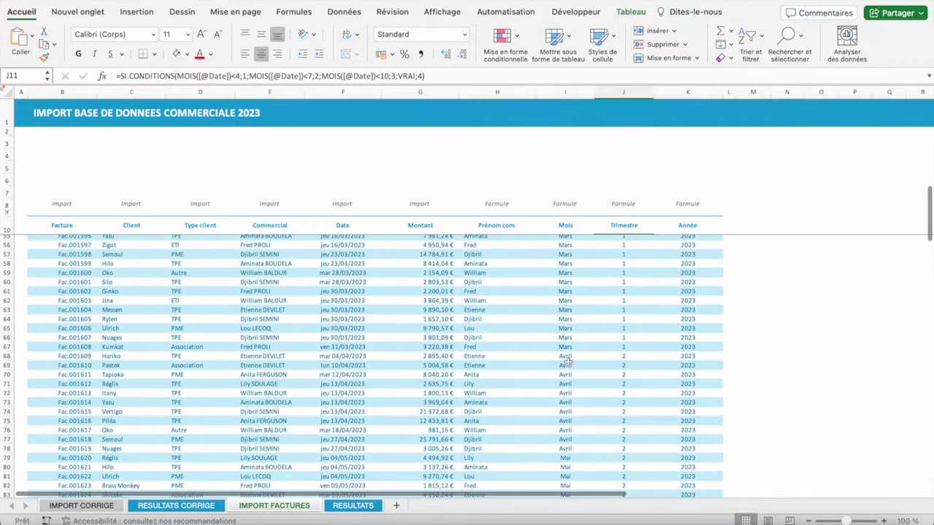
{"action": "scroll", "coordinate": [576, 363], "scroll_direction": "down", "scroll_amount": 6}
{"action": "scroll", "coordinate": [583, 363], "scroll_direction": "down", "scroll_amount": 7}
{"action": "scroll", "coordinate": [587, 364], "scroll_direction": "down", "scroll_amount": 4}
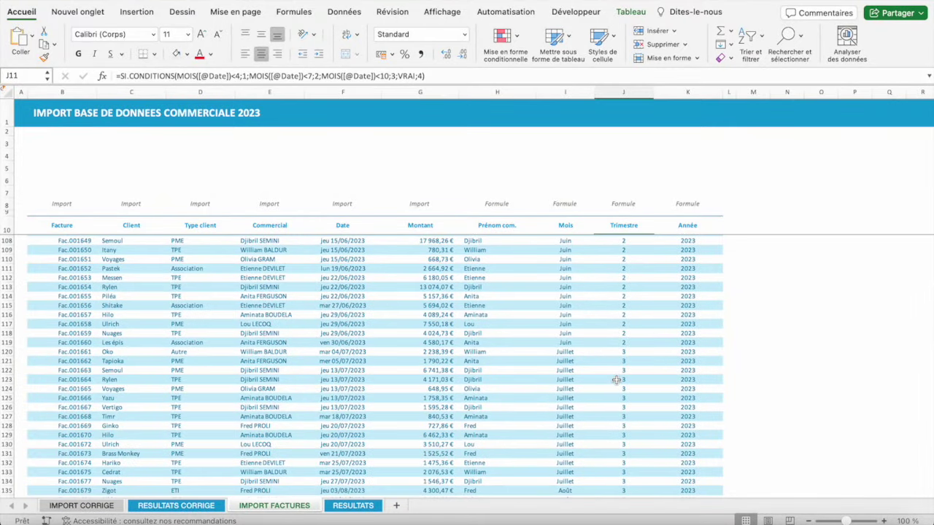
{"action": "scroll", "coordinate": [617, 355], "scroll_direction": "down", "scroll_amount": 5}
{"action": "scroll", "coordinate": [617, 355], "scroll_direction": "down", "scroll_amount": 4}
{"action": "scroll", "coordinate": [616, 355], "scroll_direction": "down", "scroll_amount": 3}
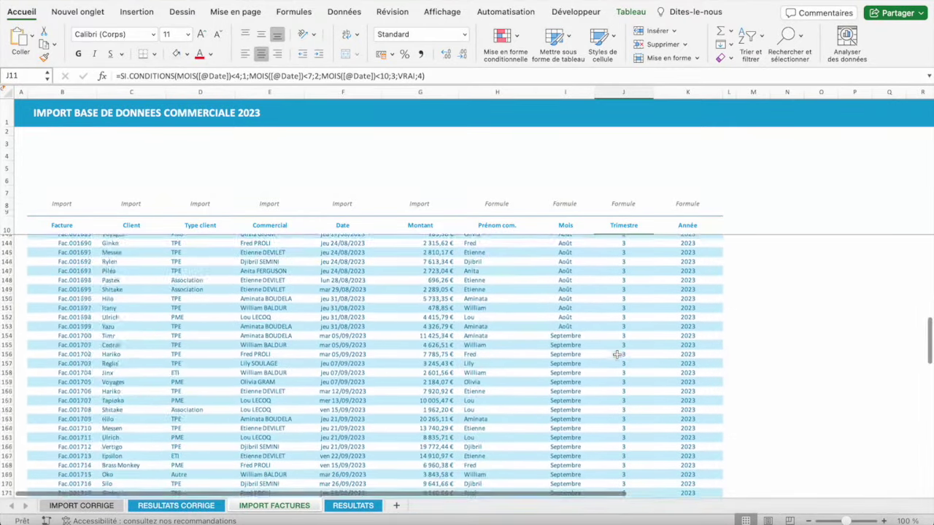
{"action": "scroll", "coordinate": [616, 355], "scroll_direction": "down", "scroll_amount": 4}
{"action": "scroll", "coordinate": [617, 354], "scroll_direction": "down", "scroll_amount": 3}
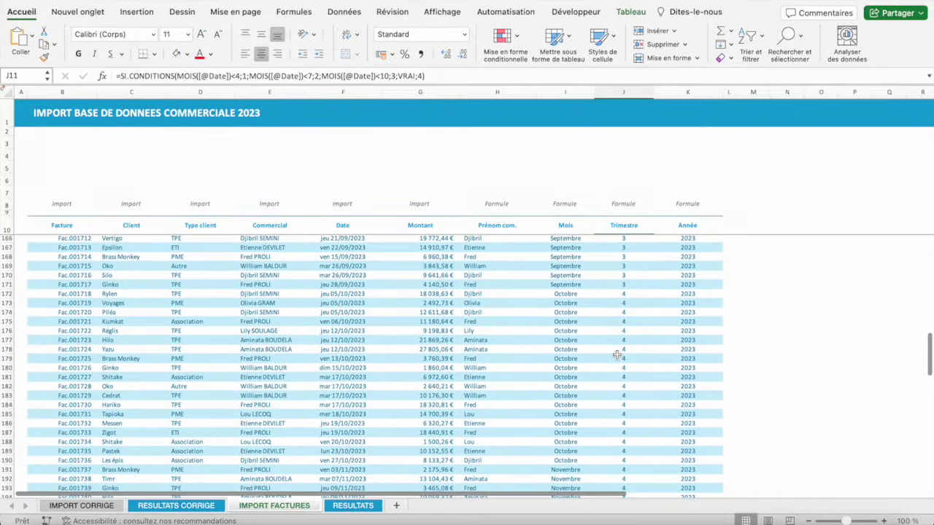
{"action": "scroll", "coordinate": [606, 300], "scroll_direction": "up", "scroll_amount": 10}
{"action": "scroll", "coordinate": [606, 300], "scroll_direction": "up", "scroll_amount": 10}
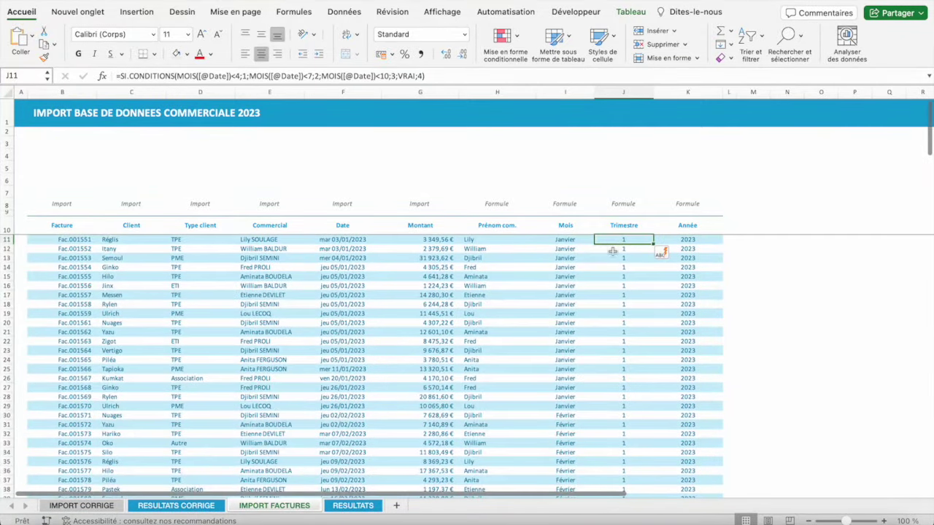
- Prefix the quarter formula with "Trim. "& so Trimestre shows Trim. 1 to Trim. 4
{"action": "left_click", "coordinate": [120, 75]}
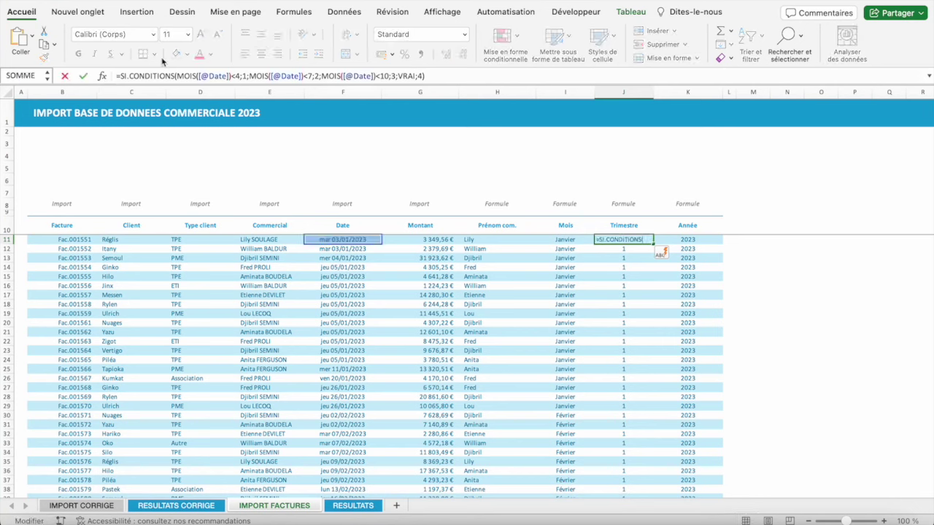
{"action": "type", "text": "\"Tri"}
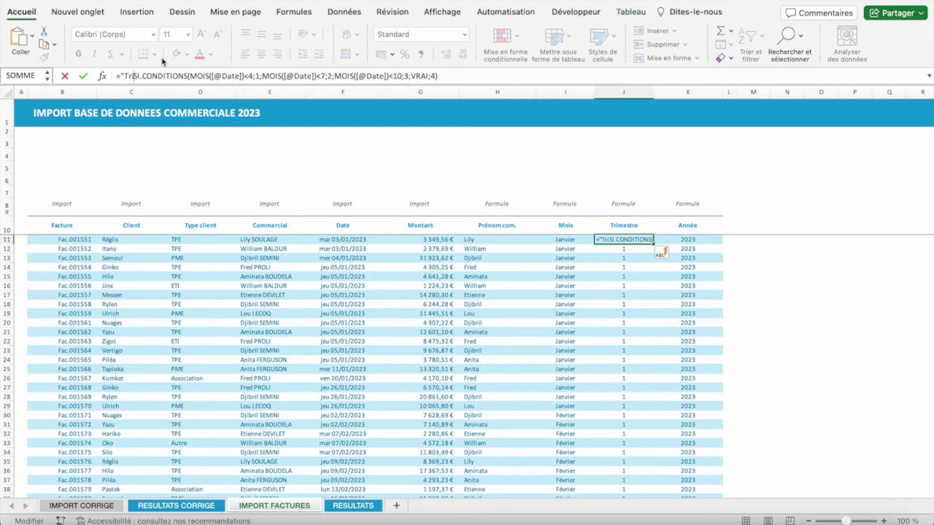
{"action": "type", "text": "m"}
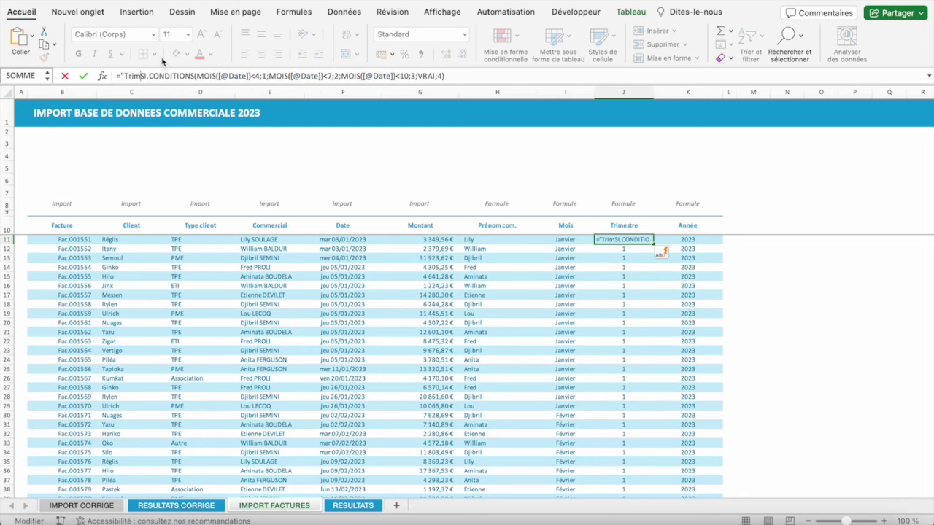
{"action": "type", "text": "."}
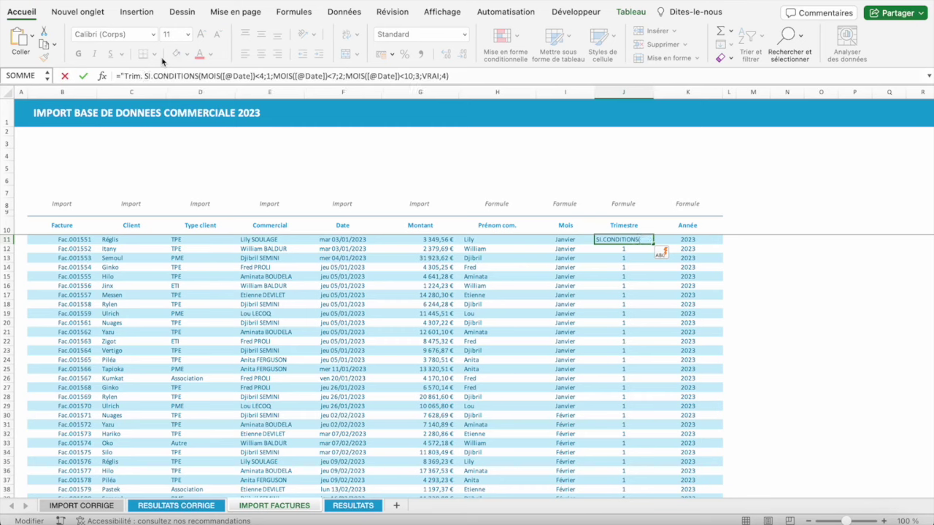
{"action": "type", "text": " \""}
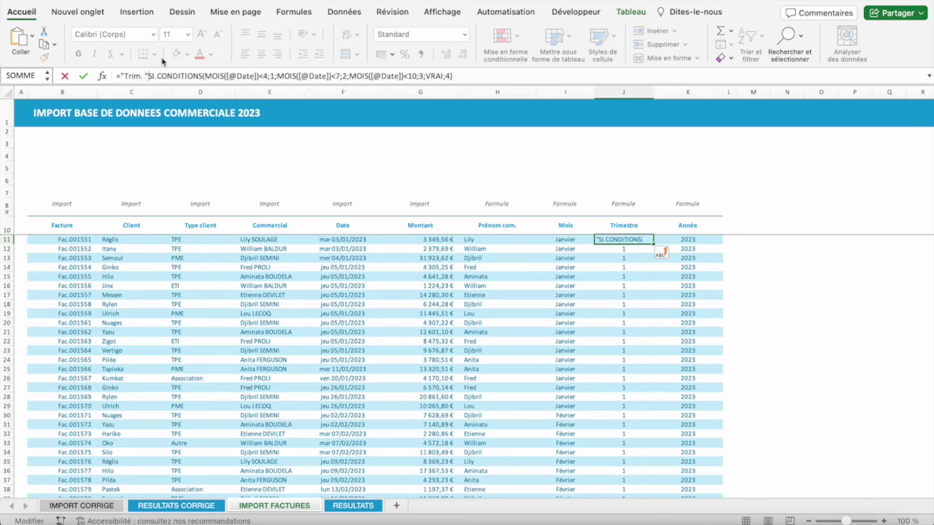
{"action": "type", "text": "&"}
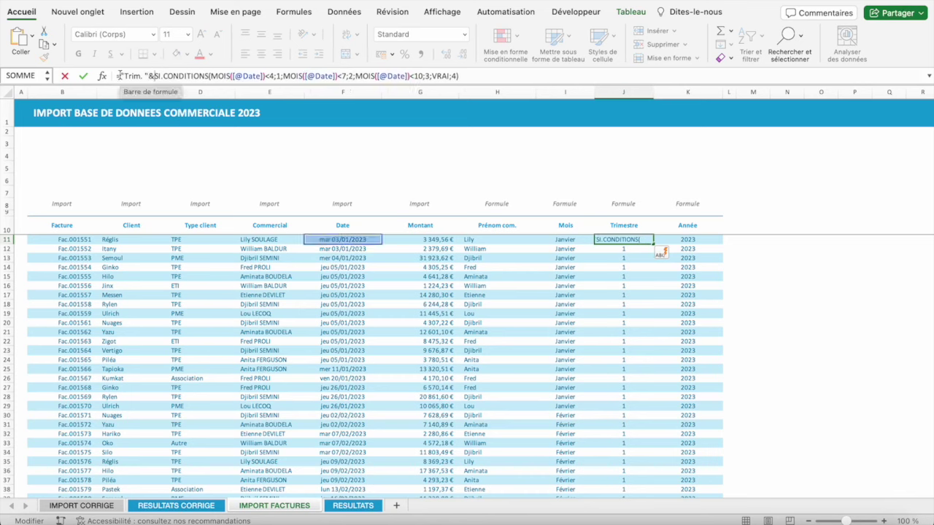
{"action": "left_click_drag", "start_coordinate": [120, 76], "coordinate": [713, 95]}
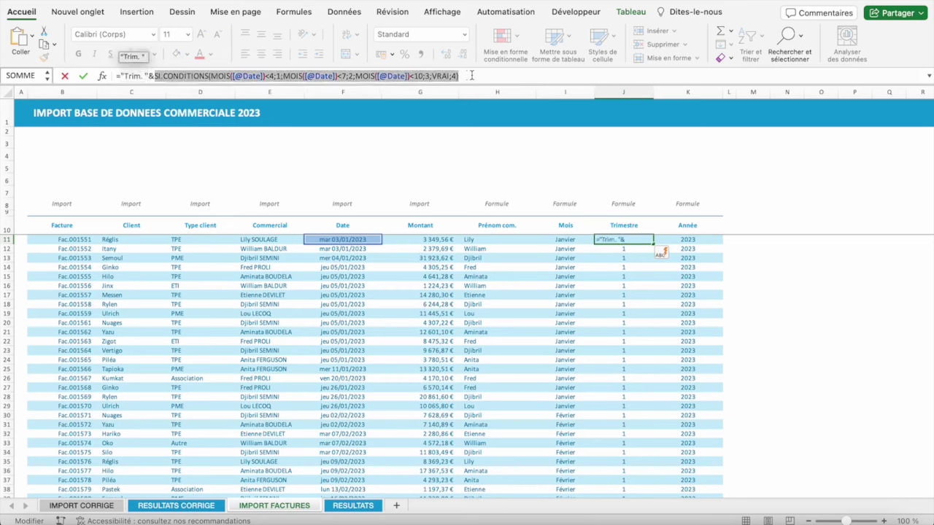
{"action": "key", "text": "Return"}
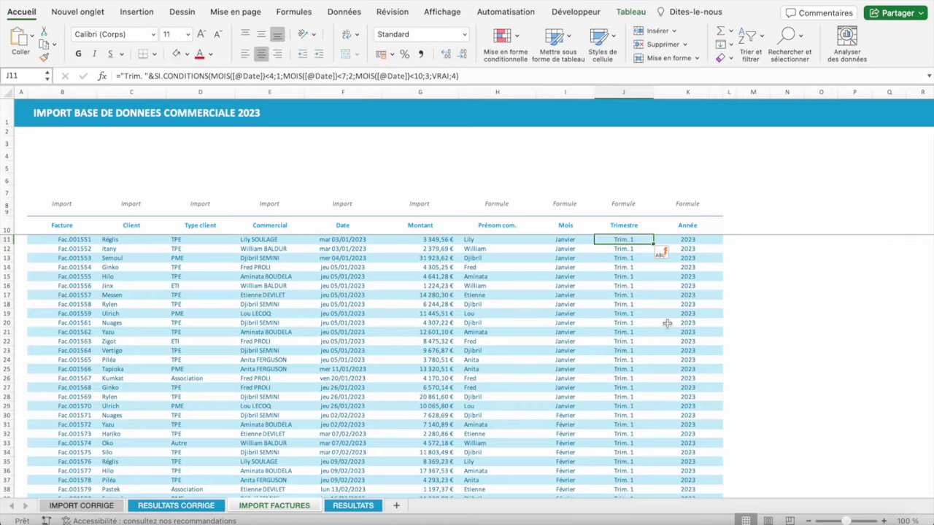
{"action": "scroll", "coordinate": [667, 323], "scroll_direction": "down", "scroll_amount": 10}
{"action": "scroll", "coordinate": [667, 323], "scroll_direction": "down", "scroll_amount": 10}
{"action": "scroll", "coordinate": [667, 323], "scroll_direction": "down", "scroll_amount": 8}
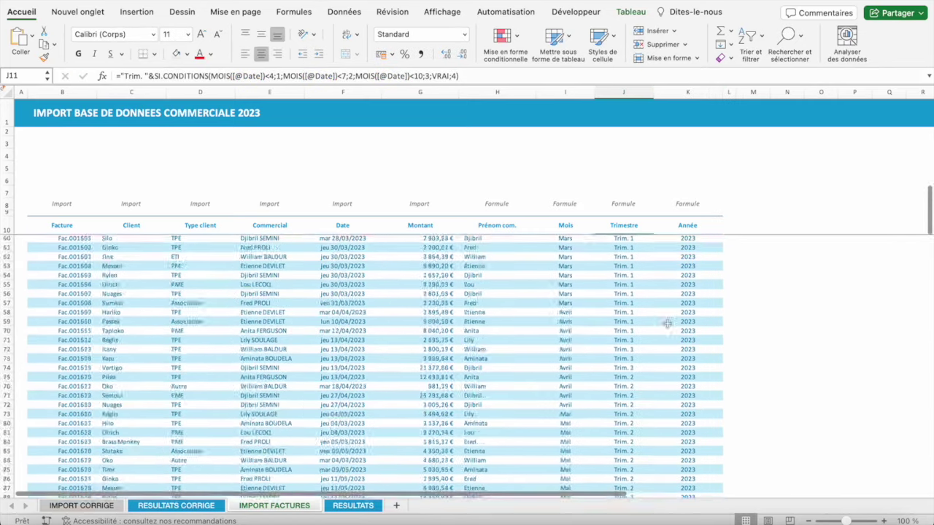
{"action": "scroll", "coordinate": [666, 323], "scroll_direction": "down", "scroll_amount": 10}
{"action": "scroll", "coordinate": [667, 323], "scroll_direction": "down", "scroll_amount": 8}
{"action": "scroll", "coordinate": [659, 294], "scroll_direction": "down", "scroll_amount": 7}
{"action": "scroll", "coordinate": [659, 294], "scroll_direction": "down", "scroll_amount": 8}
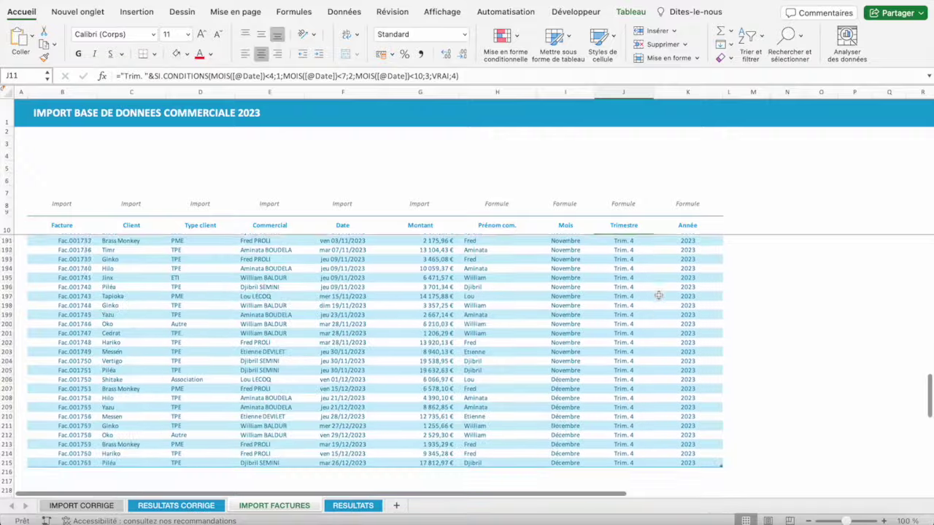
{"action": "scroll", "coordinate": [658, 295], "scroll_direction": "up", "scroll_amount": 12}
{"action": "scroll", "coordinate": [658, 295], "scroll_direction": "up", "scroll_amount": 15}
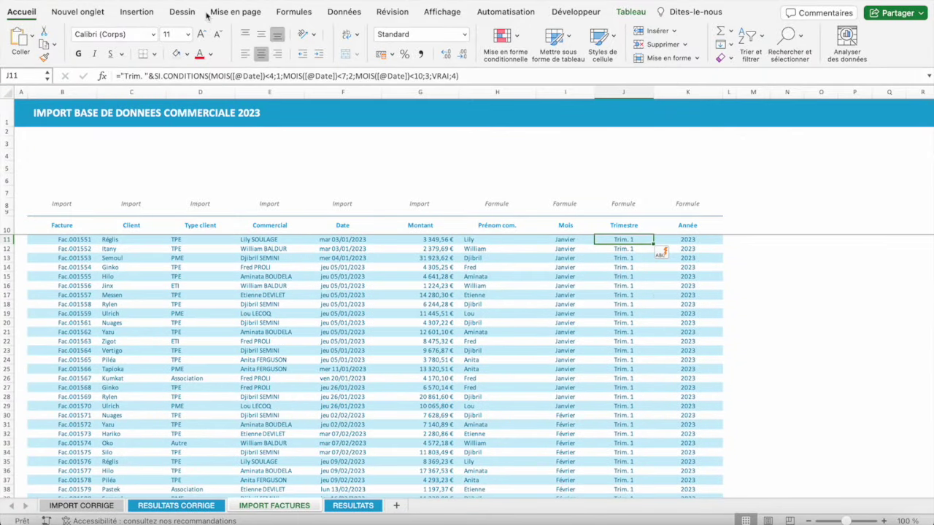
{"action": "left_click", "coordinate": [154, 76]}
{"action": "left_click_drag", "start_coordinate": [154, 76], "coordinate": [269, 76]}
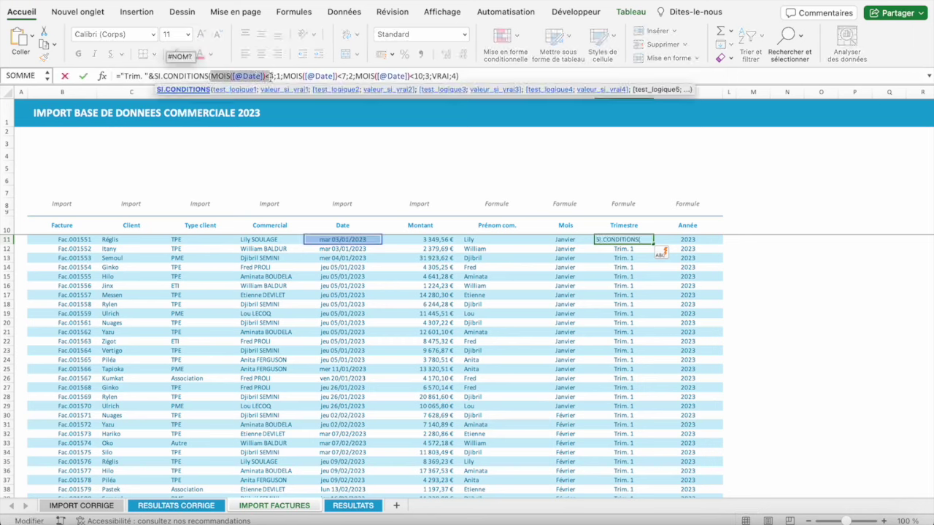
{"action": "left_click", "coordinate": [277, 76], "text": "shift"}
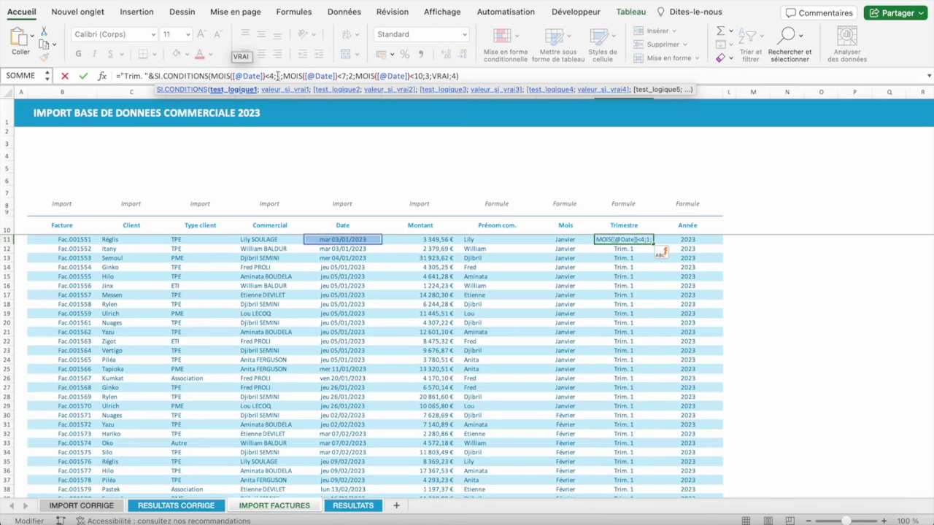
{"action": "left_click_drag", "start_coordinate": [283, 76], "coordinate": [345, 76]}
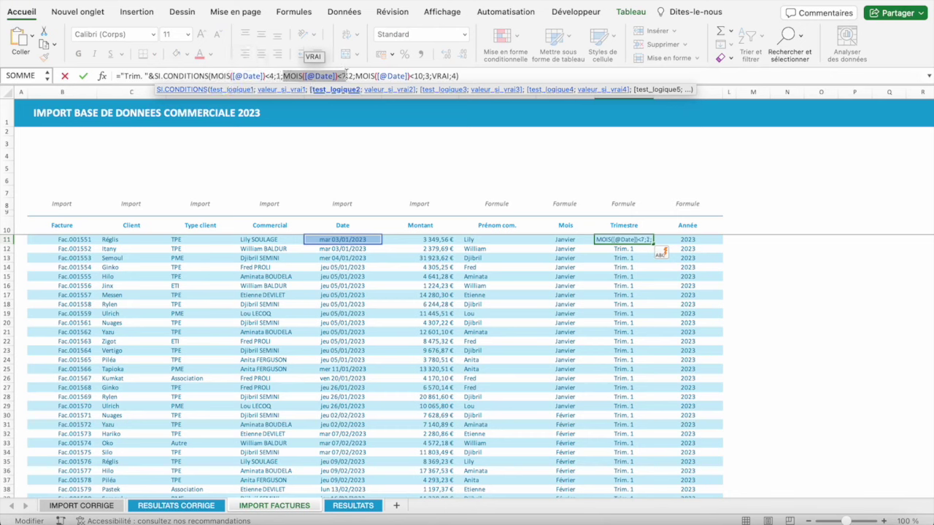
{"action": "left_click", "coordinate": [350, 76]}
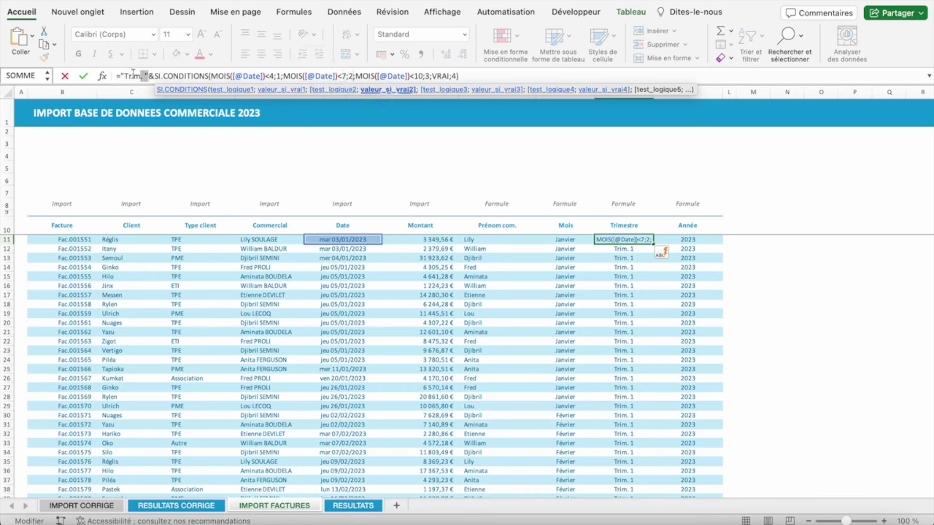
{"action": "left_click_drag", "start_coordinate": [150, 76], "coordinate": [119, 73]}
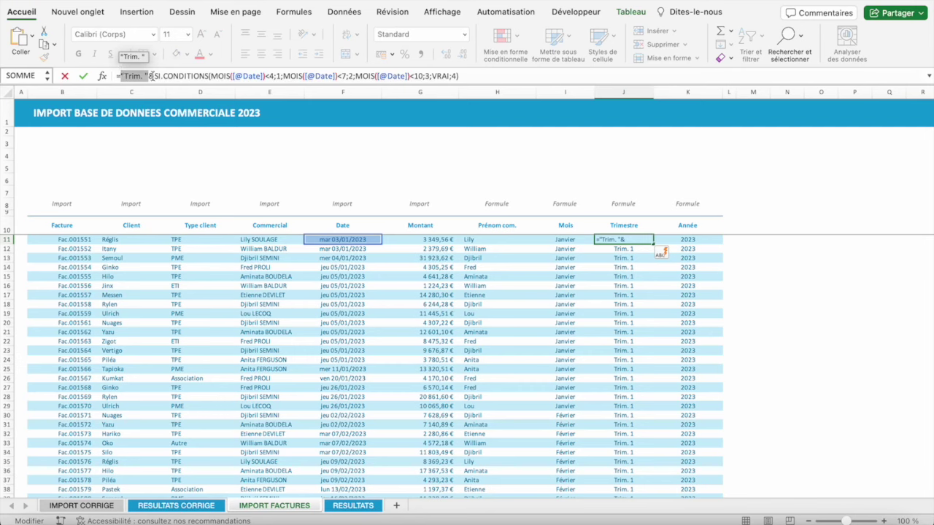
{"action": "left_click_drag", "start_coordinate": [154, 76], "coordinate": [471, 74]}
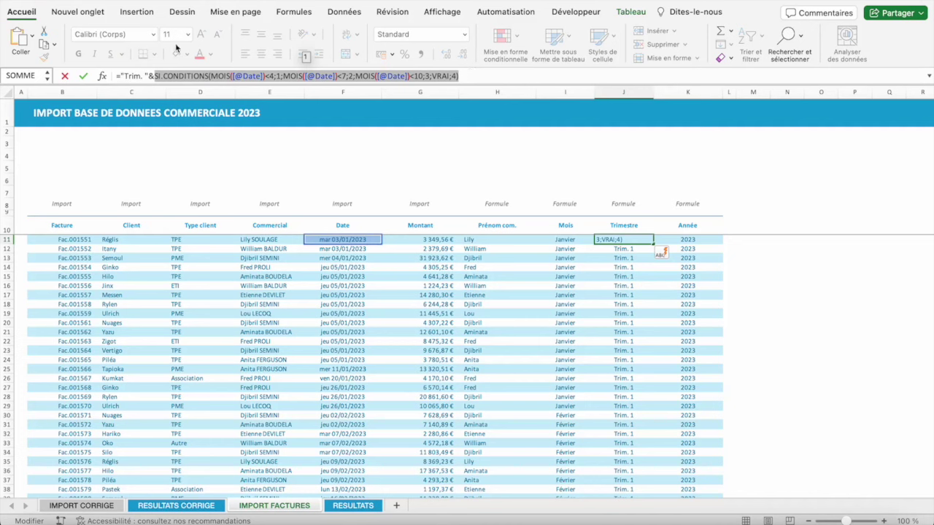
{"action": "left_click_drag", "start_coordinate": [155, 76], "coordinate": [112, 76]}
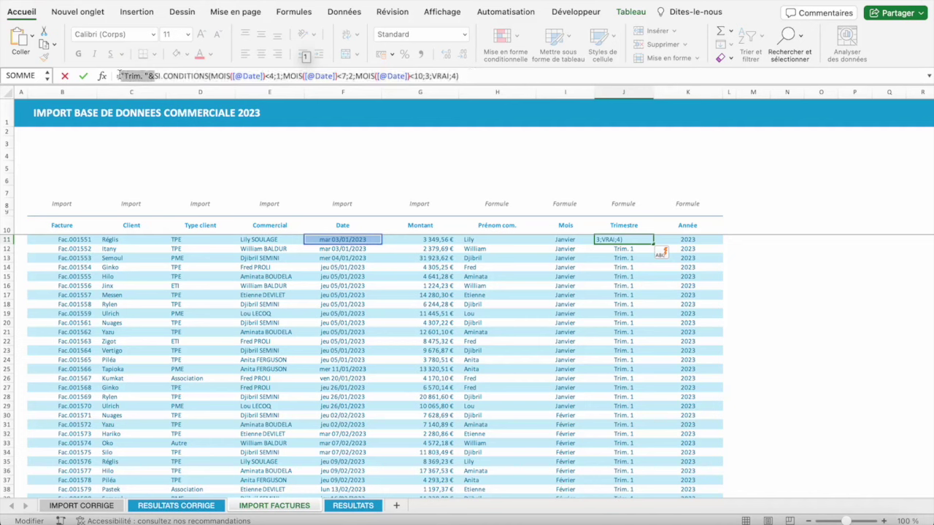
{"action": "key", "text": "Escape"}
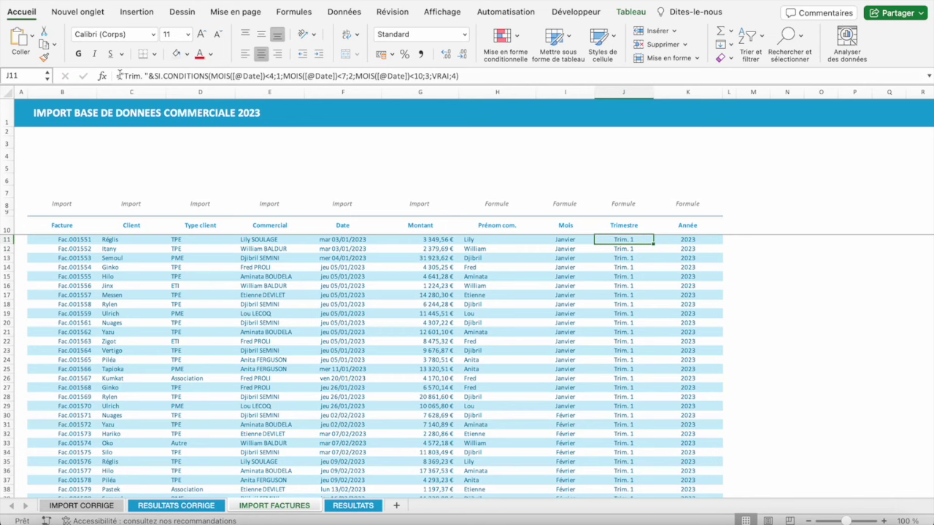
{"action": "left_click", "coordinate": [402, 313]}
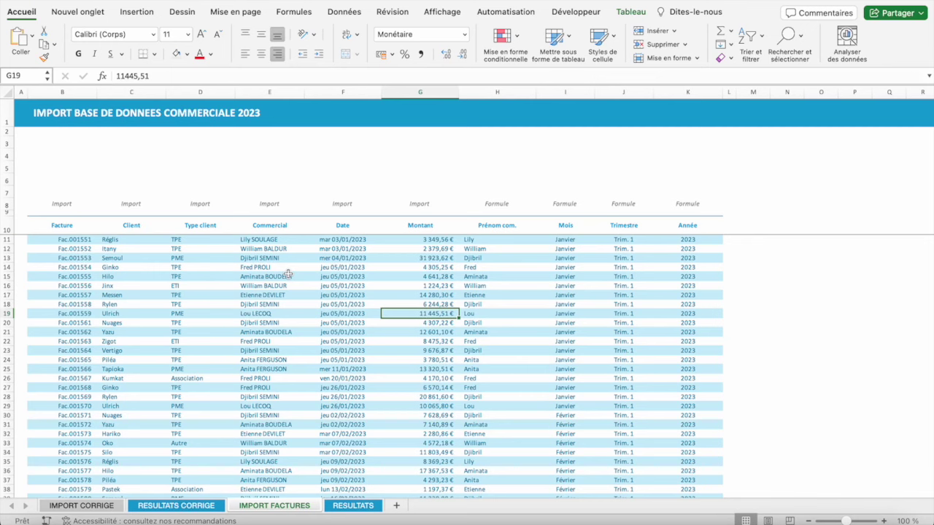
{"action": "mouse_move", "coordinate": [62, 225]}
{"action": "left_mouse_down"}
{"action": "mouse_move", "coordinate": [176, 249]}
{"action": "mouse_move", "coordinate": [693, 233]}
{"action": "mouse_move", "coordinate": [701, 293]}
{"action": "left_mouse_up"}
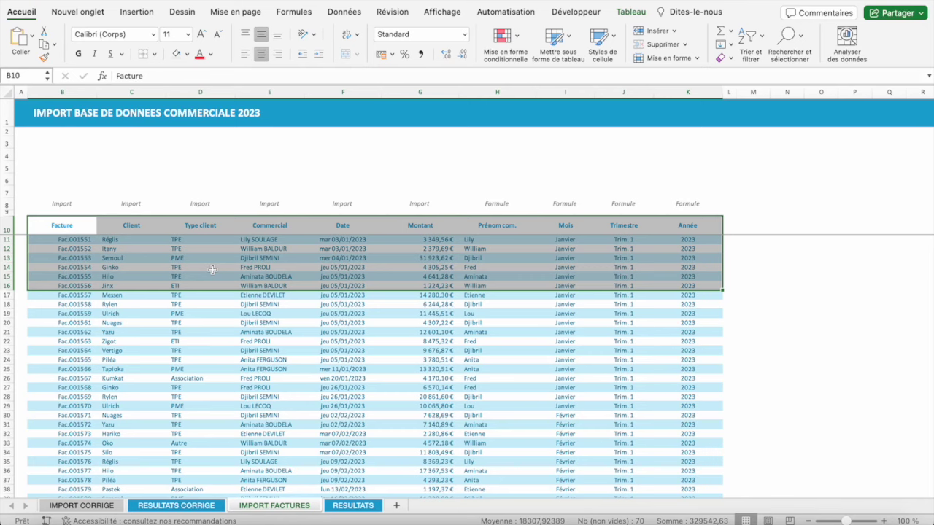
{"action": "left_click", "coordinate": [155, 266]}
{"action": "left_click", "coordinate": [143, 157]}
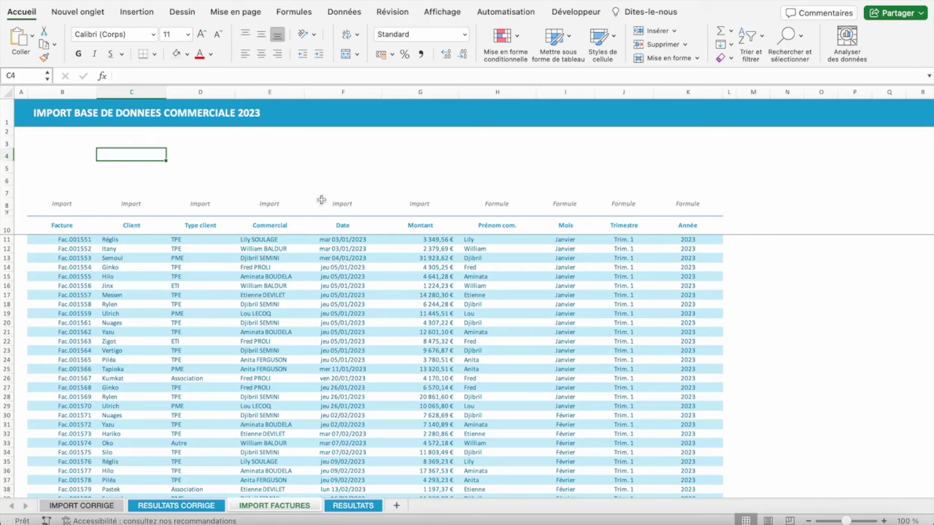
{"action": "left_click", "coordinate": [245, 278]}
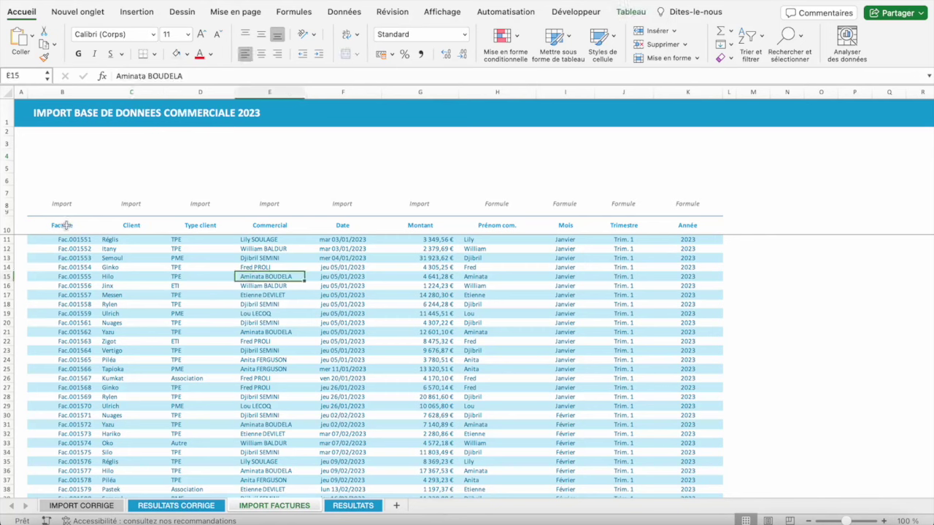
- Insert slicers for Type client, Prénom com., Mois and Trimestre via Insérer un segment
{"action": "mouse_move", "coordinate": [66, 225]}
{"action": "left_mouse_down"}
{"action": "mouse_move", "coordinate": [698, 386]}
{"action": "mouse_move", "coordinate": [690, 485]}
{"action": "left_mouse_up"}
{"action": "left_click", "coordinate": [278, 347]}
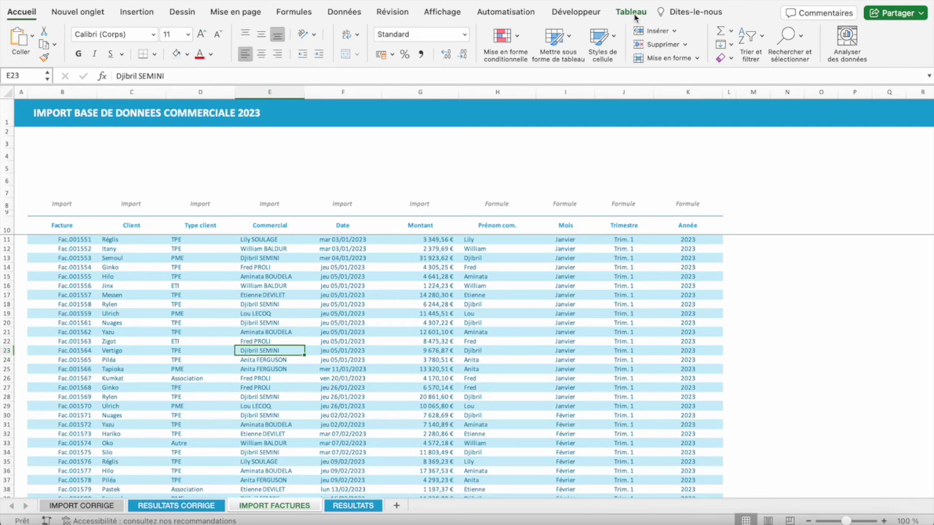
{"action": "left_click", "coordinate": [631, 13]}
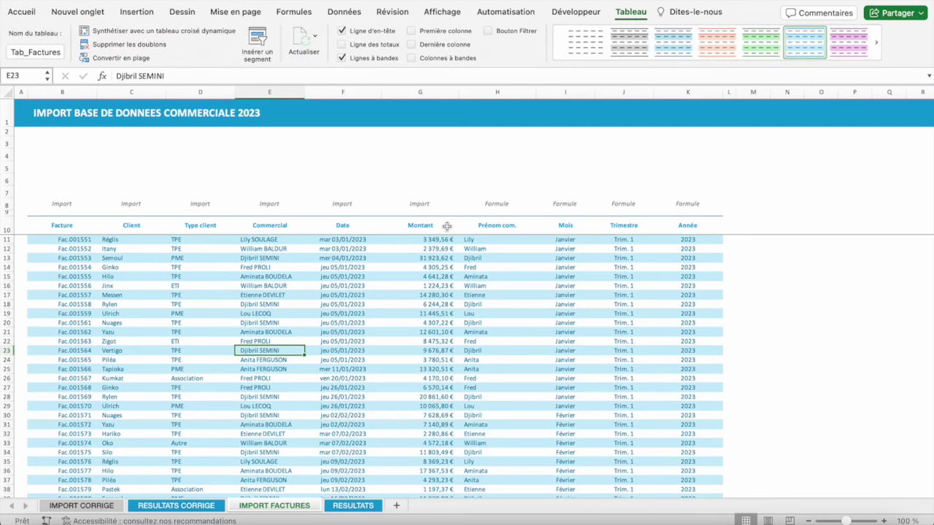
{"action": "mouse_move", "coordinate": [714, 69]}
{"action": "left_click", "coordinate": [257, 41]}
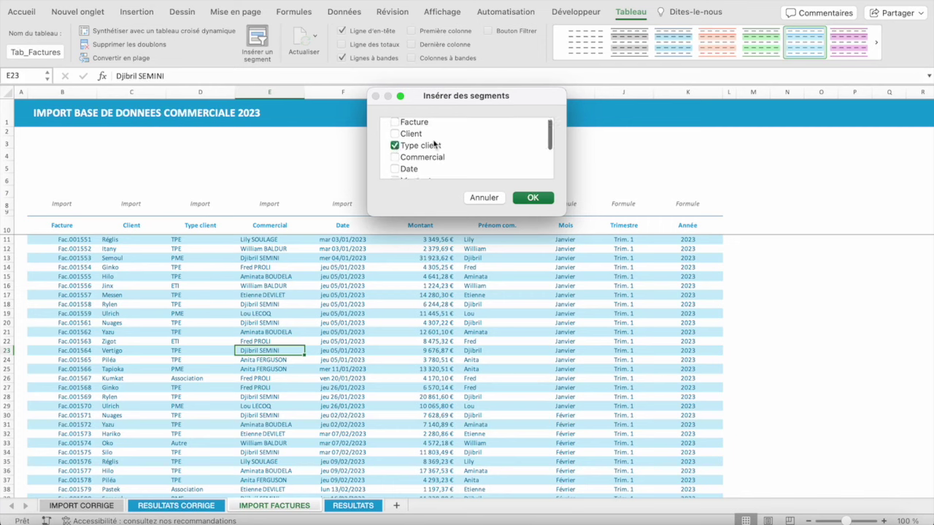
{"action": "scroll", "coordinate": [423, 145], "scroll_direction": "down", "scroll_amount": 2}
{"action": "scroll", "coordinate": [398, 162], "scroll_direction": "down", "scroll_amount": 1}
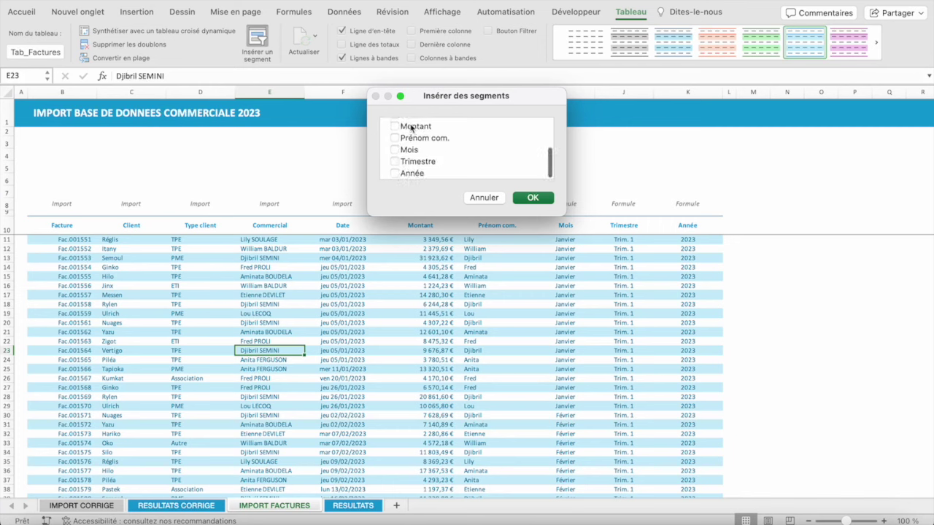
{"action": "left_click", "coordinate": [394, 138]}
{"action": "left_click", "coordinate": [394, 151]}
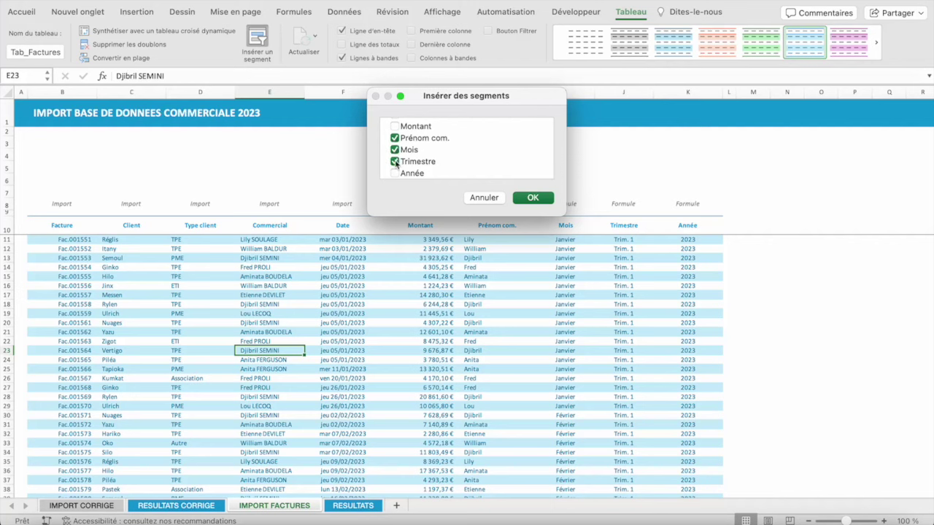
{"action": "left_click", "coordinate": [533, 198]}
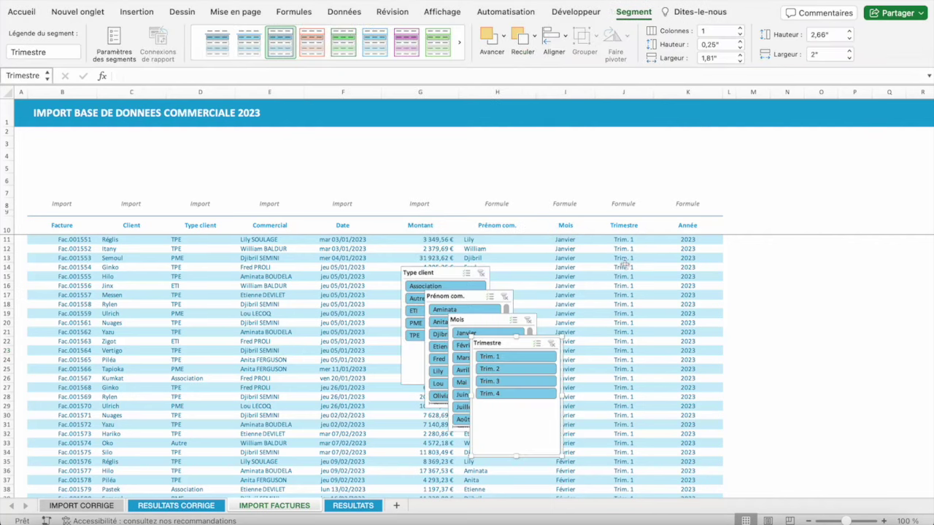
- Drag the Type client slicer to the top left, above the table headers
{"action": "left_click_drag", "start_coordinate": [438, 273], "coordinate": [88, 172]}
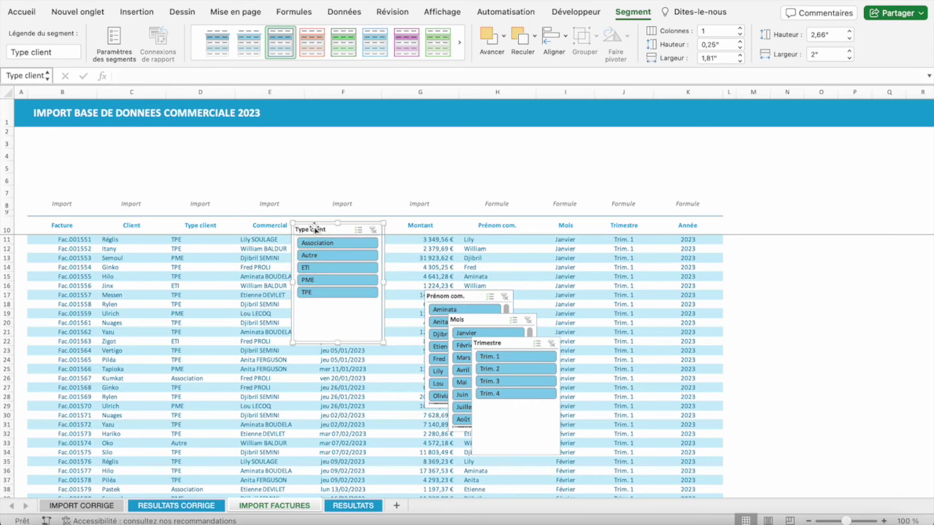
{"action": "mouse_move", "coordinate": [315, 232]}
{"action": "left_mouse_down"}
{"action": "mouse_move", "coordinate": [65, 149]}
{"action": "mouse_move", "coordinate": [45, 133]}
{"action": "left_mouse_up"}
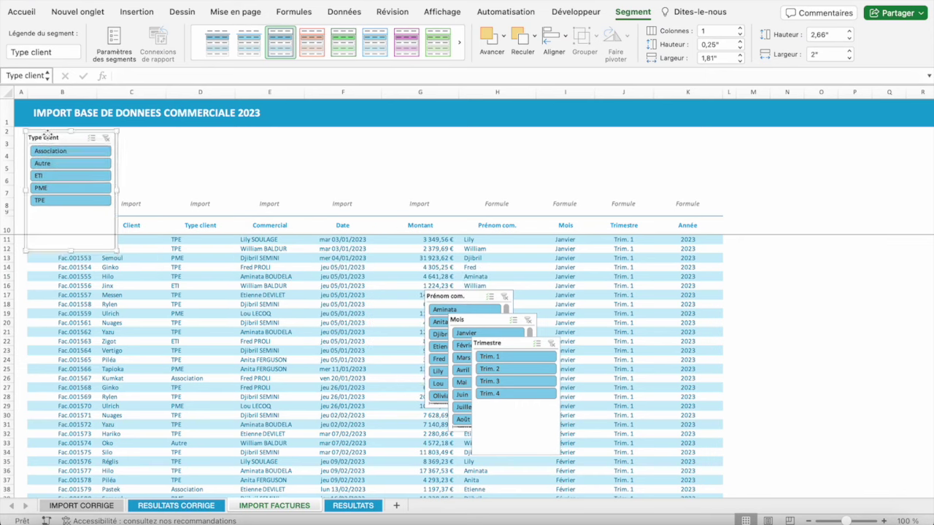
{"action": "left_click", "coordinate": [92, 508]}
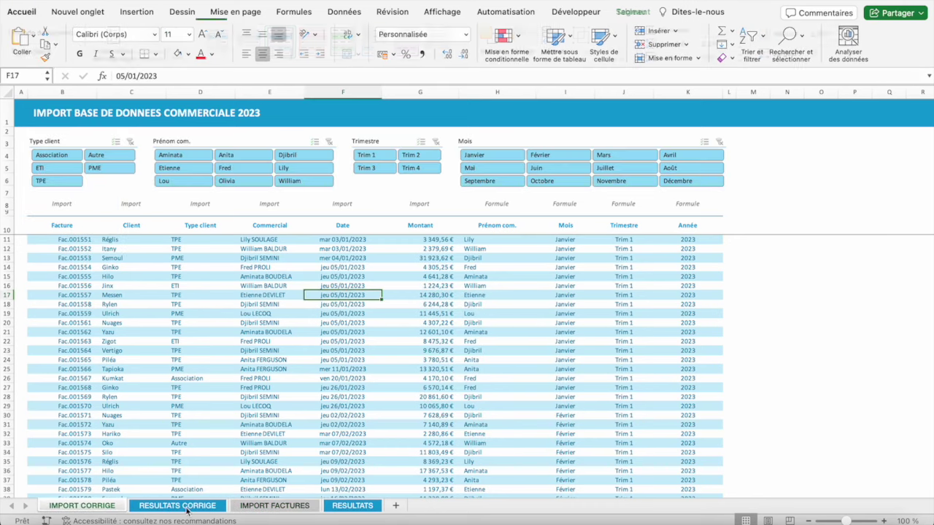
- Reselect the Type client slicer to bring up its size settings
{"action": "left_click", "coordinate": [86, 146]}
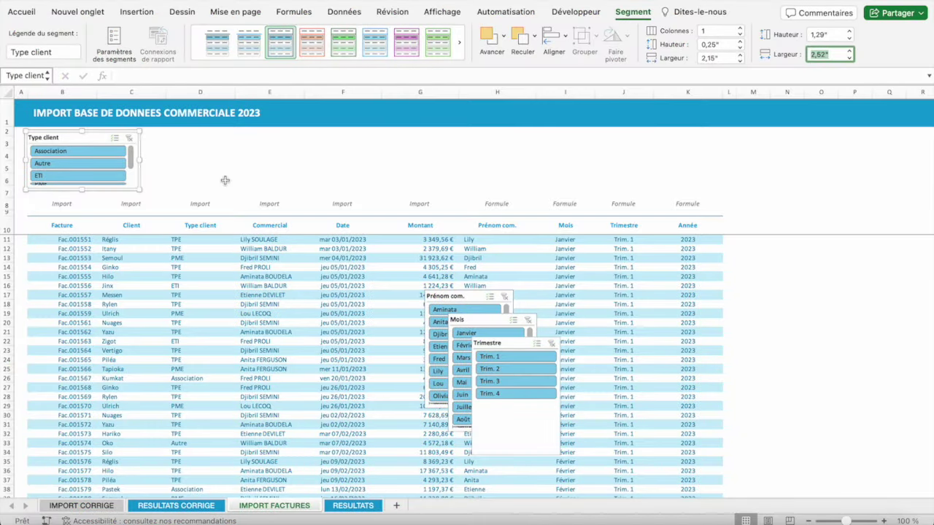
{"action": "left_click", "coordinate": [167, 287]}
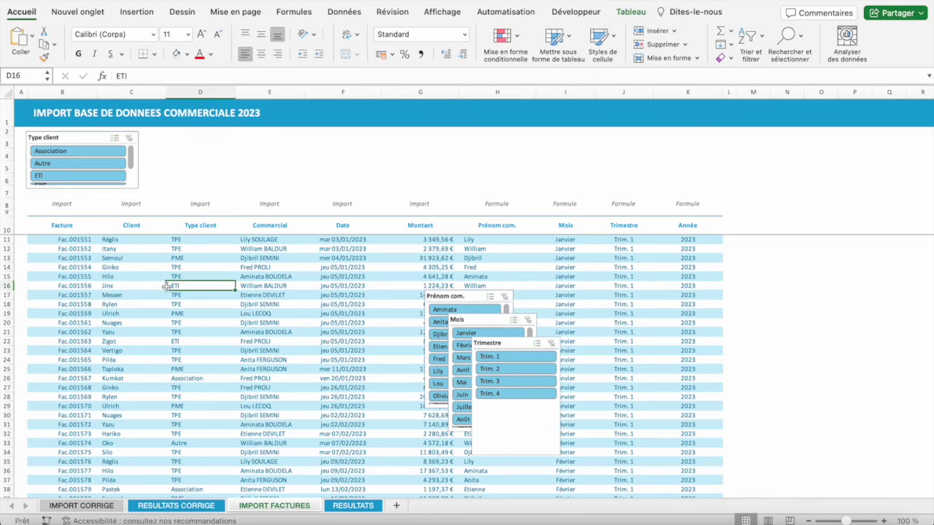
{"action": "left_click_drag", "start_coordinate": [124, 253], "coordinate": [184, 297]}
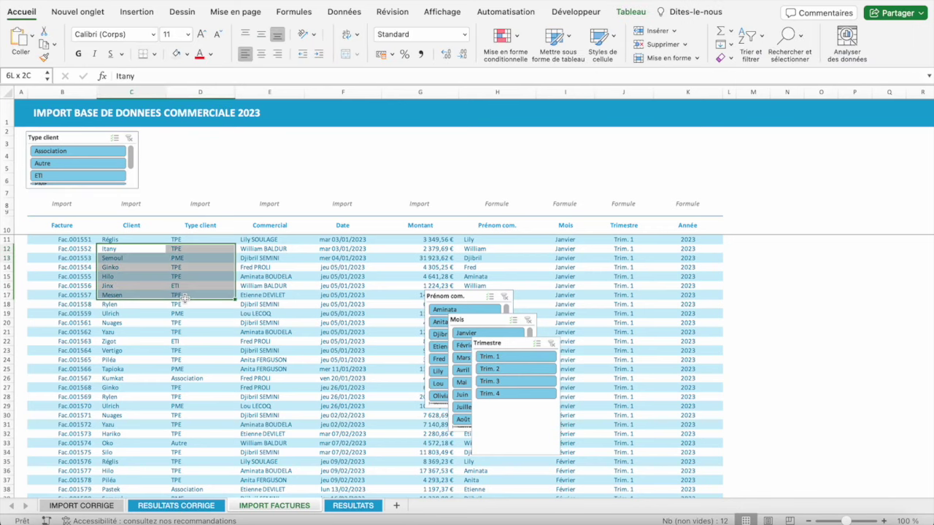
{"action": "left_click", "coordinate": [146, 265]}
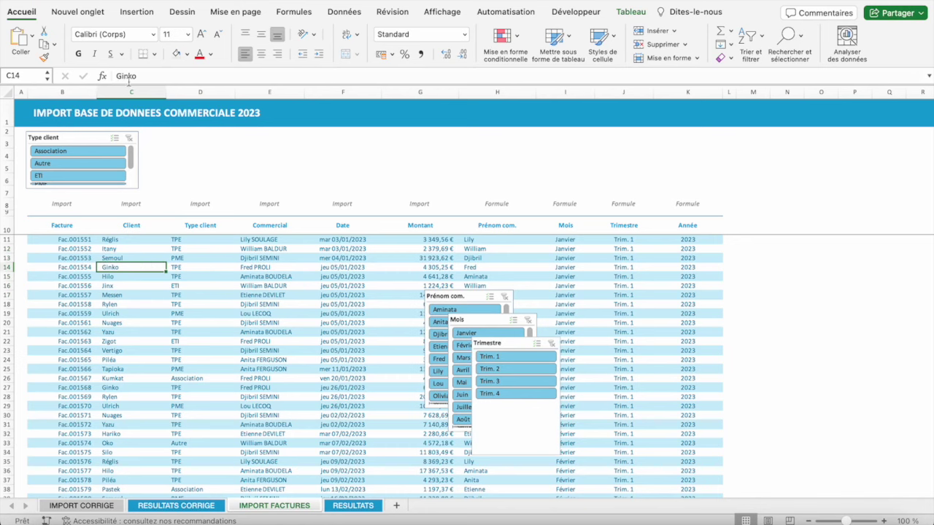
{"action": "left_click", "coordinate": [42, 139]}
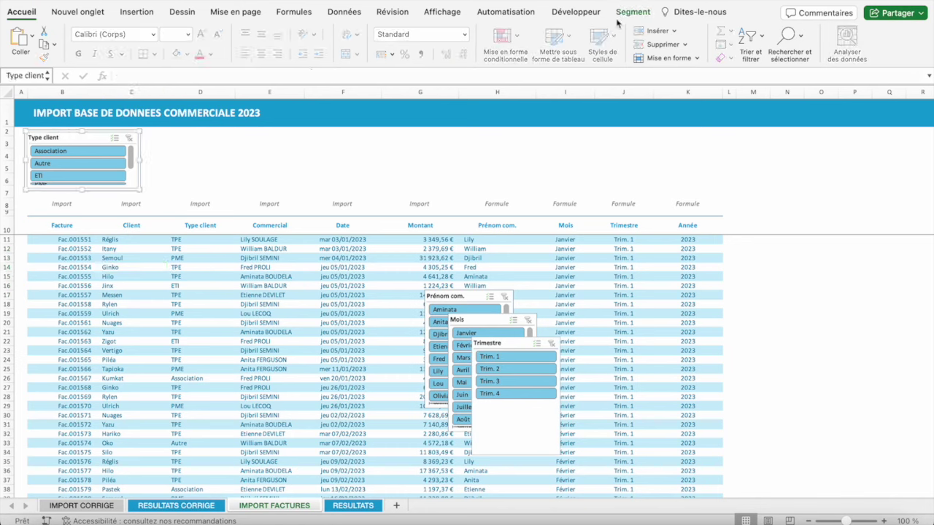
{"action": "left_click", "coordinate": [630, 12]}
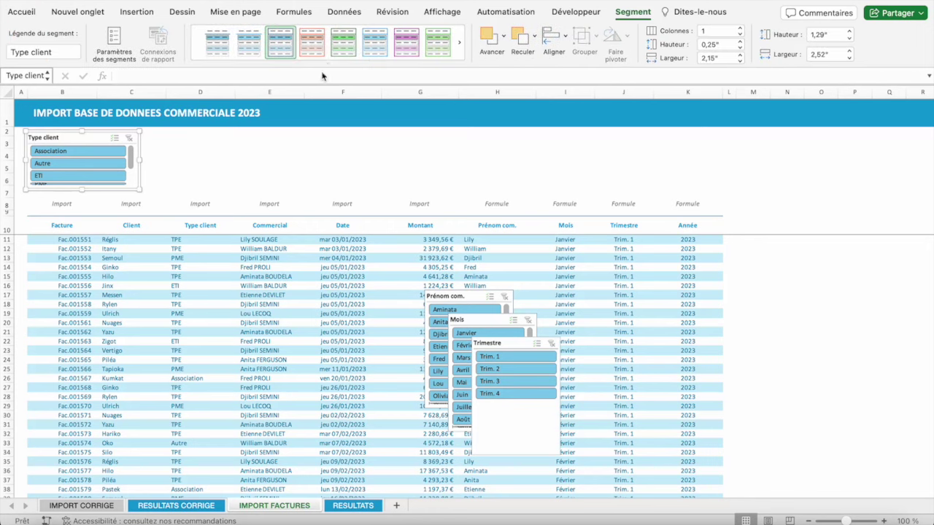
- Show the Type client slicer's buttons in two columns
{"action": "left_click", "coordinate": [442, 292]}
{"action": "left_click", "coordinate": [455, 297]}
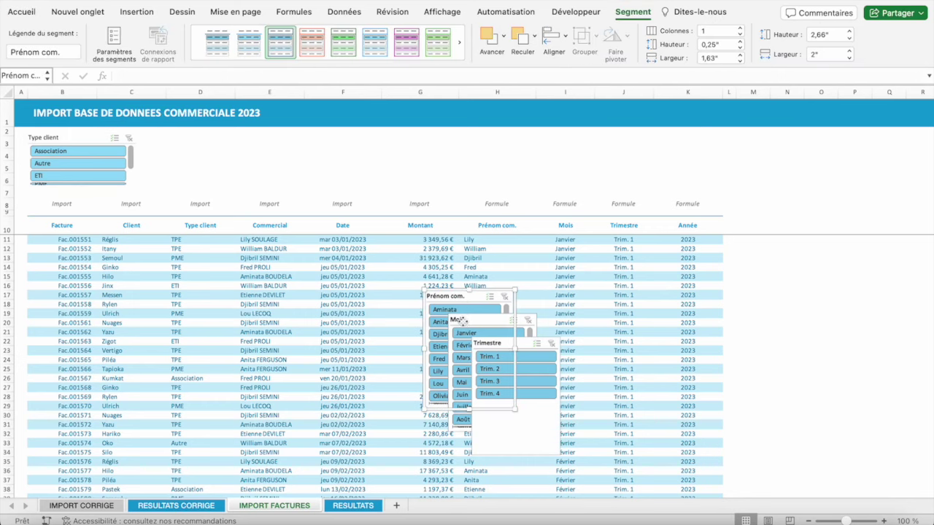
{"action": "left_click", "coordinate": [465, 319], "text": "shift"}
{"action": "left_click", "coordinate": [486, 342], "text": "shift"}
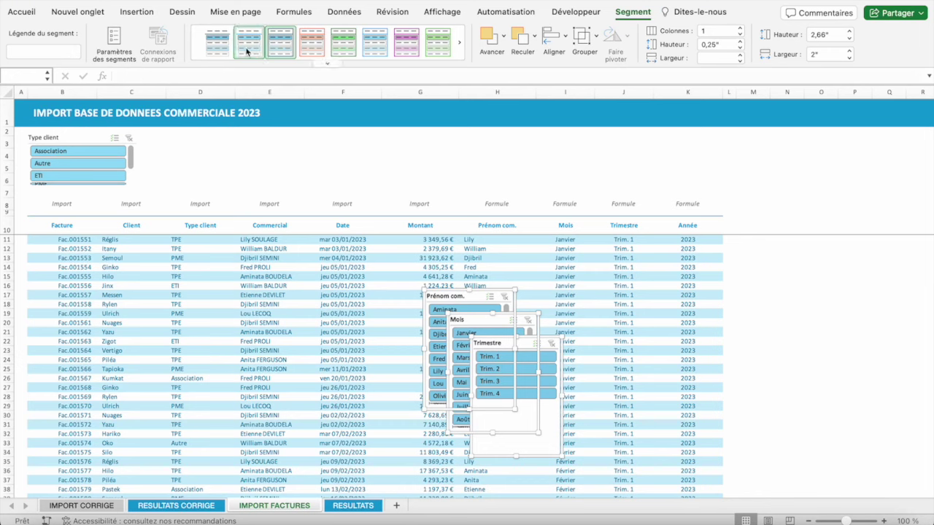
{"action": "left_click", "coordinate": [356, 257]}
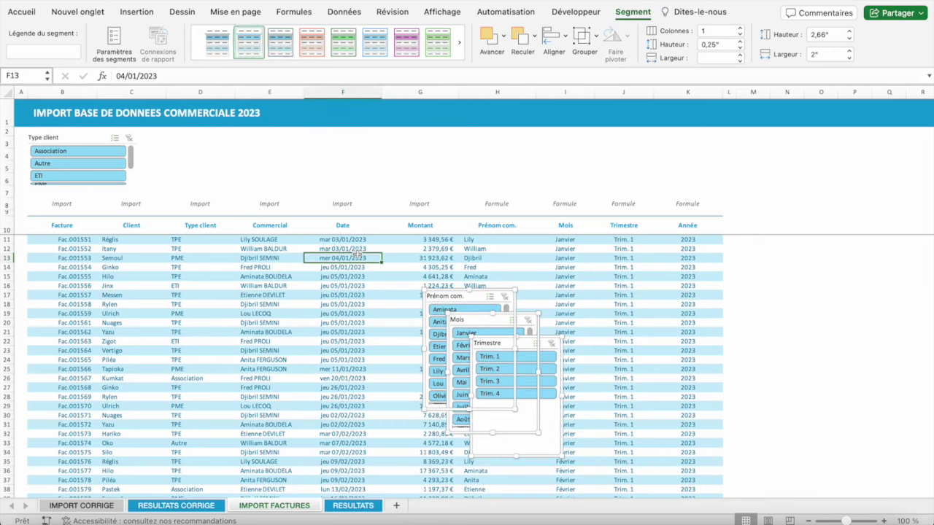
{"action": "left_click", "coordinate": [116, 190]}
{"action": "left_click", "coordinate": [740, 30]}
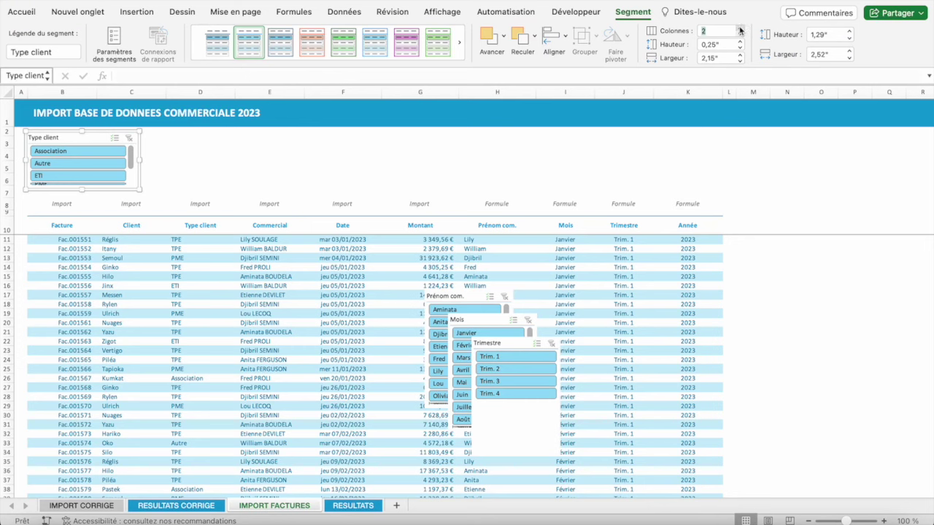
{"action": "left_click", "coordinate": [272, 359]}
- Move and resize the Prénom com., Trimestre and Mois slicers into a row above the table
{"action": "left_click", "coordinate": [454, 297]}
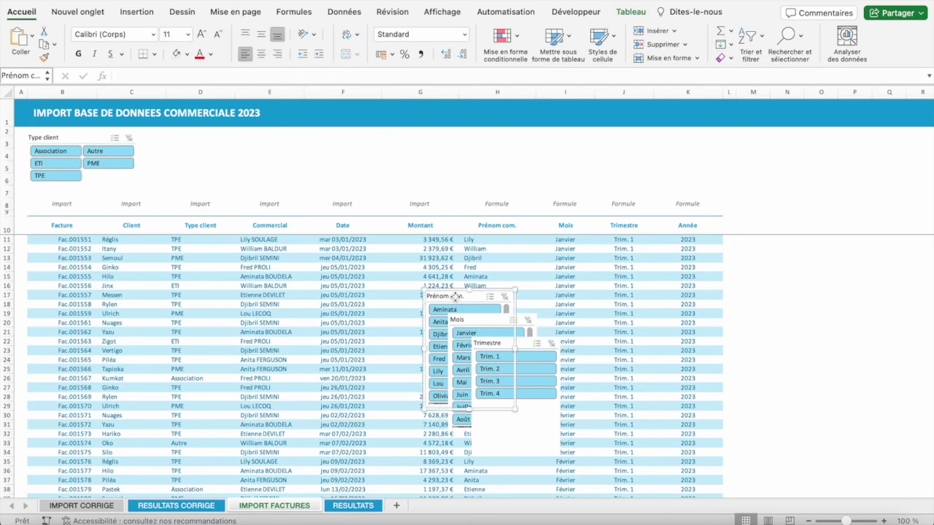
{"action": "left_click_drag", "start_coordinate": [454, 297], "coordinate": [178, 142]}
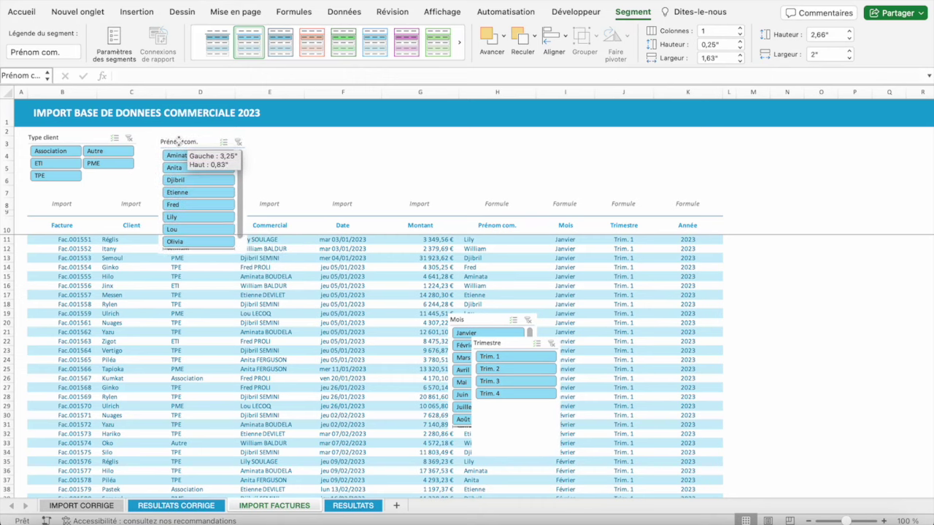
{"action": "left_click_drag", "start_coordinate": [247, 252], "coordinate": [292, 199]}
{"action": "left_click_drag", "start_coordinate": [510, 323], "coordinate": [427, 226]}
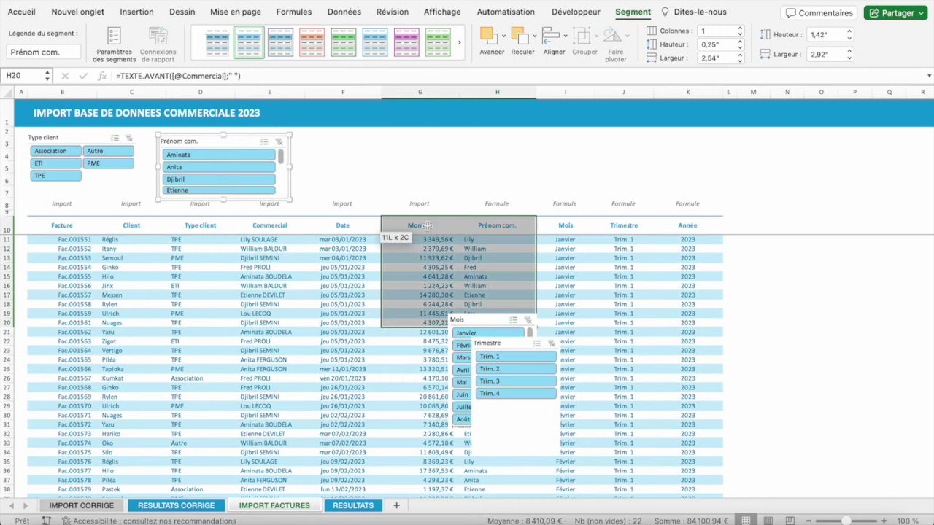
{"action": "mouse_move", "coordinate": [458, 319]}
{"action": "left_mouse_down"}
{"action": "mouse_move", "coordinate": [320, 139]}
{"action": "mouse_move", "coordinate": [602, 138]}
{"action": "left_mouse_up"}
{"action": "mouse_move", "coordinate": [511, 299]}
{"action": "left_mouse_down"}
{"action": "mouse_move", "coordinate": [448, 232]}
{"action": "mouse_move", "coordinate": [334, 150]}
{"action": "left_mouse_up"}
{"action": "left_click_drag", "start_coordinate": [400, 257], "coordinate": [418, 197]}
{"action": "left_click_drag", "start_coordinate": [572, 137], "coordinate": [455, 137]}
{"action": "left_click_drag", "start_coordinate": [540, 245], "coordinate": [723, 198]}
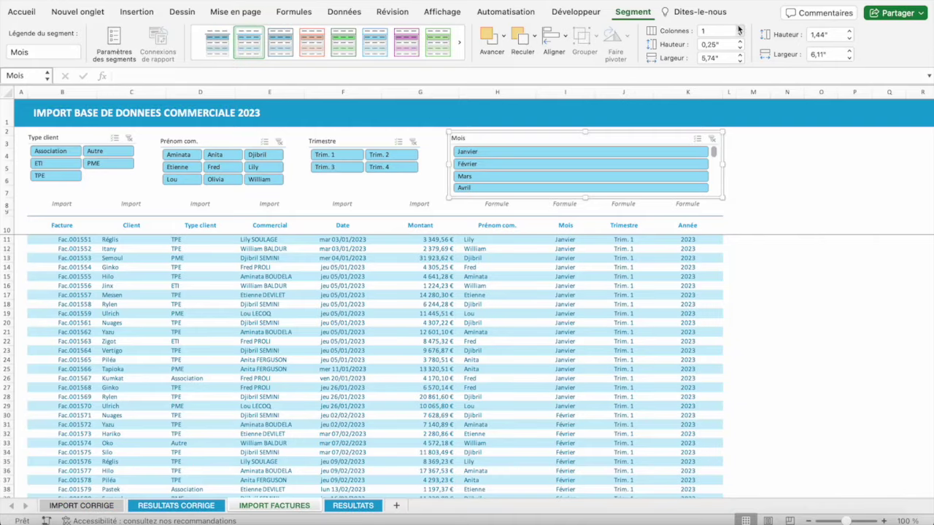
- Lay out the Mois slicer in four columns, then select all four slicers
{"action": "left_click", "coordinate": [739, 28]}
{"action": "left_click", "coordinate": [739, 28]}
{"action": "left_click", "coordinate": [739, 28]}
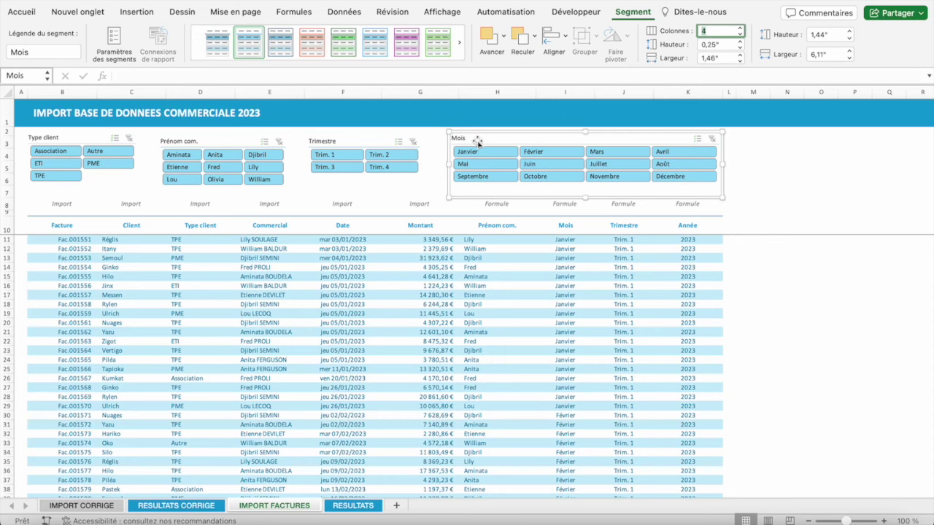
{"action": "left_click_drag", "start_coordinate": [377, 141], "coordinate": [380, 144]}
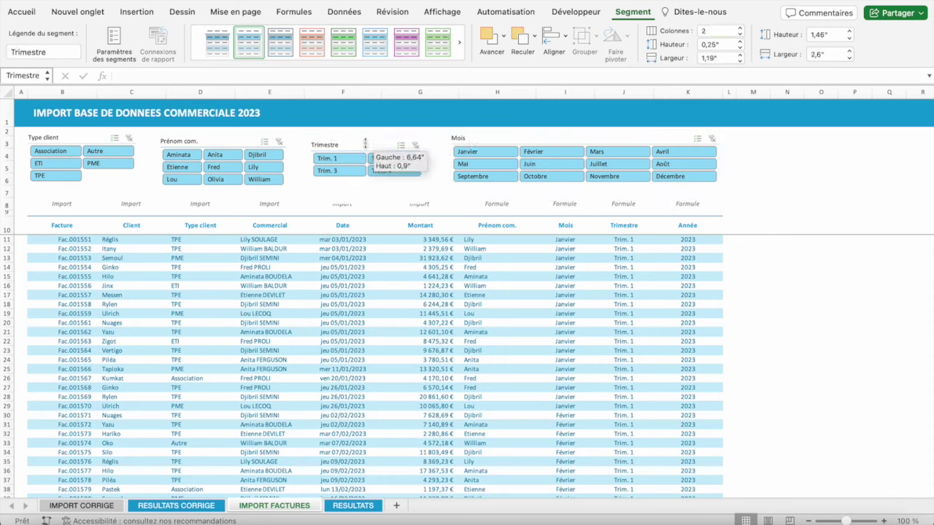
{"action": "left_click", "coordinate": [215, 143]}
{"action": "left_click", "coordinate": [58, 138], "text": "shift"}
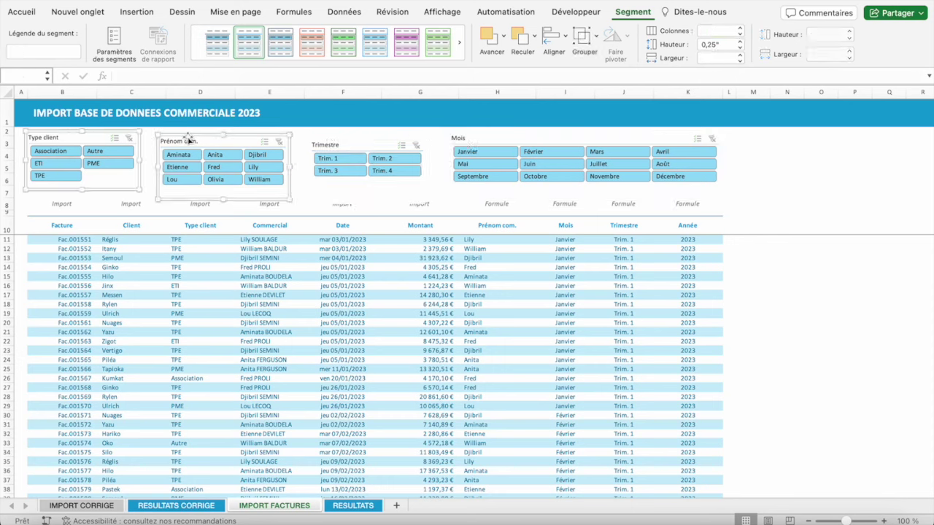
{"action": "left_click", "coordinate": [344, 146], "text": "shift"}
{"action": "left_click", "coordinate": [502, 140], "text": "shift"}
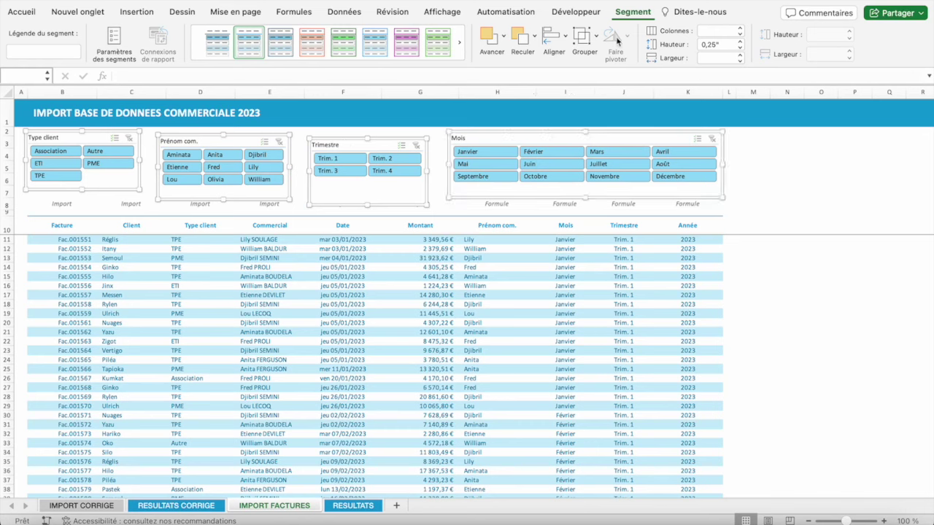
- Align the four slicers on their top edges and distribute them horizontally
{"action": "left_click", "coordinate": [555, 37]}
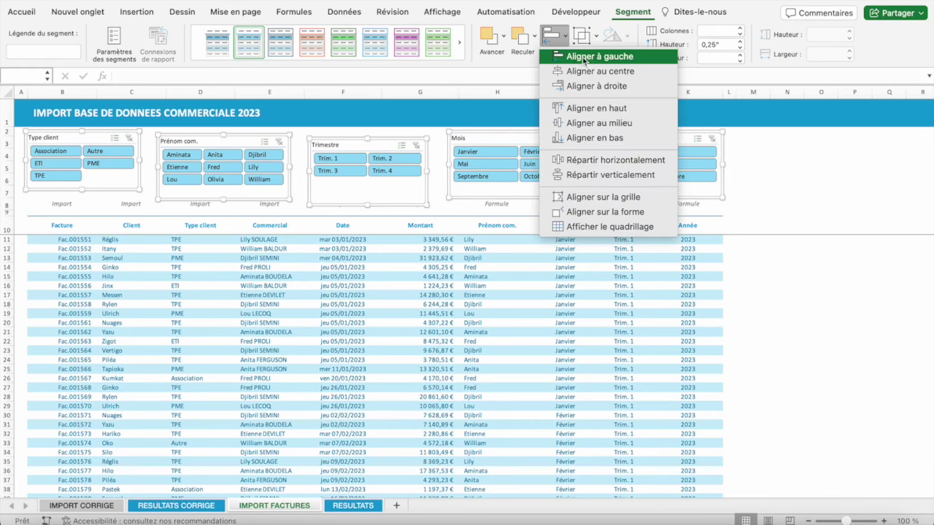
{"action": "left_click", "coordinate": [588, 108]}
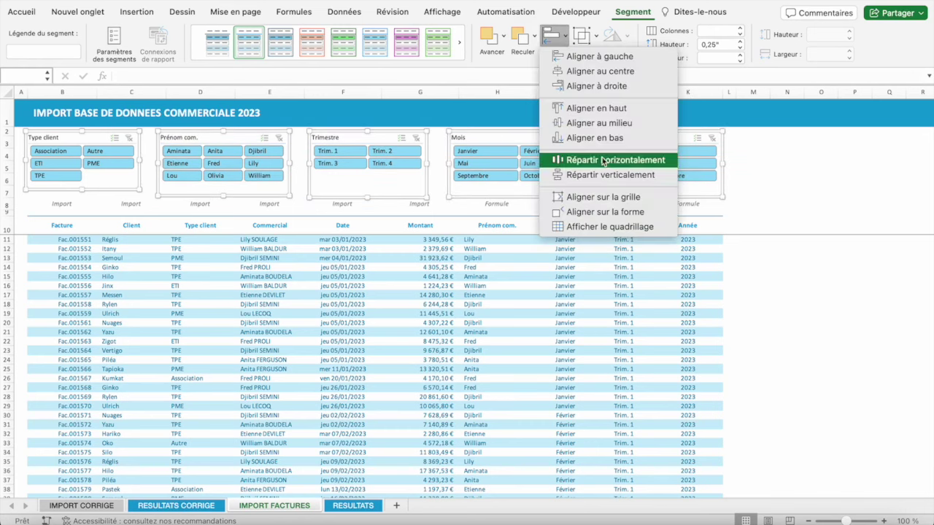
{"action": "left_click", "coordinate": [615, 160]}
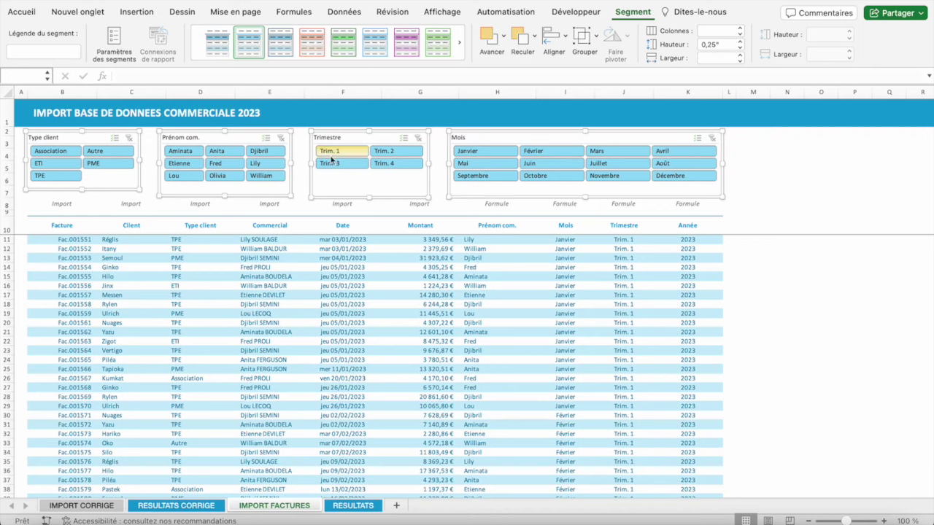
{"action": "left_click", "coordinate": [700, 186]}
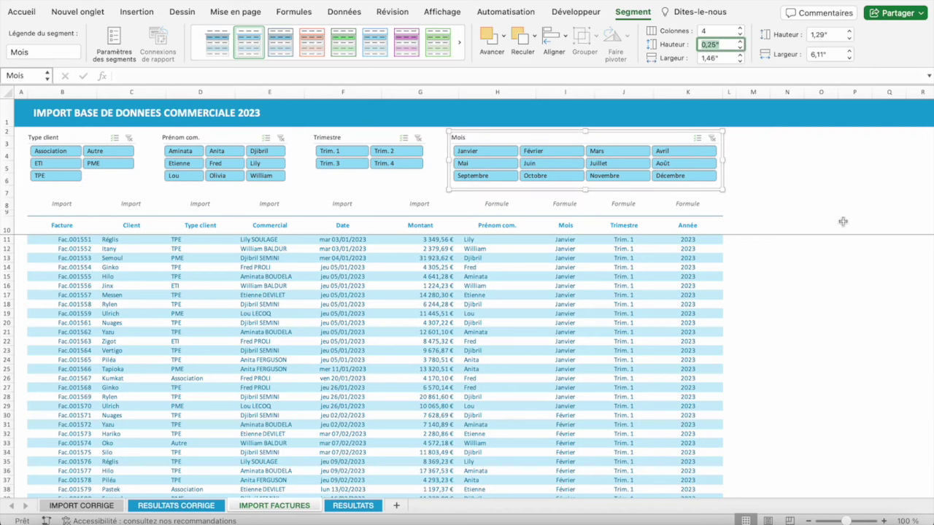
{"action": "left_click", "coordinate": [397, 323]}
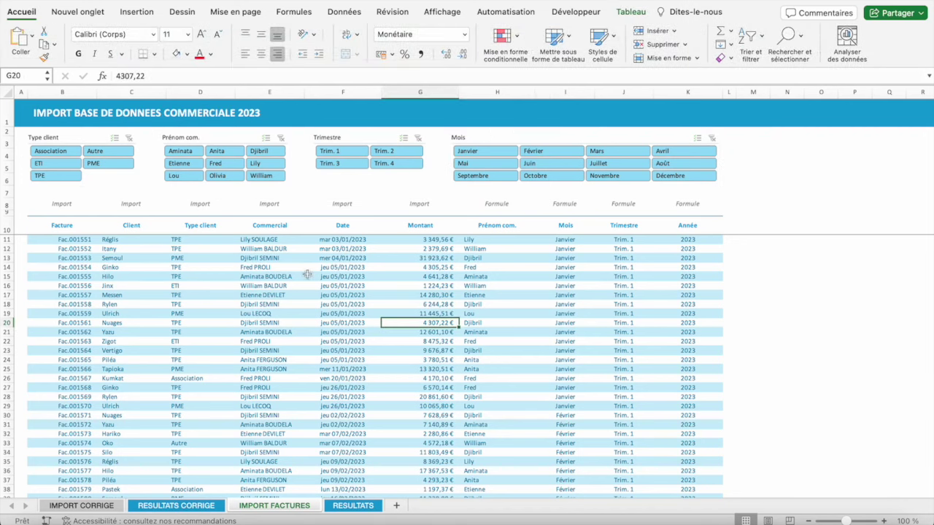
- Filter by the Association client type, then by two salespeople, clearing each filter
{"action": "left_click", "coordinate": [51, 152]}
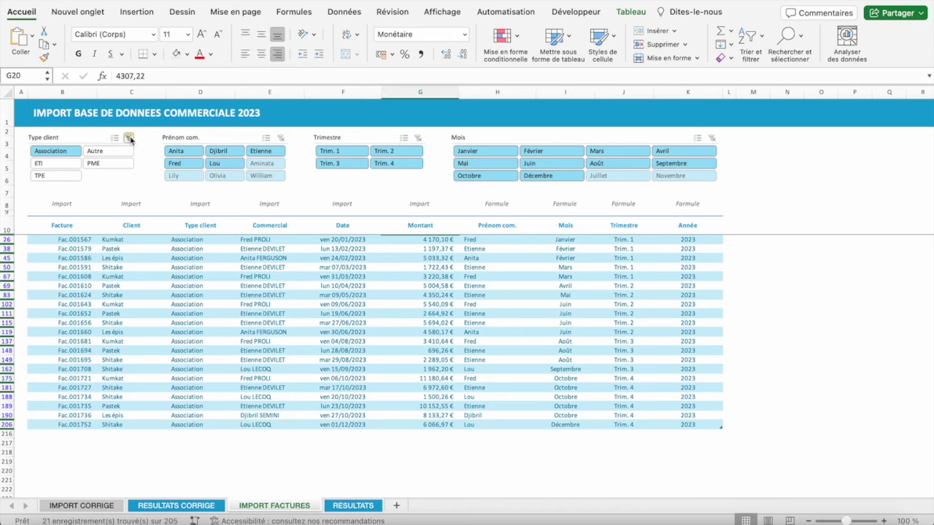
{"action": "left_click", "coordinate": [129, 137]}
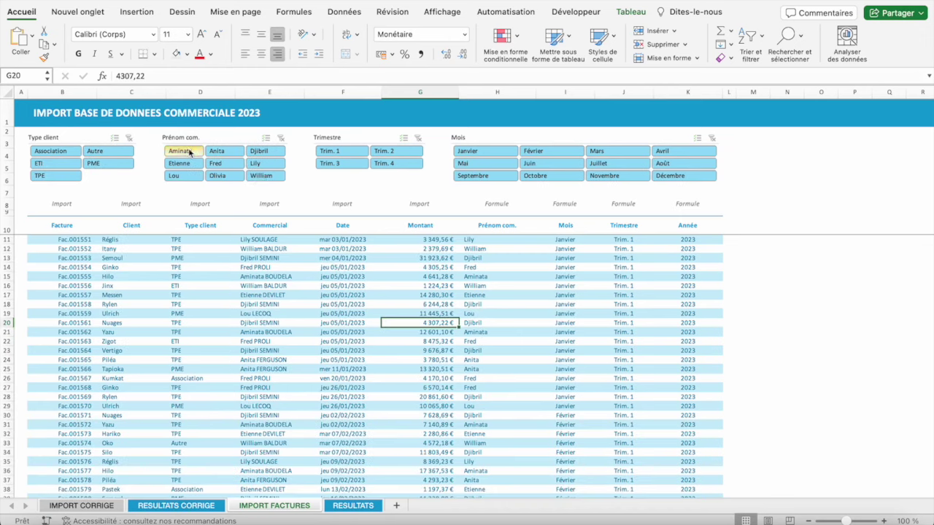
{"action": "left_click", "coordinate": [190, 152]}
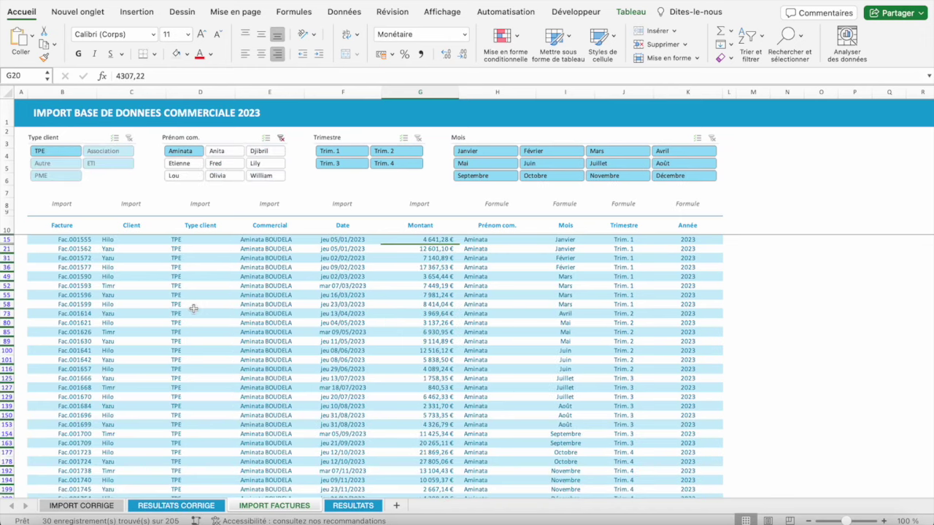
{"action": "left_click", "coordinate": [226, 152]}
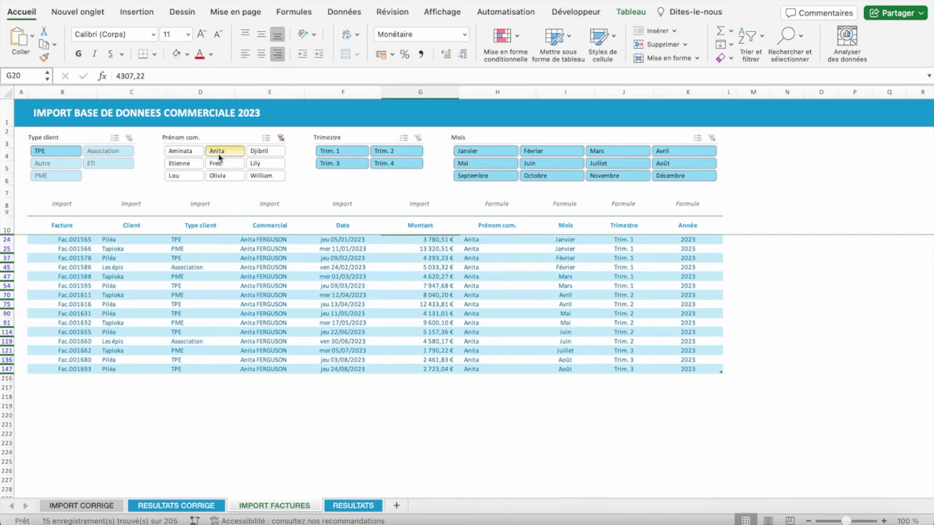
{"action": "left_click", "coordinate": [281, 138]}
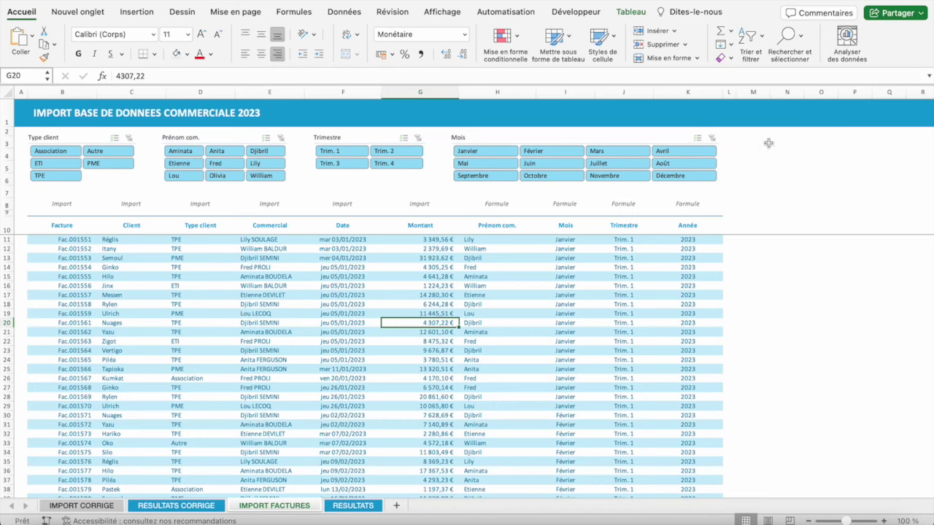
- Filter to one salesperson again, clear it, then go to the RESULTATS sheet
{"action": "mouse_move", "coordinate": [762, 142]}
{"action": "left_mouse_down"}
{"action": "mouse_move", "coordinate": [776, 173]}
{"action": "mouse_move", "coordinate": [795, 166]}
{"action": "left_mouse_up"}
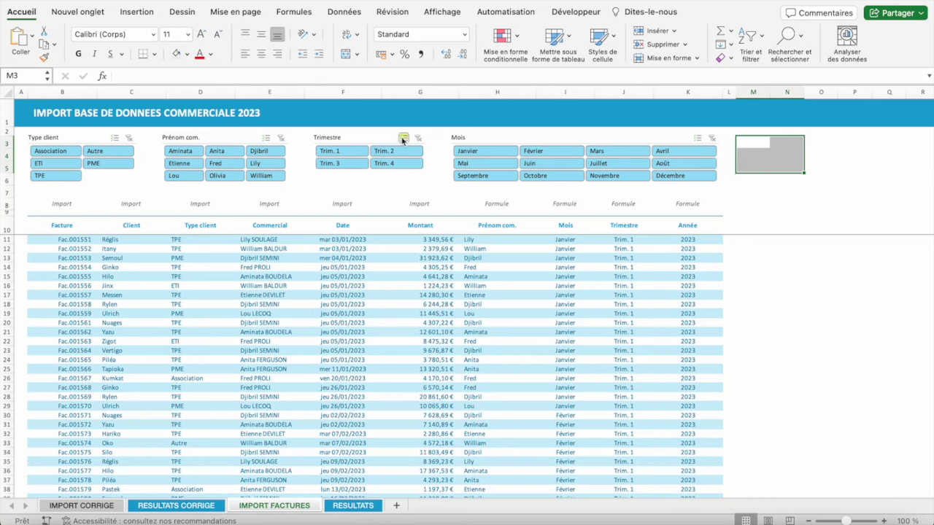
{"action": "left_click", "coordinate": [746, 141]}
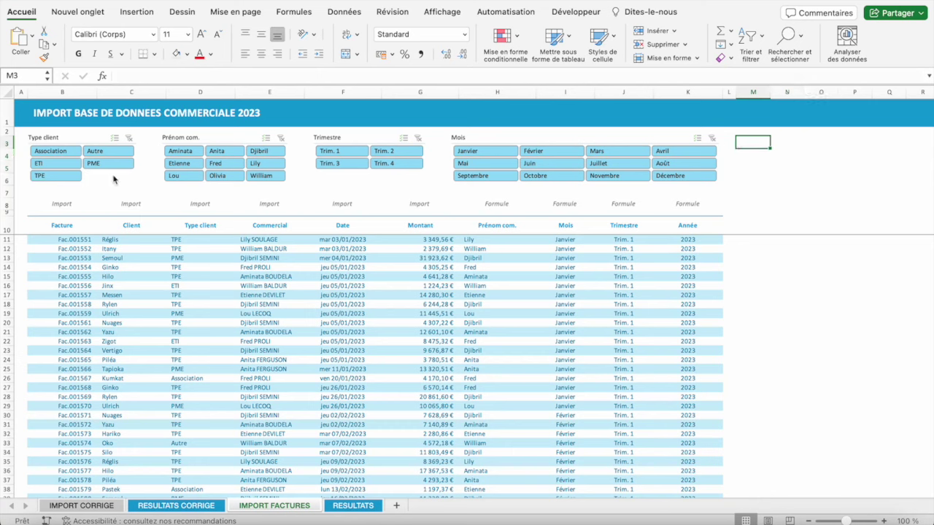
{"action": "left_click", "coordinate": [180, 151]}
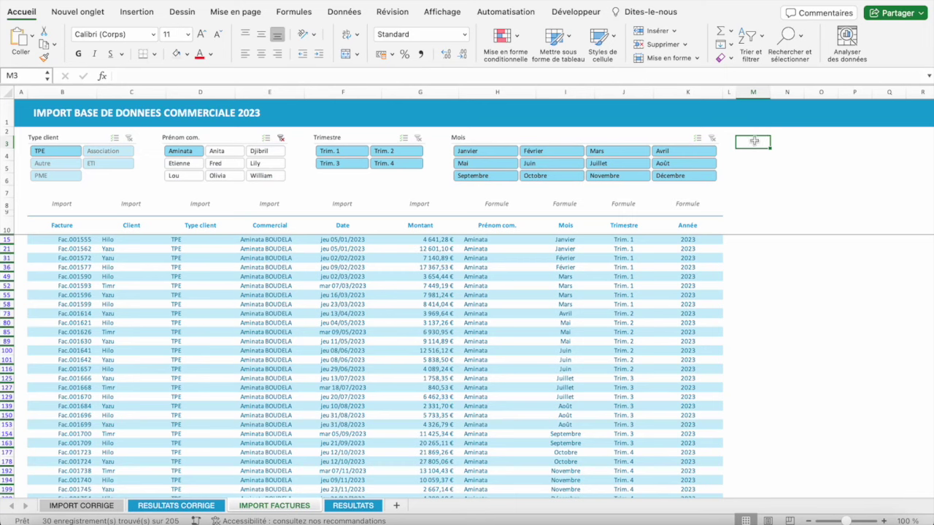
{"action": "left_click_drag", "start_coordinate": [752, 142], "coordinate": [762, 141]}
{"action": "left_click", "coordinate": [281, 139]}
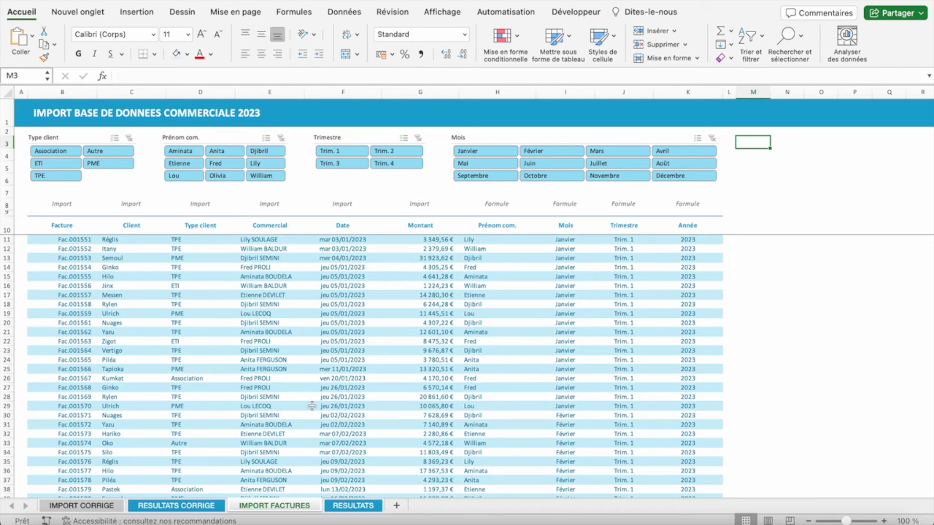
{"action": "left_click", "coordinate": [353, 341]}
{"action": "left_click", "coordinate": [299, 286]}
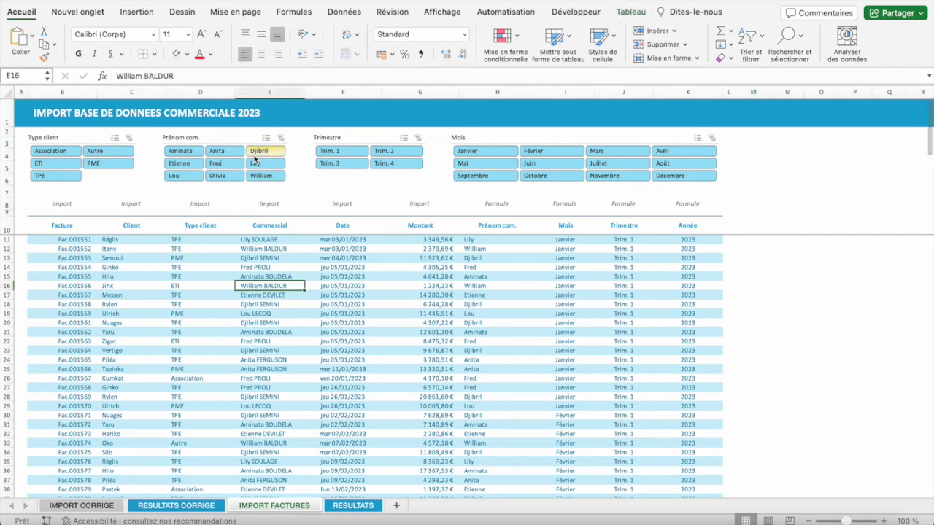
{"action": "left_click", "coordinate": [252, 239]}
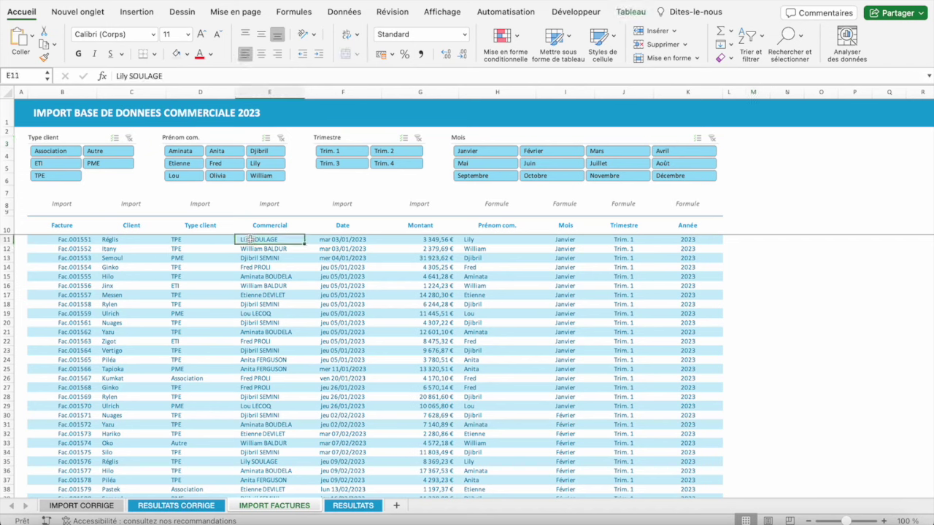
{"action": "left_click", "coordinate": [353, 507]}
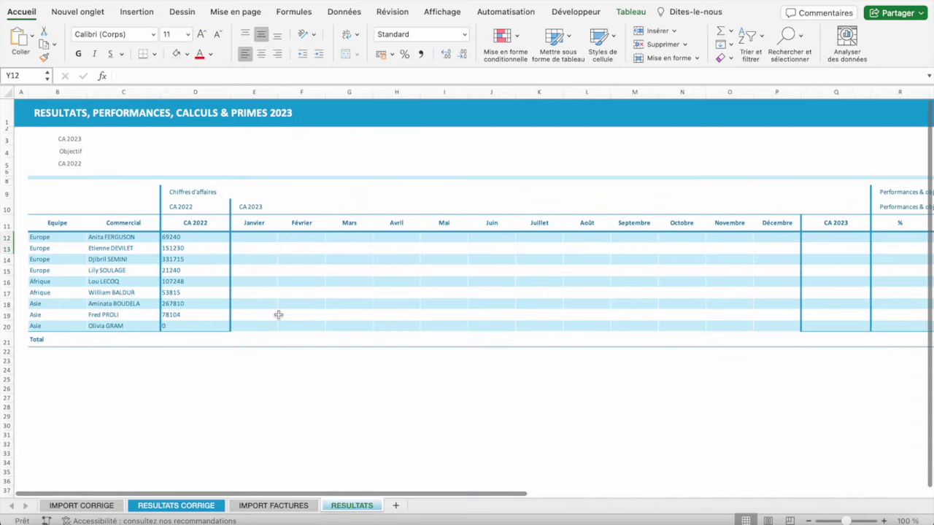
- Select the CA 2022 amounts for all salespeople in D12:D20 for euro currency formatting
{"action": "left_click", "coordinate": [245, 239]}
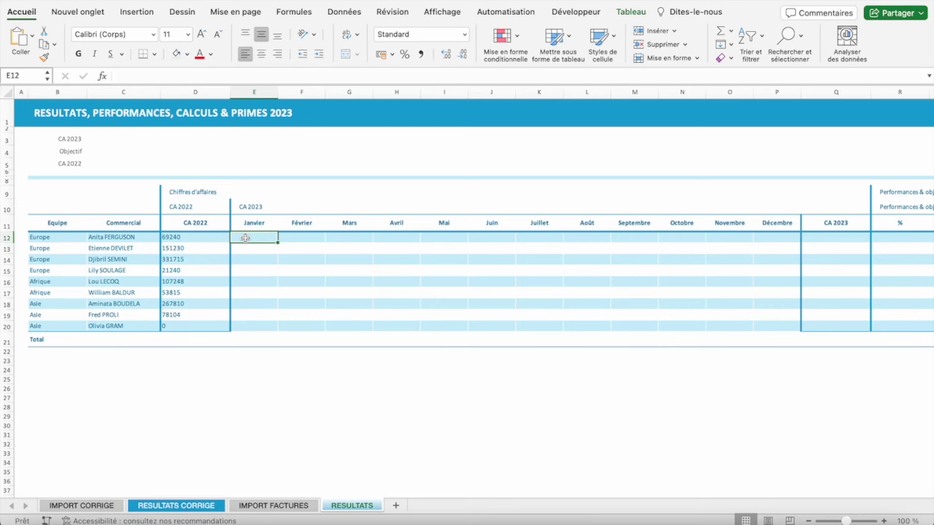
{"action": "left_click_drag", "start_coordinate": [177, 237], "coordinate": [177, 325]}
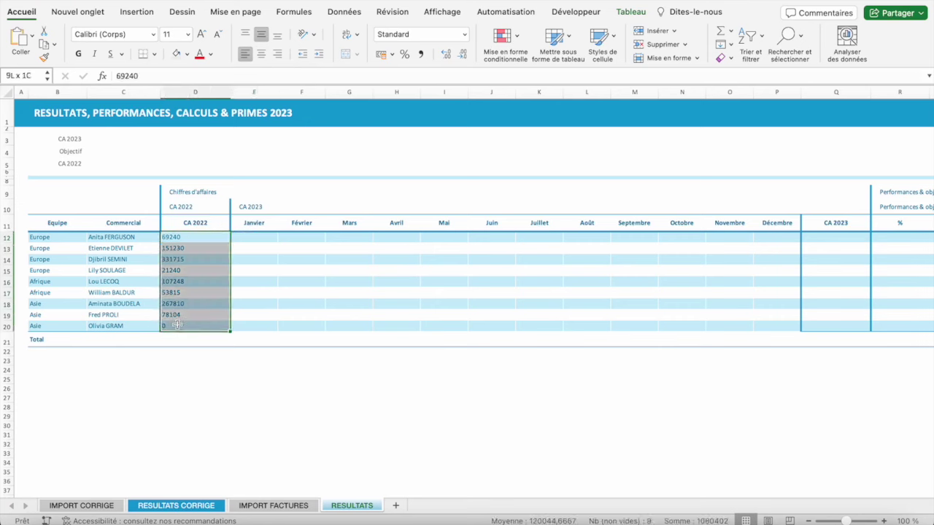
{"action": "scroll", "coordinate": [515, 262], "scroll_direction": "right", "scroll_amount": 2}
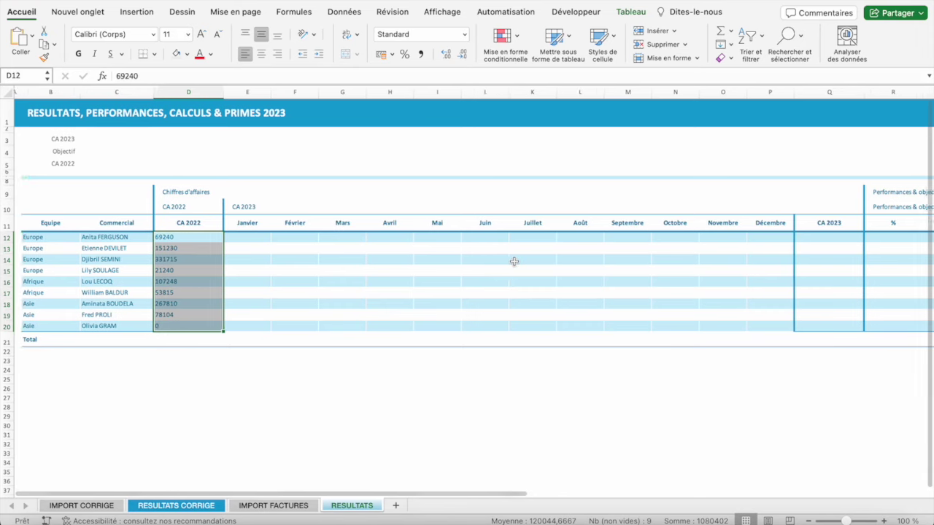
{"action": "scroll", "coordinate": [271, 271], "scroll_direction": "left", "scroll_amount": 2}
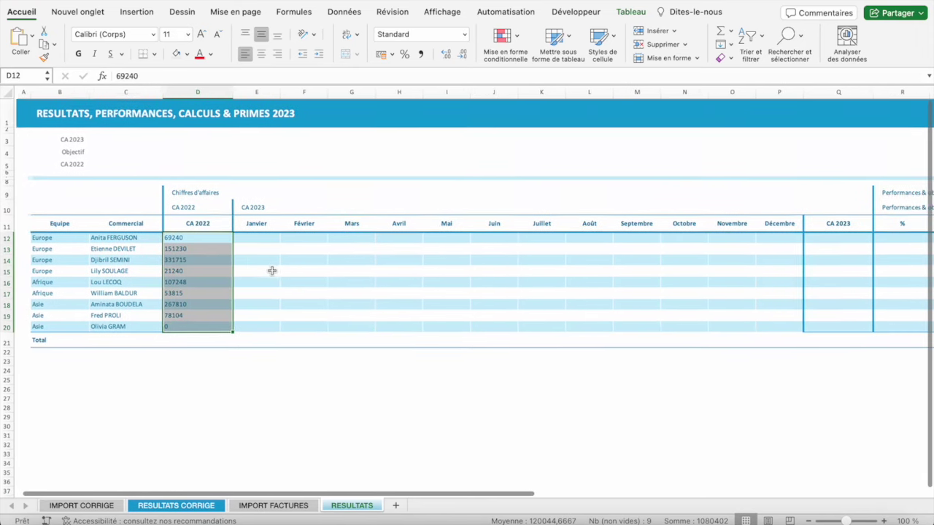
- Review the IMPORT FACTURES and IMPORT CORRIGE sheets, then select the first salesperson's January cell
{"action": "left_click", "coordinate": [291, 508]}
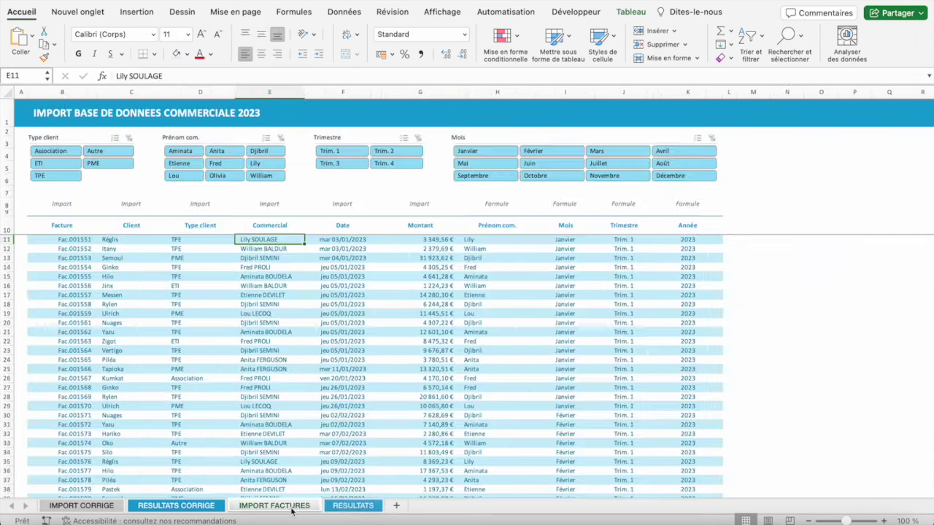
{"action": "left_click", "coordinate": [108, 507]}
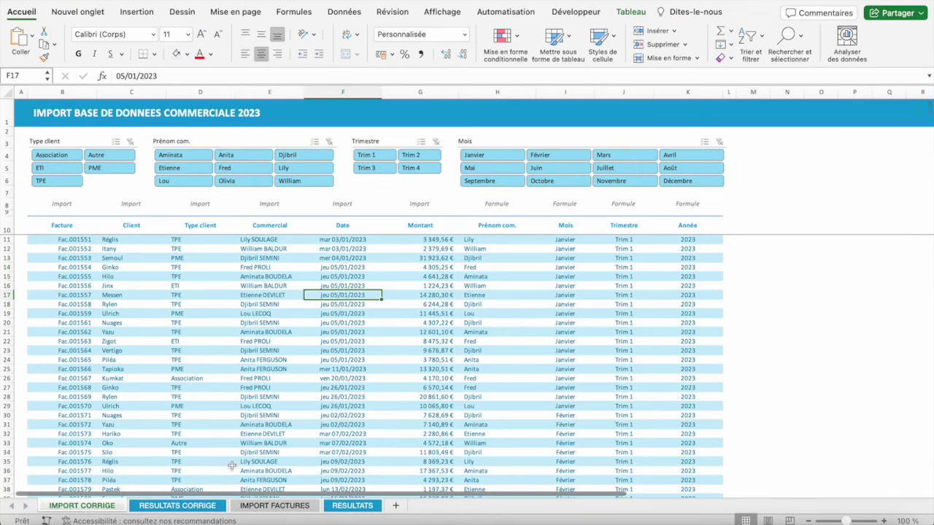
{"action": "left_click", "coordinate": [252, 507]}
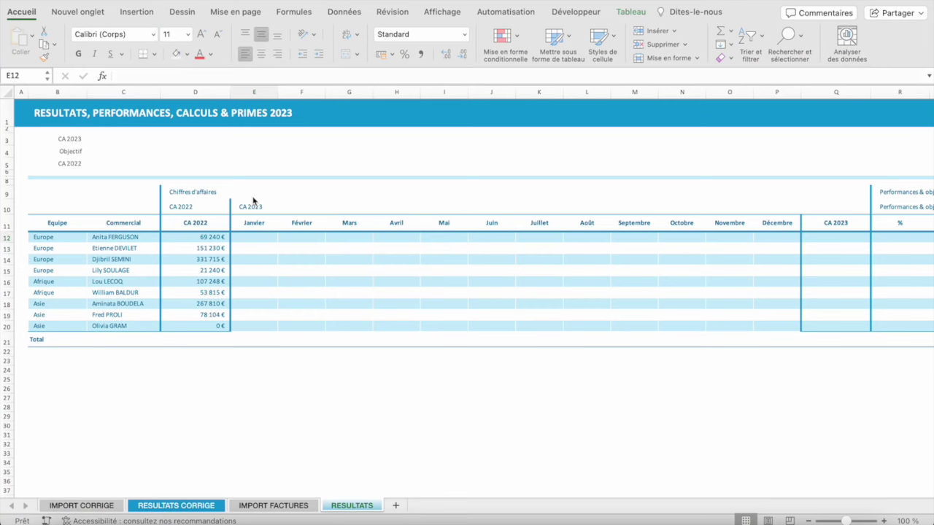
{"action": "left_click", "coordinate": [244, 239]}
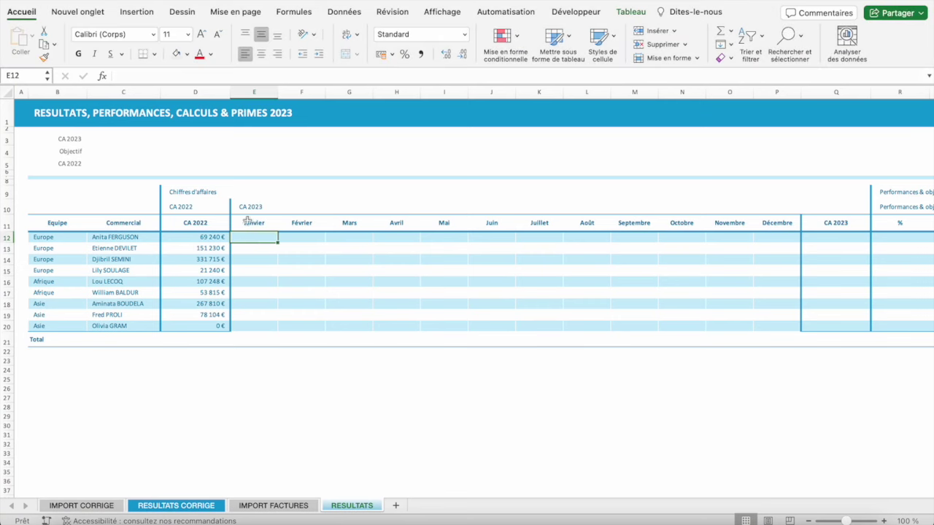
- Start a SOMME.SI.ENS in E12 summing Tab_Factures[Montant], with Tab_Factures[Commercial] as first criteria range
{"action": "mouse_move", "coordinate": [248, 221]}
{"action": "left_mouse_down"}
{"action": "mouse_move", "coordinate": [356, 234]}
{"action": "mouse_move", "coordinate": [777, 223]}
{"action": "left_mouse_up"}
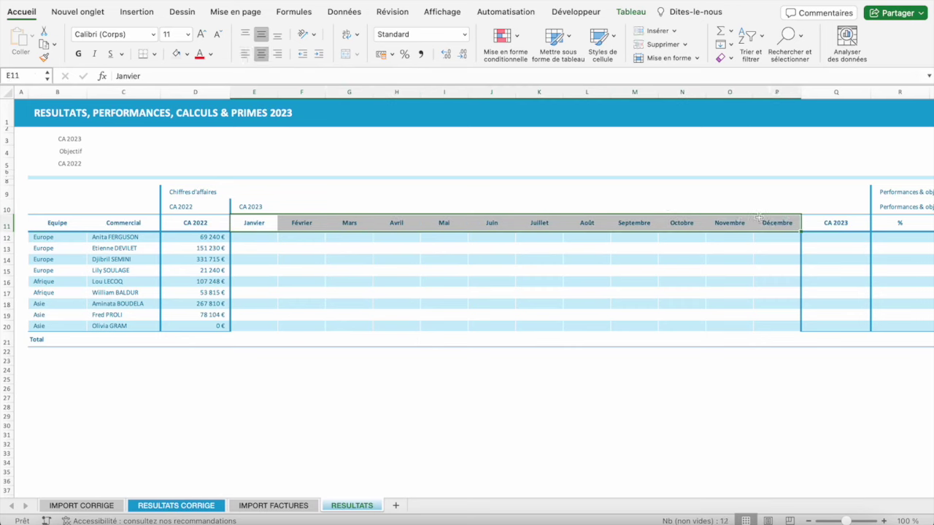
{"action": "left_click", "coordinate": [249, 237]}
{"action": "type", "text": "=som"}
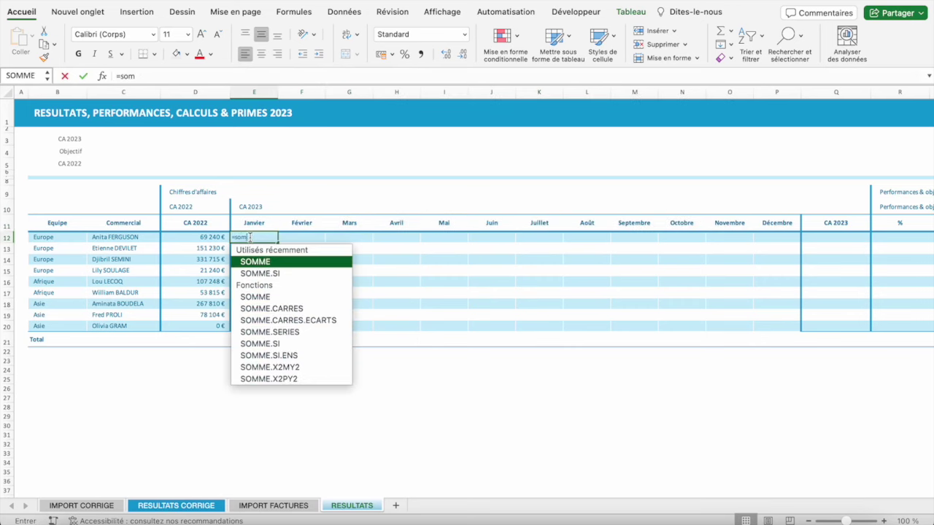
{"action": "key", "text": "Down"}
{"action": "key", "text": "Down"}
{"action": "key", "text": "Down"}
{"action": "key", "text": "Down"}
{"action": "key", "text": "Down"}
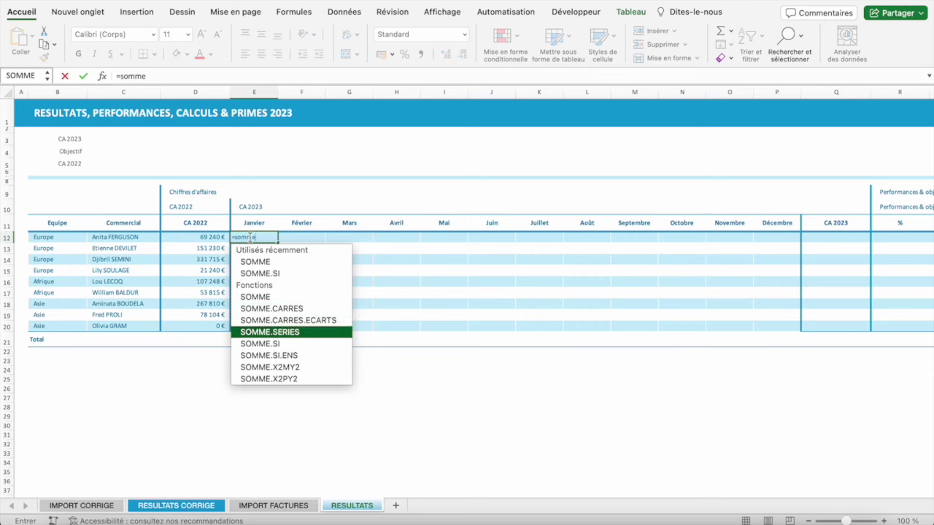
{"action": "key", "text": "Down"}
{"action": "key", "text": "Down"}
{"action": "key", "text": "Tab"}
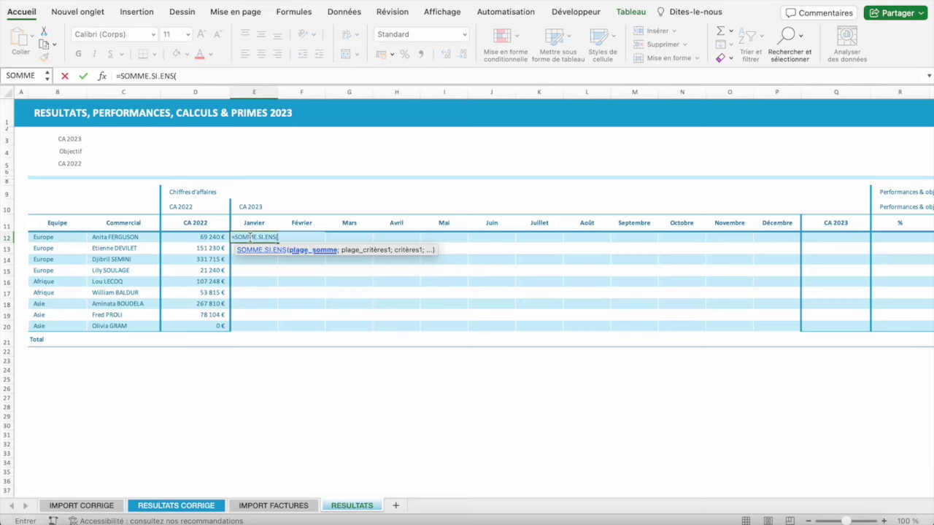
{"action": "left_click", "coordinate": [274, 506]}
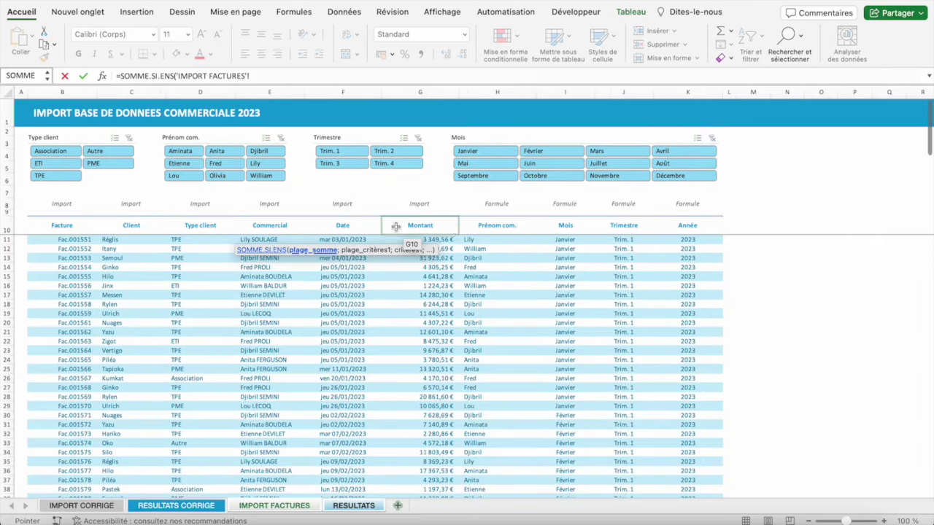
{"action": "left_click", "coordinate": [438, 220]}
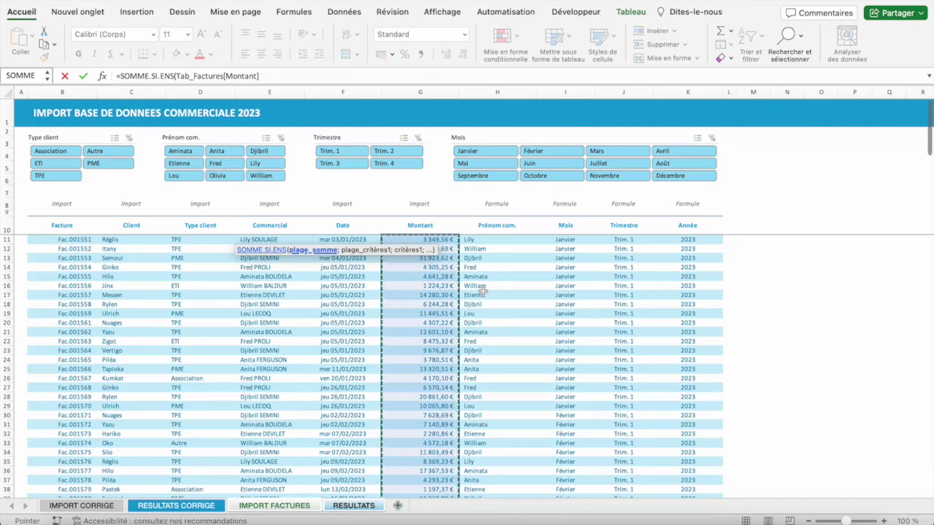
{"action": "type", "text": ";"}
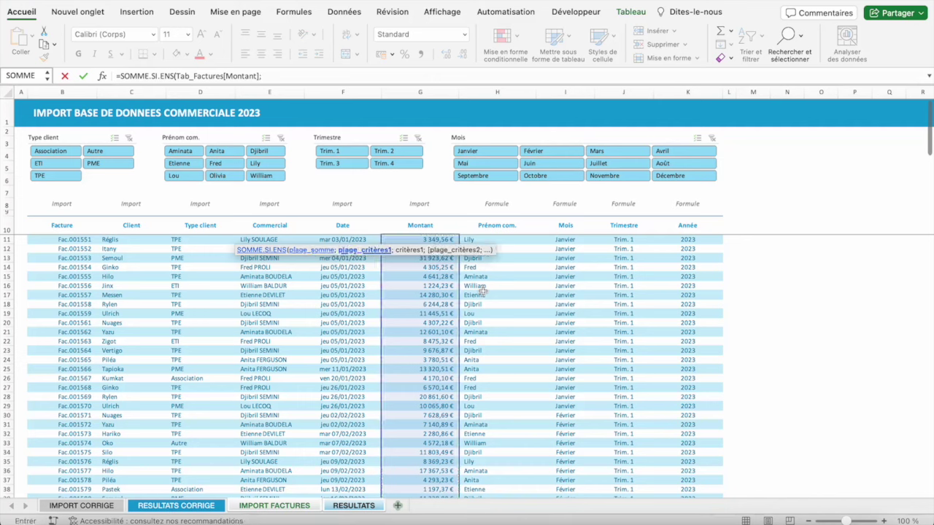
{"action": "left_click", "coordinate": [273, 218]}
{"action": "type", "text": ";"}
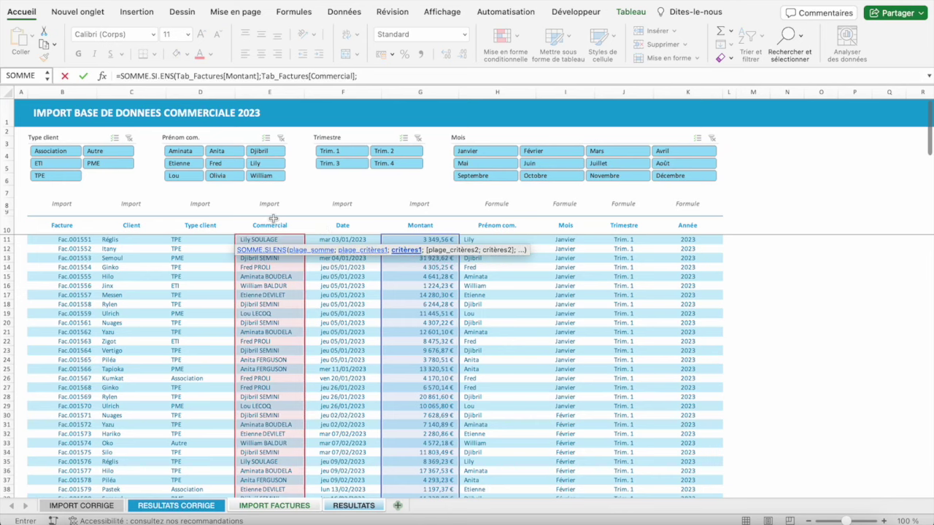
- Finish the formula with the salesperson, Tab_Factures[Mois] and the Janvier header as criteria
{"action": "left_click", "coordinate": [346, 507]}
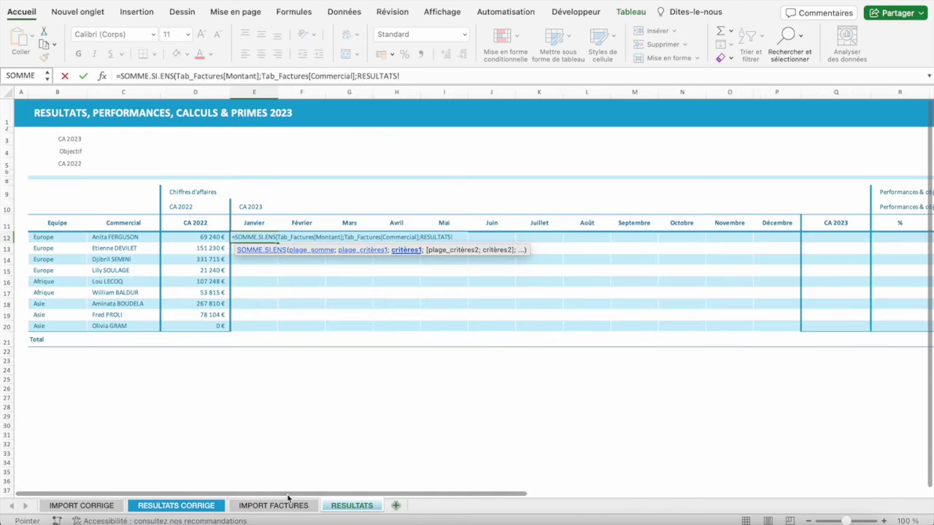
{"action": "left_click", "coordinate": [111, 237]}
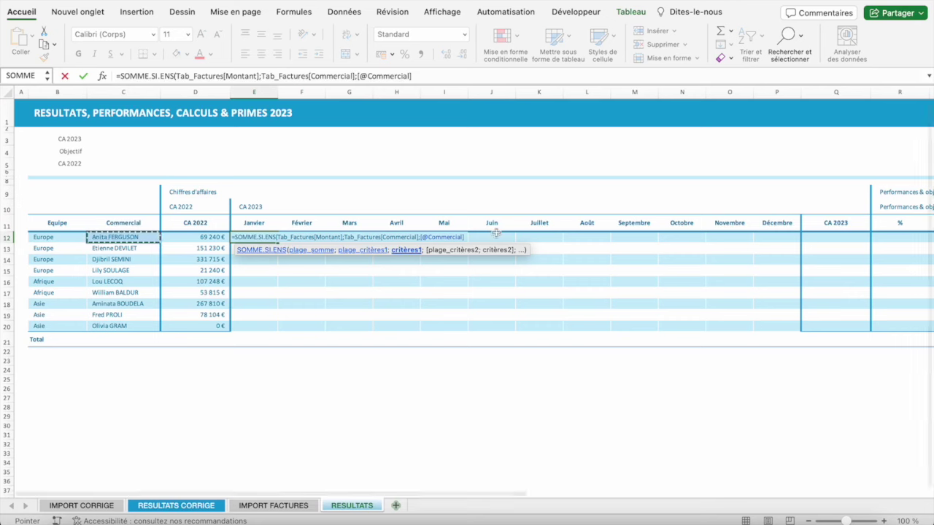
{"action": "type", "text": ";"}
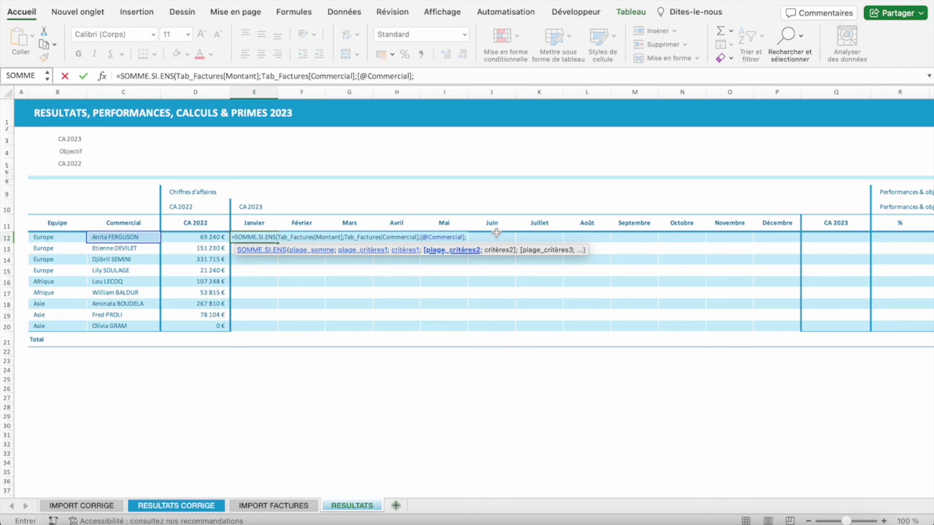
{"action": "left_click", "coordinate": [276, 505]}
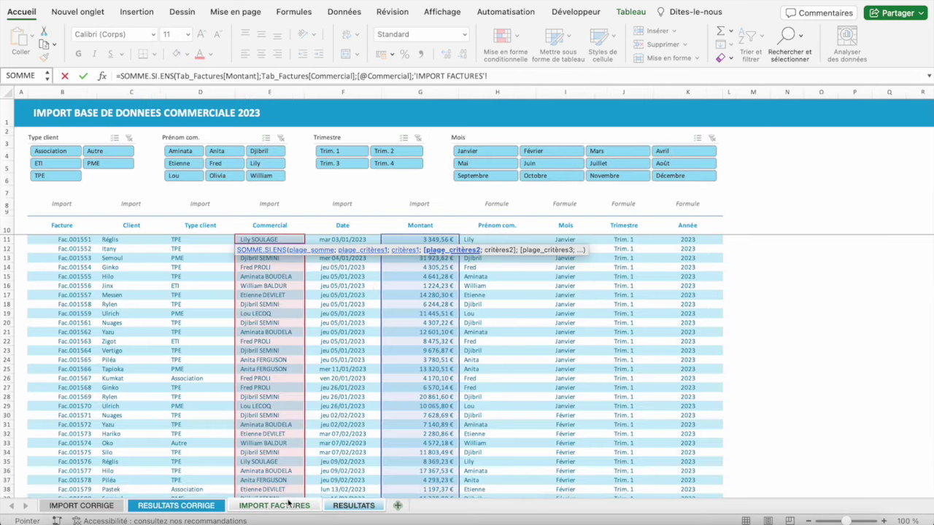
{"action": "left_click", "coordinate": [563, 219]}
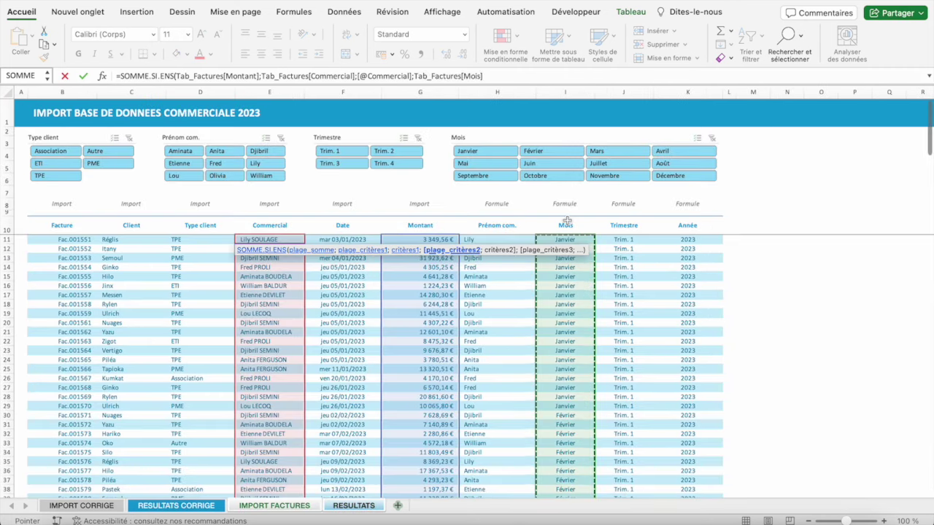
{"action": "type", "text": ";"}
{"action": "left_click", "coordinate": [354, 506]}
{"action": "left_click", "coordinate": [254, 219]}
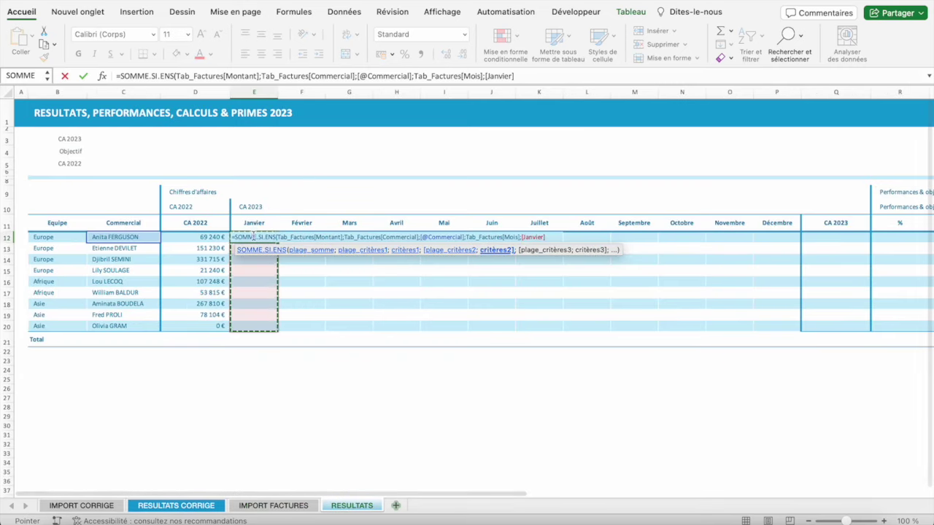
{"action": "left_click", "coordinate": [254, 222]}
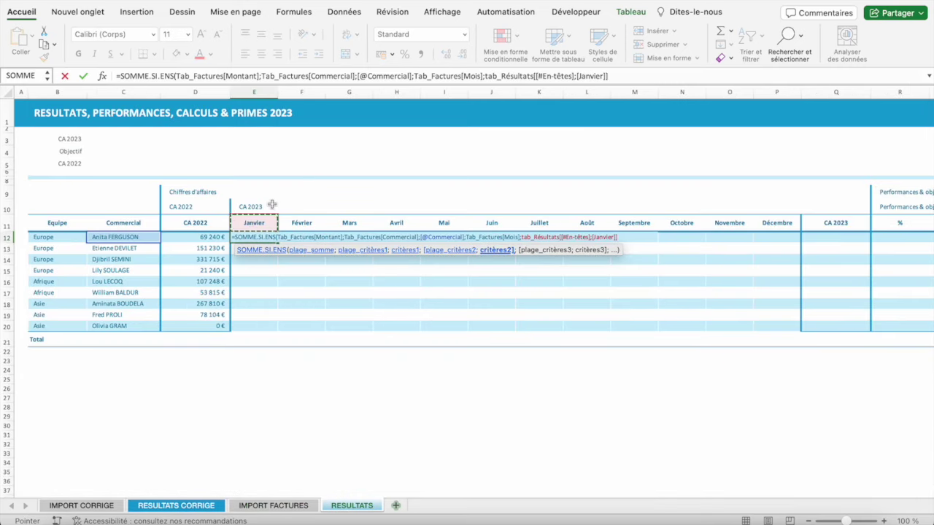
{"action": "key", "text": "Return"}
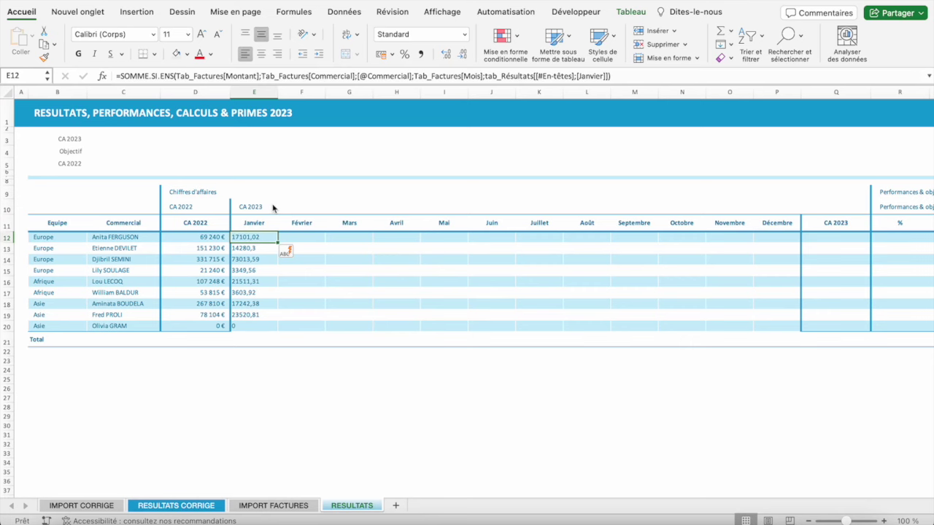
- Copy E12's January formula across row 12 through Décembre, then view IMPORT FACTURES
{"action": "left_click_drag", "start_coordinate": [278, 242], "coordinate": [775, 234]}
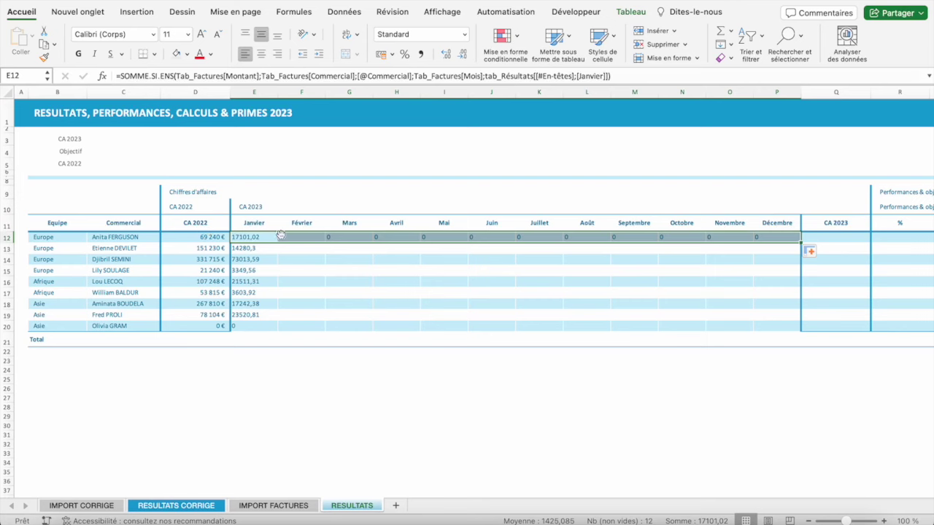
{"action": "left_click", "coordinate": [260, 236]}
{"action": "key", "text": "super+c"}
{"action": "key", "text": "shift+Right"}
{"action": "key", "text": "shift+Right"}
{"action": "key", "text": "shift+Right"}
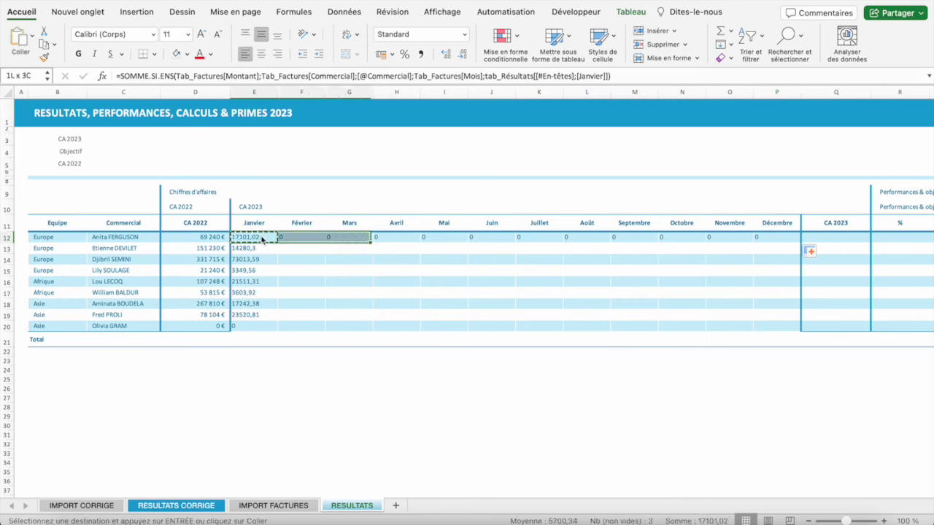
{"action": "key", "text": "shift+Right"}
{"action": "key", "text": "shift+Right"}
{"action": "key", "text": "shift+Right"}
{"action": "key", "text": "shift+Right"}
{"action": "key", "text": "shift+Right"}
{"action": "key", "text": "shift+Right"}
{"action": "key", "text": "shift+Right"}
{"action": "key", "text": "shift+Right"}
{"action": "key", "text": "super+v"}
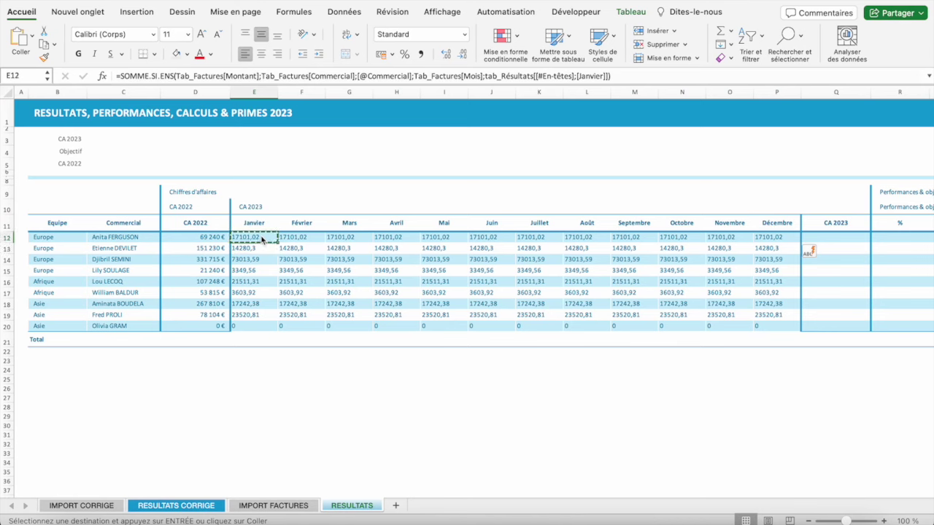
{"action": "key", "text": "Escape"}
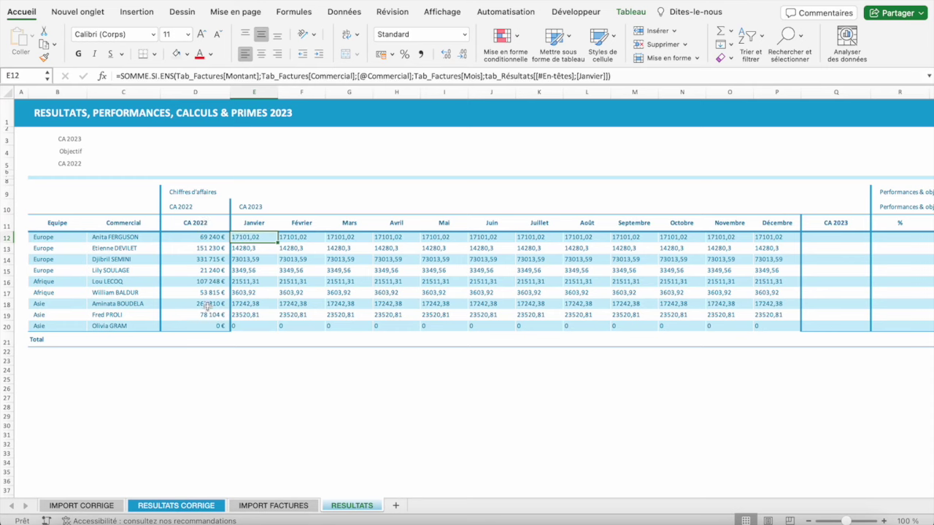
{"action": "left_click", "coordinate": [273, 506]}
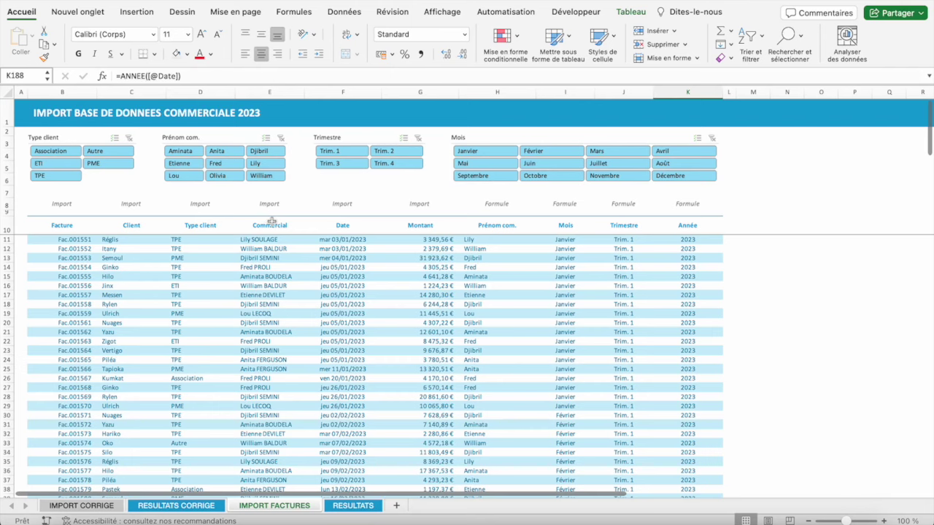
- Replace E12's month criterion with a reference to the Janvier header cell E11
{"action": "left_click", "coordinate": [351, 506]}
{"action": "left_click", "coordinate": [255, 222]}
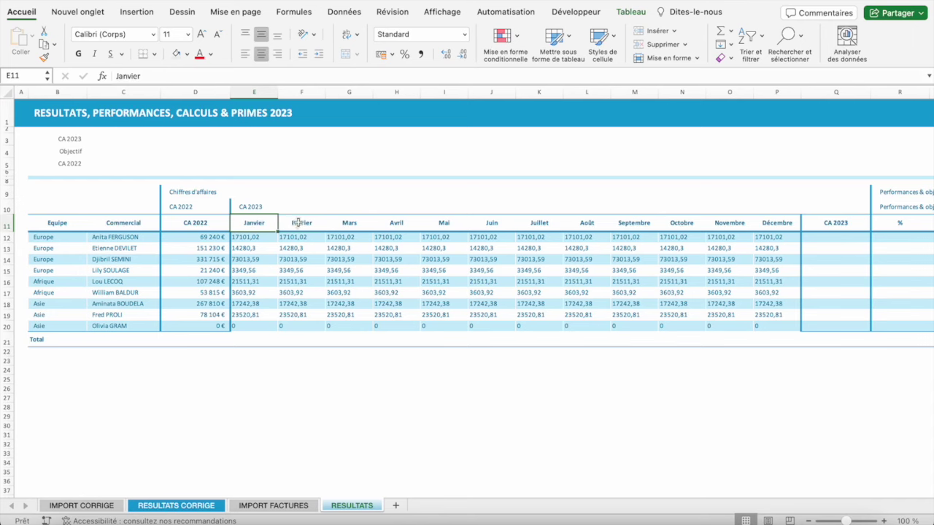
{"action": "left_click", "coordinate": [253, 238]}
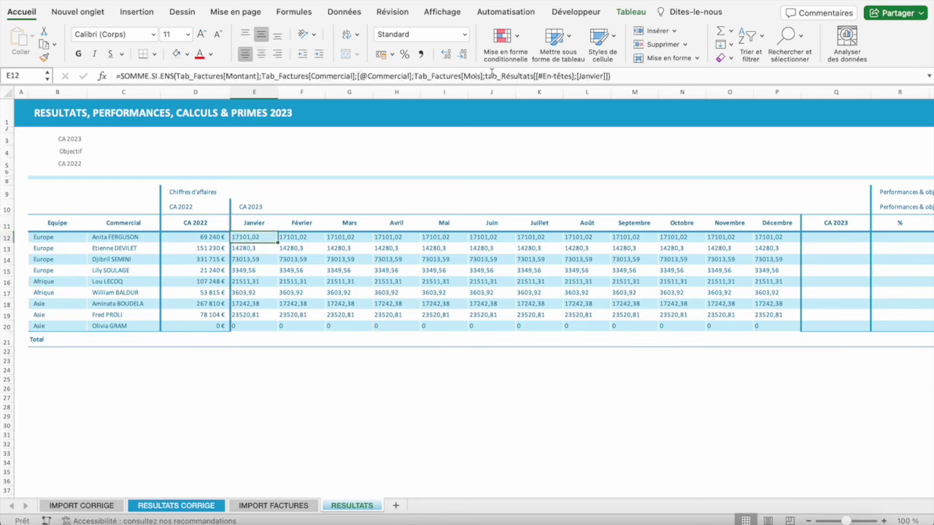
{"action": "left_click_drag", "start_coordinate": [485, 75], "coordinate": [555, 76]}
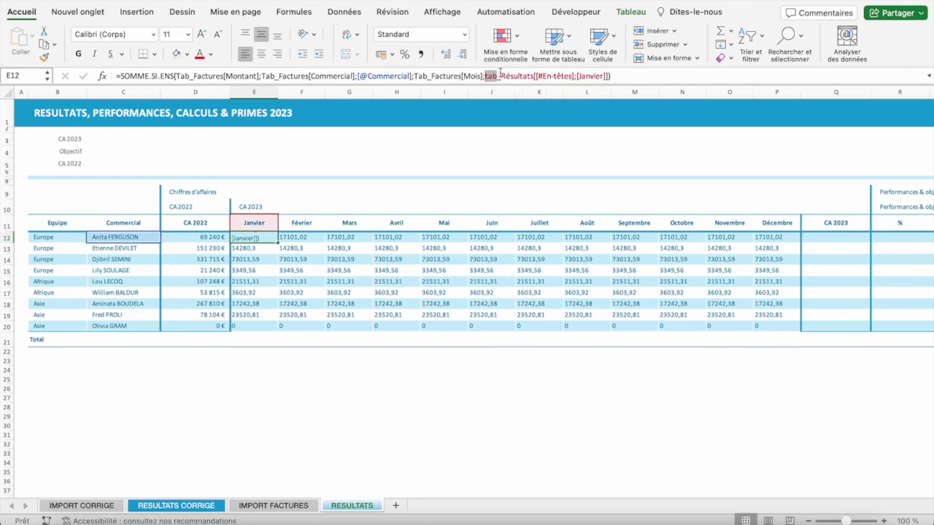
{"action": "type", "text": ";"}
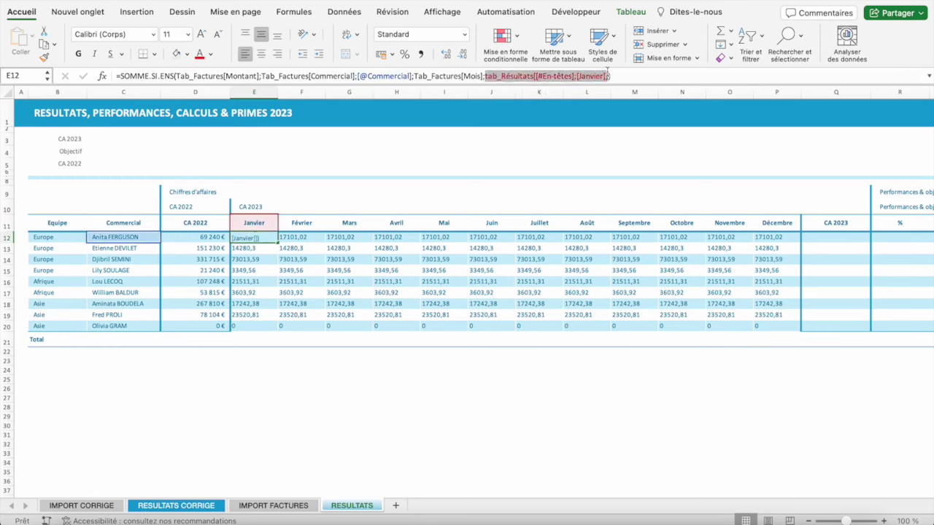
{"action": "key", "text": "BackSpace"}
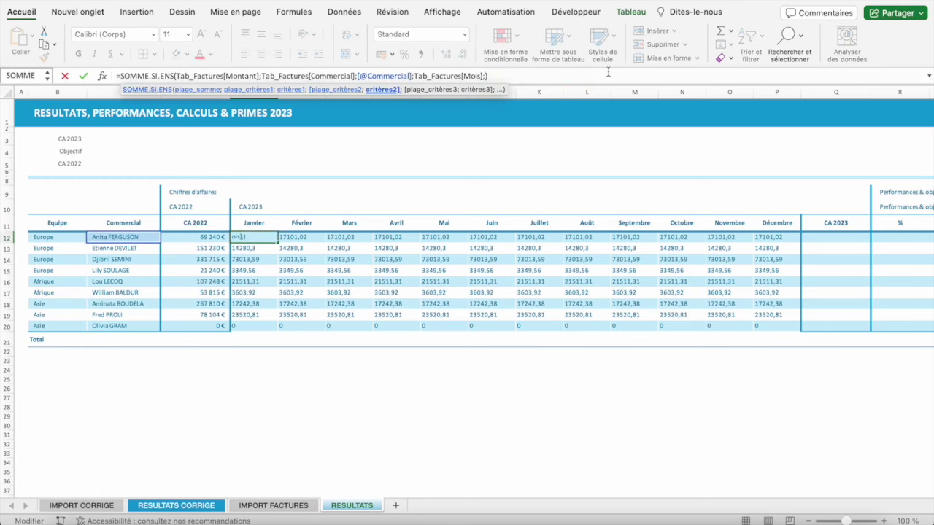
{"action": "type", "text": "E11"}
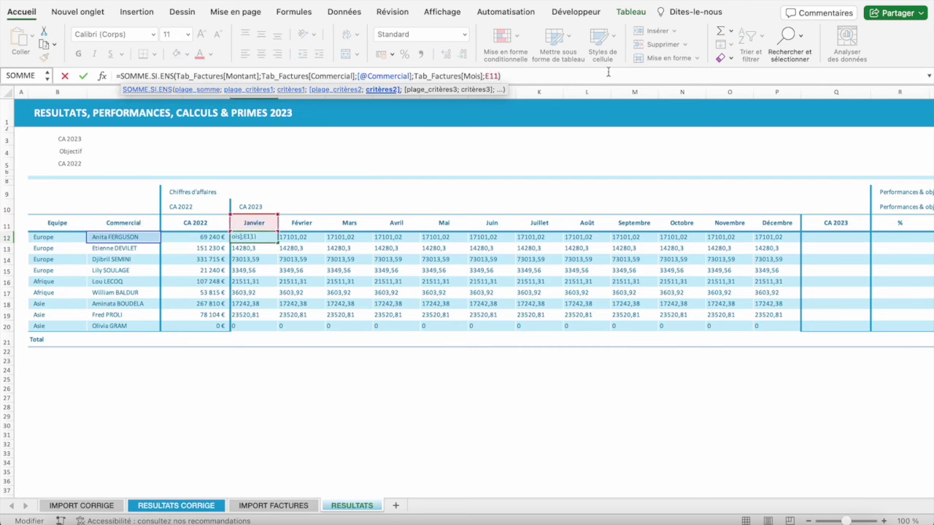
{"action": "key", "text": "Return"}
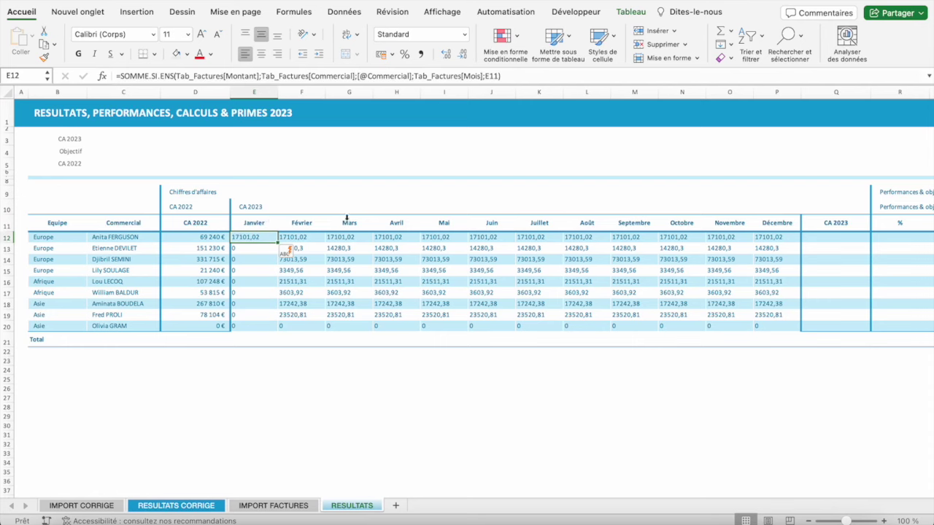
- Lock the month reference as E$11 and copy E12 across to Décembre
{"action": "left_click", "coordinate": [489, 76]}
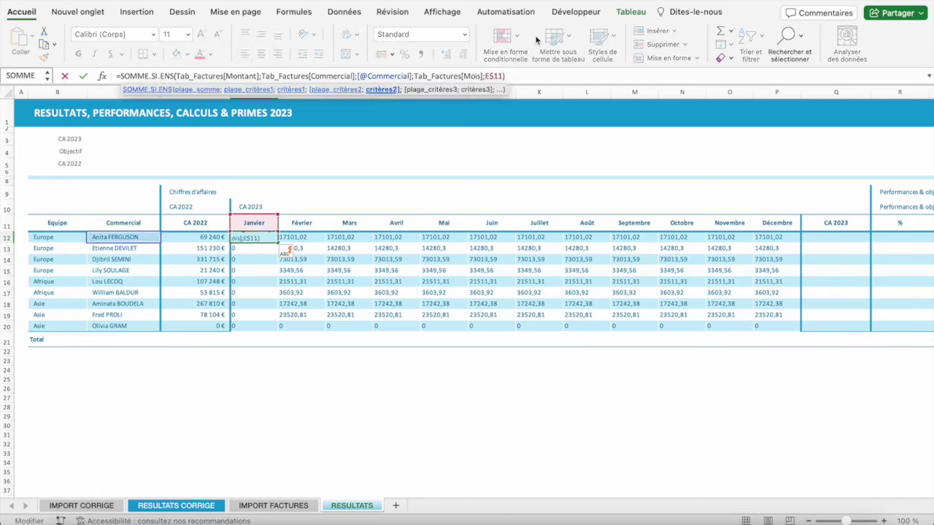
{"action": "key", "text": "ctrl+Return"}
{"action": "key", "text": "ctrl+c"}
{"action": "key", "text": "shift+Right"}
{"action": "key", "text": "shift+Right"}
{"action": "key", "text": "shift+Right"}
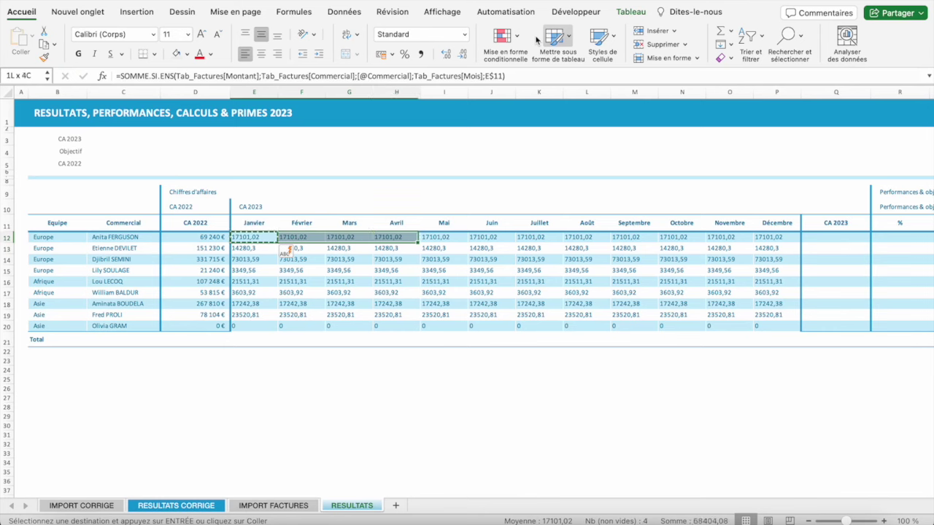
{"action": "key", "text": "shift+Right"}
{"action": "key", "text": "shift+Right"}
{"action": "key", "text": "shift+Right"}
{"action": "key", "text": "shift+Right"}
{"action": "key", "text": "shift+Right"}
{"action": "key", "text": "shift+Right"}
{"action": "key", "text": "ctrl+v"}
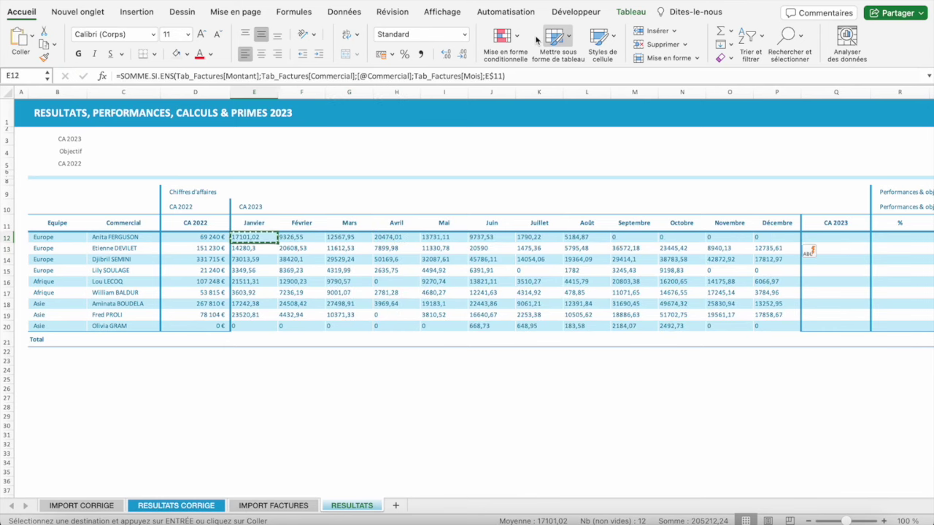
{"action": "key", "text": "Escape"}
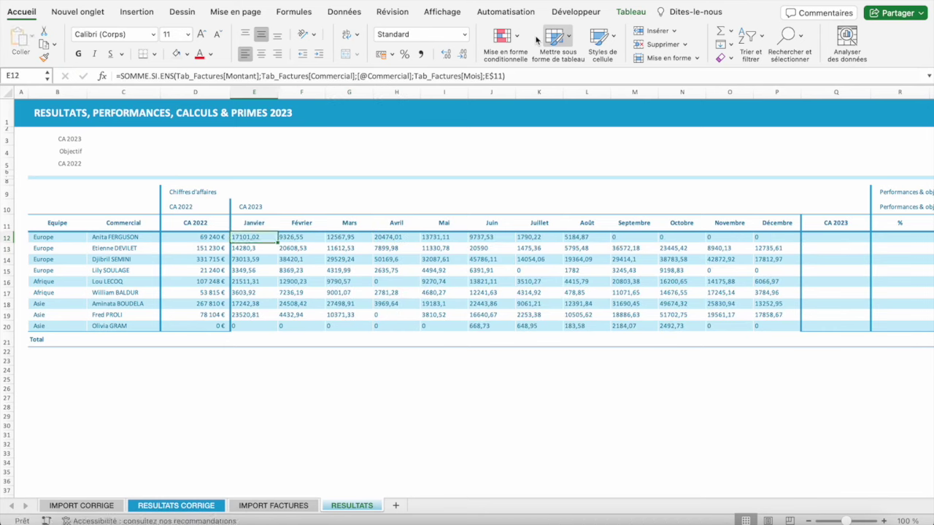
{"action": "key", "text": "shift+Right"}
{"action": "key", "text": "shift+Right"}
{"action": "key", "text": "shift+Right"}
{"action": "key", "text": "shift+Right"}
{"action": "key", "text": "shift+Right"}
{"action": "key", "text": "shift+Right"}
- Format the monthly figures E12:P20 as Monétaire euro amounts
{"action": "key", "text": "ctrl+shift+Down"}
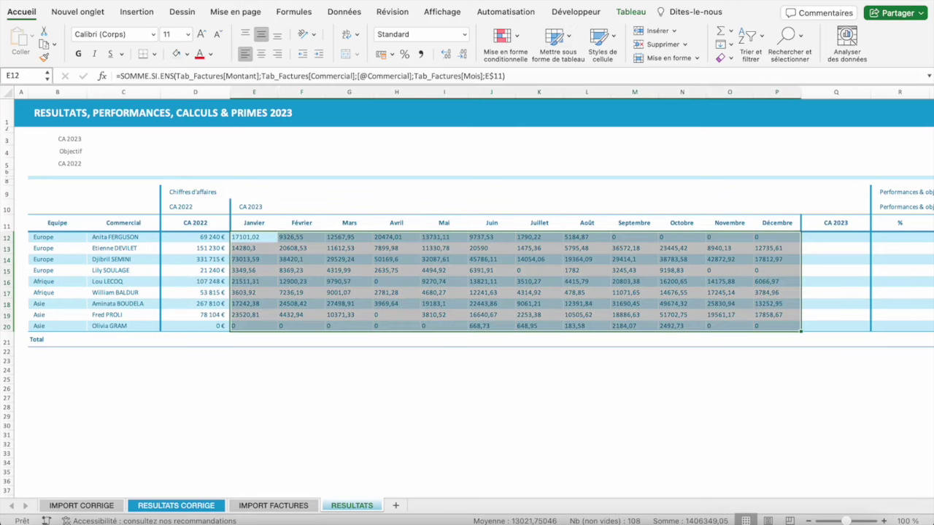
{"action": "left_click", "coordinate": [464, 35]}
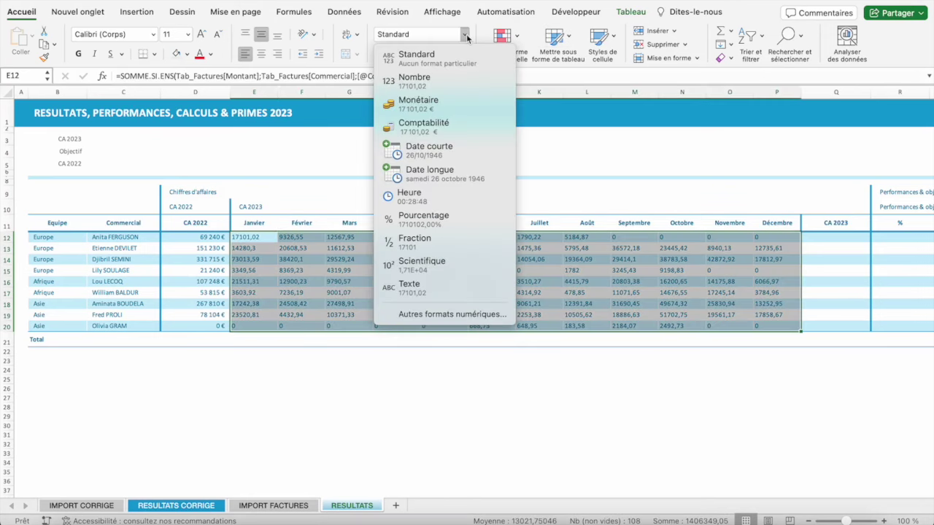
{"action": "left_click", "coordinate": [440, 104]}
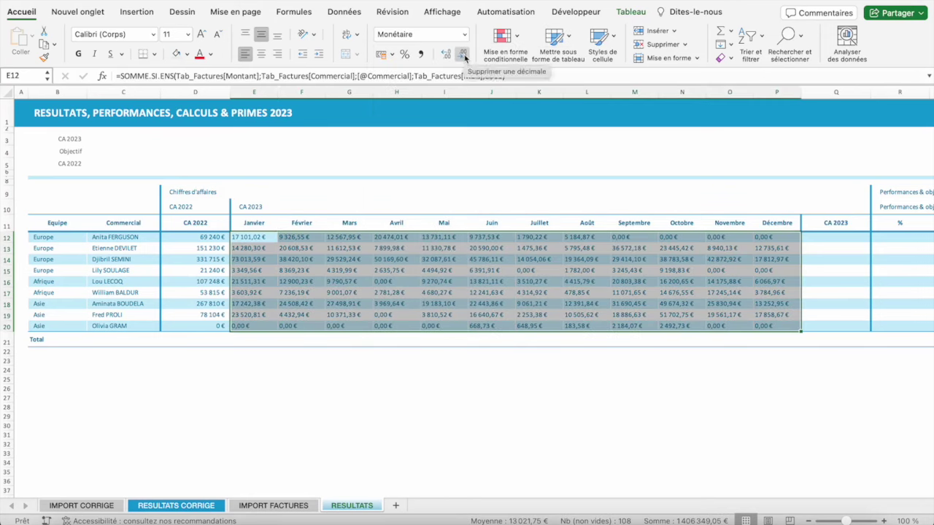
- Give the CA 2022 amounts D12:D20 two decimal places
{"action": "key", "text": "Left"}
{"action": "key", "text": "shift+Down"}
{"action": "key", "text": "shift+Down"}
{"action": "key", "text": "shift+Down"}
{"action": "key", "text": "shift+Down"}
{"action": "key", "text": "shift+Down"}
{"action": "key", "text": "shift+Down"}
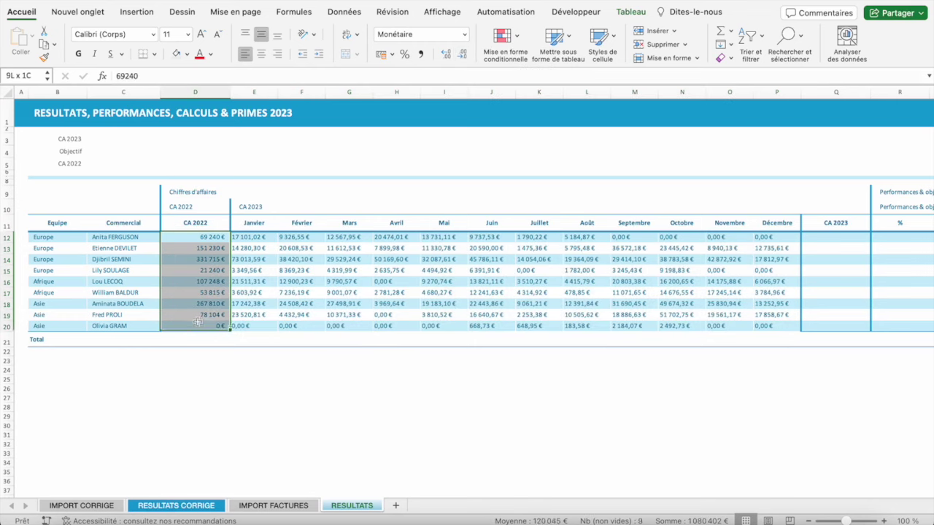
{"action": "key", "text": "shift+Down"}
{"action": "left_click", "coordinate": [446, 54]}
{"action": "left_click", "coordinate": [445, 54]}
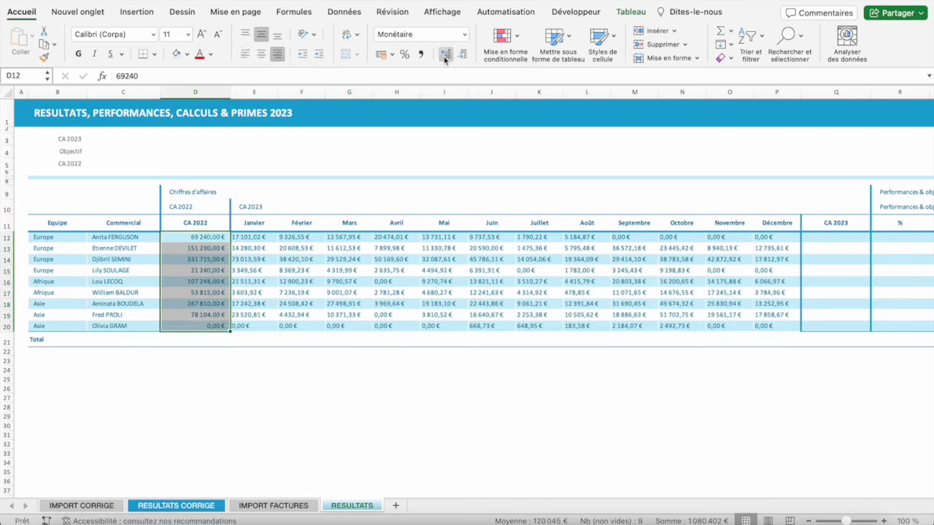
- Right-align all monthly revenue values without indent
{"action": "left_click", "coordinate": [265, 240]}
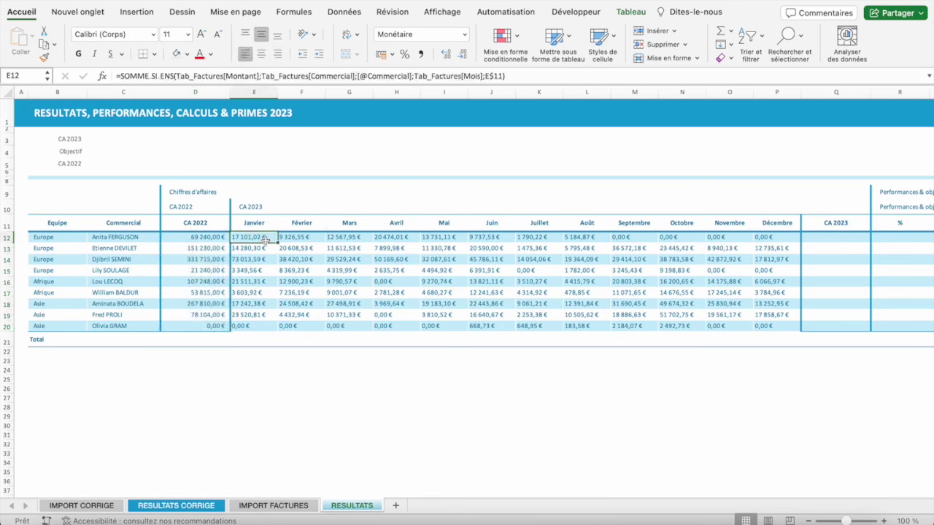
{"action": "key", "text": "ctrl+shift+Right"}
{"action": "key", "text": "Down"}
{"action": "key", "text": "Down"}
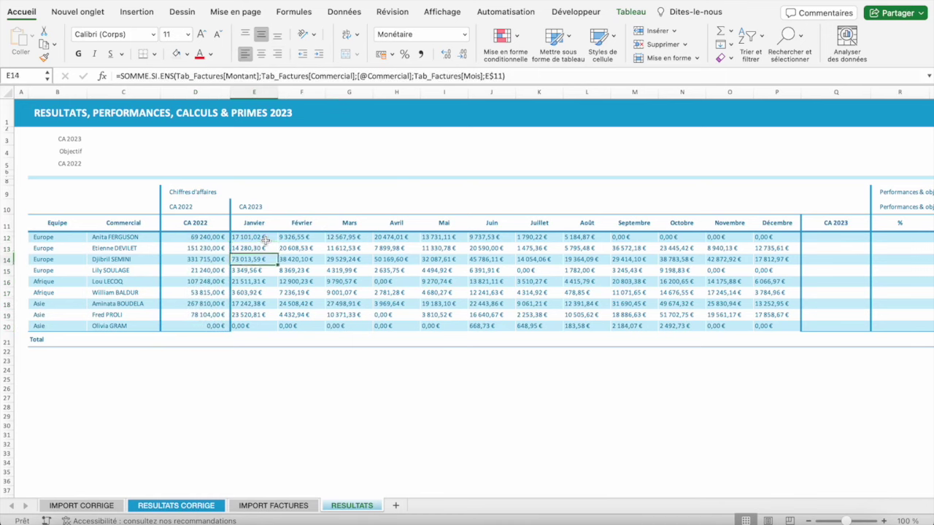
{"action": "left_click", "coordinate": [266, 239]}
{"action": "key", "text": "ctrl+shift+Right"}
{"action": "key", "text": "ctrl+shift+Down"}
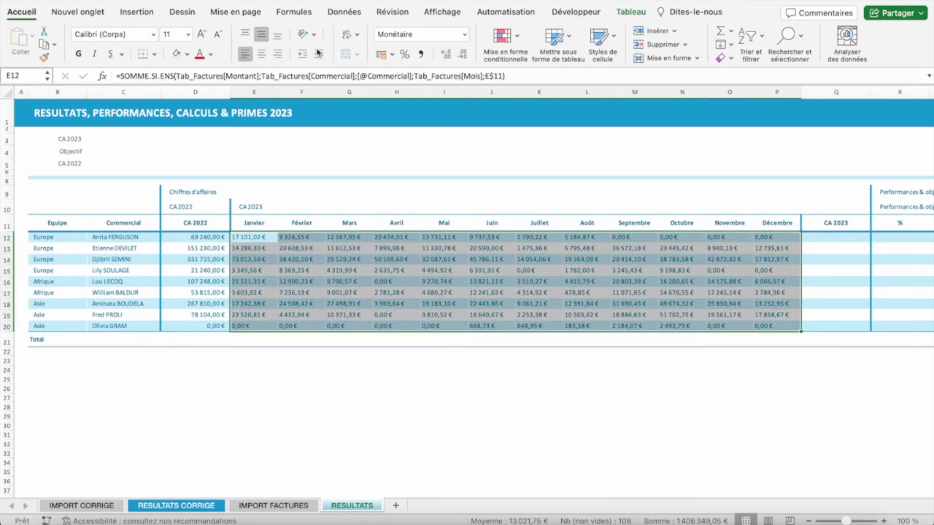
{"action": "left_click", "coordinate": [278, 55]}
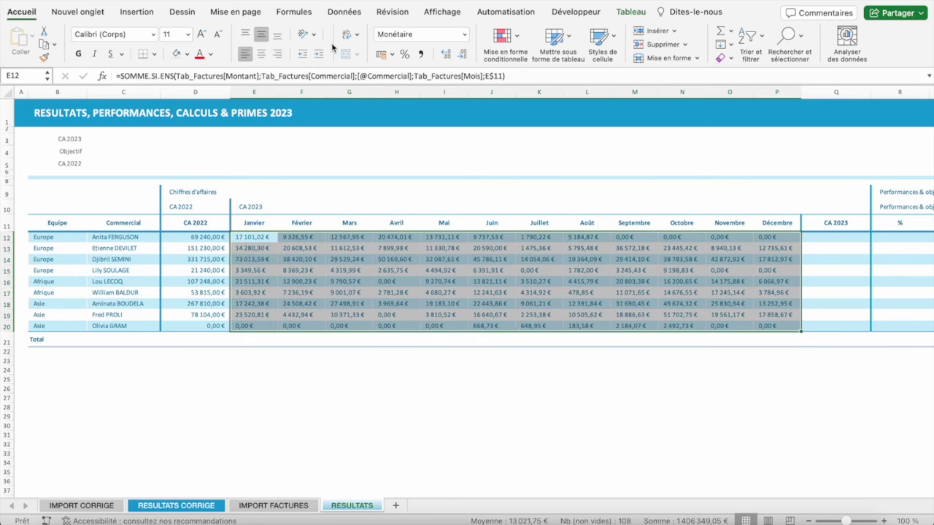
{"action": "left_click", "coordinate": [302, 56]}
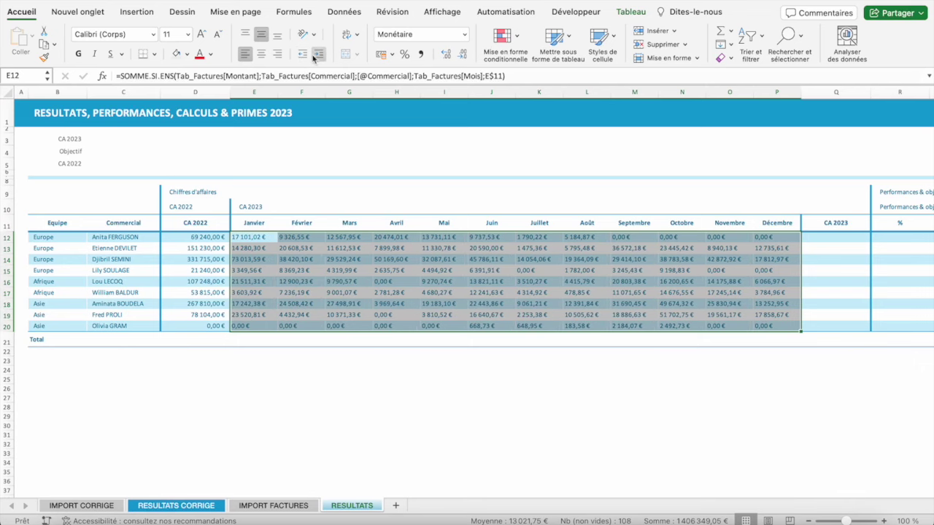
{"action": "left_click", "coordinate": [277, 55]}
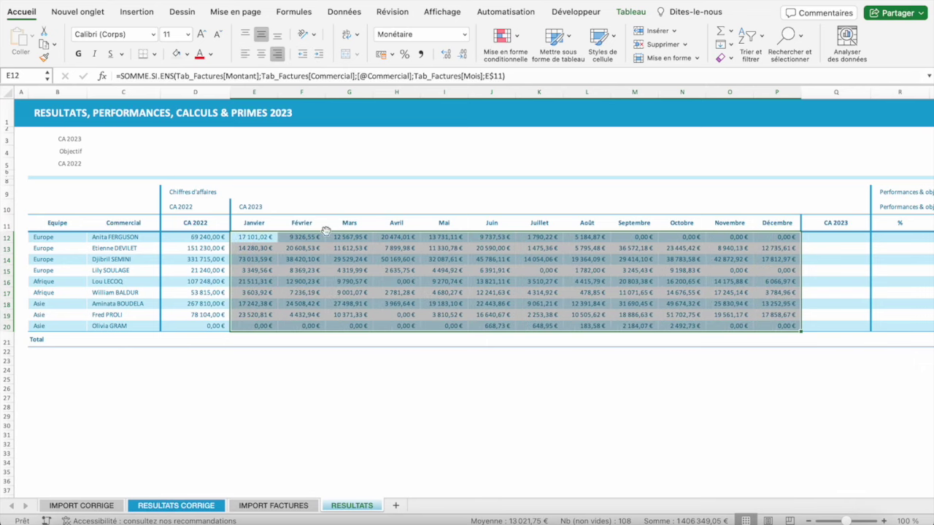
{"action": "left_click", "coordinate": [215, 341]}
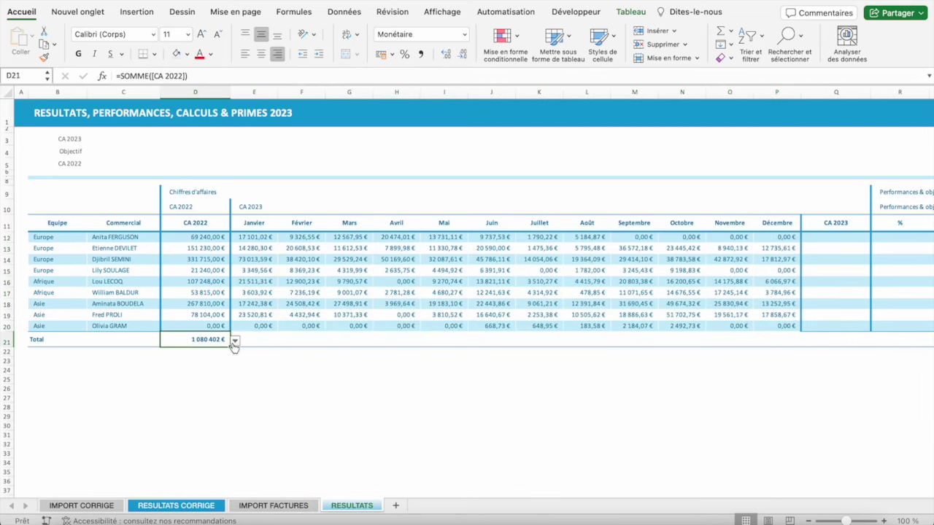
- Set the Total row to Somme for CA 2022 and Janvier
{"action": "left_click", "coordinate": [235, 341]}
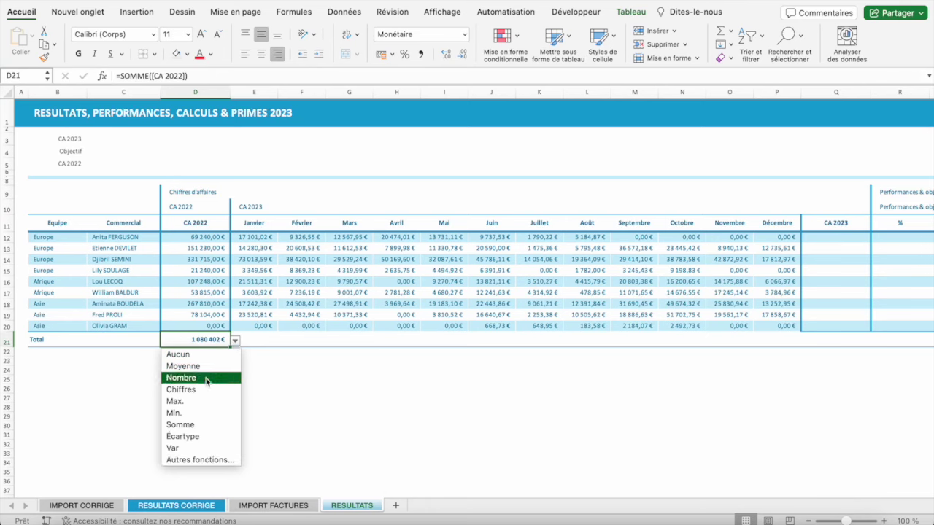
{"action": "left_click", "coordinate": [194, 429]}
{"action": "left_click", "coordinate": [263, 341]}
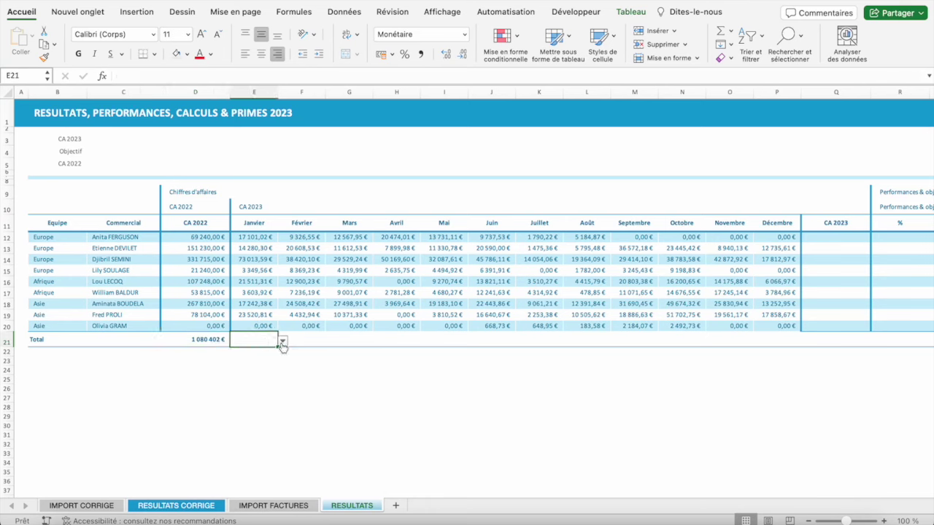
{"action": "left_click", "coordinate": [282, 340]}
{"action": "left_click", "coordinate": [257, 424]}
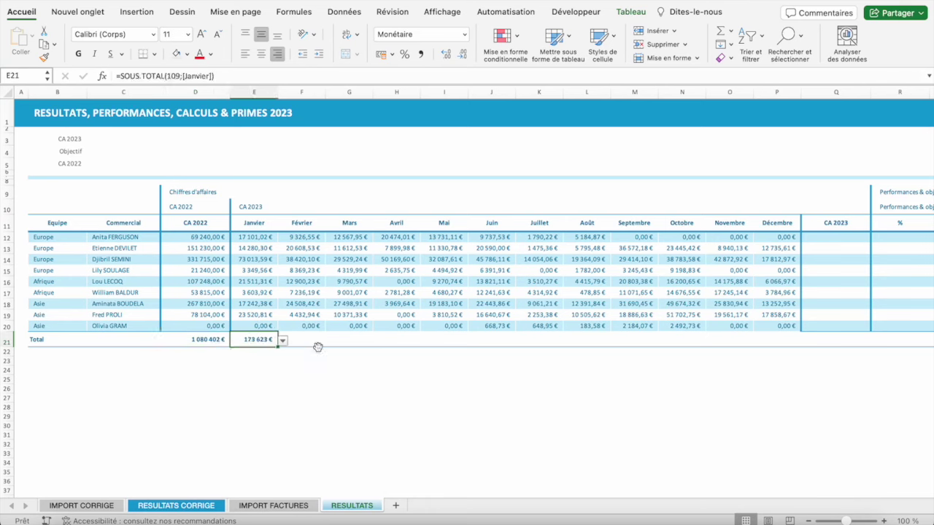
- Extend the Janvier subtotal across the Total row through Décembre
{"action": "left_click", "coordinate": [322, 340]}
{"action": "key", "text": "Right"}
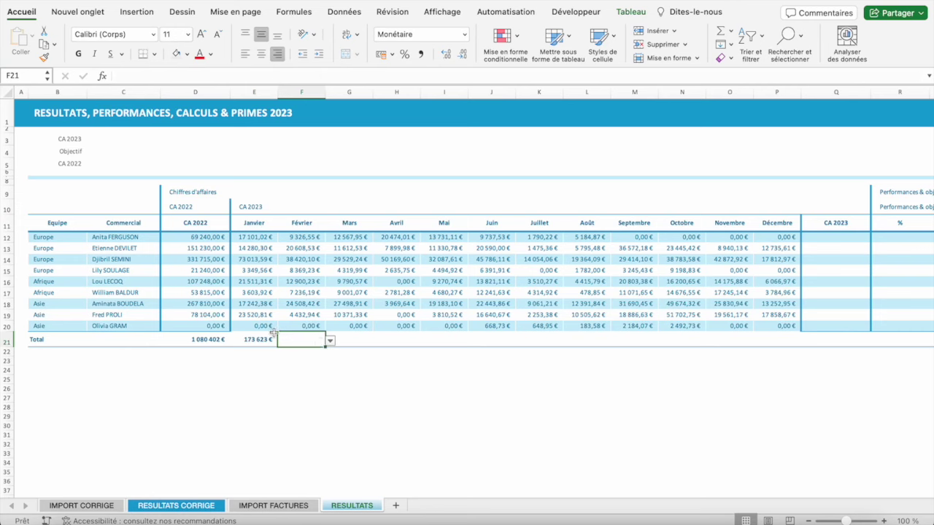
{"action": "left_click", "coordinate": [256, 340]}
{"action": "key", "text": "super+c"}
{"action": "key", "text": "shift+Right"}
{"action": "key", "text": "shift+Right"}
{"action": "key", "text": "shift+Right"}
{"action": "key", "text": "shift+Right"}
{"action": "key", "text": "shift+Right"}
{"action": "key", "text": "shift+Right"}
{"action": "key", "text": "shift+Right"}
{"action": "key", "text": "shift+Right"}
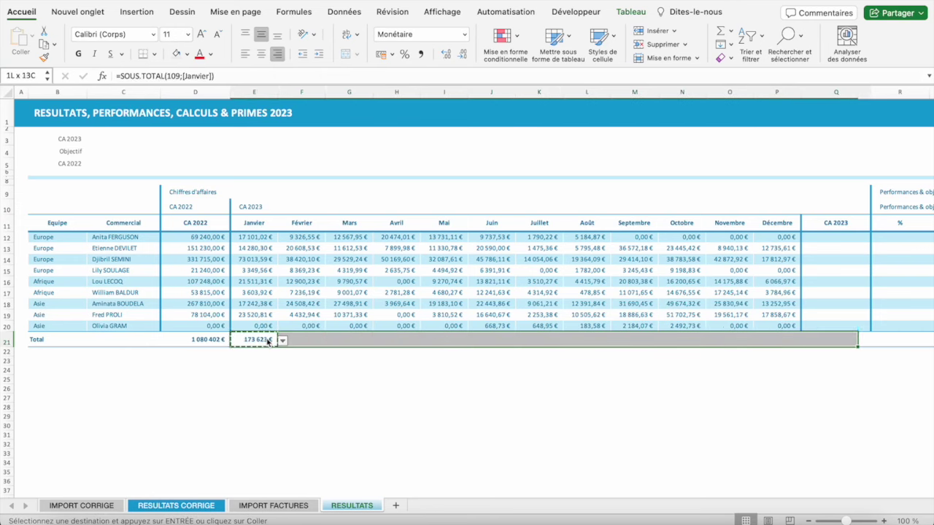
{"action": "key", "text": "shift+Left"}
{"action": "key", "text": "super+v"}
{"action": "left_click", "coordinate": [281, 340]}
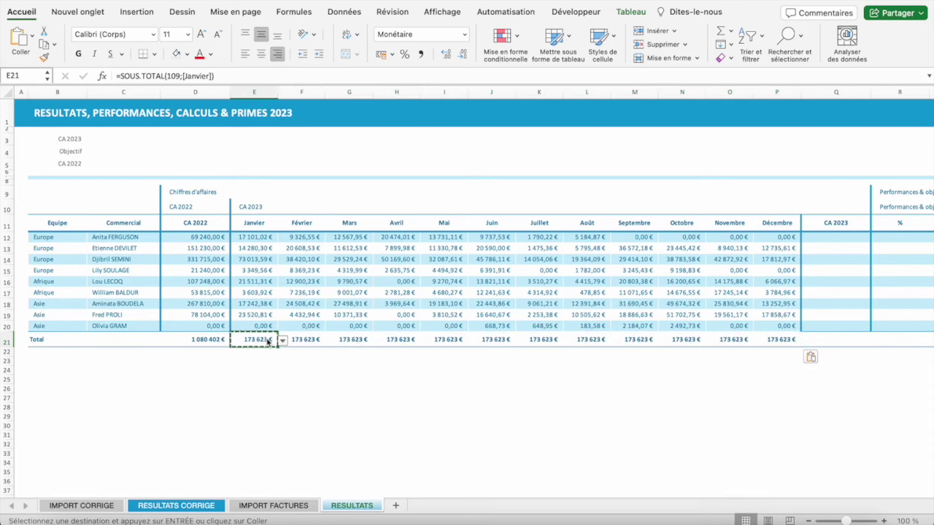
{"action": "key", "text": "Return"}
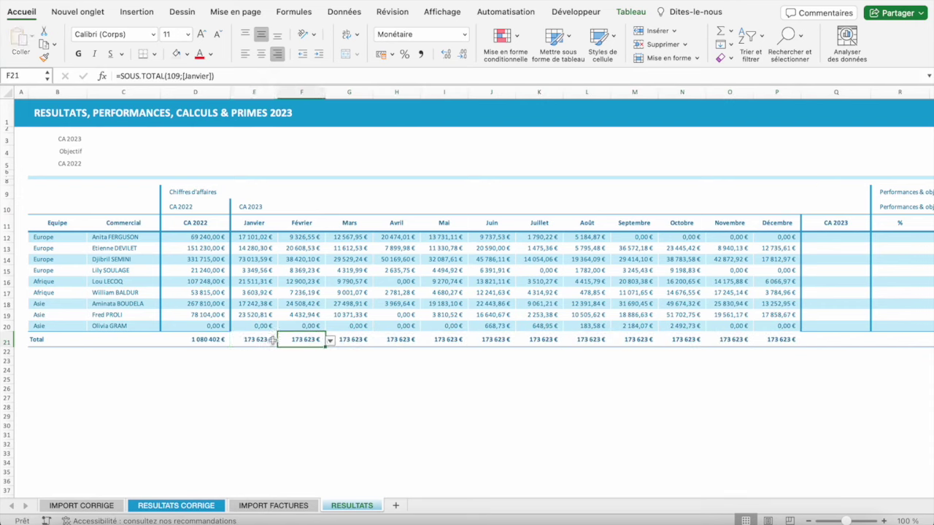
{"action": "left_click", "coordinate": [272, 340]}
{"action": "left_click_drag", "start_coordinate": [276, 347], "coordinate": [799, 343]}
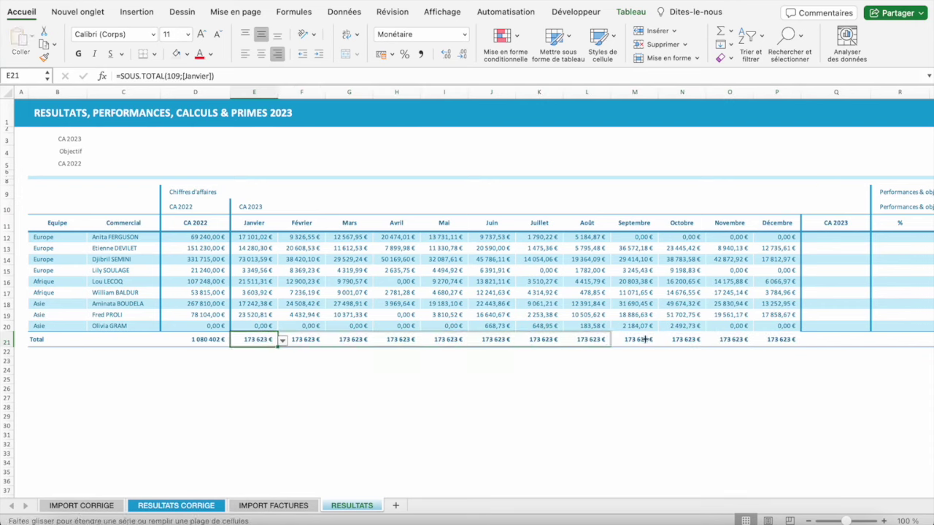
{"action": "left_click", "coordinate": [310, 341]}
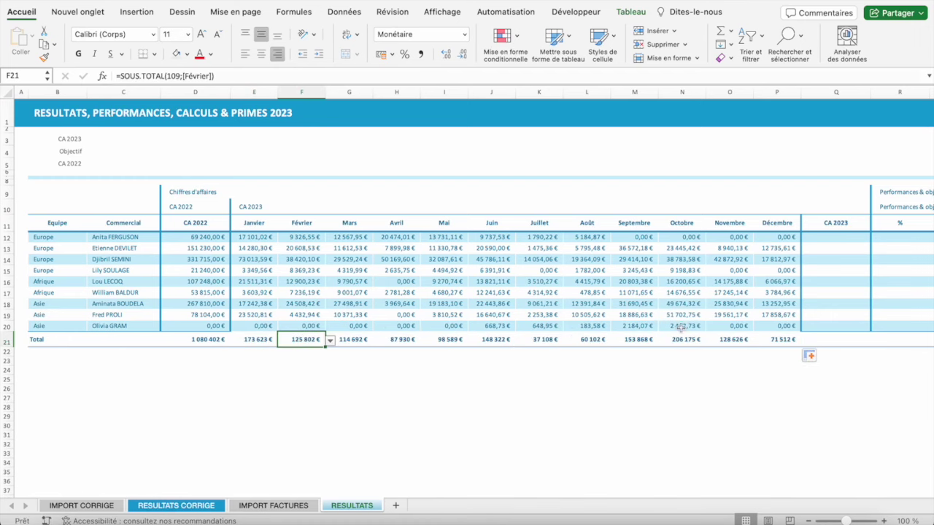
- Enter a SOMME of Janvier through Décembre in the first CA 2023 cell
{"action": "left_click", "coordinate": [828, 237]}
{"action": "type", "text": "="}
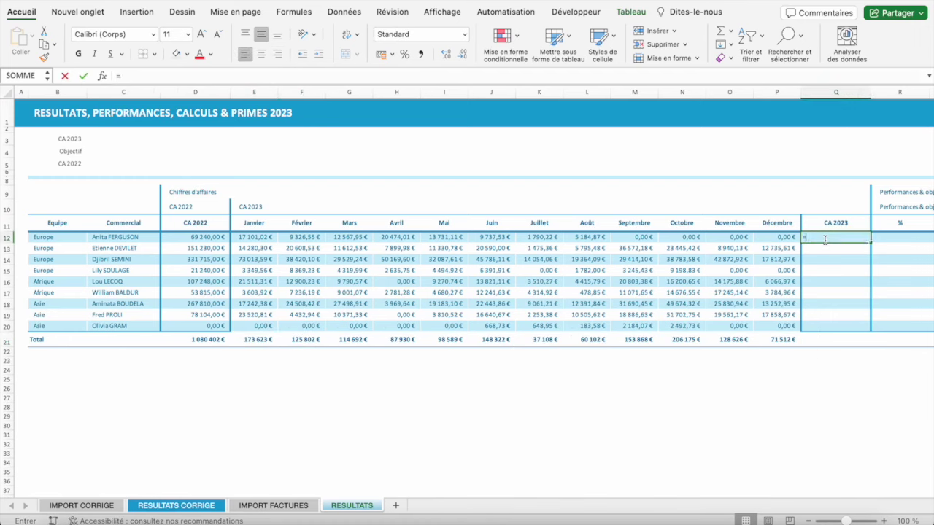
{"action": "type", "text": "somm"}
{"action": "key", "text": "Tab"}
{"action": "key", "text": "Left"}
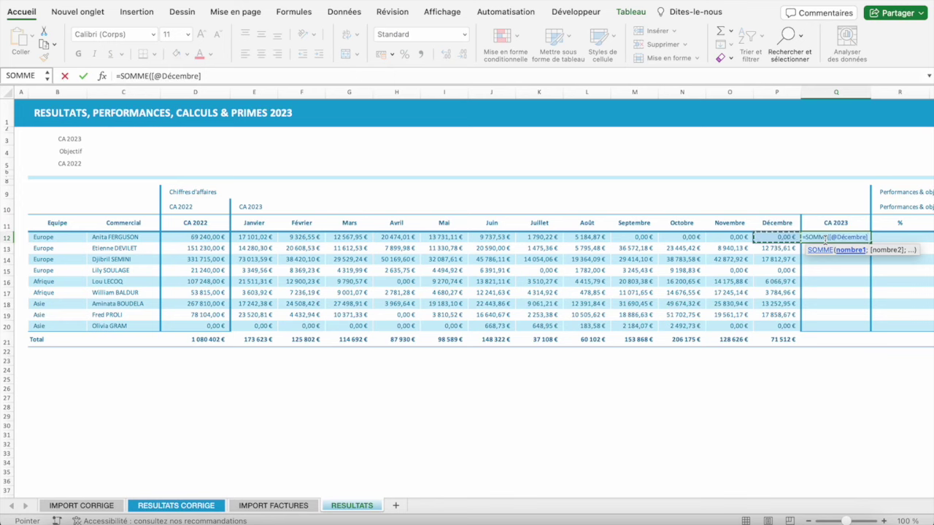
{"action": "key", "text": "shift+Left"}
{"action": "key", "text": "shift+Left"}
{"action": "key", "text": "shift+Left"}
{"action": "key", "text": "shift+Left"}
{"action": "key", "text": "shift+Left"}
{"action": "key", "text": "shift+Left"}
{"action": "key", "text": "shift+Left"}
{"action": "key", "text": "shift+Left"}
{"action": "key", "text": "shift+Left"}
{"action": "key", "text": "Return"}
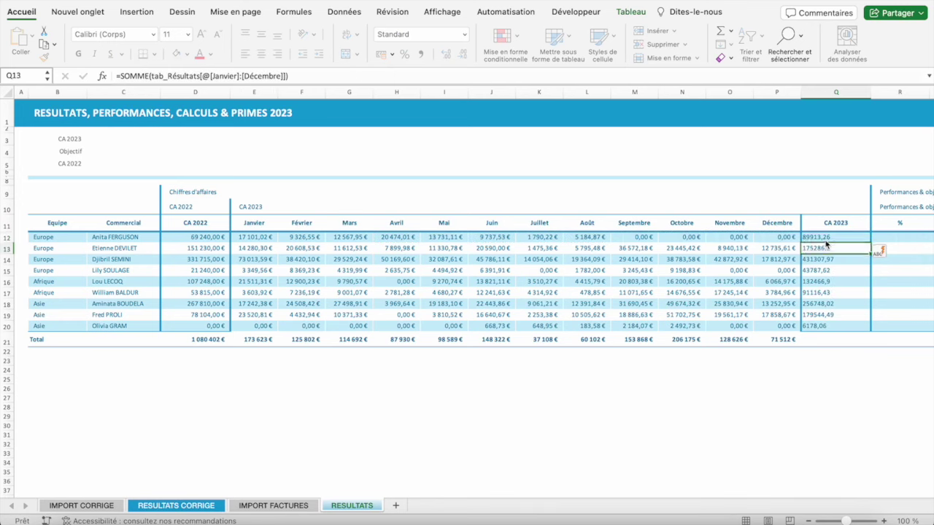
- Format the CA 2023 column as Monétaire, right-aligned with a slight indent
{"action": "left_click", "coordinate": [827, 239]}
{"action": "key", "text": "ctrl+shift+Down"}
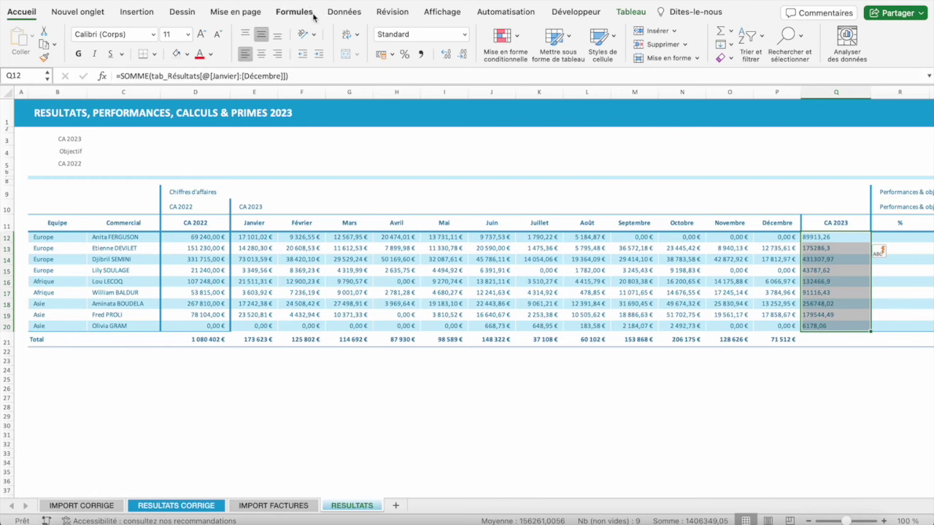
{"action": "left_click", "coordinate": [465, 35]}
{"action": "left_click", "coordinate": [422, 104]}
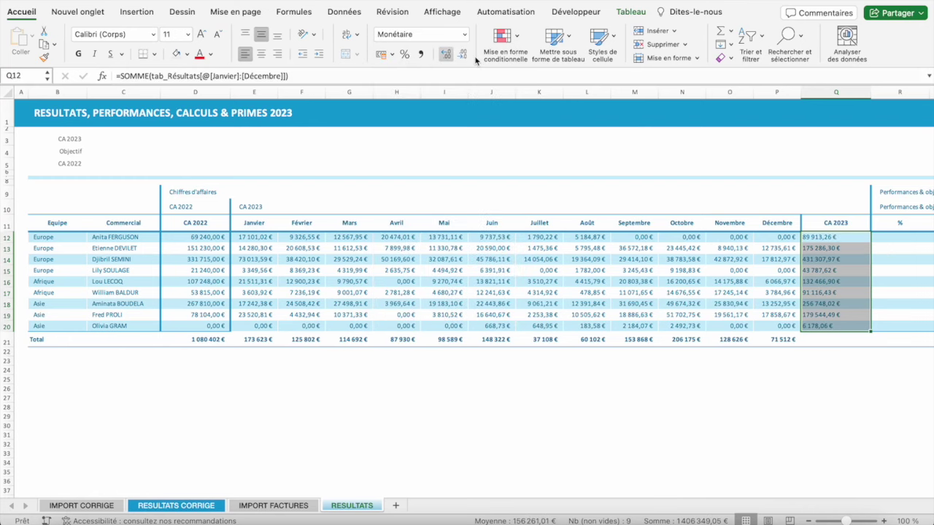
{"action": "left_click", "coordinate": [278, 54]}
{"action": "left_click", "coordinate": [319, 54]}
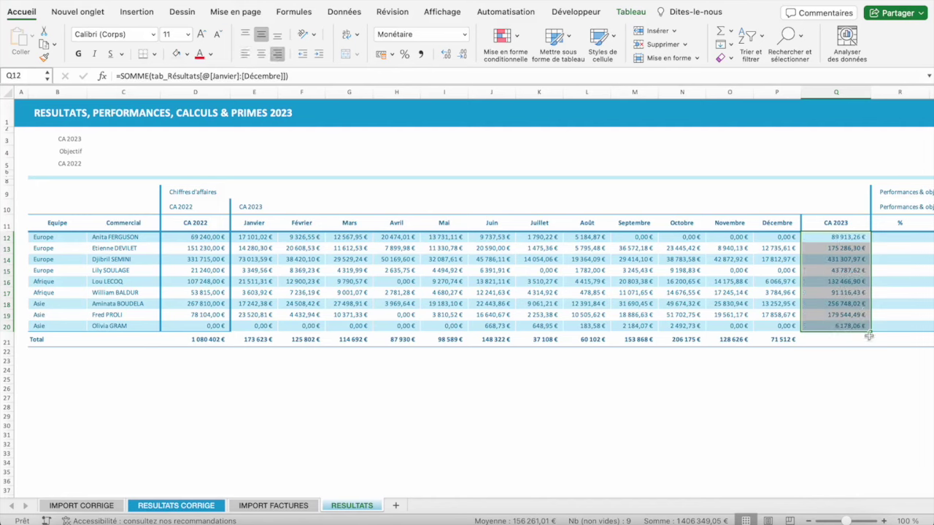
- Set the Total row's CA 2023 cell to Somme, giving 1 406 349,05 €
{"action": "left_click", "coordinate": [839, 342]}
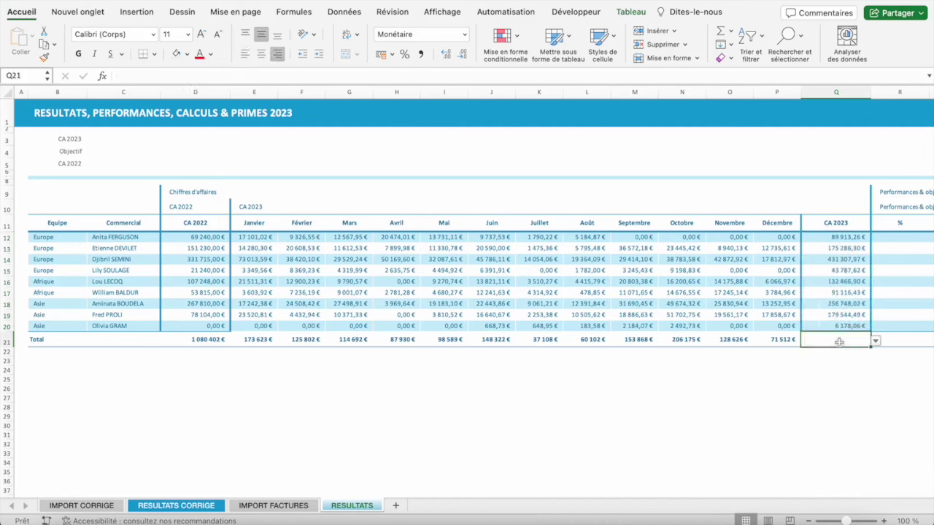
{"action": "left_click", "coordinate": [875, 341]}
{"action": "left_click", "coordinate": [821, 425]}
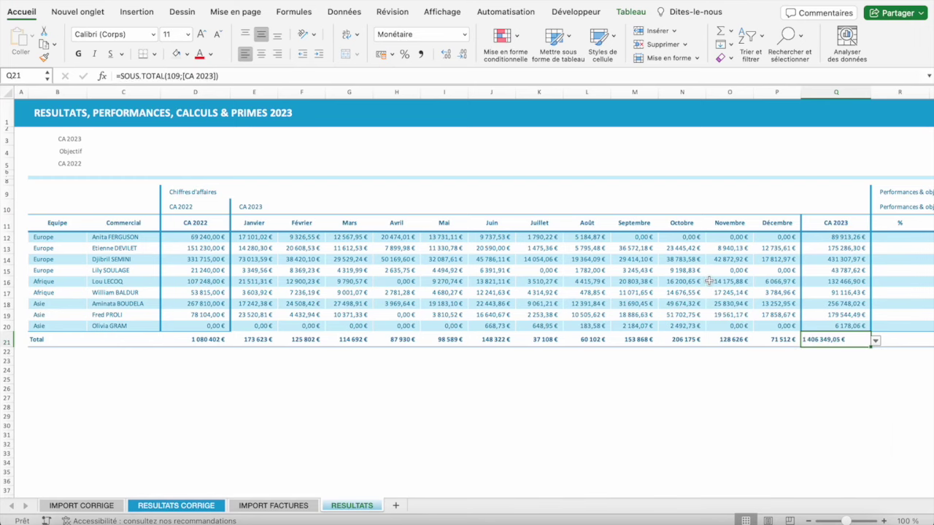
- Review the CA 2022 total and the E$11 month reference in E12's formula
{"action": "left_click_drag", "start_coordinate": [259, 238], "coordinate": [782, 328]}
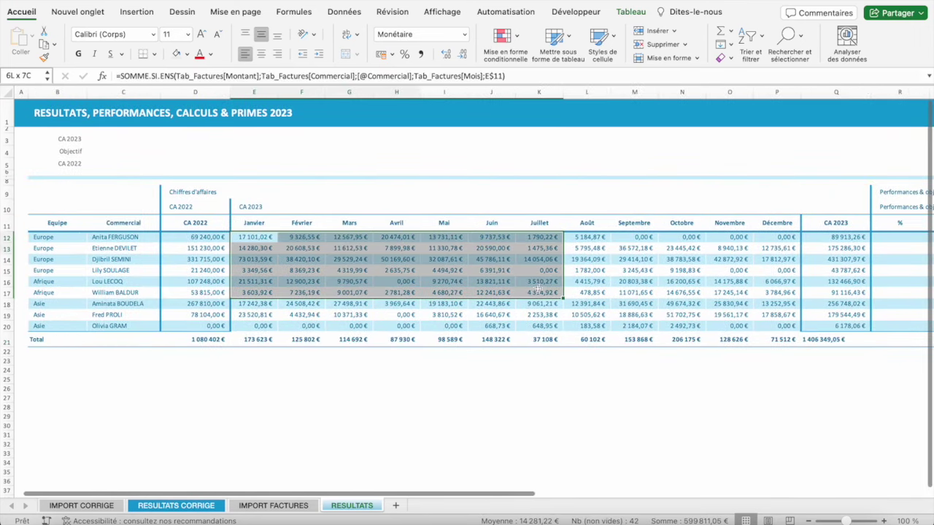
{"action": "left_click", "coordinate": [214, 345]}
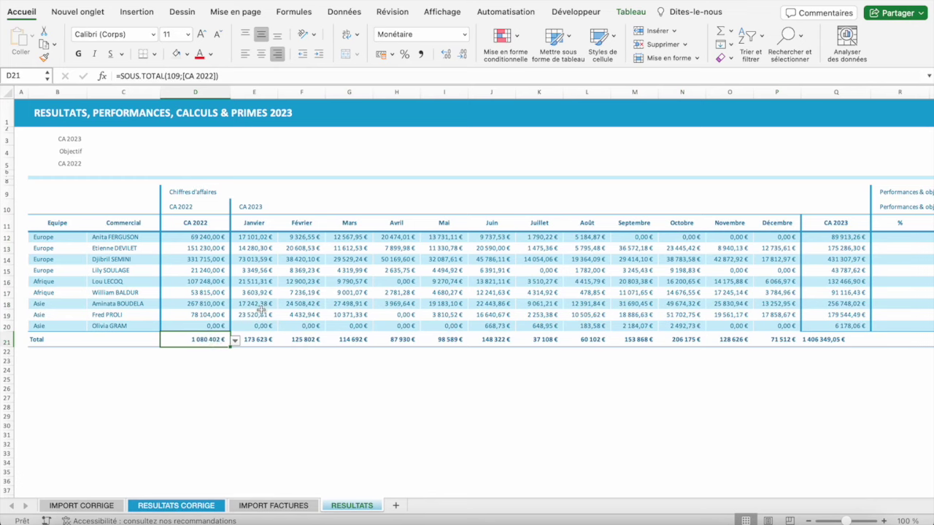
{"action": "left_click", "coordinate": [260, 237]}
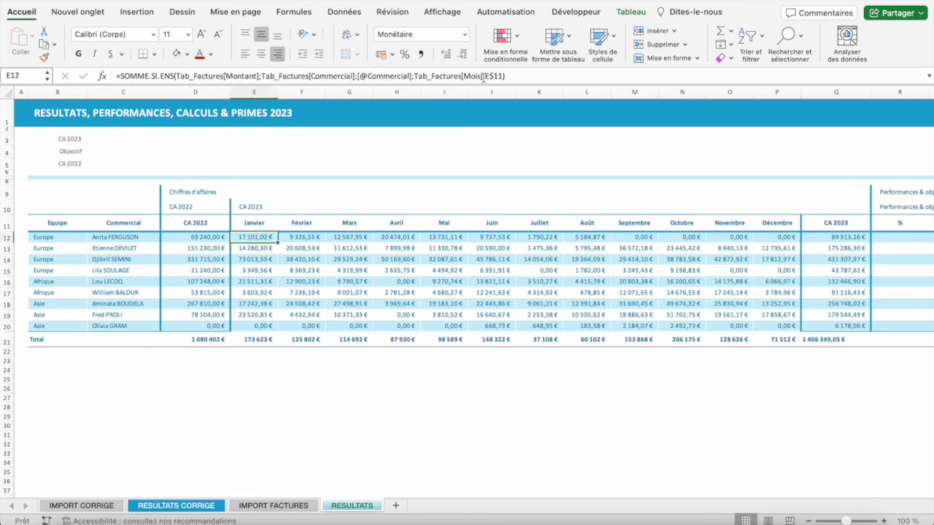
{"action": "left_click_drag", "start_coordinate": [485, 75], "coordinate": [504, 76]}
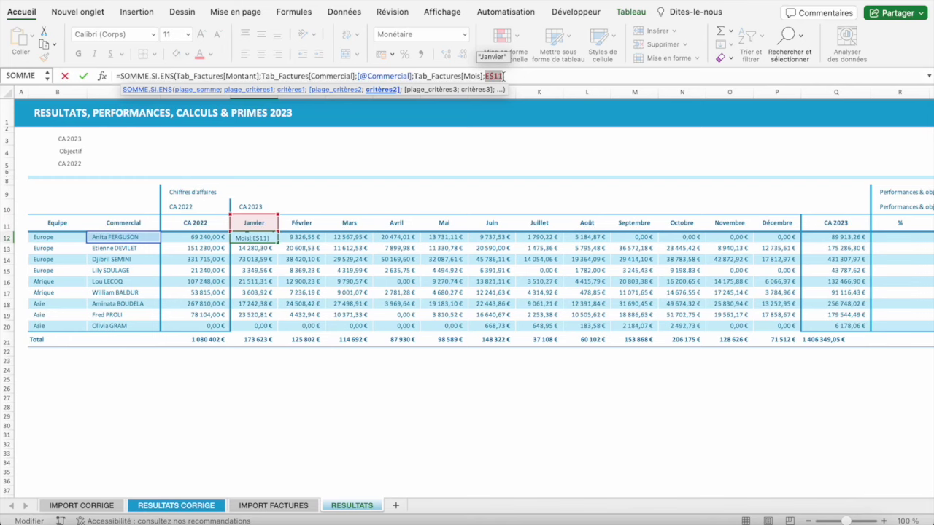
{"action": "key", "text": "Return"}
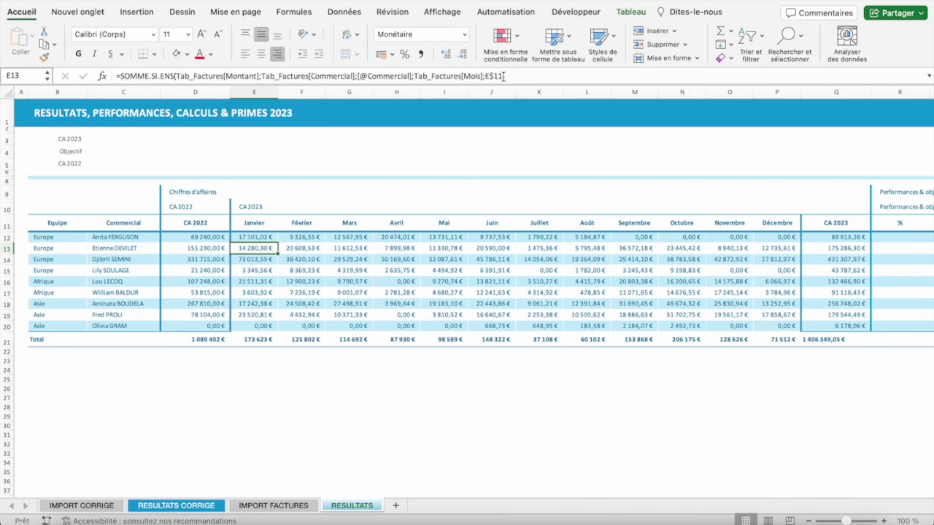
{"action": "key", "text": "Up"}
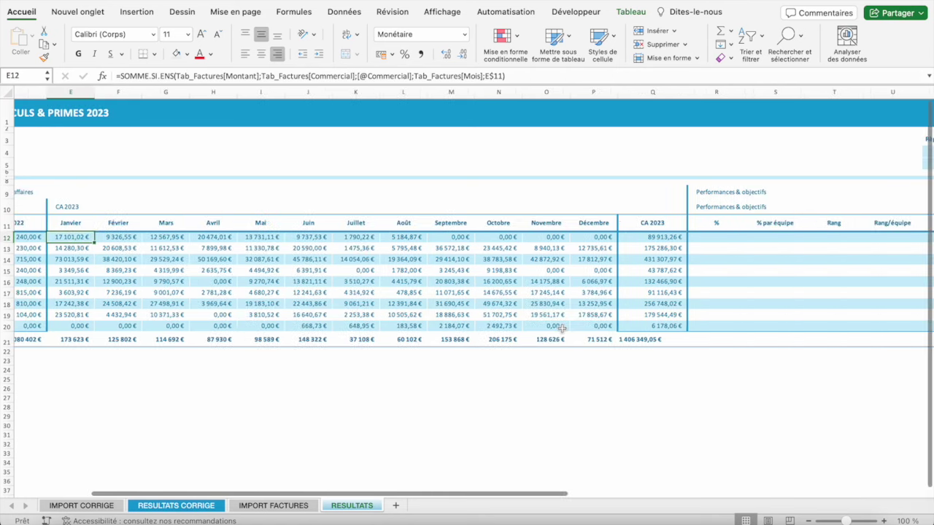
{"action": "scroll", "coordinate": [559, 327], "scroll_direction": "right", "scroll_amount": 10}
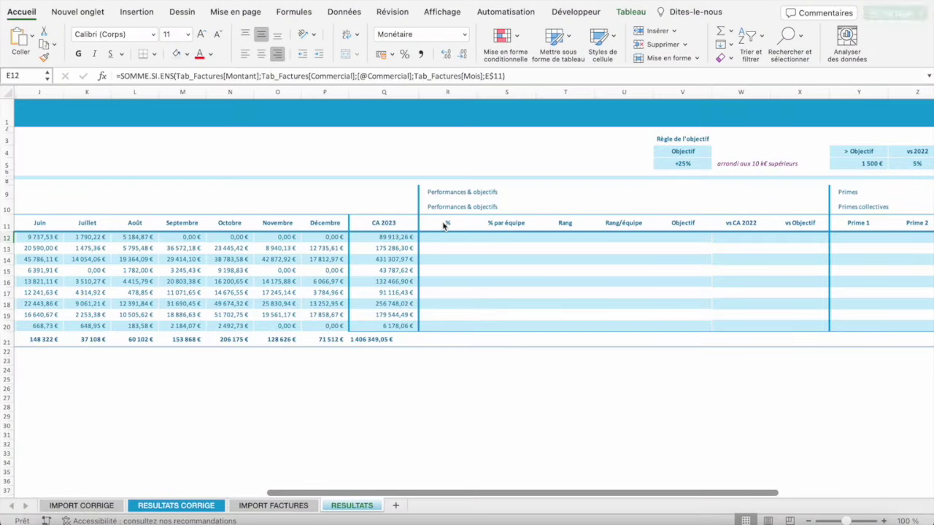
{"action": "left_click", "coordinate": [167, 506]}
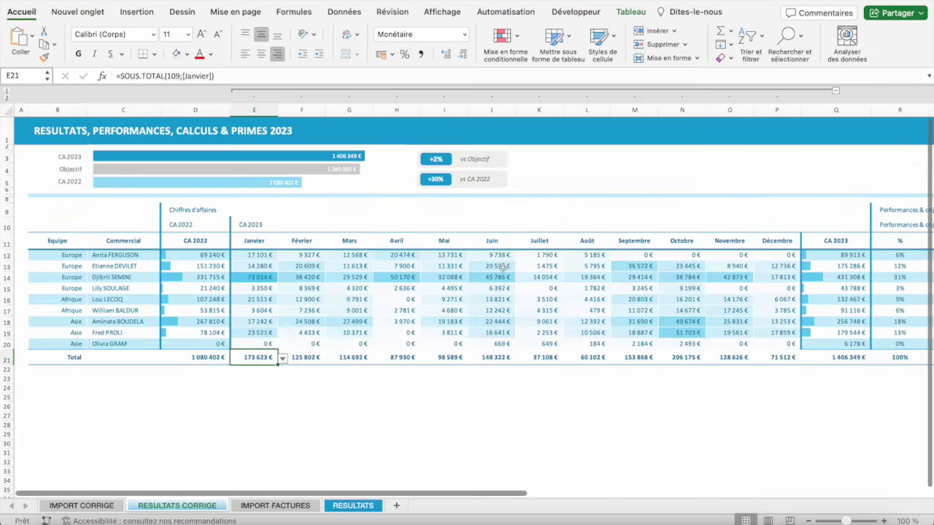
{"action": "scroll", "coordinate": [677, 252], "scroll_direction": "right", "scroll_amount": 10}
{"action": "left_click", "coordinate": [385, 255]}
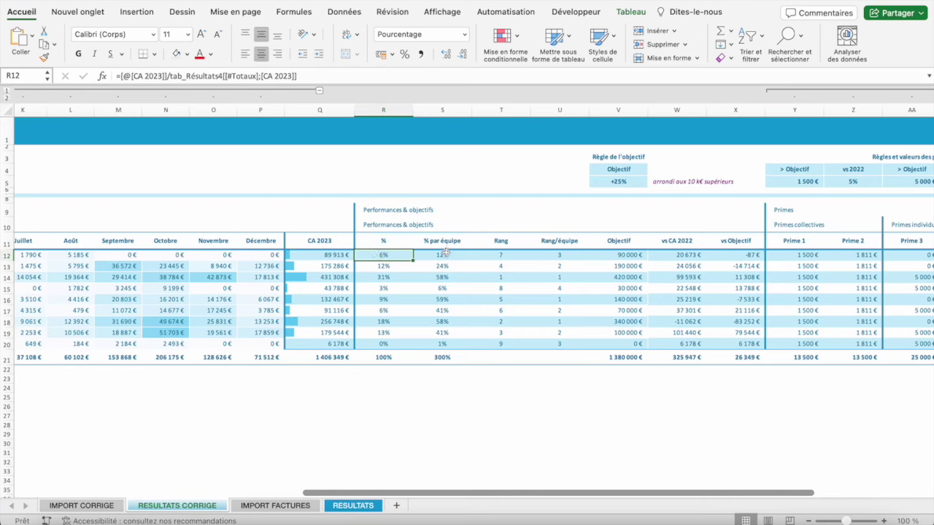
{"action": "left_click", "coordinate": [445, 253]}
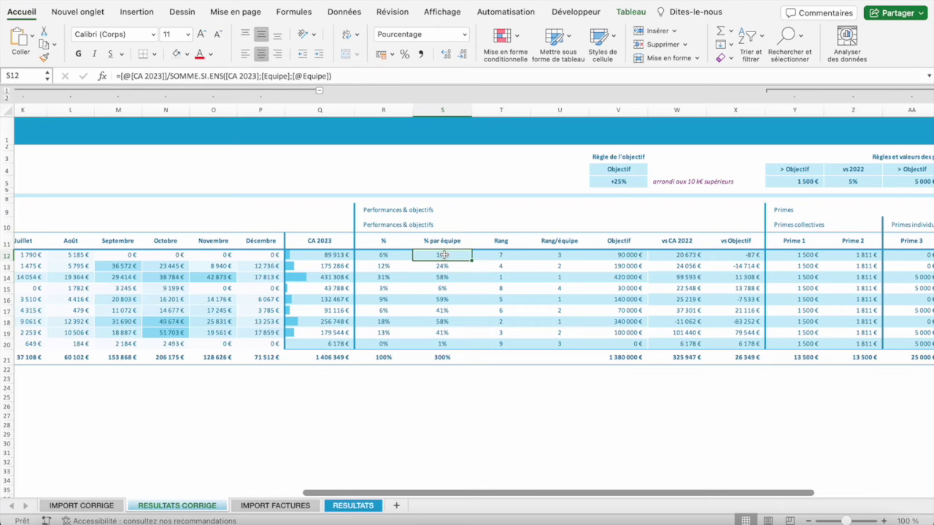
{"action": "scroll", "coordinate": [358, 280], "scroll_direction": "left", "scroll_amount": 10}
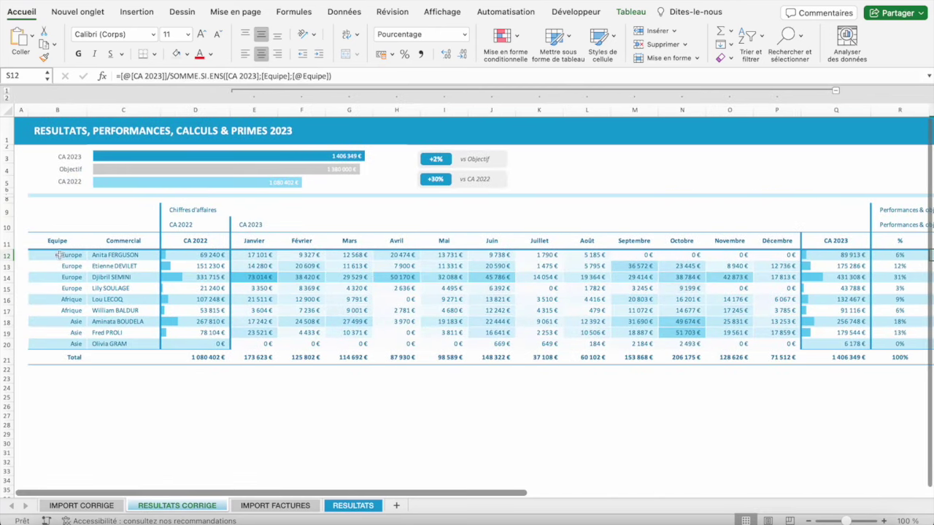
{"action": "scroll", "coordinate": [562, 278], "scroll_direction": "right", "scroll_amount": 2}
{"action": "scroll", "coordinate": [562, 278], "scroll_direction": "right", "scroll_amount": 10}
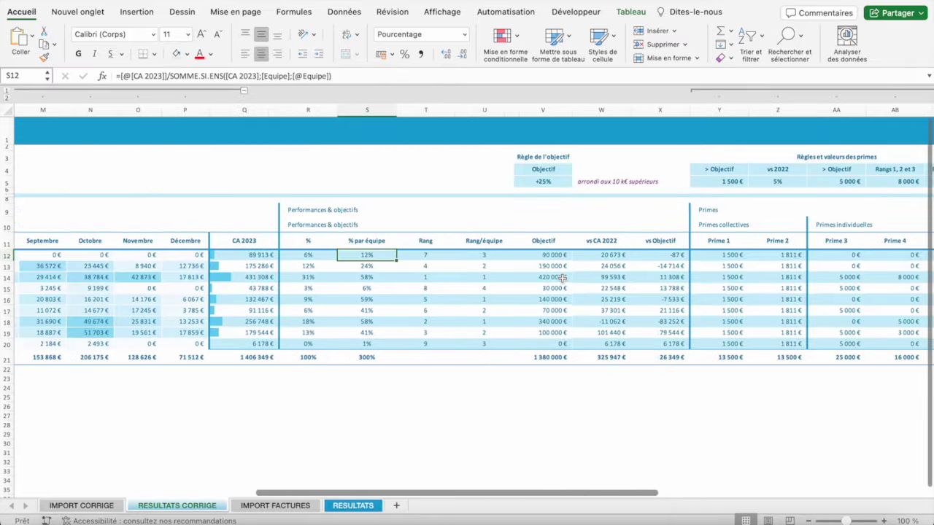
{"action": "scroll", "coordinate": [562, 278], "scroll_direction": "right", "scroll_amount": 1}
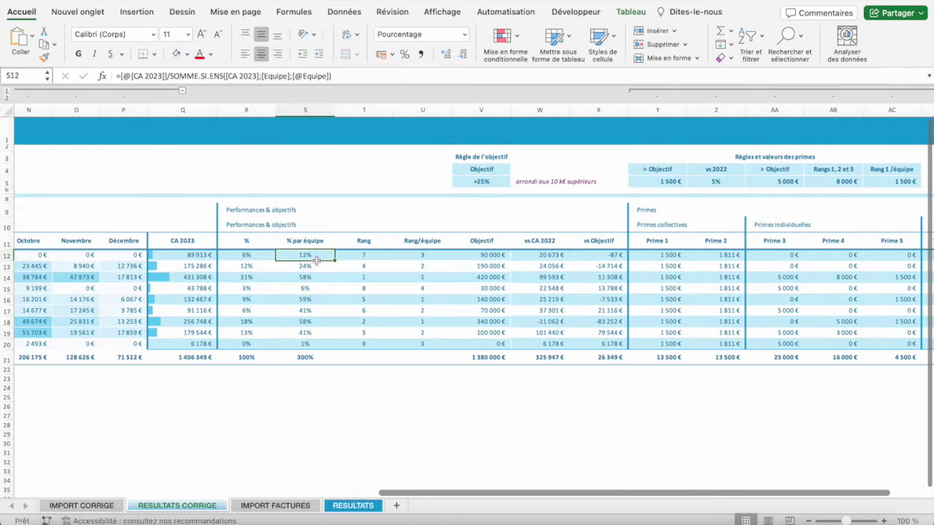
{"action": "left_click", "coordinate": [363, 254]}
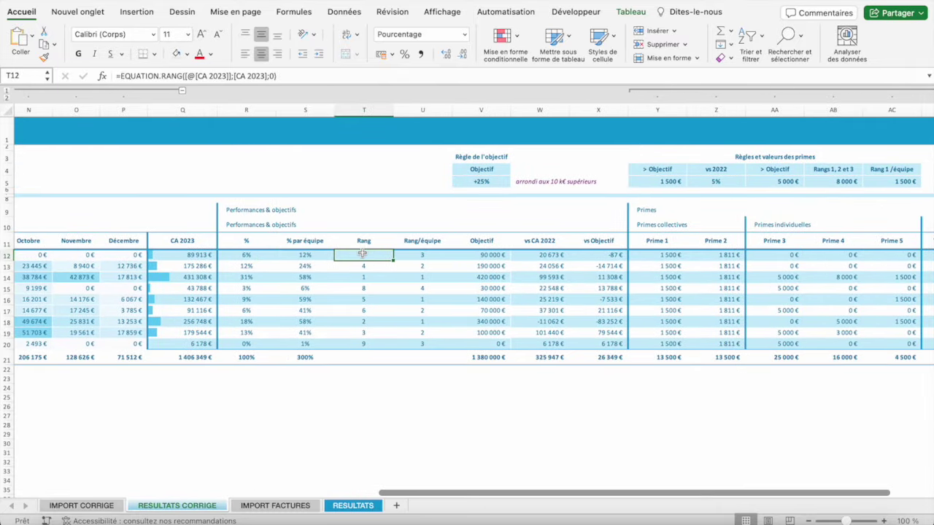
{"action": "left_click", "coordinate": [419, 254]}
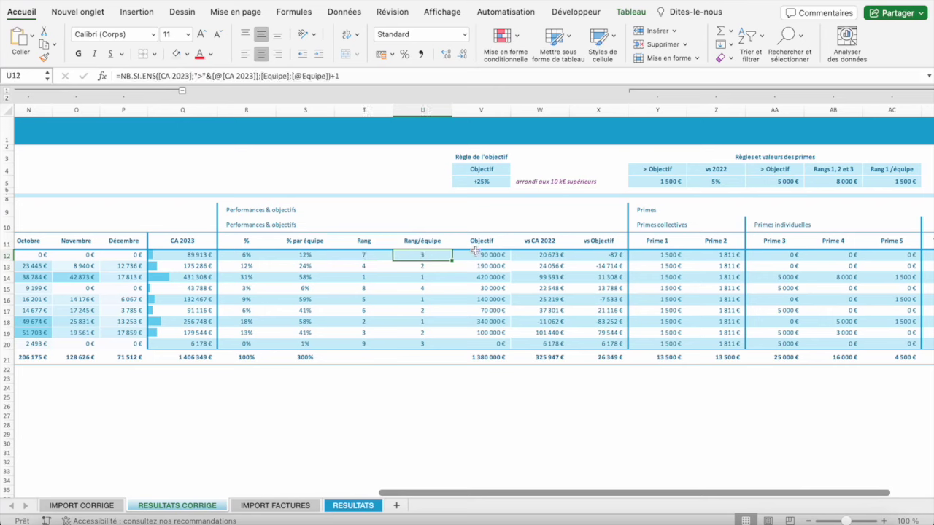
{"action": "left_click", "coordinate": [478, 255]}
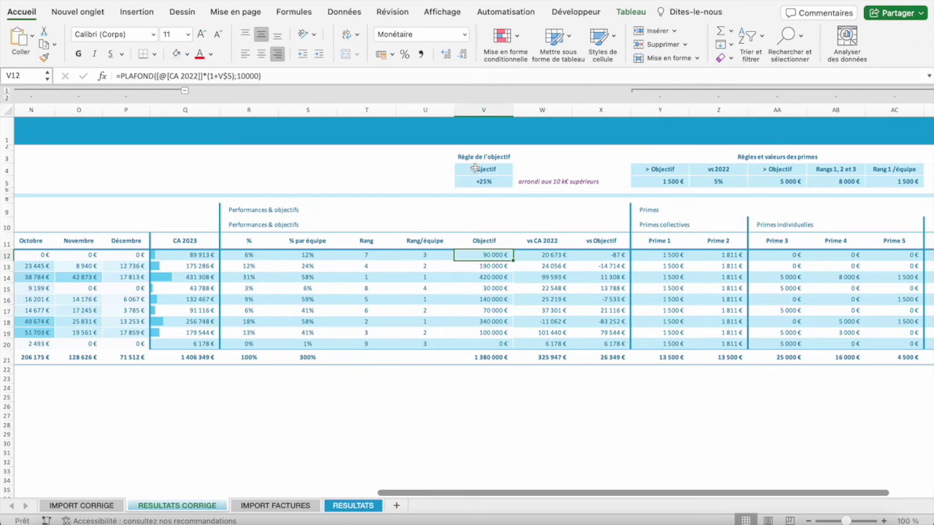
{"action": "left_click", "coordinate": [541, 257]}
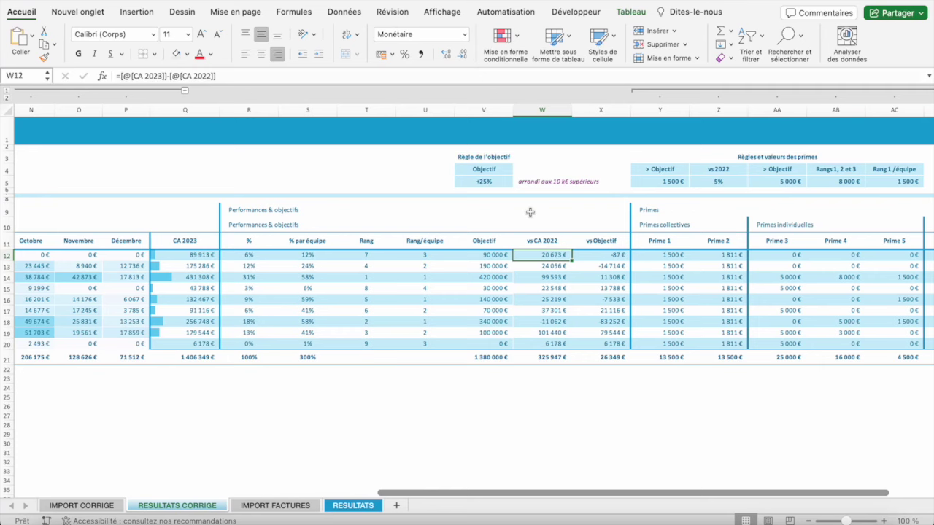
{"action": "left_click", "coordinate": [603, 257]}
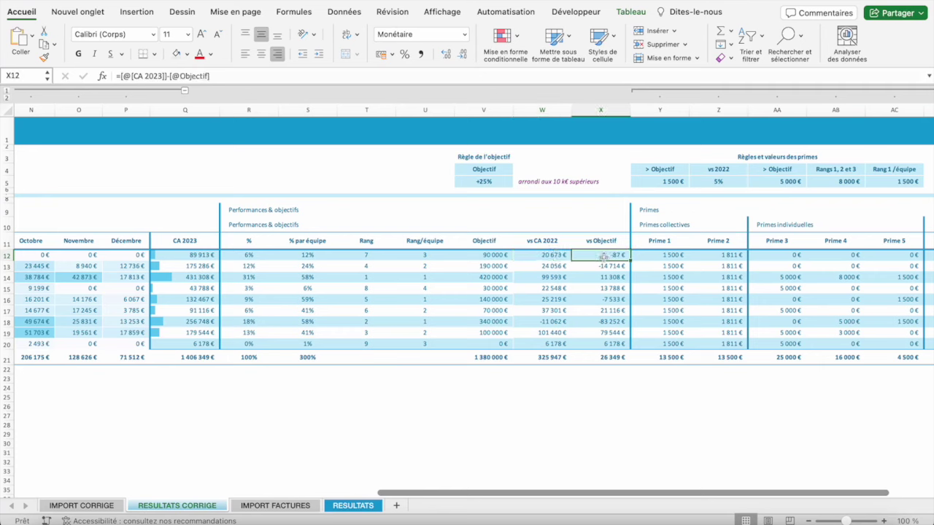
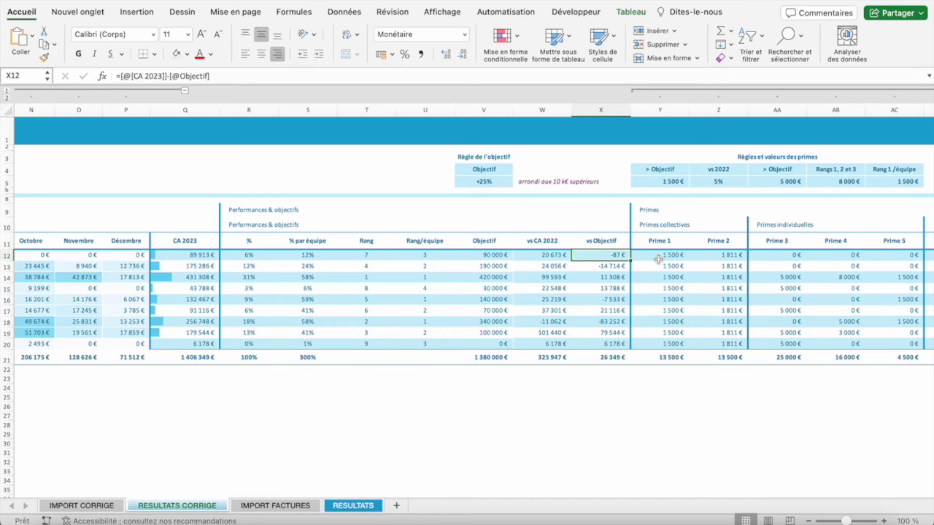
- Switch to the RESULTATS sheet and start a formula in R12, the first % cell
{"action": "left_click", "coordinate": [353, 504]}
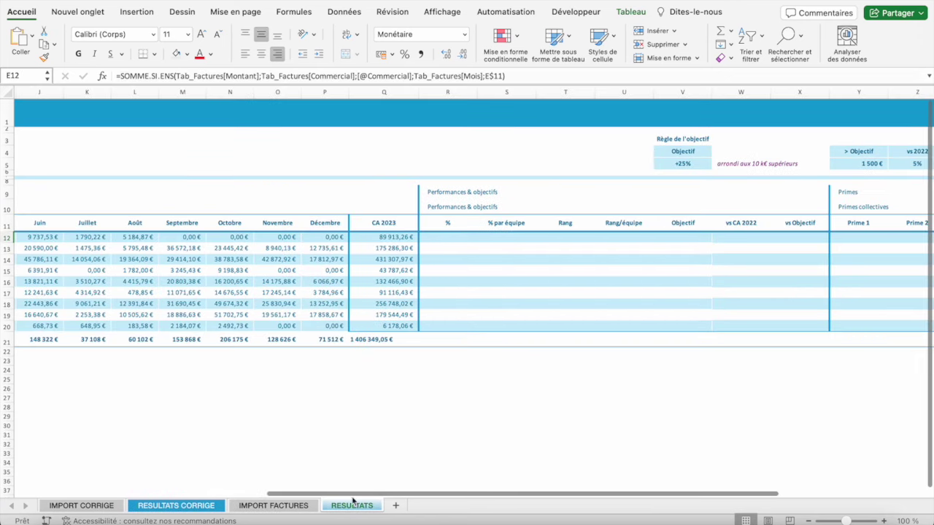
{"action": "left_click", "coordinate": [441, 239]}
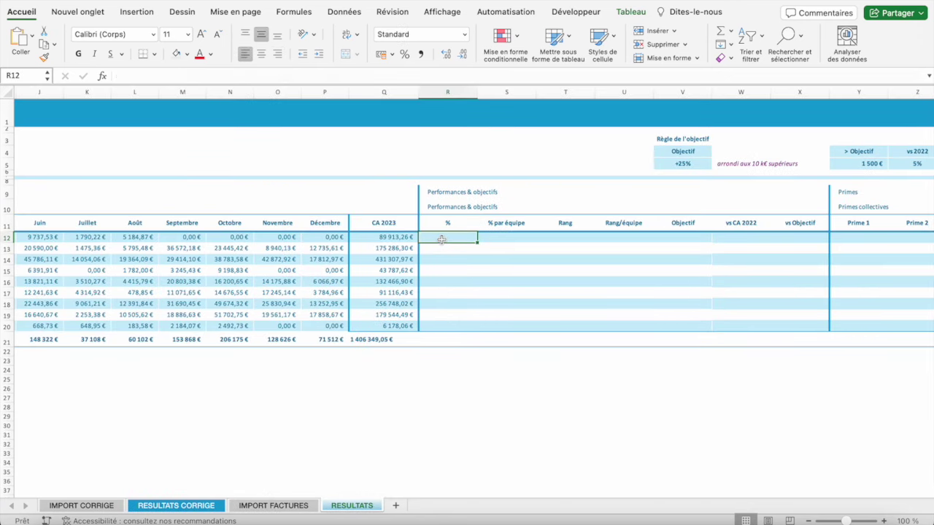
{"action": "type", "text": "="}
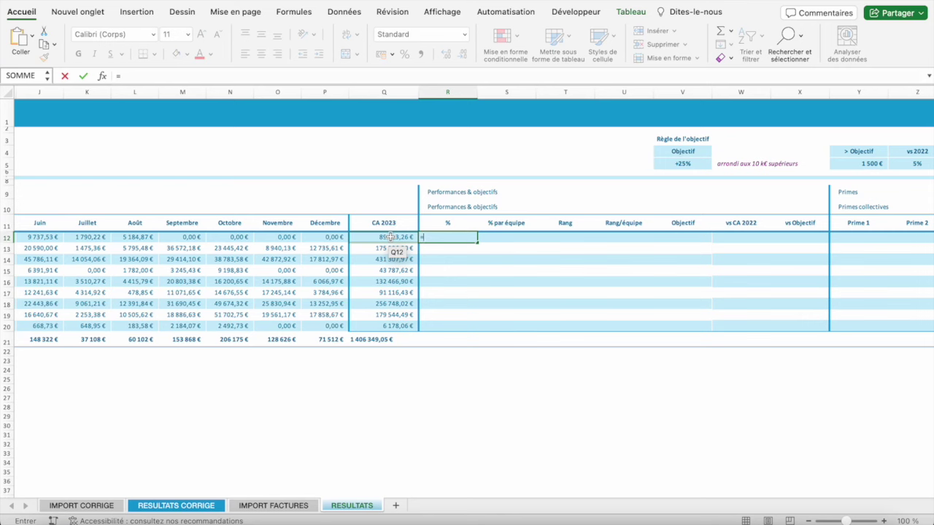
- Enter =[@[CA 2023]]/tab_Résultats[[#Totaux];[CA 2023]] in R12 for each row's share of total
{"action": "left_click", "coordinate": [390, 237]}
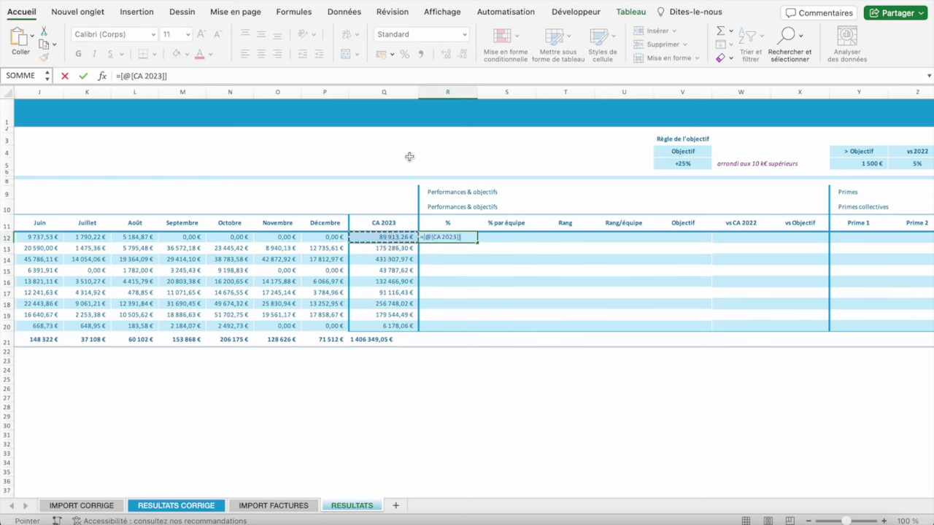
{"action": "type", "text": "/"}
{"action": "left_click", "coordinate": [397, 326]}
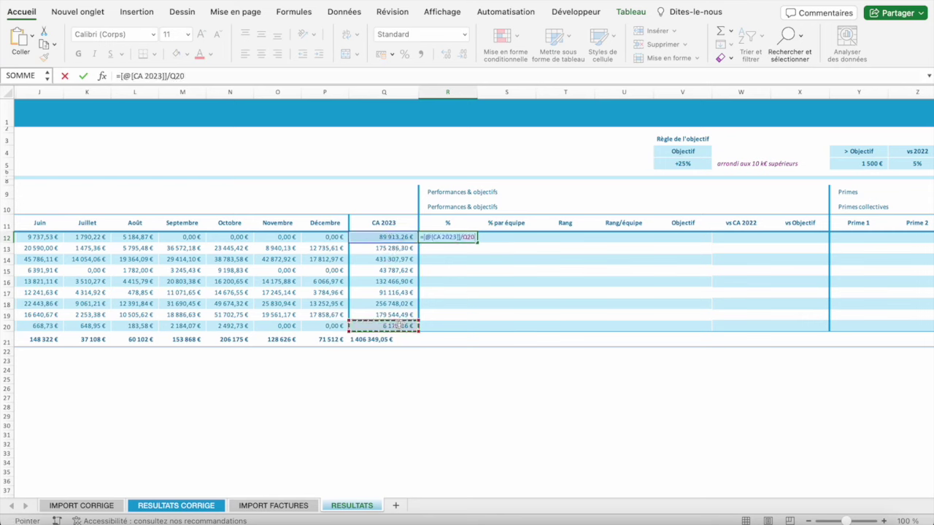
{"action": "left_click", "coordinate": [393, 340]}
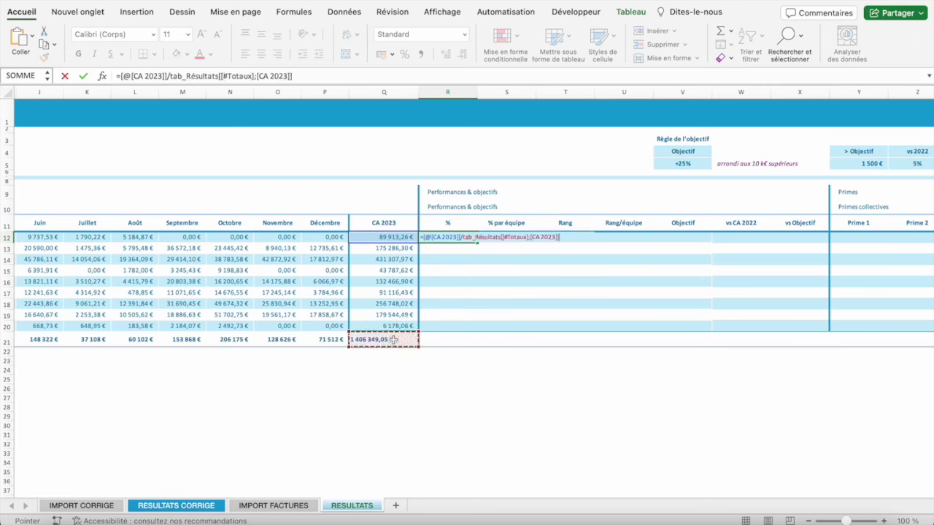
{"action": "key", "text": "Return"}
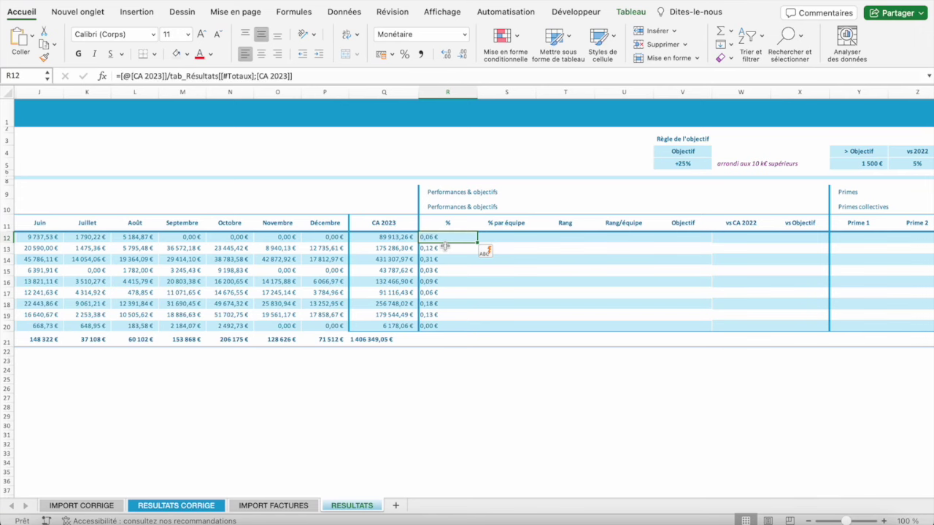
- Format R12:R20 as centred Pourcentage values, comparing with the RESULTATS CORRIGE sheet
{"action": "key", "text": "ctrl+shift+Down"}
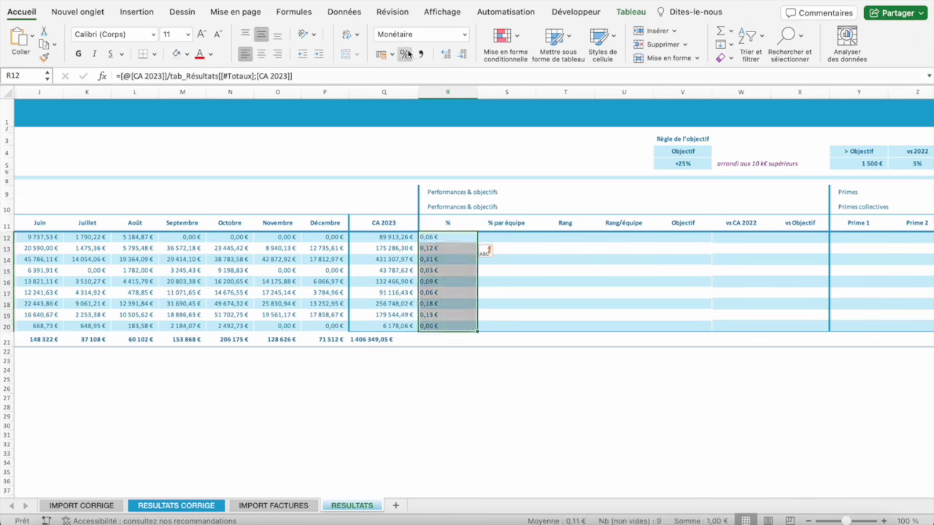
{"action": "left_click", "coordinate": [404, 54]}
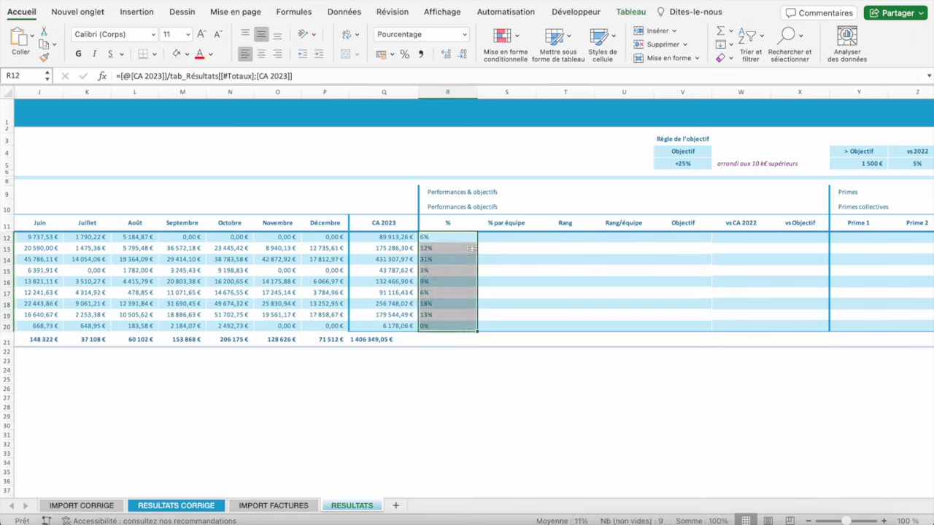
{"action": "left_click", "coordinate": [261, 54]}
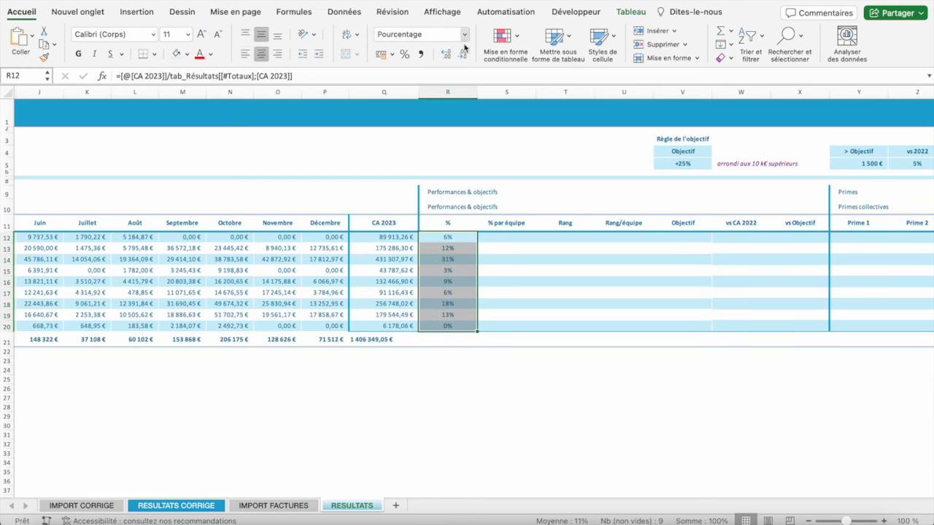
{"action": "left_click", "coordinate": [464, 34]}
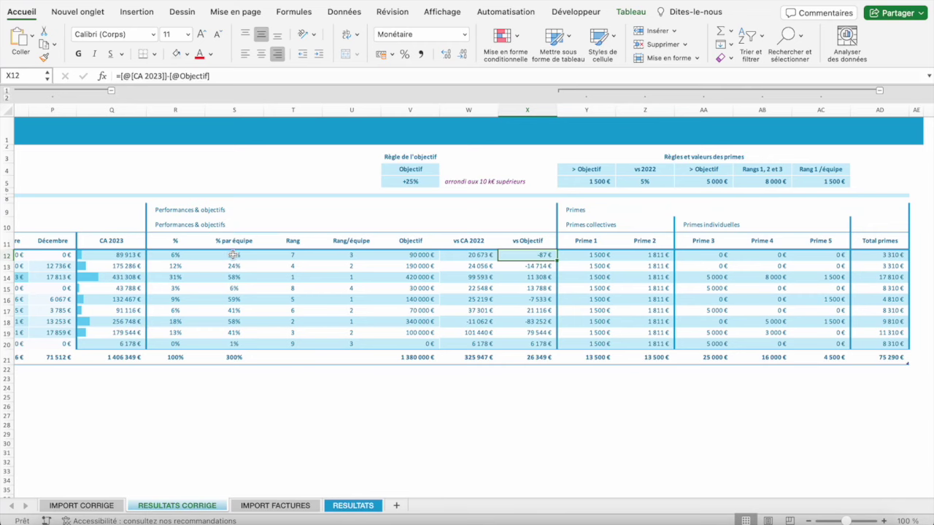
{"action": "left_click", "coordinate": [233, 255]}
{"action": "left_click", "coordinate": [357, 506]}
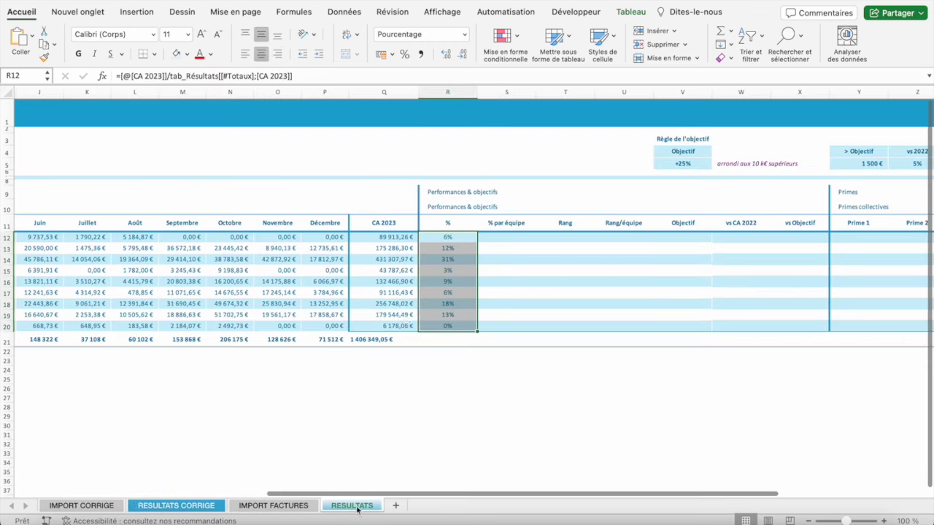
{"action": "left_click", "coordinate": [497, 235]}
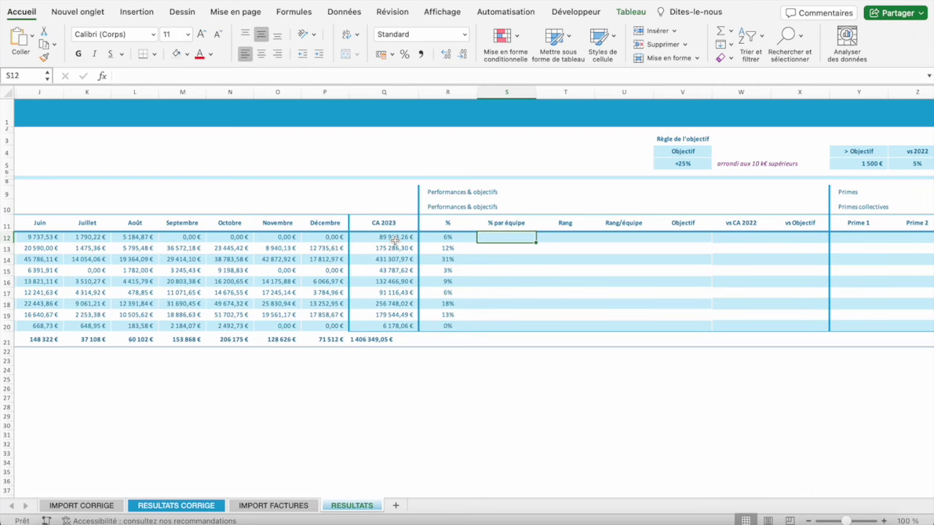
{"action": "left_click", "coordinate": [498, 238]}
{"action": "type", "text": "=somm"}
{"action": "key", "text": "Down"}
{"action": "key", "text": "Down"}
{"action": "key", "text": "Down"}
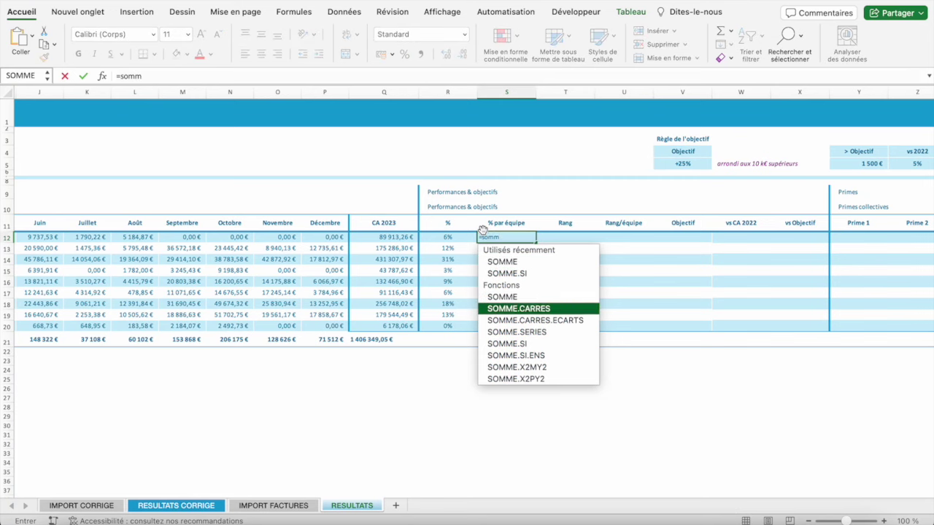
{"action": "key", "text": "Down"}
{"action": "key", "text": "Down"}
{"action": "key", "text": "Down"}
{"action": "key", "text": "Tab"}
{"action": "scroll", "coordinate": [201, 325], "scroll_direction": "left", "scroll_amount": 10}
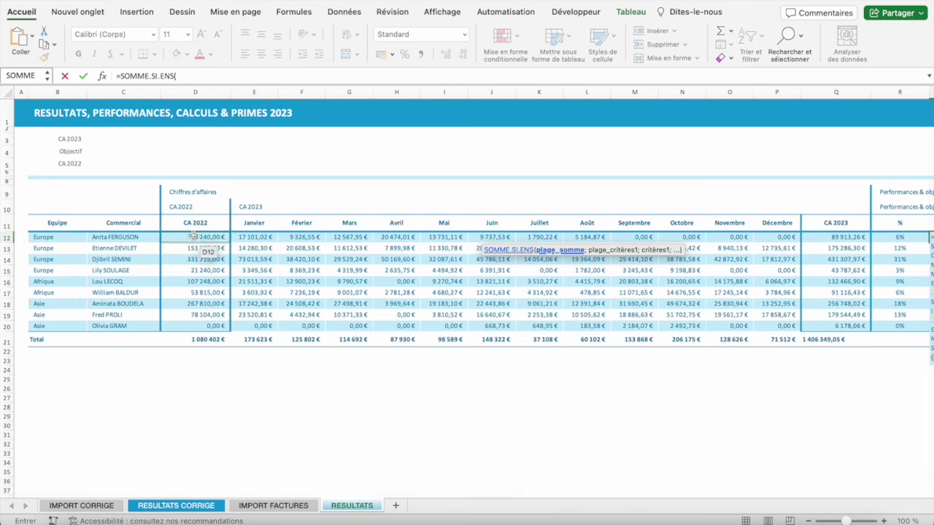
{"action": "left_click_drag", "start_coordinate": [836, 237], "coordinate": [832, 329]}
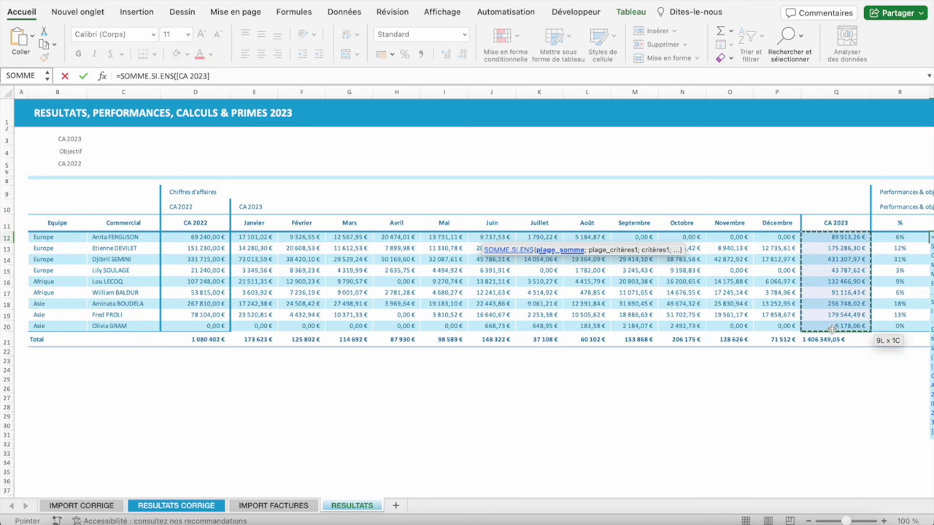
{"action": "type", "text": ";"}
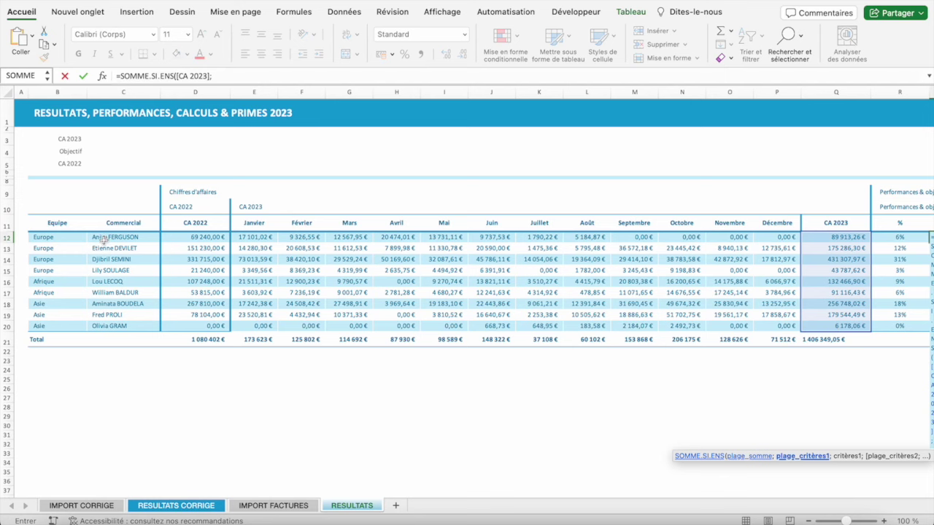
{"action": "left_click_drag", "start_coordinate": [55, 237], "coordinate": [51, 322]}
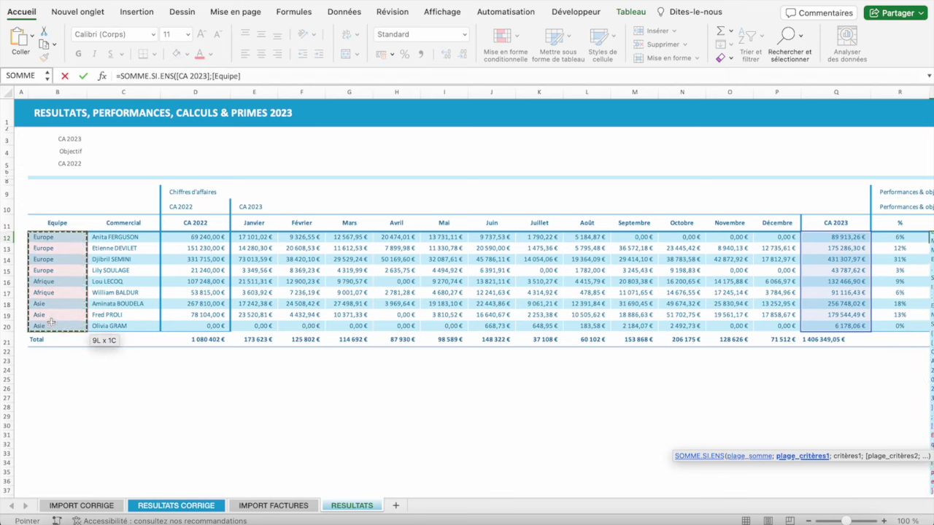
{"action": "type", "text": ";"}
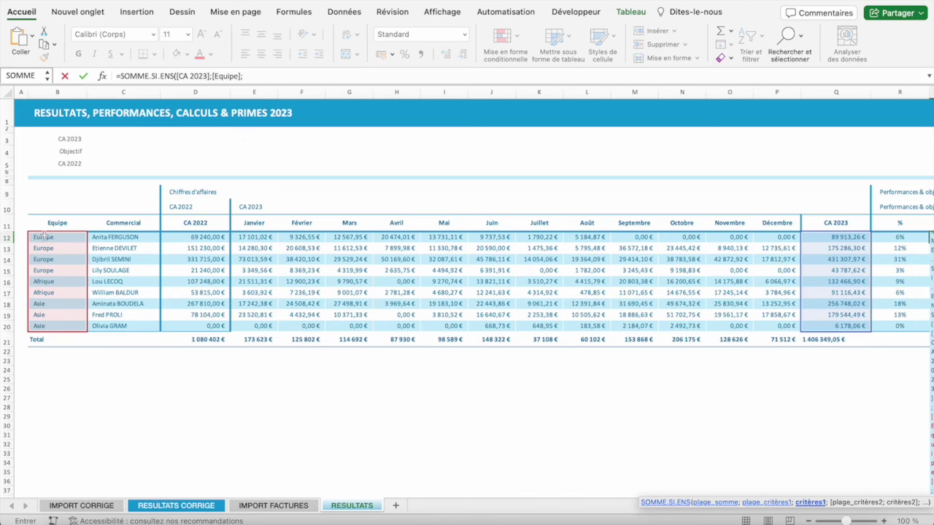
{"action": "left_click", "coordinate": [44, 236]}
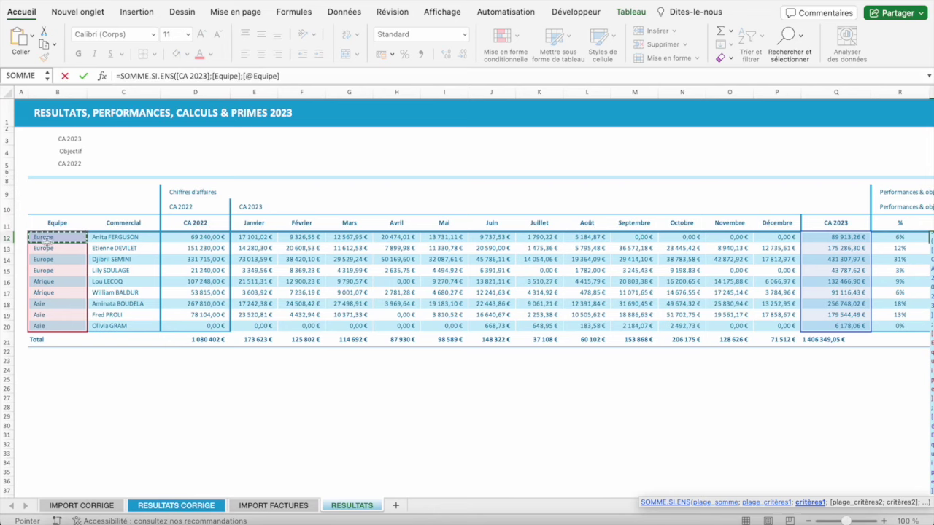
{"action": "key", "text": "Return"}
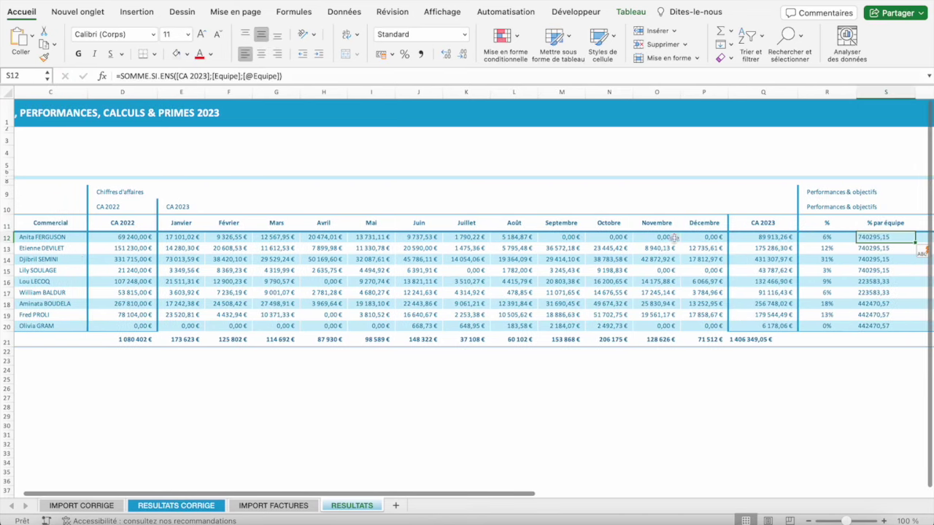
- Check the team totals: 740295,15 Europe, 223583,33 Afrique, 442470,57 Asie
{"action": "left_click", "coordinate": [881, 239]}
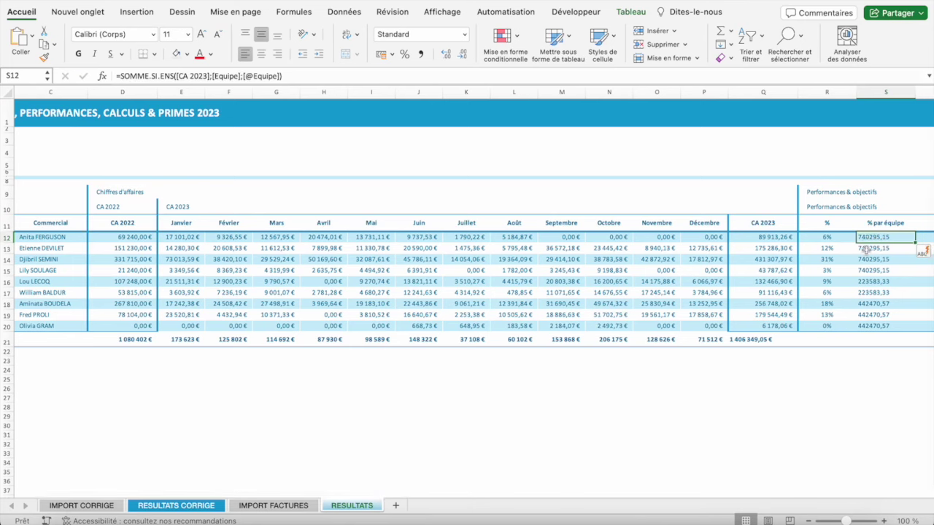
{"action": "left_click_drag", "start_coordinate": [866, 304], "coordinate": [868, 327]}
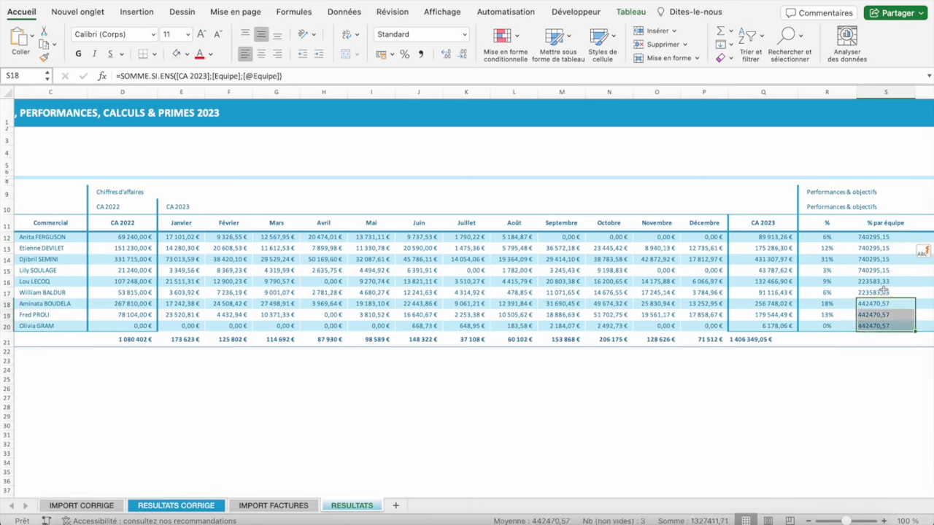
{"action": "left_click_drag", "start_coordinate": [880, 292], "coordinate": [877, 281]}
{"action": "scroll", "coordinate": [536, 255], "scroll_direction": "left", "scroll_amount": 3}
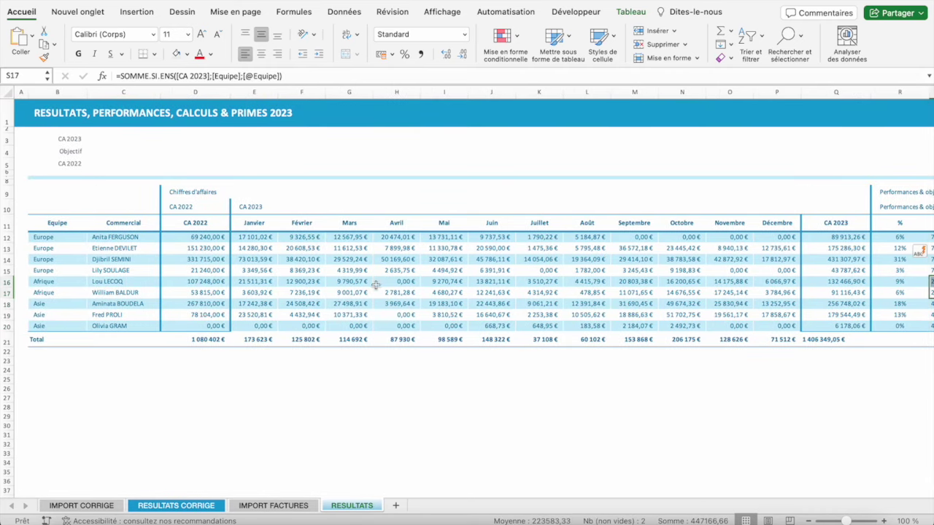
{"action": "scroll", "coordinate": [454, 295], "scroll_direction": "right", "scroll_amount": 5}
{"action": "scroll", "coordinate": [455, 295], "scroll_direction": "right", "scroll_amount": 5}
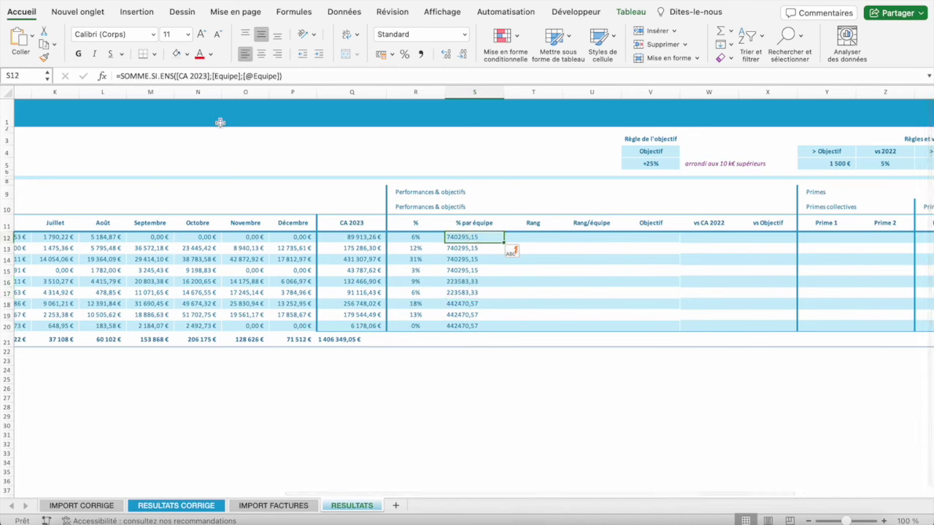
- Change S12 to divide this row's CA 2023 by its team total
{"action": "double_click", "coordinate": [465, 236]}
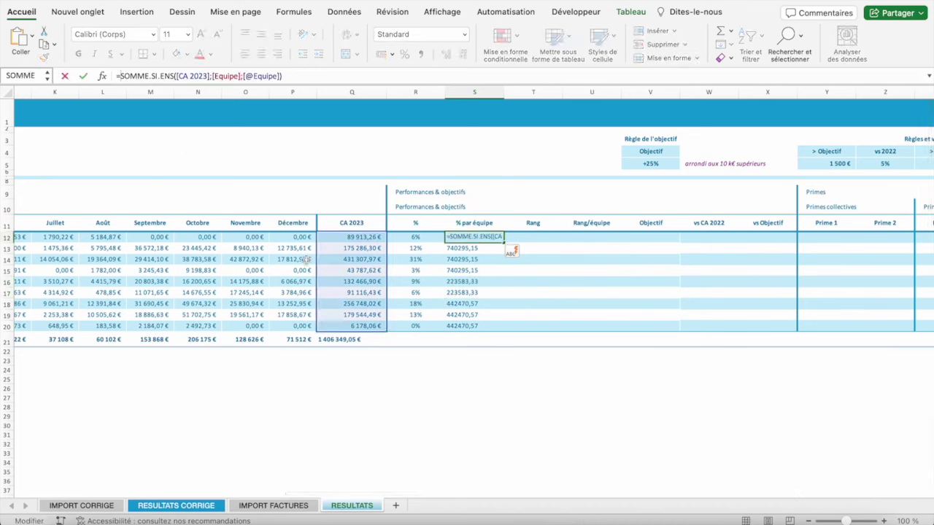
{"action": "key", "text": "Home"}
{"action": "key", "text": "Right"}
{"action": "type", "text": "/"}
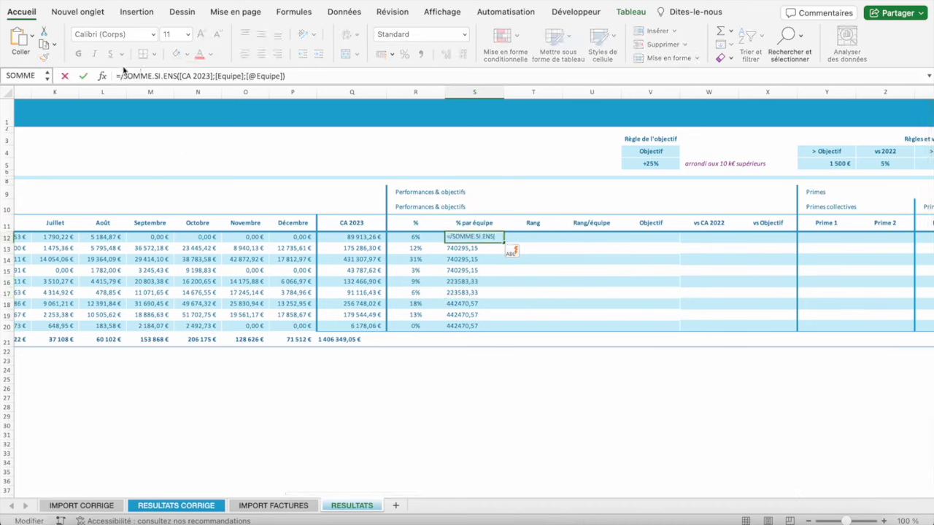
{"action": "left_click", "coordinate": [364, 238]}
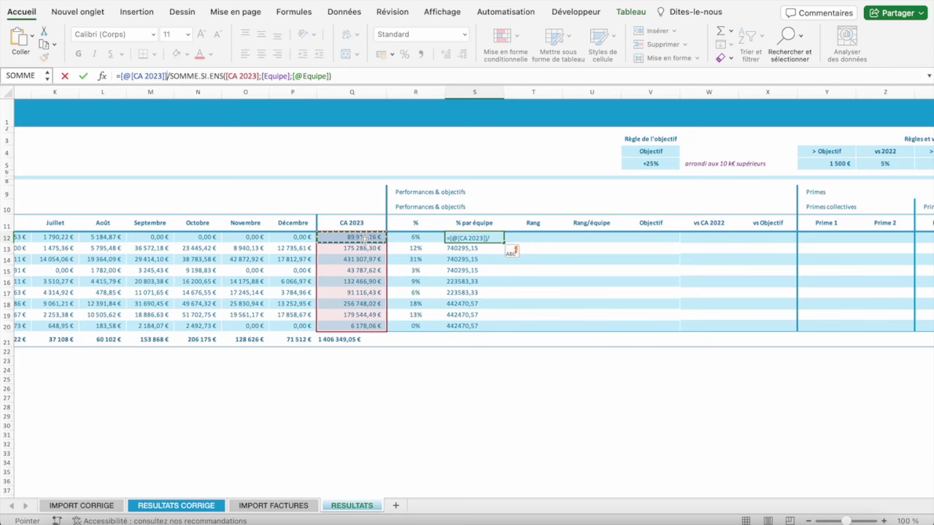
{"action": "key", "text": "Return"}
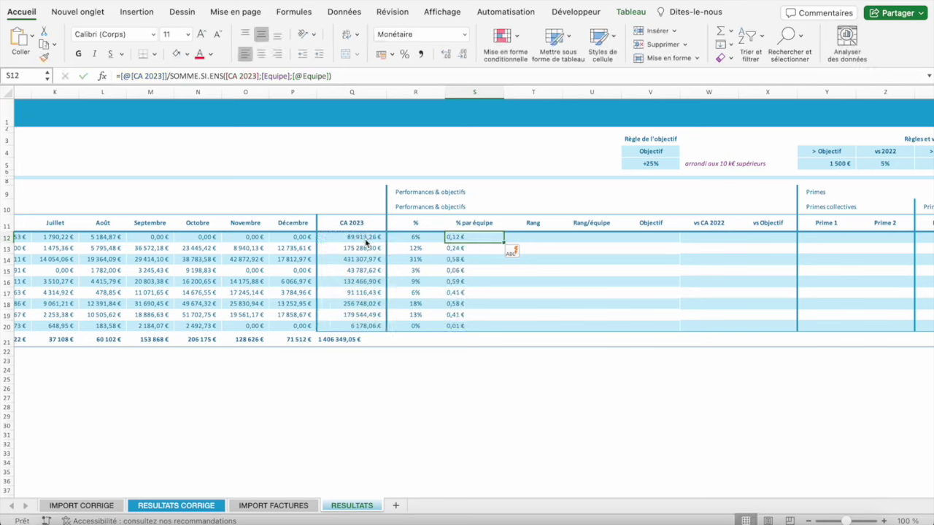
- Format the % par équipe values S12:S20 as centred Pourcentage
{"action": "key", "text": "super+shift+Down"}
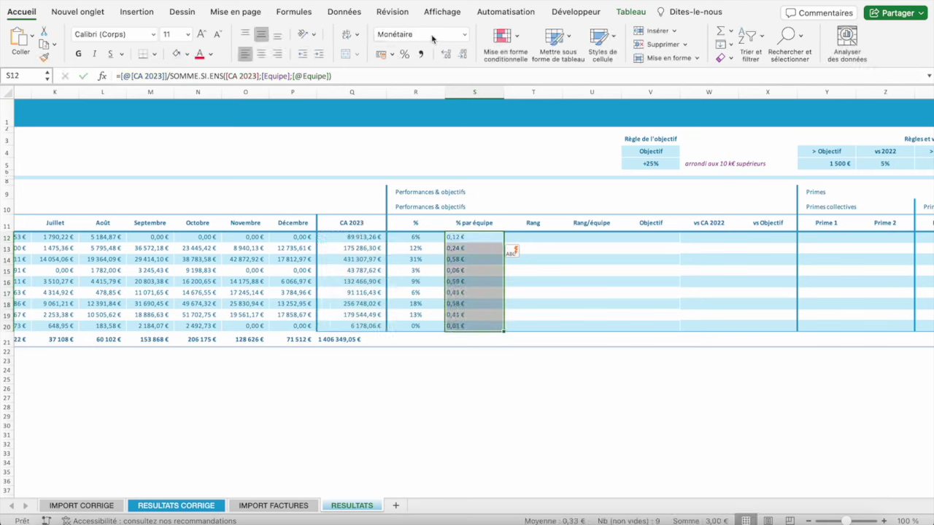
{"action": "left_click", "coordinate": [463, 35]}
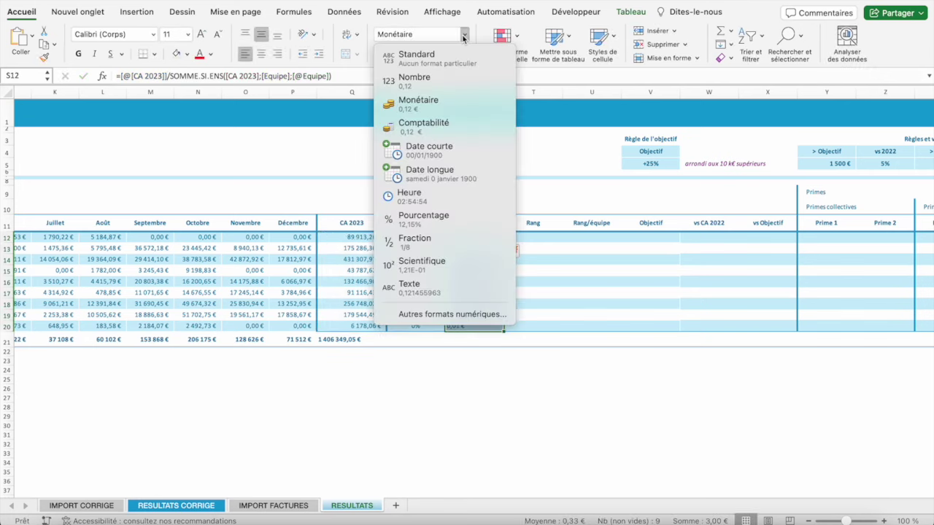
{"action": "left_click", "coordinate": [423, 217]}
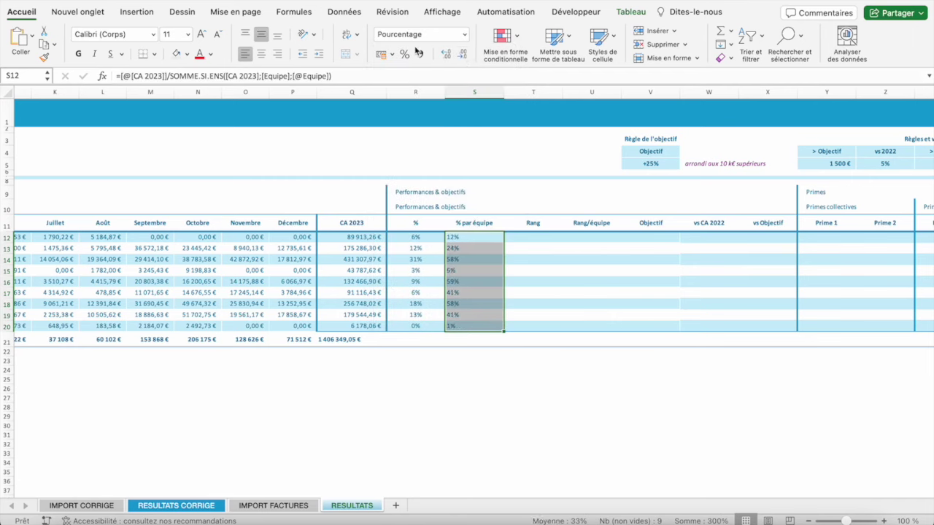
{"action": "left_click", "coordinate": [261, 54]}
- Add centred Somme totals under both percentage columns, giving 100% and 300%
{"action": "left_click", "coordinate": [419, 341]}
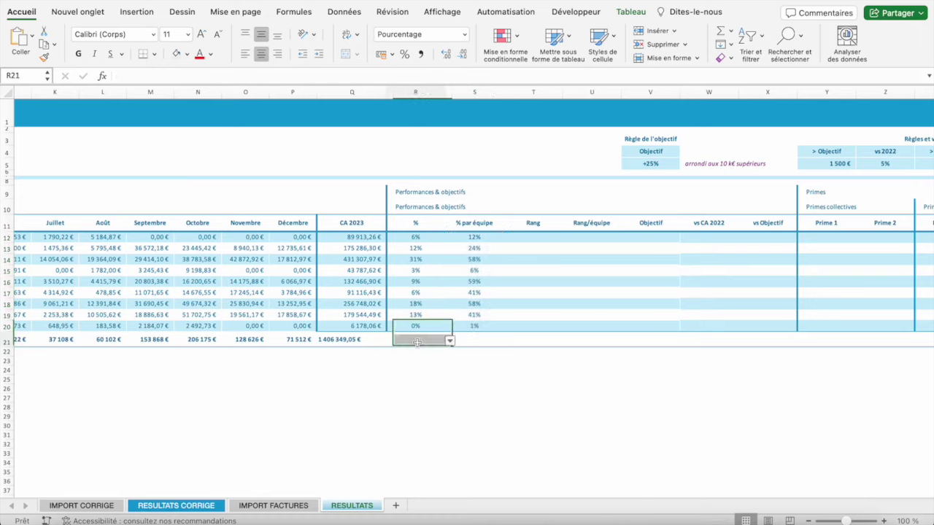
{"action": "left_click", "coordinate": [193, 506]}
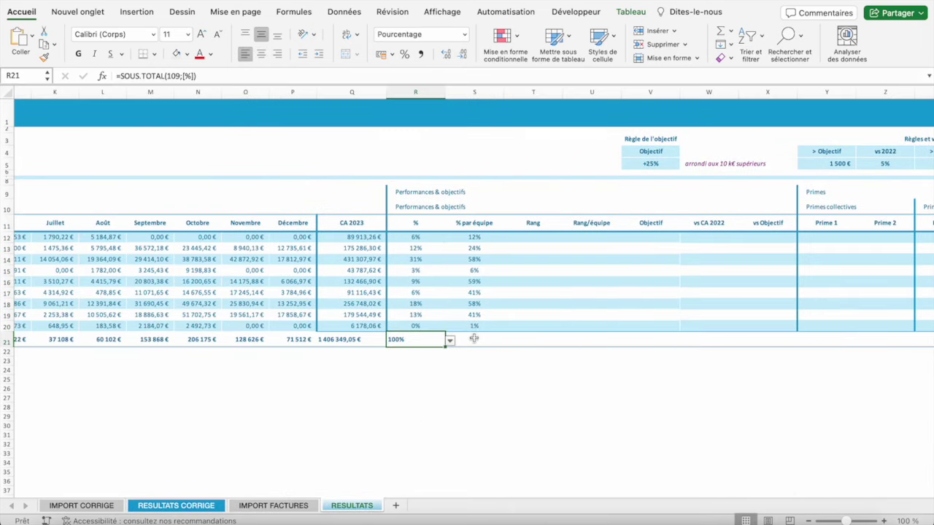
{"action": "left_click", "coordinate": [474, 340]}
{"action": "left_click", "coordinate": [509, 340]}
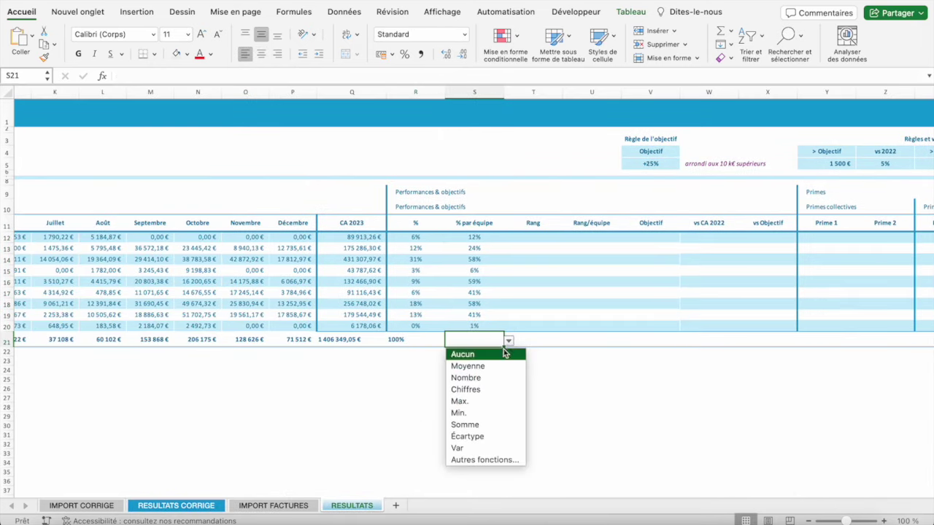
{"action": "left_click", "coordinate": [486, 425]}
{"action": "left_click", "coordinate": [417, 340]}
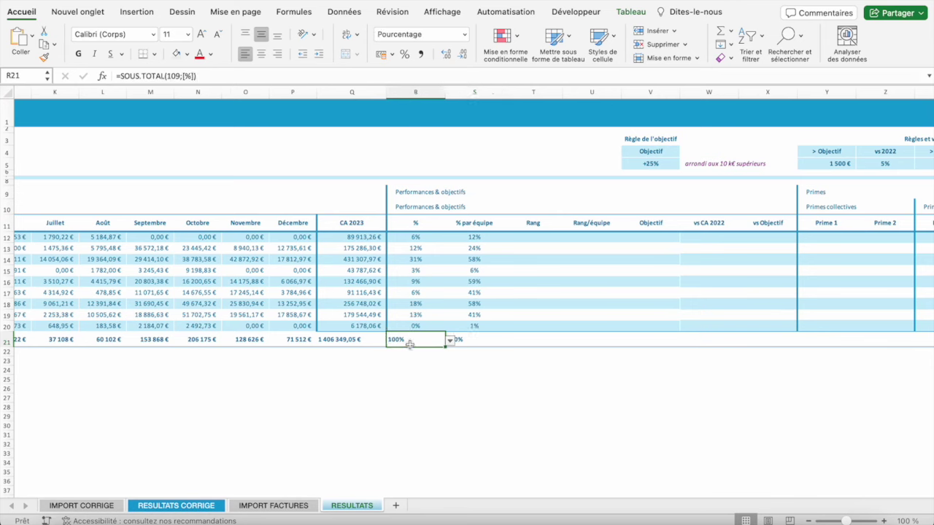
{"action": "left_click_drag", "start_coordinate": [421, 339], "coordinate": [453, 340]}
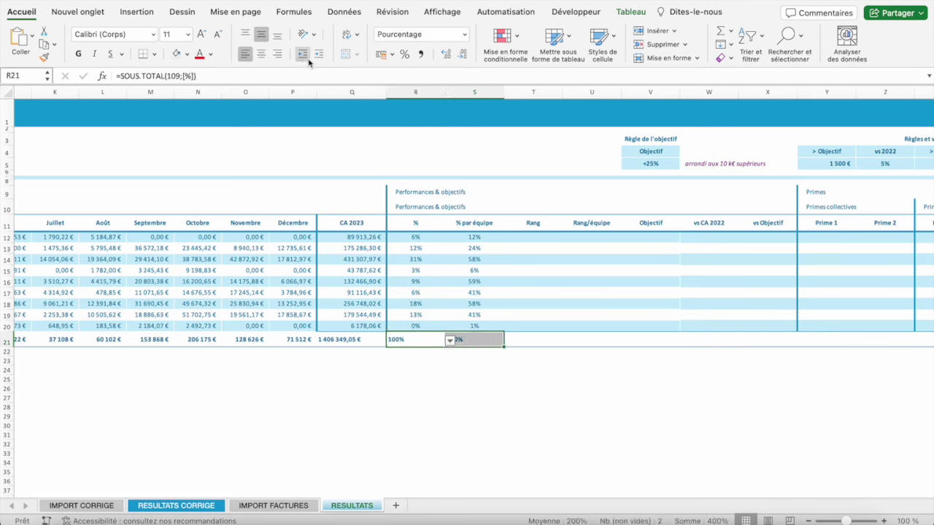
{"action": "left_click", "coordinate": [262, 55]}
{"action": "left_click", "coordinate": [531, 236]}
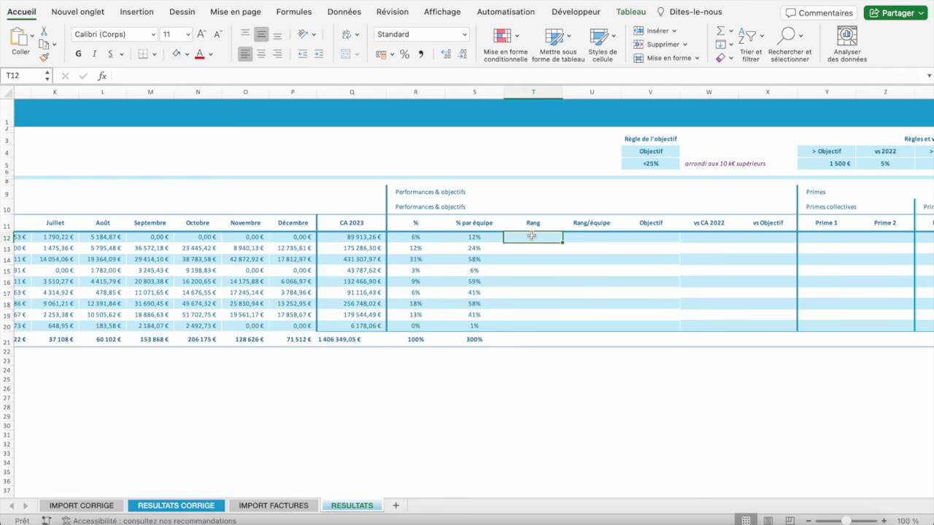
- Enter =RANG([@[CA 2023]];[CA 2023];0) in T12 to rank rows by CA 2023, descending
{"action": "type", "text": "=rang"}
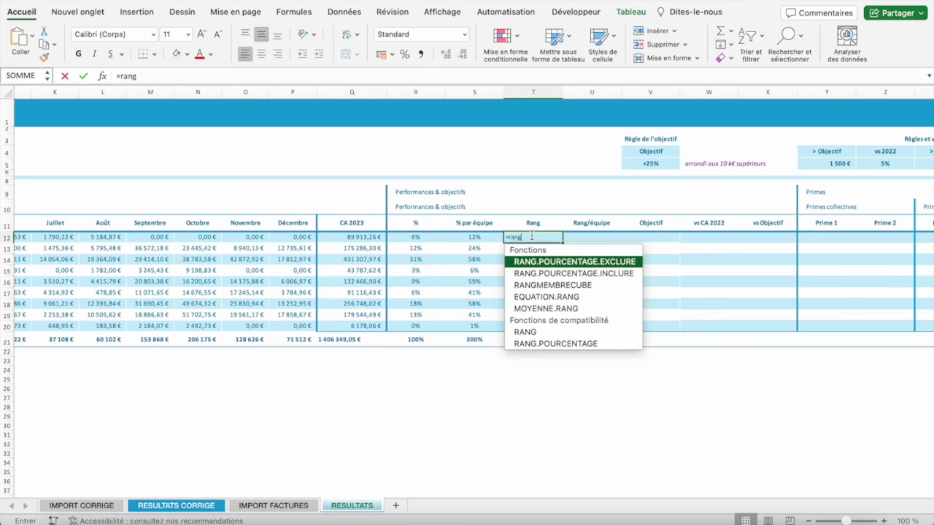
{"action": "key", "text": "Down"}
{"action": "key", "text": "Down"}
{"action": "key", "text": "Down"}
{"action": "key", "text": "Down"}
{"action": "key", "text": "Down"}
{"action": "key", "text": "Tab"}
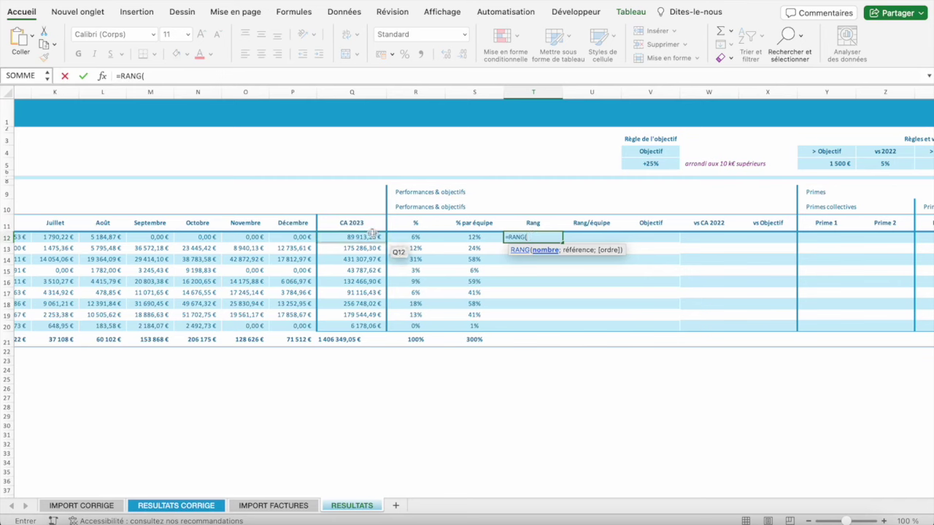
{"action": "left_click", "coordinate": [344, 235]}
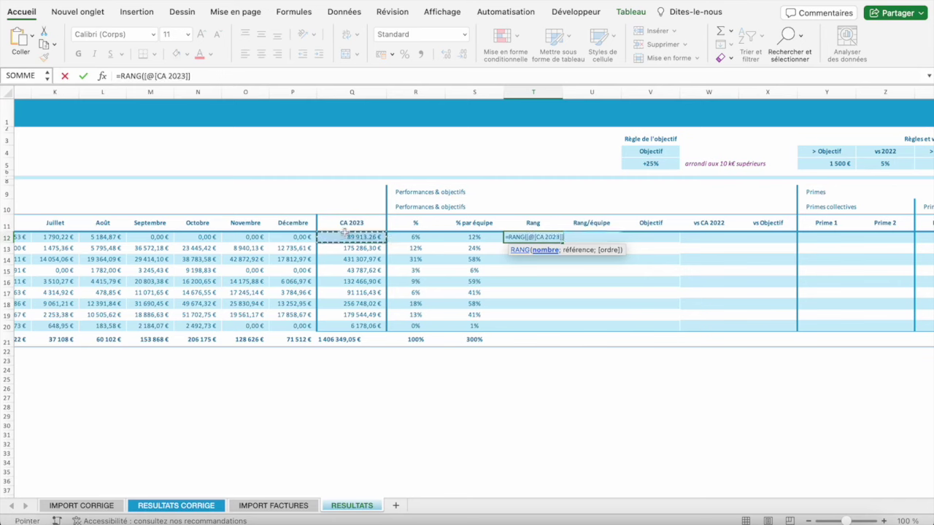
{"action": "type", "text": ";"}
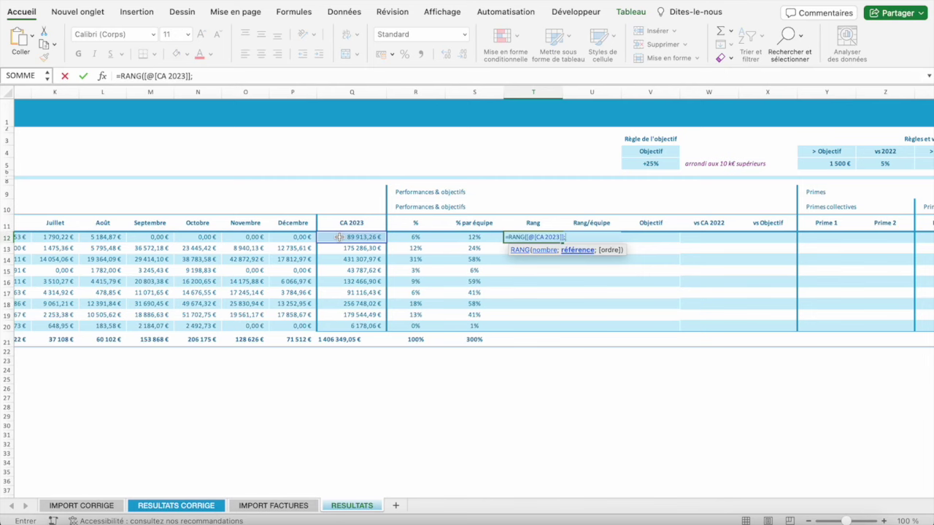
{"action": "left_click_drag", "start_coordinate": [339, 237], "coordinate": [350, 326]}
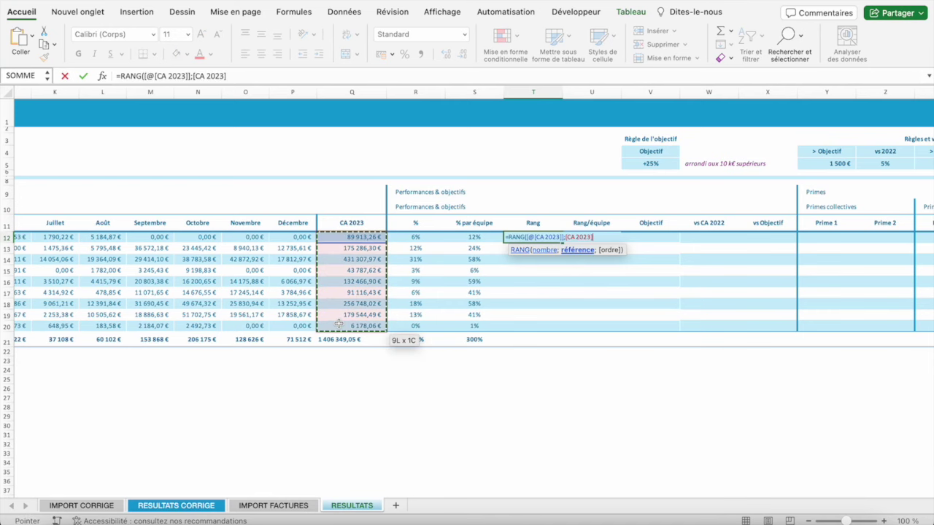
{"action": "type", "text": ";"}
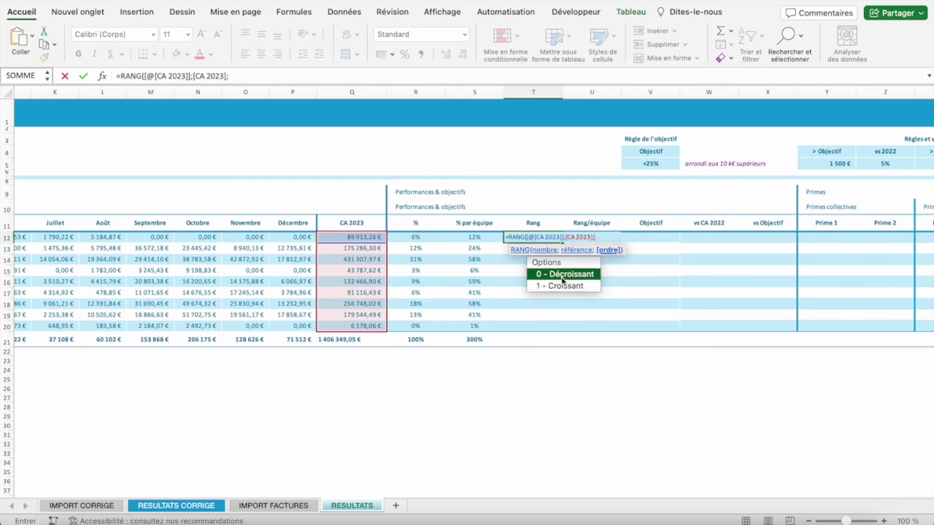
{"action": "double_click", "coordinate": [562, 277]}
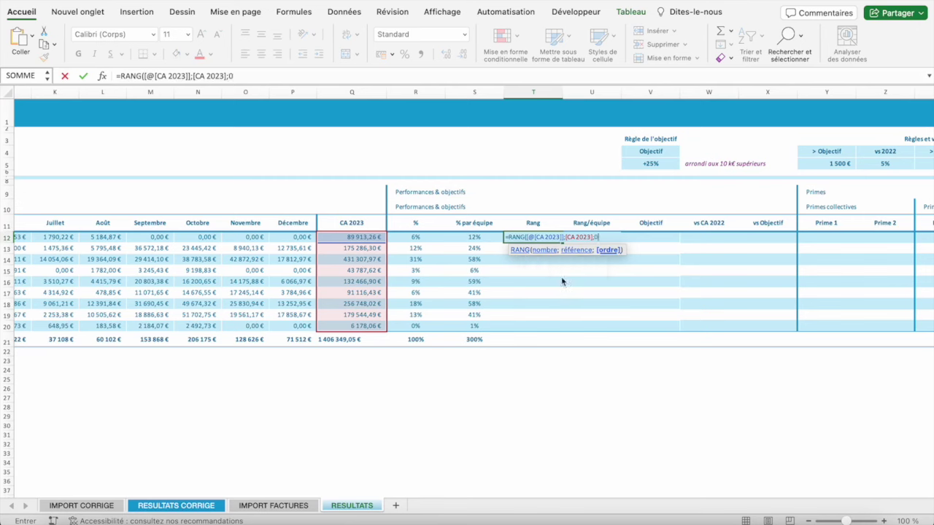
{"action": "type", "text": ")"}
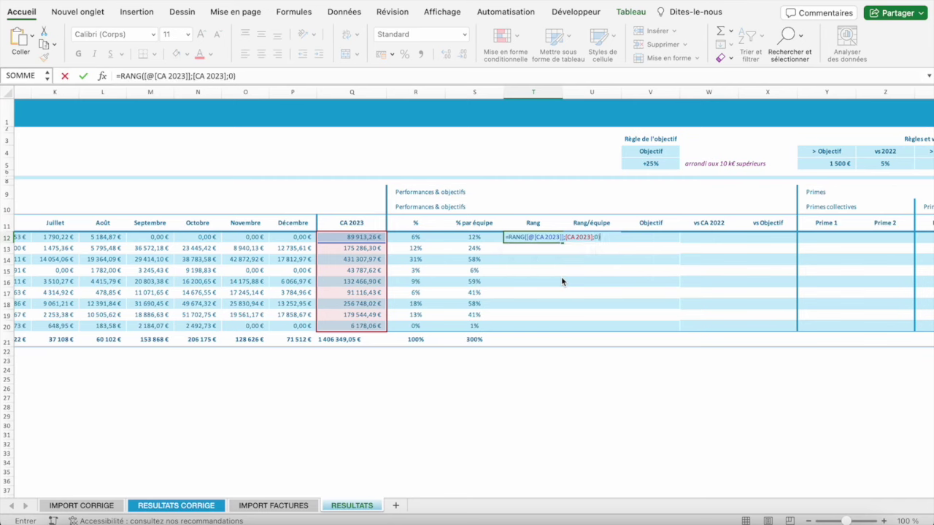
{"action": "key", "text": "Return"}
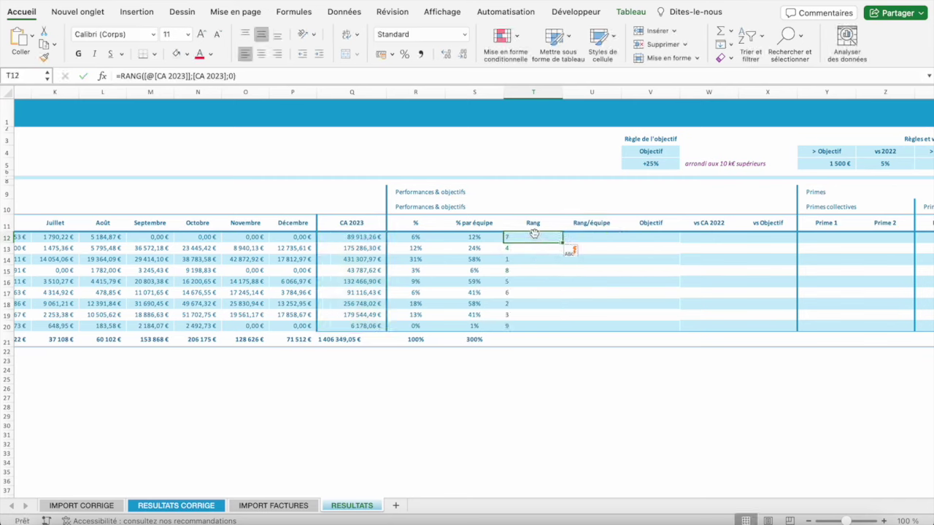
- Centre the Rang values in T12:T20
{"action": "left_click", "coordinate": [534, 233]}
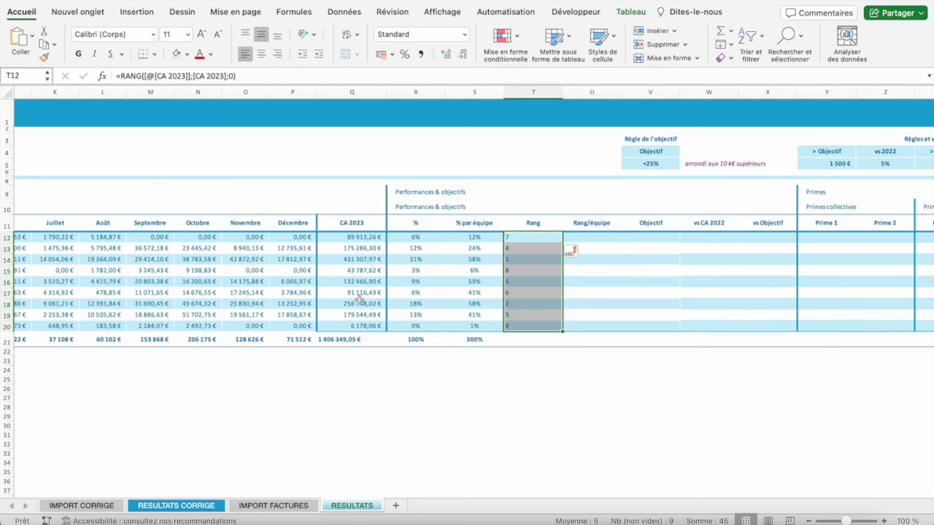
{"action": "left_click", "coordinate": [262, 54]}
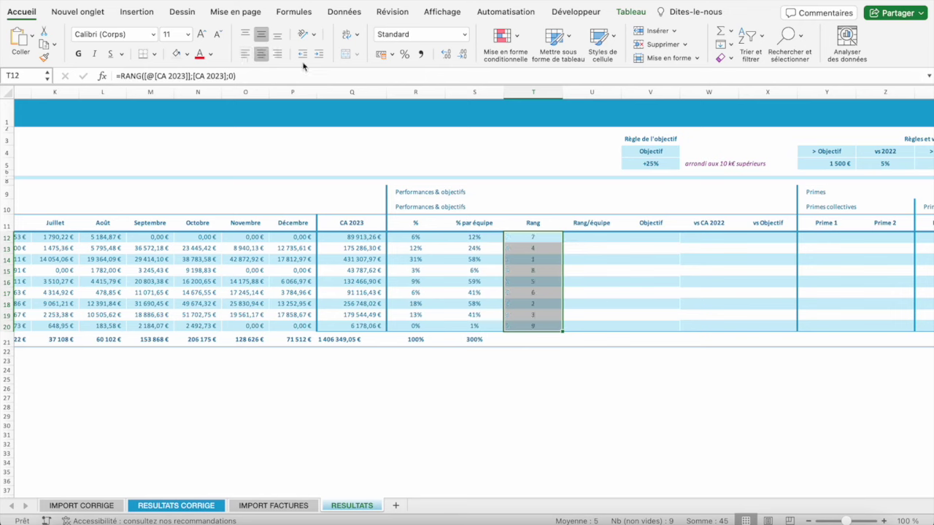
{"action": "left_click", "coordinate": [533, 239]}
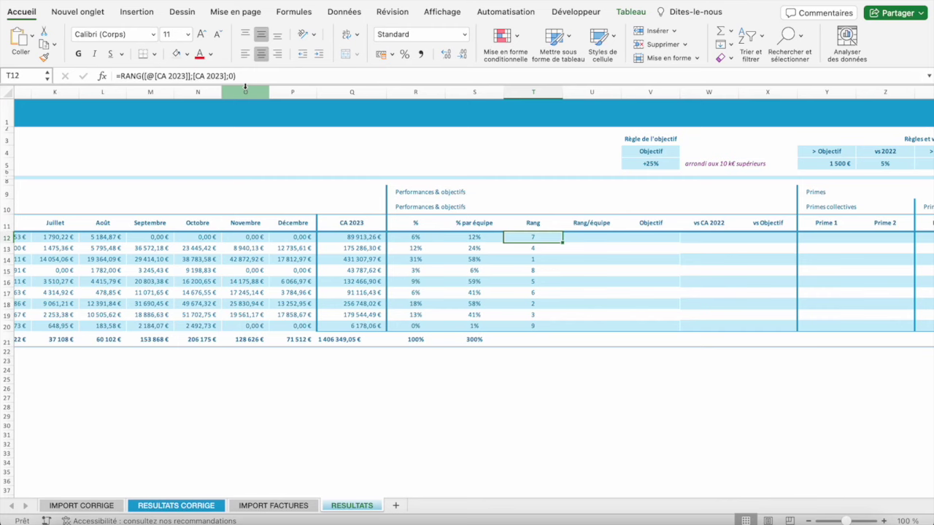
- Enter the Objectif formula in V12 as this row's CA 2022 × 125%
{"action": "key", "text": "Right"}
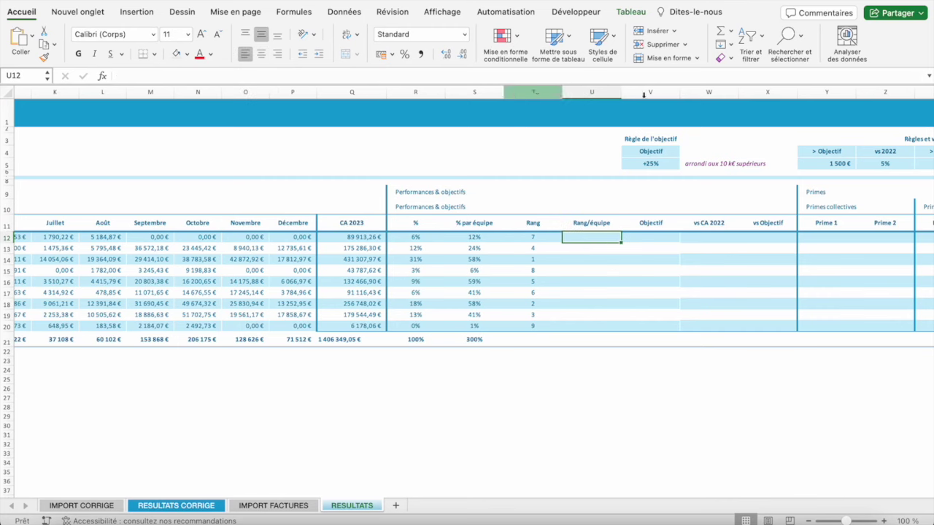
{"action": "key", "text": "Right"}
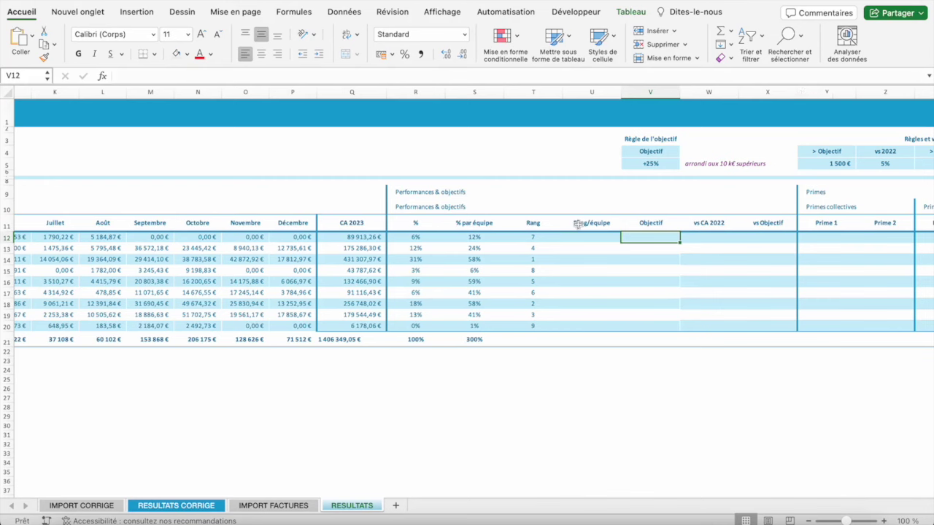
{"action": "type", "text": "="}
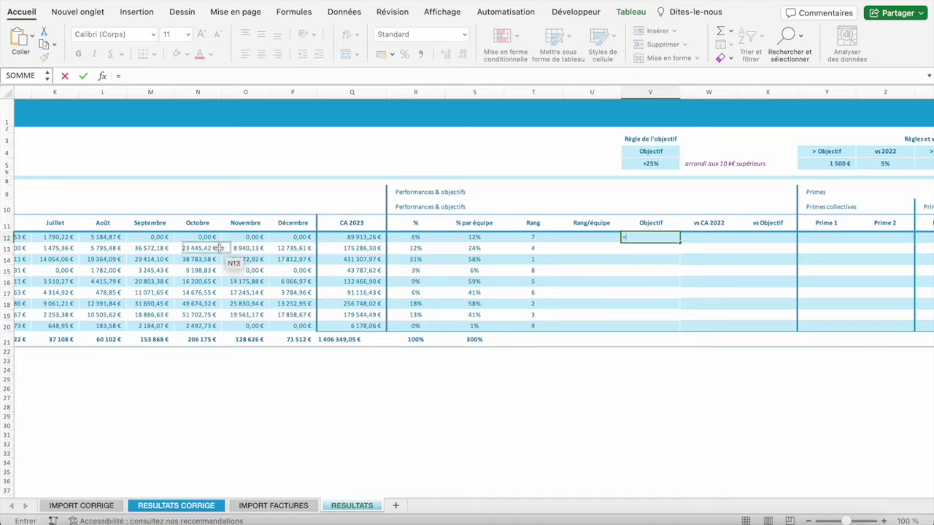
{"action": "scroll", "coordinate": [218, 248], "scroll_direction": "left", "scroll_amount": 10}
{"action": "left_click", "coordinate": [195, 238]}
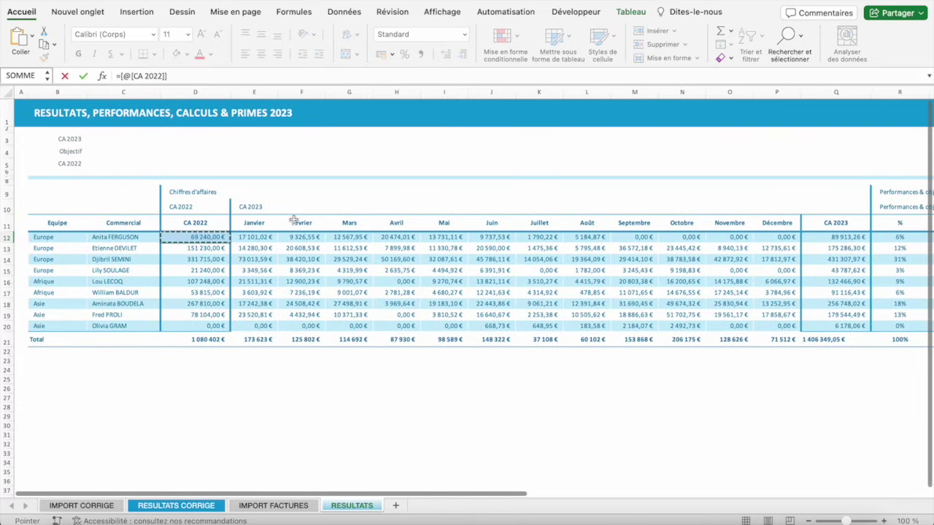
{"action": "type", "text": "*1"}
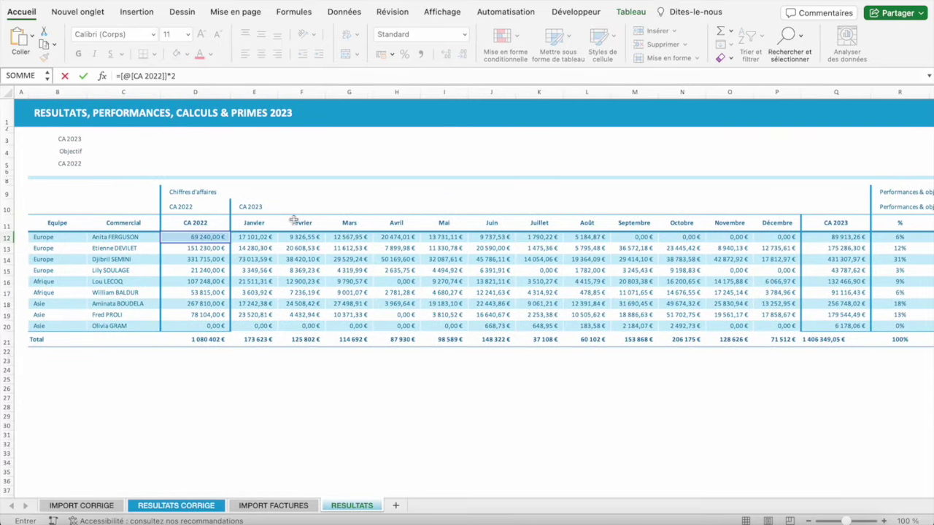
{"action": "type", "text": "25%"}
{"action": "key", "text": "Return"}
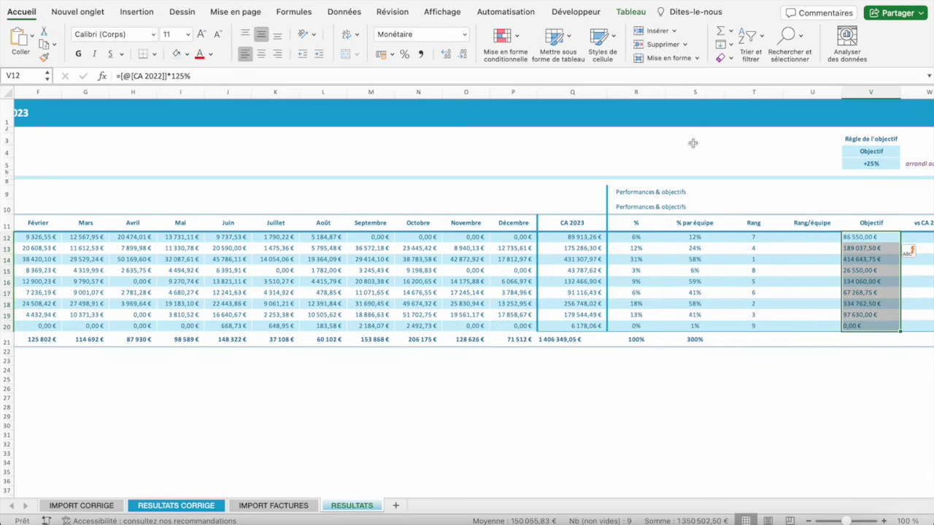
- Right-align the Objectif values and reduce them to zero decimal places
{"action": "left_click", "coordinate": [318, 55]}
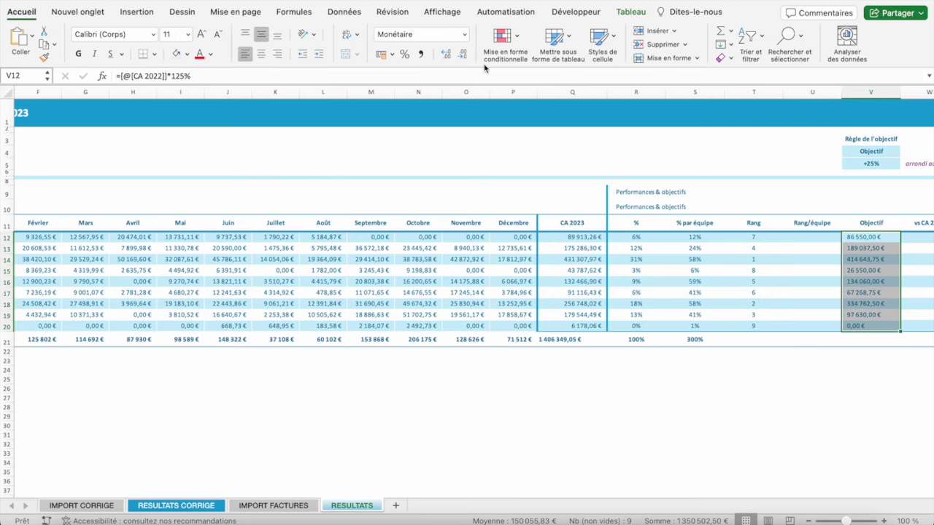
{"action": "left_click", "coordinate": [277, 53]}
{"action": "scroll", "coordinate": [355, 209], "scroll_direction": "right", "scroll_amount": 5}
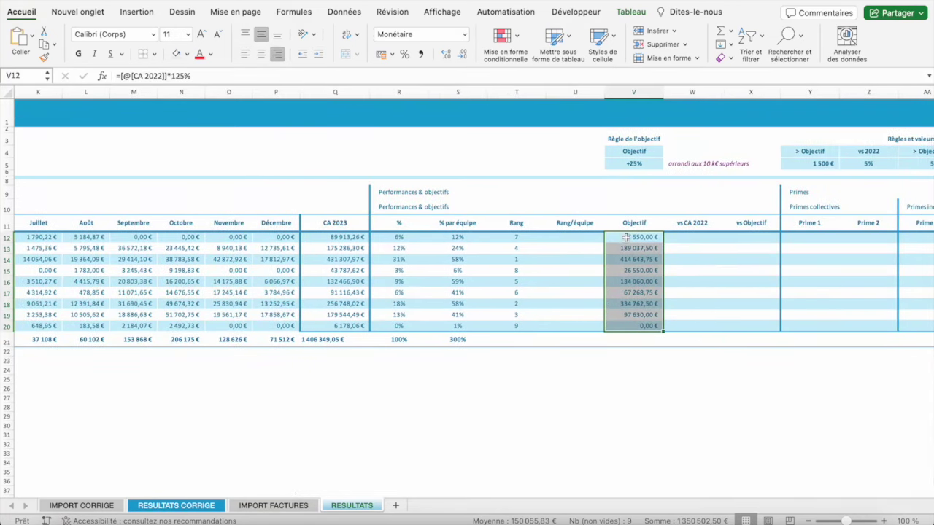
{"action": "left_click", "coordinate": [462, 54]}
{"action": "left_click", "coordinate": [462, 54]}
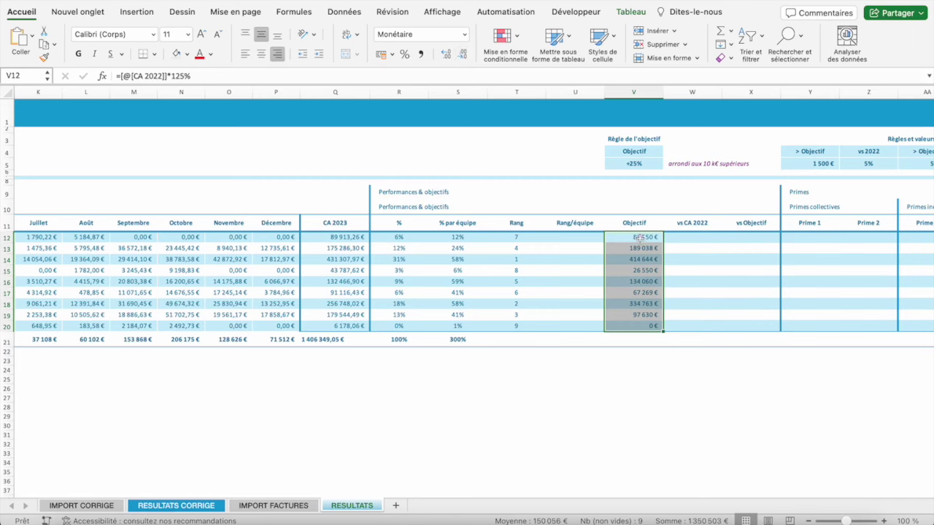
- Wrap the Objectif formula in PLAFOND(...;10000) to round each objective up to 10 000 €
{"action": "left_click", "coordinate": [120, 76]}
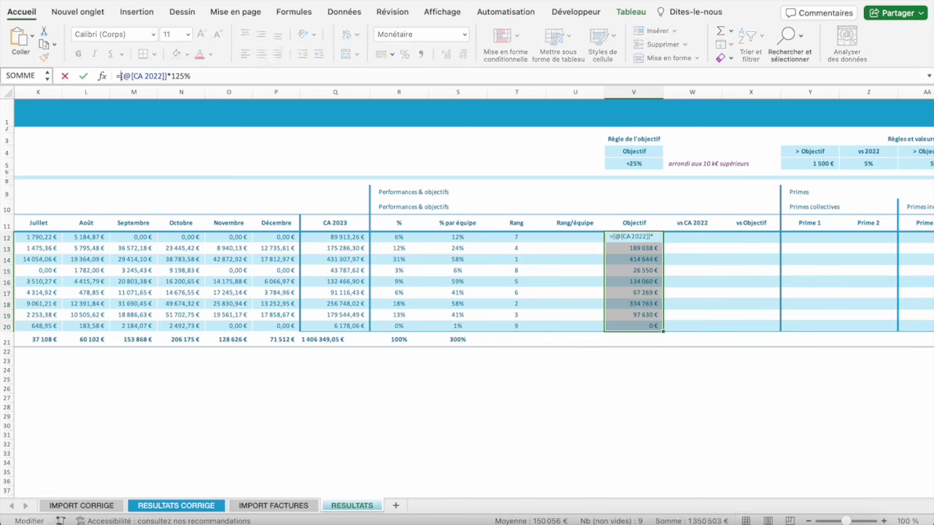
{"action": "type", "text": "plafond"}
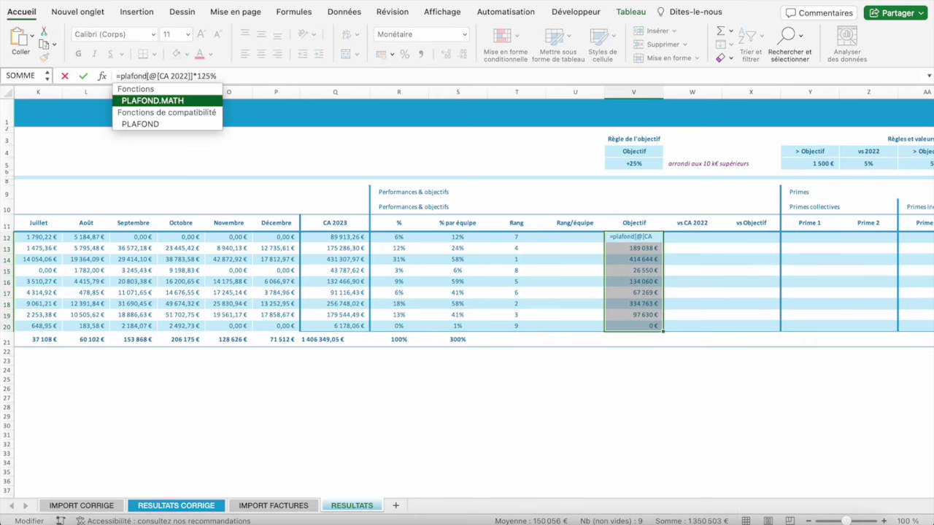
{"action": "type", "text": "("}
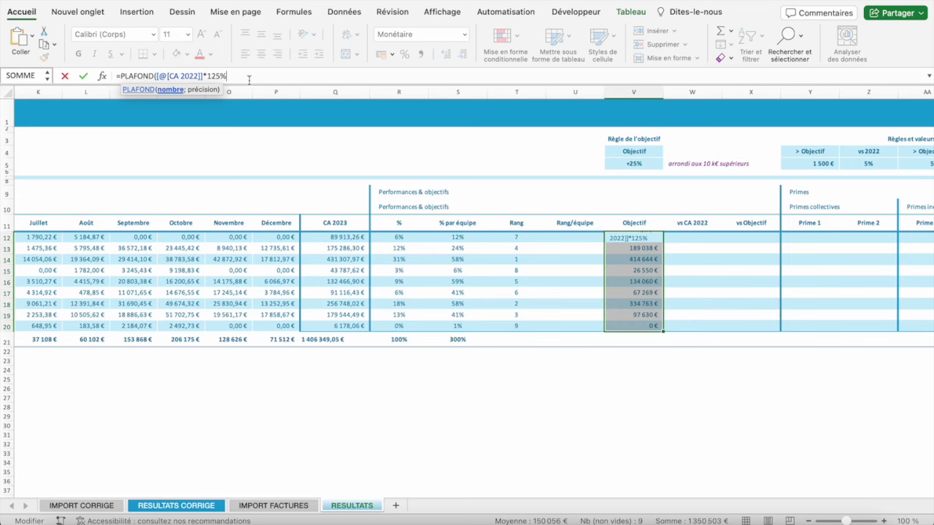
{"action": "type", "text": ";"}
{"action": "left_click_drag", "start_coordinate": [156, 75], "coordinate": [227, 77]}
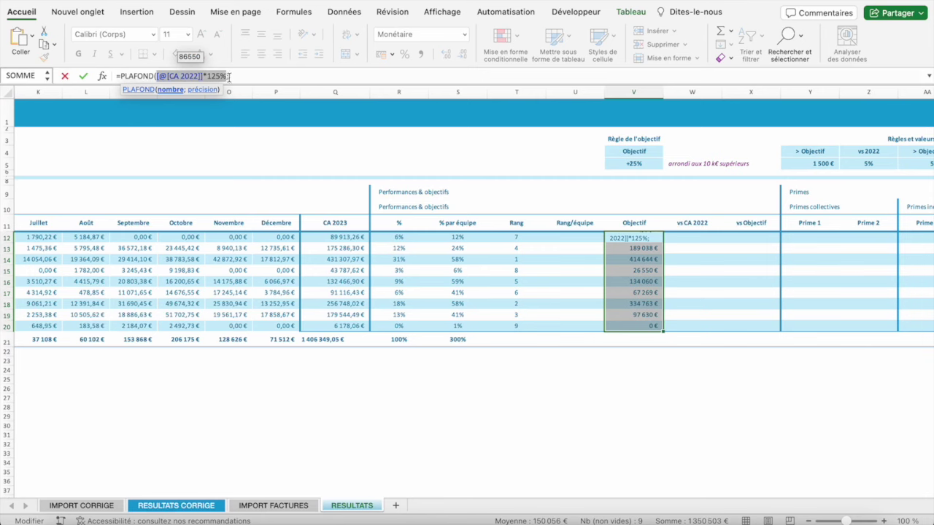
{"action": "left_click", "coordinate": [230, 76]}
{"action": "type", "text": "10000"}
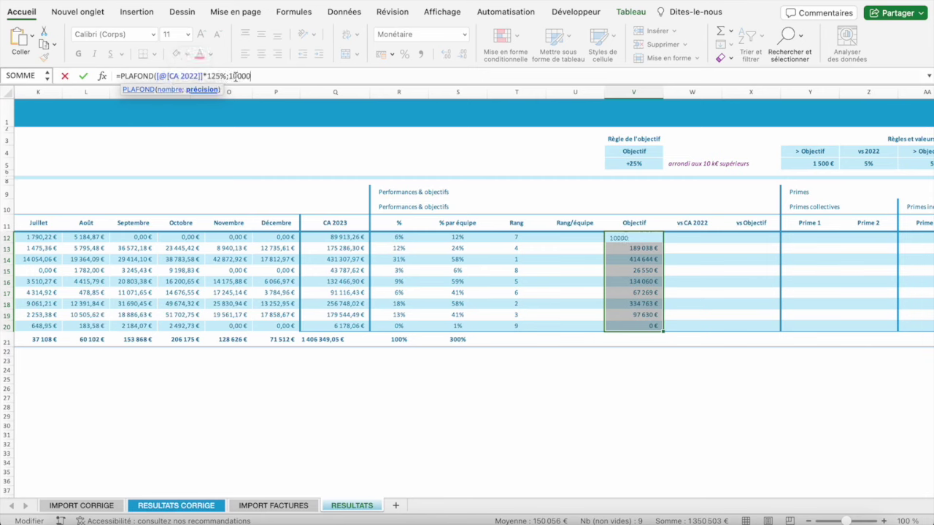
{"action": "type", "text": ")"}
{"action": "key", "text": "Return"}
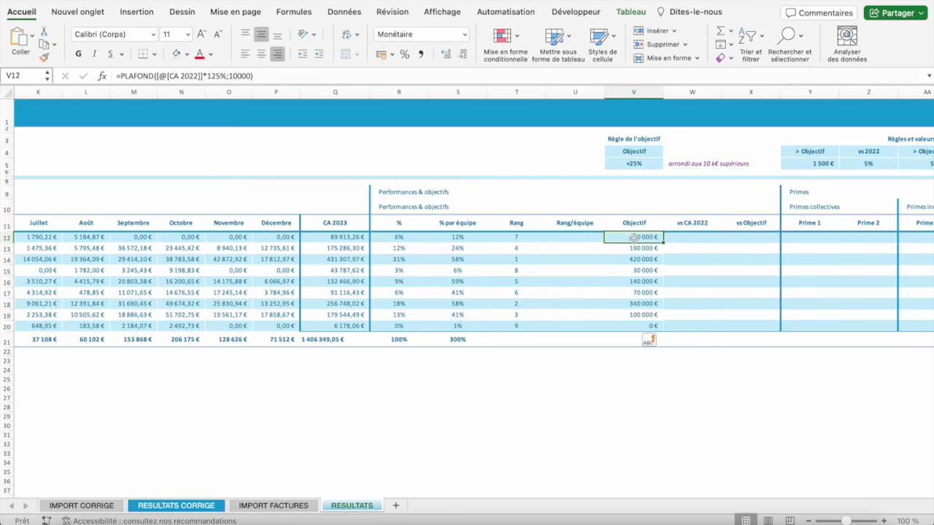
{"action": "left_click", "coordinate": [624, 248]}
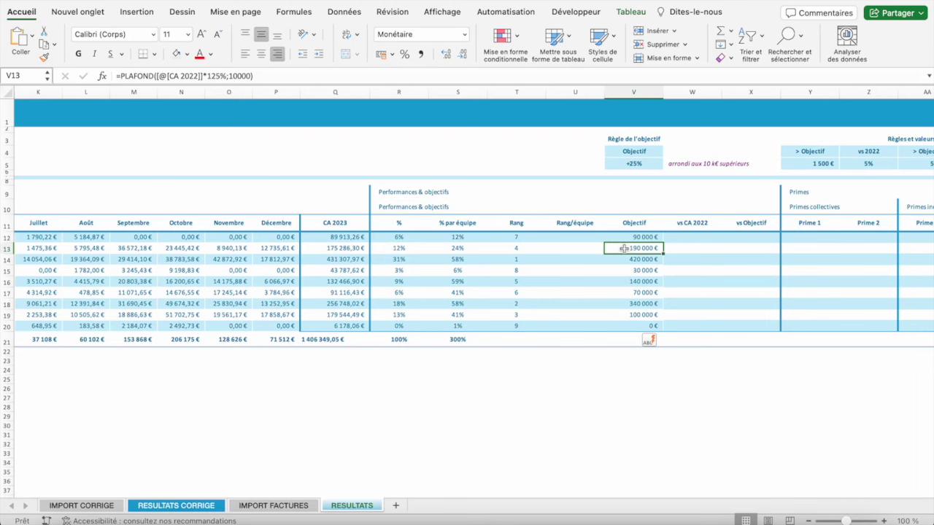
{"action": "key", "text": "Up"}
{"action": "key", "text": "Right"}
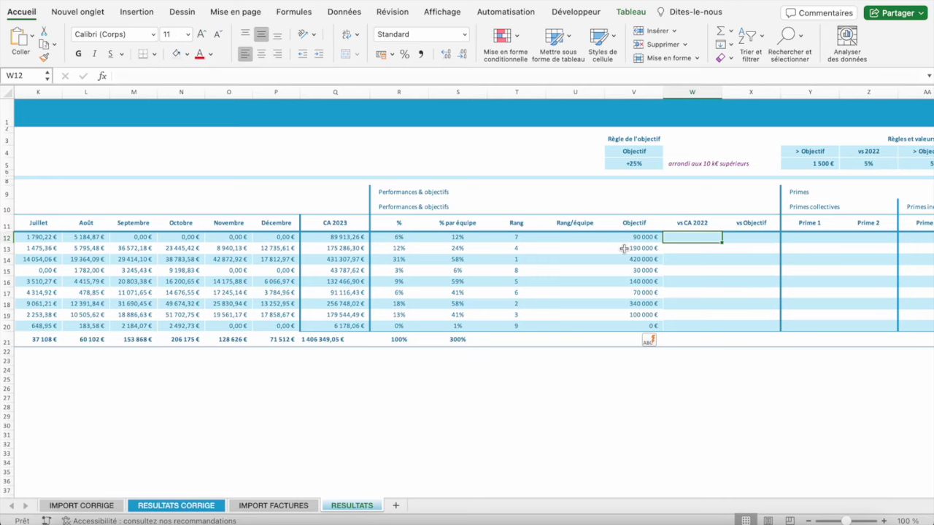
- Fill vs CA 2022 with =[@[CA 2023]]-[@[CA 2022]], right-aligned
{"action": "type", "text": "="}
{"action": "key", "text": "Left"}
{"action": "key", "text": "Left"}
{"action": "key", "text": "Left"}
{"action": "key", "text": "Left"}
{"action": "key", "text": "Left"}
{"action": "key", "text": "Left"}
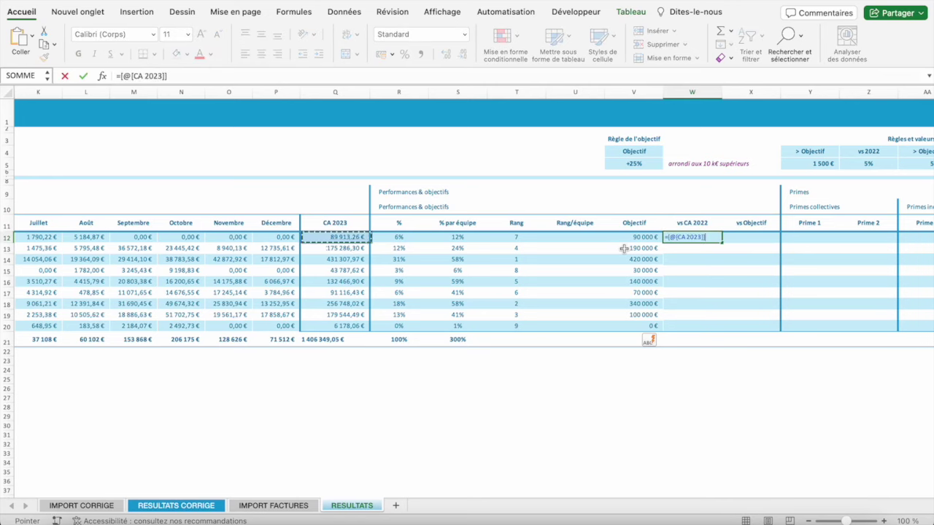
{"action": "type", "text": "-"}
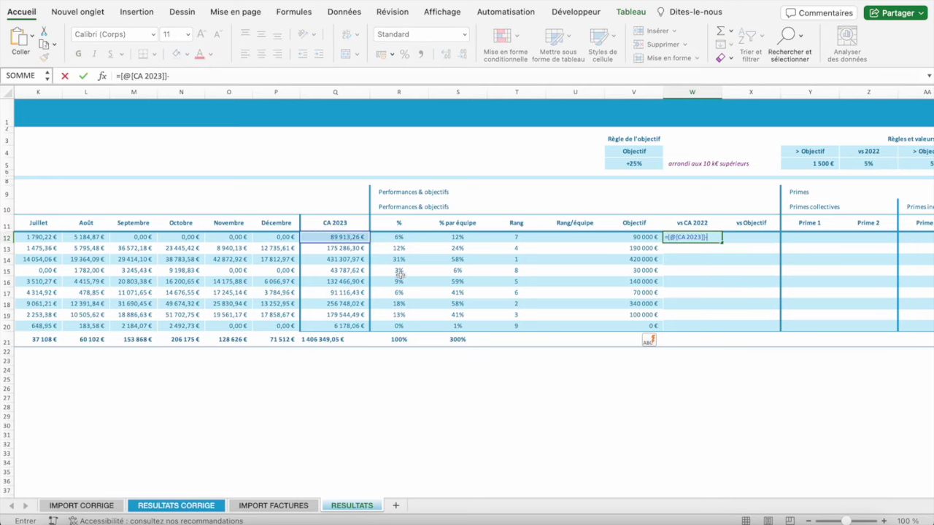
{"action": "scroll", "coordinate": [274, 244], "scroll_direction": "left", "scroll_amount": 10}
{"action": "left_click", "coordinate": [210, 239]}
{"action": "key", "text": "Return"}
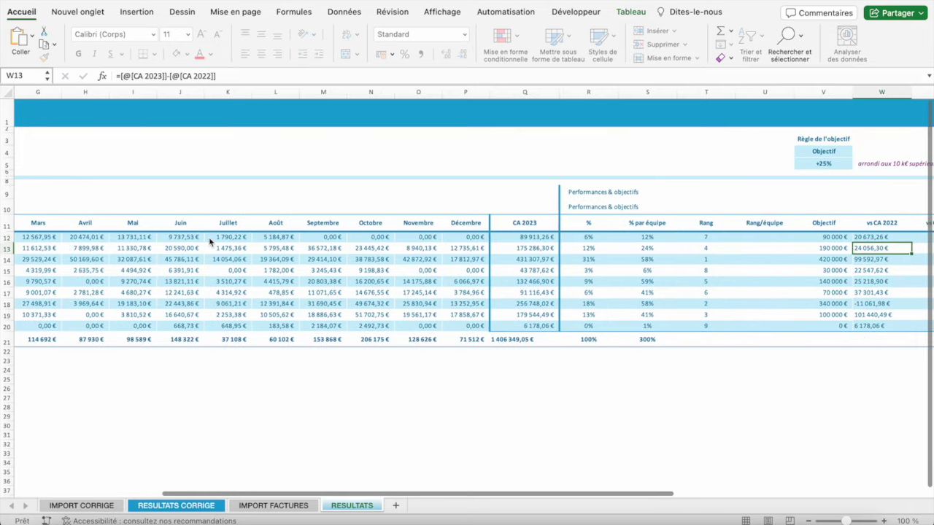
{"action": "key", "text": "ctrl+shift+Down"}
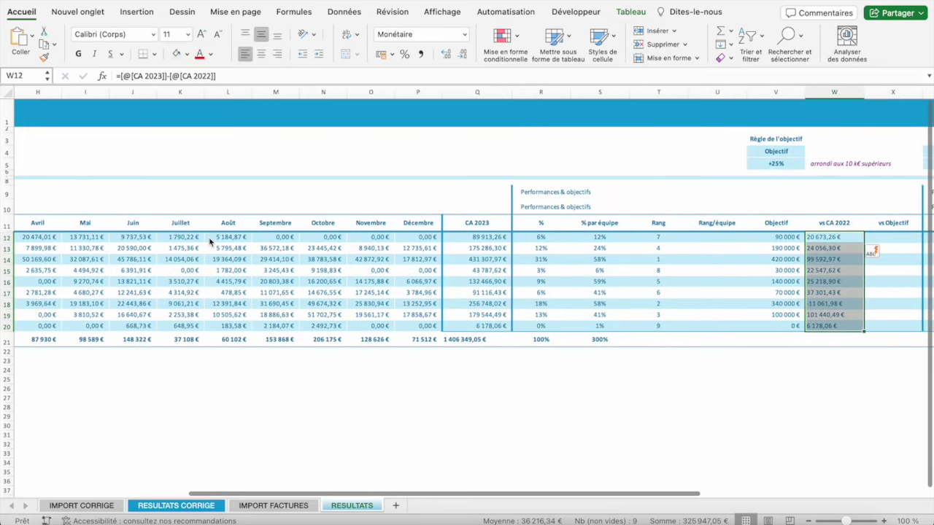
{"action": "left_click", "coordinate": [277, 54]}
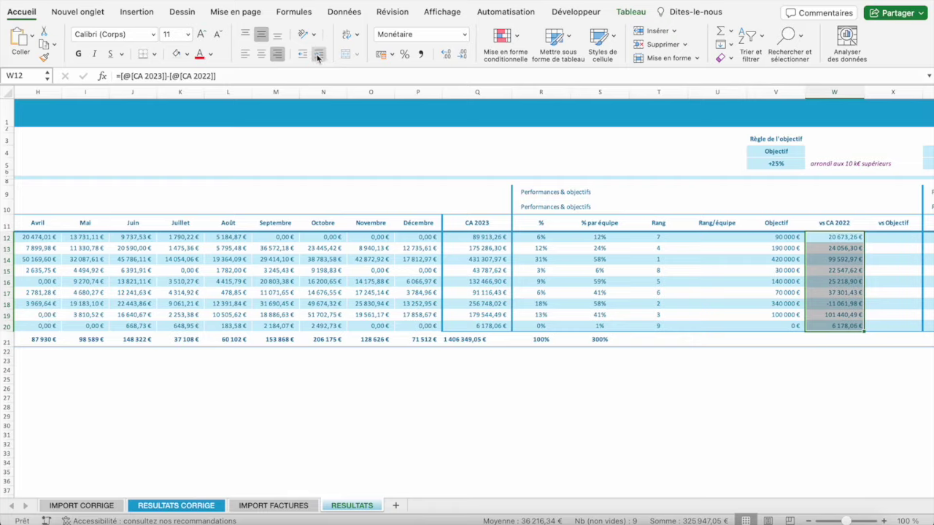
{"action": "scroll", "coordinate": [575, 208], "scroll_direction": "right", "scroll_amount": 10}
{"action": "left_click", "coordinate": [365, 239]}
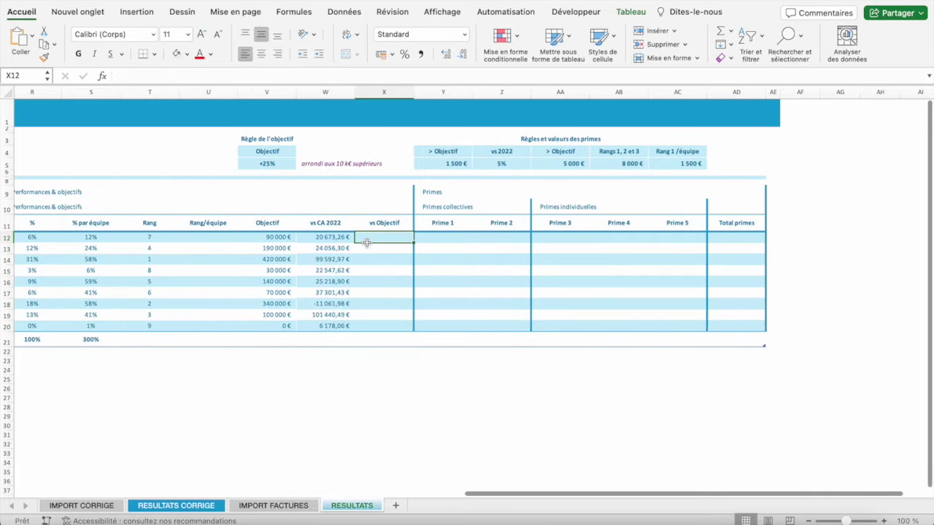
{"action": "type", "text": "="}
{"action": "key", "text": "Left"}
{"action": "key", "text": "Left"}
{"action": "key", "text": "Left"}
{"action": "key", "text": "Left"}
{"action": "key", "text": "Left"}
{"action": "key", "text": "Left"}
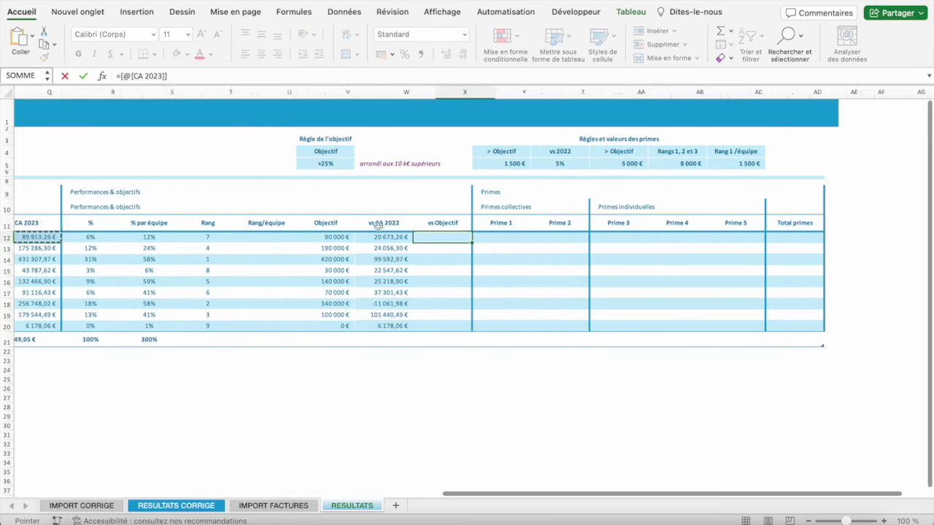
{"action": "type", "text": "-"}
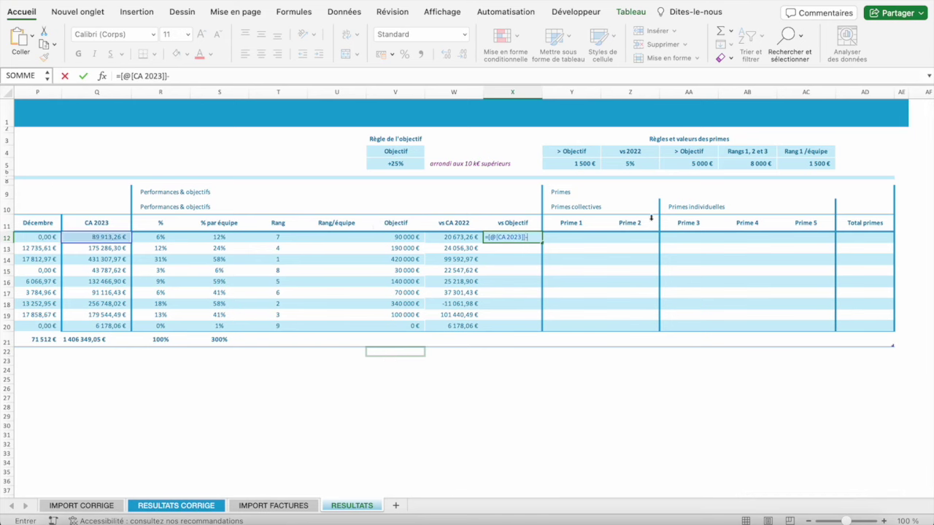
{"action": "left_click", "coordinate": [406, 237]}
{"action": "key", "text": "Return"}
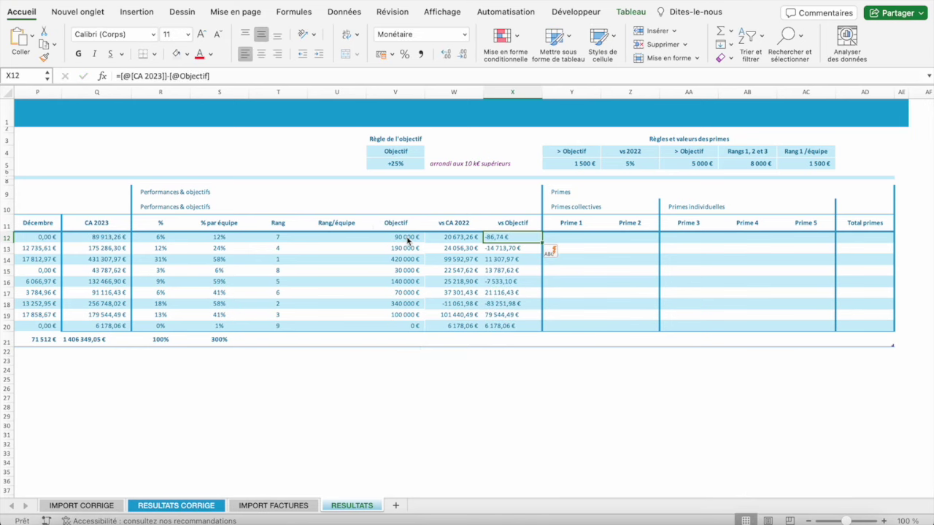
{"action": "left_click", "coordinate": [277, 53]}
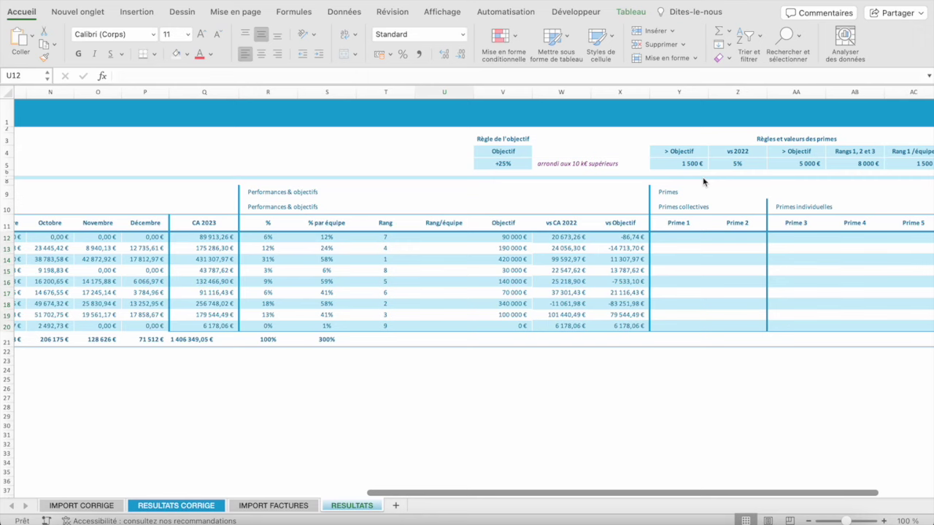
{"action": "left_click", "coordinate": [443, 237]}
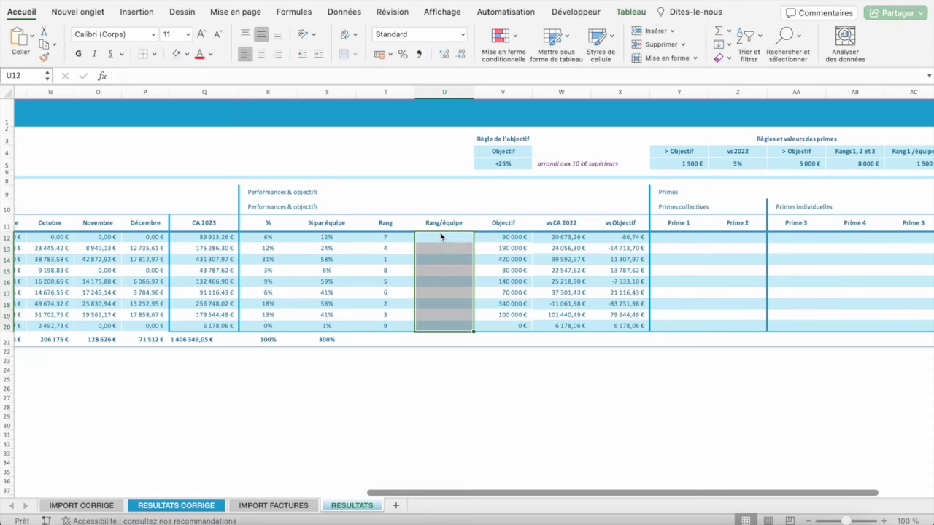
{"action": "left_click", "coordinate": [442, 239]}
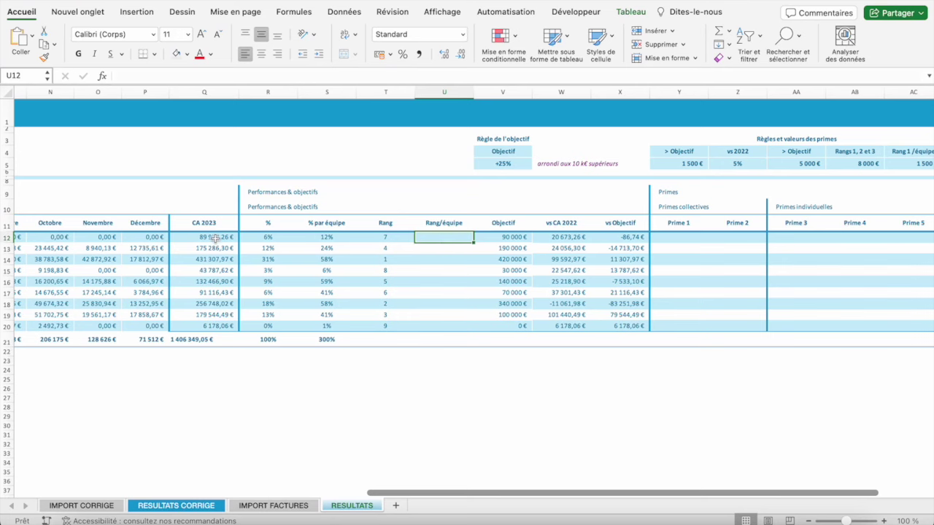
{"action": "scroll", "coordinate": [211, 239], "scroll_direction": "left", "scroll_amount": 10}
{"action": "scroll", "coordinate": [181, 242], "scroll_direction": "right", "scroll_amount": 10}
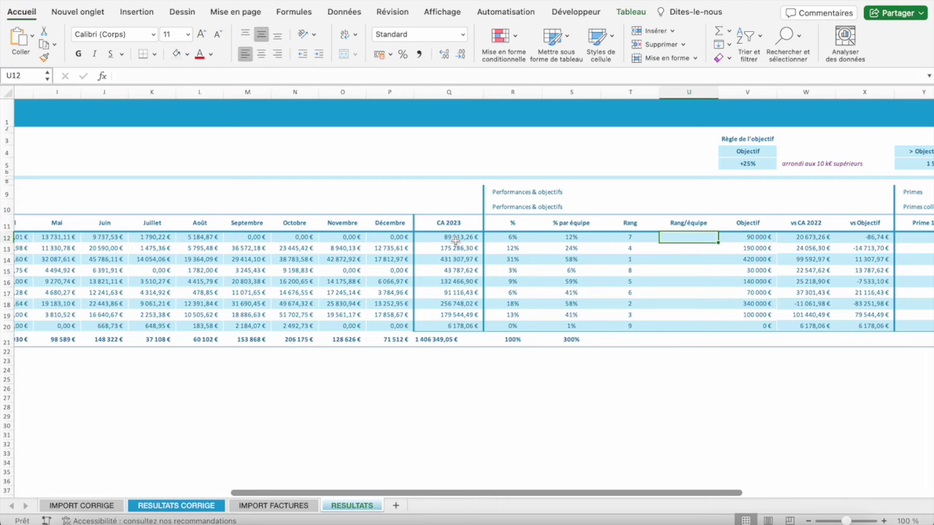
{"action": "left_click", "coordinate": [455, 238]}
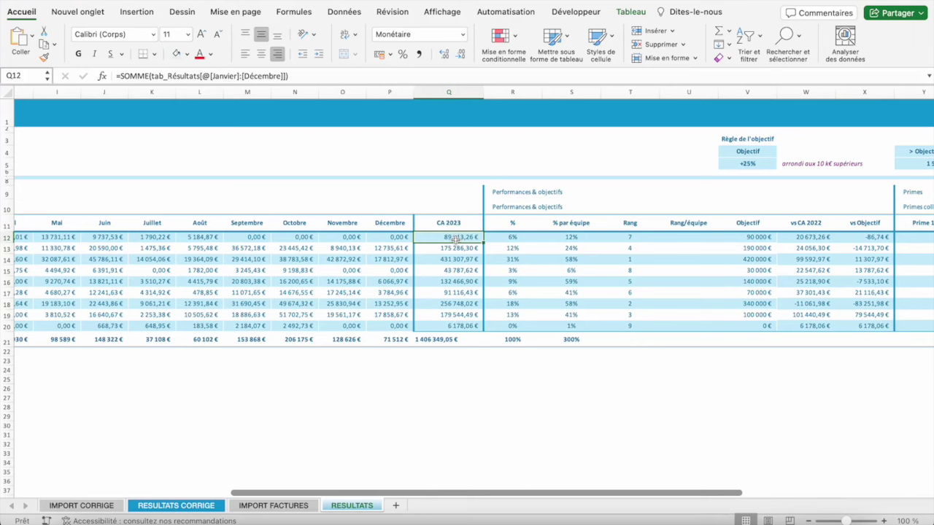
- Start an NB.SI.ENS formula in U12 matching the Equipe column to this row's team
{"action": "left_click", "coordinate": [691, 238]}
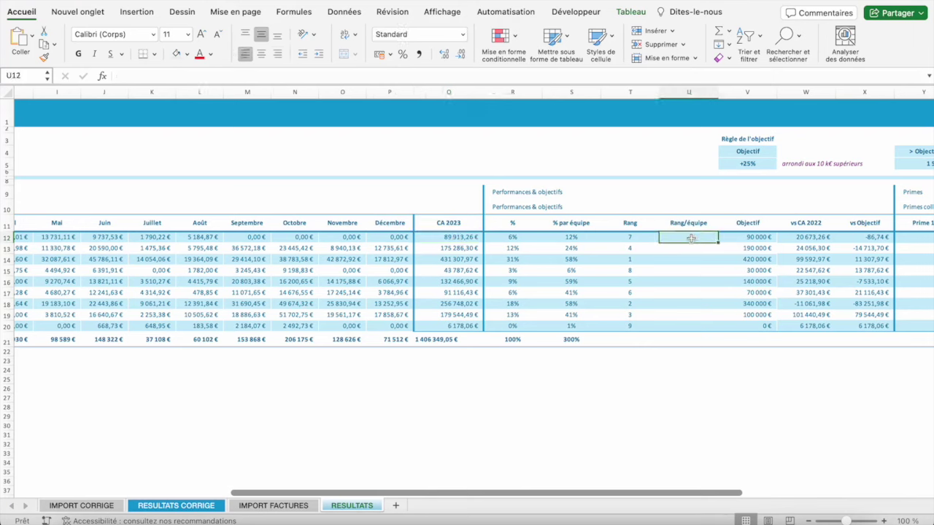
{"action": "type", "text": "=NB"}
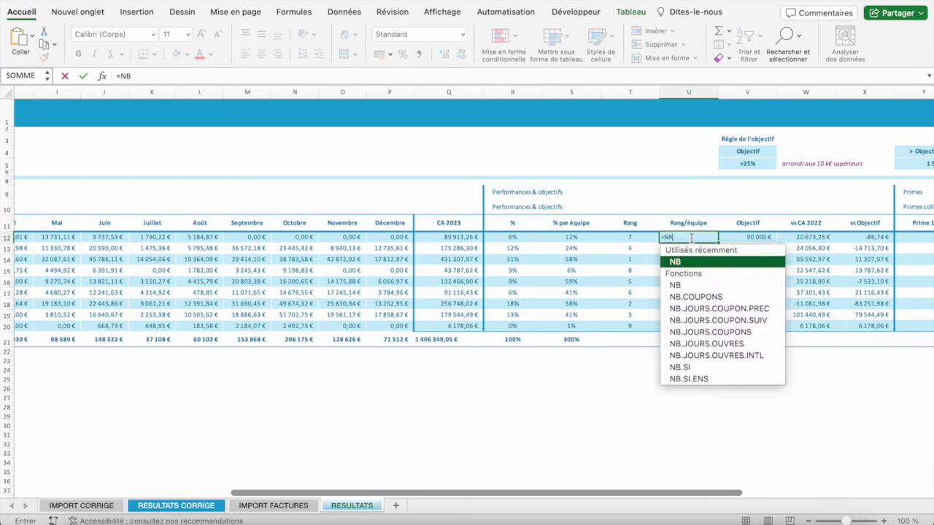
{"action": "type", "text": ".SI"}
{"action": "double_click", "coordinate": [688, 274]}
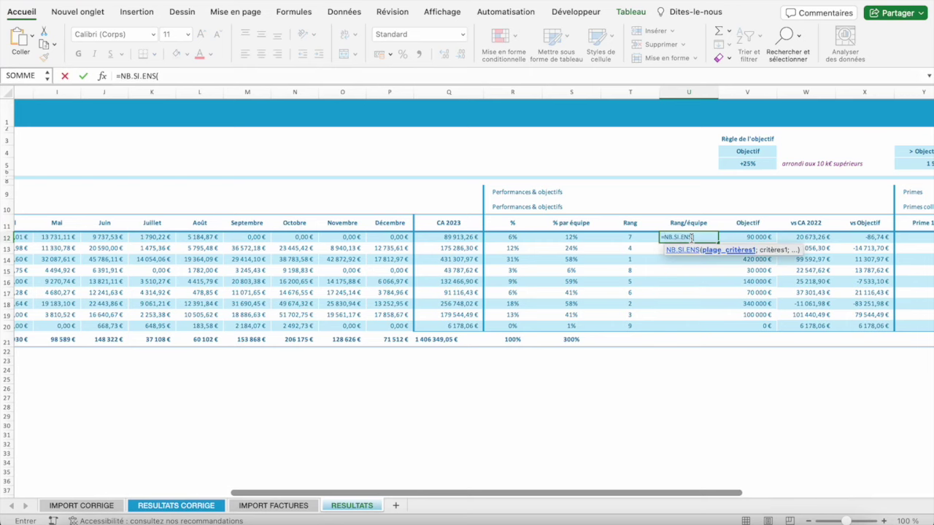
{"action": "scroll", "coordinate": [453, 292], "scroll_direction": "left", "scroll_amount": 10}
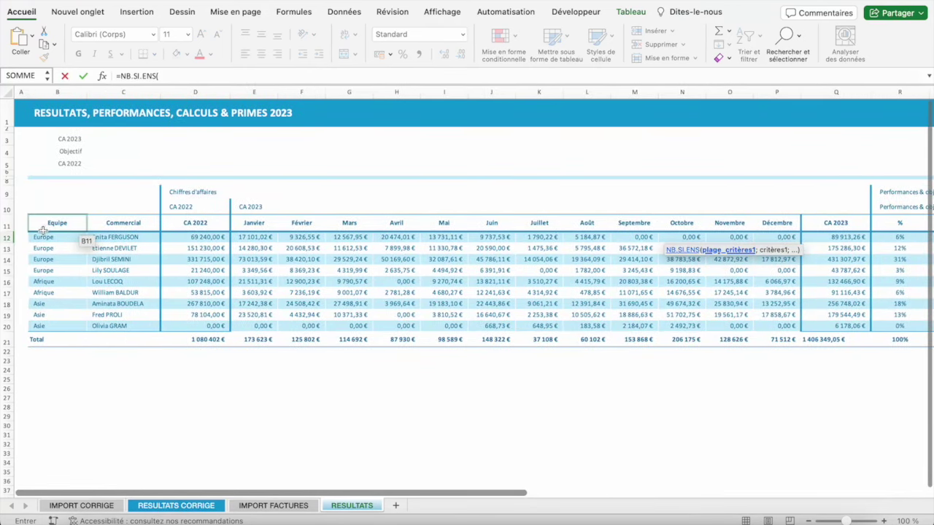
{"action": "left_click_drag", "start_coordinate": [40, 237], "coordinate": [39, 324]}
{"action": "type", "text": ";"}
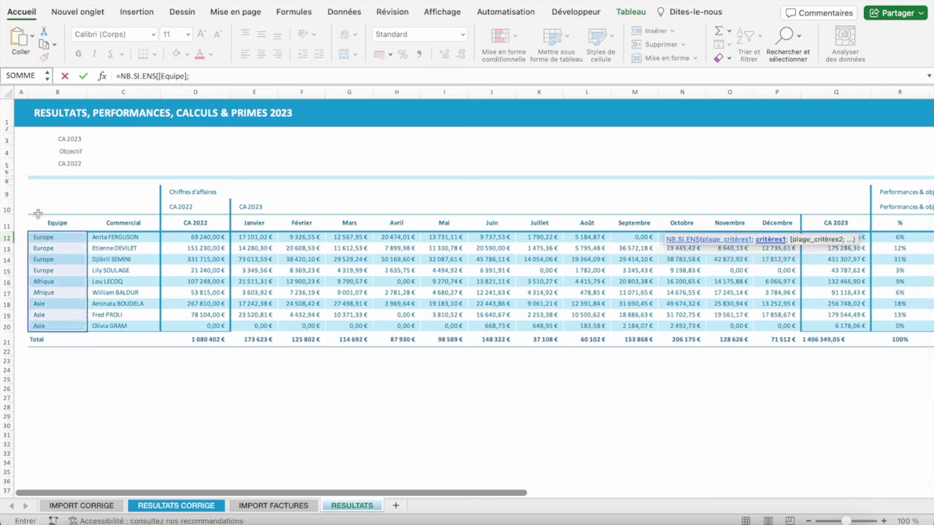
{"action": "left_click", "coordinate": [53, 236]}
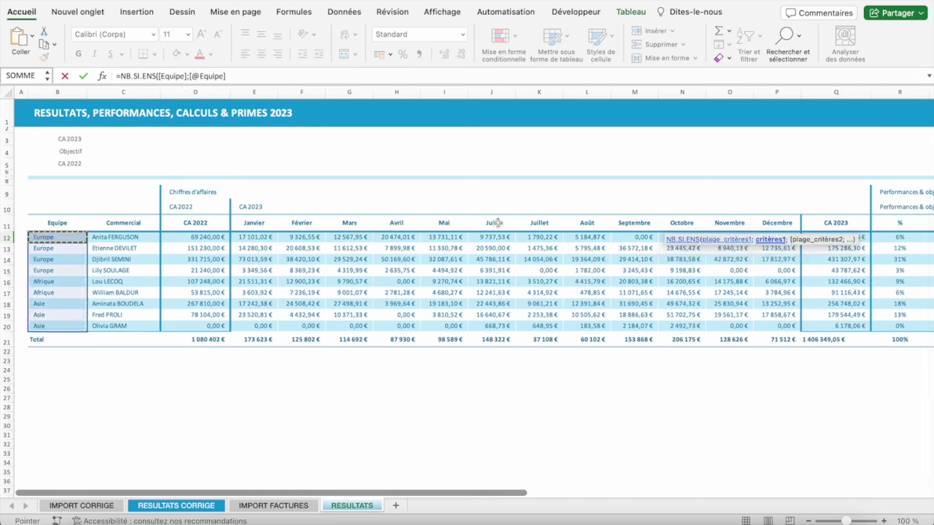
- Add the CA 2023 criterion ">="&[@[CA 2023]] and confirm the count formula
{"action": "scroll", "coordinate": [496, 221], "scroll_direction": "right", "scroll_amount": 15}
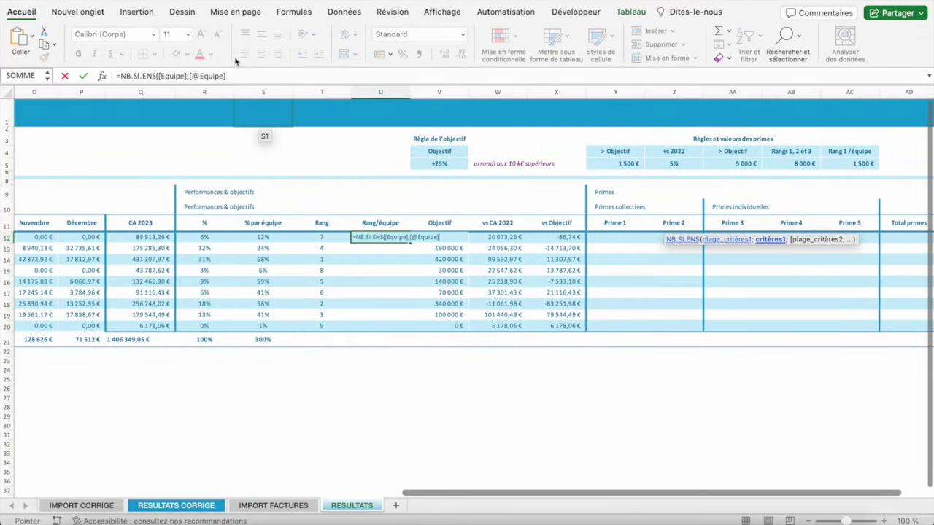
{"action": "type", "text": ";[CA 2023"}
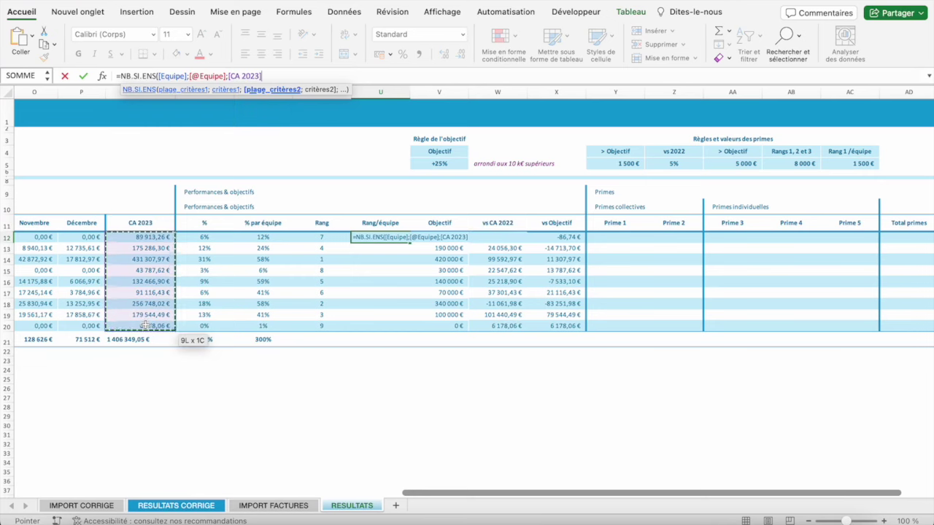
{"action": "left_click_drag", "start_coordinate": [145, 238], "coordinate": [131, 326]}
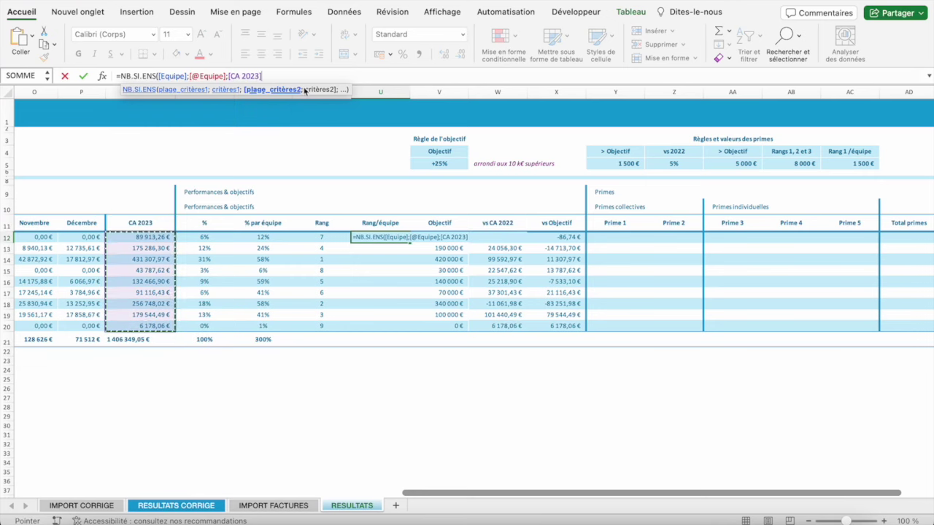
{"action": "type", "text": ";"}
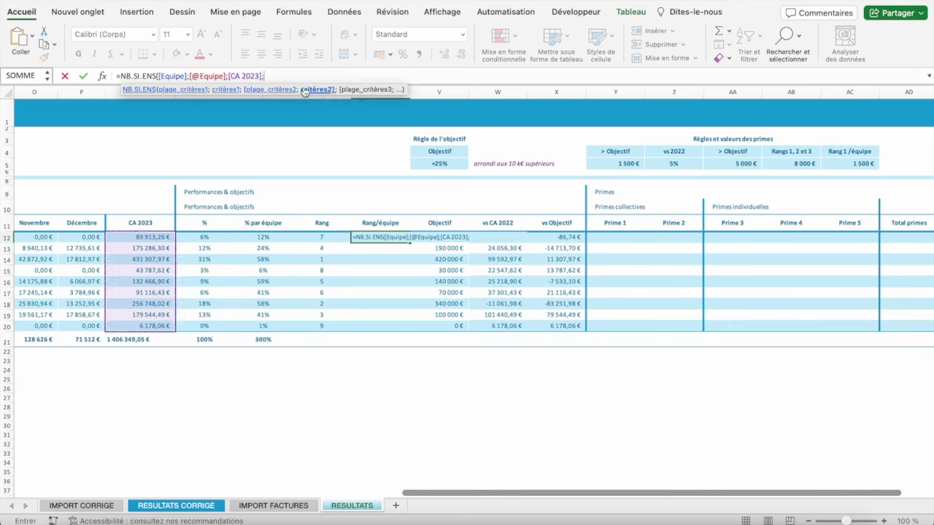
{"action": "type", "text": "\""}
{"action": "type", "text": ">"}
{"action": "type", "text": "=\""}
{"action": "type", "text": "&"}
{"action": "left_click", "coordinate": [142, 237]}
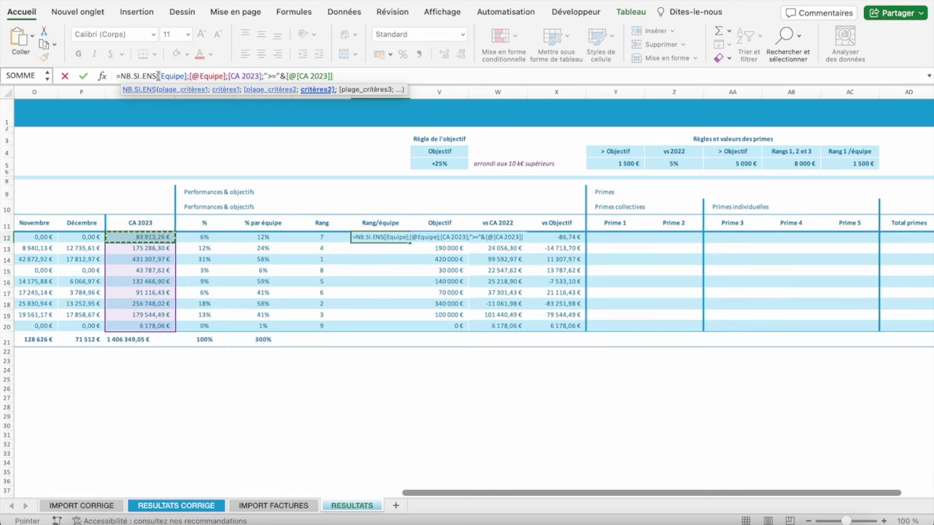
{"action": "left_click_drag", "start_coordinate": [158, 76], "coordinate": [225, 76]}
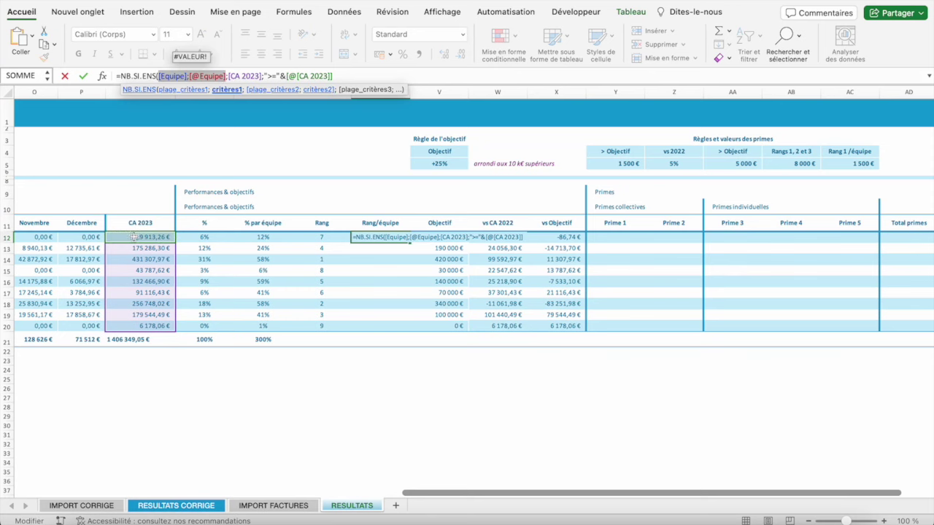
{"action": "scroll", "coordinate": [124, 237], "scroll_direction": "left", "scroll_amount": 10}
{"action": "scroll", "coordinate": [76, 238], "scroll_direction": "right", "scroll_amount": 5}
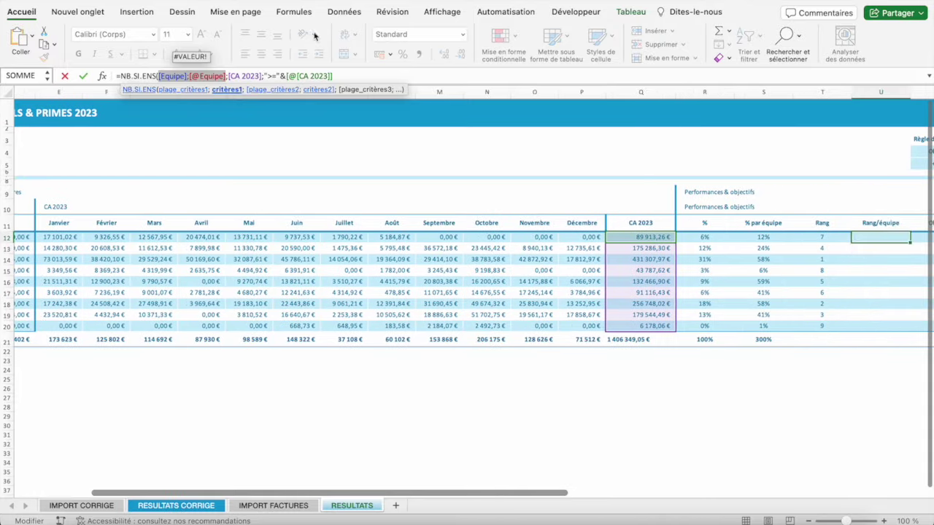
{"action": "left_click", "coordinate": [265, 76]}
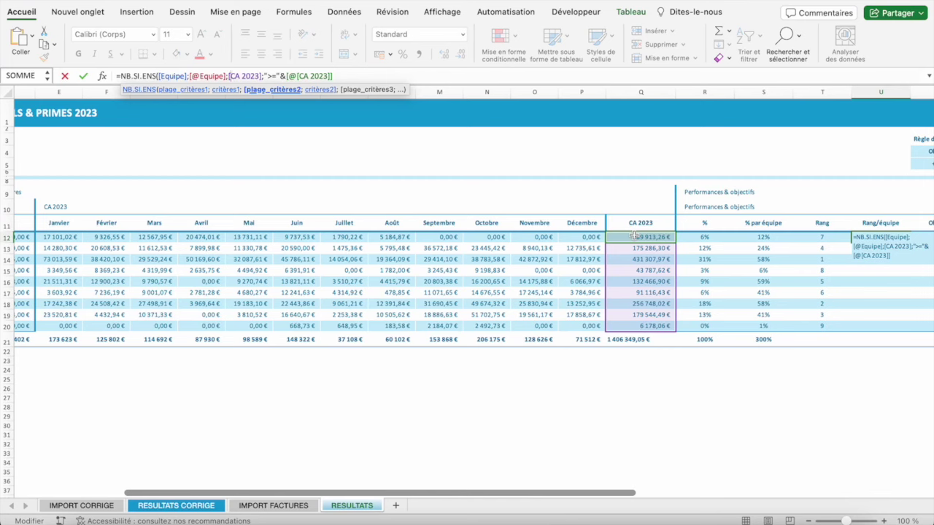
{"action": "key", "text": "Return"}
- Change the U12 criterion from ">=" to ">" and append +1 so ranks start at 1
{"action": "scroll", "coordinate": [529, 266], "scroll_direction": "right", "scroll_amount": 6}
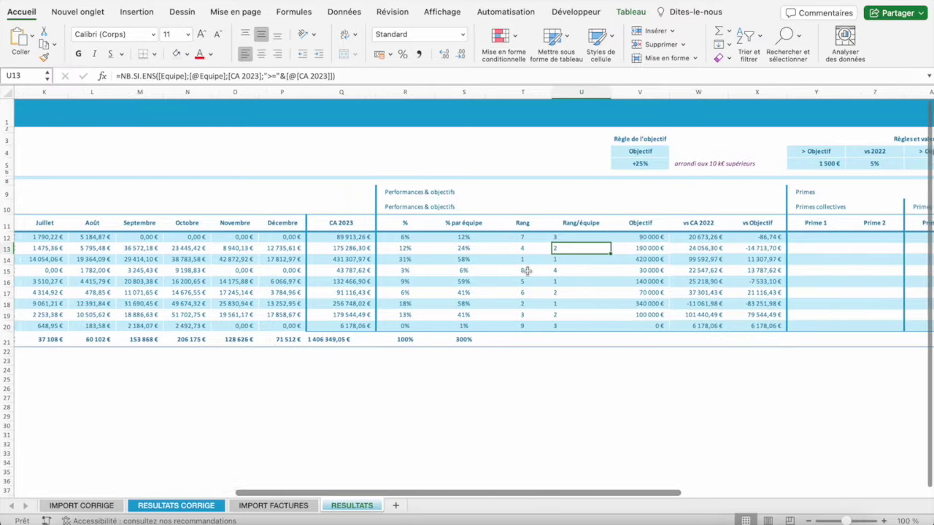
{"action": "left_click", "coordinate": [559, 237]}
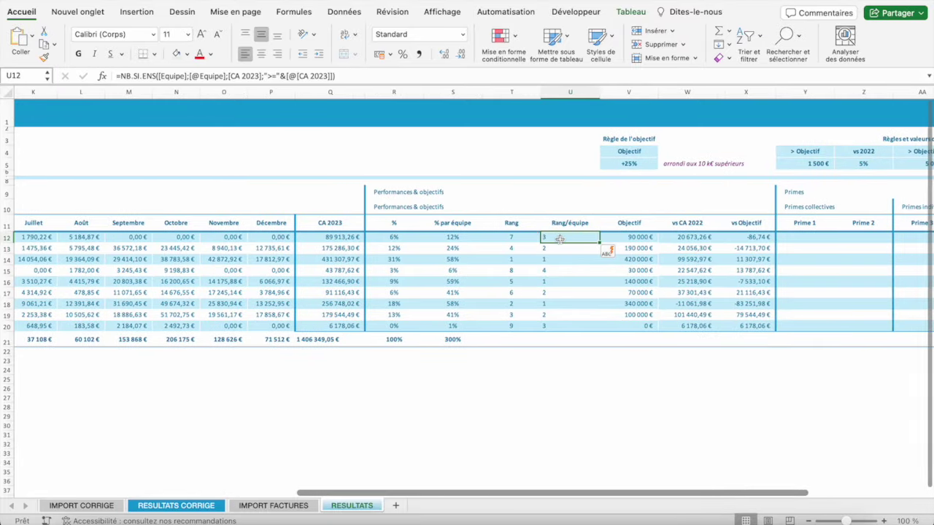
{"action": "left_click", "coordinate": [276, 76]}
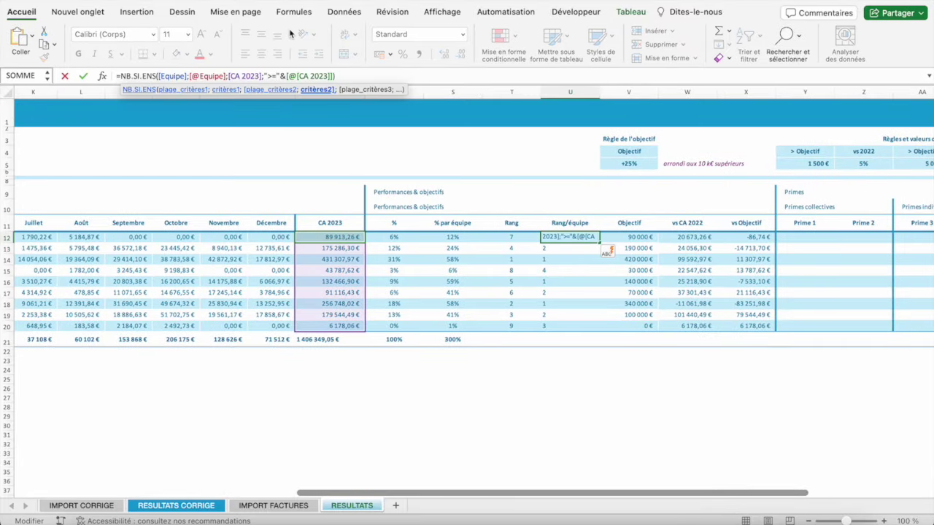
{"action": "key", "text": "BackSpace"}
{"action": "left_click", "coordinate": [346, 77]}
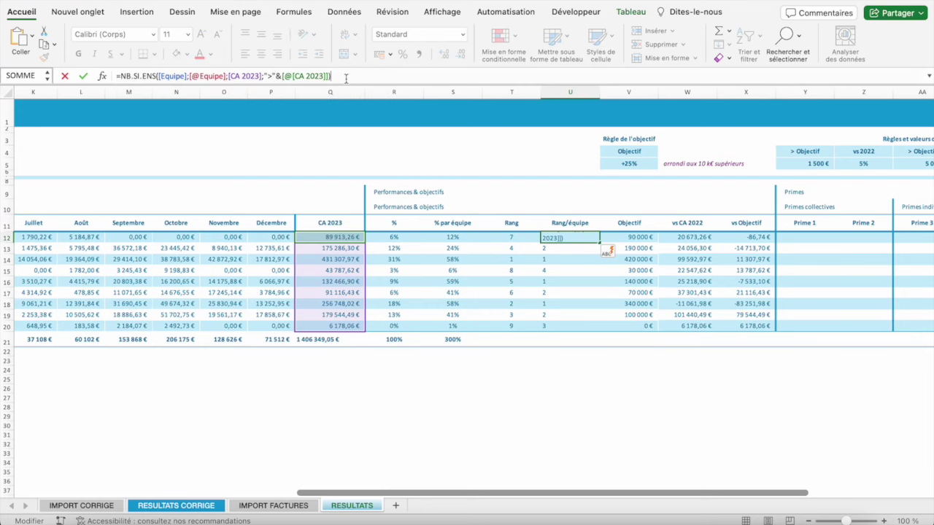
{"action": "type", "text": "+1"}
{"action": "key", "text": "Return"}
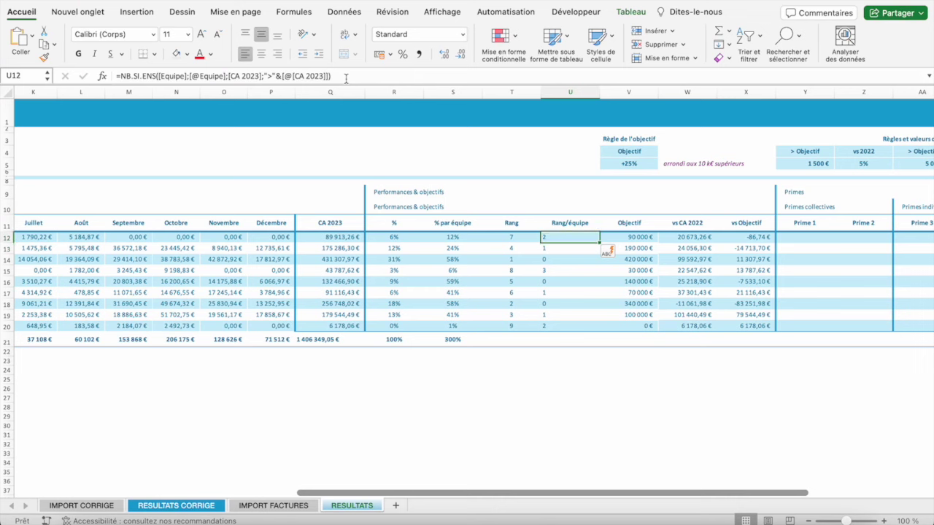
{"action": "left_click", "coordinate": [361, 76]}
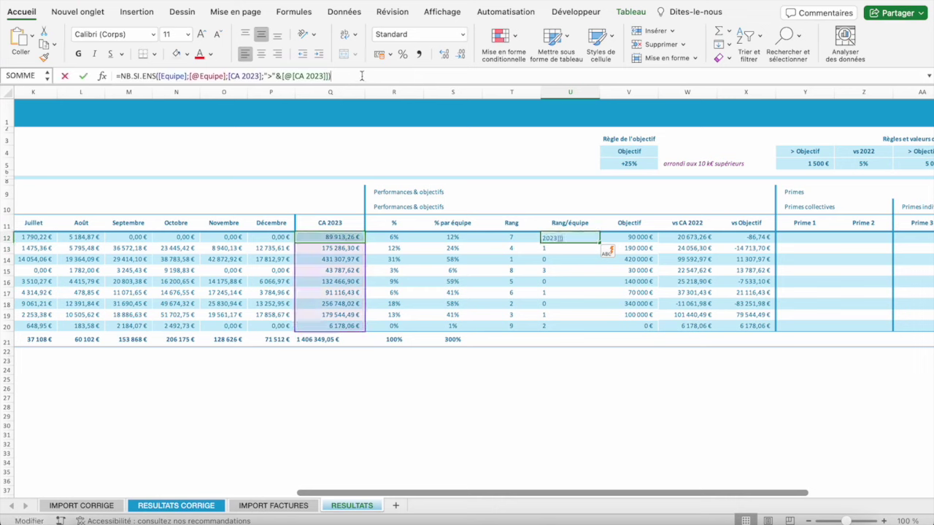
{"action": "type", "text": "+1"}
{"action": "key", "text": "Return"}
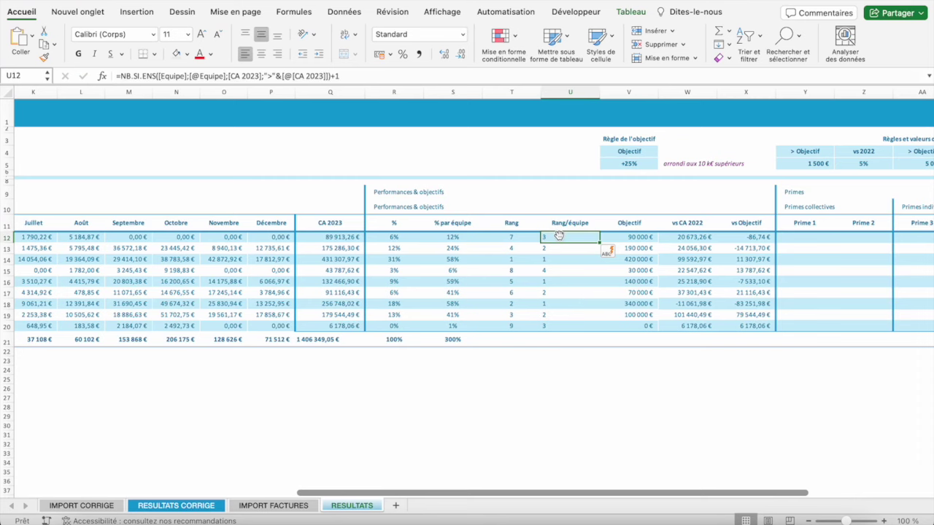
- Inspect the CA 2023 total formula in the table
{"action": "scroll", "coordinate": [557, 241], "scroll_direction": "left", "scroll_amount": 15}
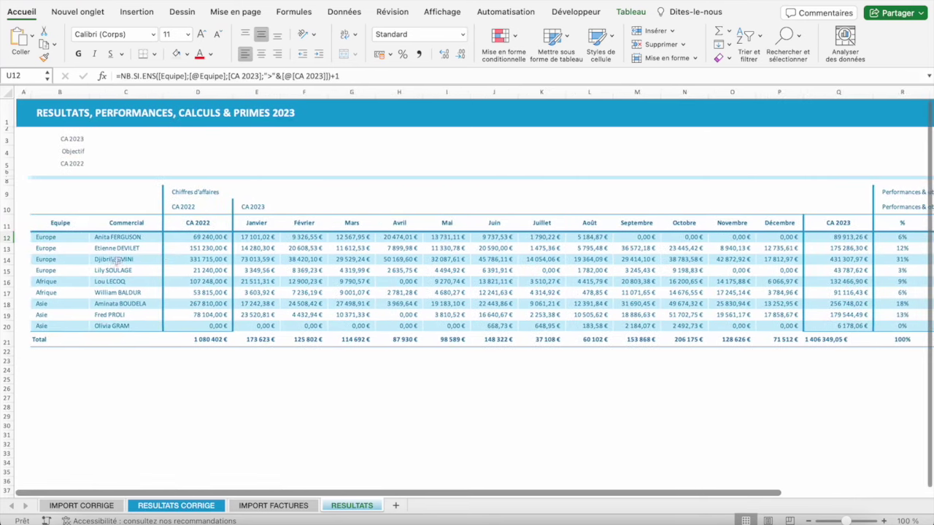
{"action": "scroll", "coordinate": [59, 267], "scroll_direction": "right", "scroll_amount": 10}
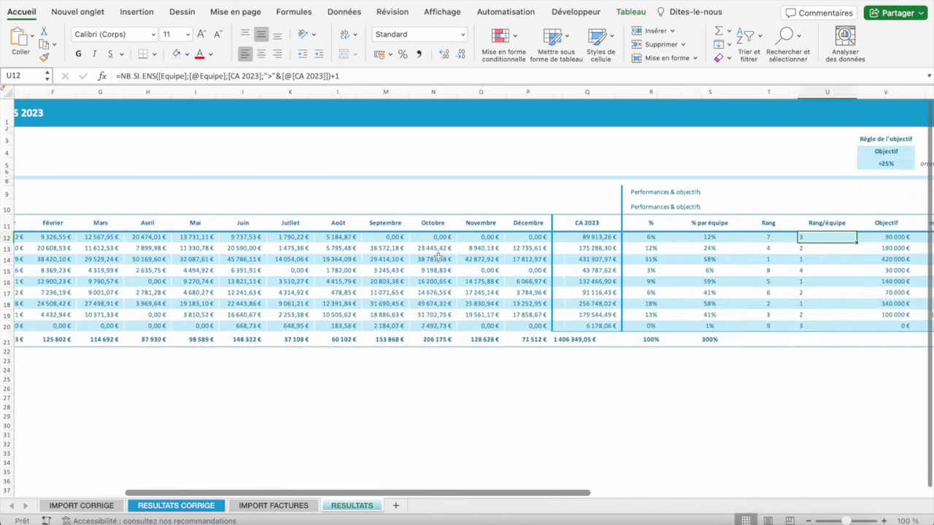
{"action": "scroll", "coordinate": [439, 256], "scroll_direction": "right", "scroll_amount": 3}
{"action": "scroll", "coordinate": [438, 256], "scroll_direction": "right", "scroll_amount": 1}
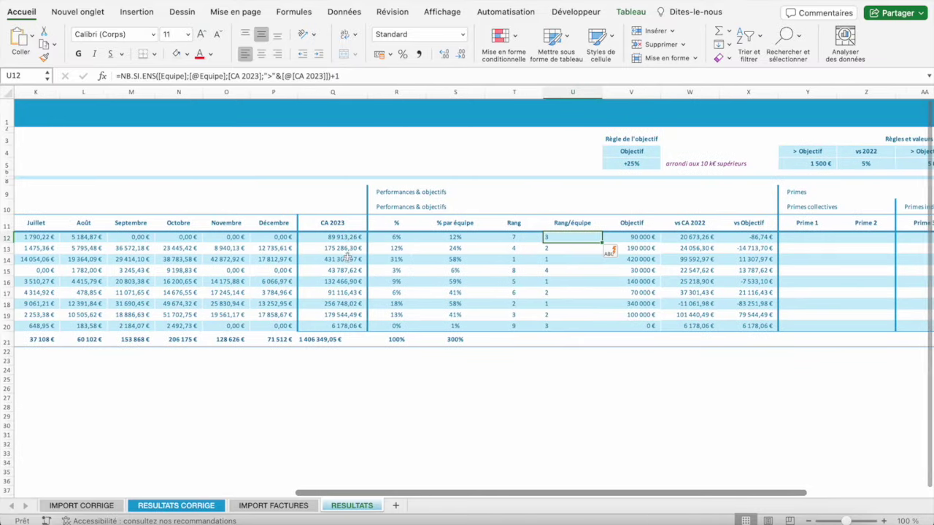
{"action": "left_click", "coordinate": [336, 268]}
{"action": "left_click", "coordinate": [333, 239]}
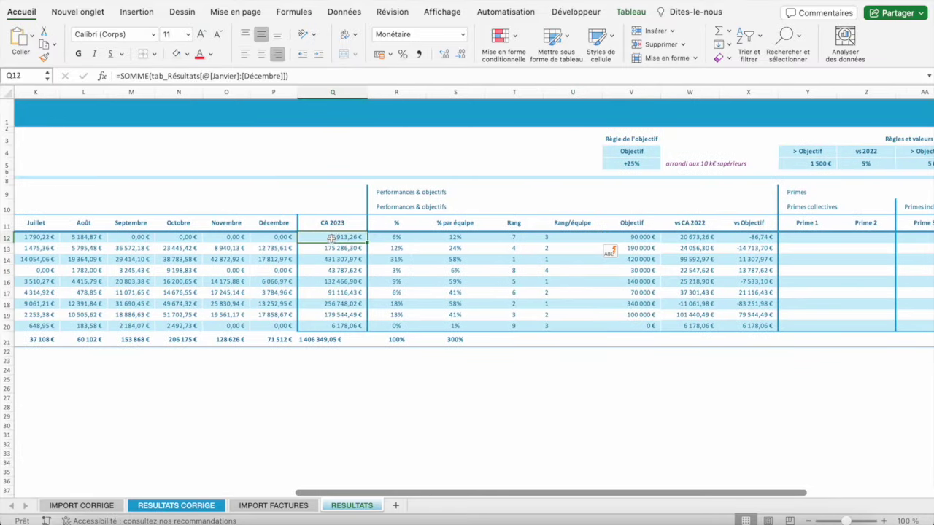
- Centre the Rang/équipe values in U12:U20
{"action": "left_click", "coordinate": [547, 239]}
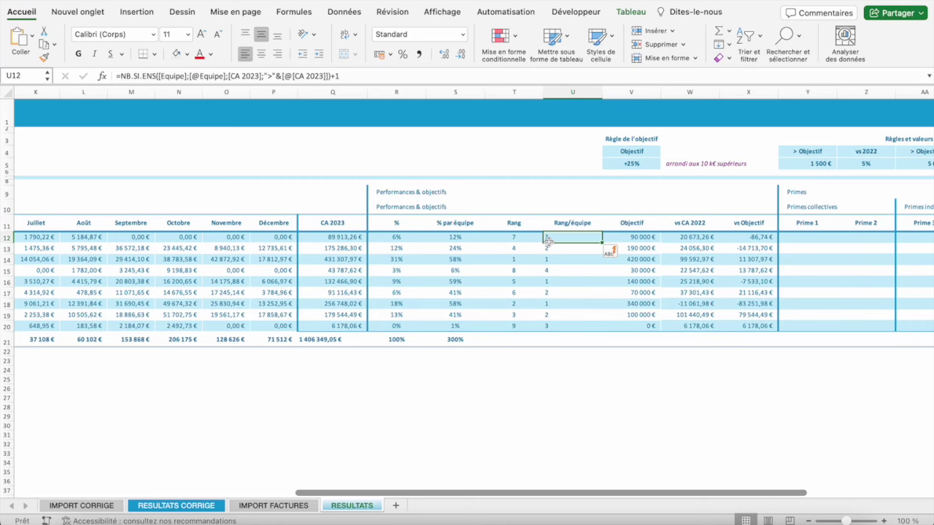
{"action": "key", "text": "ctrl+shift+Down"}
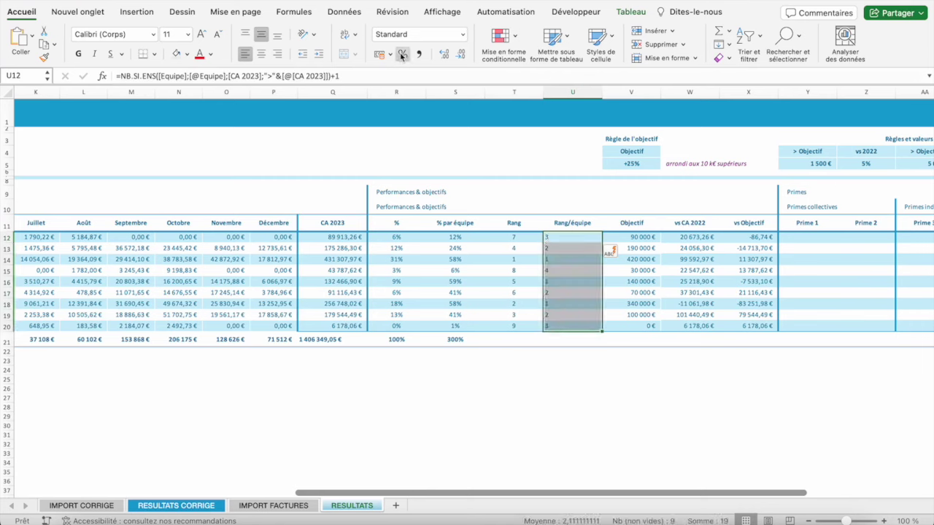
{"action": "left_click", "coordinate": [261, 54]}
- Review the formulas in the %, % par équipe, Rang, Rang/équipe, Objectif, vs CA 2022 and vs Objectif columns
{"action": "left_click", "coordinate": [391, 237]}
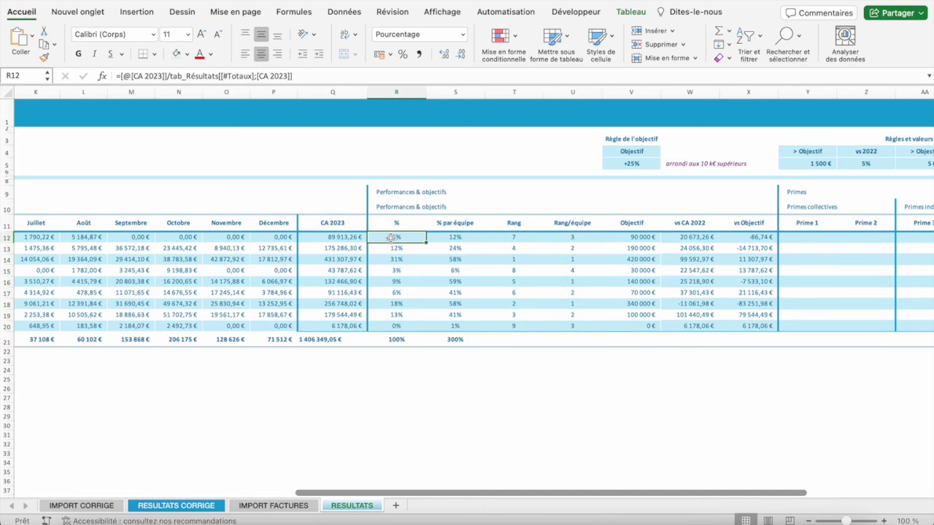
{"action": "left_click", "coordinate": [450, 241]}
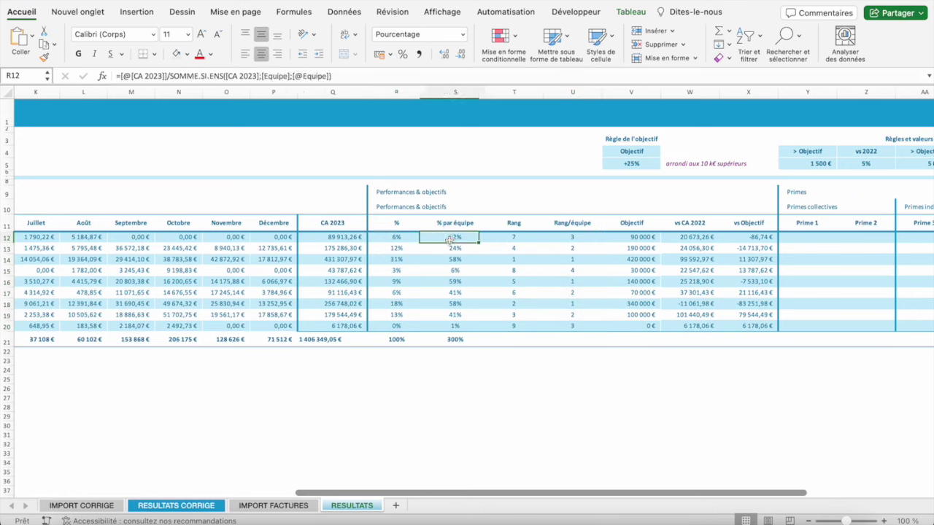
{"action": "left_click", "coordinate": [400, 238]}
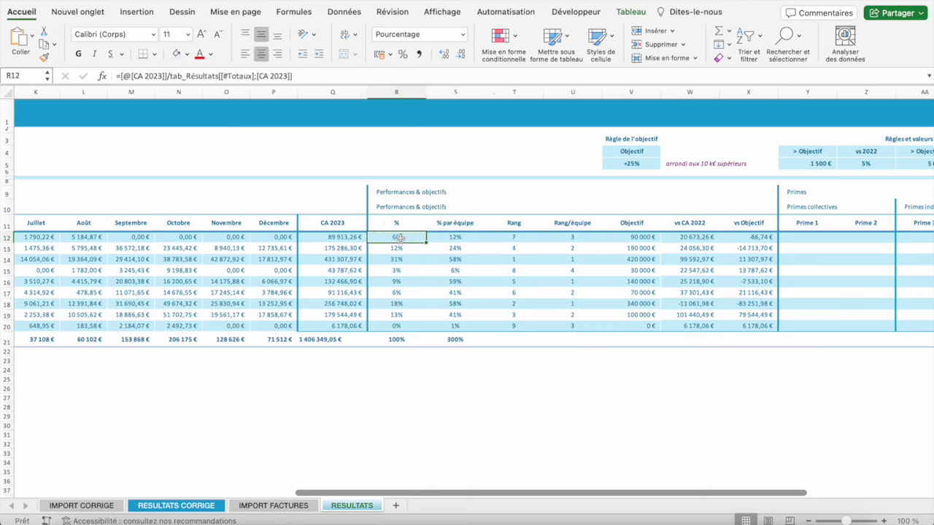
{"action": "left_click", "coordinate": [517, 237]}
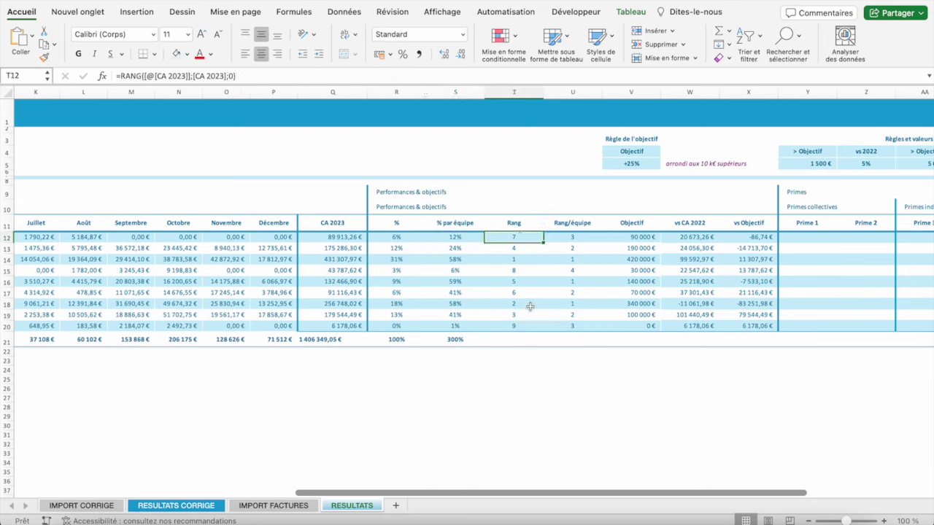
{"action": "left_click", "coordinate": [574, 241]}
{"action": "left_click", "coordinate": [649, 237]}
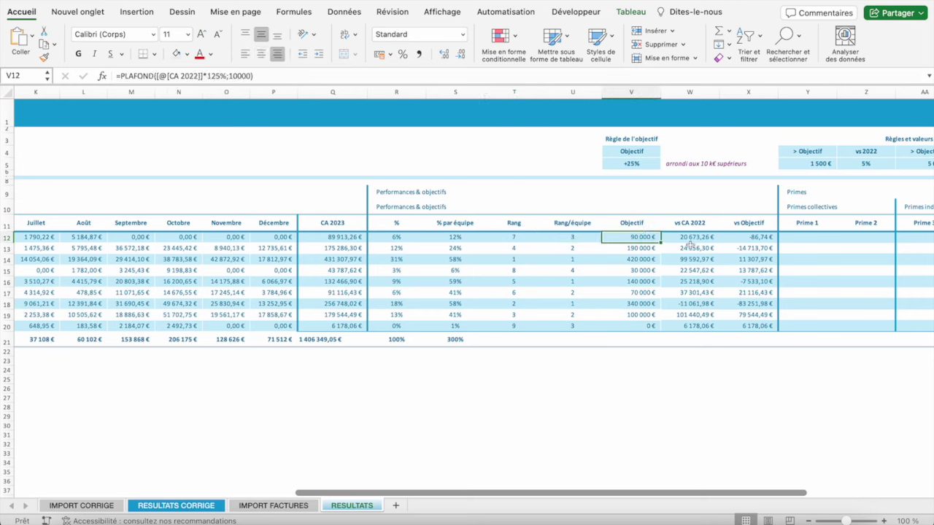
{"action": "left_click", "coordinate": [685, 238]}
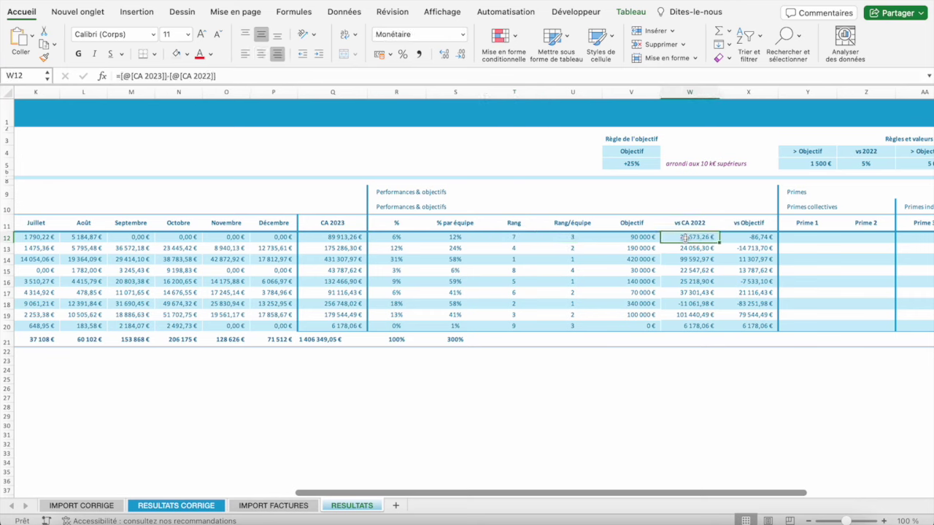
{"action": "left_click", "coordinate": [759, 237]}
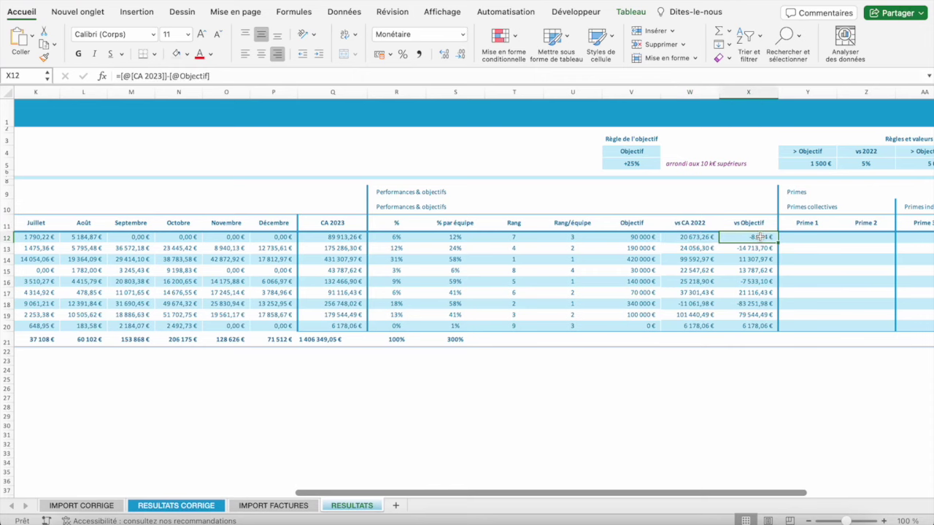
{"action": "scroll", "coordinate": [758, 237], "scroll_direction": "right", "scroll_amount": 10}
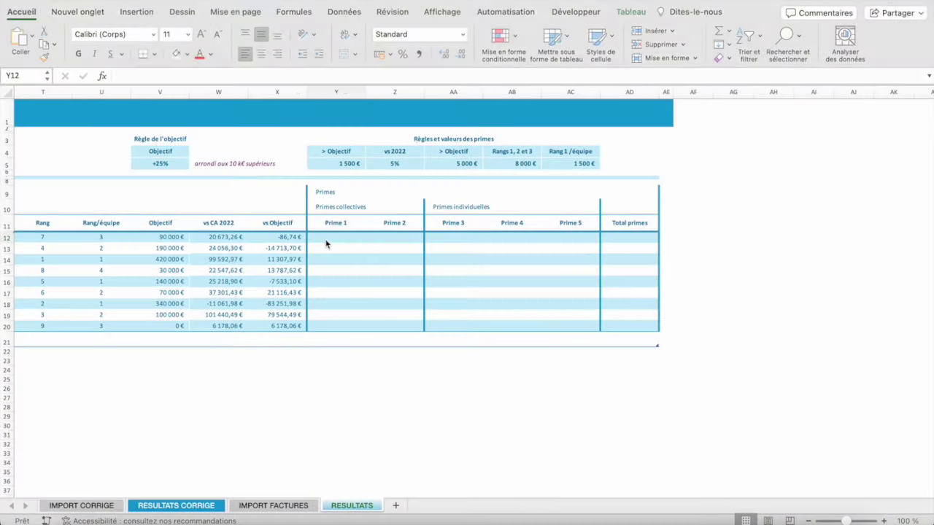
{"action": "left_click", "coordinate": [326, 243]}
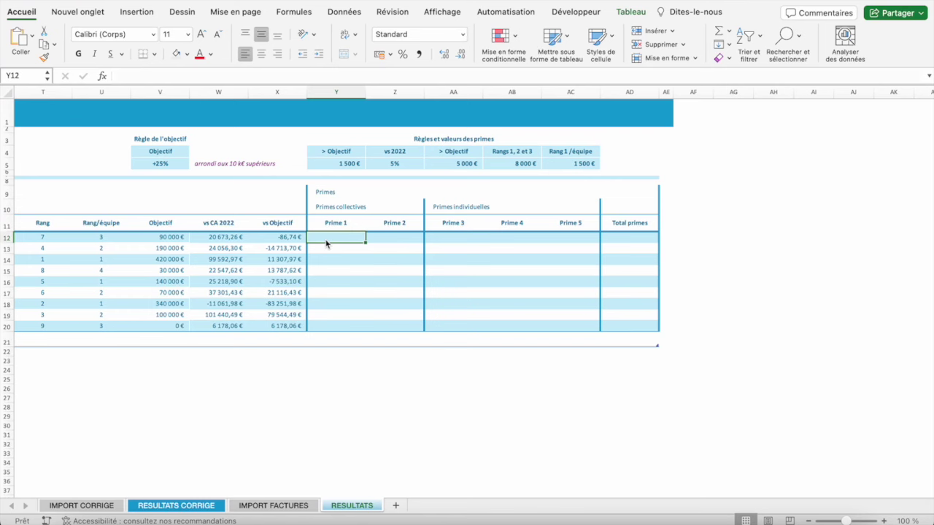
- Add Somme totals for vs CA 2022 and vs Objectif in the total row, right-aligned
{"action": "scroll", "coordinate": [231, 266], "scroll_direction": "left", "scroll_amount": 5}
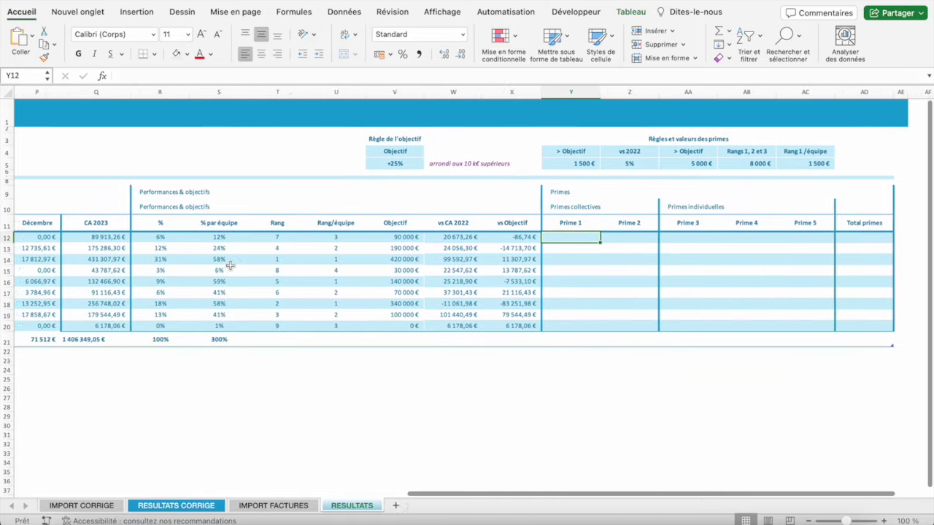
{"action": "left_click", "coordinate": [492, 340]}
{"action": "left_click", "coordinate": [519, 340]}
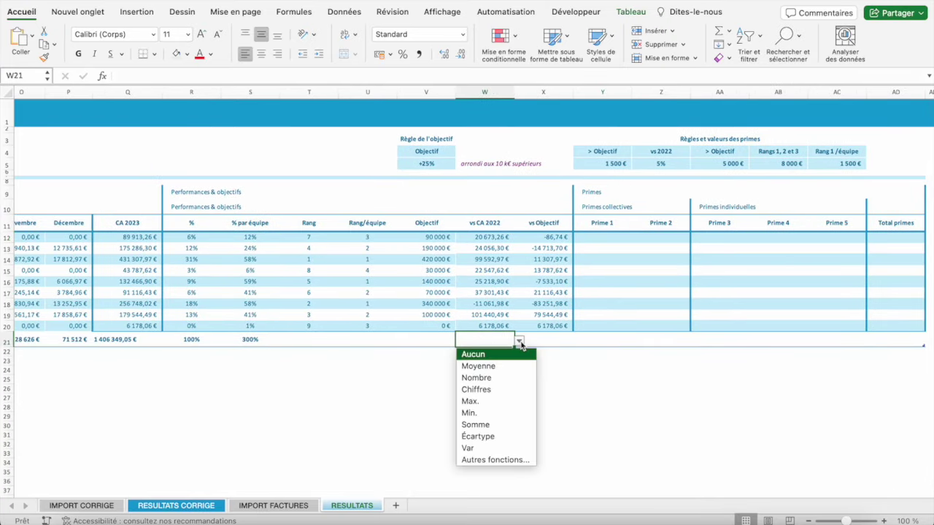
{"action": "left_click", "coordinate": [481, 424]}
{"action": "left_click", "coordinate": [554, 340]}
{"action": "left_click", "coordinate": [577, 341]}
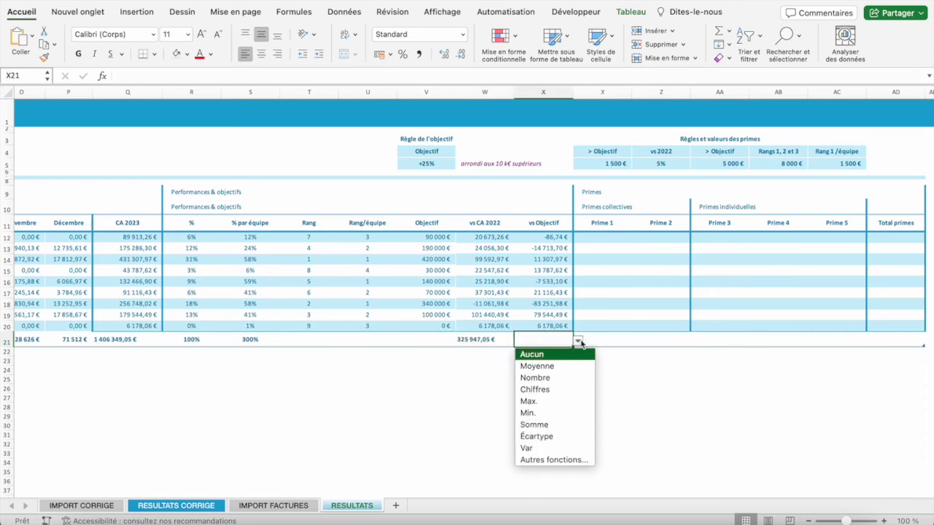
{"action": "left_click", "coordinate": [532, 404]}
{"action": "left_click_drag", "start_coordinate": [484, 343], "coordinate": [531, 340]}
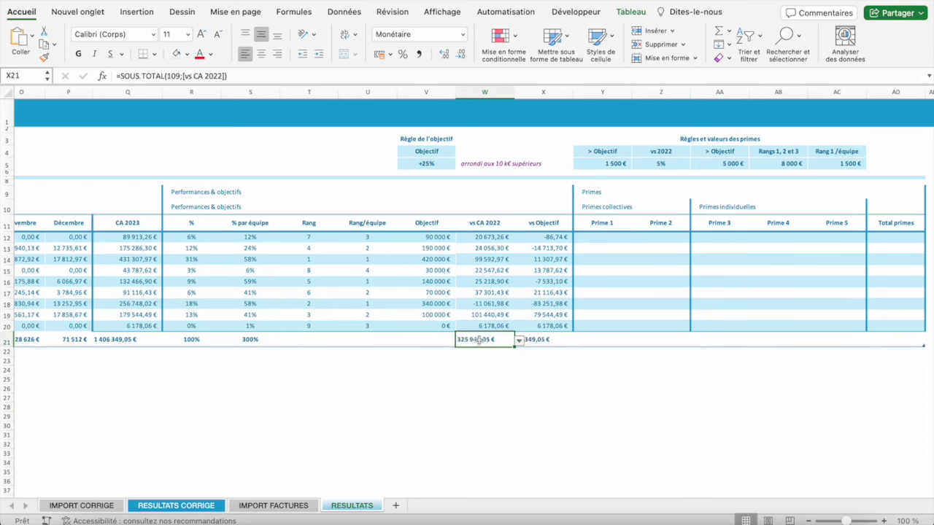
{"action": "left_click", "coordinate": [278, 53]}
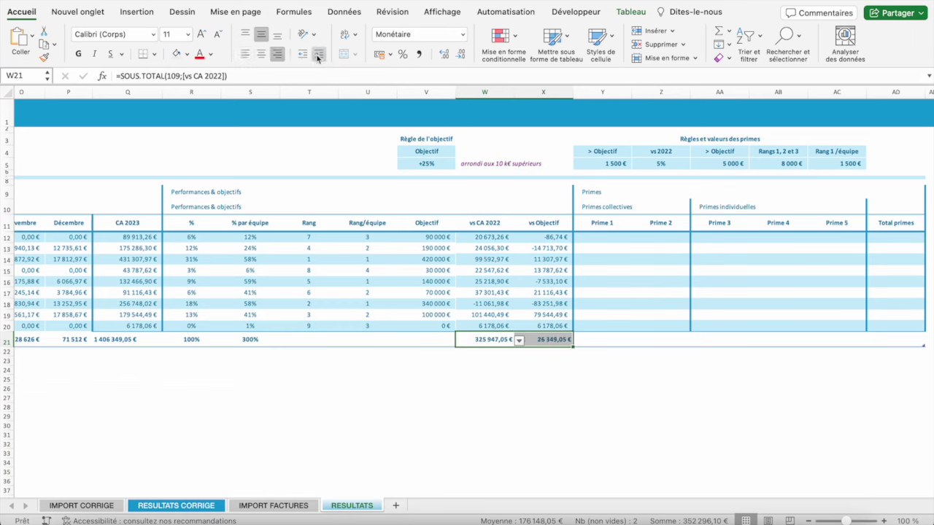
- Add a right-aligned Somme total for the Objectif column in the total row
{"action": "left_click", "coordinate": [429, 339]}
{"action": "left_click", "coordinate": [460, 341]}
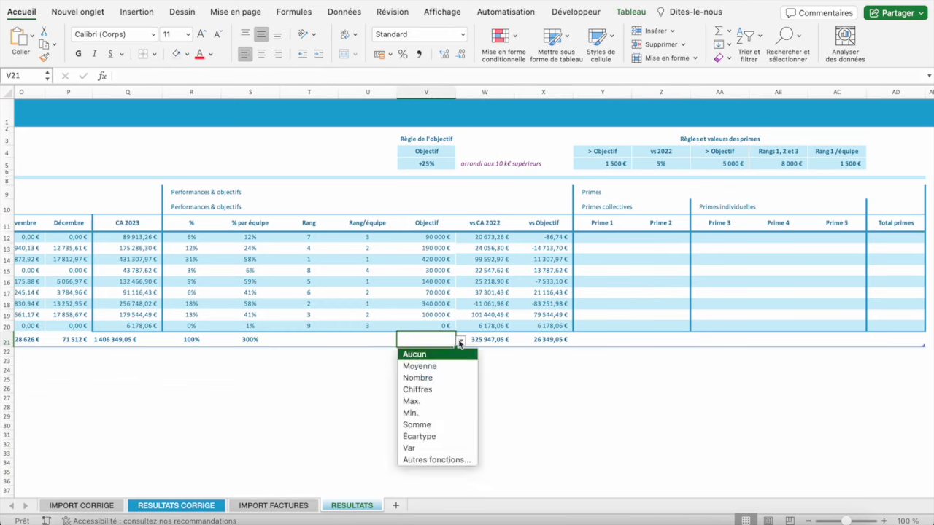
{"action": "left_click", "coordinate": [419, 424]}
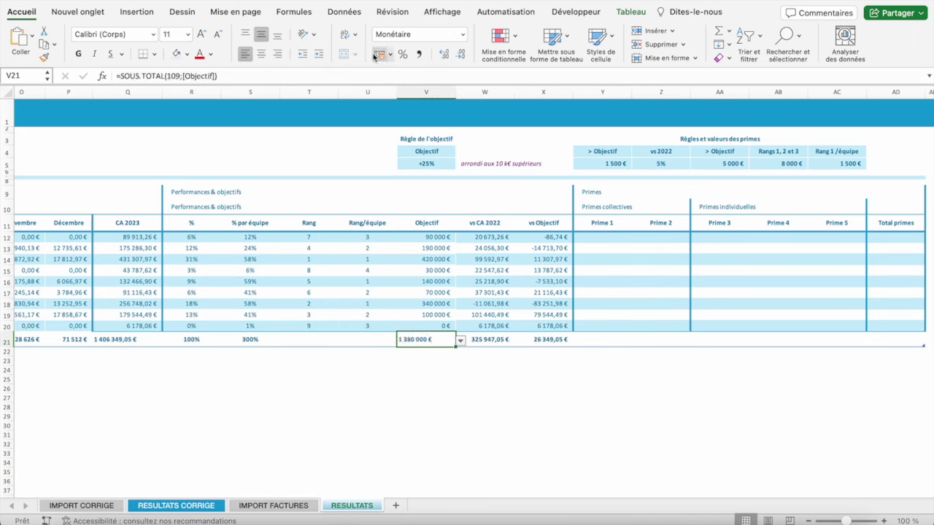
{"action": "left_click", "coordinate": [277, 54]}
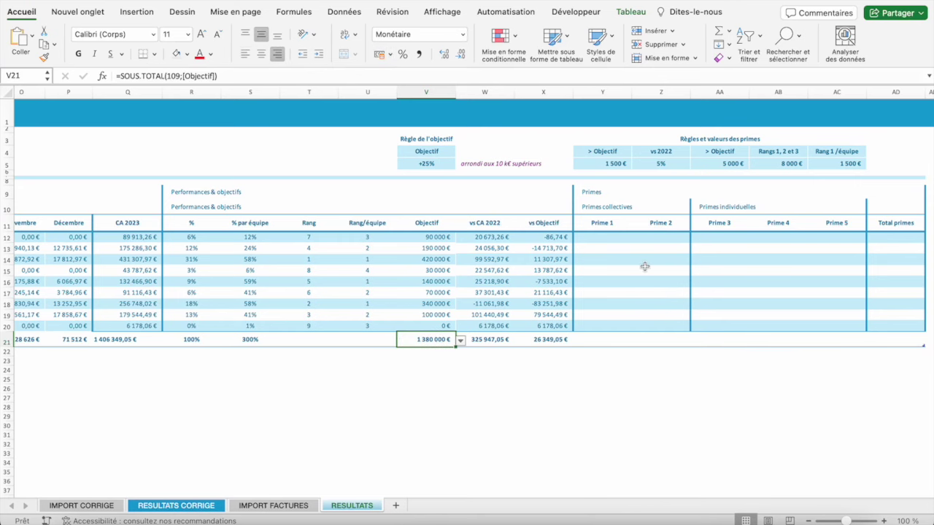
{"action": "scroll", "coordinate": [608, 265], "scroll_direction": "right", "scroll_amount": 4}
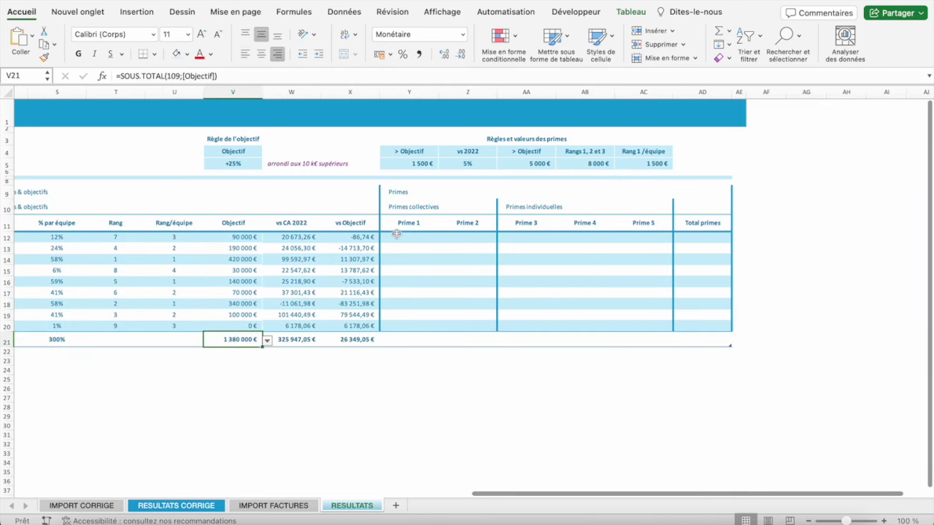
{"action": "left_click", "coordinate": [400, 236]}
{"action": "type", "text": "=SI("}
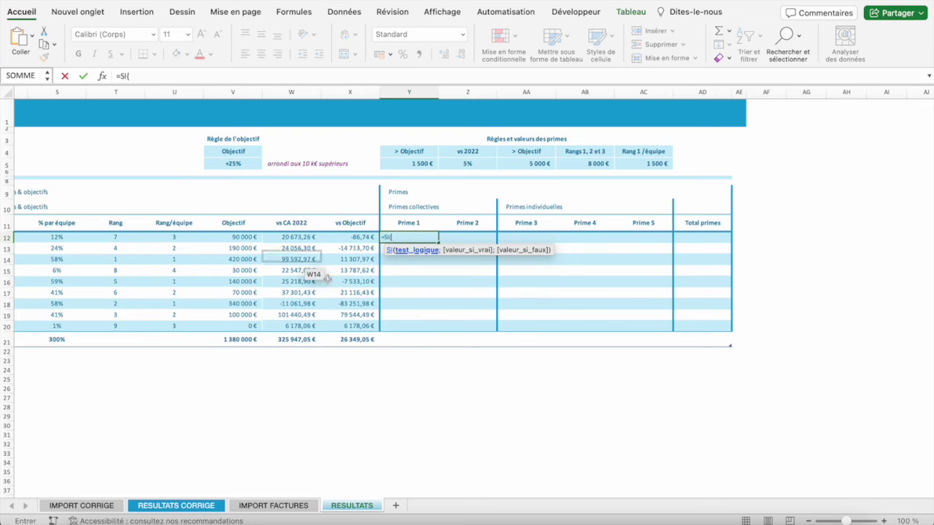
{"action": "left_click", "coordinate": [357, 341]}
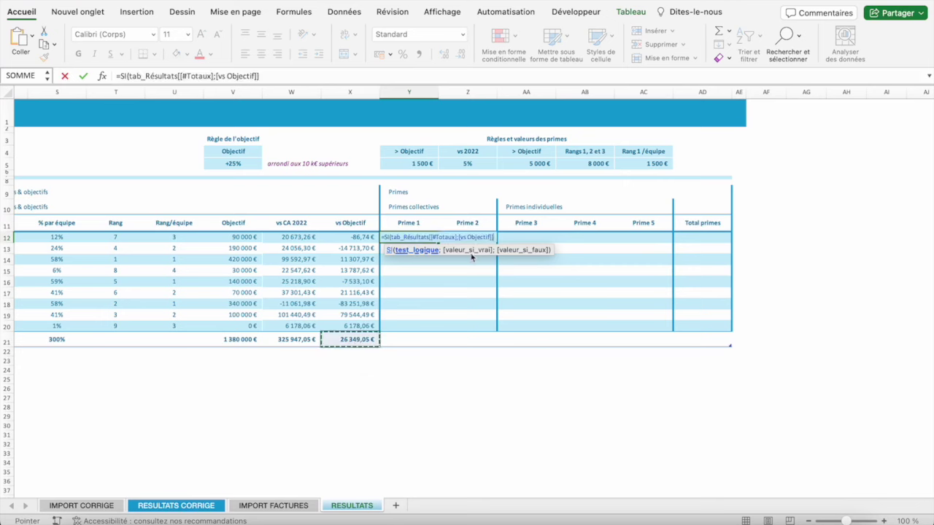
{"action": "type", "text": ">0"}
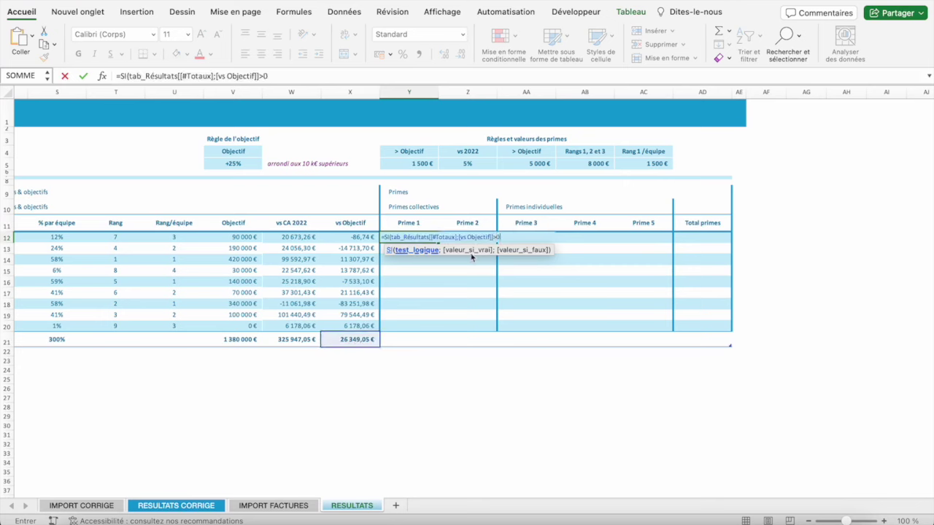
{"action": "type", "text": ";"}
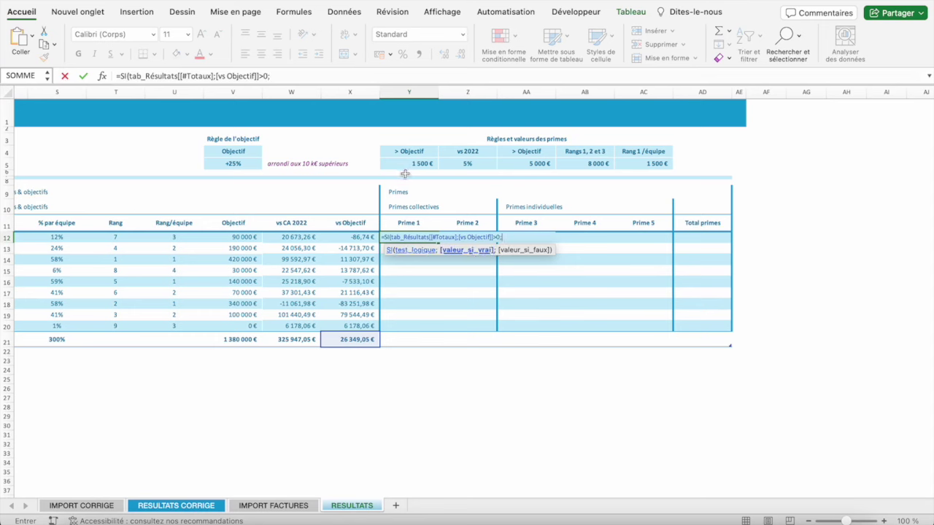
{"action": "type", "text": "150"}
{"action": "type", "text": "0;"}
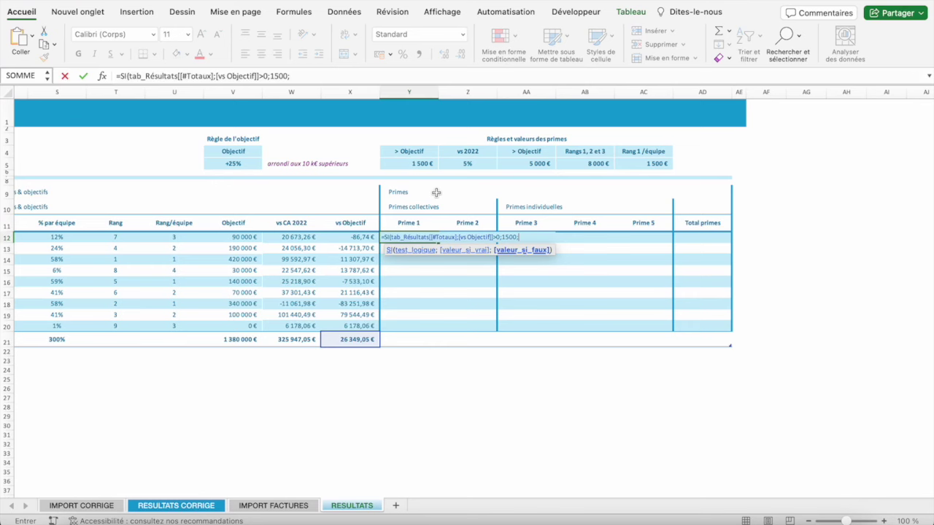
{"action": "type", "text": "0)"}
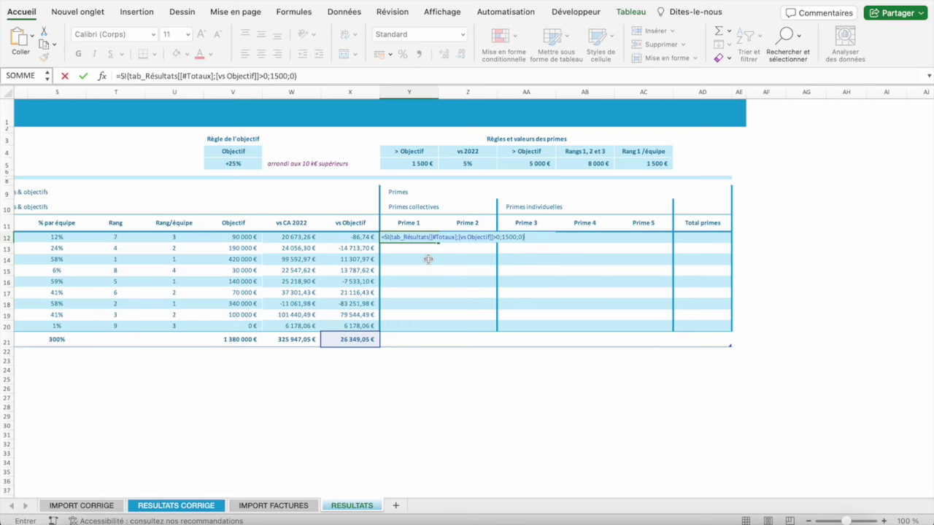
{"action": "key", "text": "Escape"}
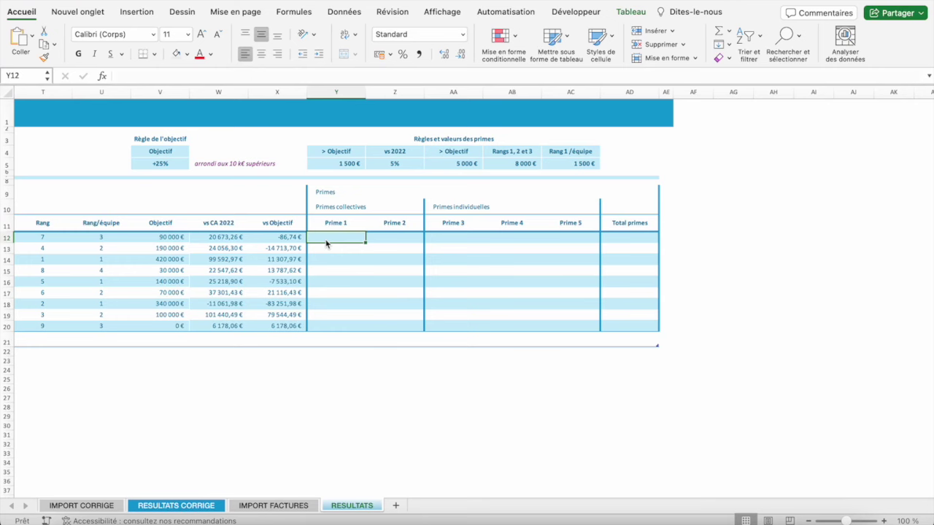
{"action": "scroll", "coordinate": [229, 264], "scroll_direction": "left", "scroll_amount": 5}
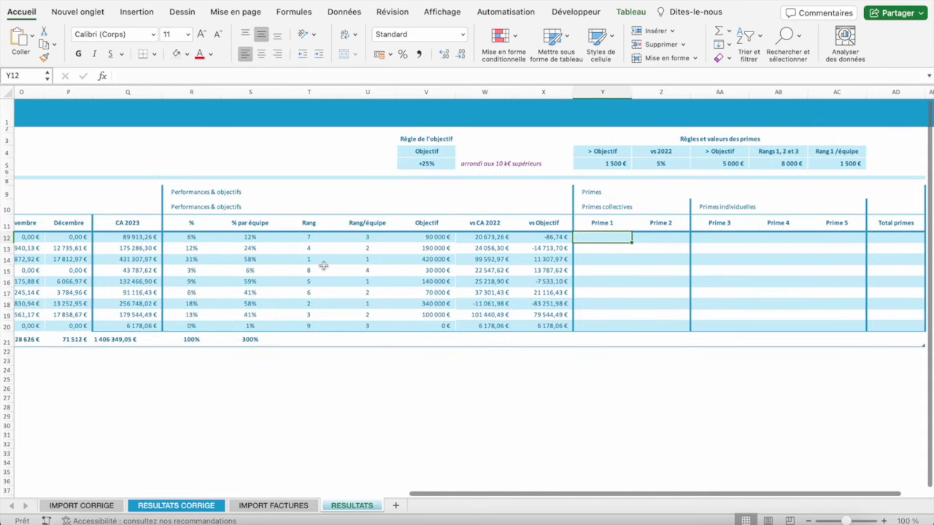
{"action": "left_click", "coordinate": [478, 340]}
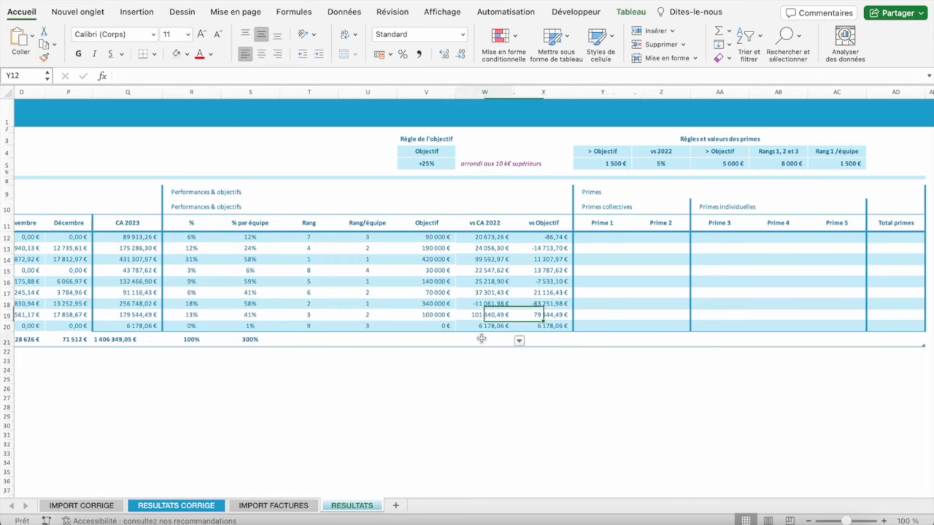
{"action": "left_click", "coordinate": [519, 342]}
{"action": "left_click", "coordinate": [488, 423]}
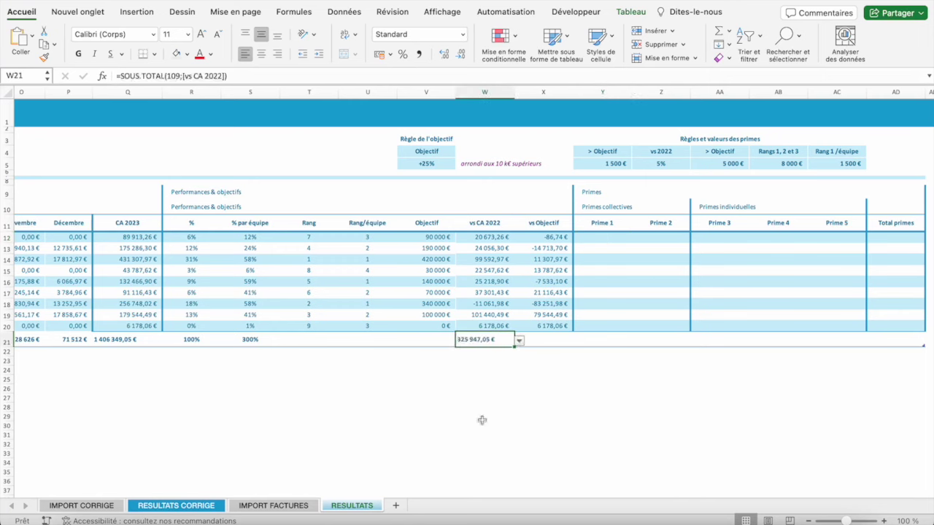
{"action": "left_click", "coordinate": [553, 339]}
{"action": "left_click", "coordinate": [577, 341]}
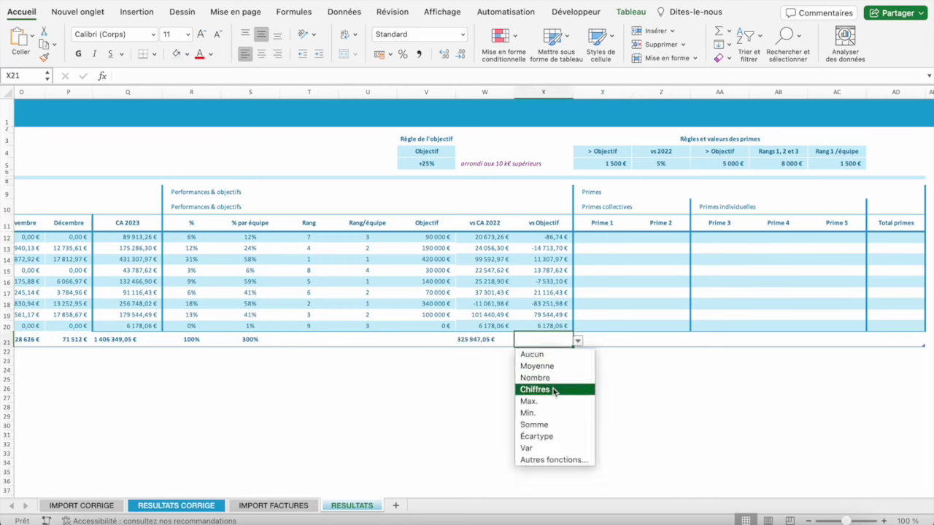
{"action": "left_click", "coordinate": [544, 424]}
{"action": "left_click_drag", "start_coordinate": [485, 340], "coordinate": [522, 341]}
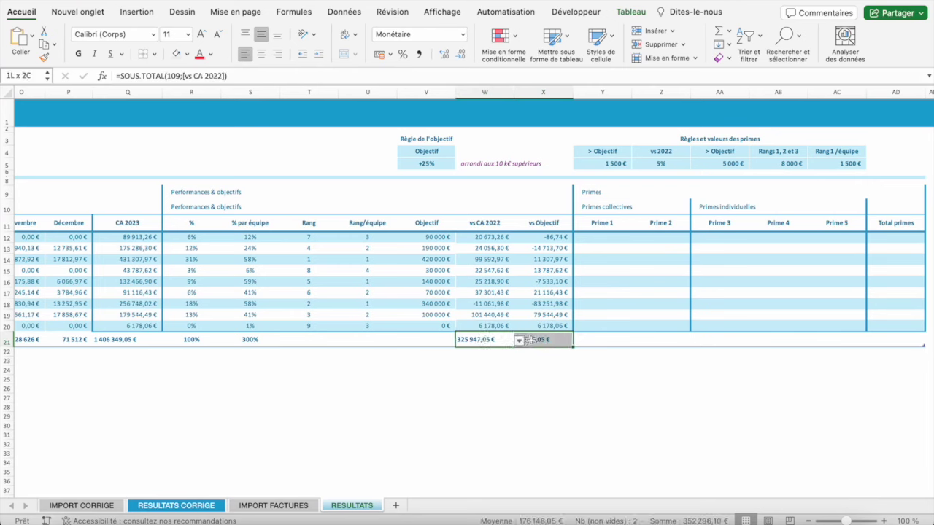
{"action": "left_click", "coordinate": [278, 54]}
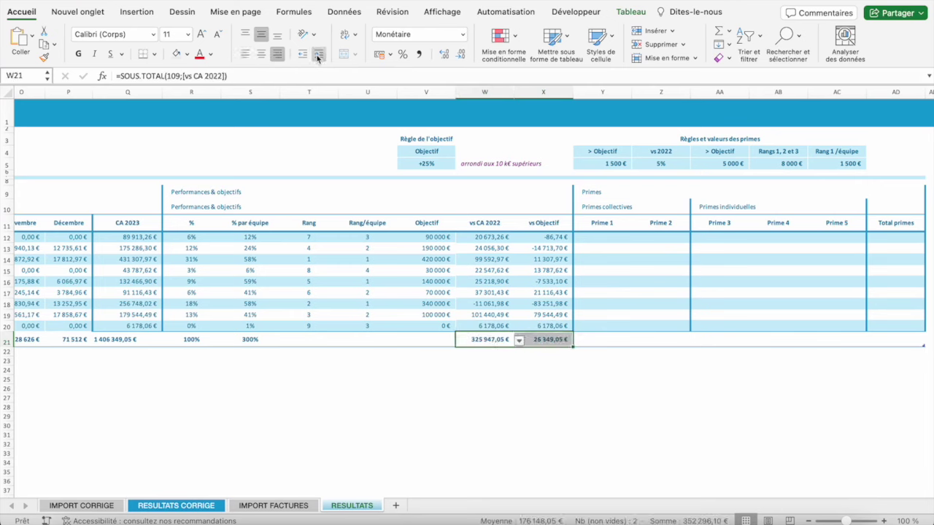
- Sum the Objectif column (1 380 000 €) in the total row and right-align it
{"action": "left_click", "coordinate": [428, 339]}
{"action": "left_click", "coordinate": [461, 341]}
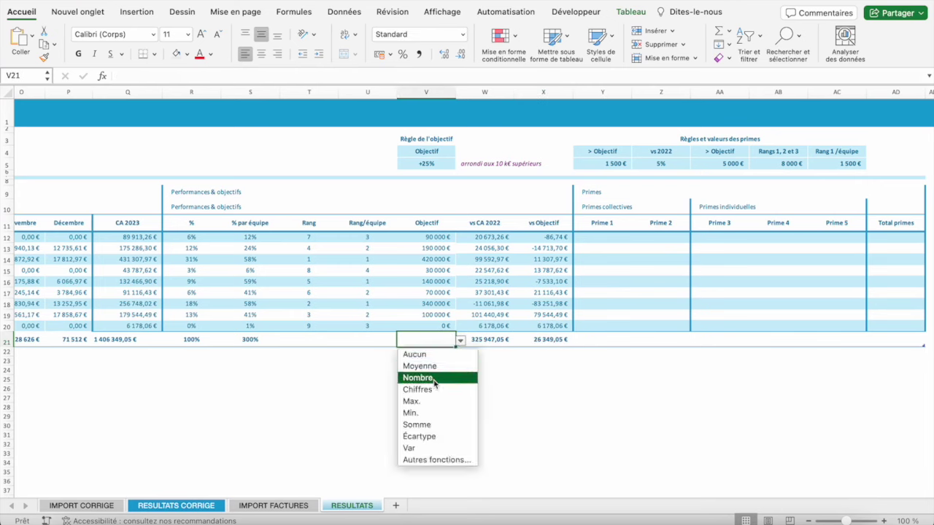
{"action": "left_click", "coordinate": [428, 424]}
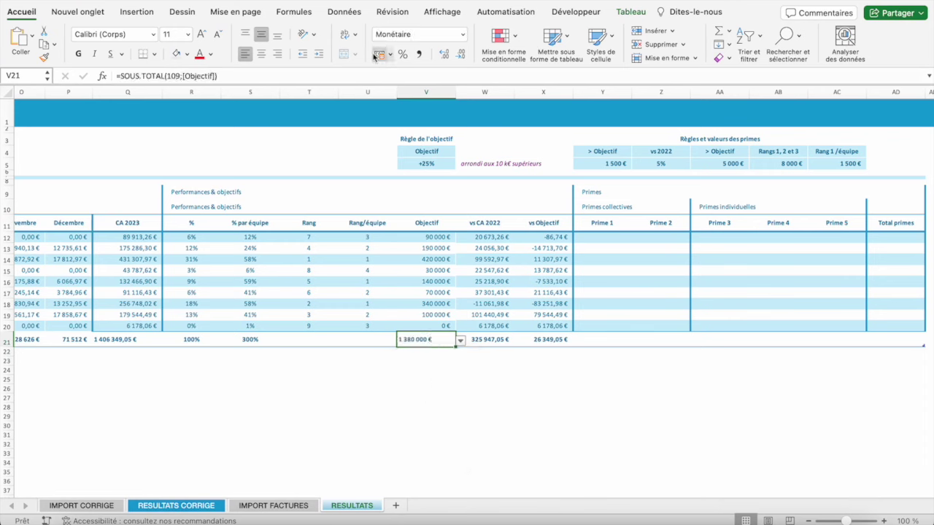
{"action": "left_click", "coordinate": [277, 54]}
{"action": "scroll", "coordinate": [620, 268], "scroll_direction": "right", "scroll_amount": 5}
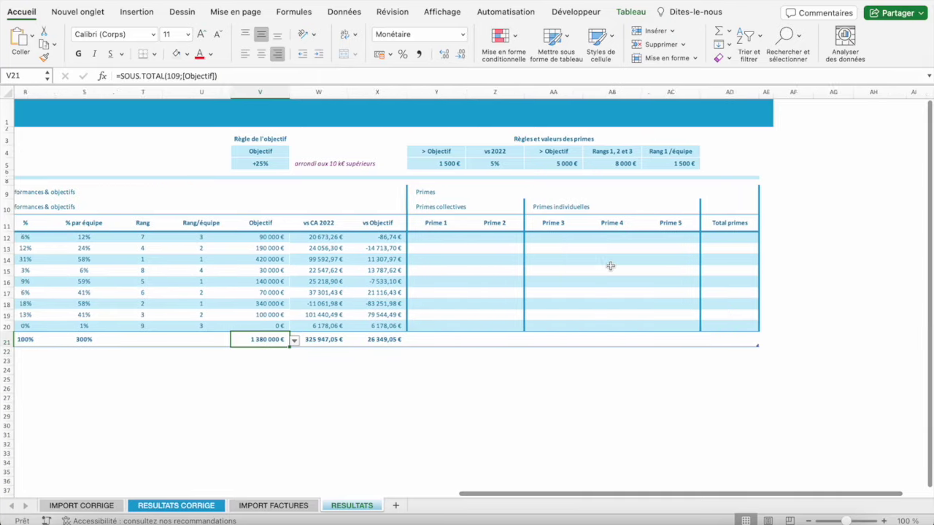
- Enter =SI(tab_Résultats[[#Totaux];[vs Objectif]]>0;1500;0) in Y12 so every Prime 1 row gets 1500
{"action": "left_click", "coordinate": [399, 238]}
{"action": "type", "text": "="}
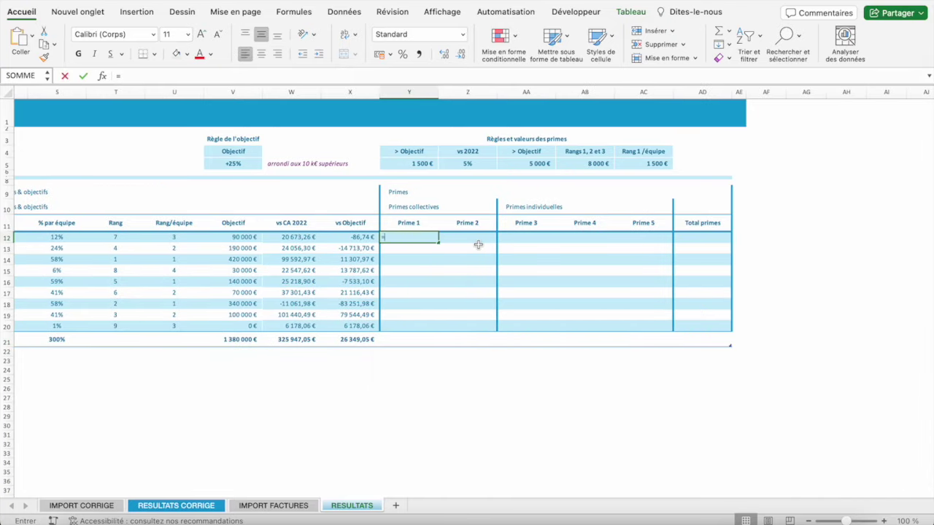
{"action": "type", "text": "si"}
{"action": "key", "text": "Tab"}
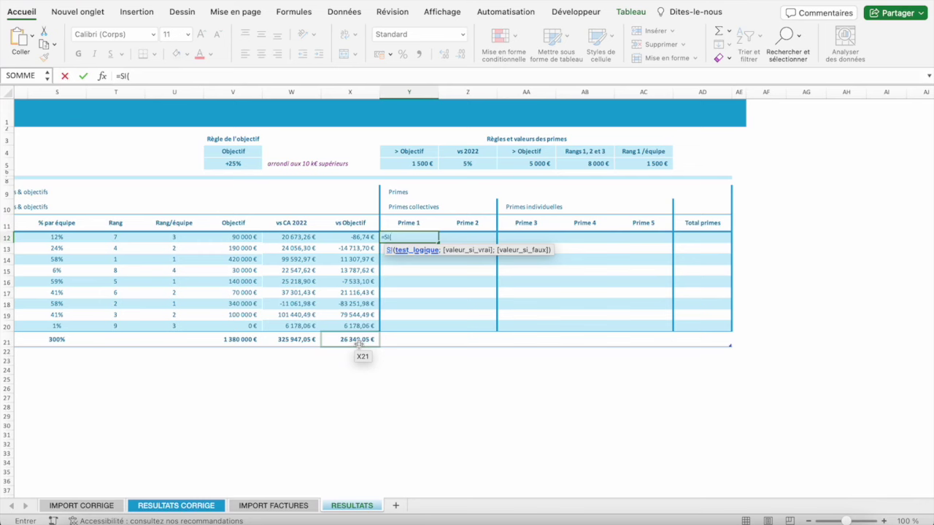
{"action": "left_click", "coordinate": [359, 340]}
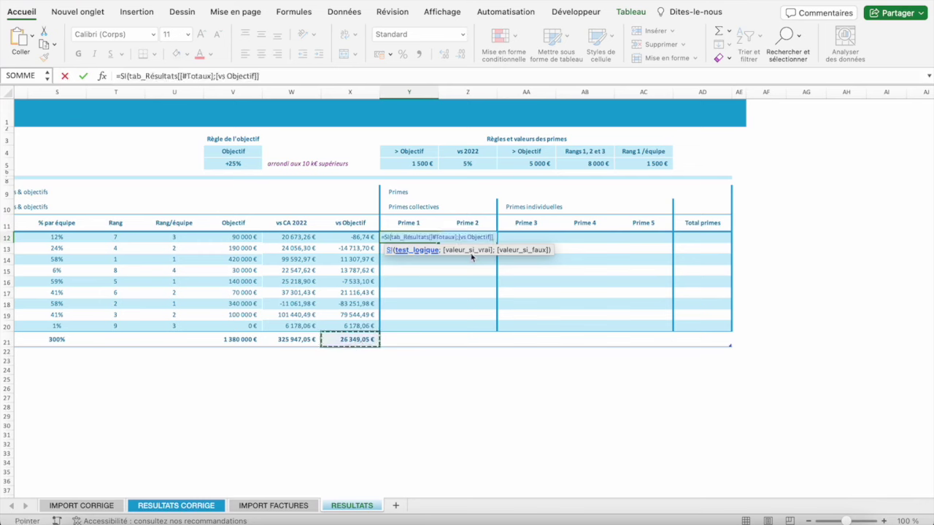
{"action": "type", "text": ">0"}
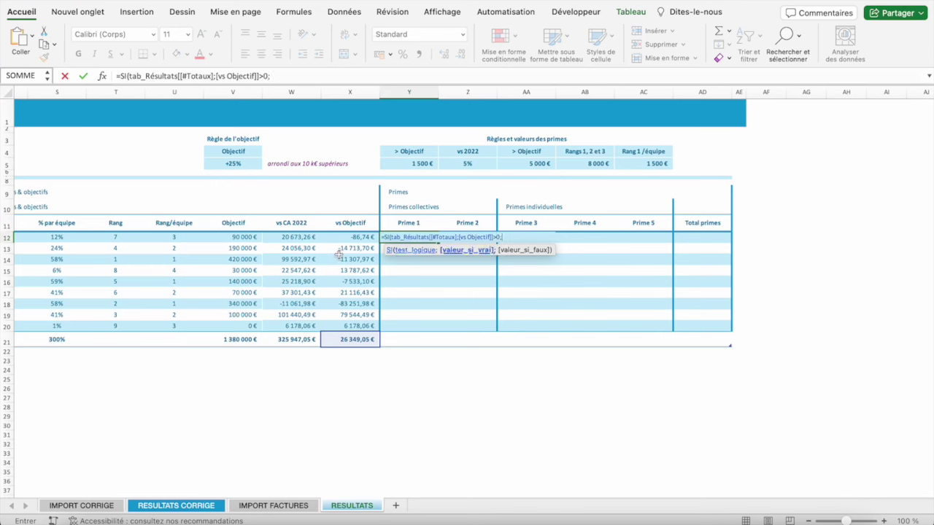
{"action": "type", "text": ";15"}
{"action": "type", "text": "00;"}
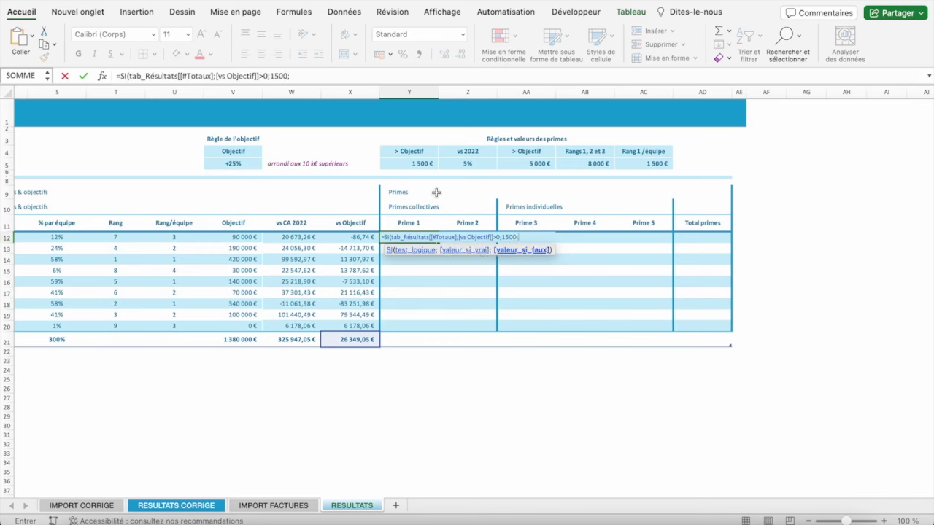
{"action": "type", "text": "0)"}
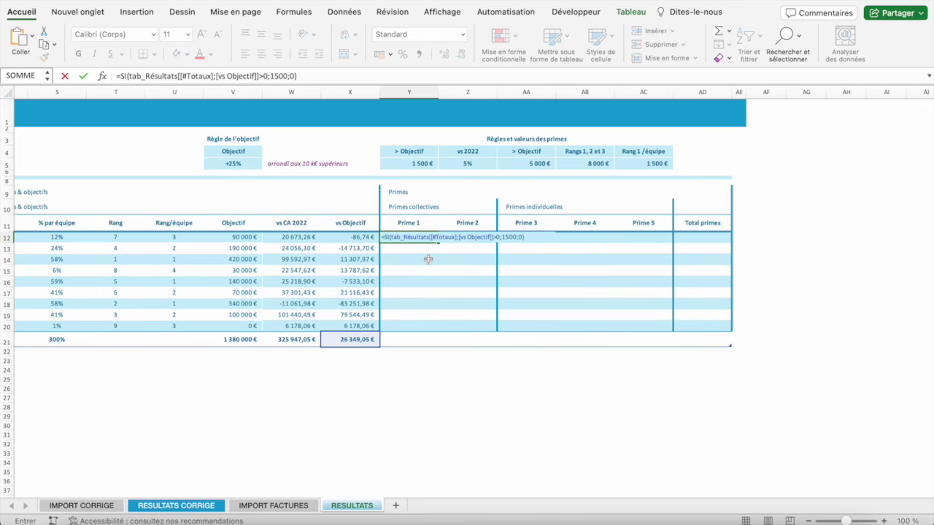
{"action": "key", "text": "Return"}
- Format the Prime 1 values Y12:Y20 as right-aligned euros with no decimals
{"action": "key", "text": "Up"}
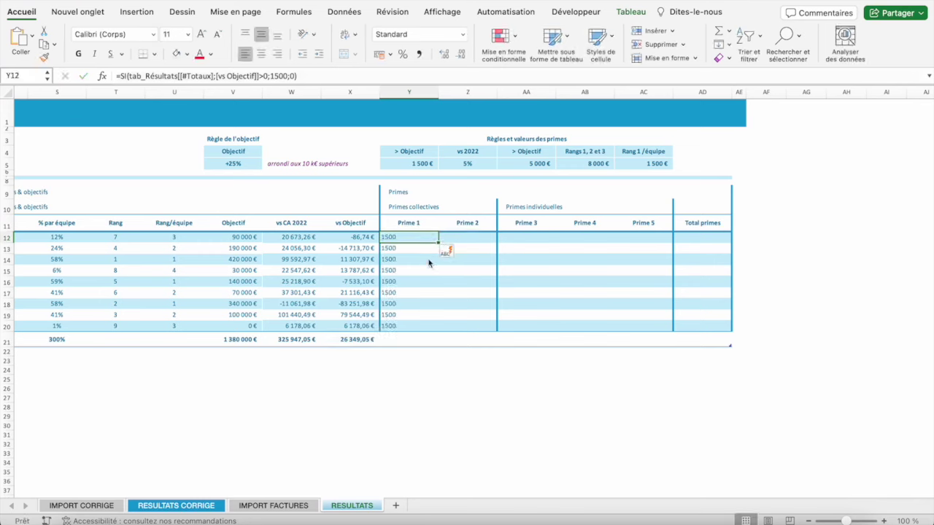
{"action": "left_click_drag", "start_coordinate": [393, 237], "coordinate": [398, 327]}
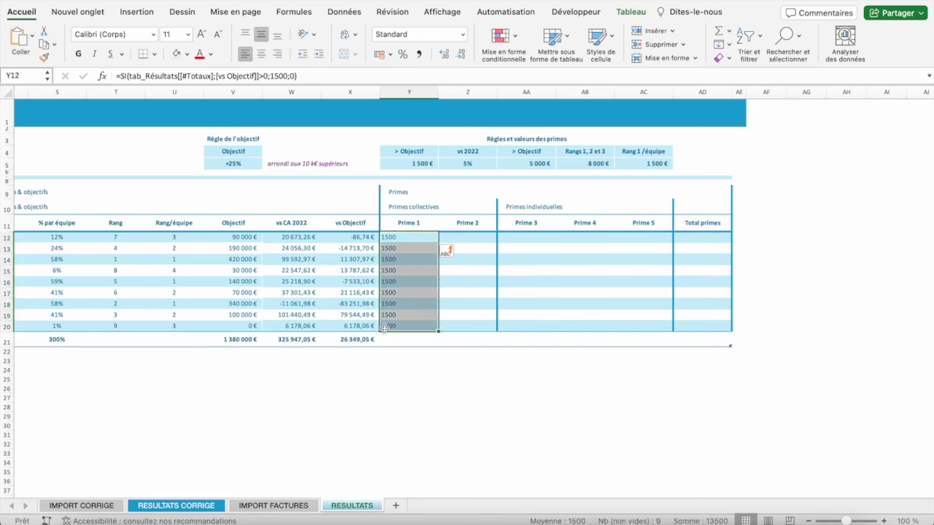
{"action": "left_click", "coordinate": [462, 34]}
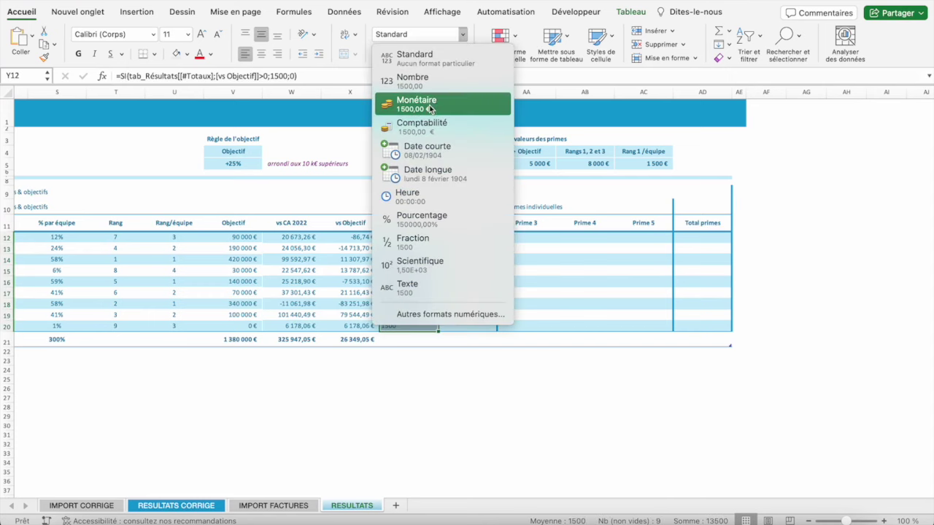
{"action": "left_click", "coordinate": [427, 104]}
{"action": "left_click", "coordinate": [461, 54]}
{"action": "left_click", "coordinate": [463, 57]}
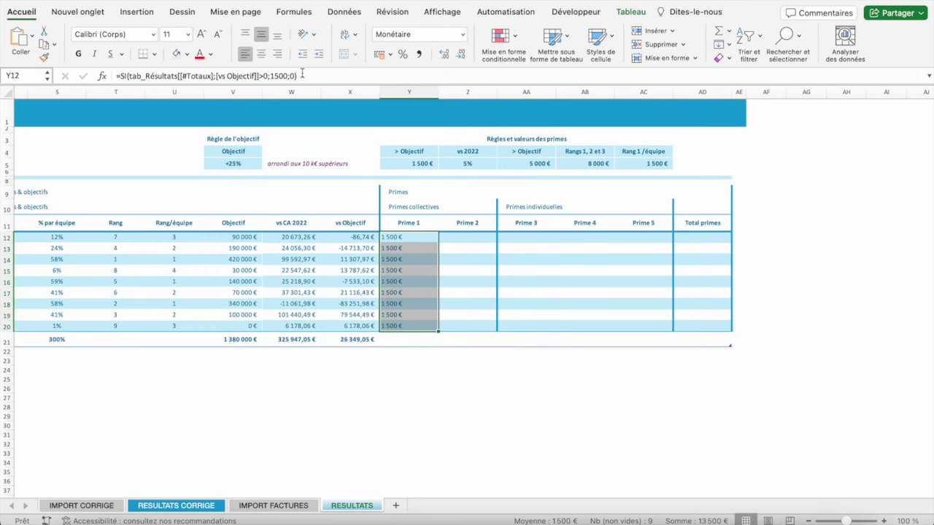
{"action": "left_click", "coordinate": [277, 56]}
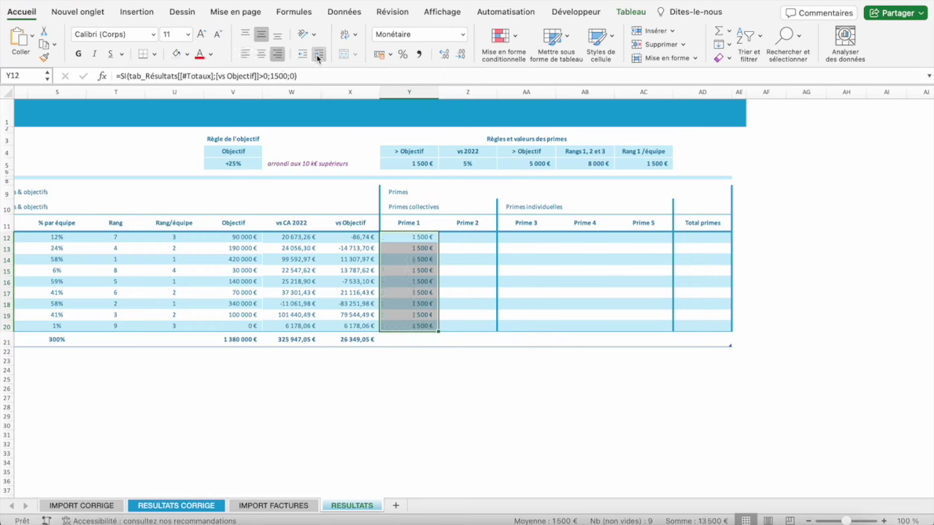
- Add a right-aligned Somme of Prime 1 (13 500 €) to the total row
{"action": "left_click", "coordinate": [407, 338]}
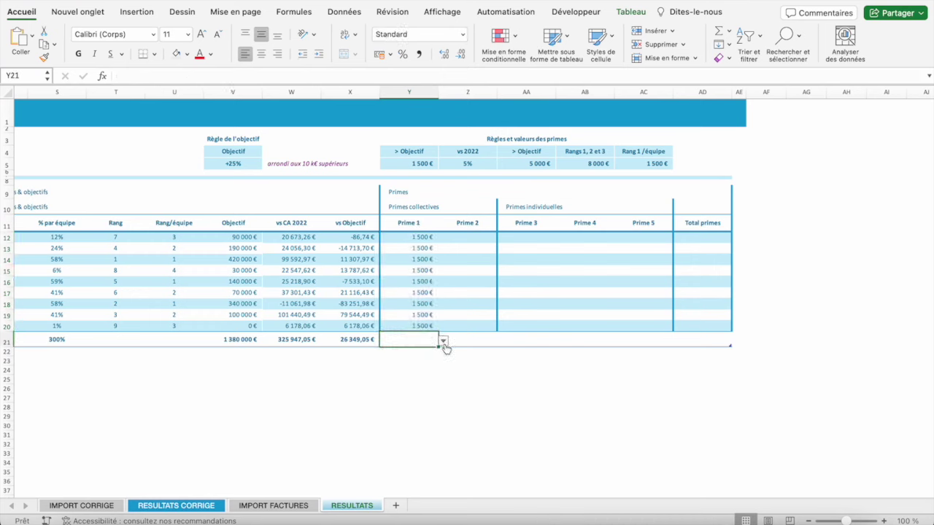
{"action": "left_click", "coordinate": [444, 340]}
{"action": "left_click", "coordinate": [401, 424]}
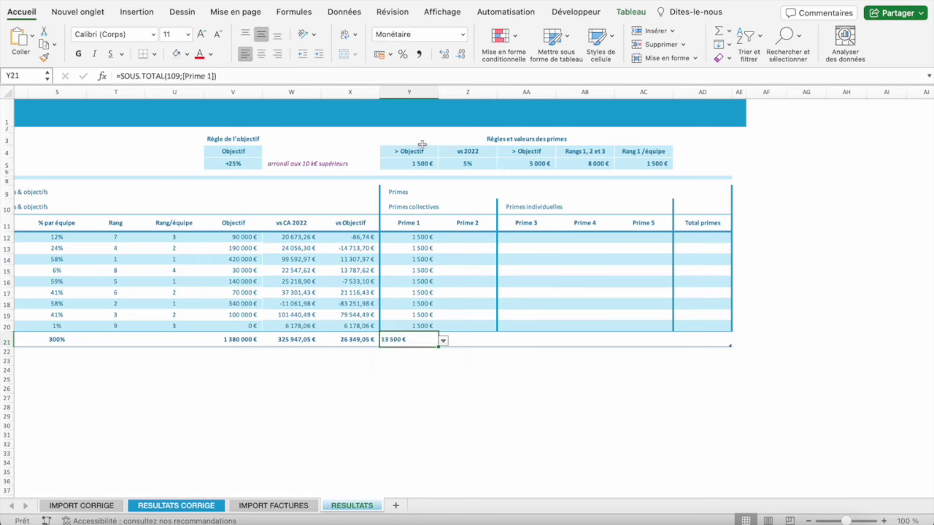
{"action": "left_click", "coordinate": [280, 56]}
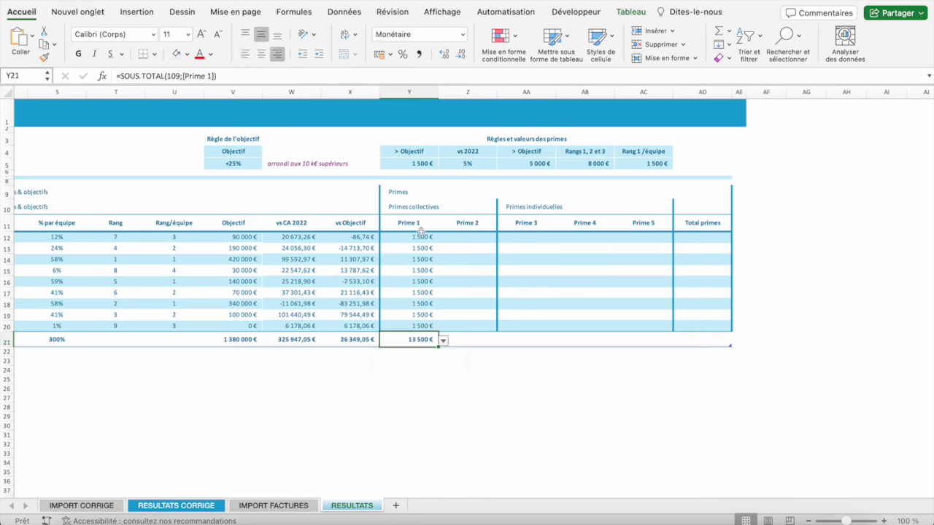
{"action": "left_click", "coordinate": [464, 237]}
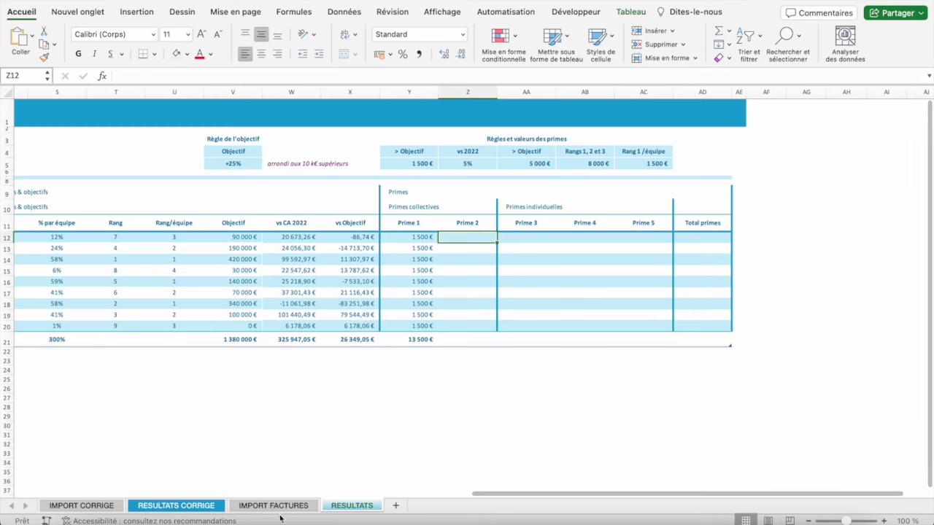
{"action": "left_click", "coordinate": [192, 506]}
{"action": "left_click", "coordinate": [632, 254]}
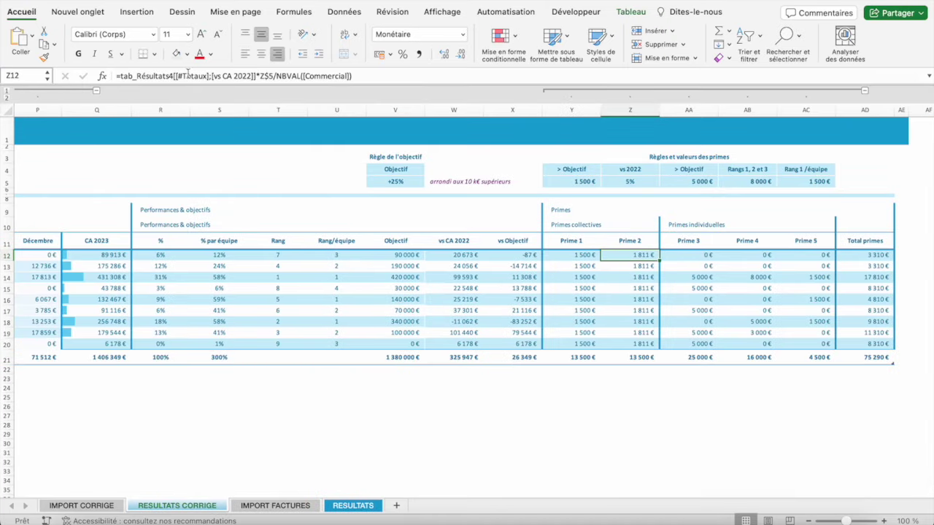
{"action": "left_click", "coordinate": [188, 76]}
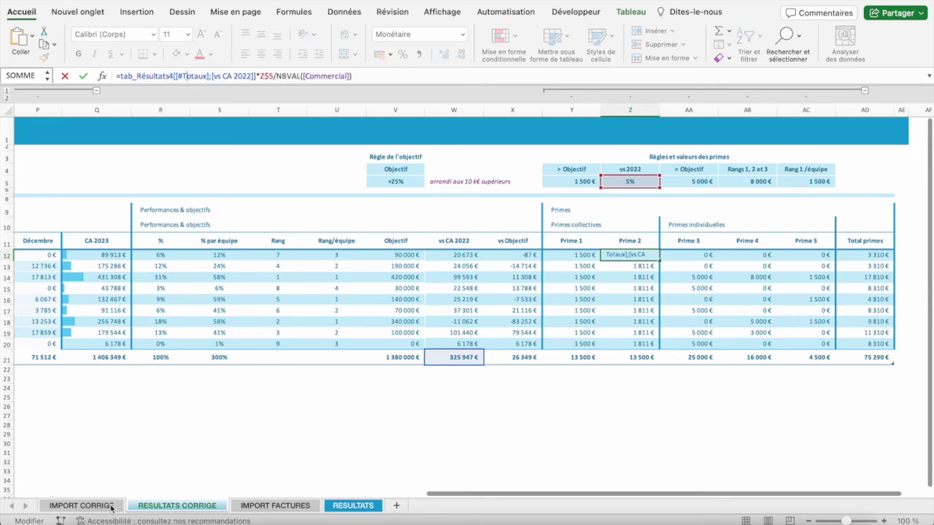
{"action": "left_click", "coordinate": [81, 506]}
{"action": "left_click", "coordinate": [354, 506]}
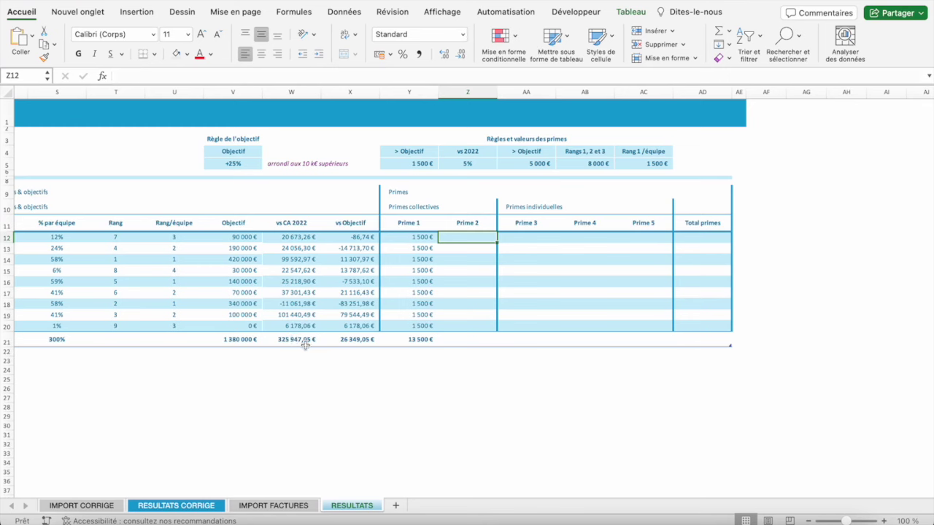
{"action": "left_click", "coordinate": [292, 340]}
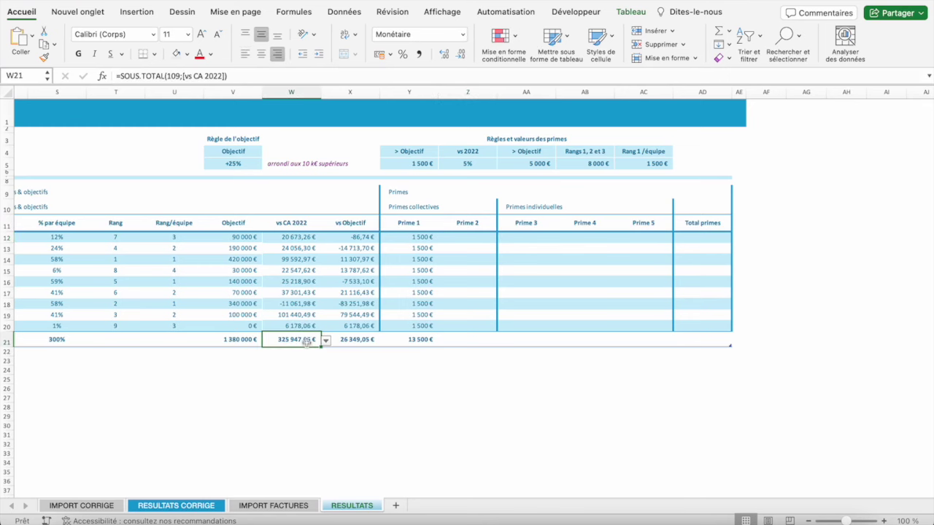
{"action": "left_click", "coordinate": [461, 237]}
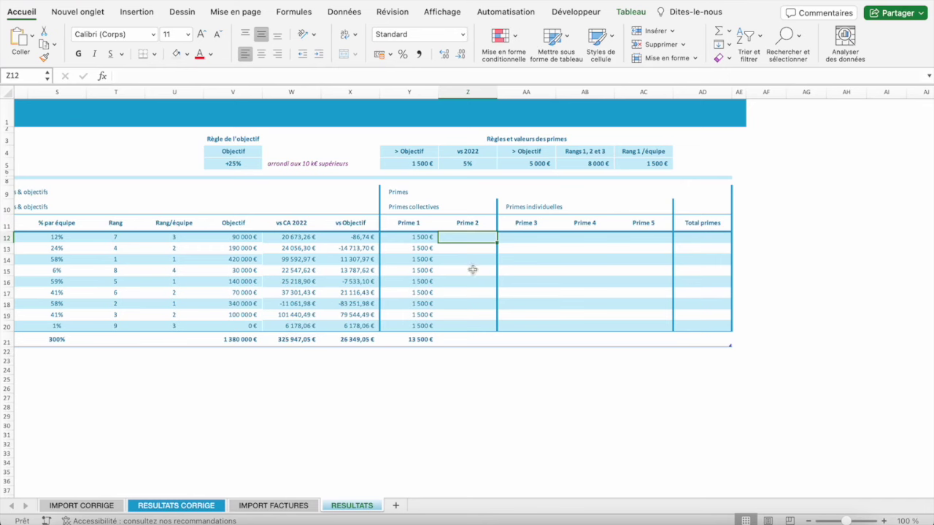
- Enter the Prime 2 formula: vs CA 2022 total ×5% divided by NBVAL of the Commercial names
{"action": "scroll", "coordinate": [167, 307], "scroll_direction": "left", "scroll_amount": 10}
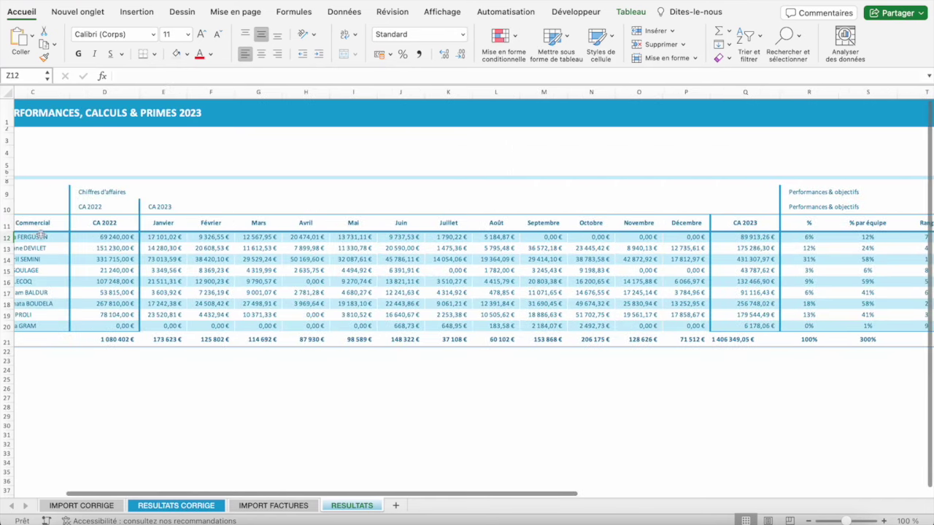
{"action": "scroll", "coordinate": [146, 257], "scroll_direction": "right", "scroll_amount": 5}
{"action": "scroll", "coordinate": [569, 237], "scroll_direction": "right", "scroll_amount": 5}
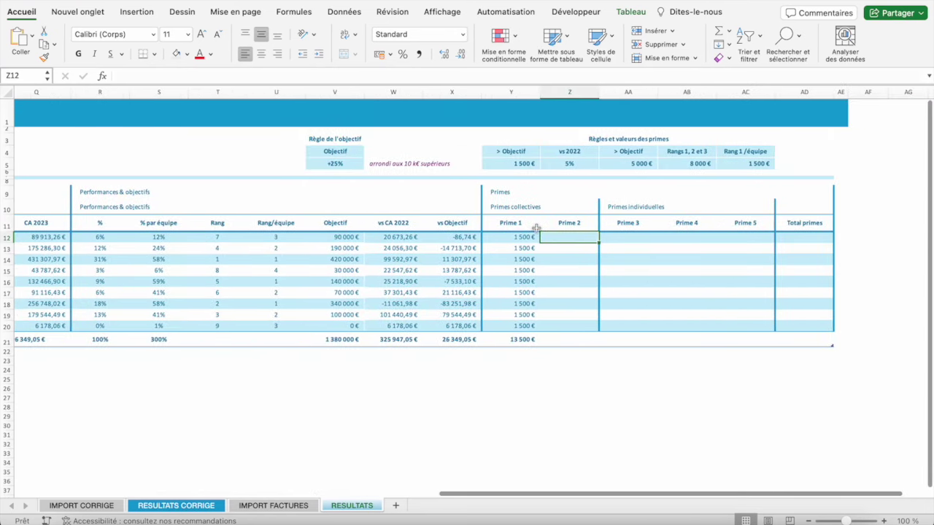
{"action": "type", "text": "="}
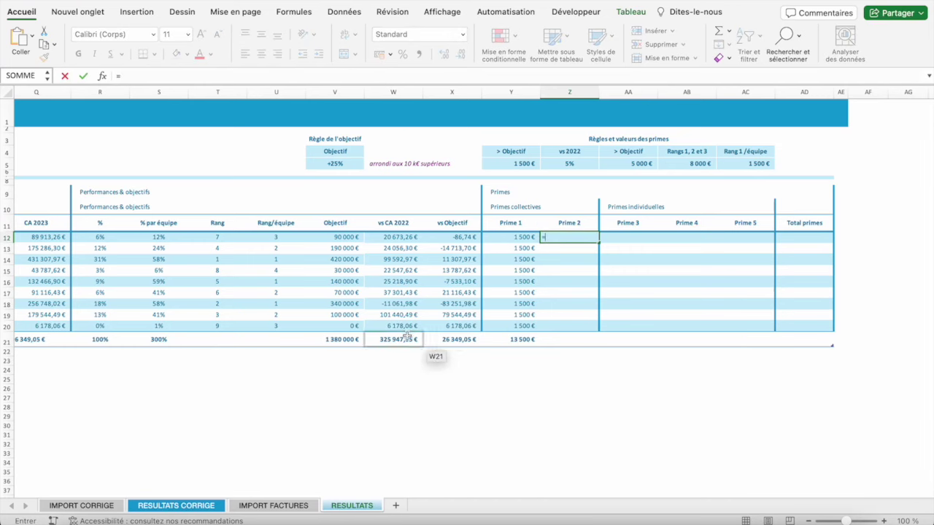
{"action": "left_click", "coordinate": [406, 338]}
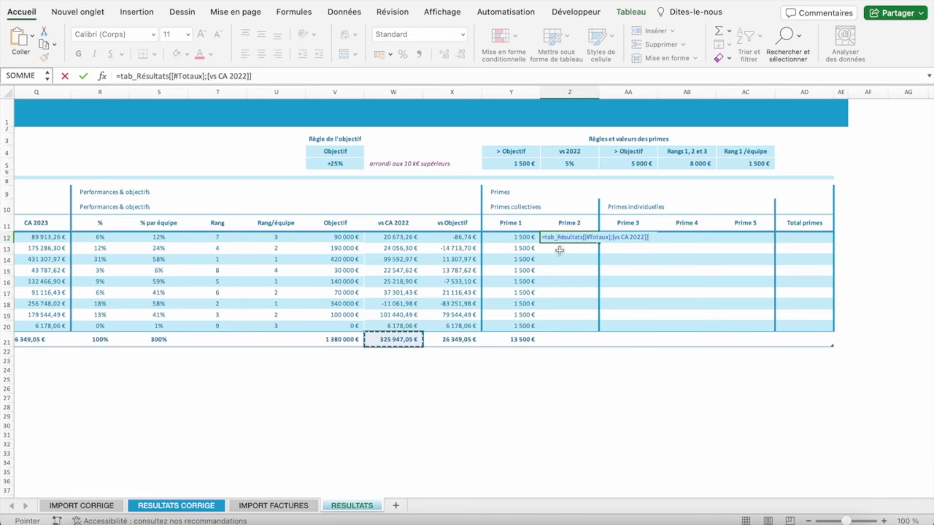
{"action": "type", "text": "*5%"}
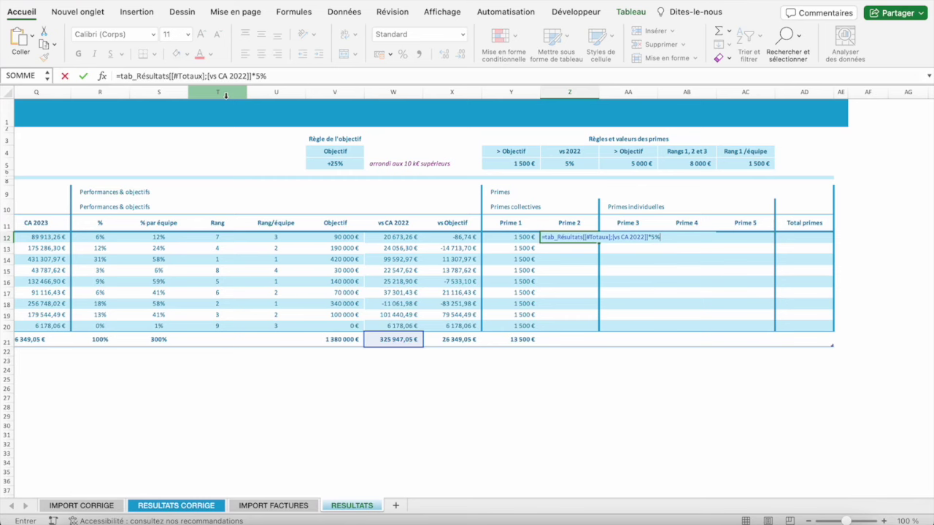
{"action": "key", "text": "Return"}
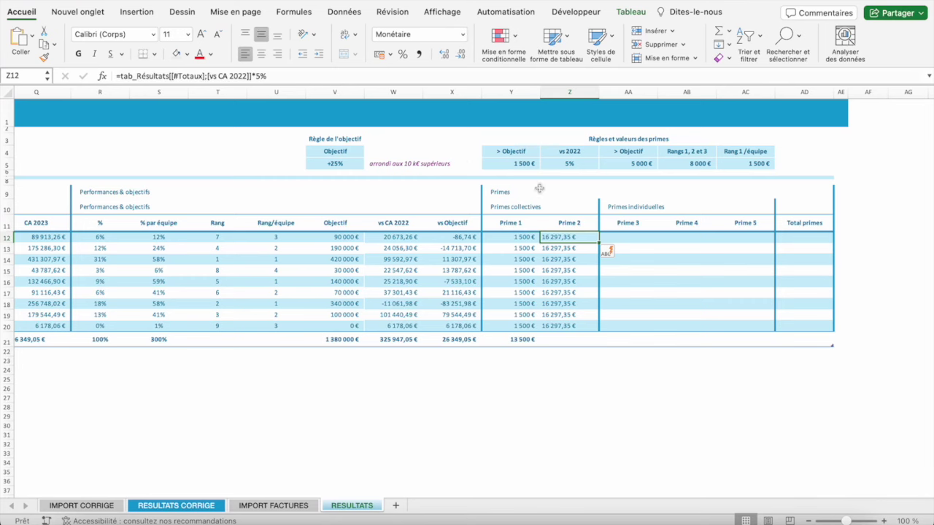
{"action": "left_click", "coordinate": [310, 79]}
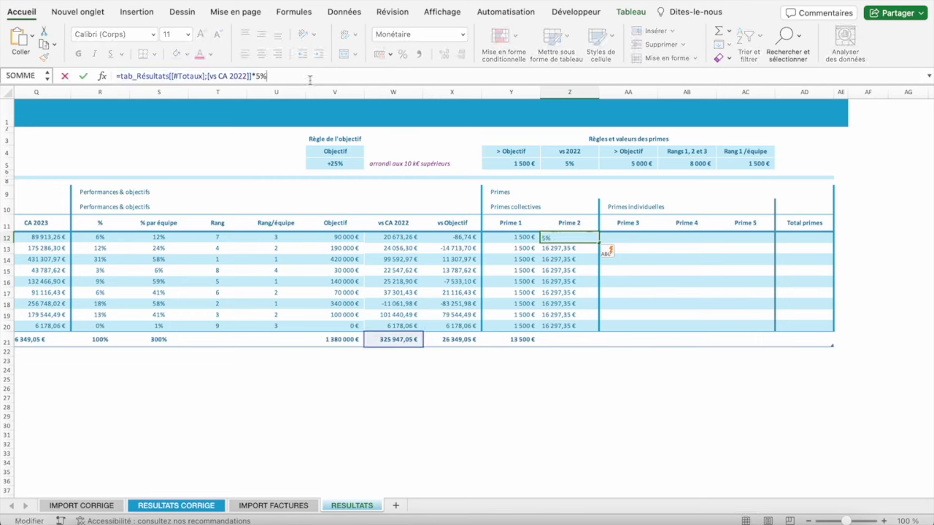
{"action": "type", "text": "/NBVAL"}
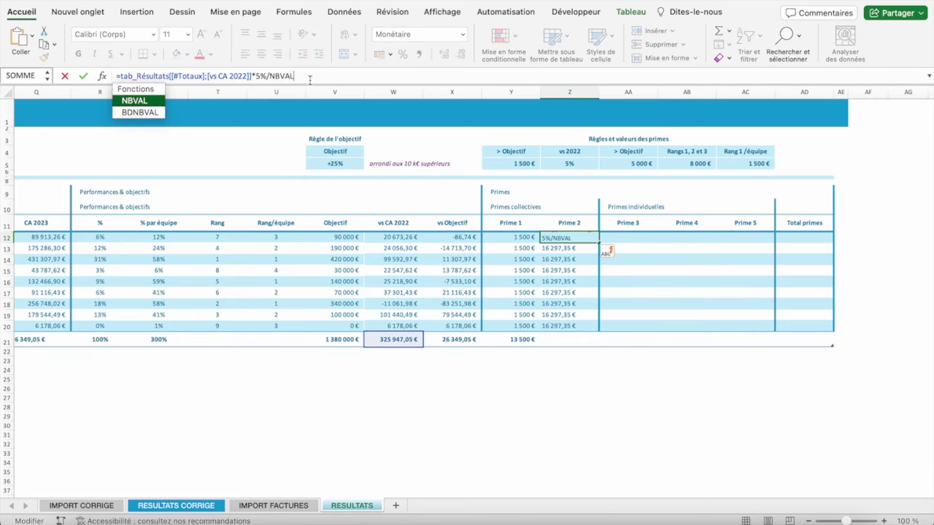
{"action": "type", "text": "("}
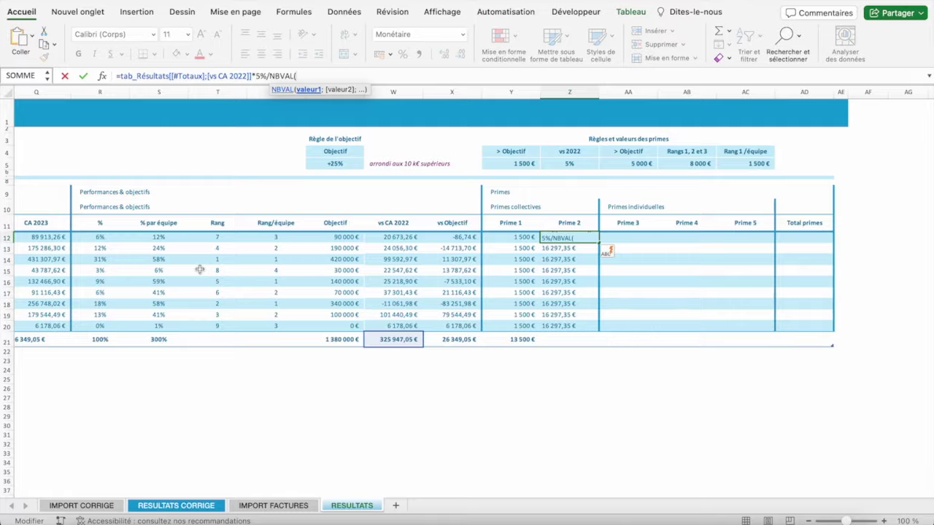
{"action": "scroll", "coordinate": [197, 269], "scroll_direction": "left", "scroll_amount": 10}
{"action": "left_click_drag", "start_coordinate": [102, 237], "coordinate": [100, 321]}
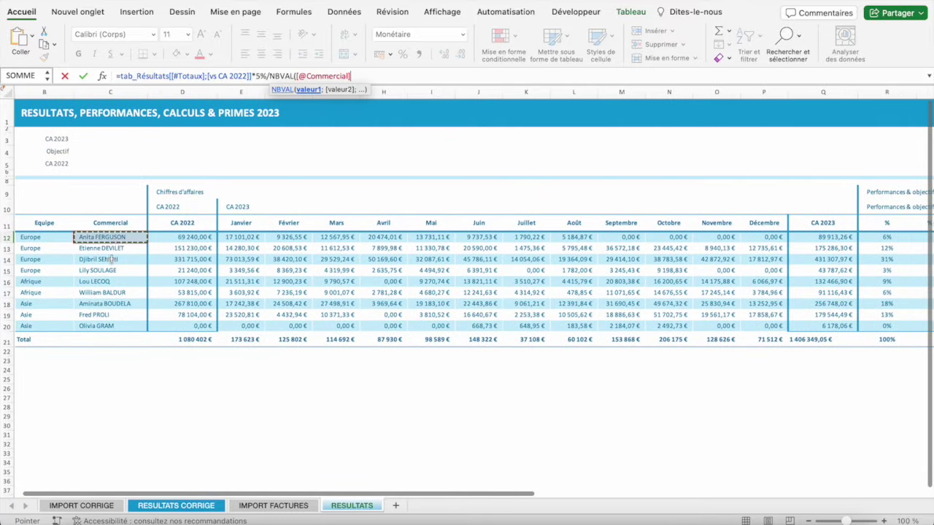
{"action": "type", "text": ")"}
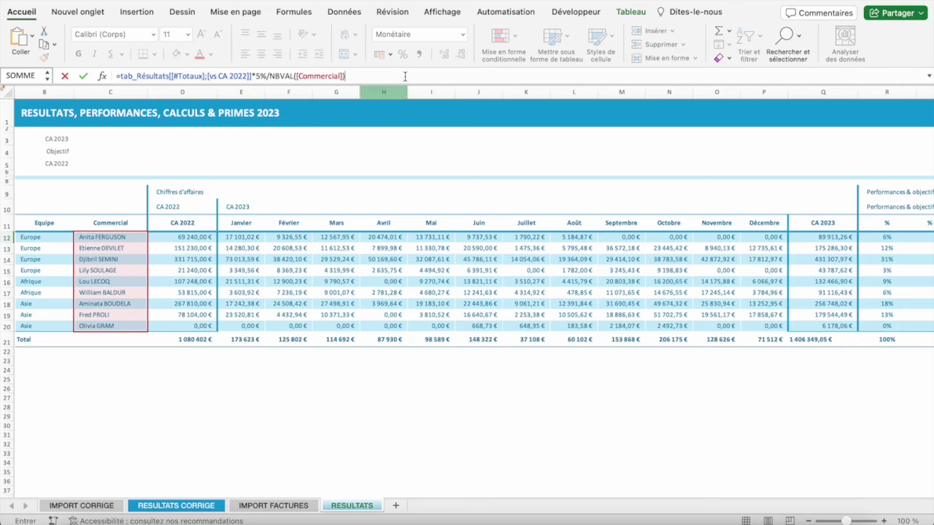
{"action": "key", "text": "Return"}
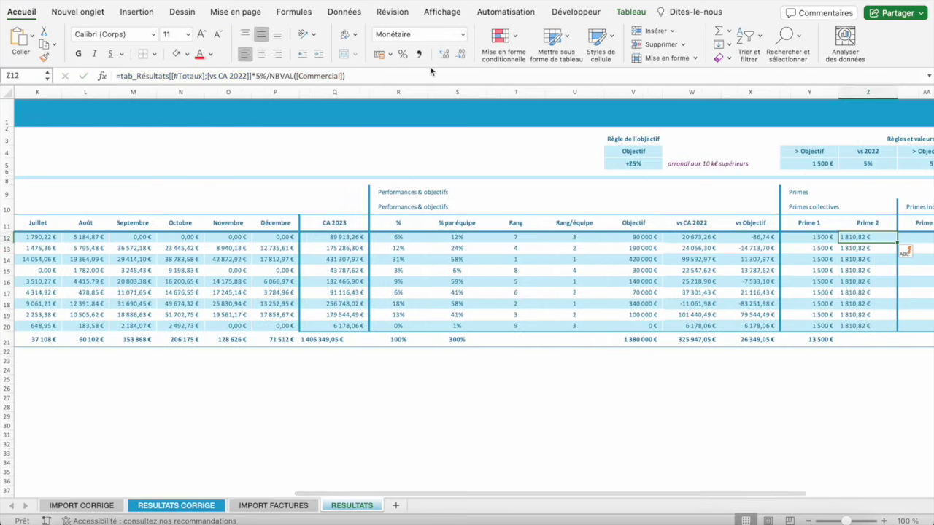
- Show the Prime 2 amounts as right-aligned, slightly indented whole euros (1 811 €) and verify Z12's formula
{"action": "key", "text": "ctrl+shift+Down"}
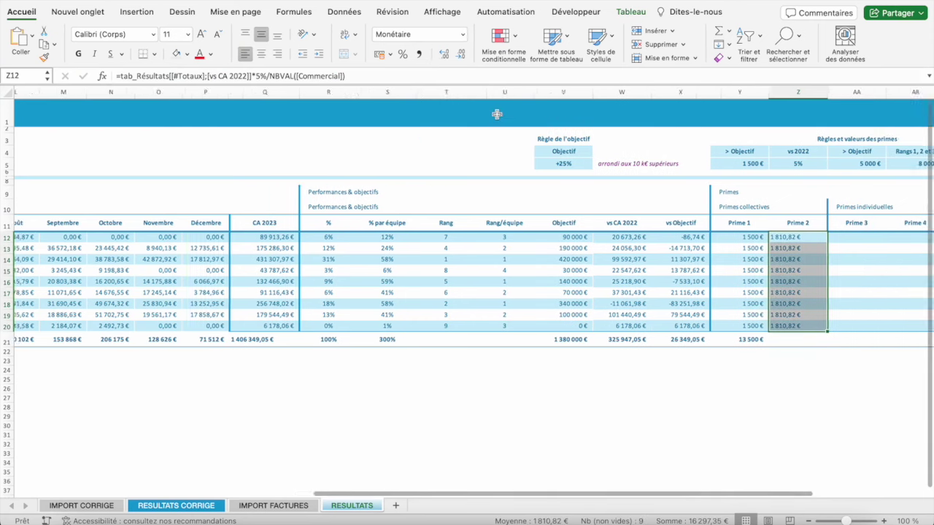
{"action": "scroll", "coordinate": [445, 66], "scroll_direction": "right", "scroll_amount": 5}
{"action": "left_click", "coordinate": [461, 55]}
{"action": "left_click", "coordinate": [460, 54]}
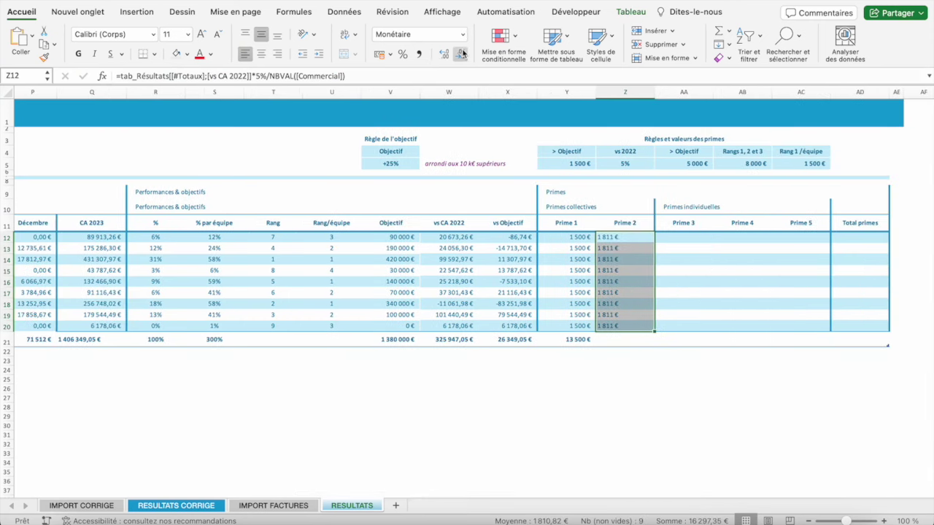
{"action": "left_click", "coordinate": [277, 54]}
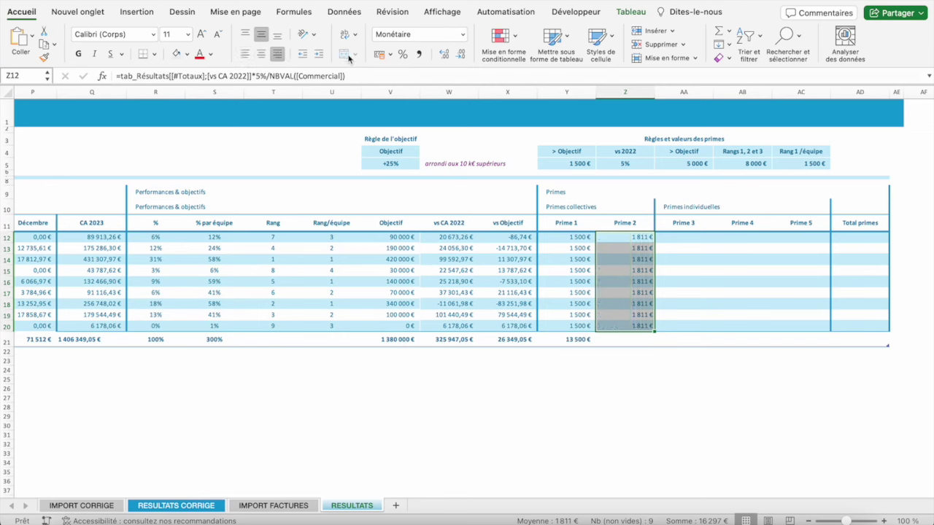
{"action": "left_click", "coordinate": [319, 54]}
{"action": "left_click", "coordinate": [680, 240]}
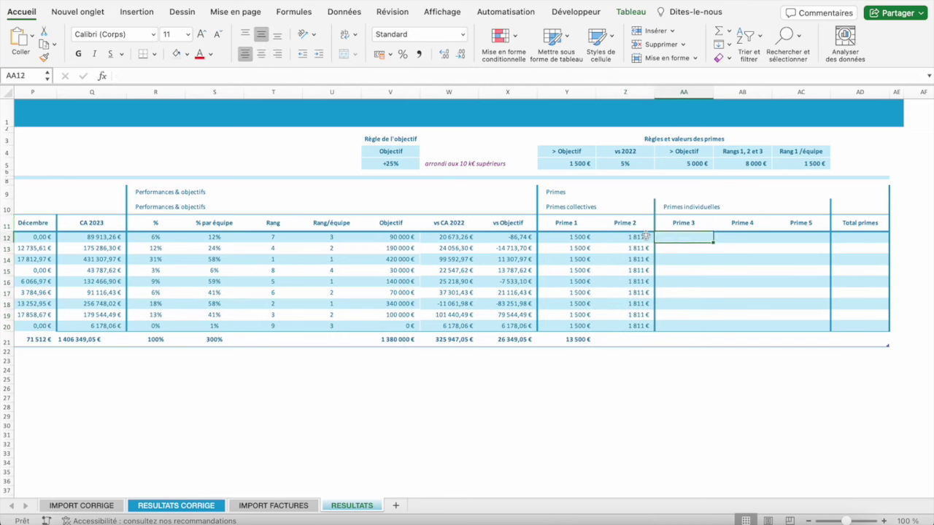
{"action": "left_click", "coordinate": [635, 238]}
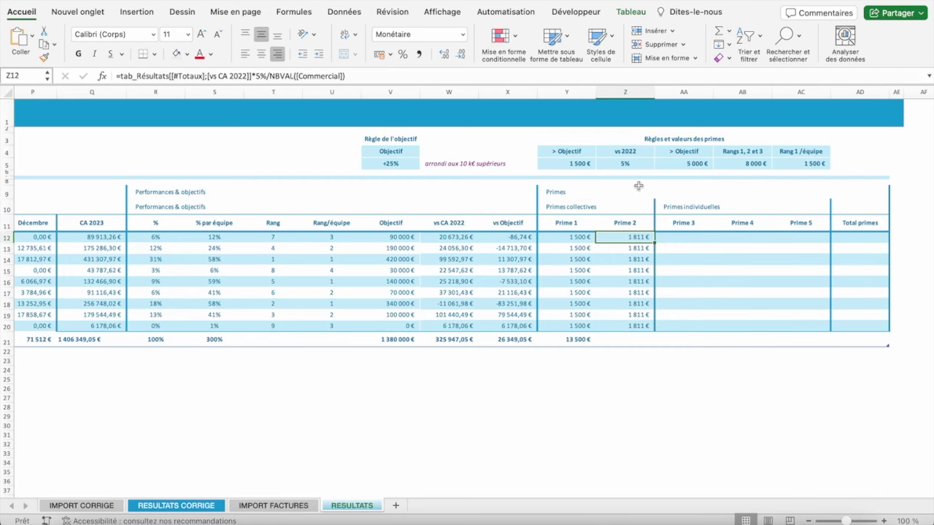
{"action": "left_click", "coordinate": [680, 237]}
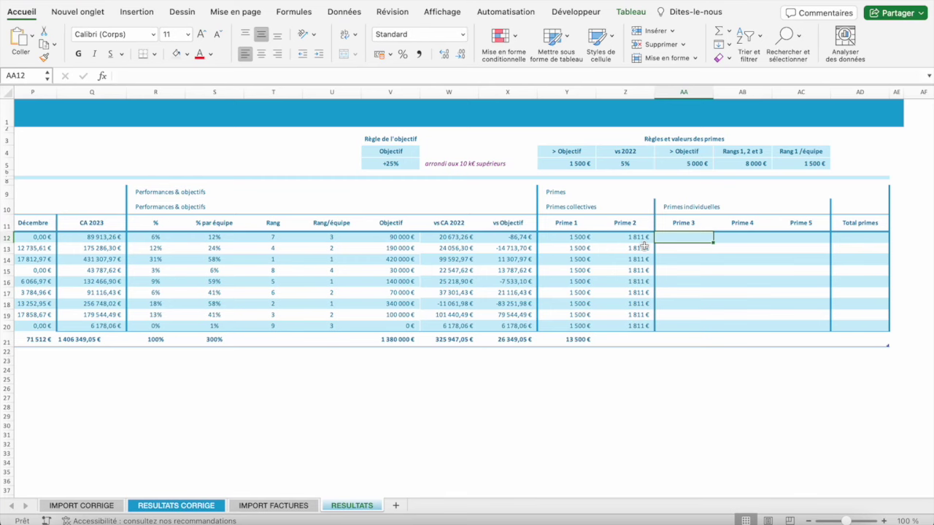
- Enter =SI([@[vs Objectif]]>0;5000;0) in AA12 for the Prime 3 column
{"action": "type", "text": "=SI"}
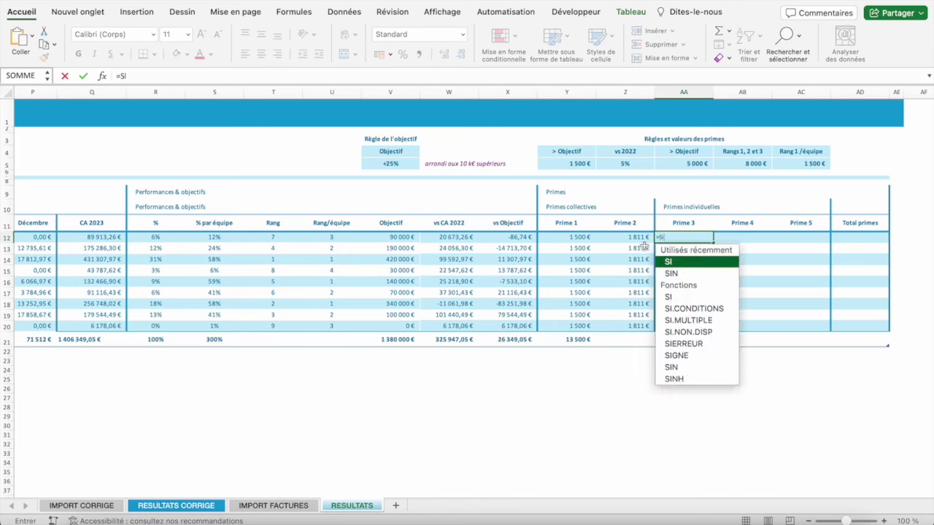
{"action": "type", "text": "("}
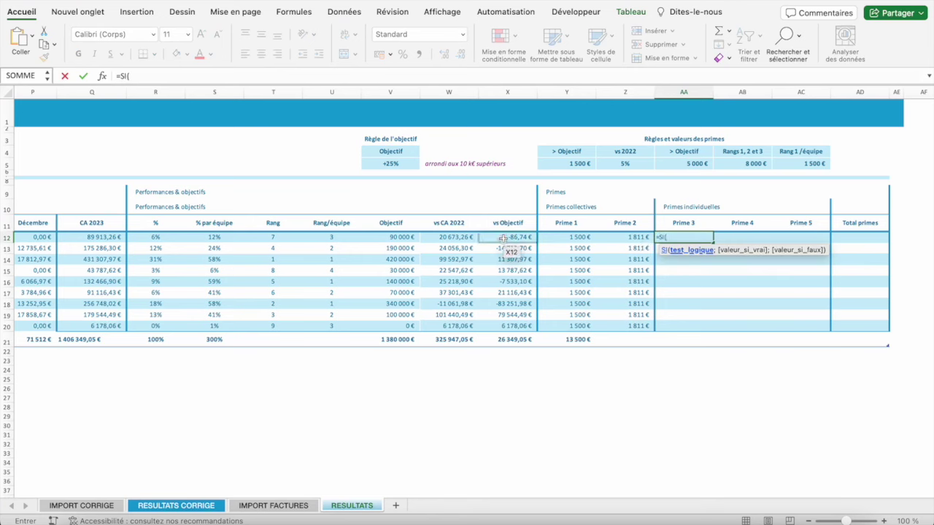
{"action": "left_click", "coordinate": [504, 238]}
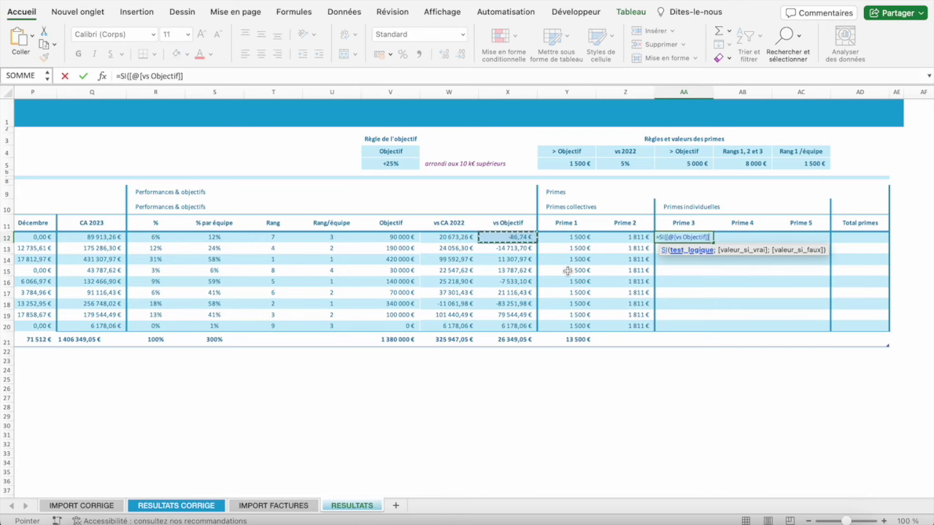
{"action": "type", "text": ">0"}
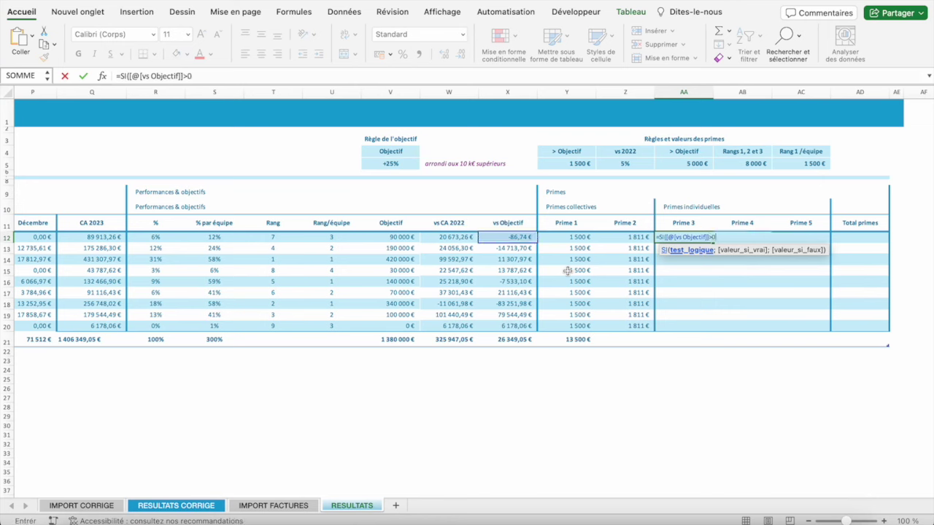
{"action": "type", "text": ";"}
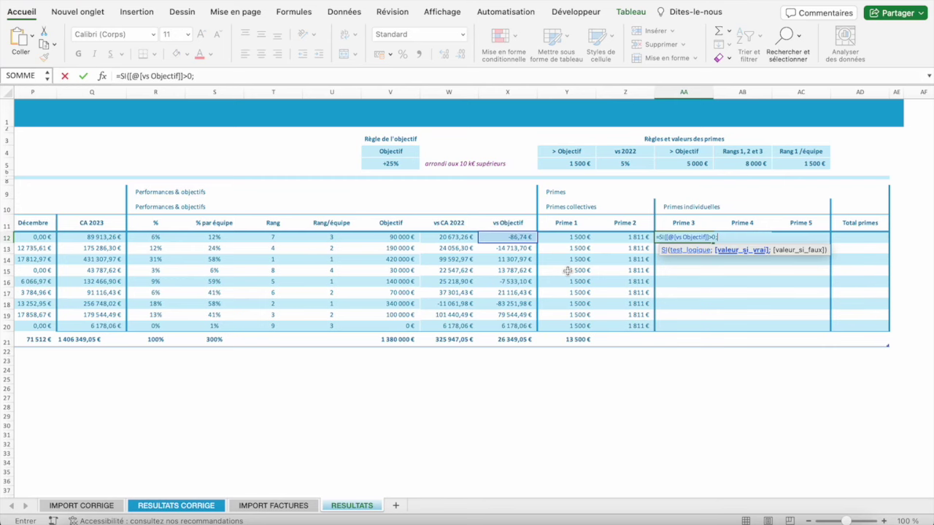
{"action": "type", "text": "5000;"}
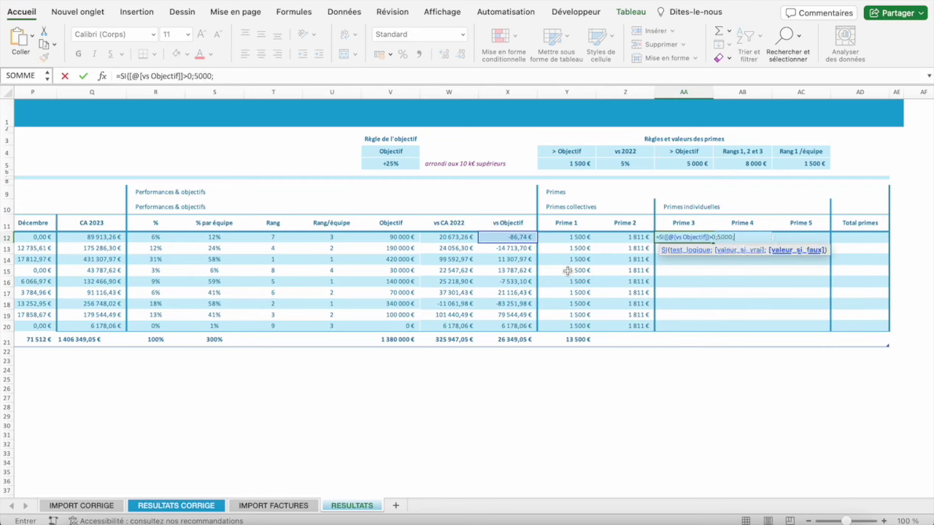
{"action": "type", "text": "0)"}
{"action": "key", "text": "Return"}
- Format the Prime 3 amounts AA12:AA20 as right-aligned euro currency
{"action": "key", "text": "Up"}
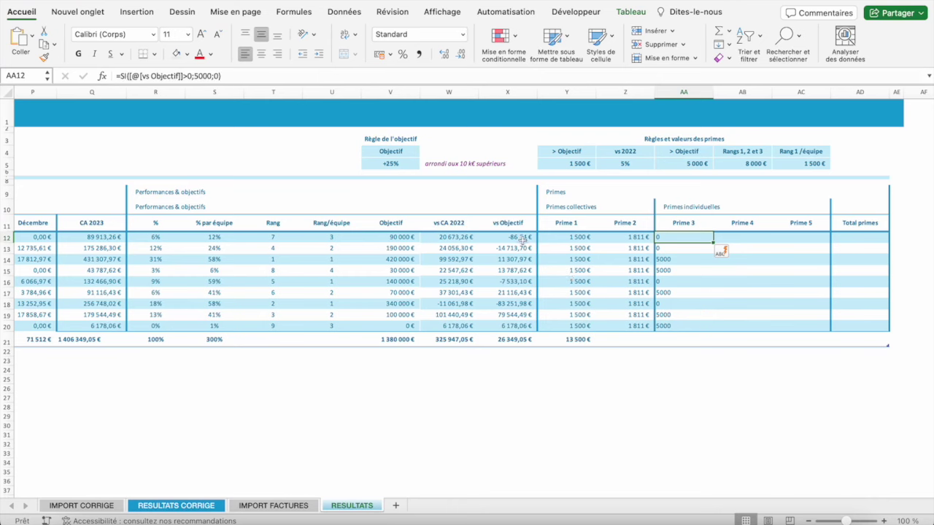
{"action": "key", "text": "ctrl+shift+Down"}
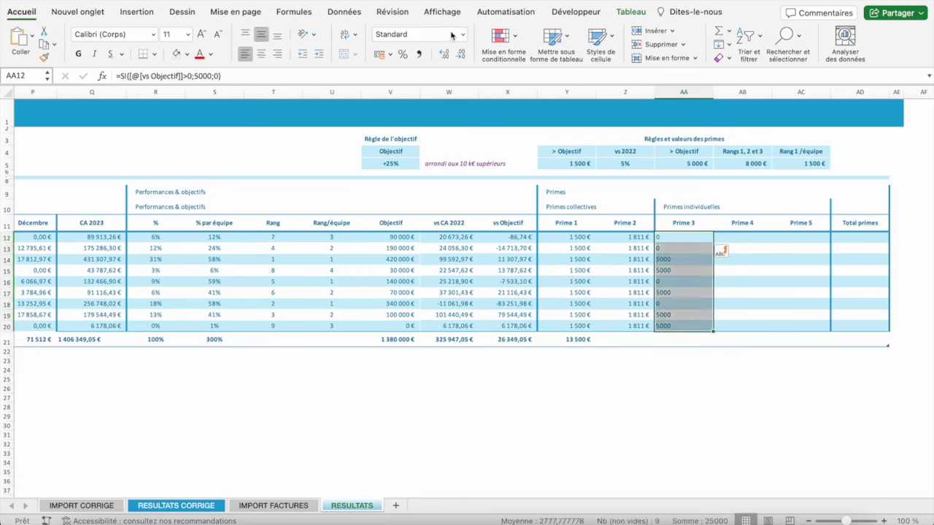
{"action": "left_click", "coordinate": [463, 34]}
{"action": "left_click", "coordinate": [445, 99]}
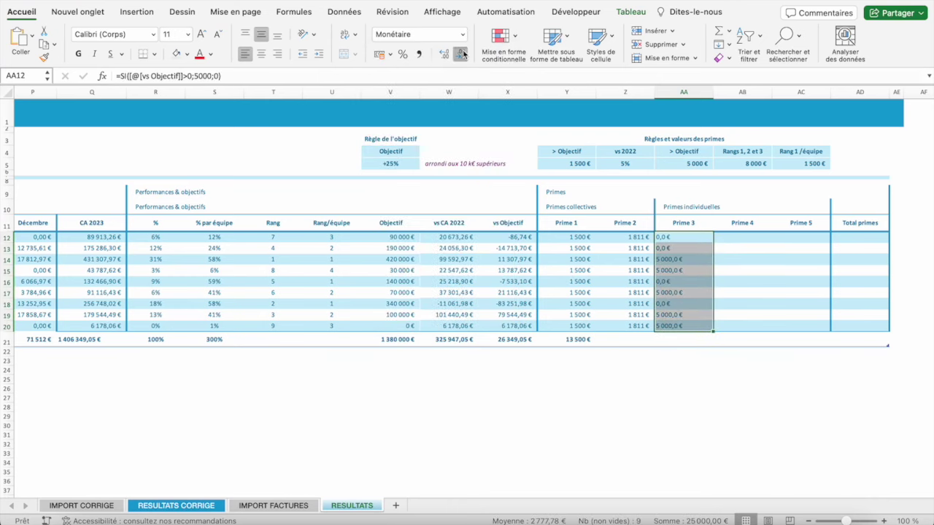
{"action": "left_click", "coordinate": [277, 57]}
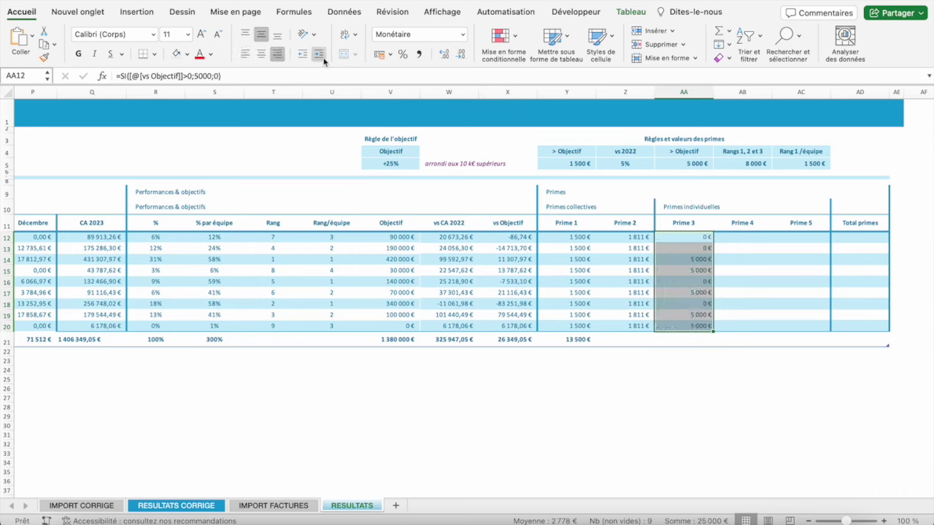
- Sum Prime 2 and Prime 3 (25 000 €) in the total row, right-aligned
{"action": "left_click", "coordinate": [635, 340]}
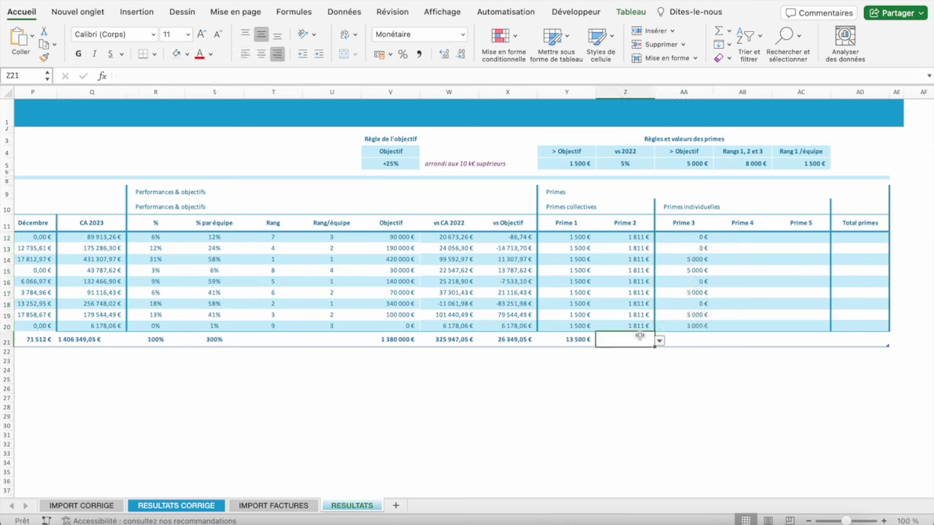
{"action": "left_click", "coordinate": [659, 341]}
{"action": "left_click", "coordinate": [615, 425]}
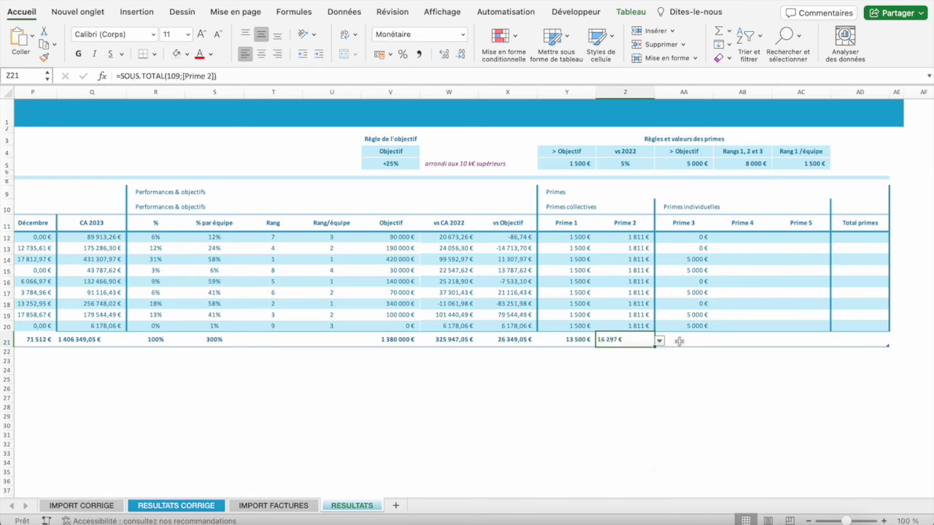
{"action": "left_click", "coordinate": [686, 340]}
{"action": "left_click", "coordinate": [719, 341]}
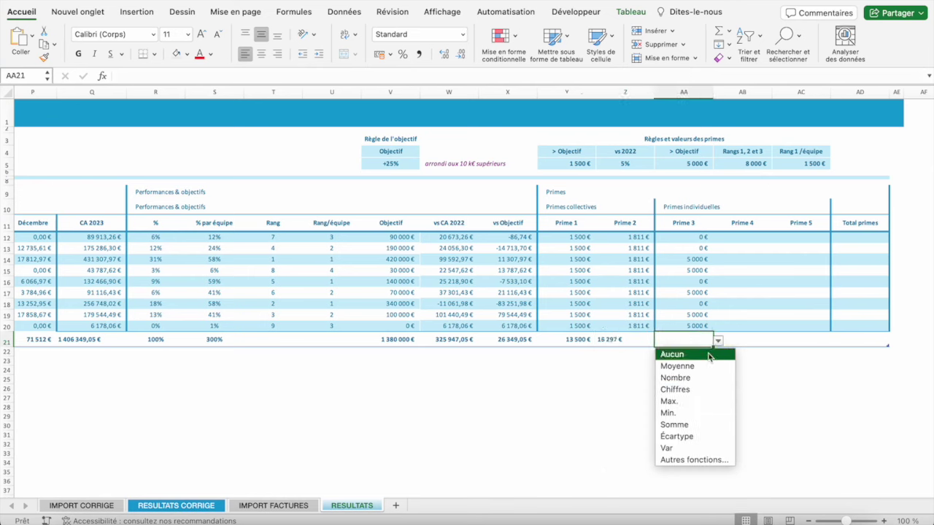
{"action": "left_click", "coordinate": [669, 422]}
{"action": "left_click_drag", "start_coordinate": [606, 340], "coordinate": [682, 340]}
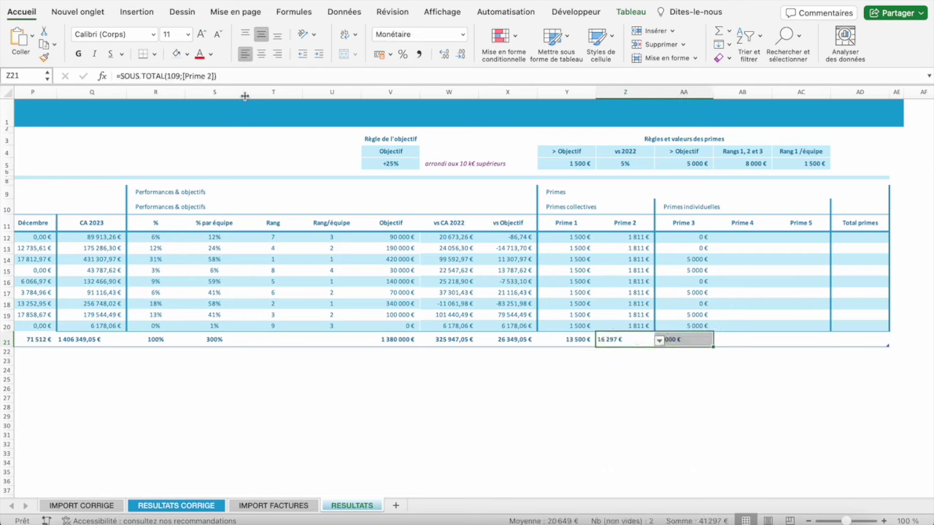
{"action": "left_click", "coordinate": [278, 54]}
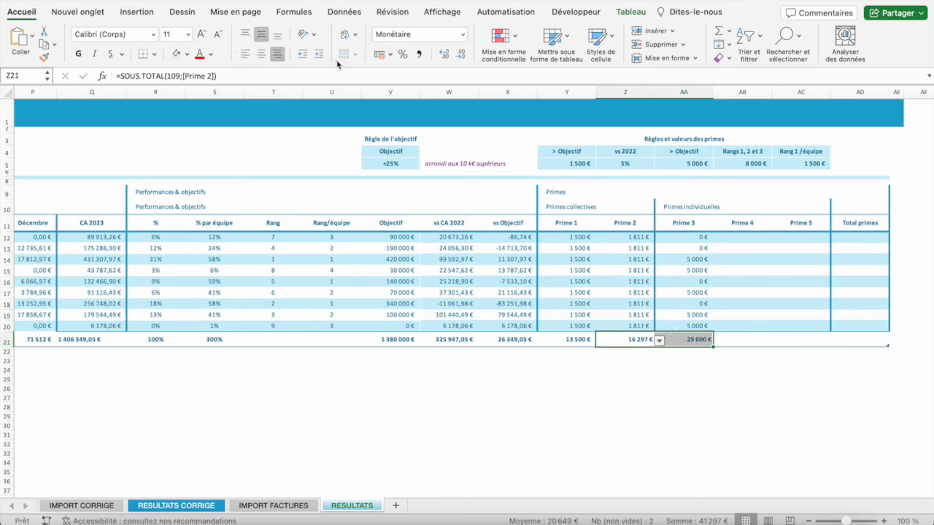
{"action": "left_click", "coordinate": [728, 237]}
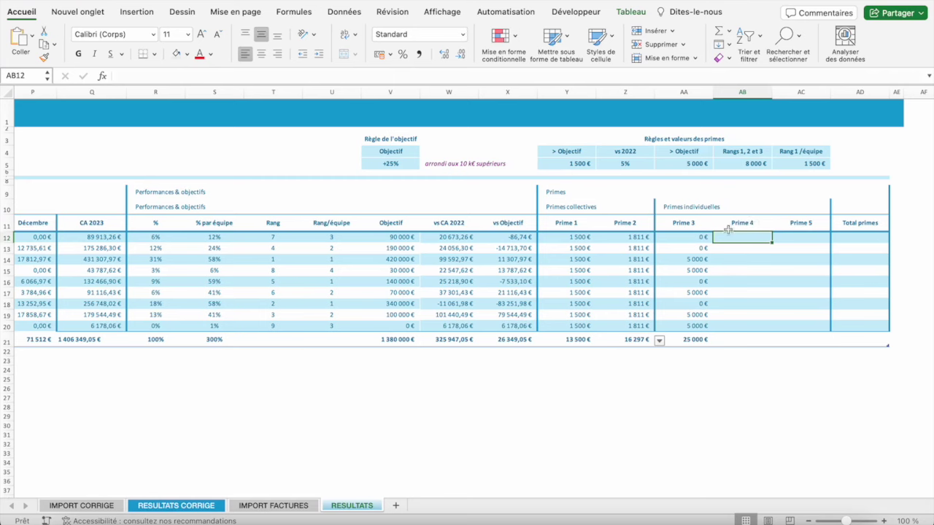
{"action": "type", "text": "="}
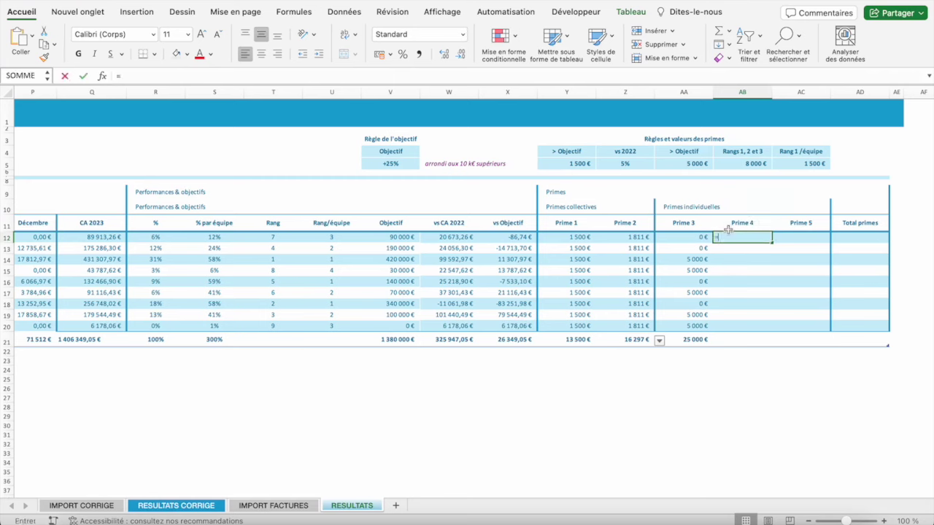
{"action": "type", "text": "SI.CON"}
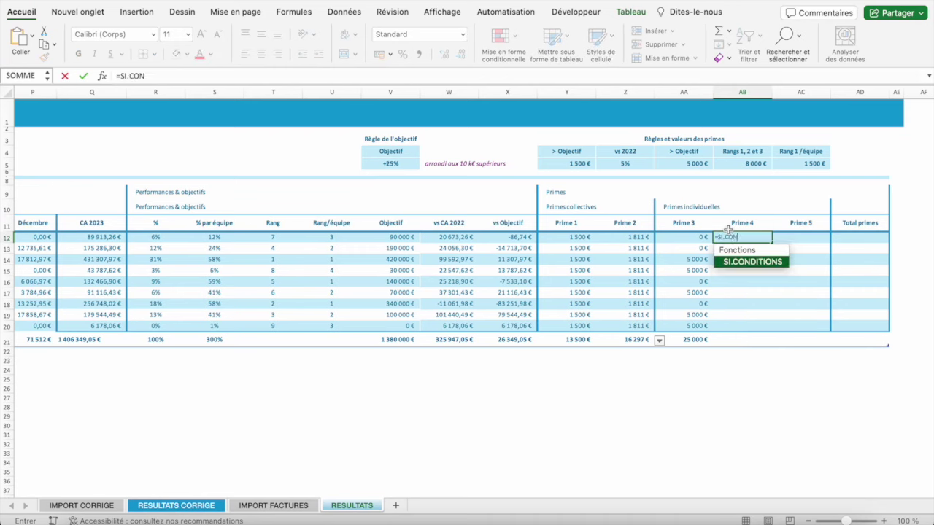
{"action": "key", "text": "Tab"}
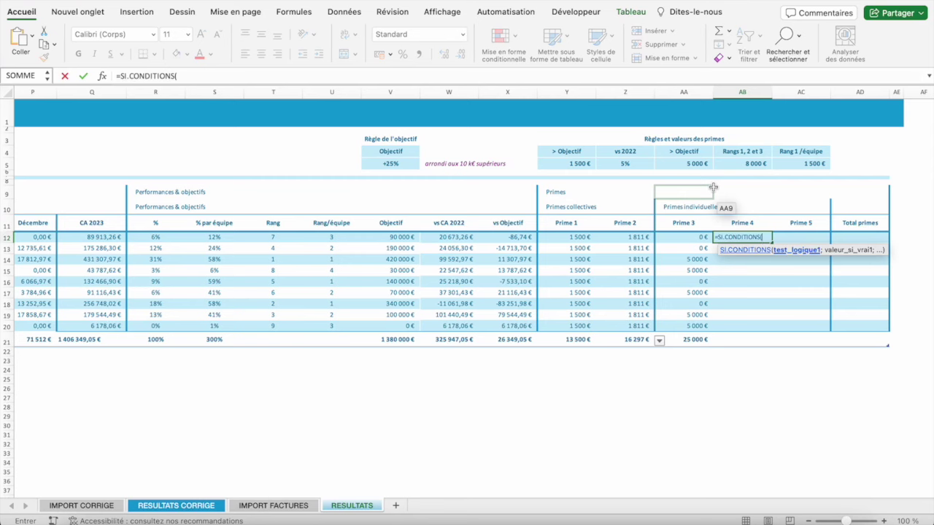
{"action": "key", "text": "Return"}
{"action": "left_click", "coordinate": [467, 200]}
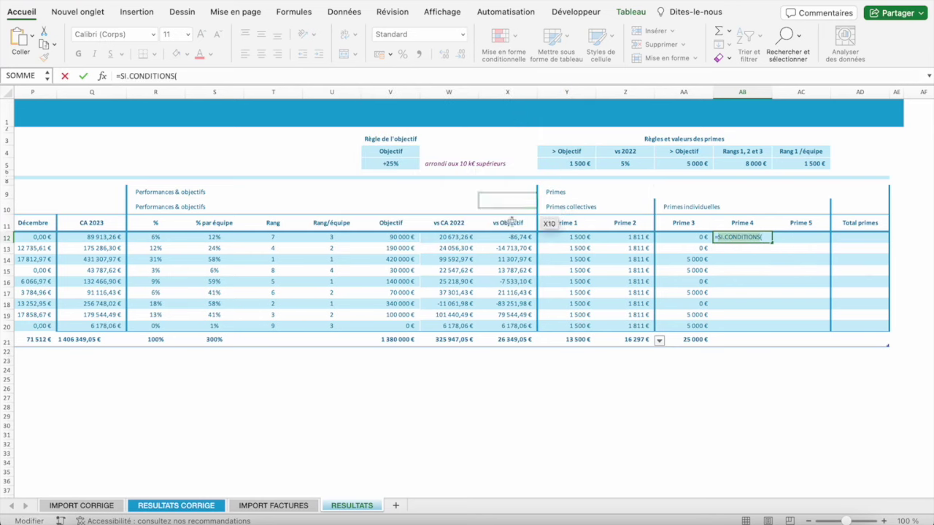
{"action": "left_click", "coordinate": [170, 507]}
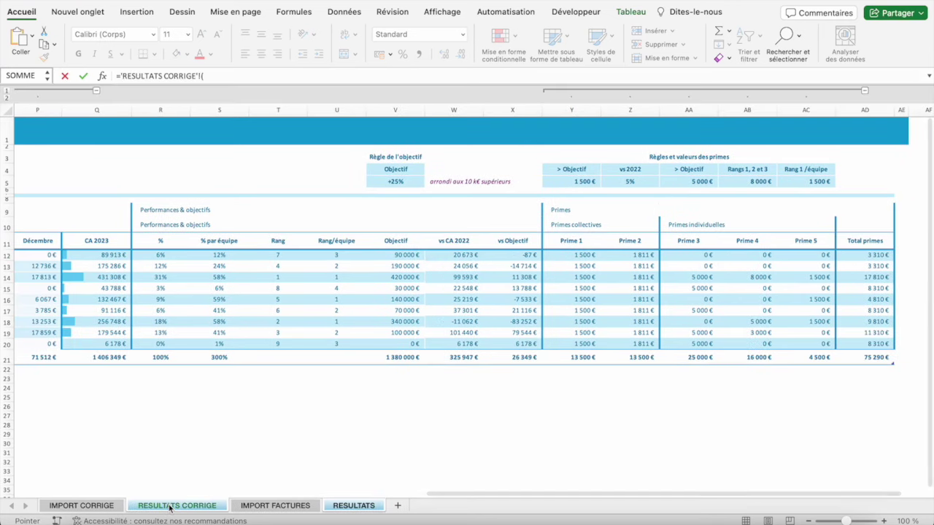
{"action": "left_click", "coordinate": [349, 508]}
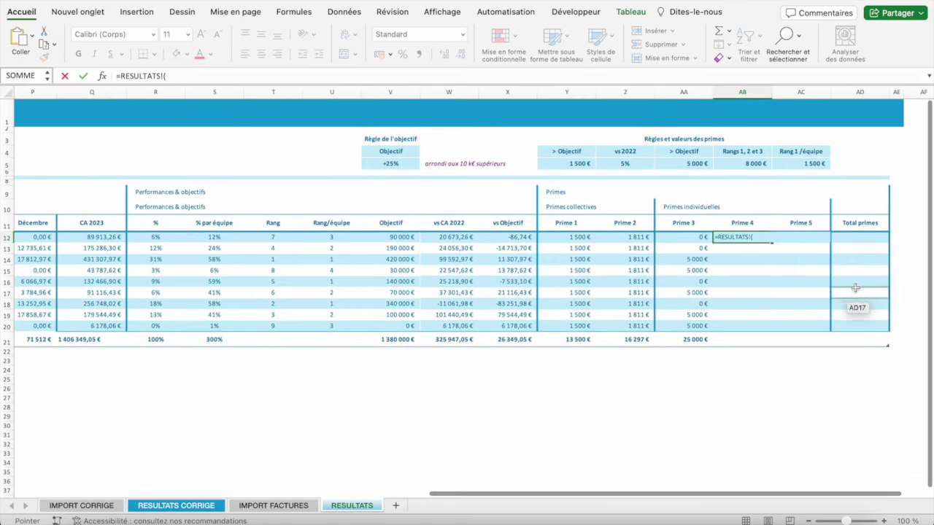
{"action": "key", "text": "BackSpace"}
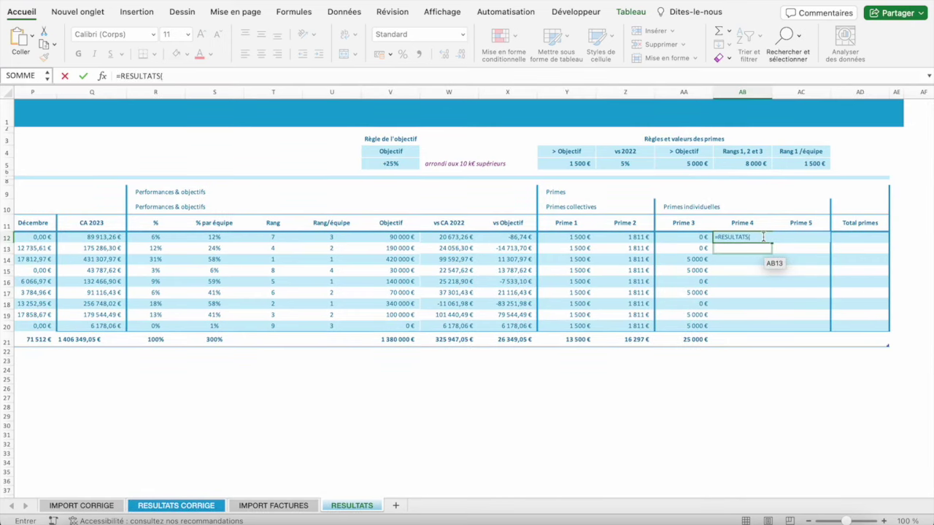
{"action": "key", "text": "BackSpace"}
{"action": "key", "text": "BackSpace"}
{"action": "key", "text": "BackSpace"}
{"action": "key", "text": "BackSpace"}
{"action": "key", "text": "BackSpace"}
{"action": "key", "text": "BackSpace"}
{"action": "key", "text": "BackSpace"}
{"action": "key", "text": "Right"}
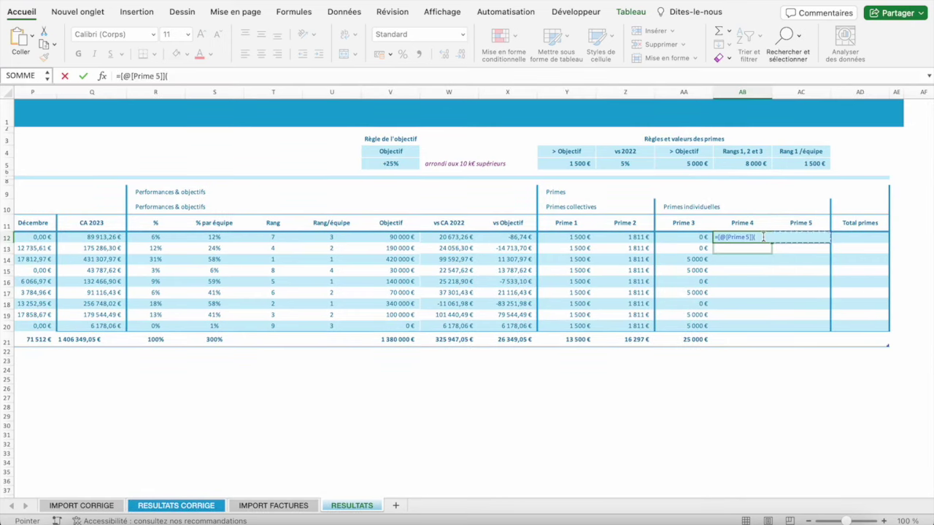
{"action": "key", "text": "BackSpace"}
{"action": "key", "text": "BackSpace"}
{"action": "key", "text": "BackSpace"}
{"action": "key", "text": "BackSpace"}
{"action": "key", "text": "BackSpace"}
{"action": "key", "text": "BackSpace"}
{"action": "key", "text": "BackSpace"}
{"action": "key", "text": "BackSpace"}
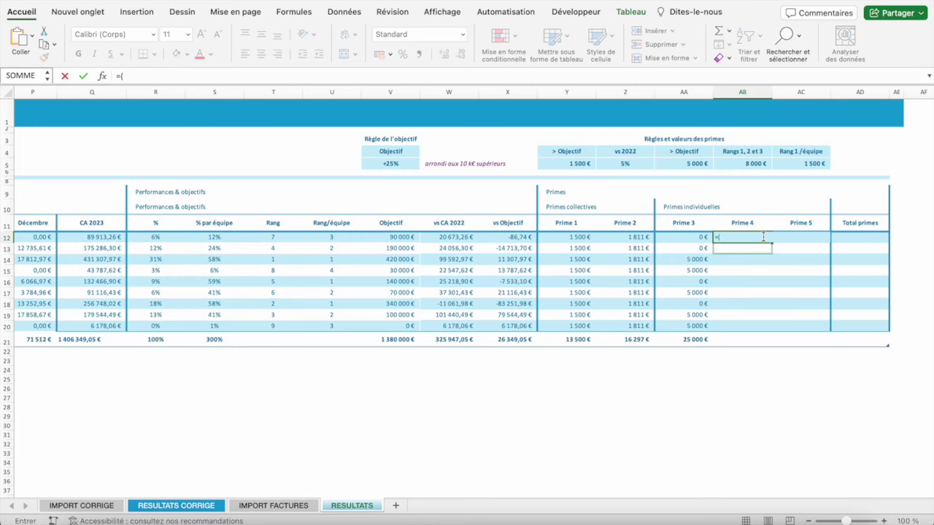
{"action": "key", "text": "BackSpace"}
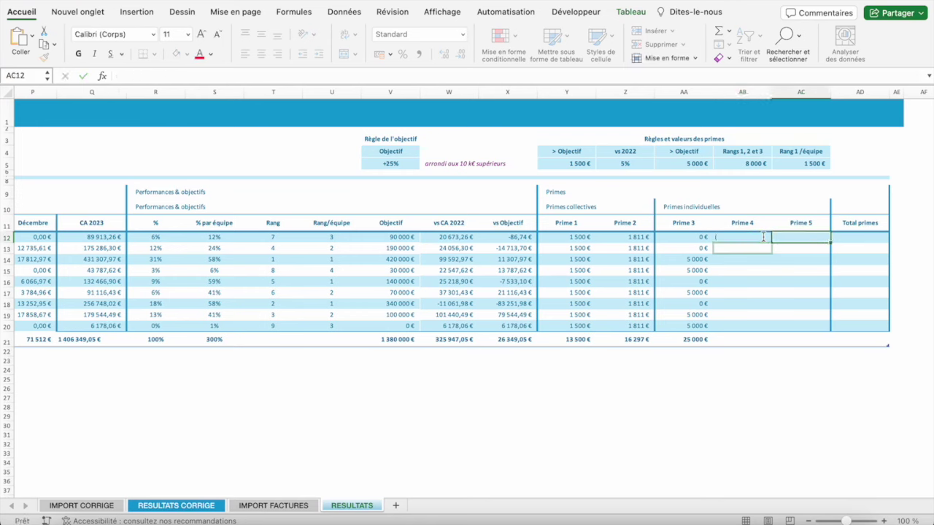
{"action": "key", "text": "Escape"}
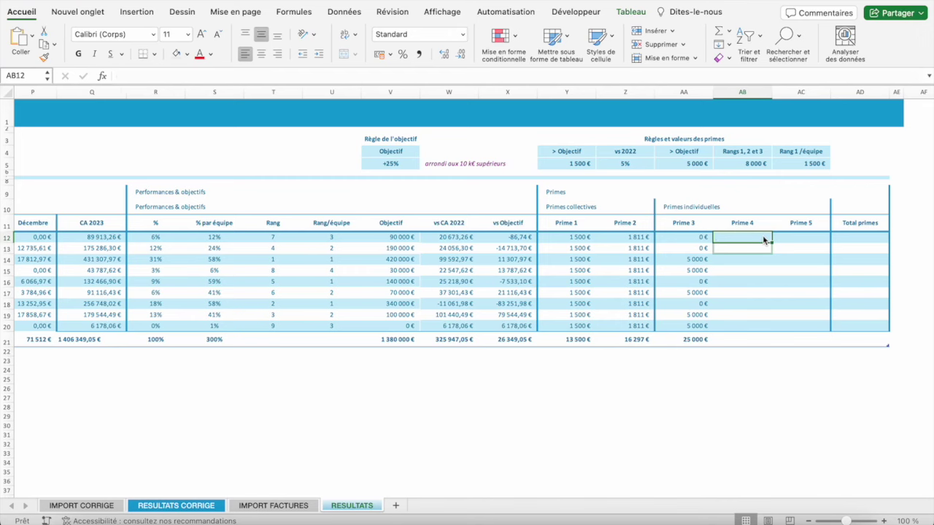
- Enter an SI.CONDITIONS formula in AB12 paying 8000, 5000 and 3000 for Rang 1, 2 and 3
{"action": "type", "text": "="}
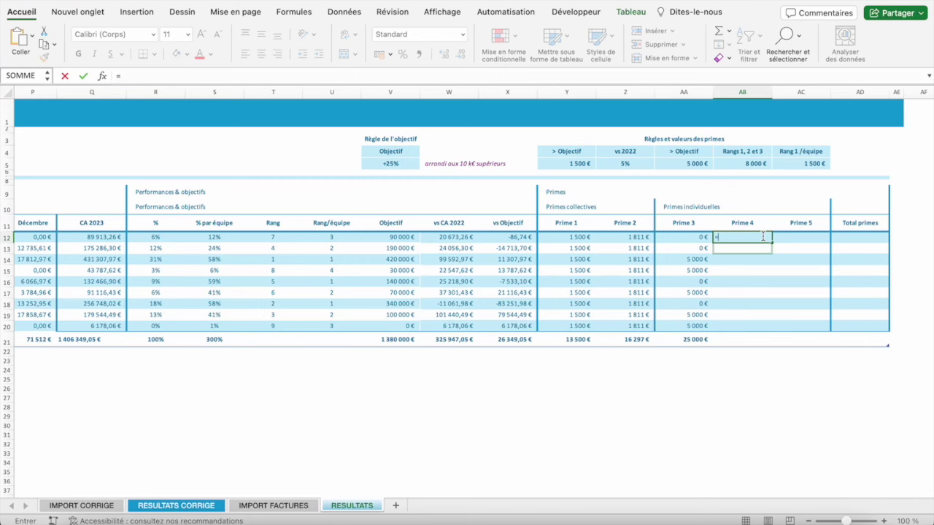
{"action": "type", "text": "SI.C"}
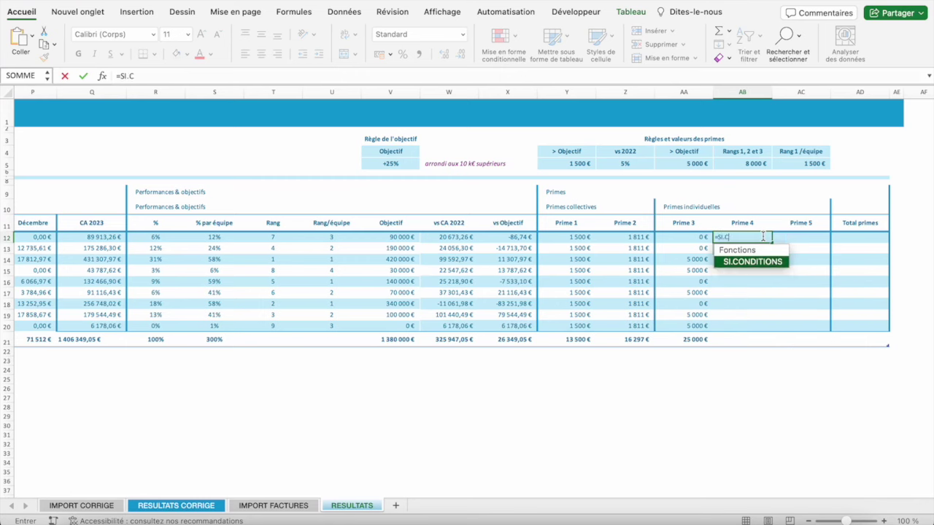
{"action": "key", "text": "Tab"}
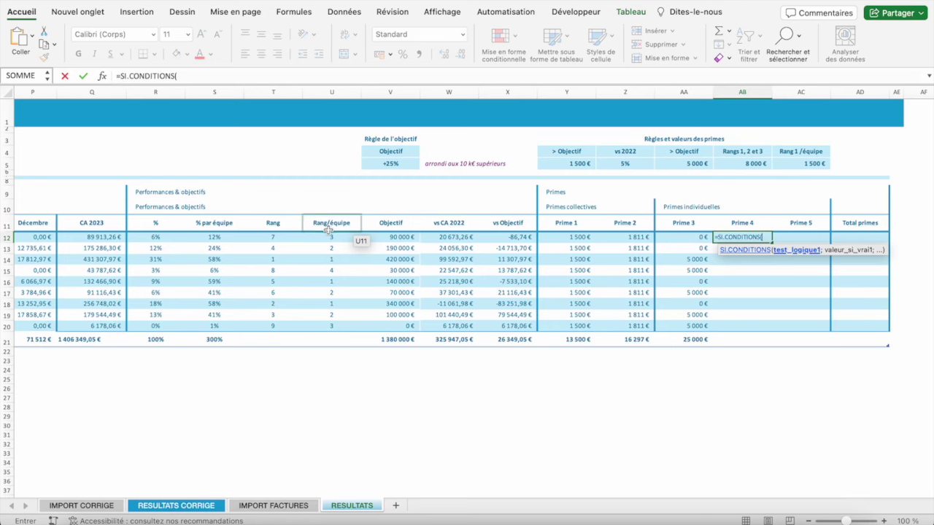
{"action": "left_click", "coordinate": [268, 236]}
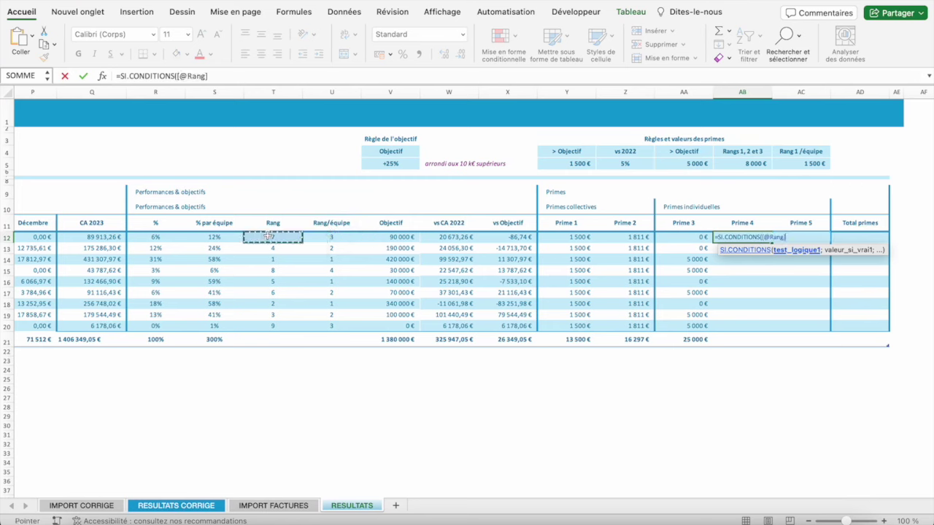
{"action": "type", "text": "=1"}
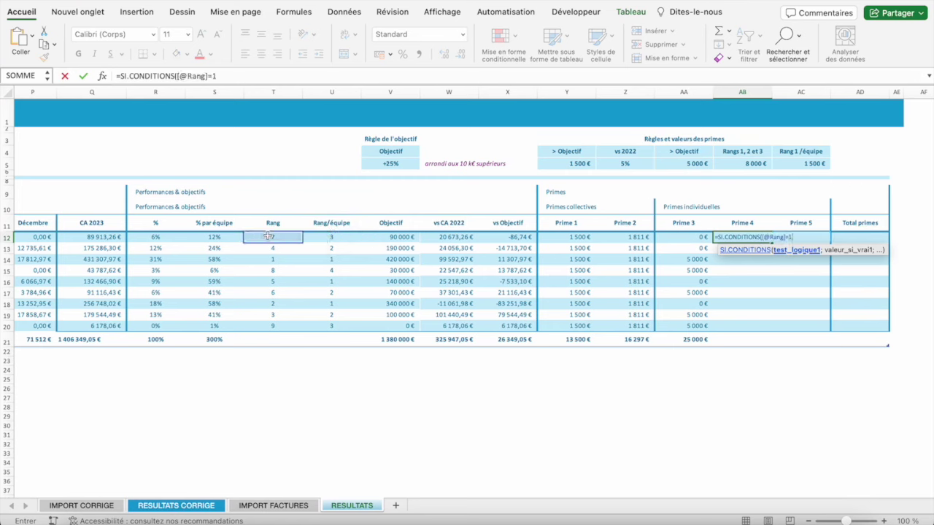
{"action": "type", "text": ";"}
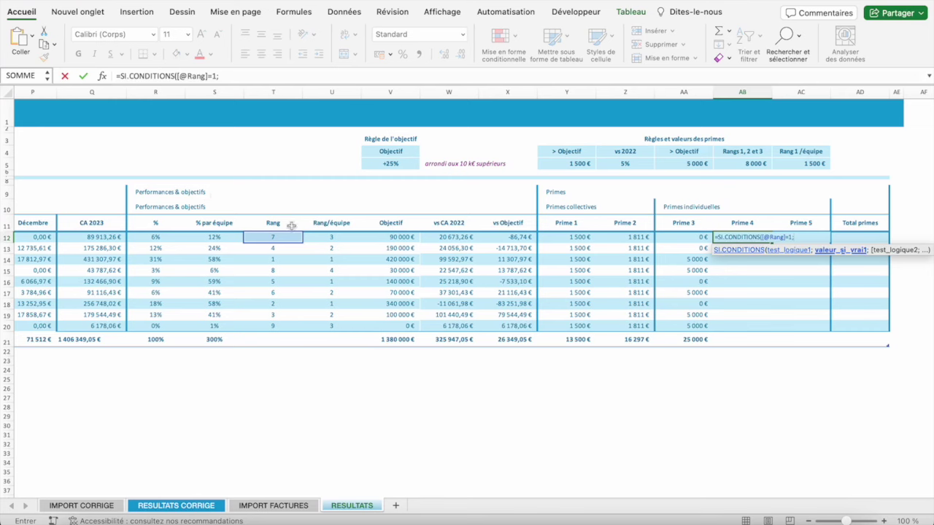
{"action": "type", "text": "8000;"}
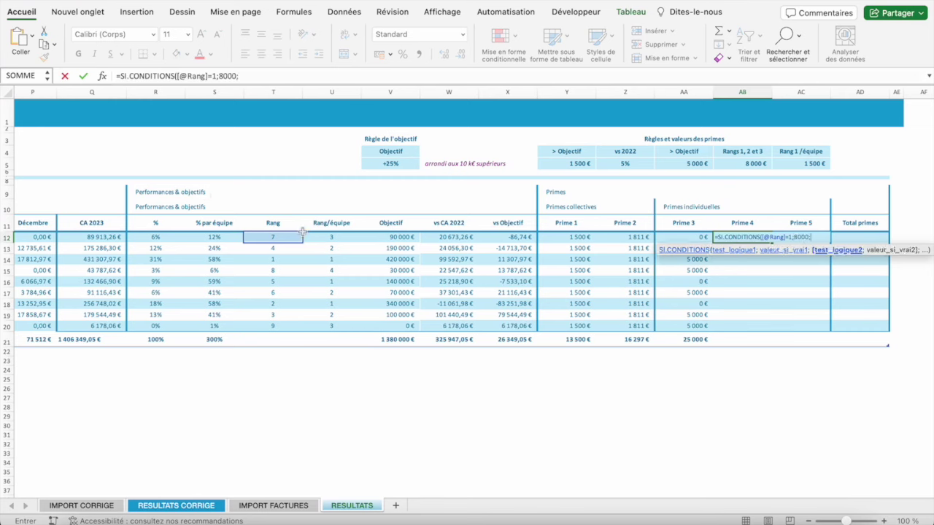
{"action": "left_click", "coordinate": [273, 236]}
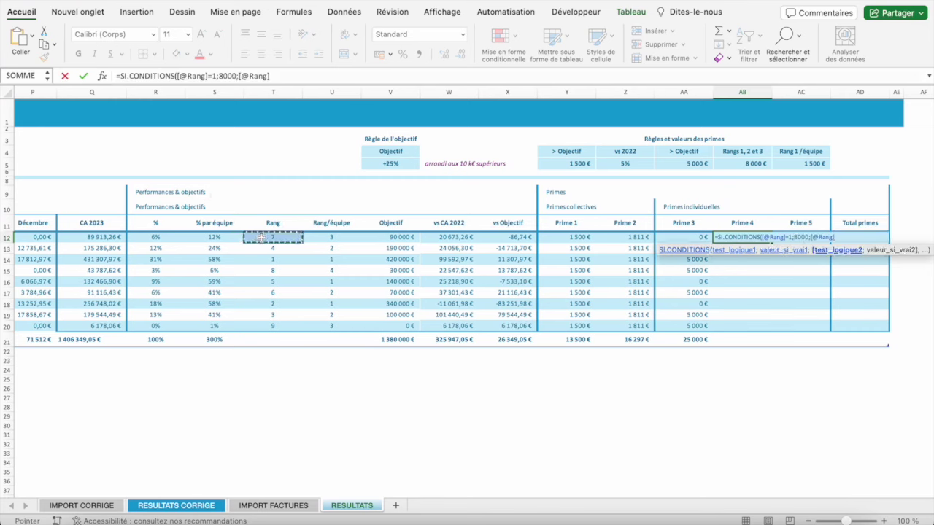
{"action": "type", "text": "=2"}
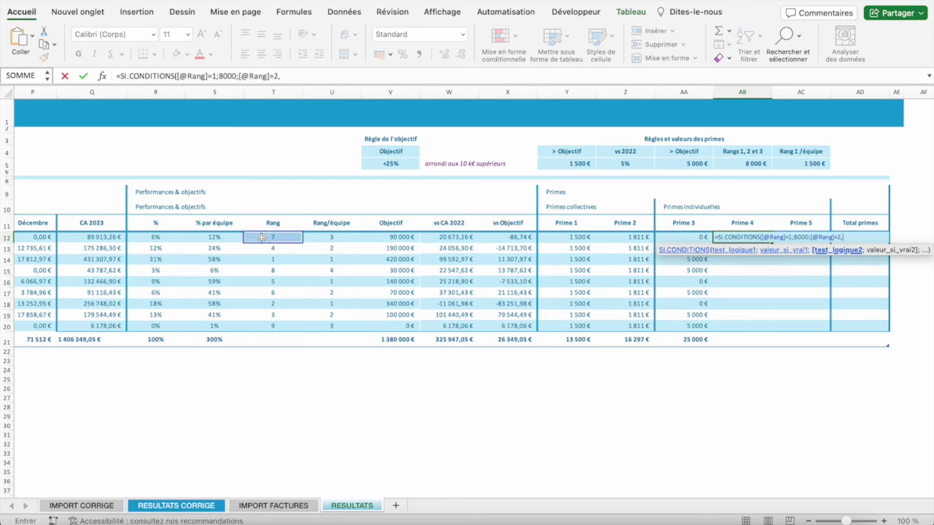
{"action": "type", "text": ";5000"}
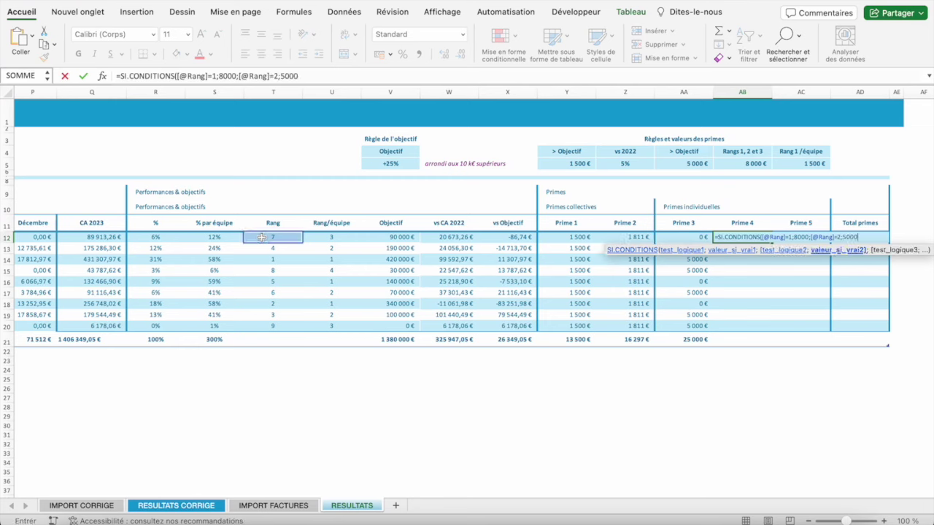
{"action": "type", "text": ";"}
{"action": "left_click", "coordinate": [269, 234]}
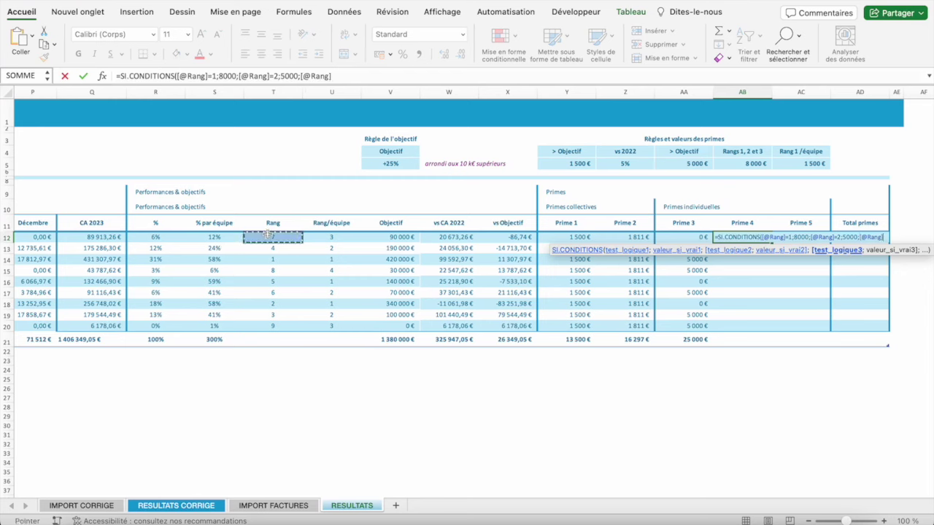
{"action": "type", "text": "=3;"}
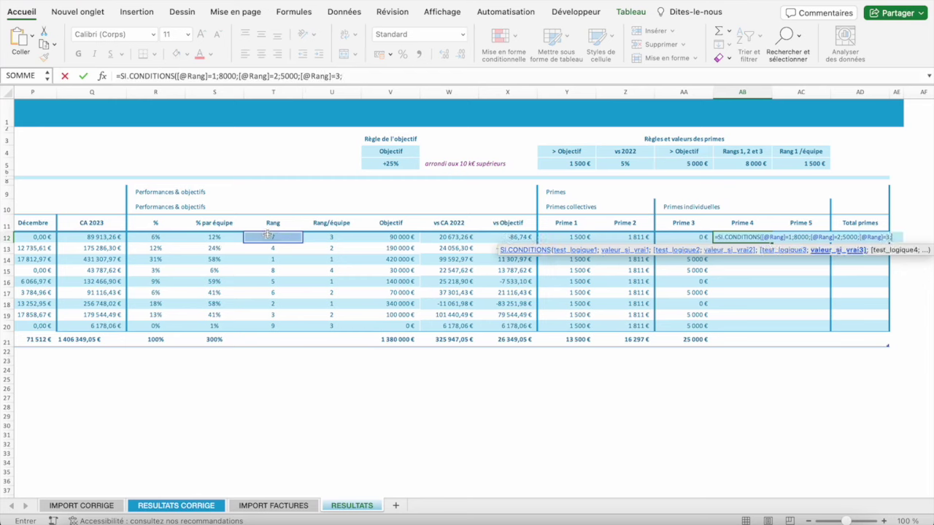
{"action": "type", "text": "3000"}
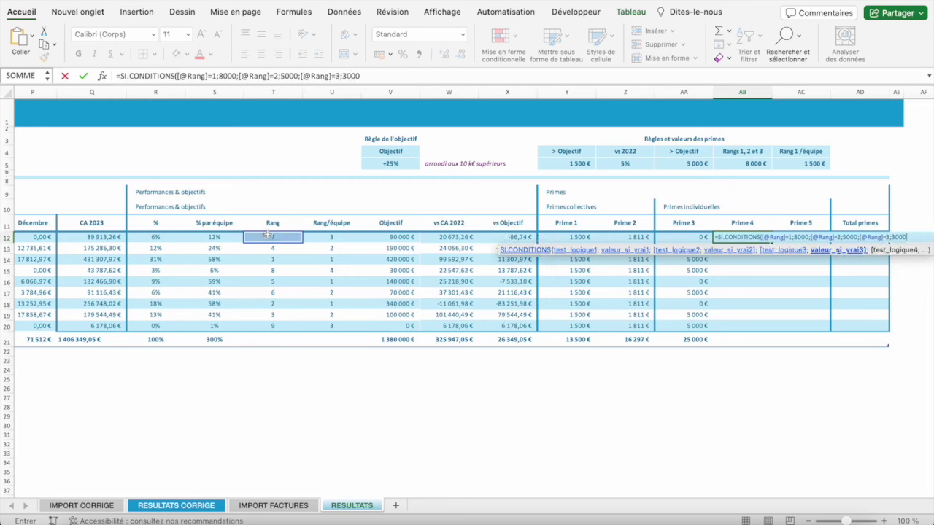
{"action": "type", "text": ")"}
{"action": "key", "text": "Return"}
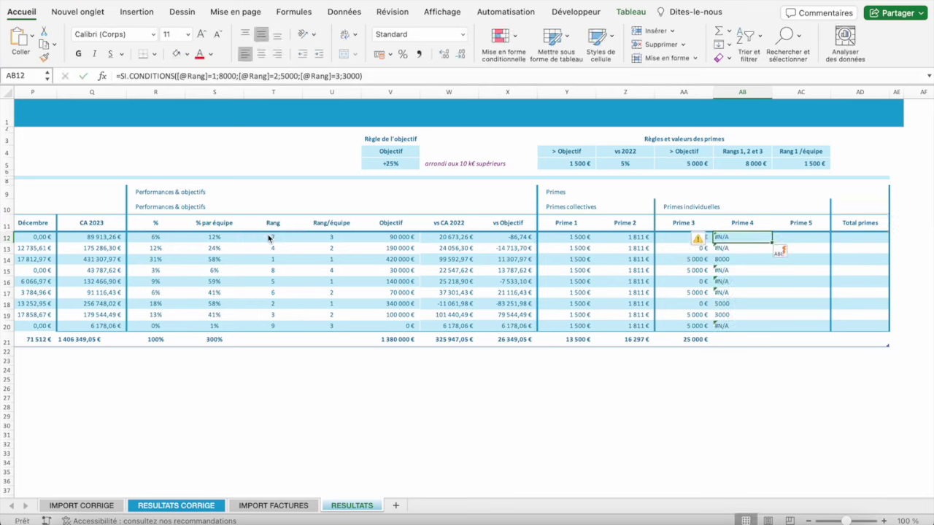
- Add a VRAI;0 default so other ranks get 0, then verify the rank 1–3 results
{"action": "left_click", "coordinate": [360, 76]}
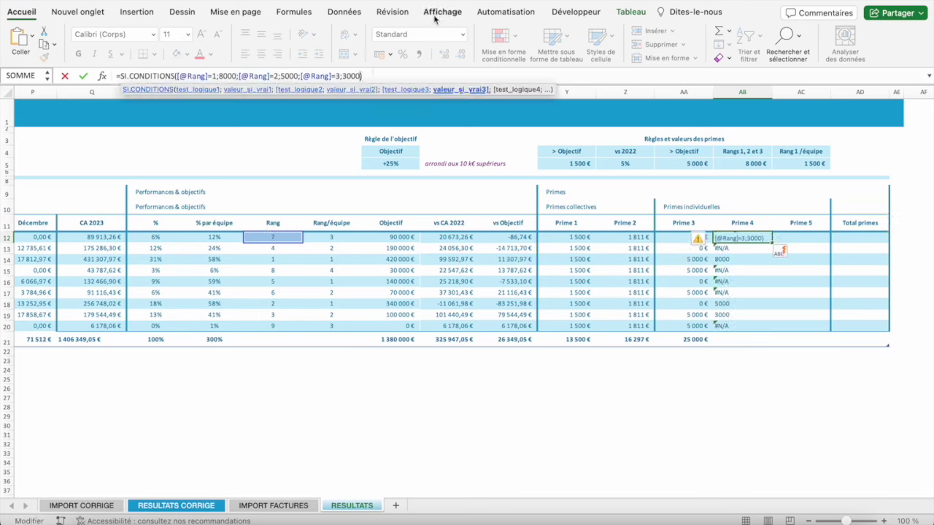
{"action": "type", "text": ";VRAI;"}
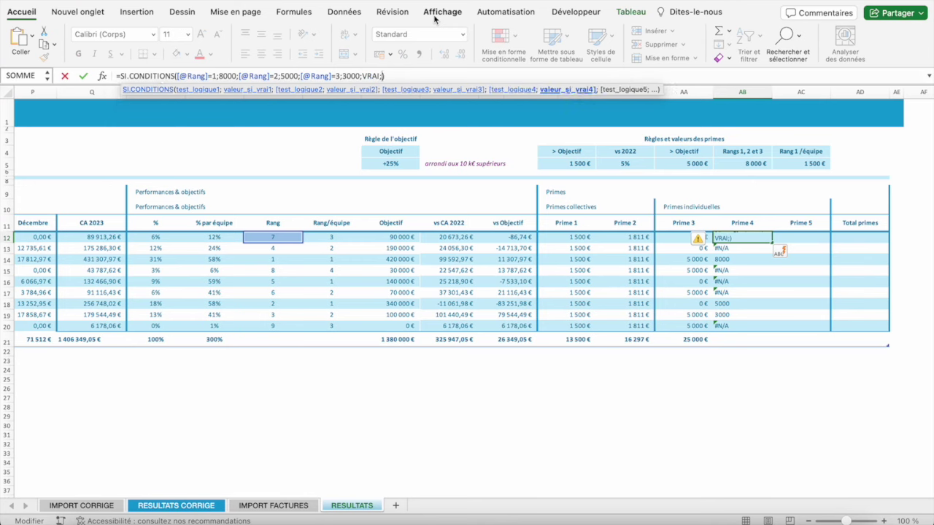
{"action": "type", "text": "0"}
{"action": "key", "text": "Return"}
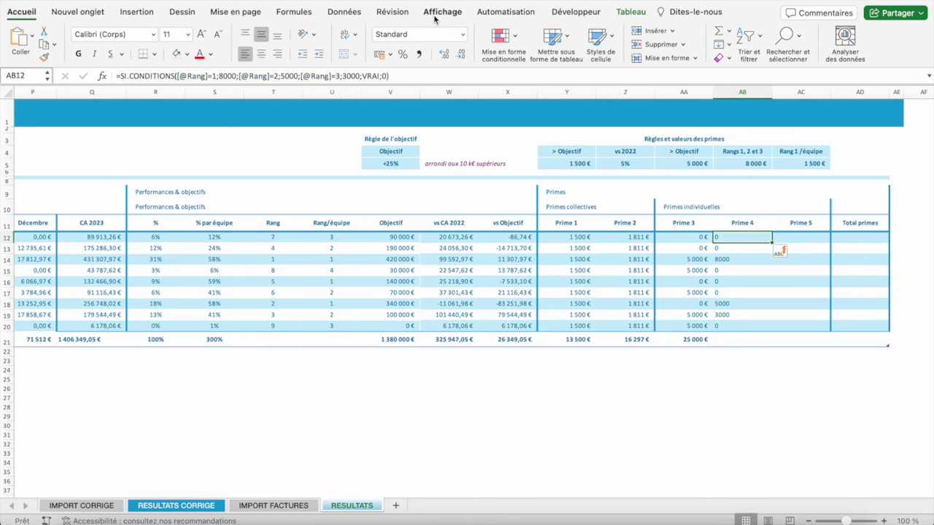
{"action": "key", "text": "ctrl+space"}
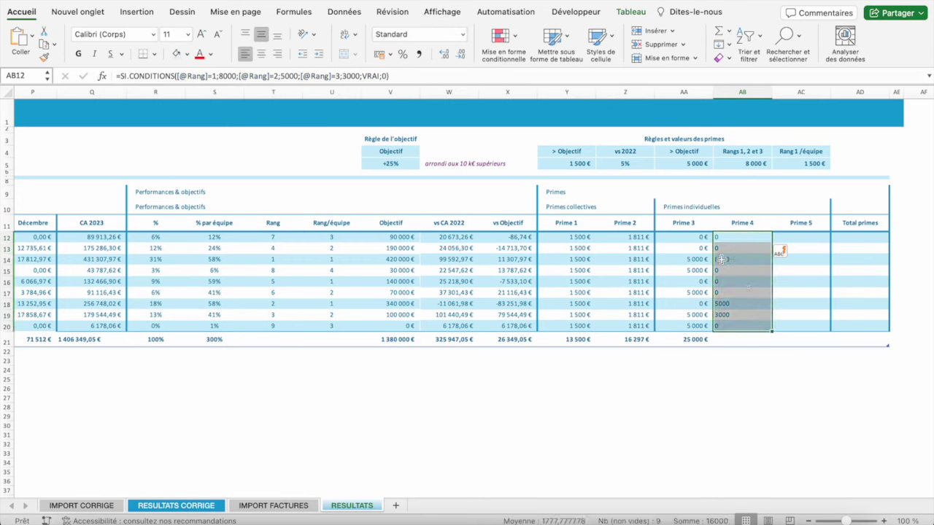
{"action": "left_click", "coordinate": [721, 260]}
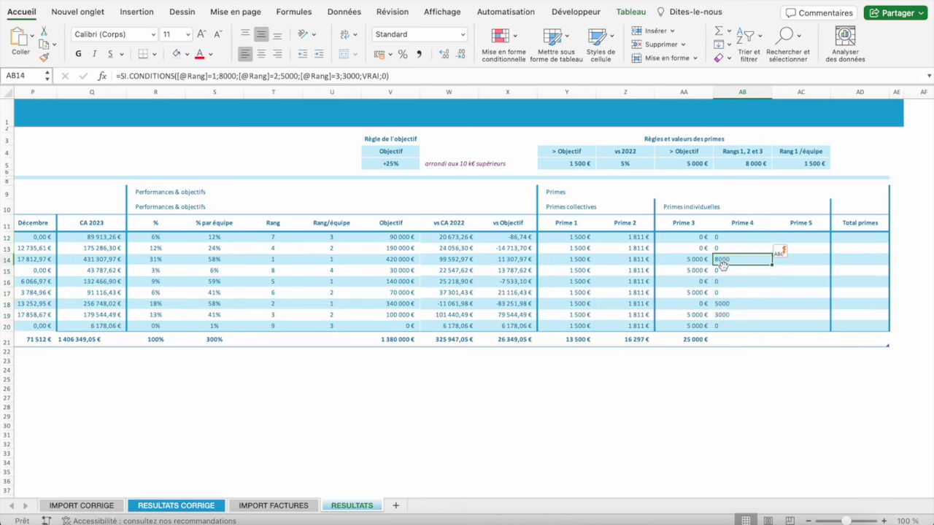
{"action": "left_click", "coordinate": [723, 305]}
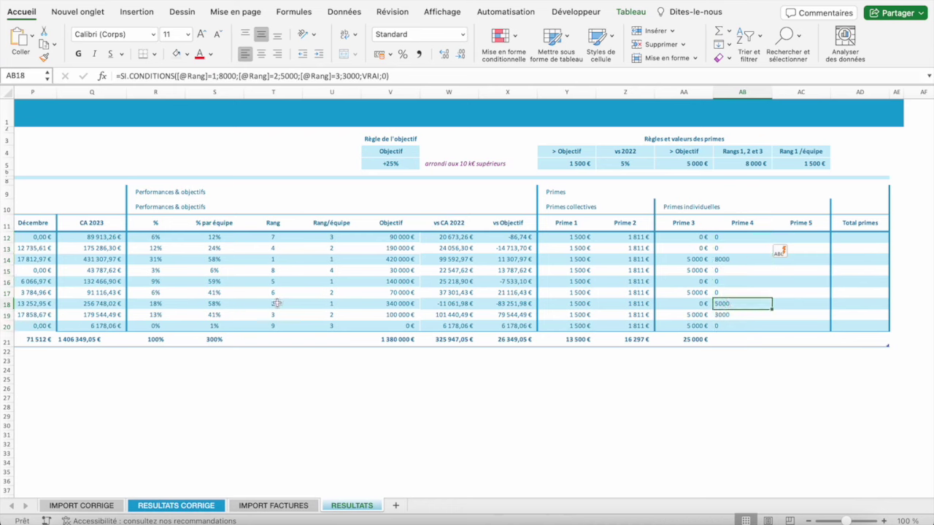
{"action": "left_click", "coordinate": [731, 313]}
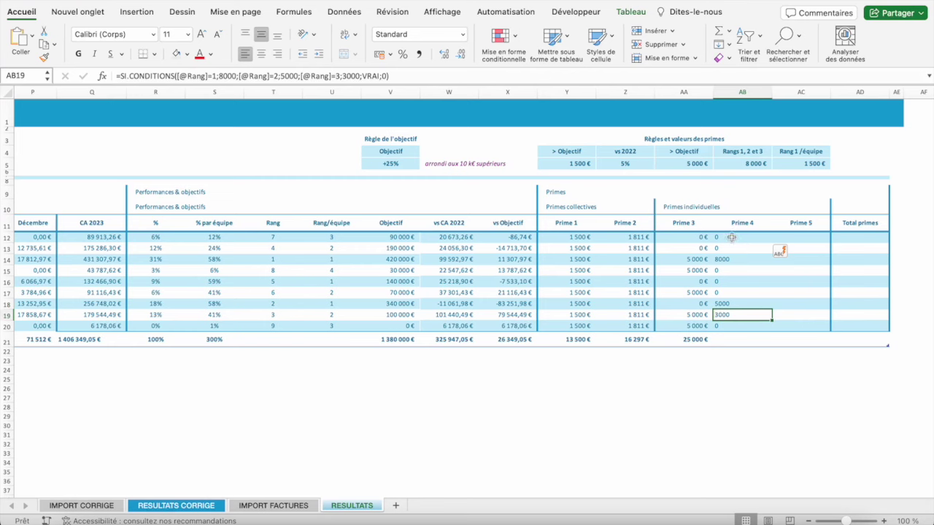
- Format the Prime 4 amounts AB12:AB20 as right-aligned euros with no decimals
{"action": "left_click_drag", "start_coordinate": [731, 237], "coordinate": [730, 326]}
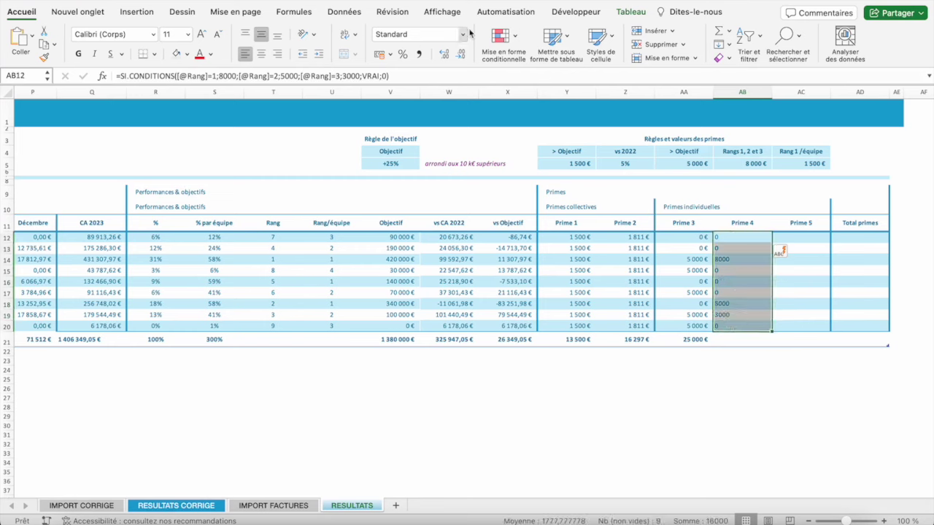
{"action": "left_click", "coordinate": [464, 34]}
{"action": "left_click", "coordinate": [407, 102]}
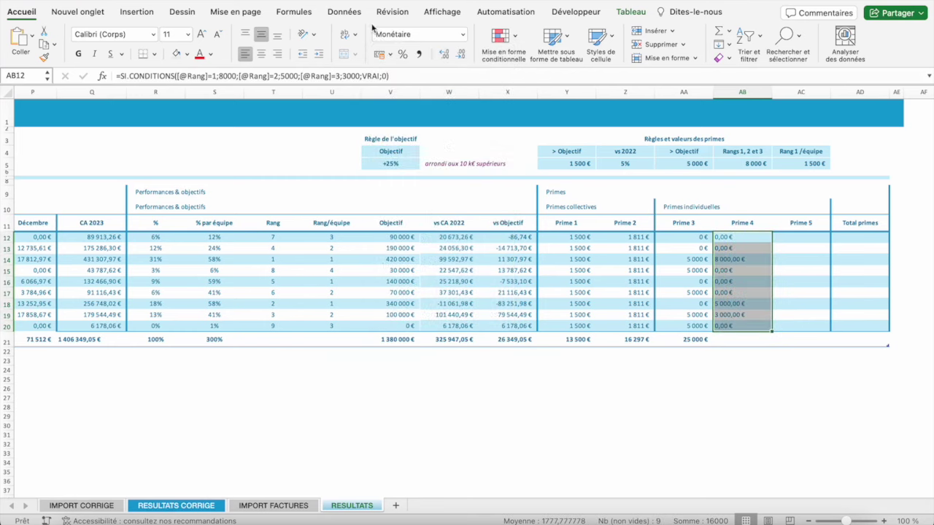
{"action": "left_click", "coordinate": [278, 54]}
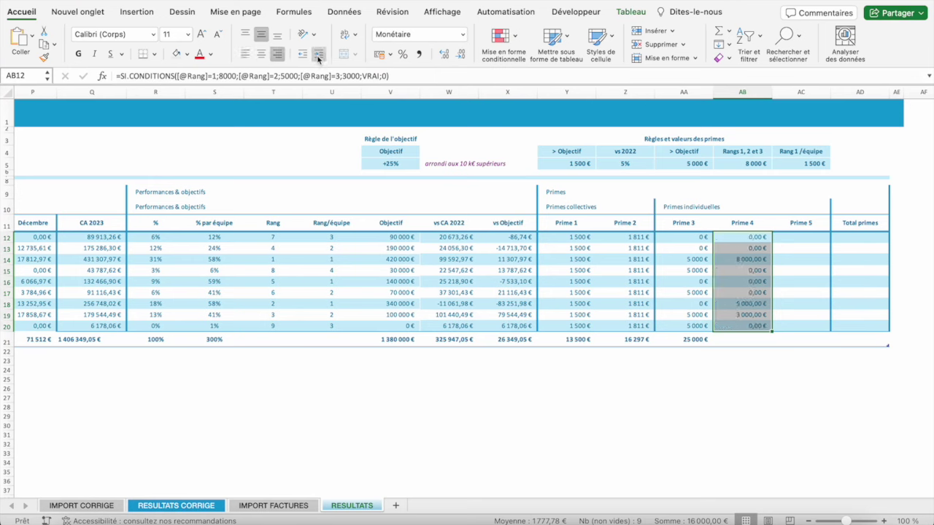
{"action": "left_click", "coordinate": [461, 54]}
{"action": "left_click", "coordinate": [461, 54]}
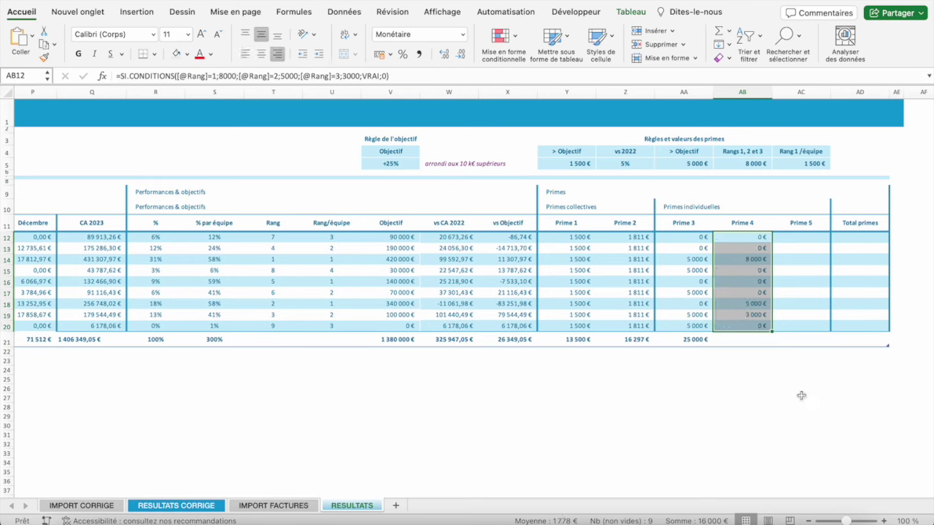
- Extend the AA21 subtotal into AB21 so Prime 4 totals 16 000 €
{"action": "left_click", "coordinate": [758, 346]}
{"action": "left_click", "coordinate": [750, 338]}
{"action": "left_click", "coordinate": [708, 345]}
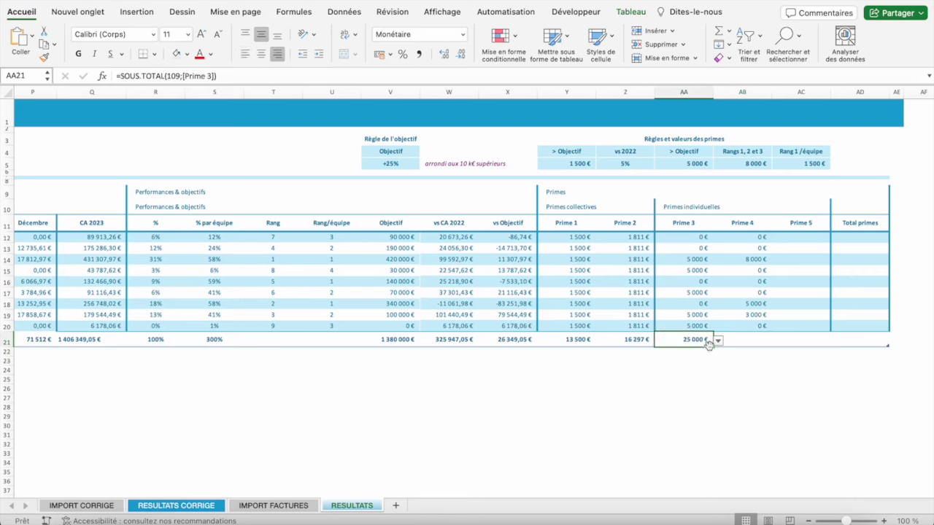
{"action": "left_click_drag", "start_coordinate": [708, 345], "coordinate": [759, 342]}
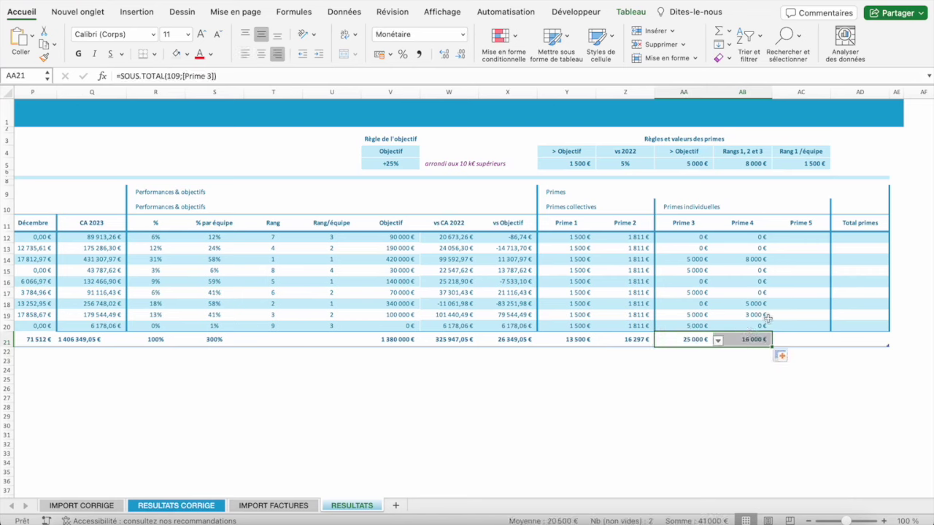
{"action": "left_click", "coordinate": [793, 235]}
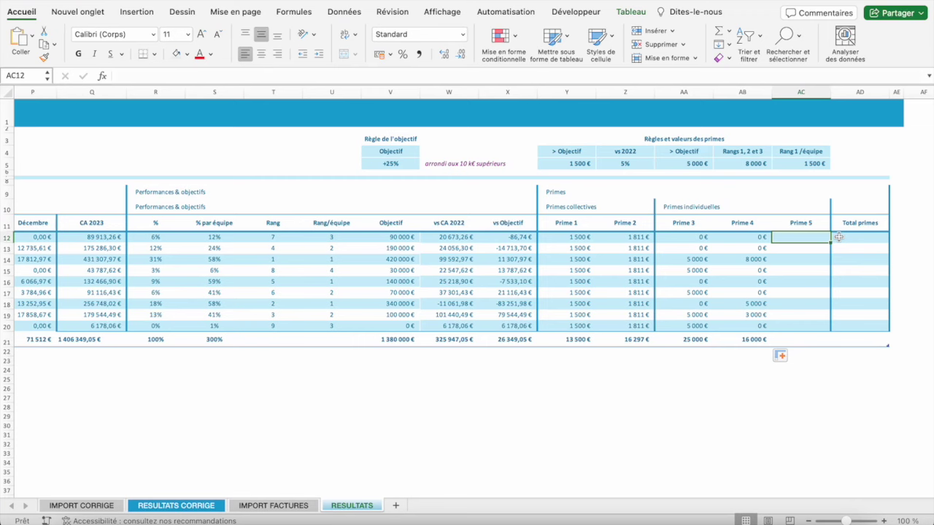
- Enter =SI([@[Rang/équipe]]=1;1500;0) in AC12 for the Prime 5 column
{"action": "type", "text": "="}
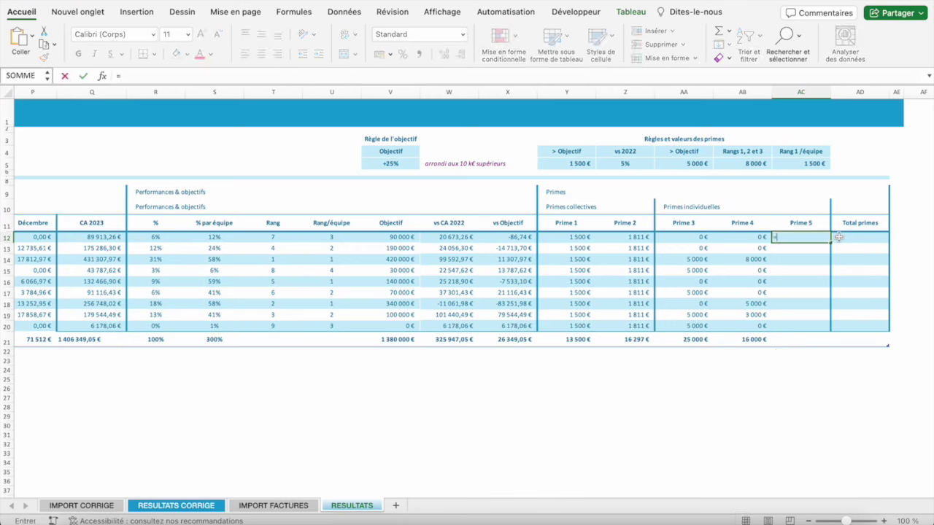
{"action": "type", "text": "si"}
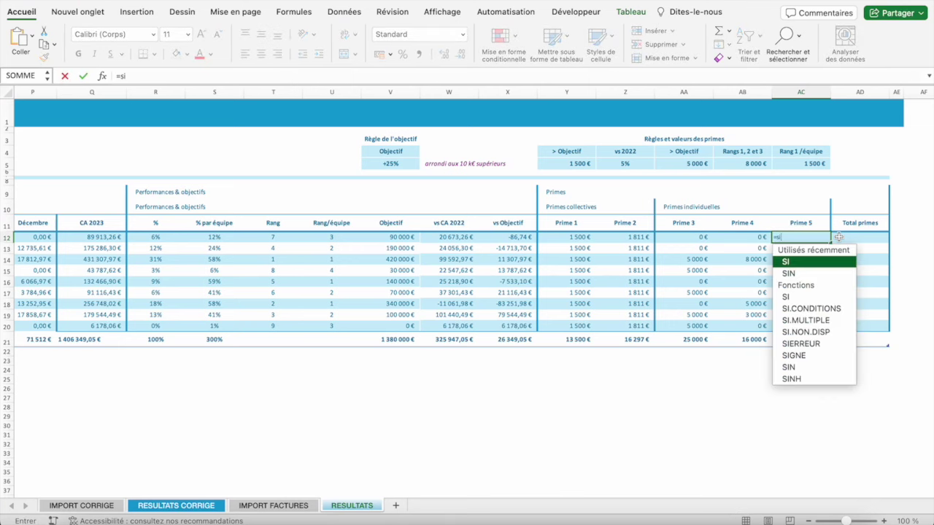
{"action": "key", "text": "Tab"}
{"action": "left_click", "coordinate": [317, 241]}
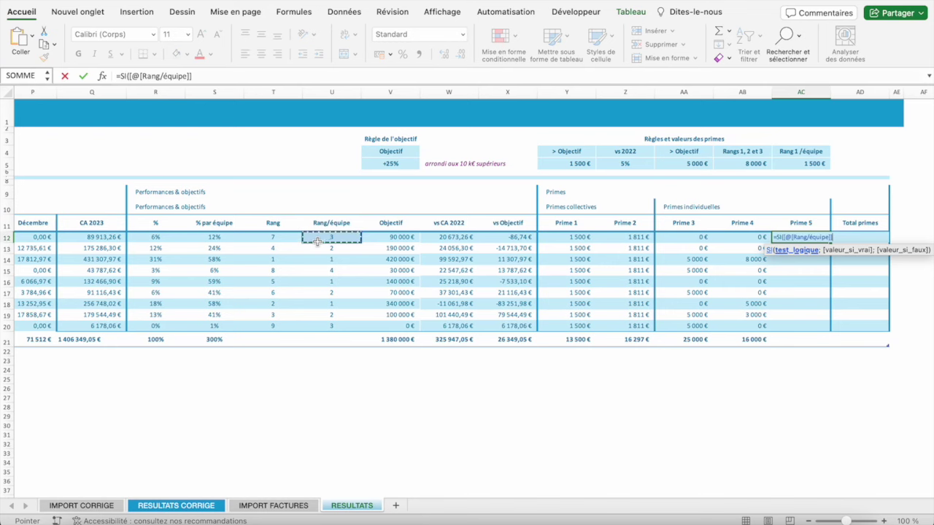
{"action": "type", "text": "=1;"}
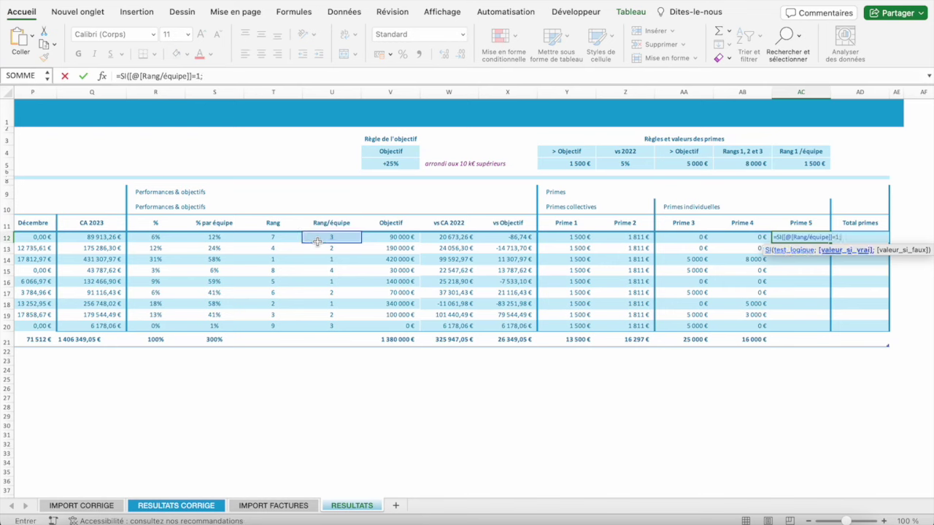
{"action": "type", "text": "1500"}
{"action": "type", "text": ";0)"}
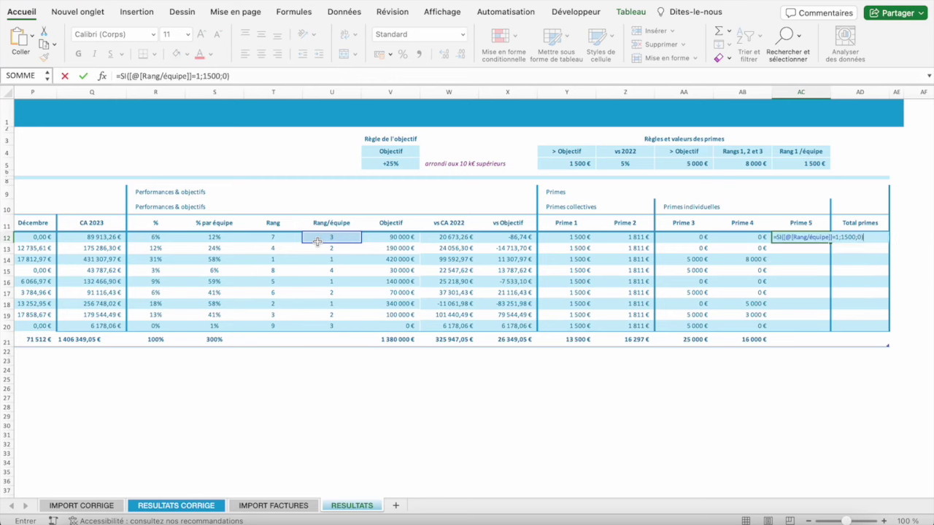
{"action": "key", "text": "Return"}
{"action": "key", "text": "Up"}
- Format the Prime 5 amounts AC12:AC20 as right-aligned euros with no decimals
{"action": "key", "text": "ctrl+shift+Down"}
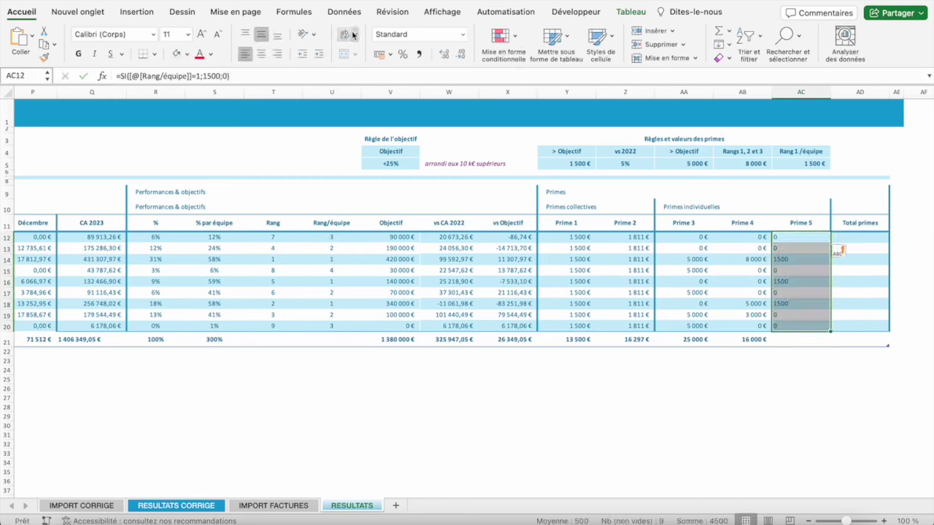
{"action": "left_click", "coordinate": [462, 34]}
{"action": "left_click", "coordinate": [443, 103]}
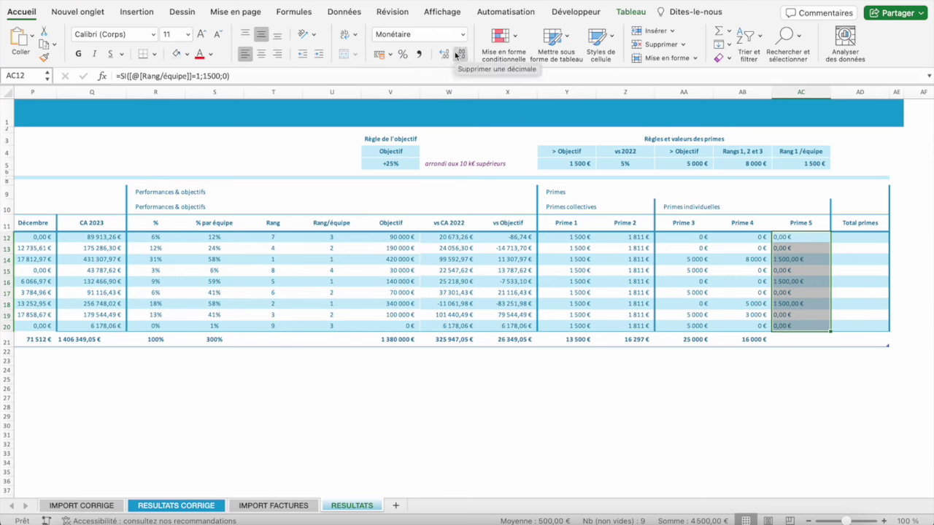
{"action": "left_click", "coordinate": [460, 55]}
{"action": "left_click", "coordinate": [460, 55]}
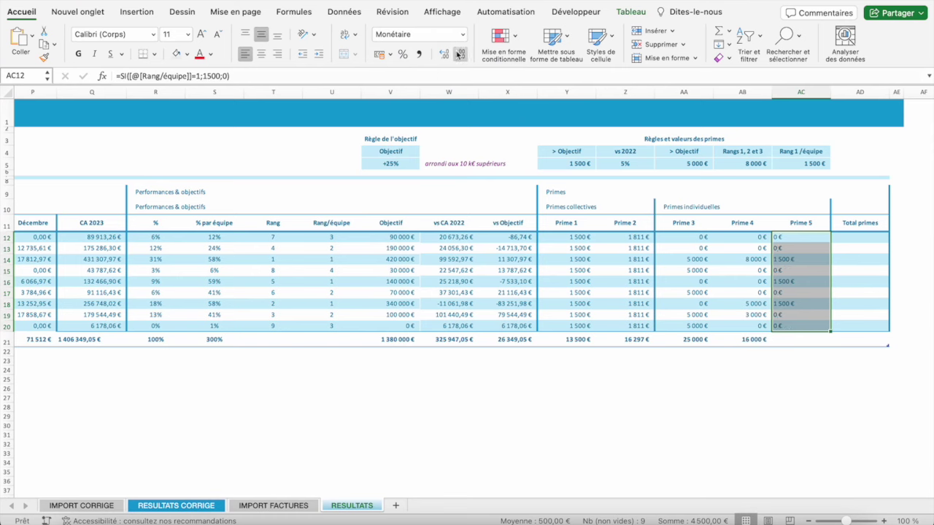
{"action": "left_click", "coordinate": [278, 55]}
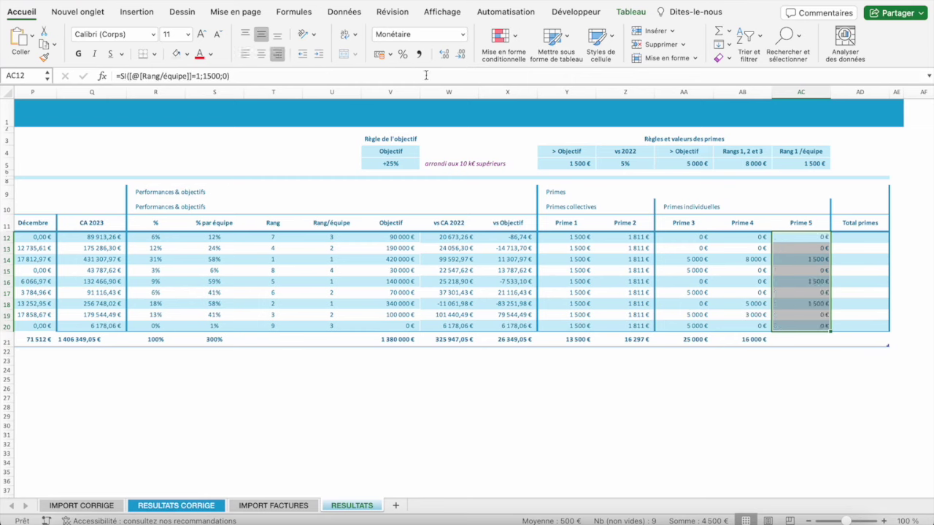
- Extend the AB21 subtotal into AC21 so Prime 5 totals 4 500 €
{"action": "left_click", "coordinate": [787, 339]}
{"action": "left_click", "coordinate": [766, 340]}
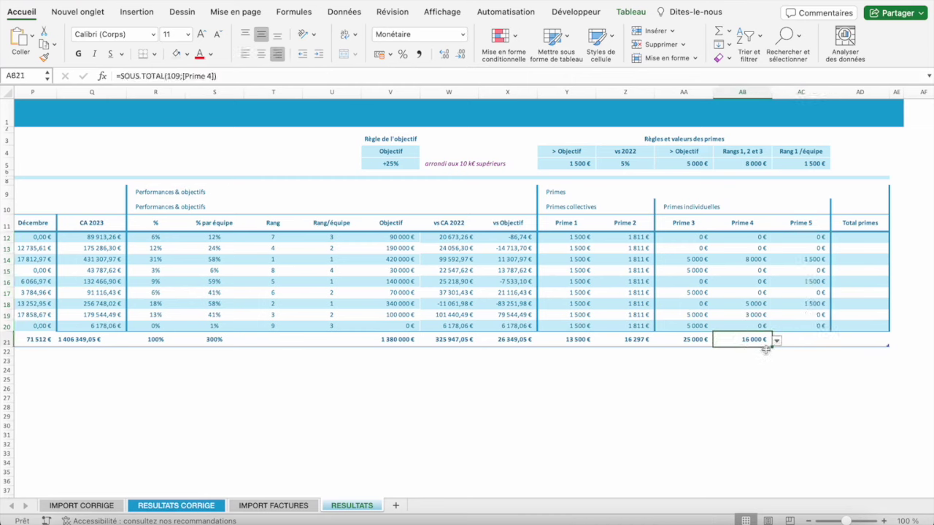
{"action": "left_click_drag", "start_coordinate": [772, 347], "coordinate": [810, 342]}
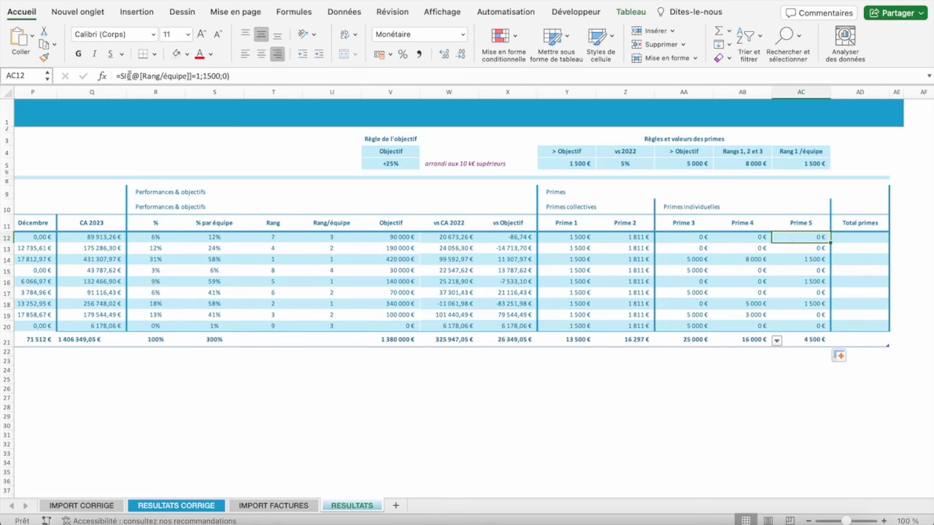
{"action": "left_click_drag", "start_coordinate": [128, 75], "coordinate": [203, 76]}
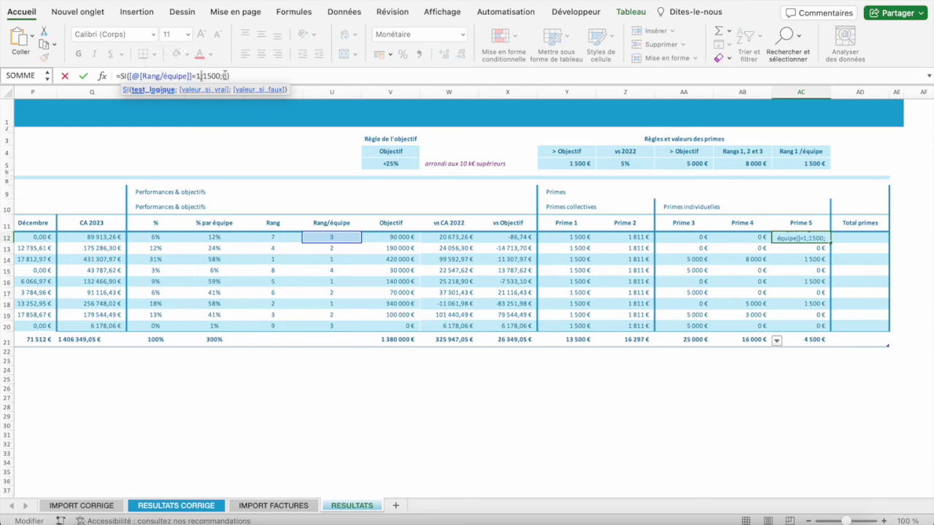
{"action": "left_click", "coordinate": [220, 76]}
{"action": "left_click_drag", "start_coordinate": [133, 76], "coordinate": [181, 76]}
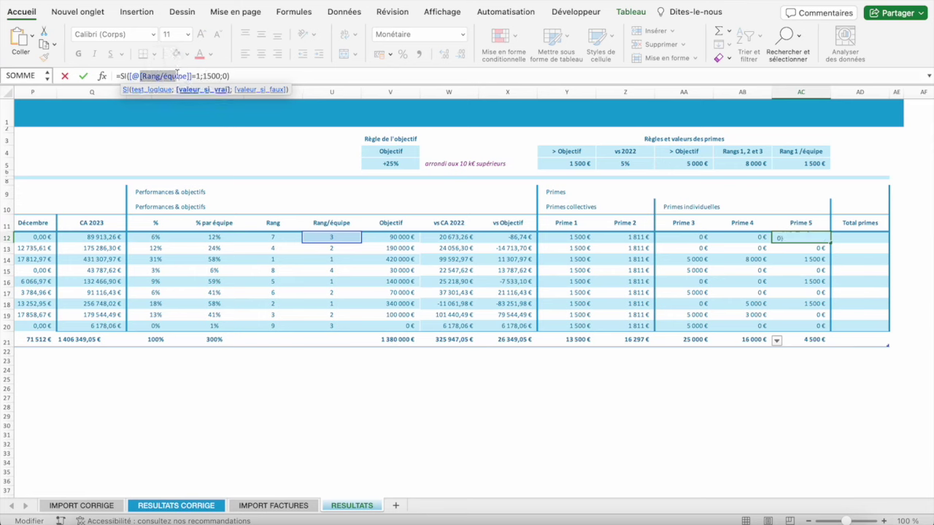
{"action": "left_click", "coordinate": [225, 76]}
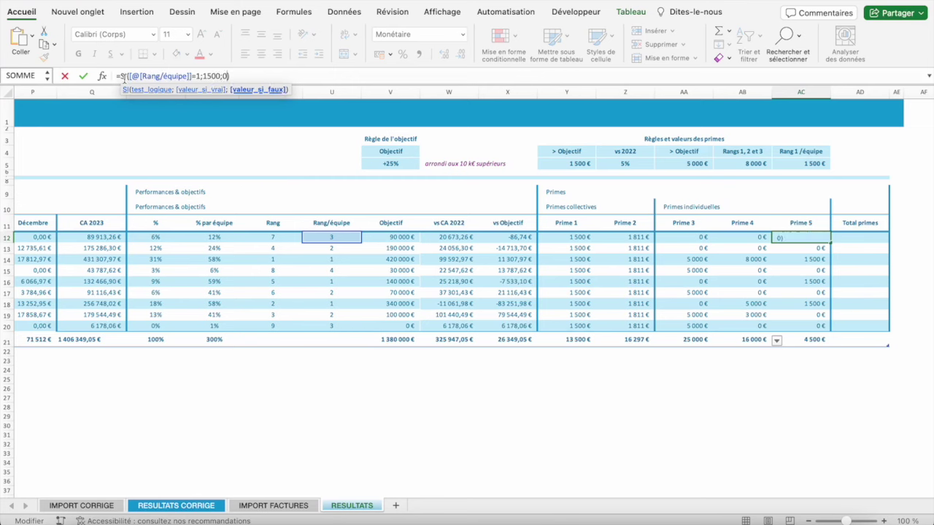
{"action": "left_click_drag", "start_coordinate": [129, 76], "coordinate": [198, 76]}
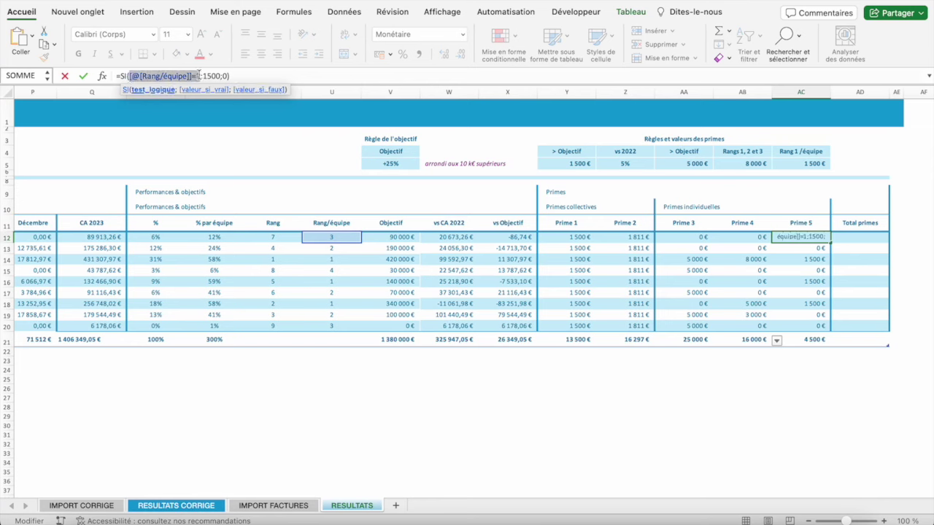
{"action": "key", "text": "ctrl+Return"}
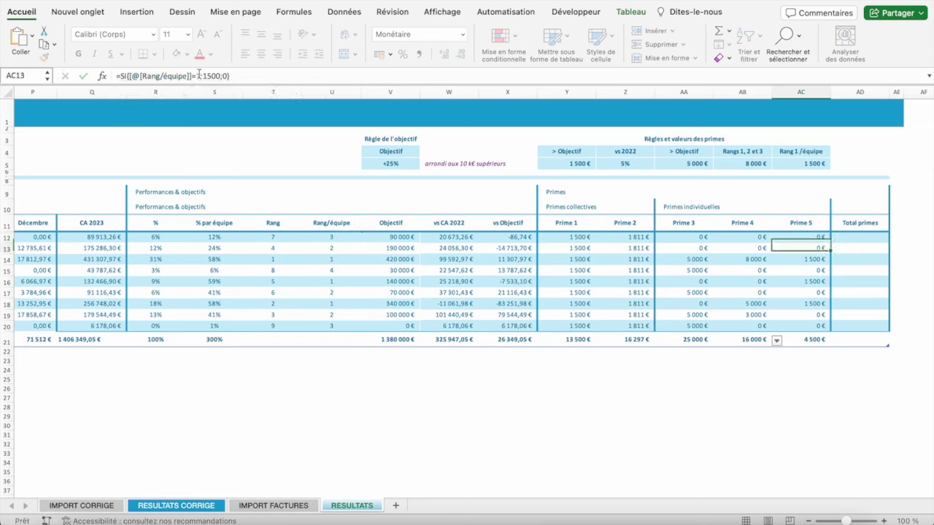
- In Total primes (AD12), enter =SOMME over the row's Prime 1 to Prime 5 amounts
{"action": "key", "text": "Right"}
{"action": "type", "text": "=s"}
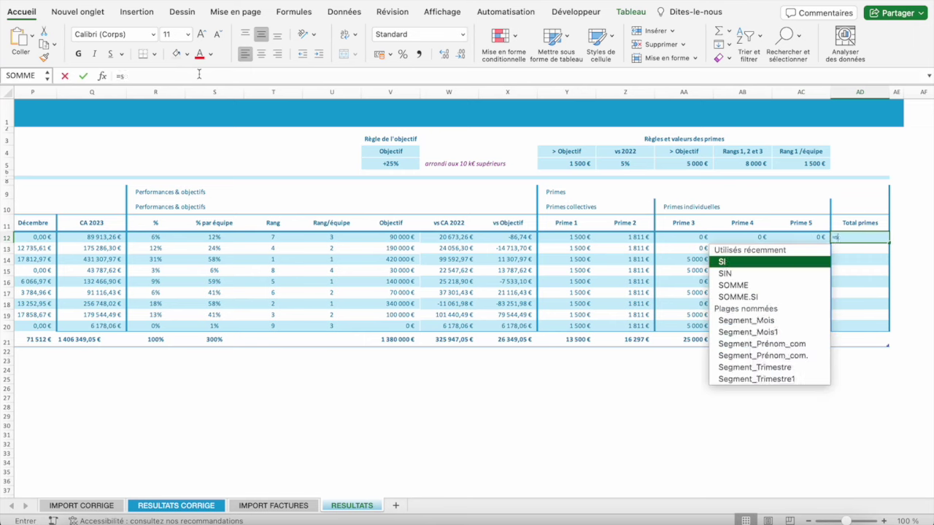
{"action": "type", "text": "omme("}
{"action": "key", "text": "Left"}
{"action": "key", "text": "shift+Left"}
{"action": "key", "text": "shift+Left"}
{"action": "key", "text": "shift+Left"}
{"action": "key", "text": "shift+Left"}
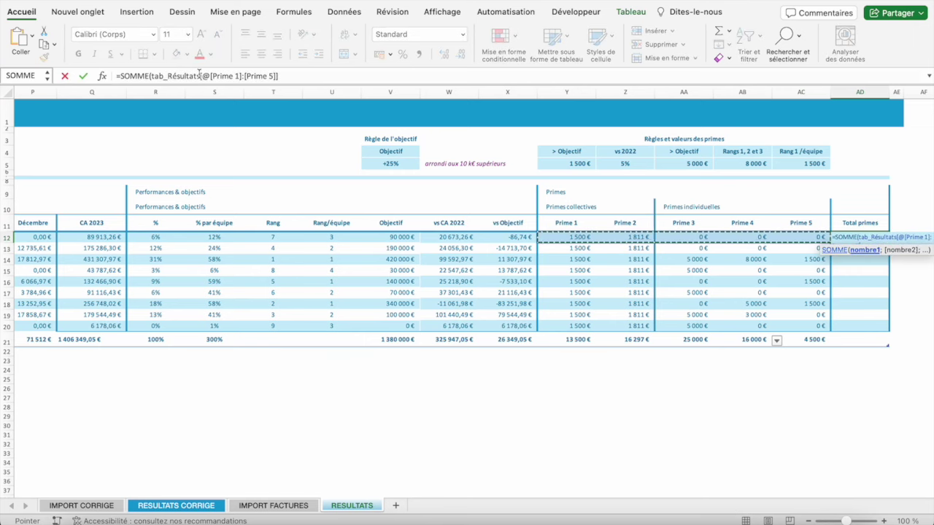
{"action": "key", "text": "ctrl+Return"}
- Format the Total primes cells AD12:AD20 as Monétaire euros with fewer decimals
{"action": "key", "text": "ctrl+shift+Down"}
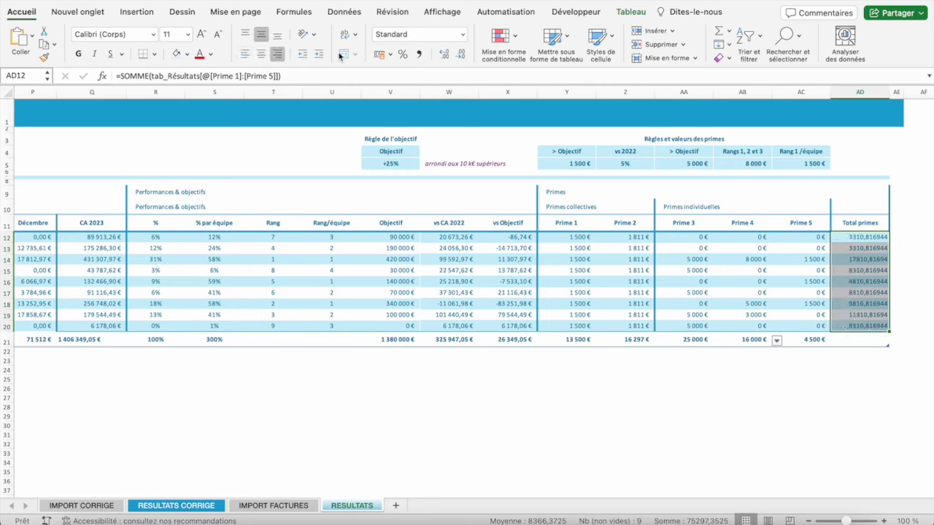
{"action": "left_click", "coordinate": [461, 54]}
{"action": "left_click", "coordinate": [461, 54]}
{"action": "left_click", "coordinate": [462, 54]}
{"action": "left_click", "coordinate": [461, 54]}
{"action": "left_click", "coordinate": [462, 54]}
{"action": "left_click", "coordinate": [461, 54]}
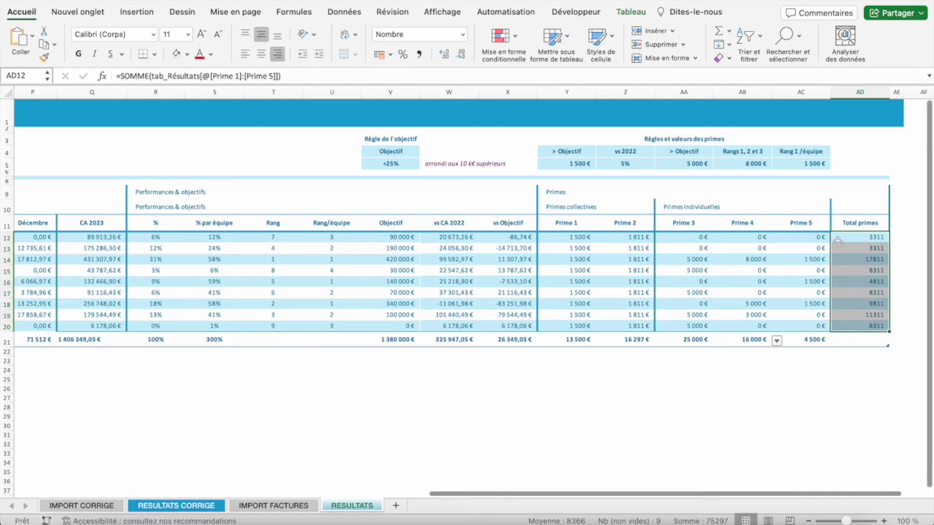
{"action": "left_click", "coordinate": [463, 35]}
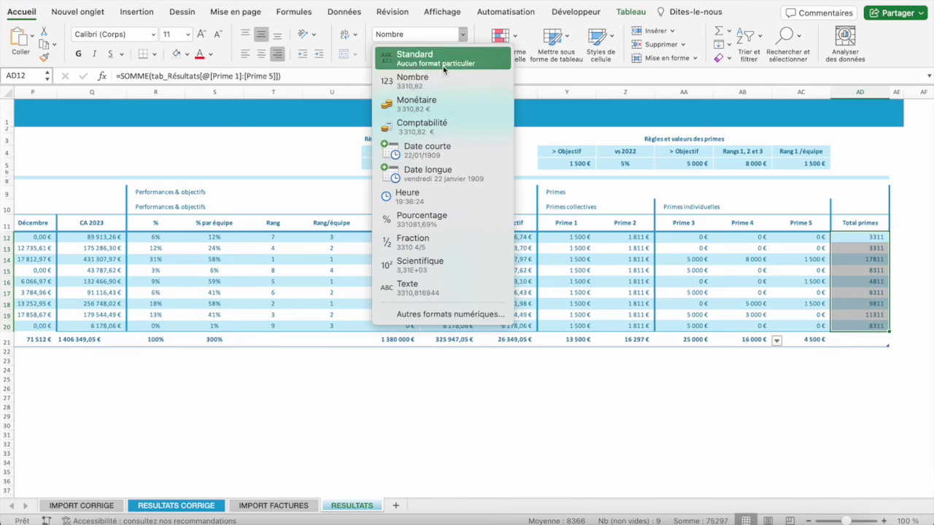
{"action": "left_click", "coordinate": [431, 101]}
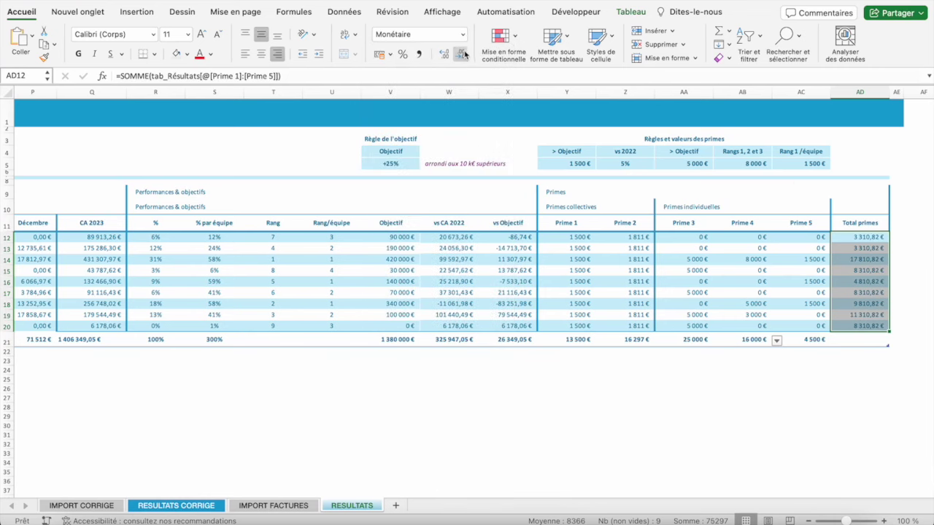
- Extend the Prime 5 subtotal from AC21 into AD21, totalling 75 297 €
{"action": "left_click", "coordinate": [854, 338]}
{"action": "left_click", "coordinate": [823, 340]}
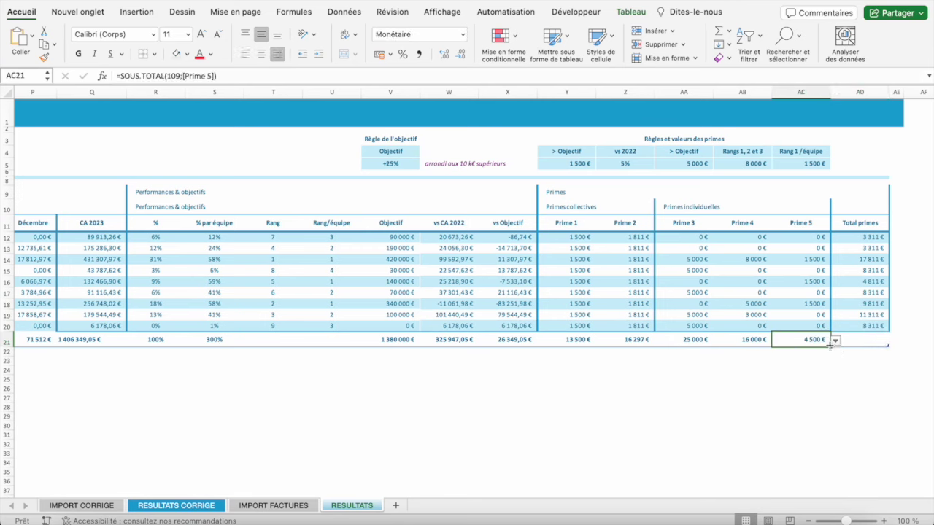
{"action": "left_click_drag", "start_coordinate": [830, 346], "coordinate": [864, 343]}
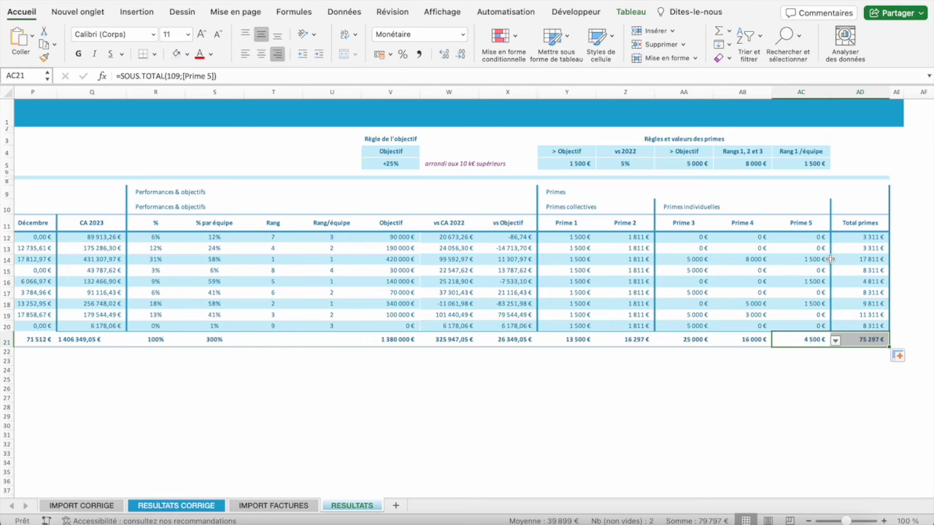
- Select columns E:P, the twelve monthly columns Janvier through Décembre
{"action": "scroll", "coordinate": [584, 307], "scroll_direction": "left", "scroll_amount": 5}
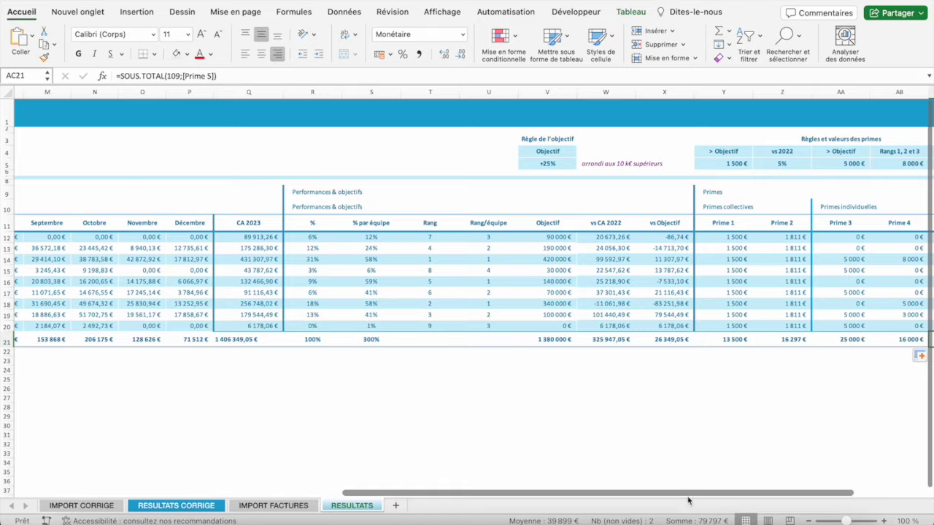
{"action": "scroll", "coordinate": [561, 386], "scroll_direction": "left", "scroll_amount": 5}
{"action": "scroll", "coordinate": [561, 387], "scroll_direction": "left", "scroll_amount": 6}
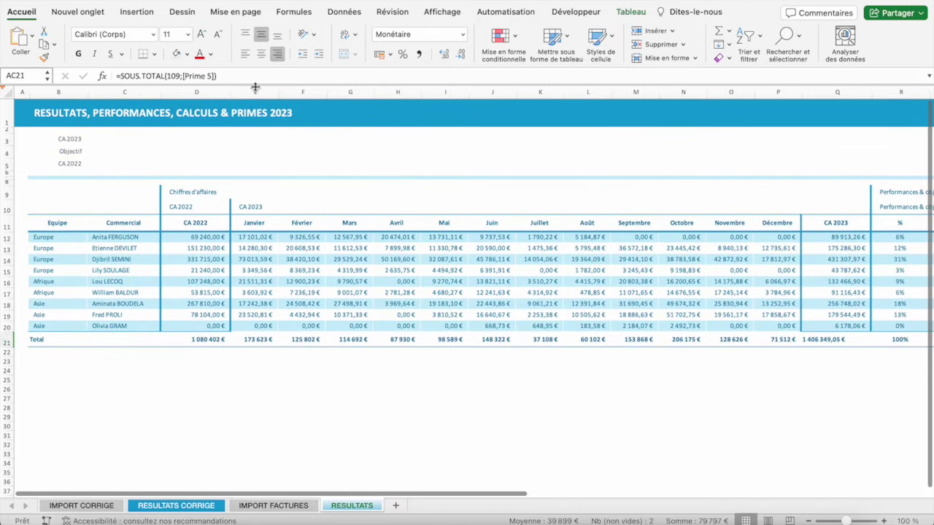
{"action": "left_click", "coordinate": [256, 92]}
{"action": "left_click", "coordinate": [775, 92], "text": "shift"}
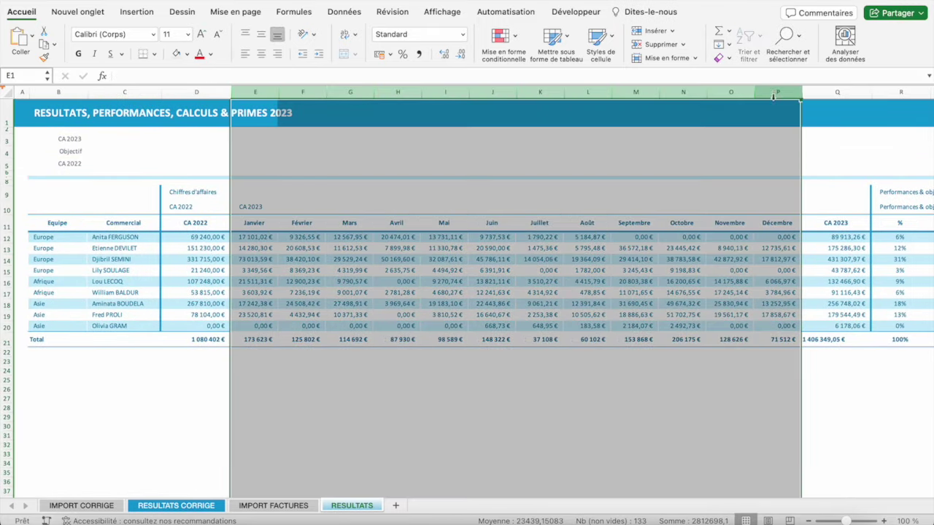
{"action": "scroll", "coordinate": [732, 233], "scroll_direction": "right", "scroll_amount": 6}
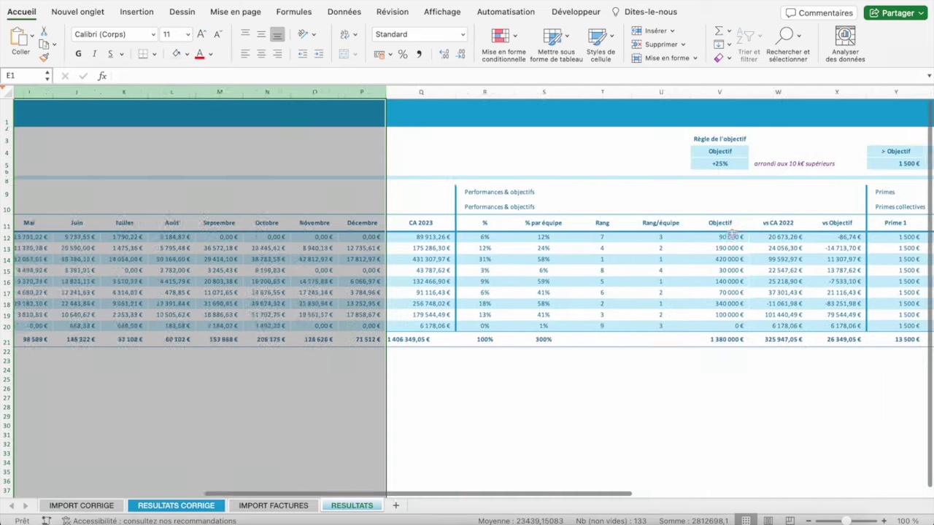
{"action": "scroll", "coordinate": [672, 215], "scroll_direction": "right", "scroll_amount": 5}
{"action": "left_click", "coordinate": [427, 93]}
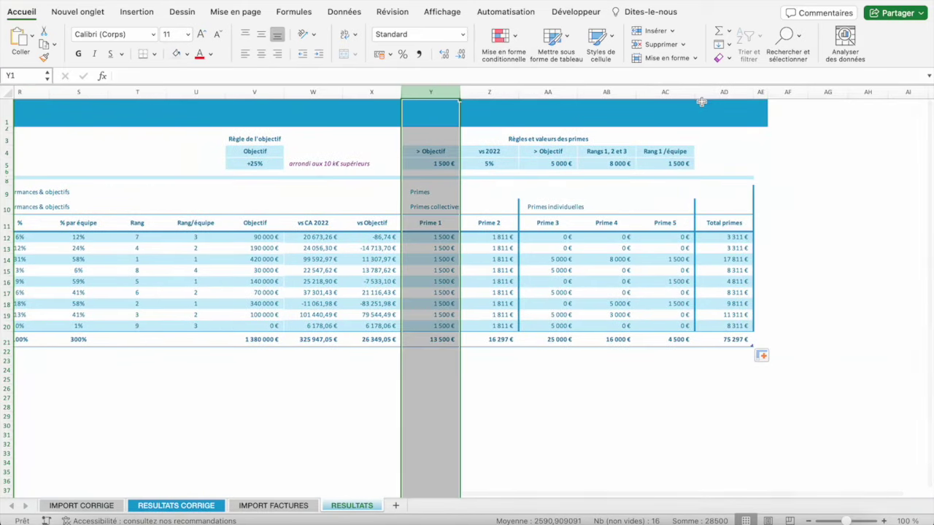
{"action": "left_click", "coordinate": [669, 95], "text": "shift"}
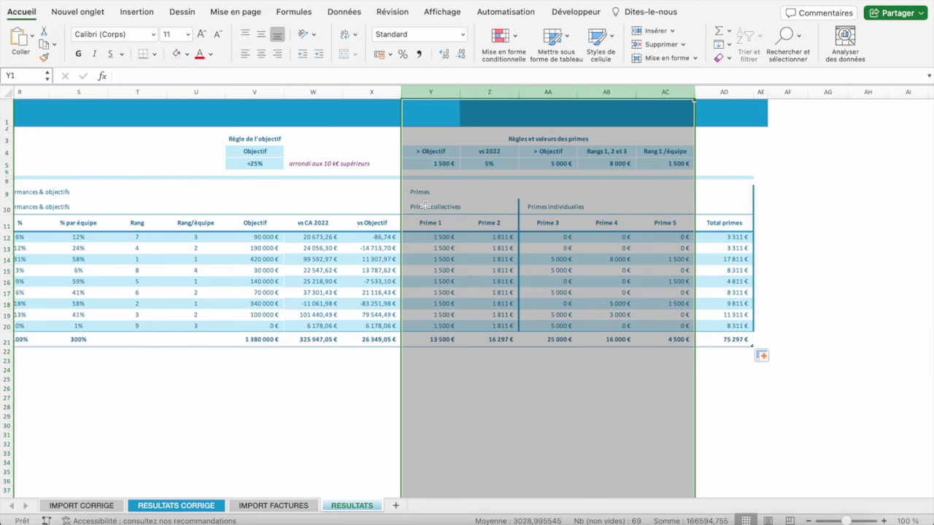
{"action": "scroll", "coordinate": [425, 207], "scroll_direction": "left", "scroll_amount": 3}
{"action": "scroll", "coordinate": [423, 206], "scroll_direction": "left", "scroll_amount": 8}
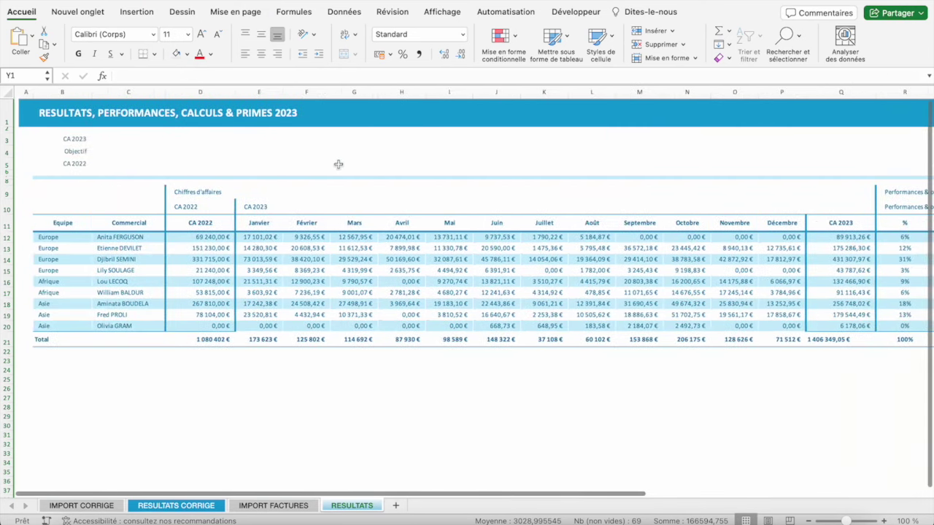
{"action": "left_click", "coordinate": [254, 93]}
{"action": "left_click", "coordinate": [775, 90], "text": "shift"}
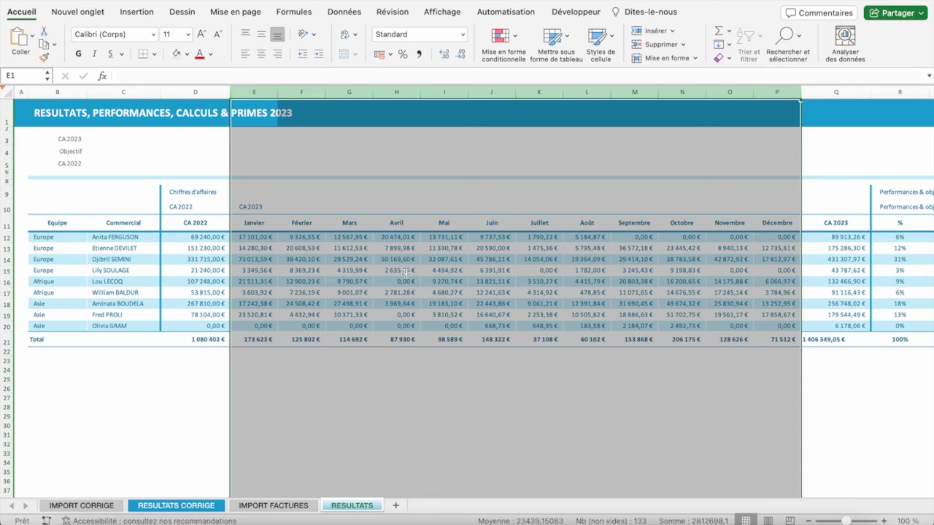
- Group the Janvier–Décembre columns and collapse the group
{"action": "left_click", "coordinate": [340, 12]}
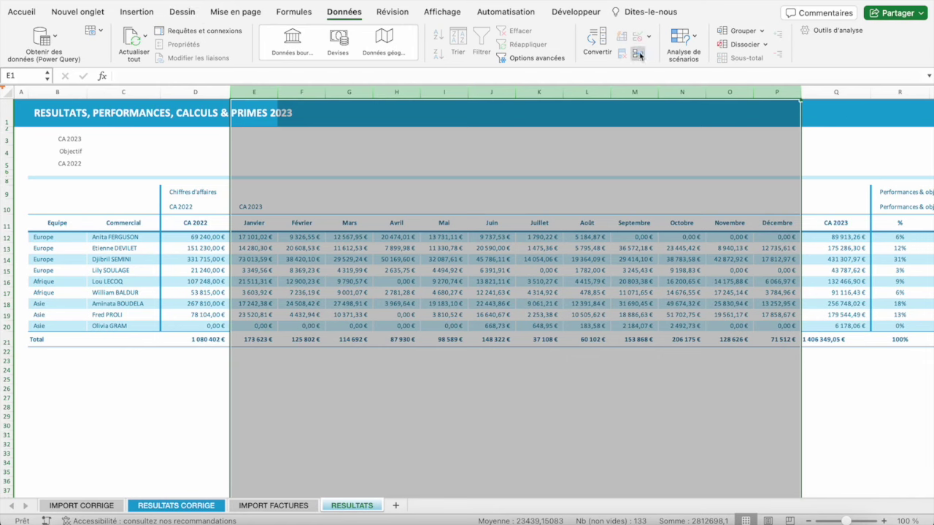
{"action": "left_click", "coordinate": [734, 31]}
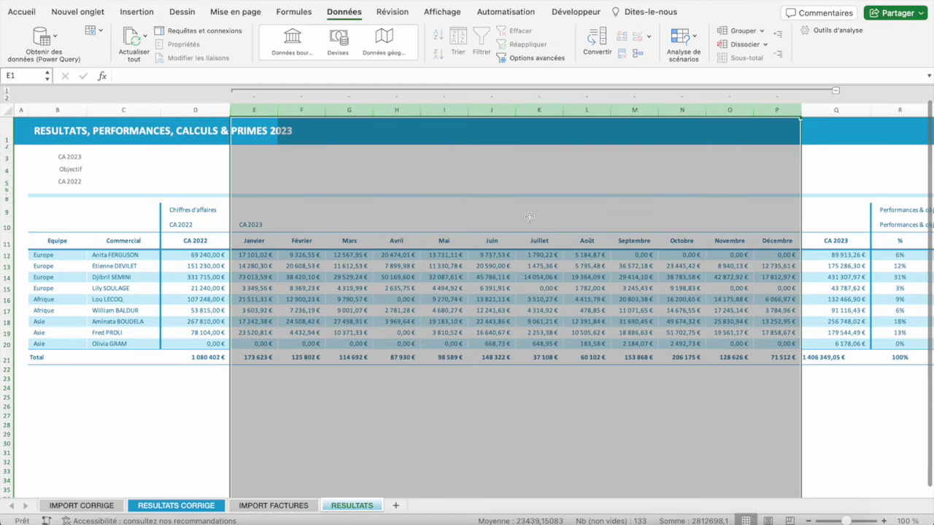
{"action": "left_click", "coordinate": [836, 92]}
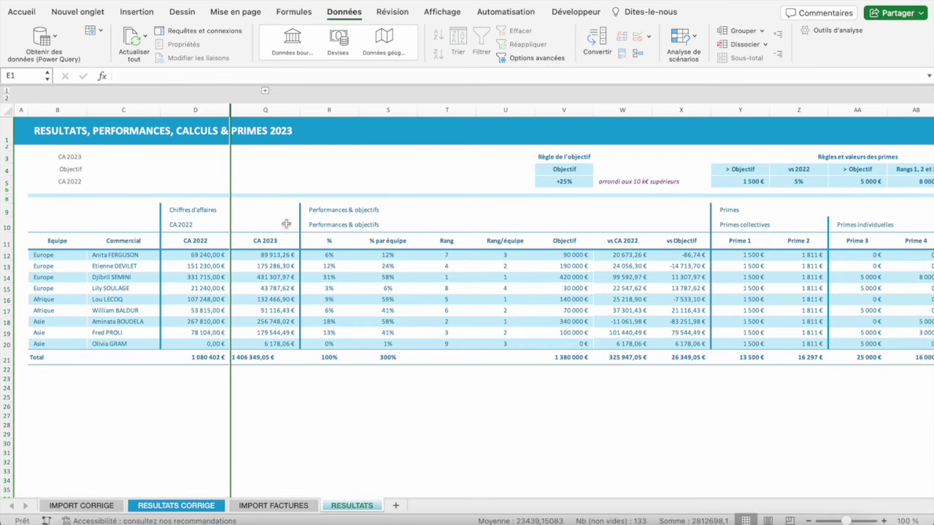
- Group the Prime 1–Prime 5 bonus columns and collapse them
{"action": "scroll", "coordinate": [342, 204], "scroll_direction": "right", "scroll_amount": 6}
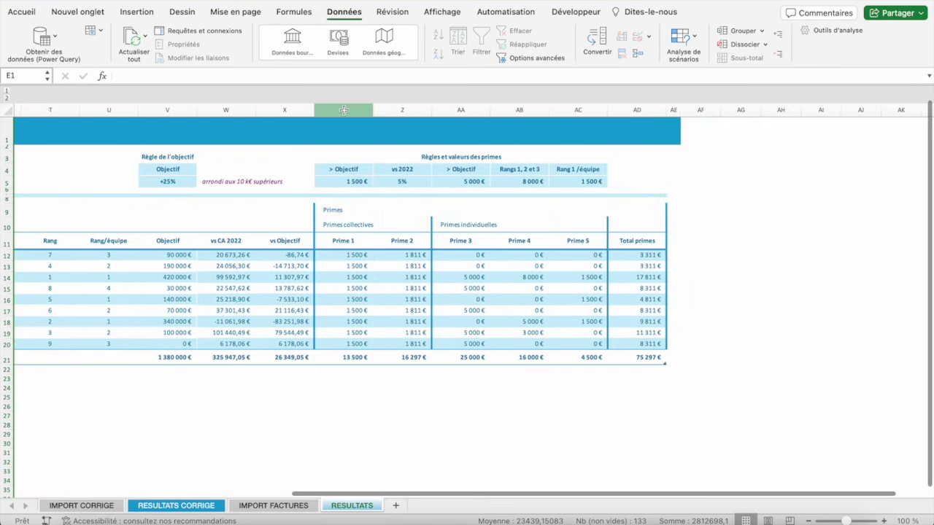
{"action": "left_click", "coordinate": [343, 110]}
{"action": "left_click", "coordinate": [577, 109], "text": "shift"}
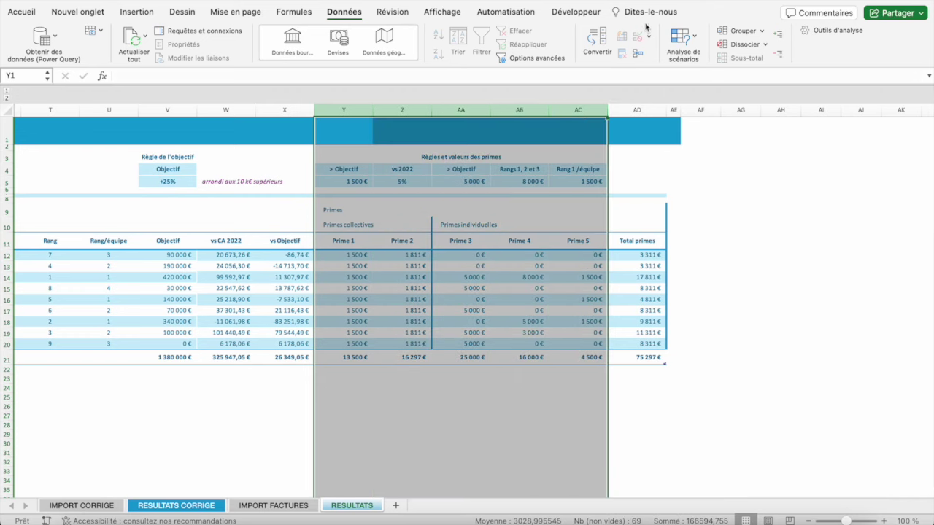
{"action": "left_click", "coordinate": [742, 33]}
{"action": "left_click", "coordinate": [641, 91]}
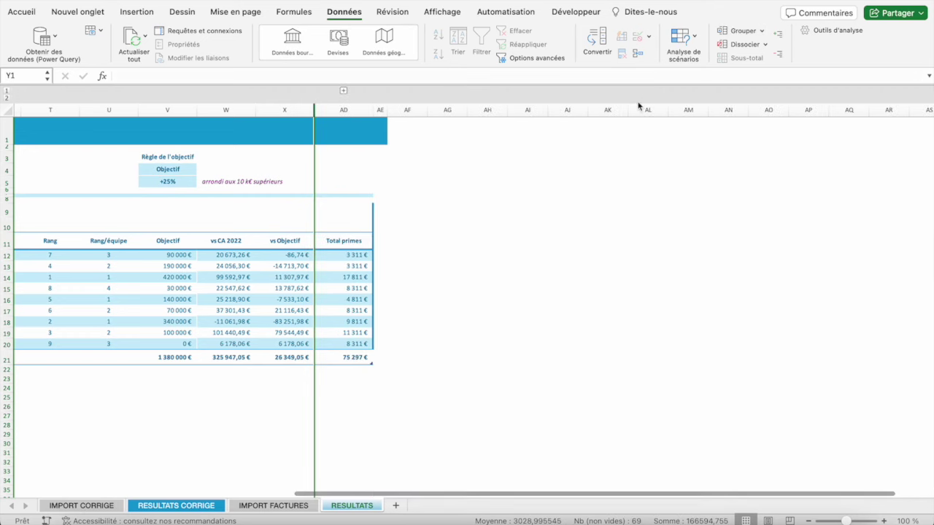
- Expand and re-collapse the monthly and bonus column groups to verify them
{"action": "scroll", "coordinate": [536, 263], "scroll_direction": "left", "scroll_amount": 6}
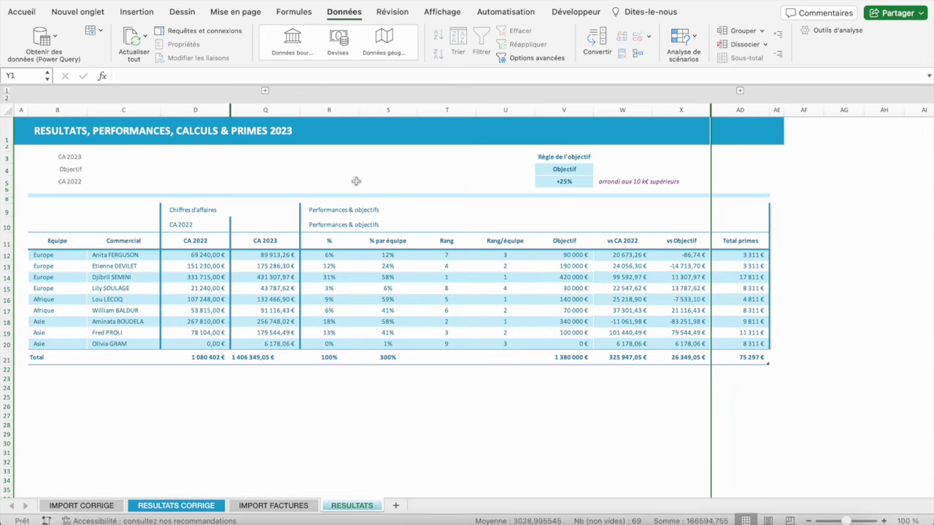
{"action": "left_click", "coordinate": [265, 91]}
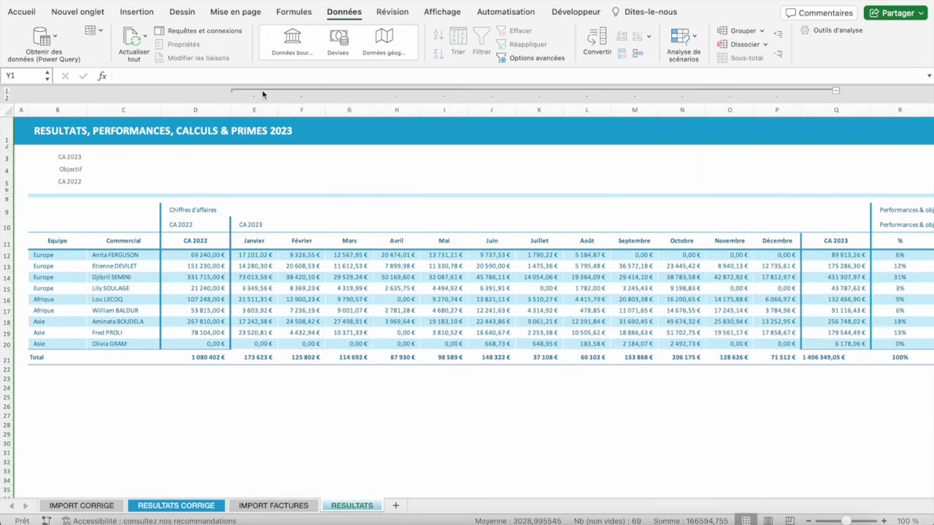
{"action": "left_click", "coordinate": [836, 90]}
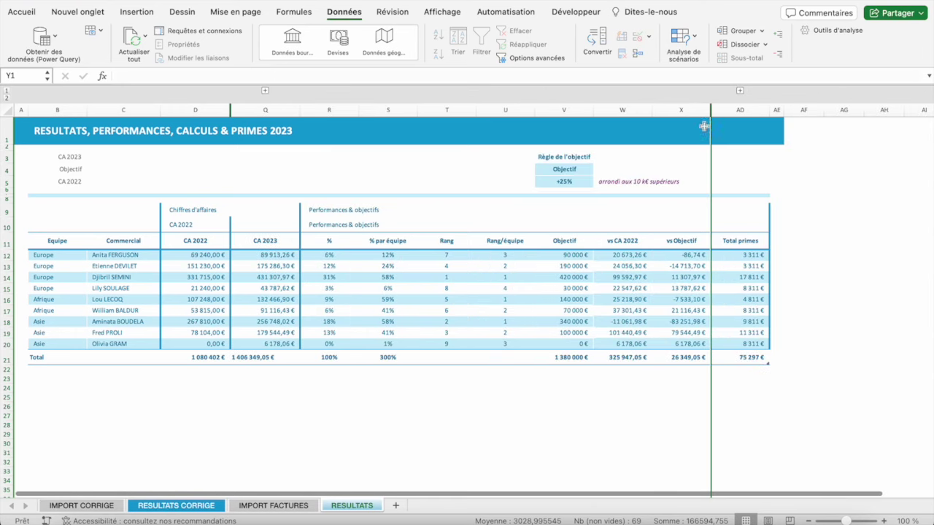
{"action": "left_click", "coordinate": [740, 91]}
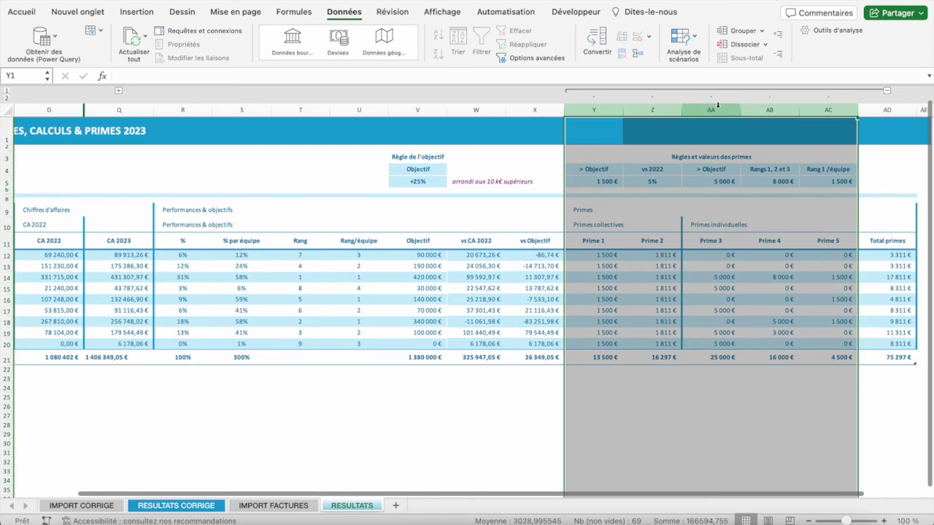
{"action": "scroll", "coordinate": [715, 131], "scroll_direction": "left", "scroll_amount": 3}
{"action": "scroll", "coordinate": [792, 98], "scroll_direction": "right", "scroll_amount": 8}
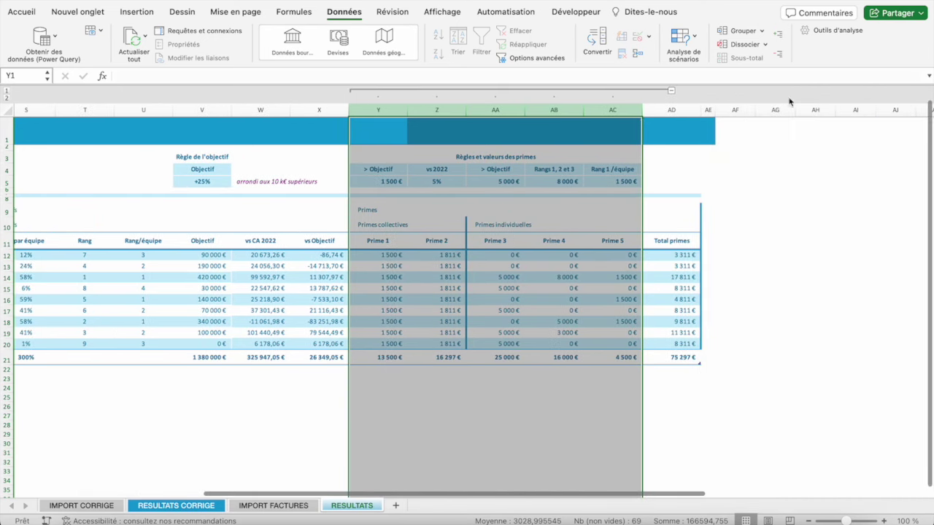
{"action": "left_click", "coordinate": [671, 91]}
{"action": "scroll", "coordinate": [602, 208], "scroll_direction": "left", "scroll_amount": 10}
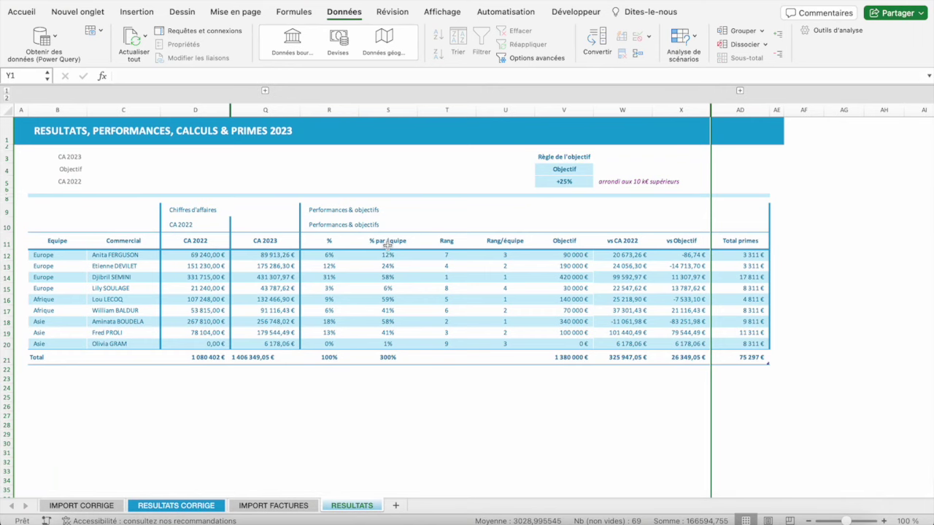
- Look at the RESULTATS CORRIGE sheet for the expected Prime 1 formula
{"action": "left_click", "coordinate": [172, 506]}
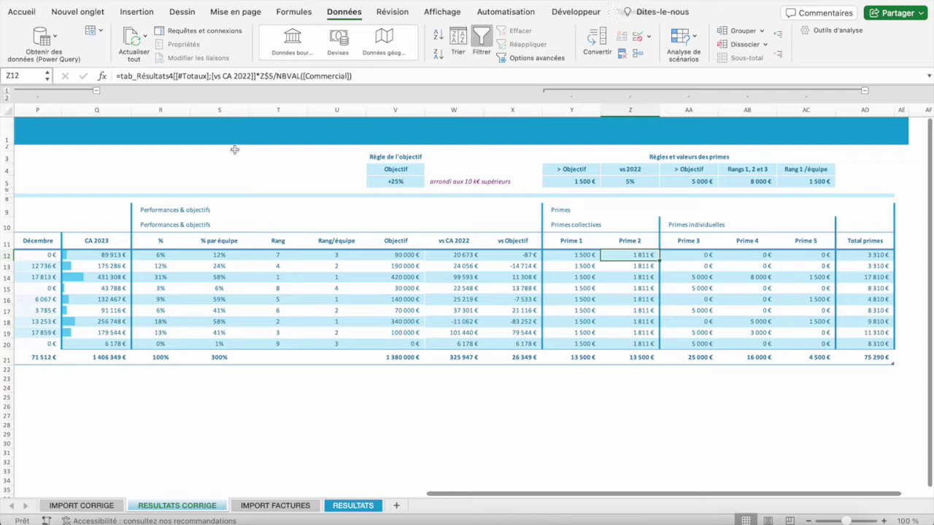
{"action": "scroll", "coordinate": [264, 249], "scroll_direction": "left", "scroll_amount": 10}
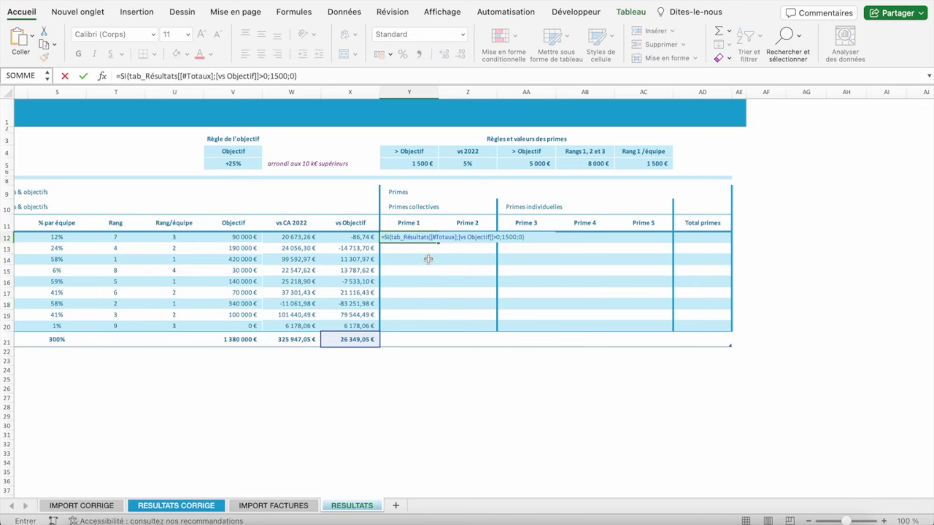
- Confirm the Prime 1 formula and show Y12:Y20 as right-aligned whole-euro currency
{"action": "key", "text": "Return"}
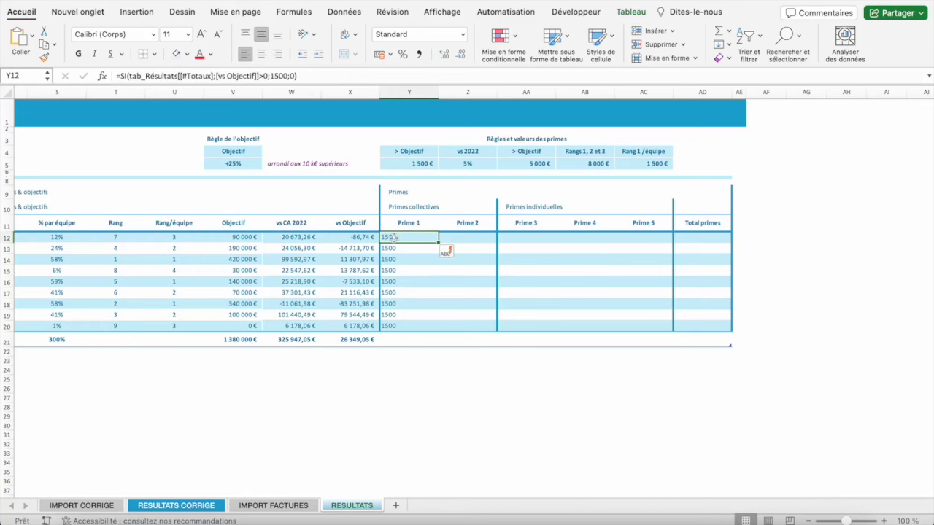
{"action": "left_click_drag", "start_coordinate": [390, 238], "coordinate": [386, 327]}
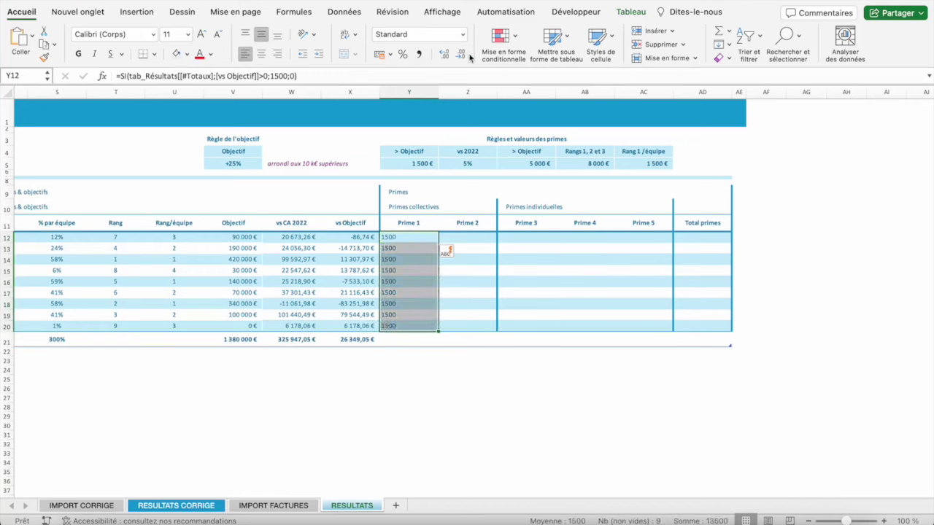
{"action": "left_click", "coordinate": [462, 34]}
{"action": "left_click", "coordinate": [429, 109]}
{"action": "left_click", "coordinate": [462, 54]}
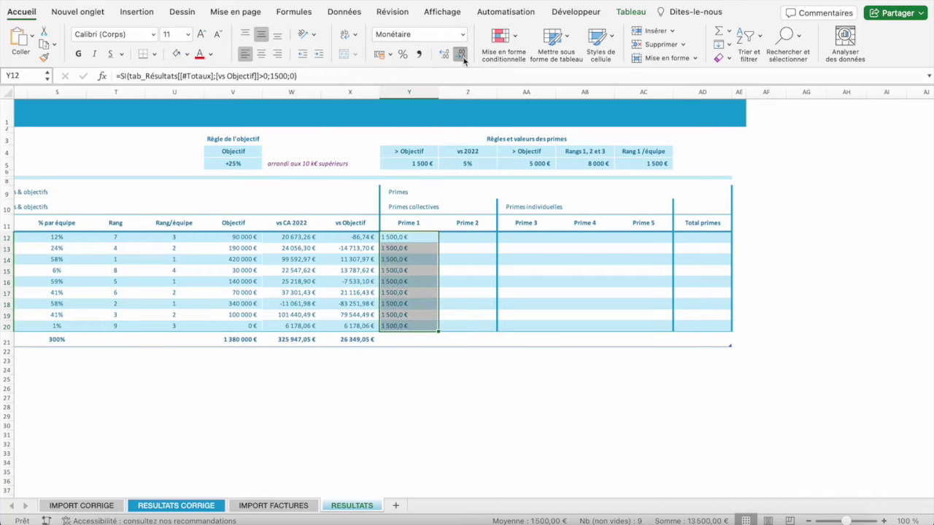
{"action": "left_click", "coordinate": [462, 56]}
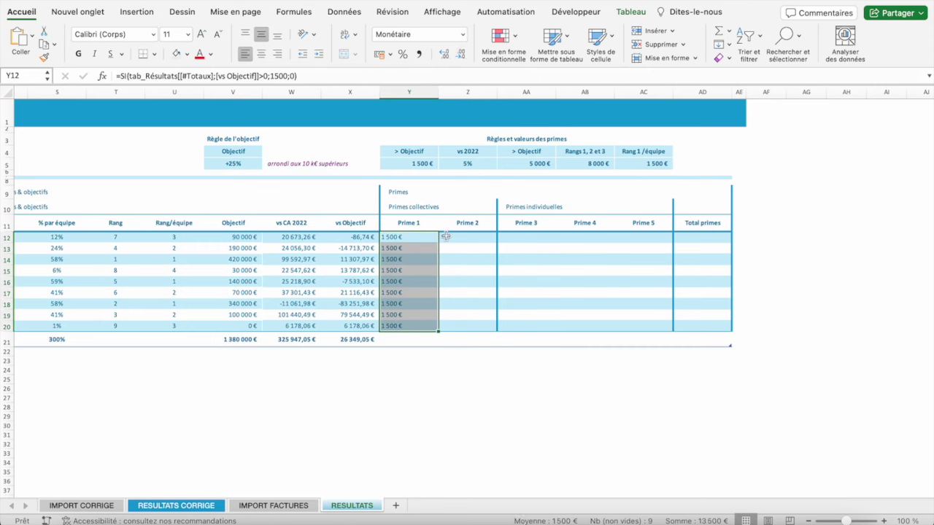
{"action": "left_click", "coordinate": [278, 57]}
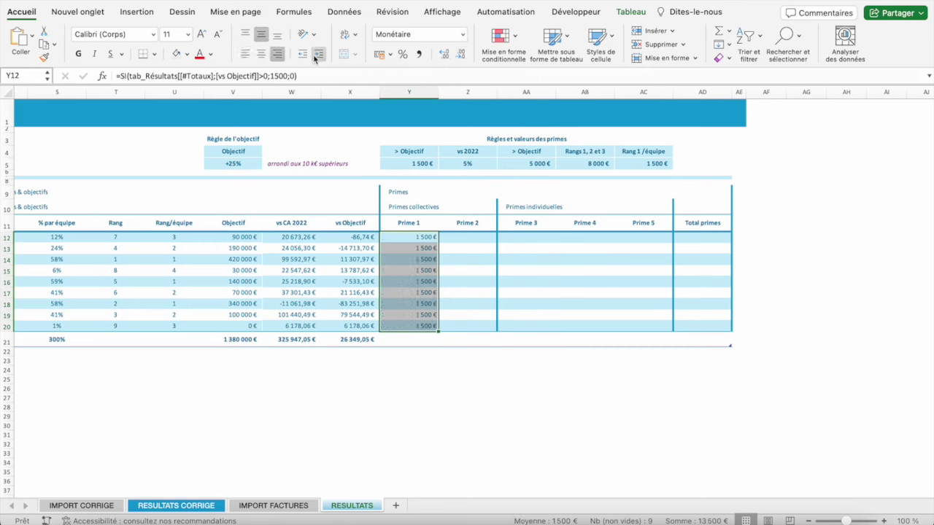
- Make the Prime 1 total row a right-aligned Somme of 13 500 €
{"action": "left_click", "coordinate": [407, 339]}
{"action": "left_click", "coordinate": [443, 341]}
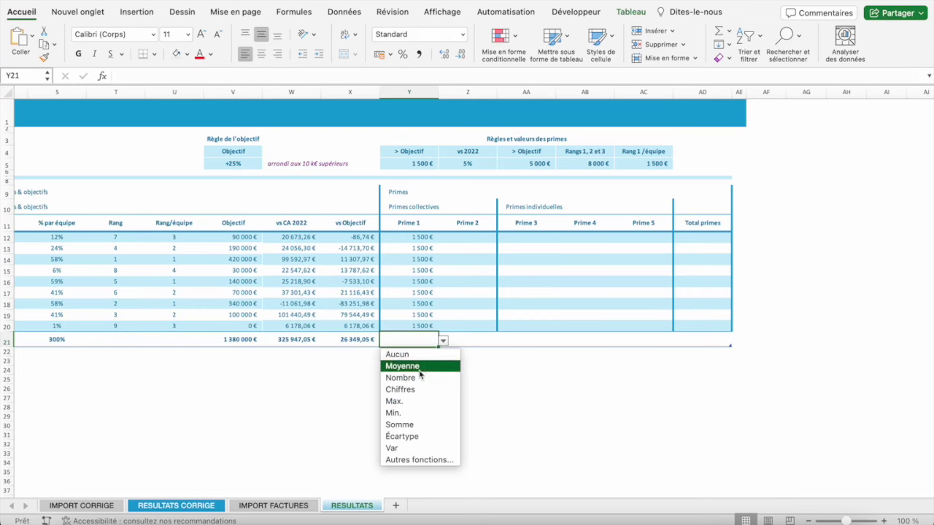
{"action": "left_click", "coordinate": [400, 424]}
{"action": "left_click", "coordinate": [278, 57]}
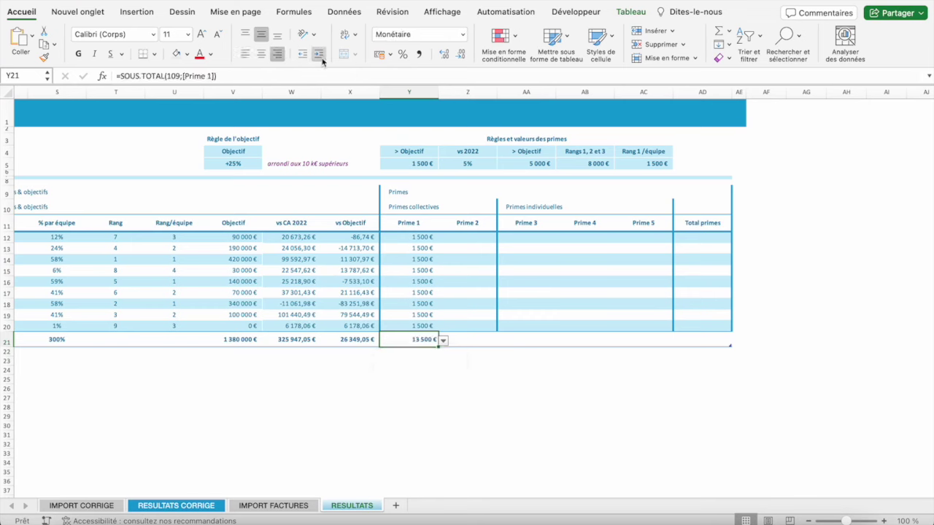
{"action": "left_click", "coordinate": [464, 238]}
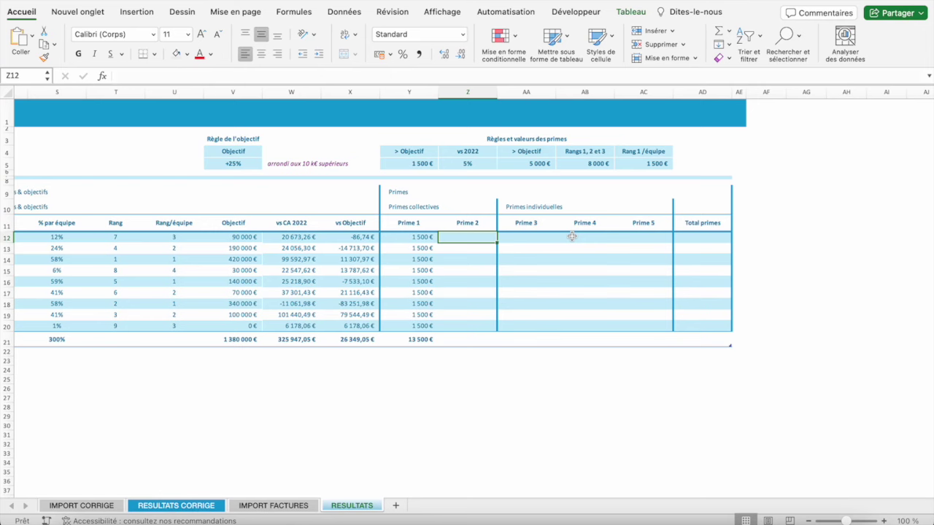
- In Z12, enter a Prime 2 formula taking 5% of the vs CA 2022 total
{"action": "left_click", "coordinate": [300, 340]}
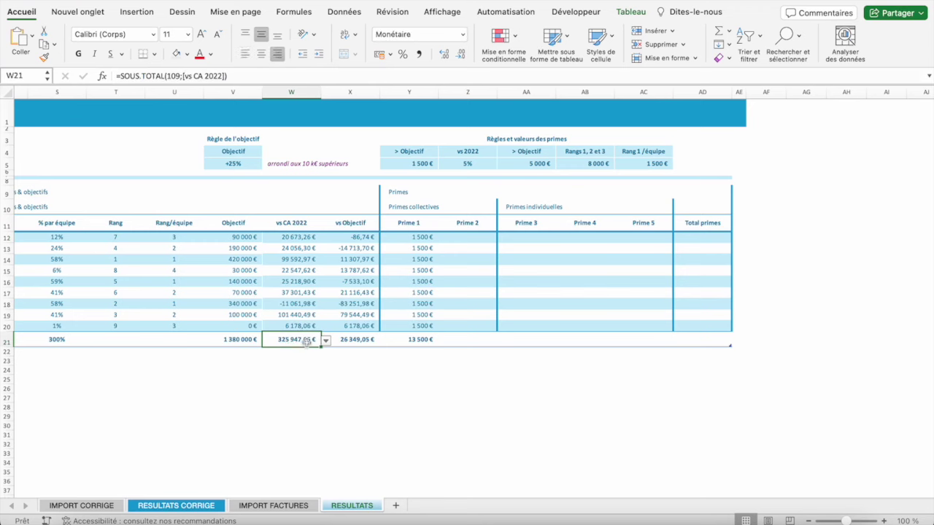
{"action": "left_click", "coordinate": [461, 237]}
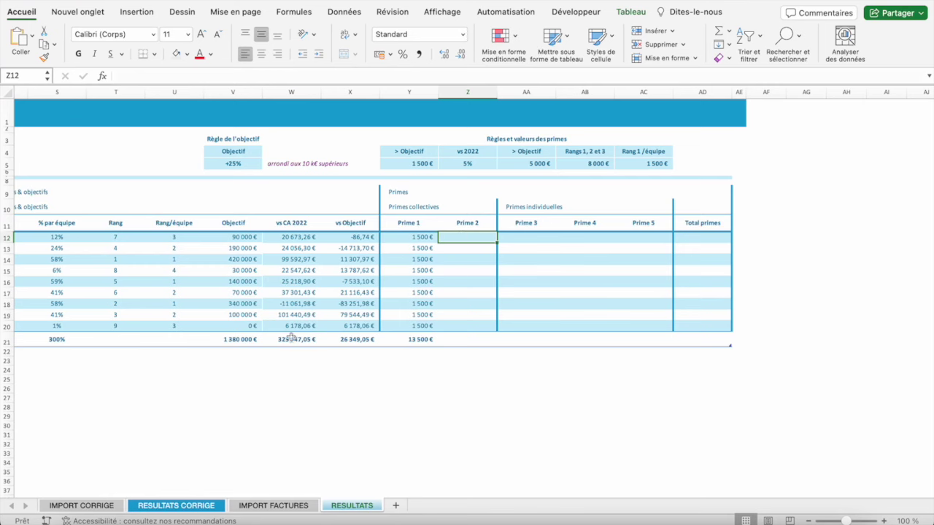
{"action": "scroll", "coordinate": [167, 307], "scroll_direction": "left", "scroll_amount": 10}
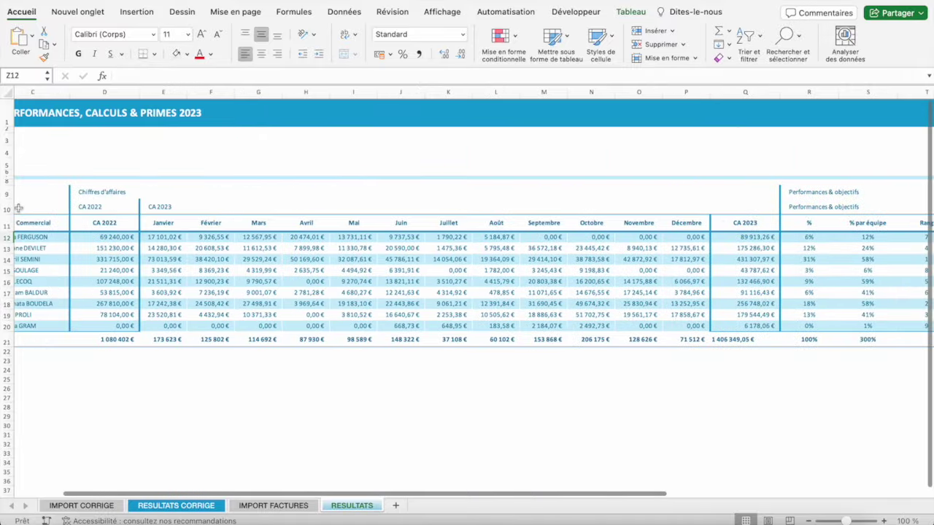
{"action": "scroll", "coordinate": [146, 257], "scroll_direction": "right", "scroll_amount": 10}
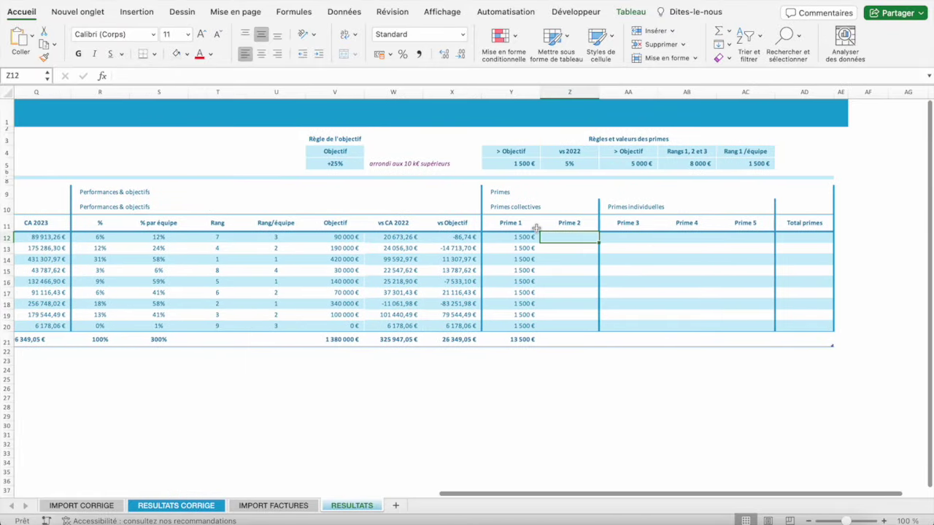
{"action": "type", "text": "="}
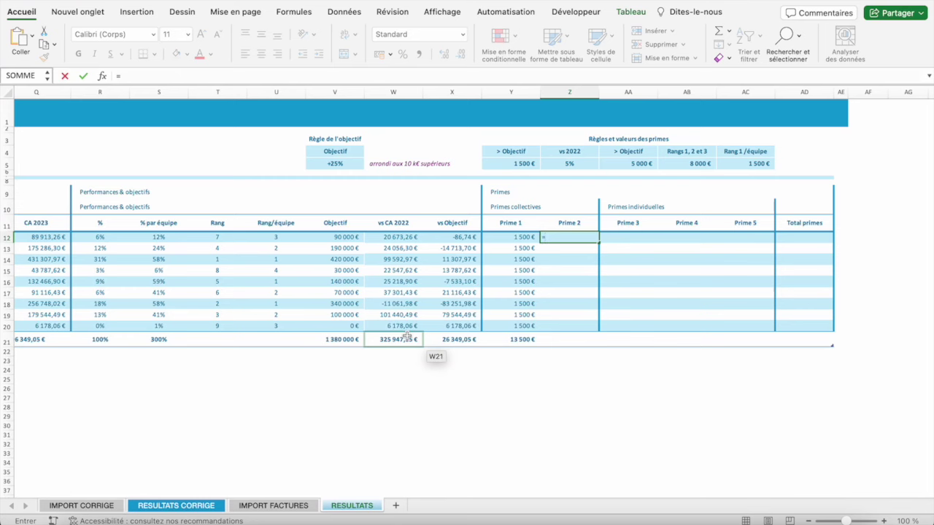
{"action": "left_click", "coordinate": [407, 336]}
{"action": "type", "text": "*"}
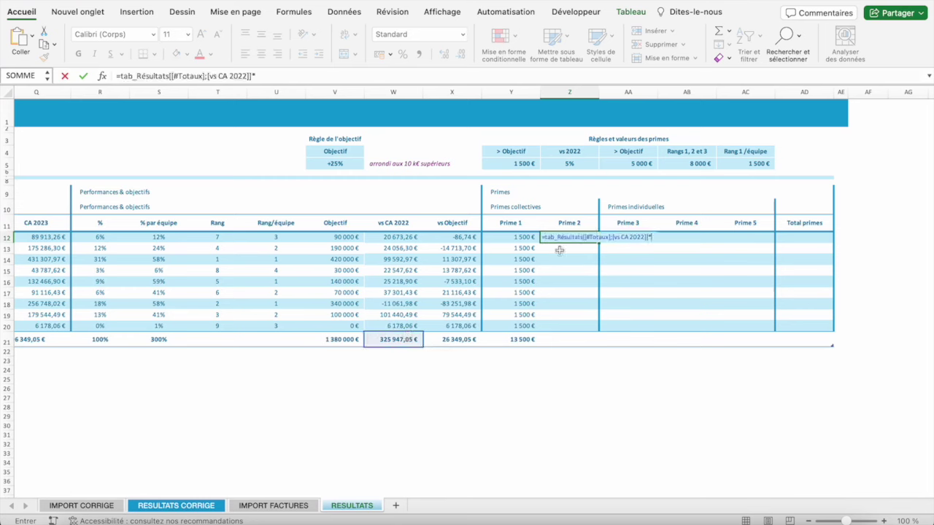
{"action": "type", "text": "5%"}
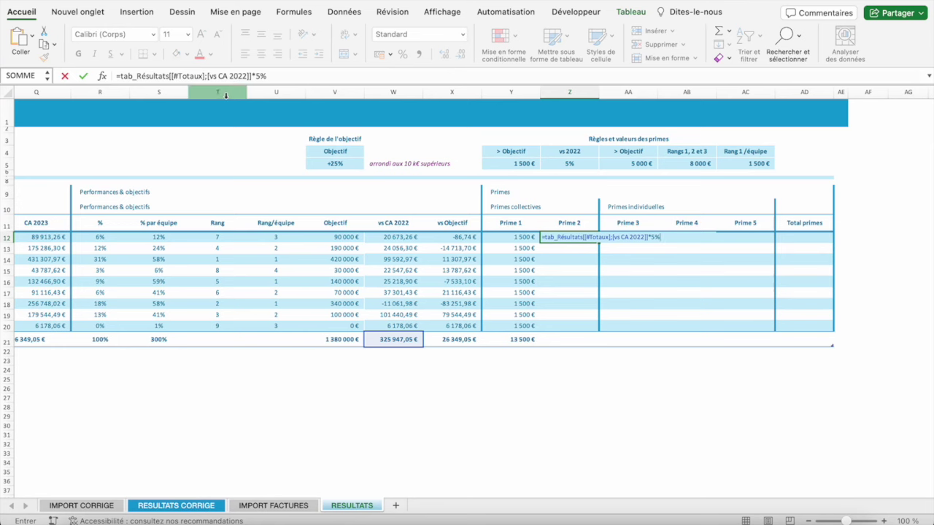
{"action": "key", "text": "Return"}
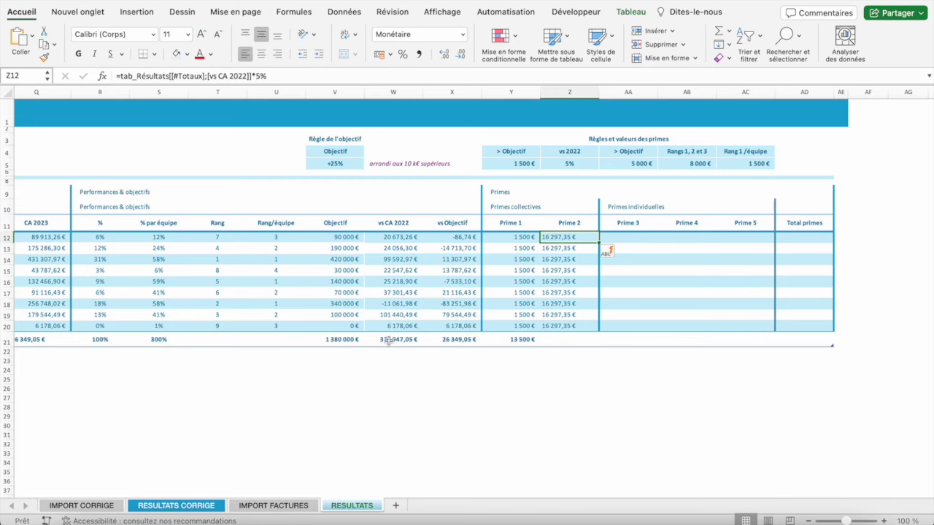
- Divide the Prime 2 formula by NBVAL([Commercial]) to share it among salespeople
{"action": "left_click", "coordinate": [309, 77]}
{"action": "type", "text": "/"}
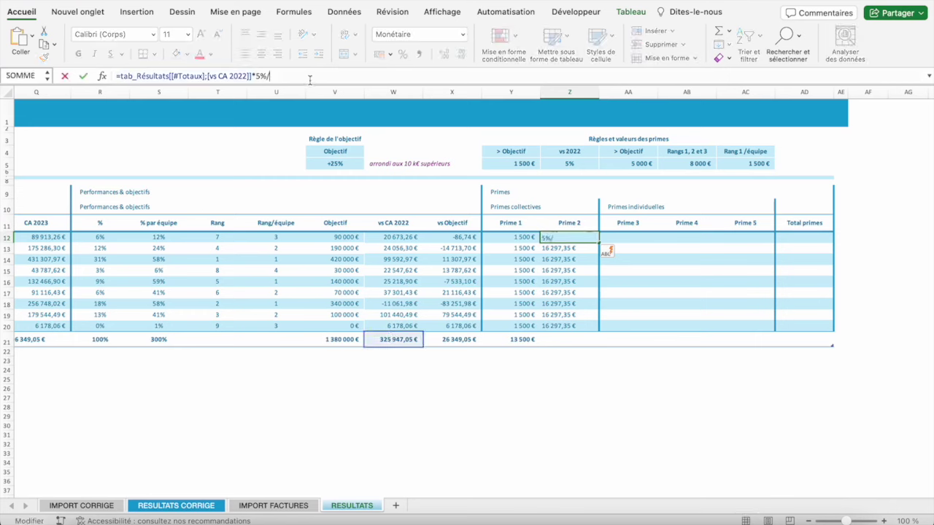
{"action": "type", "text": "NBVAL("}
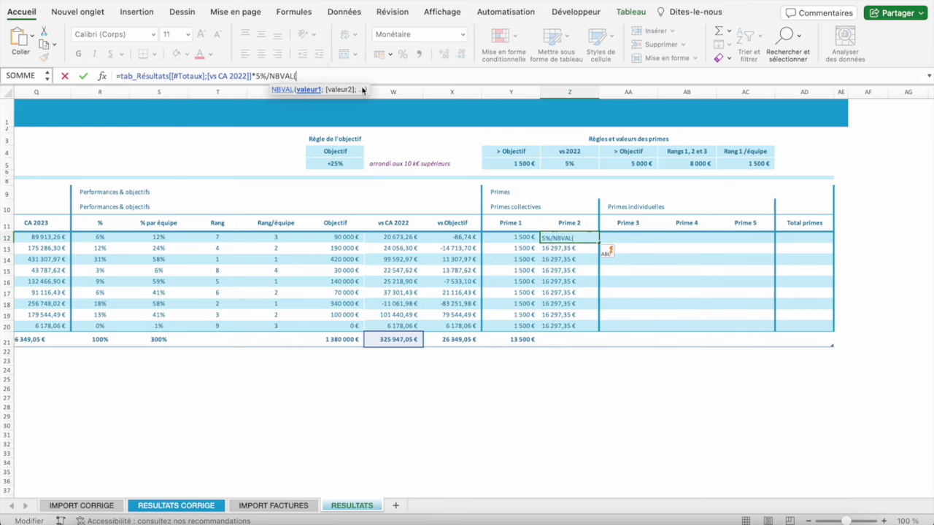
{"action": "scroll", "coordinate": [199, 270], "scroll_direction": "left", "scroll_amount": 10}
{"action": "scroll", "coordinate": [200, 270], "scroll_direction": "left", "scroll_amount": 5}
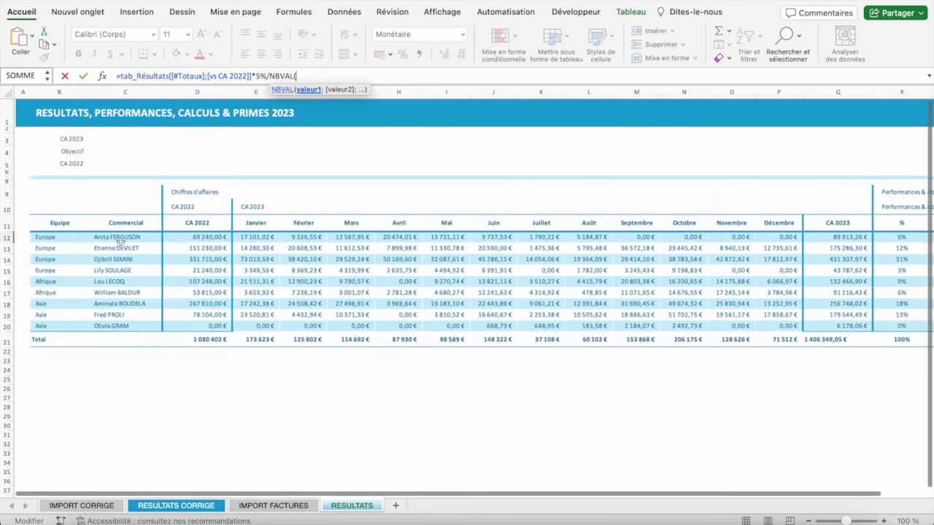
{"action": "left_click_drag", "start_coordinate": [110, 237], "coordinate": [100, 322]}
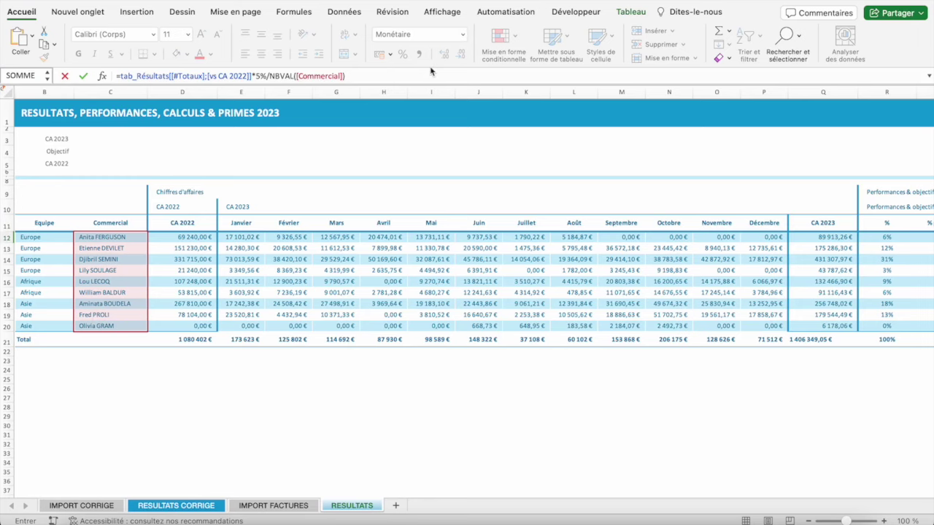
{"action": "key", "text": "Return"}
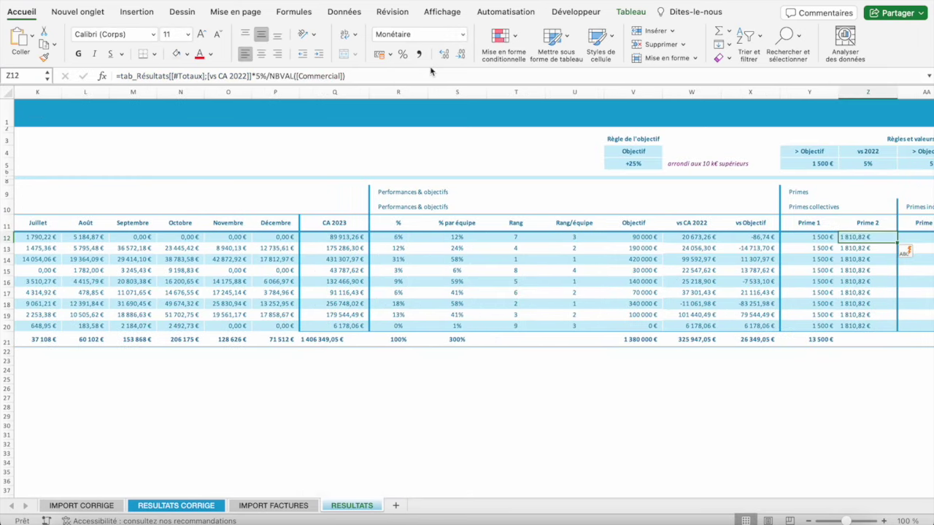
- Show the Prime 2 values as right-aligned whole euros (1 811 € each)
{"action": "key", "text": "ctrl+space"}
{"action": "scroll", "coordinate": [498, 114], "scroll_direction": "right", "scroll_amount": 5}
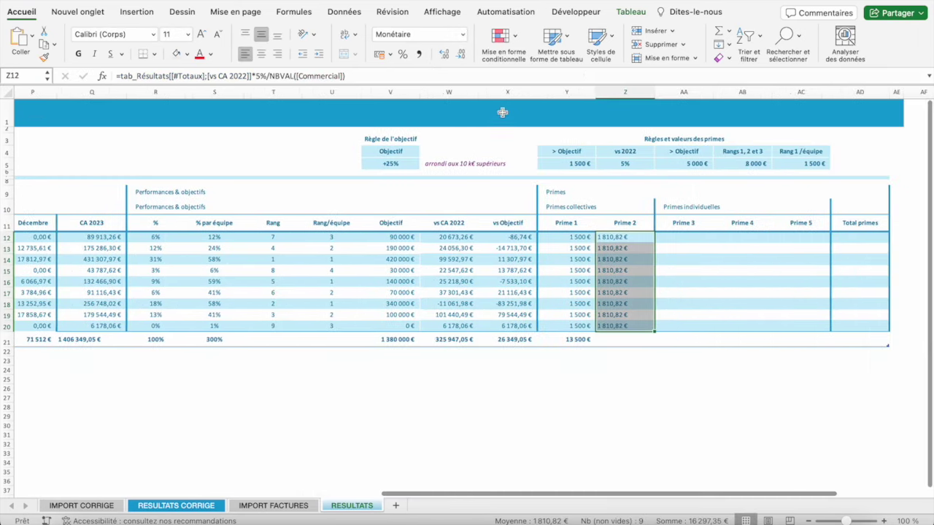
{"action": "left_click", "coordinate": [461, 54]}
{"action": "left_click", "coordinate": [461, 54]}
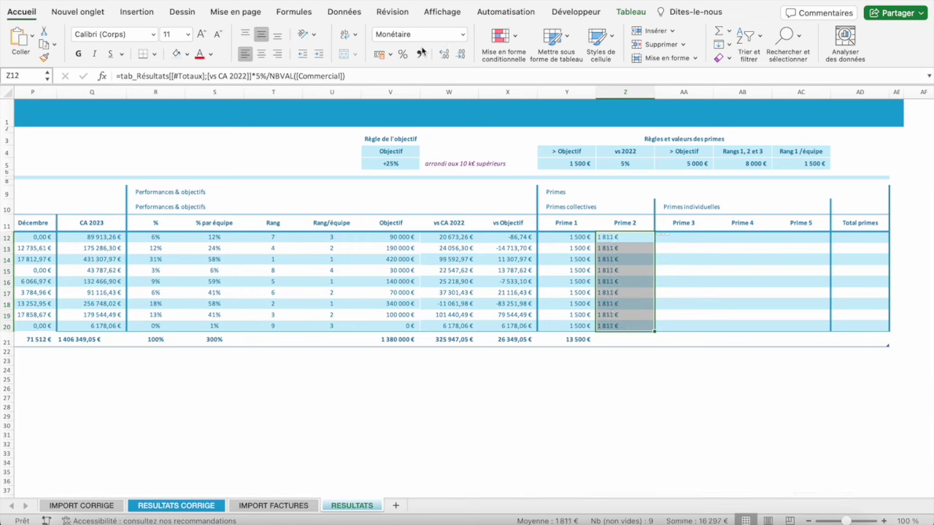
{"action": "left_click", "coordinate": [277, 55]}
- In AA12 enter =SI(vs Objectif>0;5000;0) so Prime 3 fills down the column
{"action": "key", "text": "Right"}
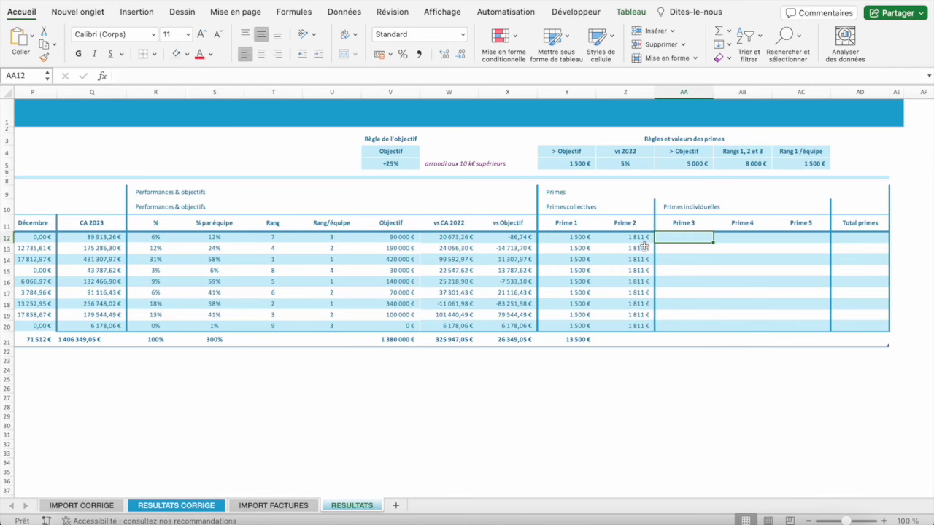
{"action": "type", "text": "=SI("}
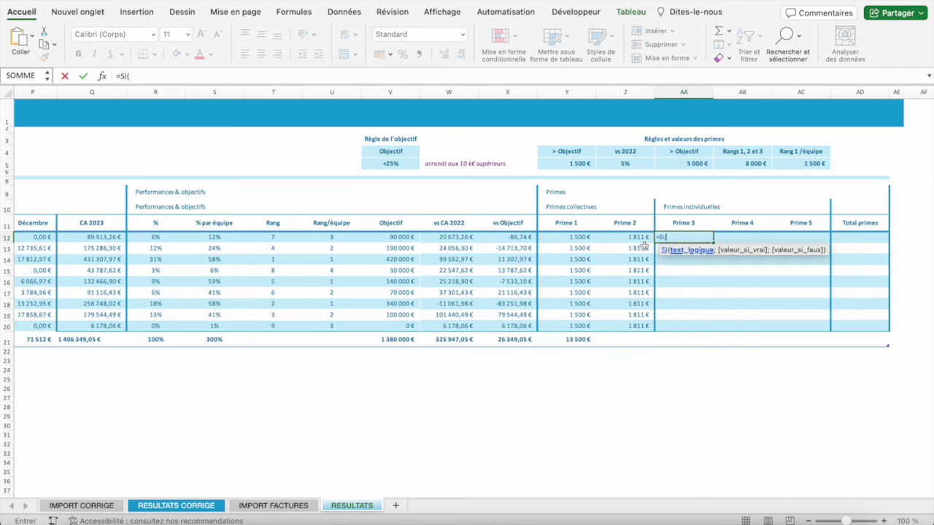
{"action": "left_click", "coordinate": [507, 236]}
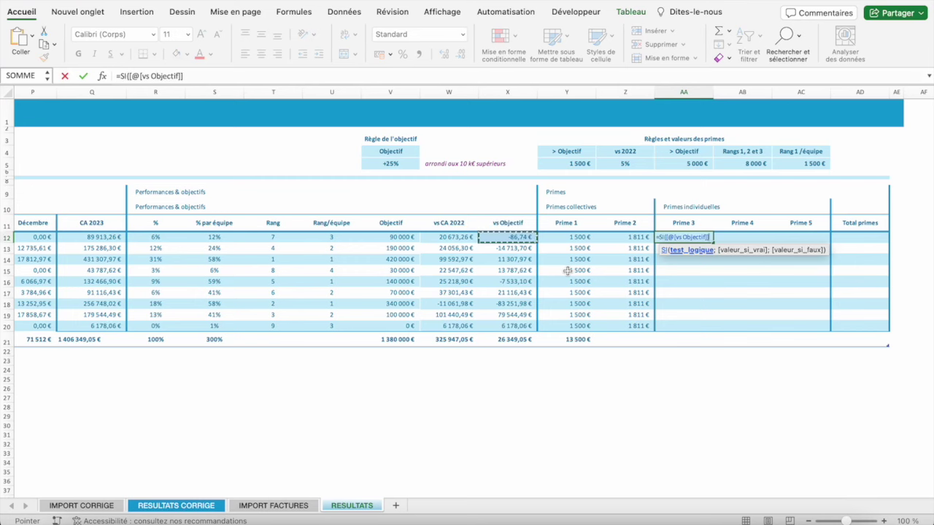
{"action": "type", "text": ">"}
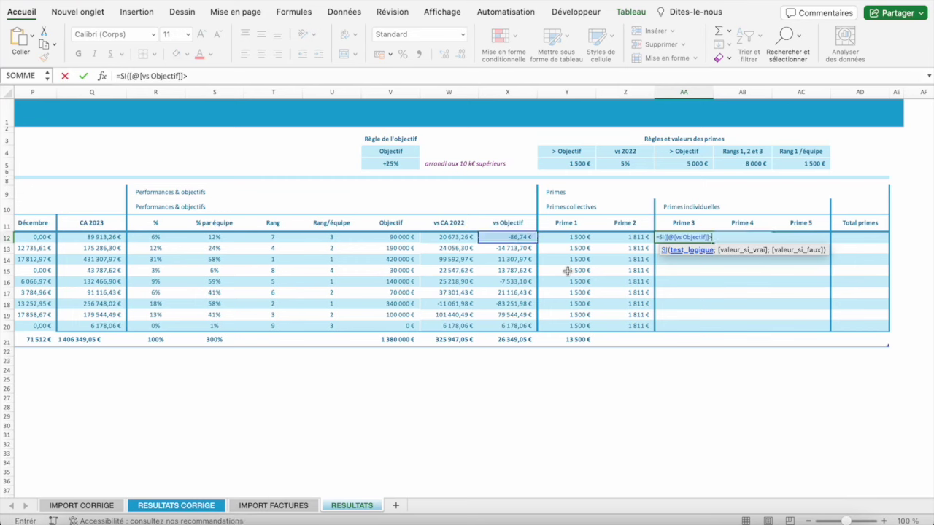
{"action": "type", "text": "0"}
{"action": "type", "text": ";"}
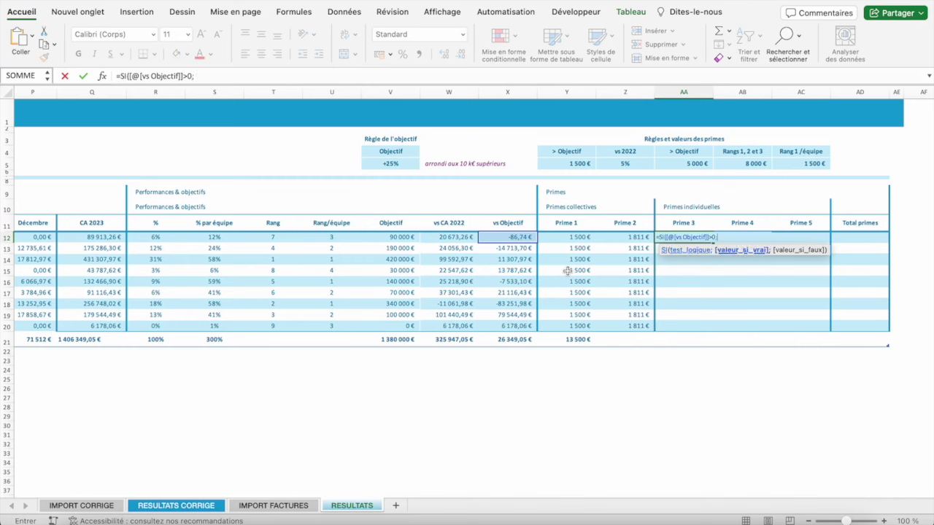
{"action": "type", "text": "5000;"}
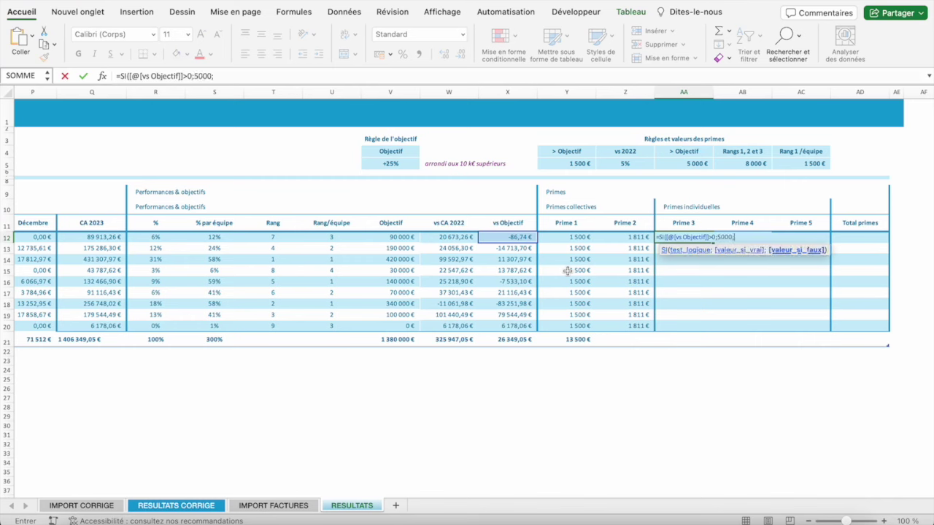
{"action": "type", "text": "0)"}
{"action": "key", "text": "Return"}
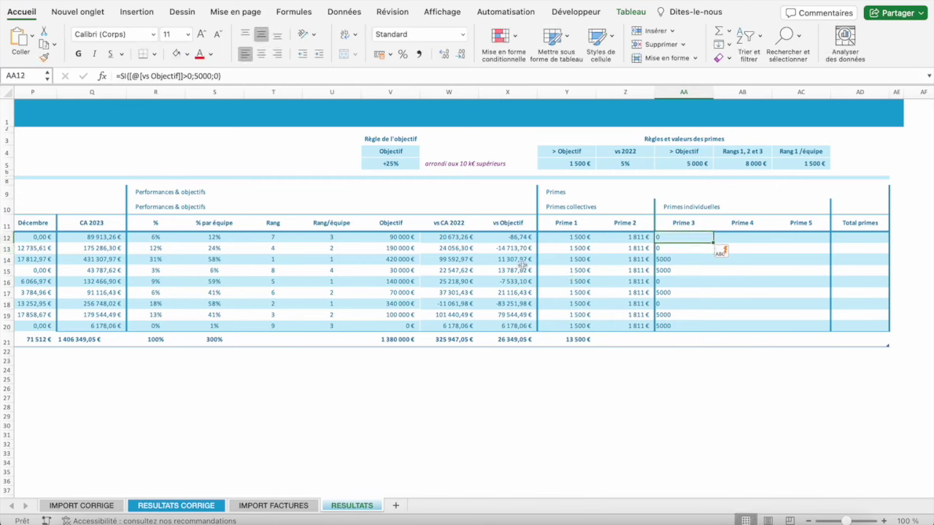
- Format the Prime 3 values AA12:AA20 as right-aligned Monétaire amounts
{"action": "key", "text": "ctrl+shift+Down"}
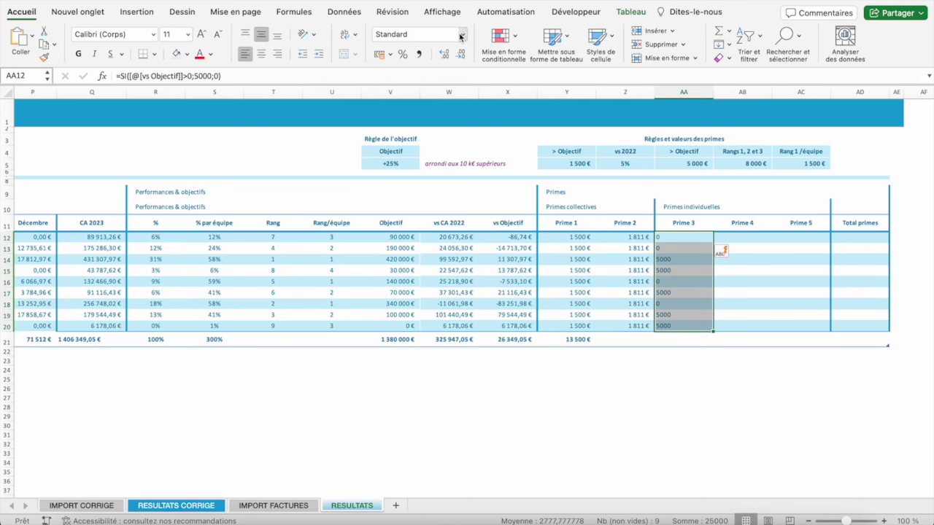
{"action": "left_click", "coordinate": [463, 34]}
{"action": "left_click", "coordinate": [453, 104]}
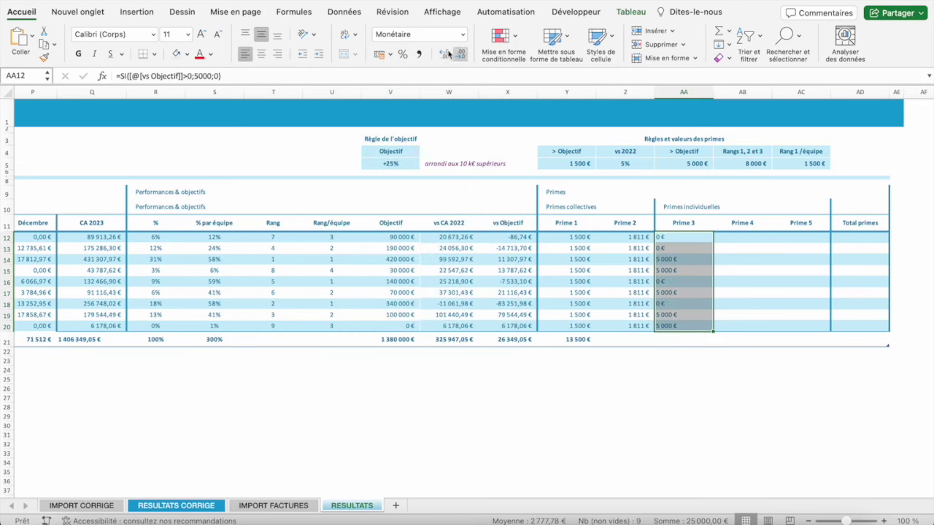
{"action": "left_click", "coordinate": [277, 56]}
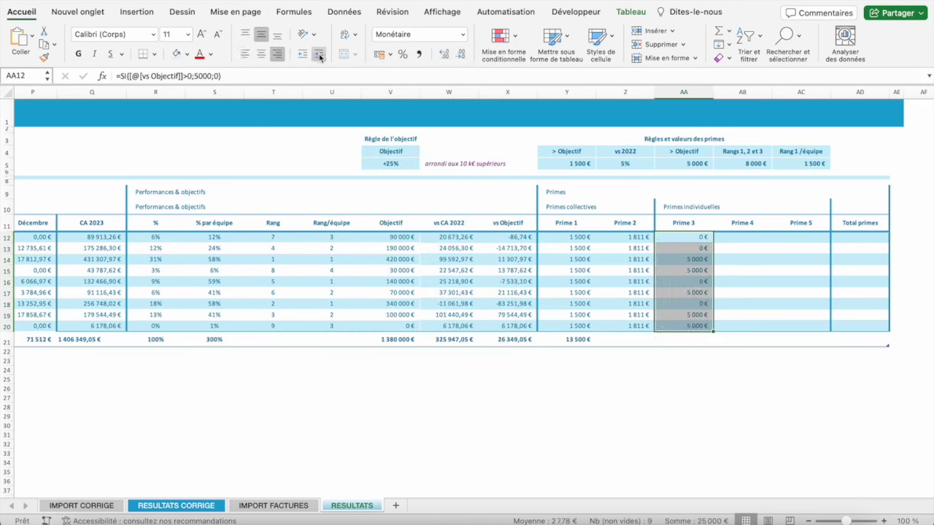
- Add right-aligned Somme totals for Prime 2 (16 297 €) and Prime 3 (25 000 €)
{"action": "left_click", "coordinate": [635, 338]}
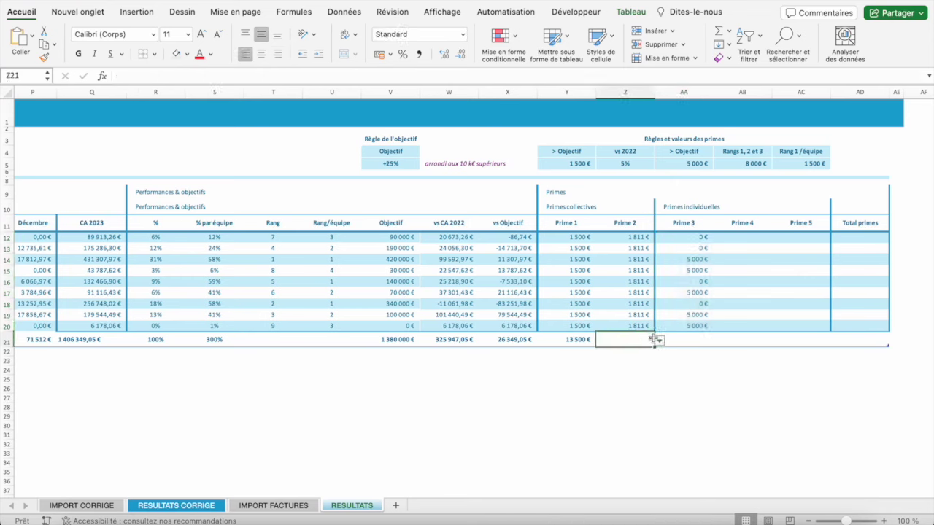
{"action": "left_click", "coordinate": [659, 341]}
{"action": "left_click", "coordinate": [615, 425]}
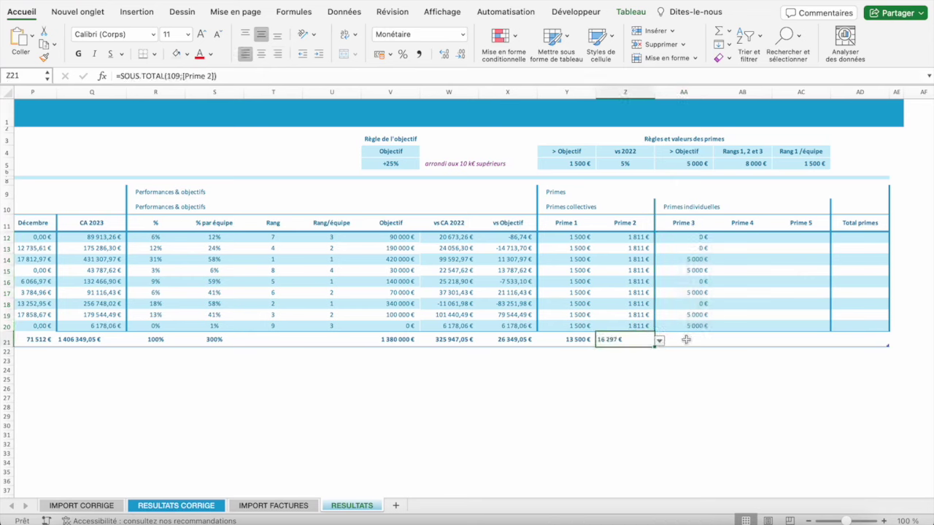
{"action": "left_click", "coordinate": [667, 338]}
{"action": "left_click", "coordinate": [718, 341]}
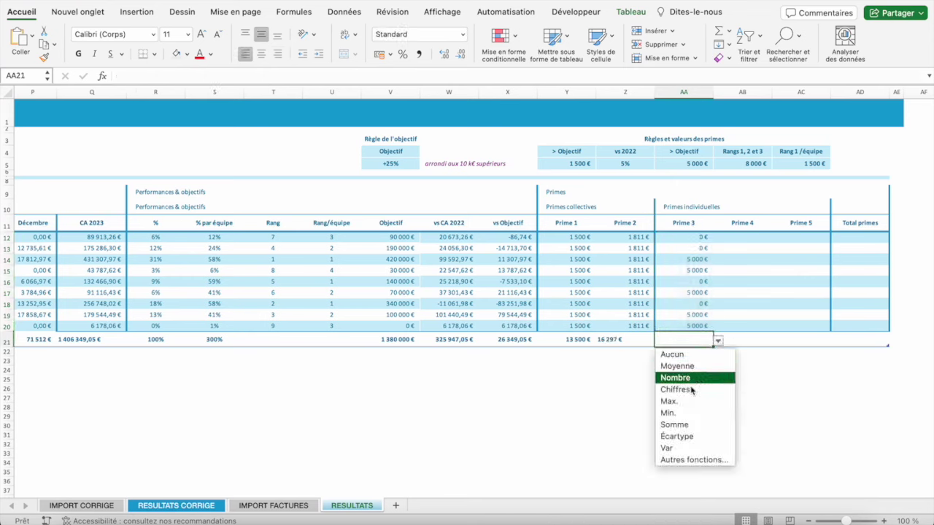
{"action": "left_click", "coordinate": [675, 426]}
{"action": "left_click_drag", "start_coordinate": [607, 340], "coordinate": [661, 339]}
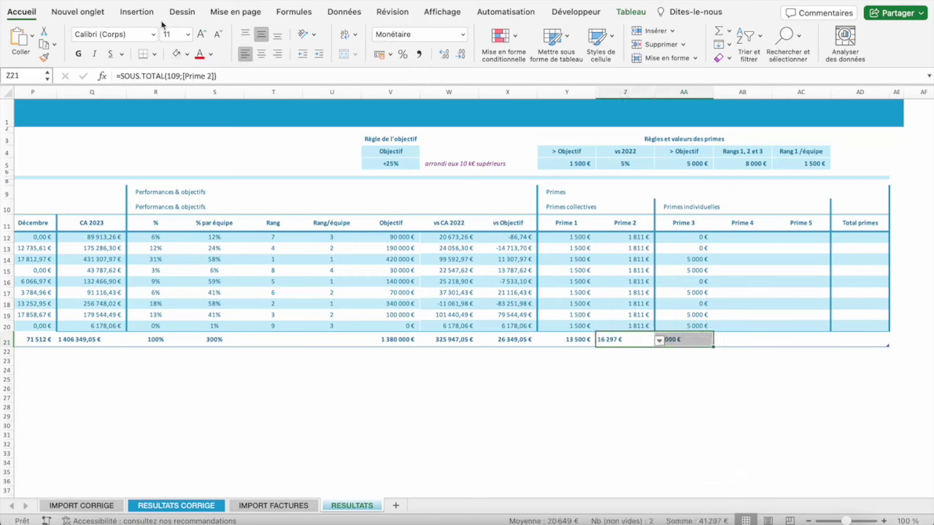
{"action": "left_click", "coordinate": [277, 53]}
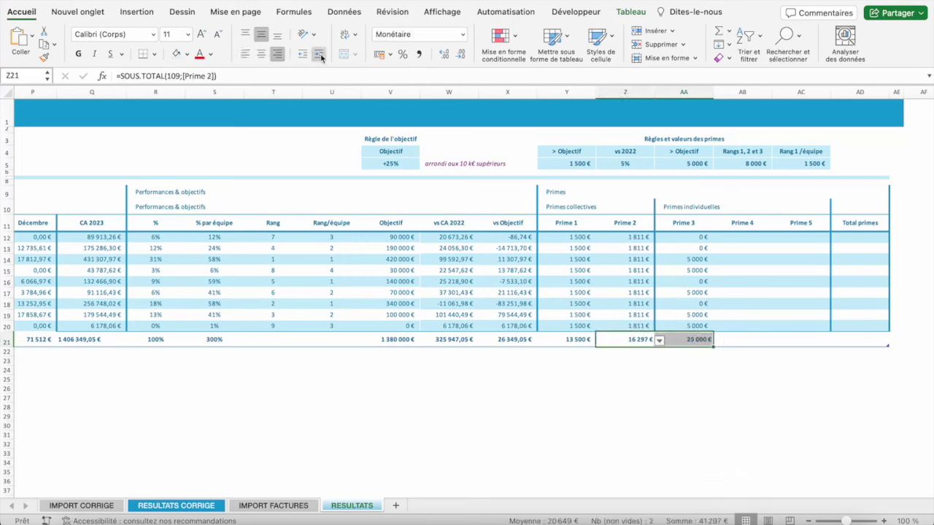
{"action": "left_click", "coordinate": [737, 238]}
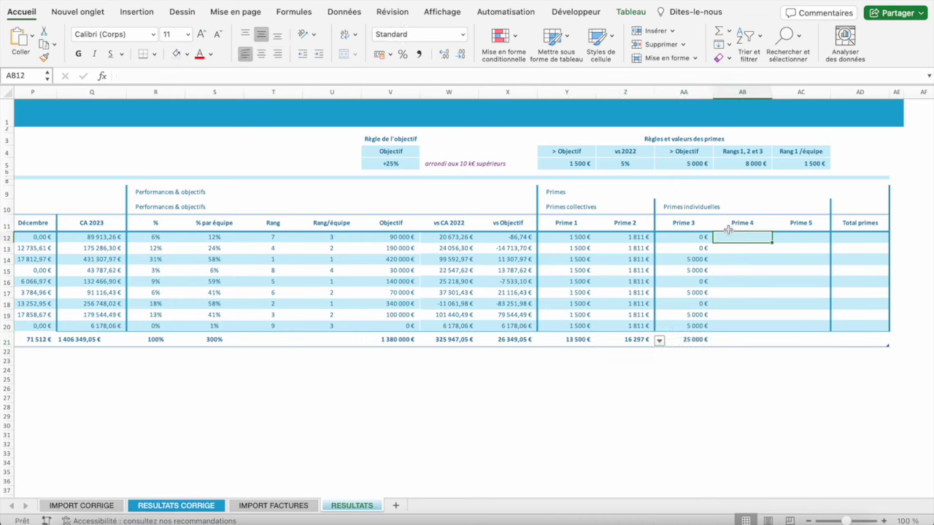
- In AB12 enter =SI.CONDITIONS on Rang paying 8000, 5000 and 3000 for ranks 1, 2, 3
{"action": "type", "text": "=SI.CON"}
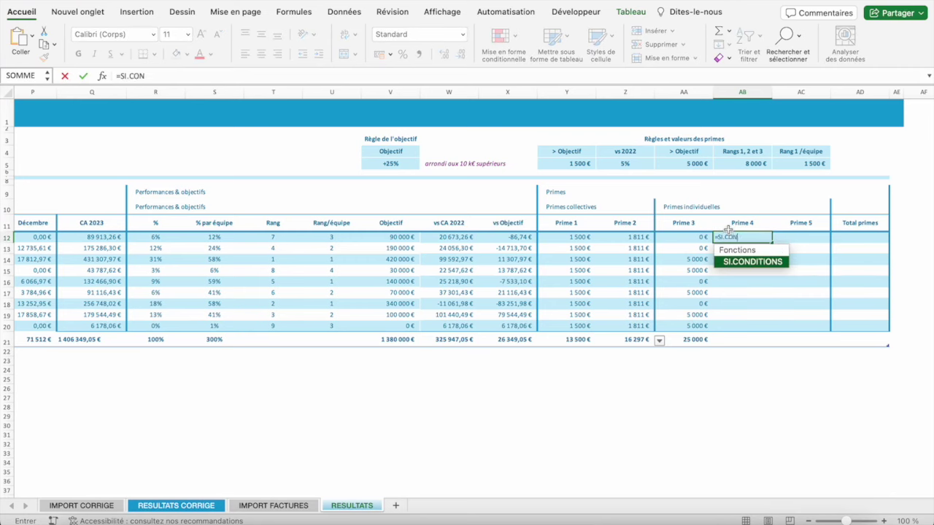
{"action": "key", "text": "Tab"}
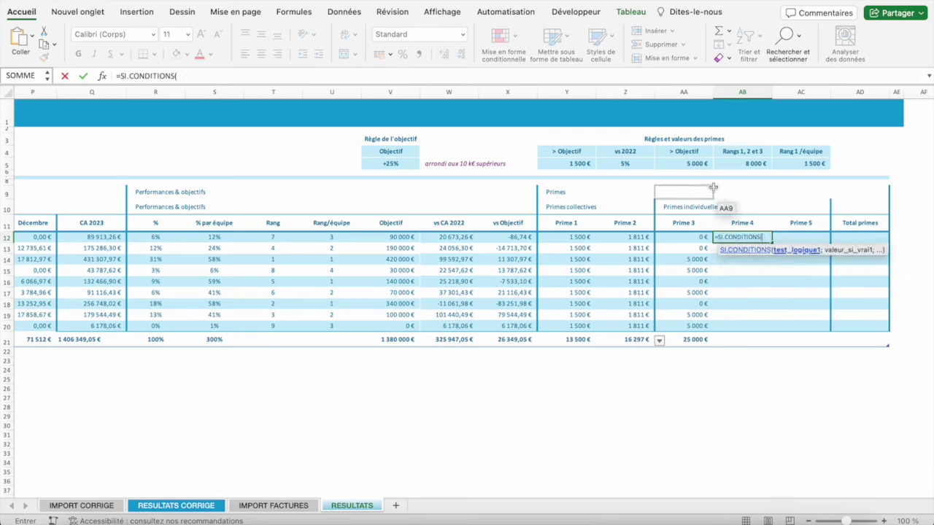
{"action": "key", "text": "BackSpace"}
{"action": "key", "text": "BackSpace"}
{"action": "key", "text": "BackSpace"}
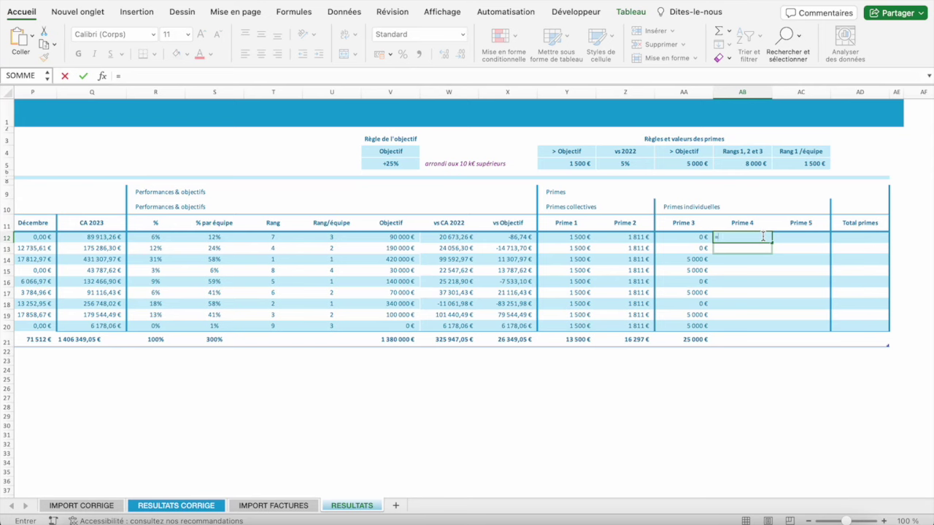
{"action": "type", "text": "si."}
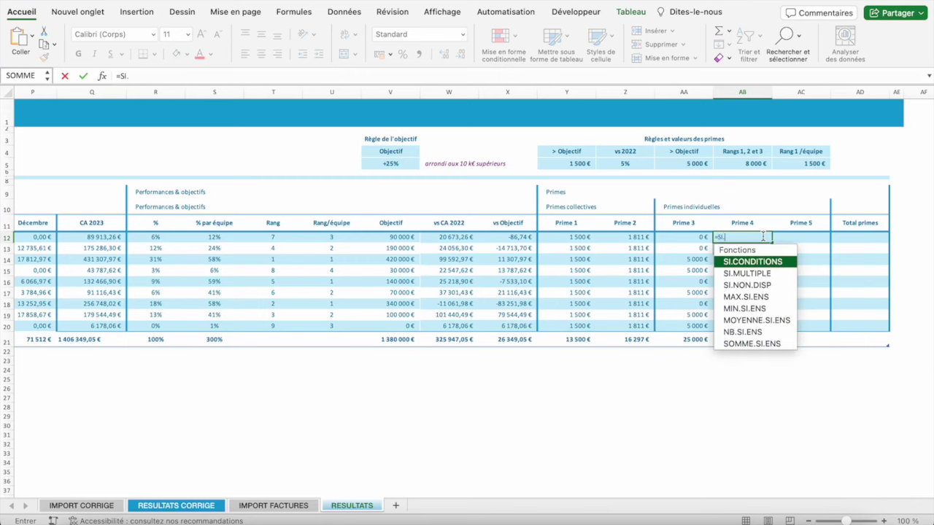
{"action": "type", "text": "c"}
{"action": "key", "text": "Tab"}
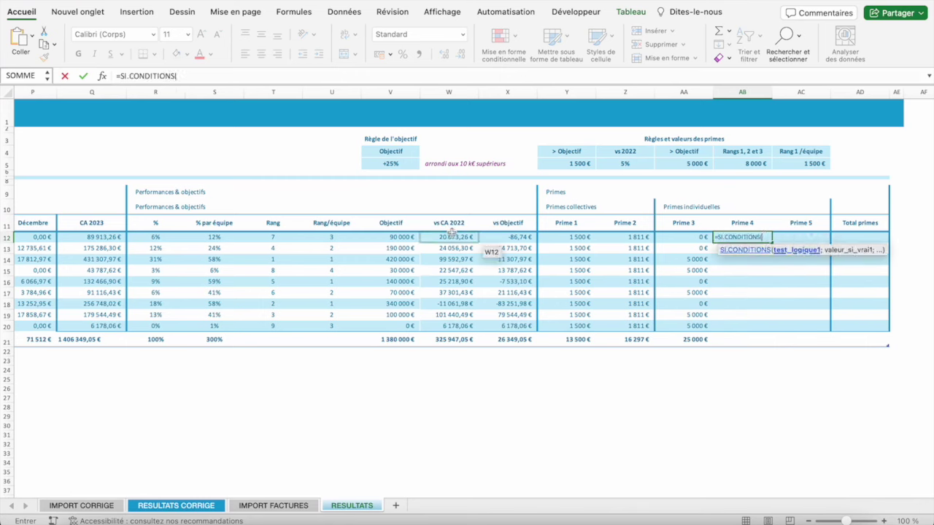
{"action": "left_click", "coordinate": [271, 237]}
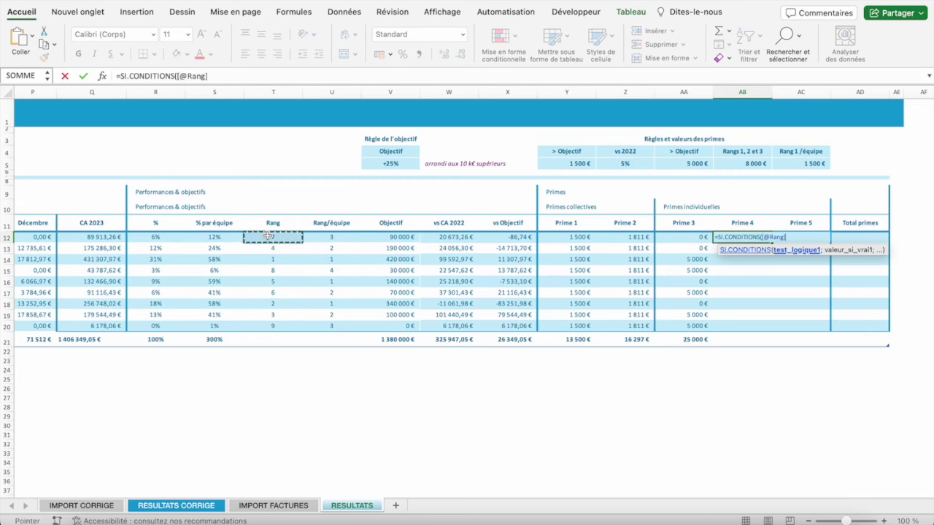
{"action": "type", "text": "=1"}
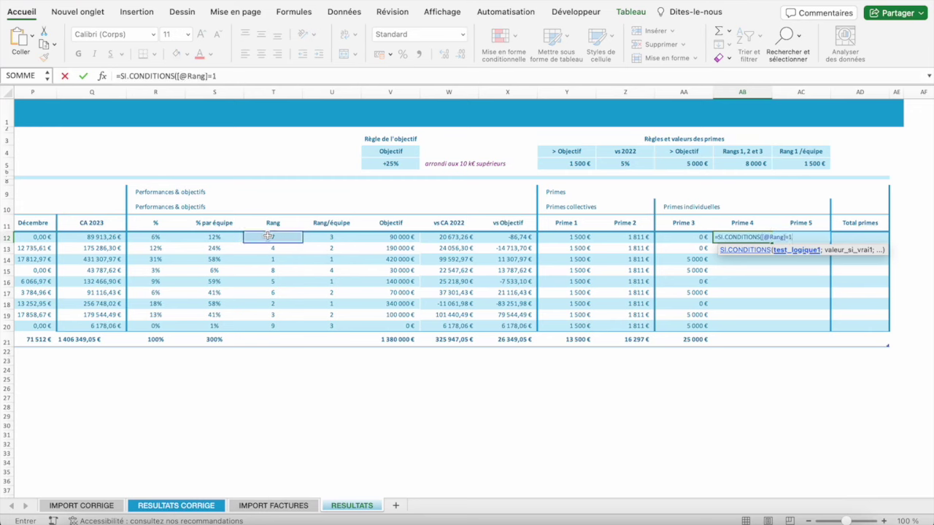
{"action": "type", "text": ";"}
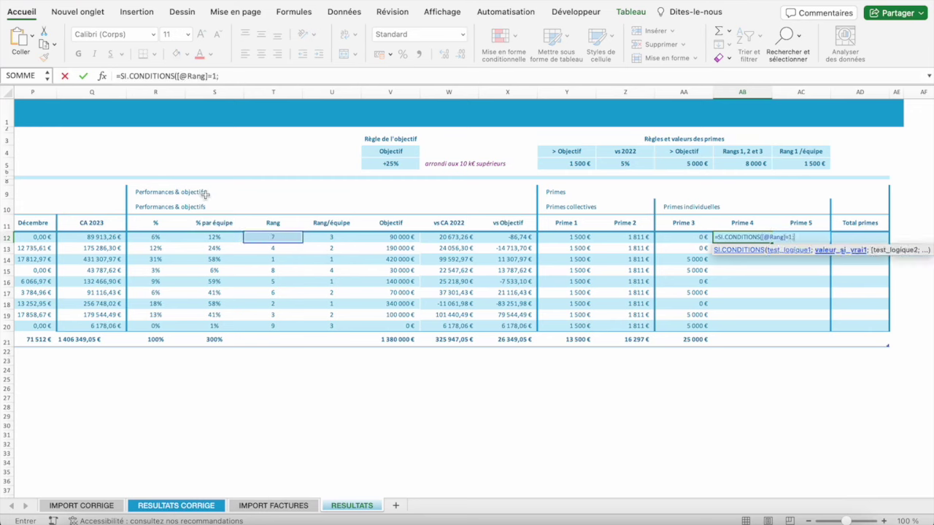
{"action": "type", "text": "8000;"}
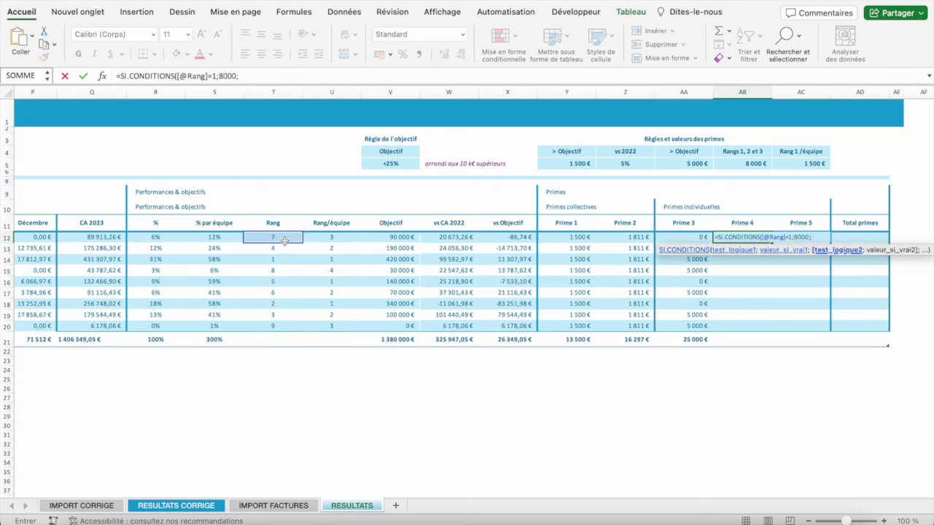
{"action": "left_click", "coordinate": [269, 237]}
{"action": "type", "text": "="}
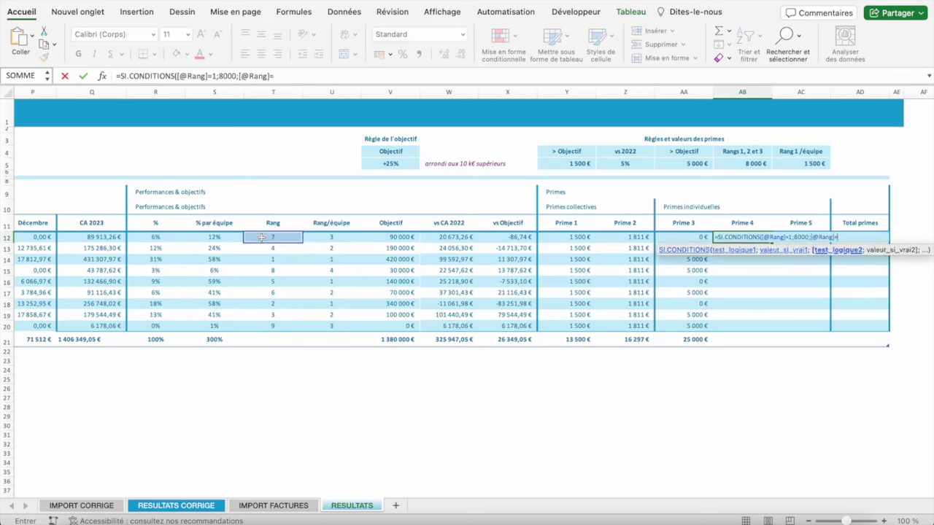
{"action": "type", "text": "2;5"}
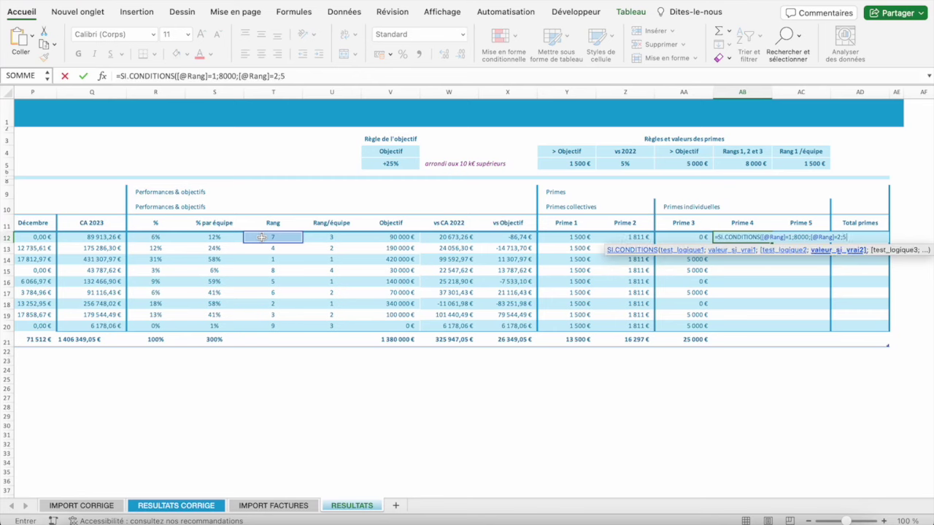
{"action": "type", "text": "000;"}
{"action": "left_click", "coordinate": [268, 235]}
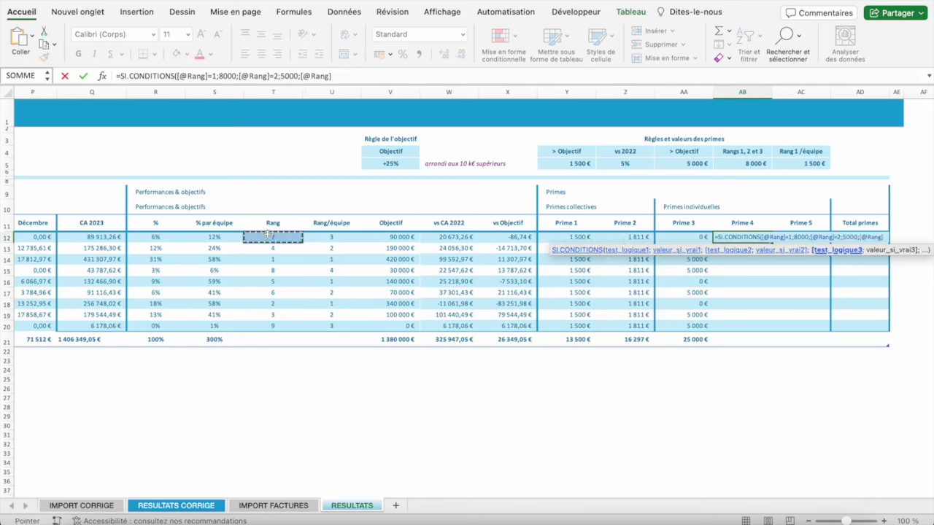
{"action": "type", "text": "=3;30"}
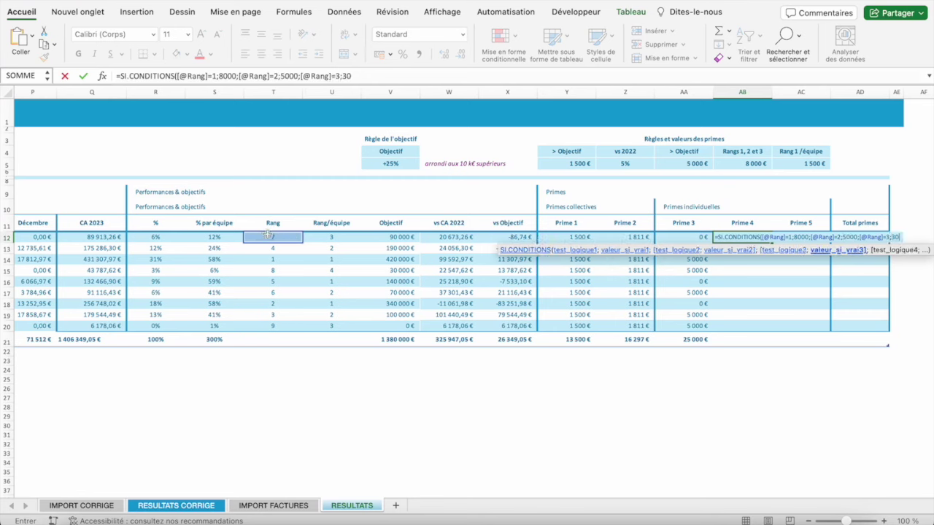
{"action": "type", "text": "00)"}
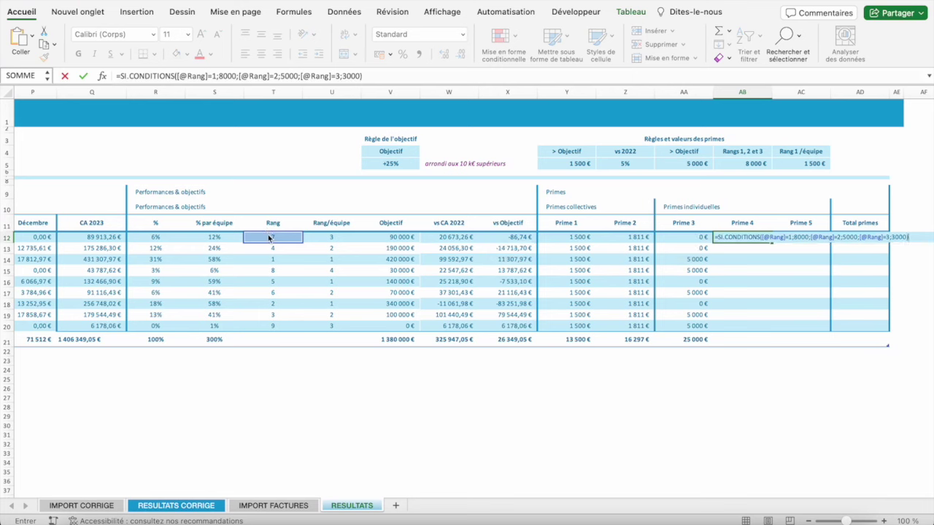
{"action": "key", "text": "Return"}
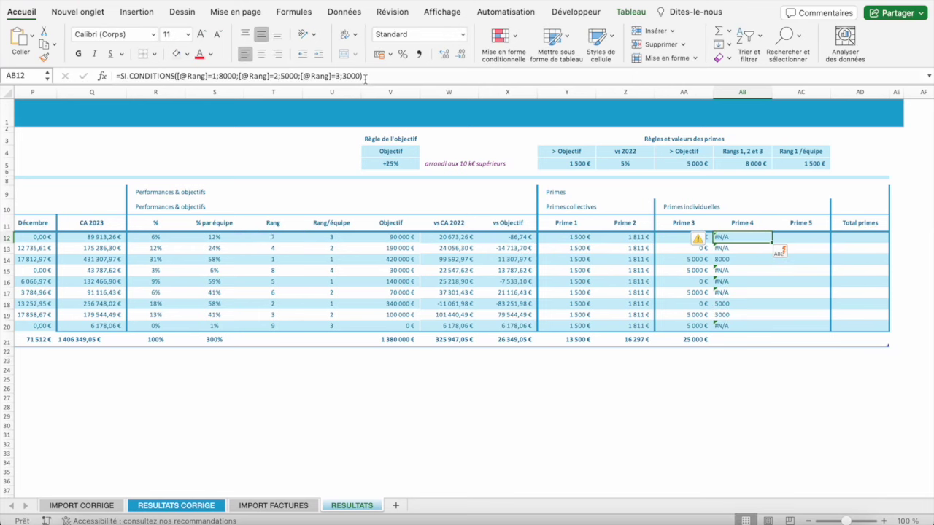
- Append ;VRAI;0 to the Prime 4 formula so unranked rows get 0, and check ranks 1–3
{"action": "left_click", "coordinate": [365, 78]}
{"action": "type", "text": ";VRAI"}
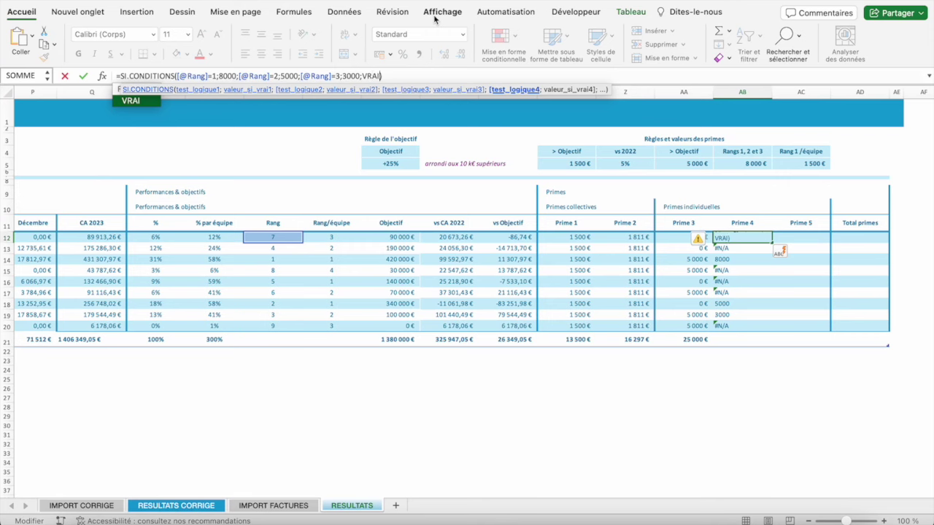
{"action": "type", "text": ";0"}
{"action": "key", "text": "Return"}
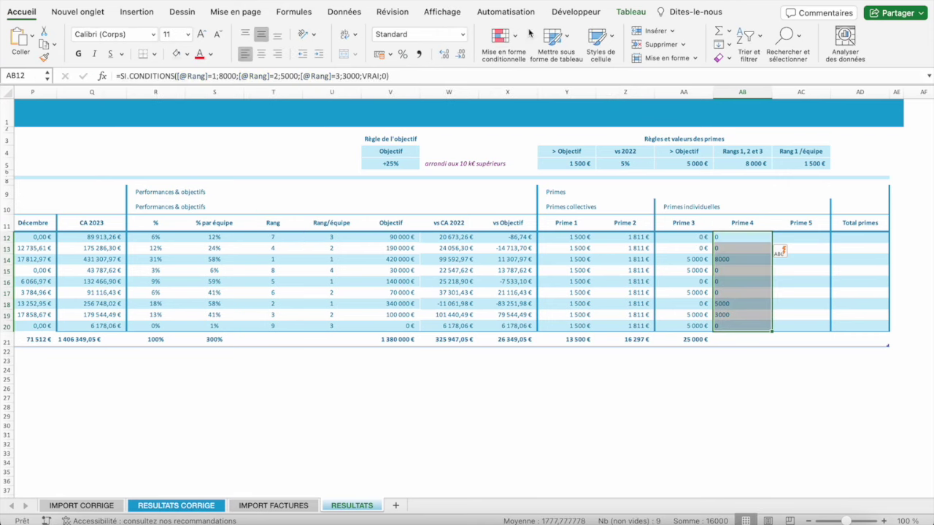
{"action": "left_click", "coordinate": [723, 261]}
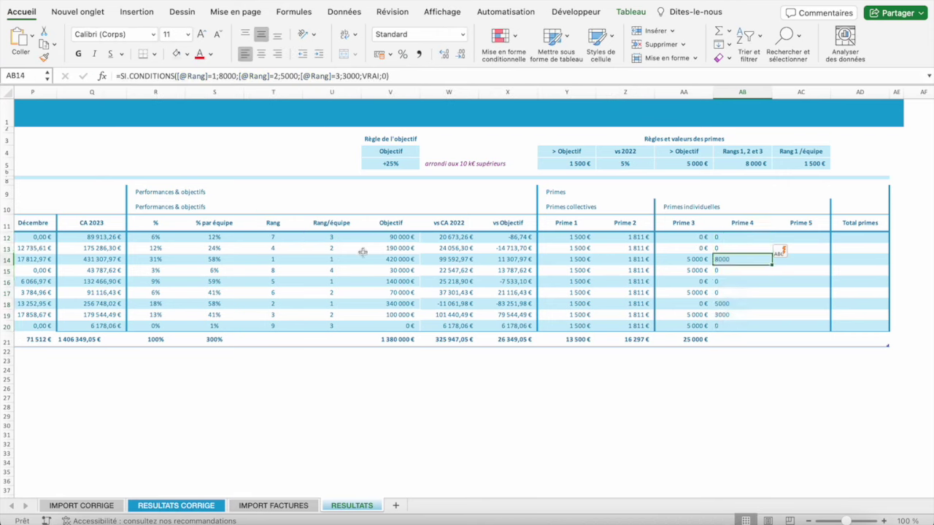
{"action": "left_click", "coordinate": [720, 303]}
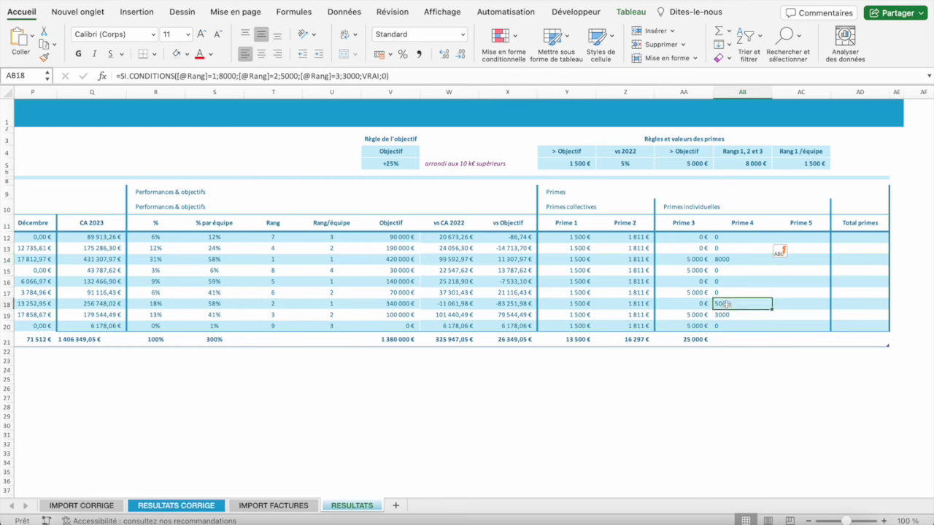
{"action": "left_click", "coordinate": [731, 313]}
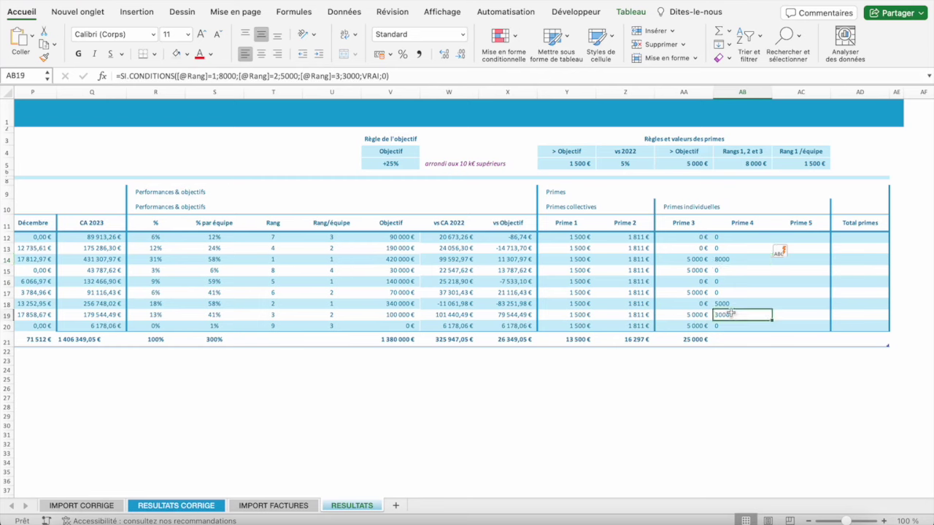
- Format Prime 4 values AB12:AB20 as Monétaire with no decimals
{"action": "left_click_drag", "start_coordinate": [731, 237], "coordinate": [731, 325]}
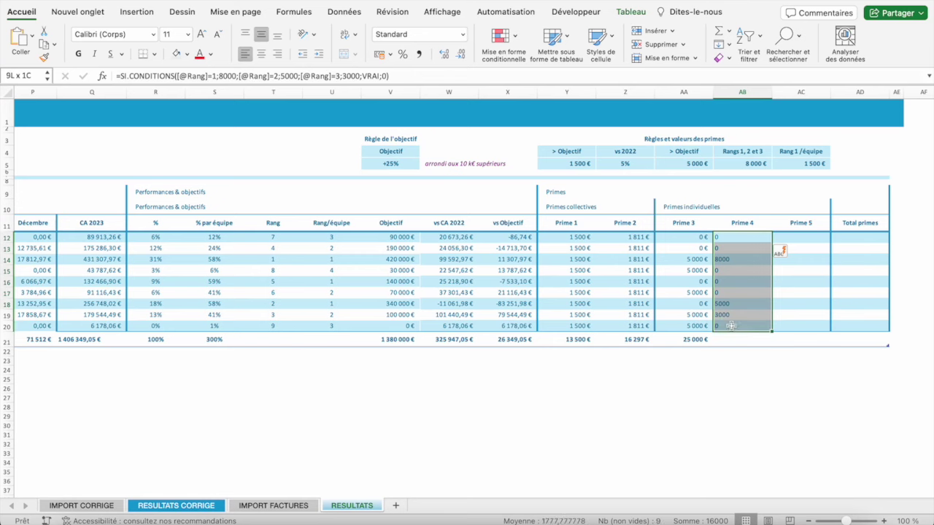
{"action": "left_click", "coordinate": [460, 34]}
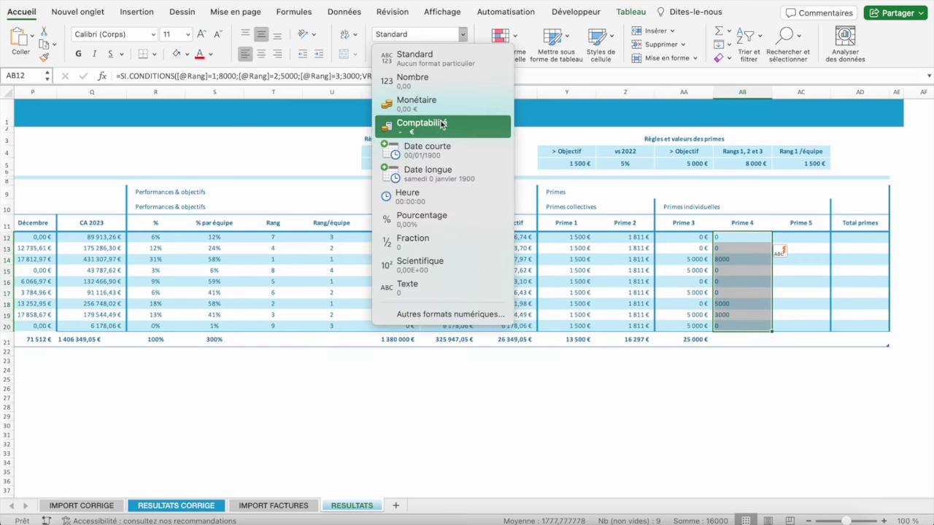
{"action": "left_click", "coordinate": [442, 122]}
{"action": "left_click", "coordinate": [462, 55]}
{"action": "left_click", "coordinate": [462, 56]}
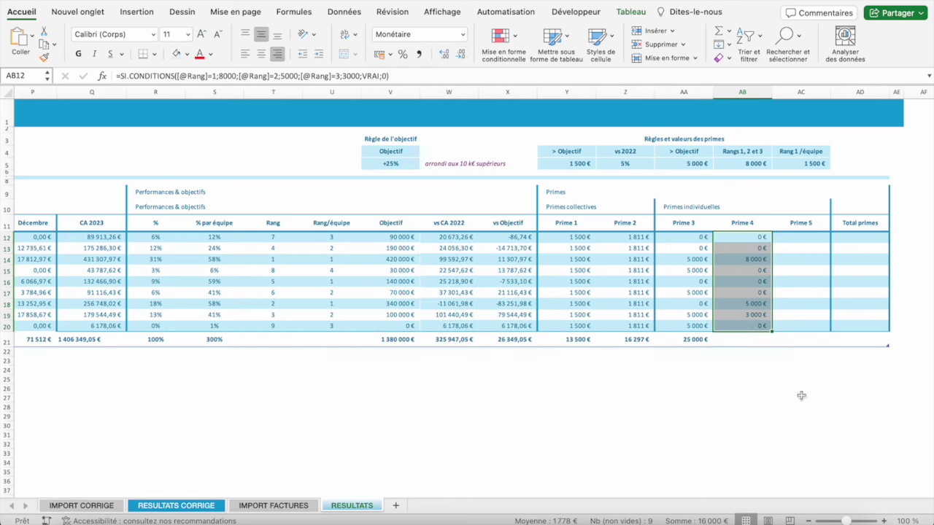
{"action": "left_click", "coordinate": [753, 346]}
- Extend the Prime 3 SOUS.TOTAL into AB21, totalling Prime 4 at 16 000 €
{"action": "left_click", "coordinate": [753, 339]}
{"action": "left_click", "coordinate": [692, 340]}
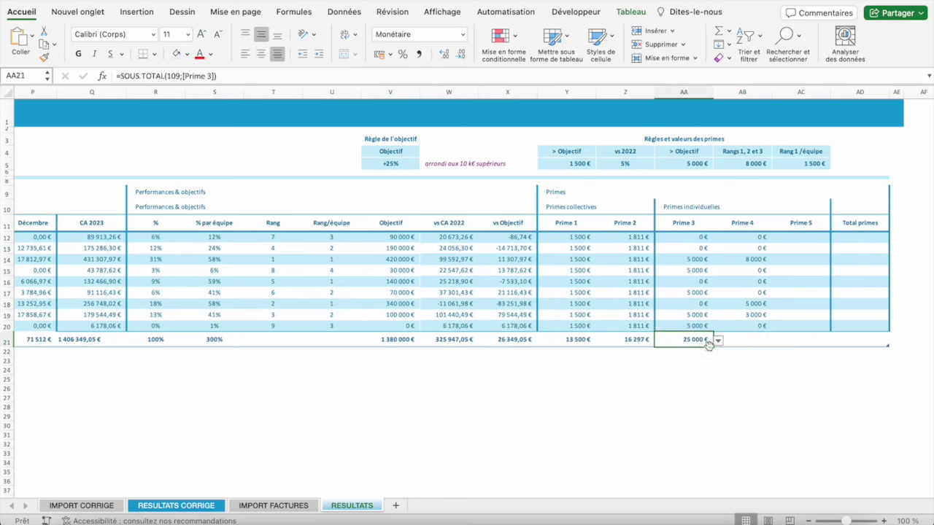
{"action": "left_click_drag", "start_coordinate": [713, 347], "coordinate": [752, 349]}
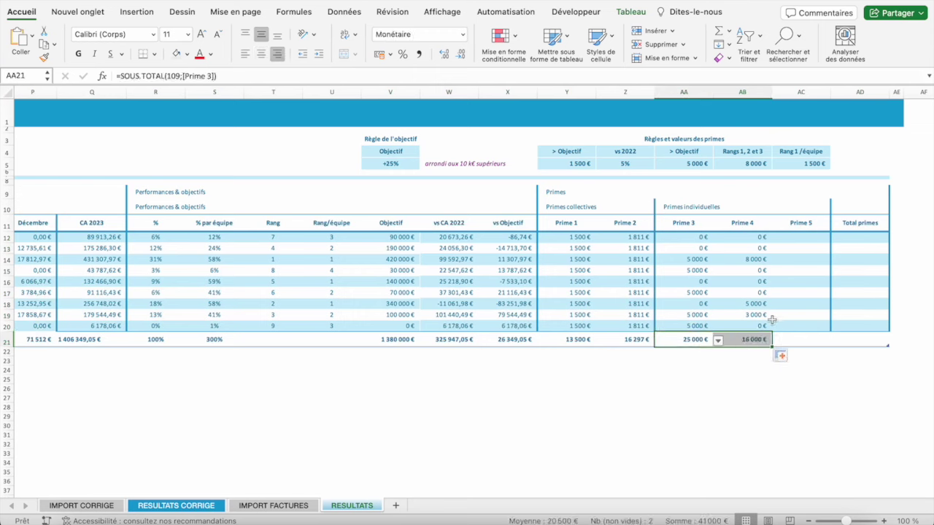
{"action": "left_click", "coordinate": [793, 236]}
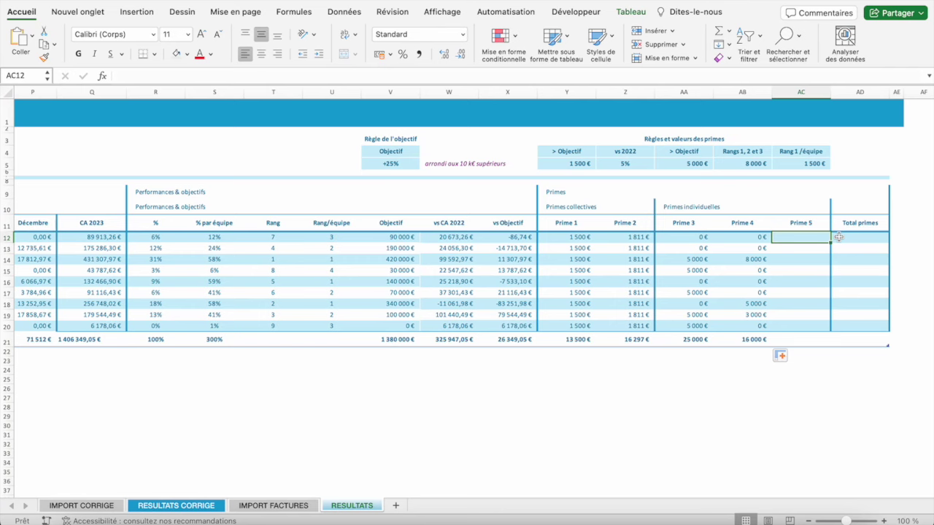
- Enter =SI(Rang/équipe=1;1500;0) in the first Prime 5 cell and select the column values
{"action": "type", "text": "="}
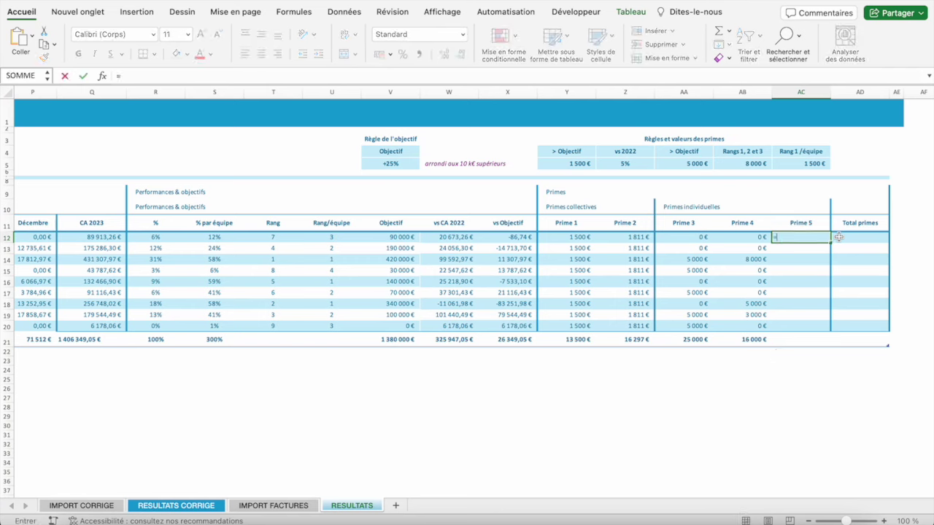
{"action": "type", "text": "SI"}
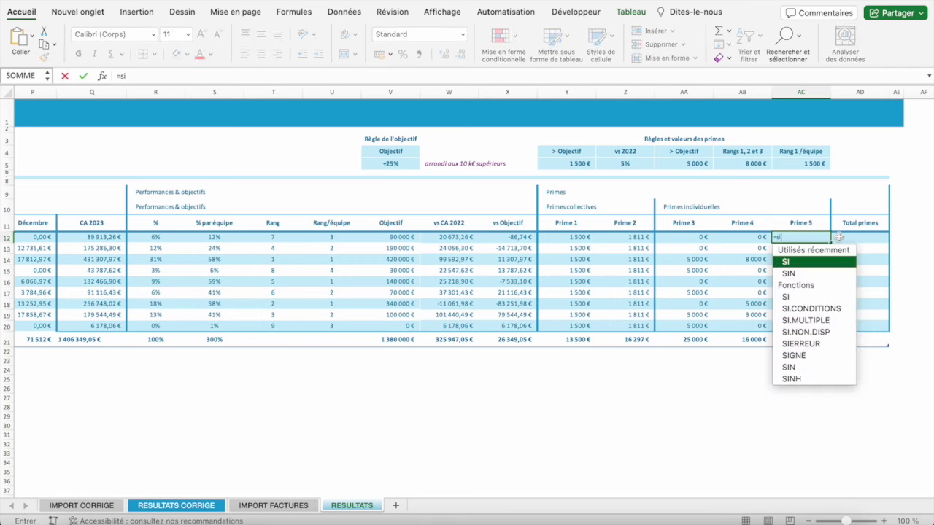
{"action": "type", "text": "("}
{"action": "left_click", "coordinate": [317, 241]}
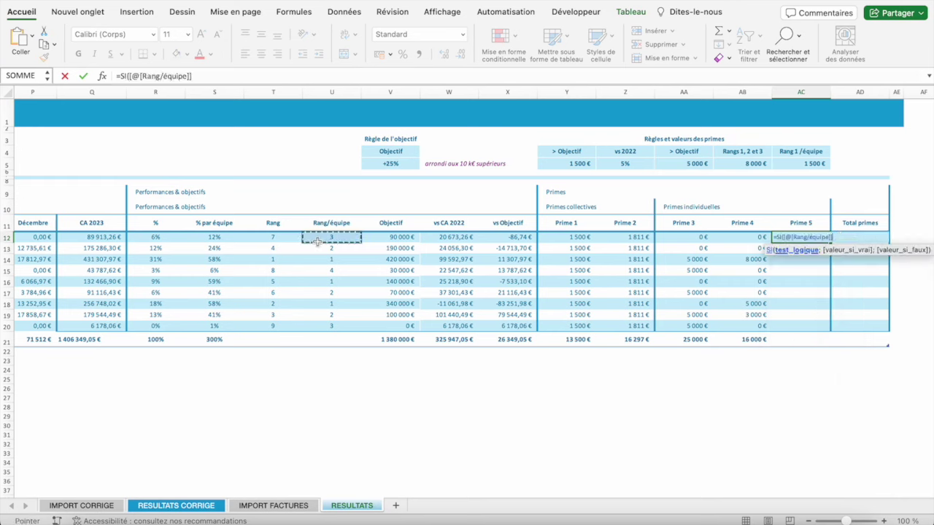
{"action": "type", "text": "=1;"}
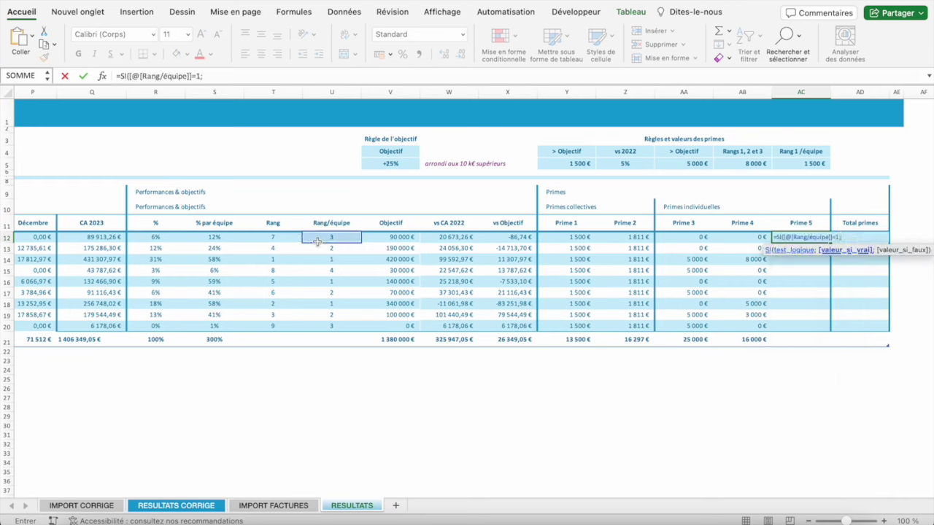
{"action": "type", "text": "1500"}
{"action": "type", "text": ";"}
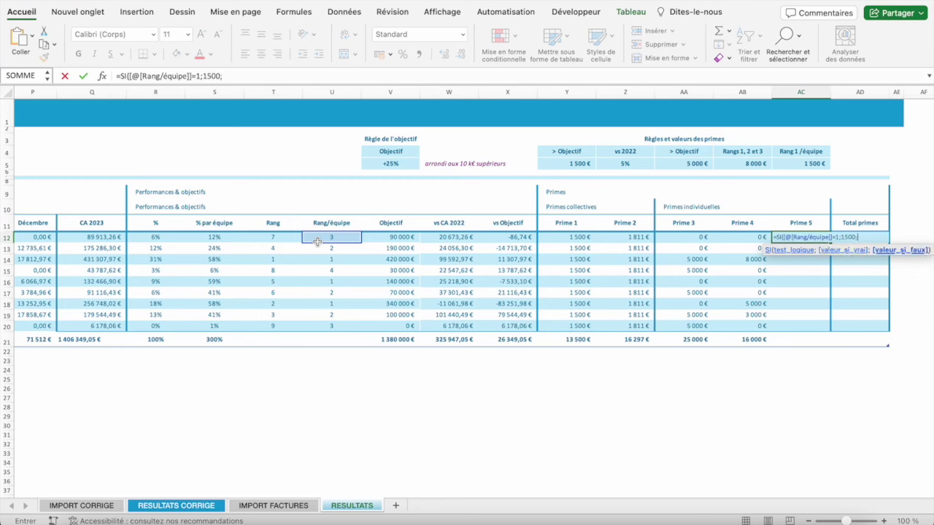
{"action": "type", "text": "0"}
{"action": "key", "text": "Return"}
{"action": "key", "text": "shift+ctrl+Down"}
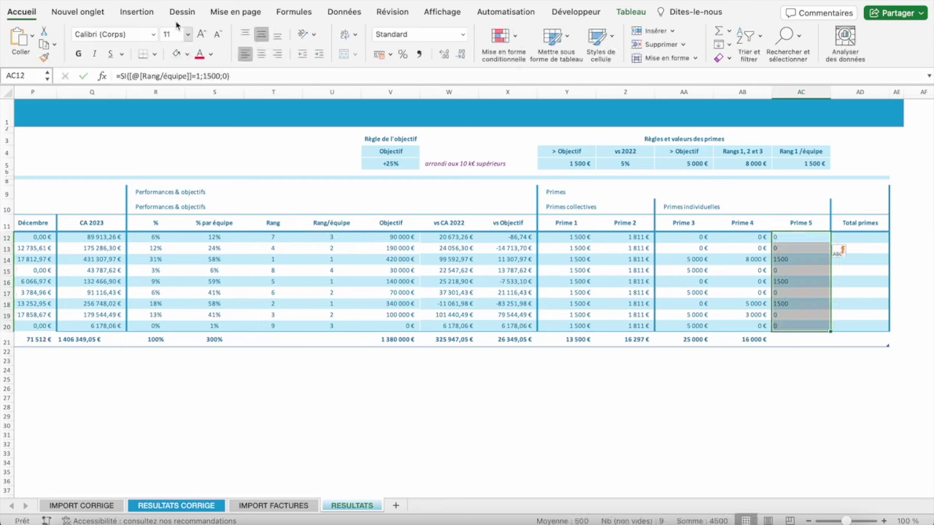
- Format the Prime 5 values as right-aligned whole-euro currency
{"action": "left_click", "coordinate": [463, 34]}
{"action": "left_click", "coordinate": [360, 37]}
{"action": "left_click", "coordinate": [459, 55]}
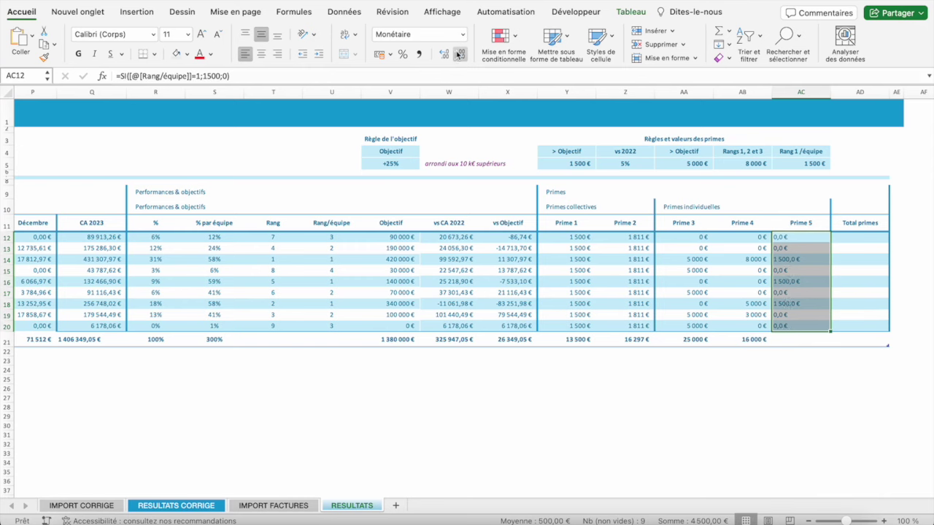
{"action": "left_click", "coordinate": [459, 55]}
{"action": "left_click", "coordinate": [278, 54]}
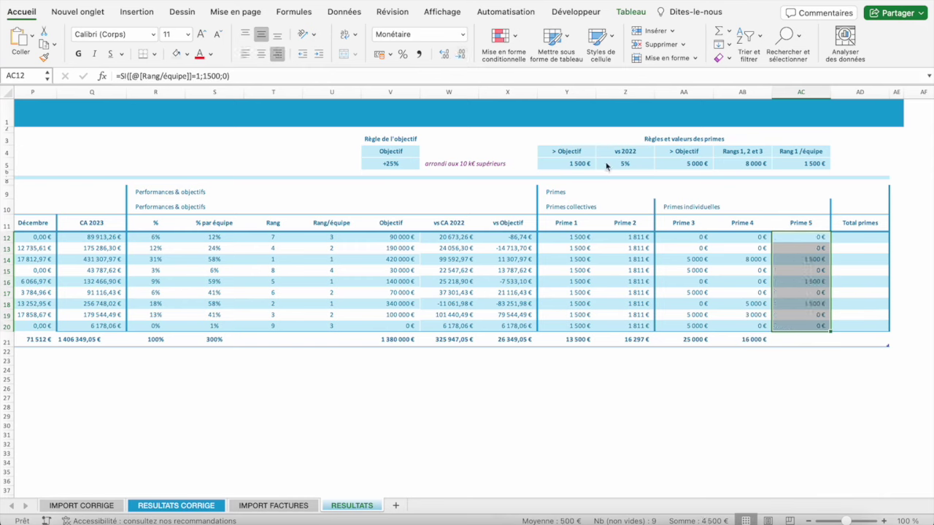
- Extend the Prime 4 total formula into AC21, totalling Prime 5 at 4 500 €
{"action": "left_click", "coordinate": [784, 340]}
{"action": "left_click", "coordinate": [752, 338]}
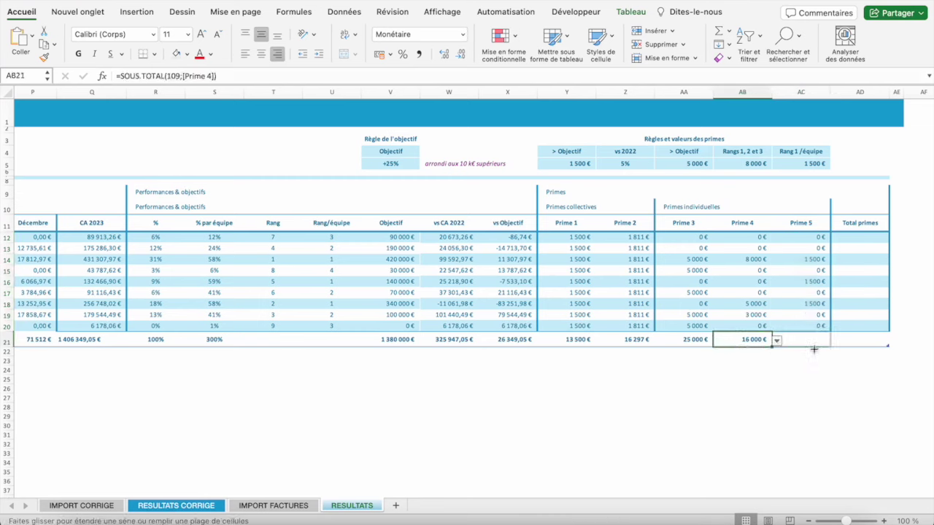
{"action": "left_click_drag", "start_coordinate": [774, 348], "coordinate": [816, 350]}
- Review the Prime 5 formula's rank condition, 1500 and 0 arguments in the formula bar
{"action": "left_click", "coordinate": [797, 242]}
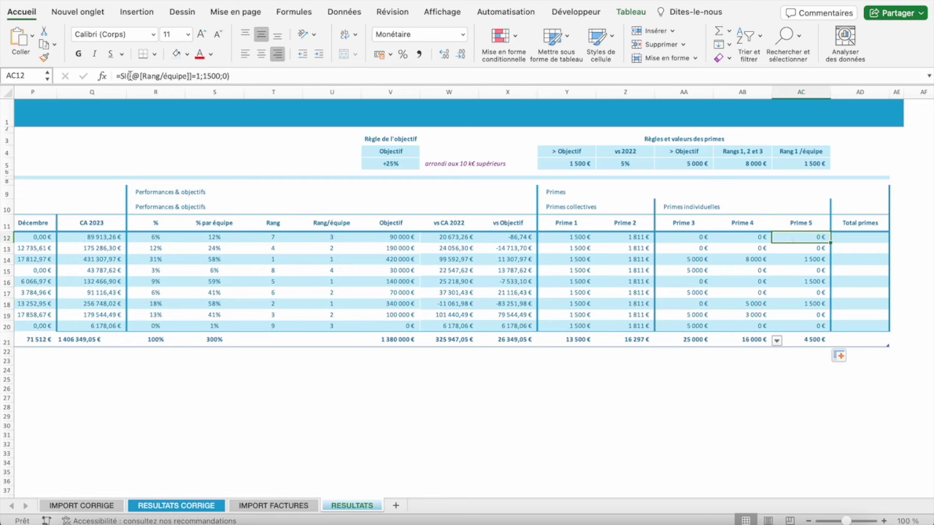
{"action": "left_click_drag", "start_coordinate": [130, 76], "coordinate": [201, 76]}
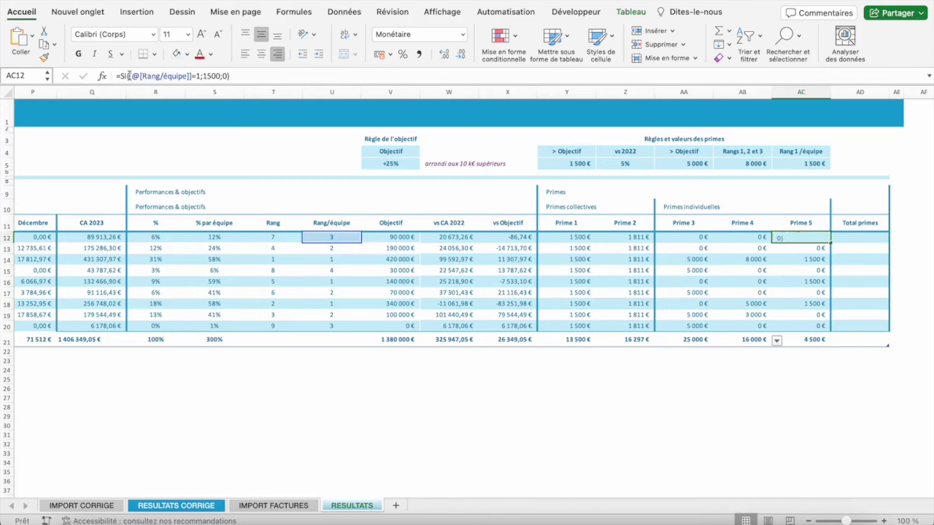
{"action": "left_click", "coordinate": [202, 76]}
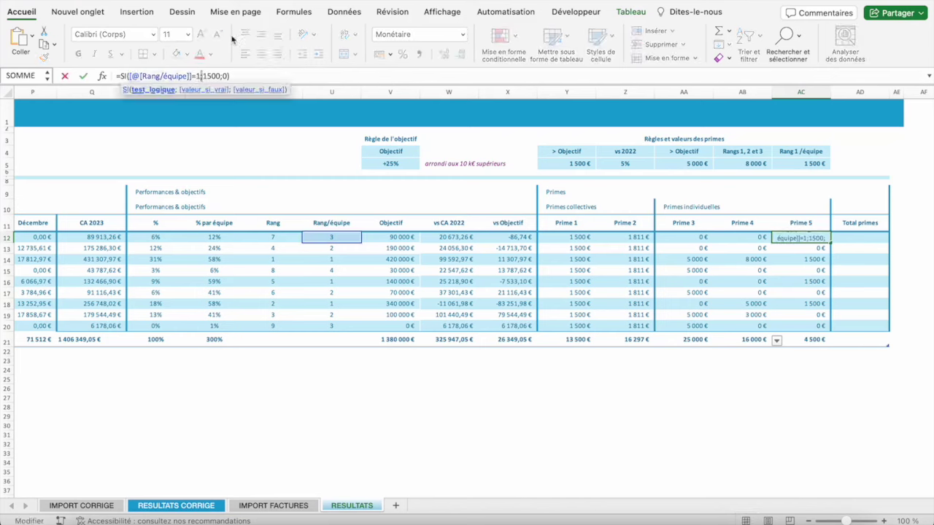
{"action": "left_click", "coordinate": [220, 76]}
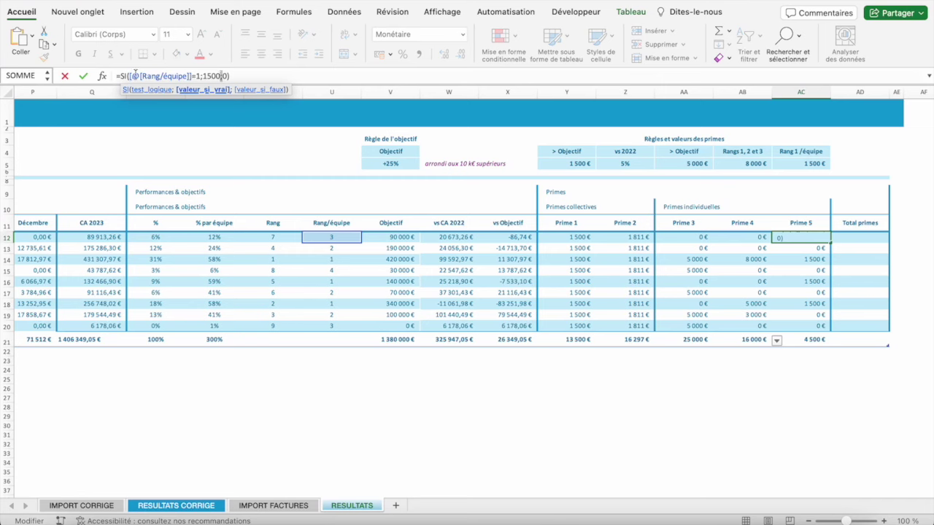
{"action": "left_click", "coordinate": [226, 76]}
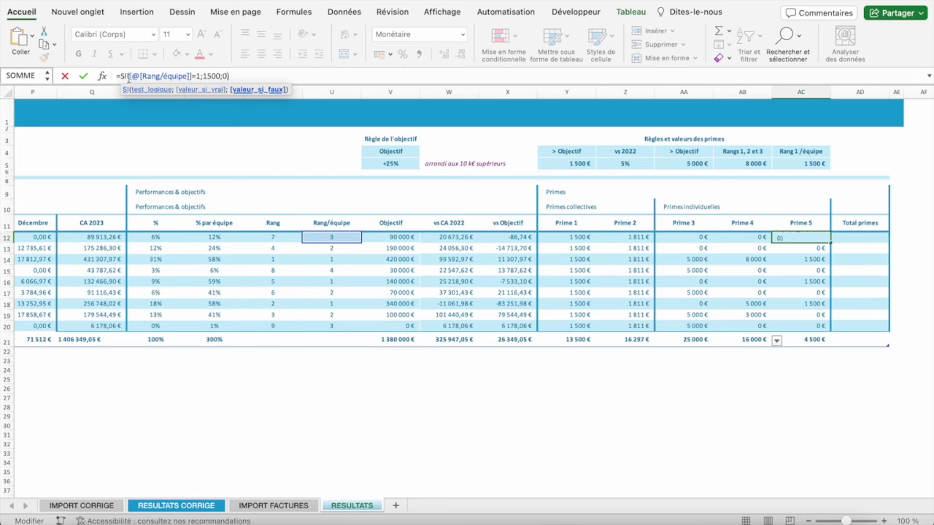
{"action": "left_click_drag", "start_coordinate": [128, 76], "coordinate": [177, 73]}
{"action": "key", "text": "Return"}
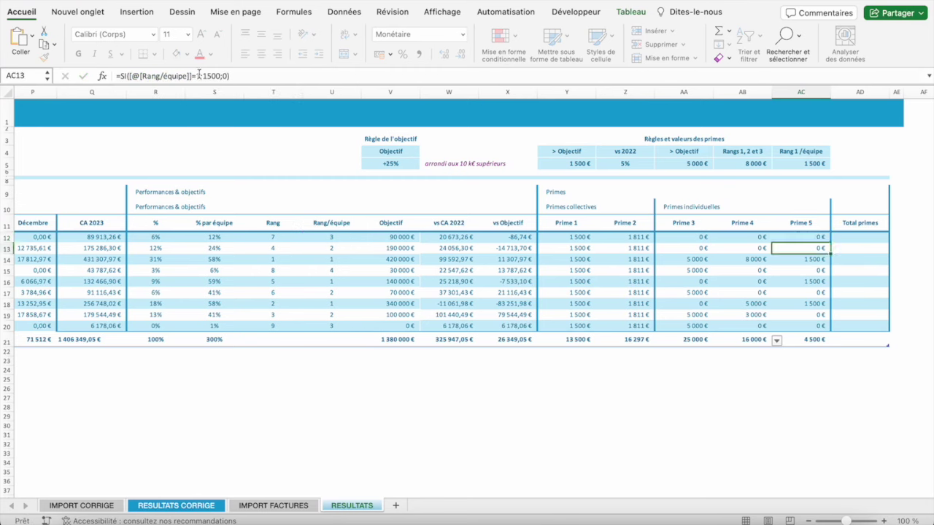
{"action": "key", "text": "Up"}
{"action": "key", "text": "Right"}
- Enter =SOMME(tab_Résultats[@[Prime 1]:[Prime 5]]) in Total primes for every seller row
{"action": "type", "text": "=som"}
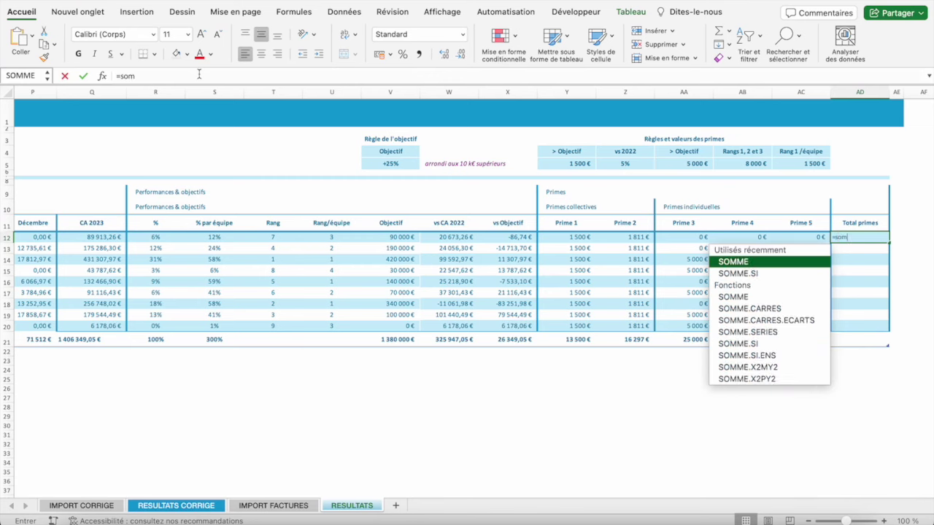
{"action": "key", "text": "Tab"}
{"action": "key", "text": "Left"}
{"action": "key", "text": "shift+Left"}
{"action": "key", "text": "shift+Left"}
{"action": "key", "text": "shift+Left"}
{"action": "key", "text": "shift+Left"}
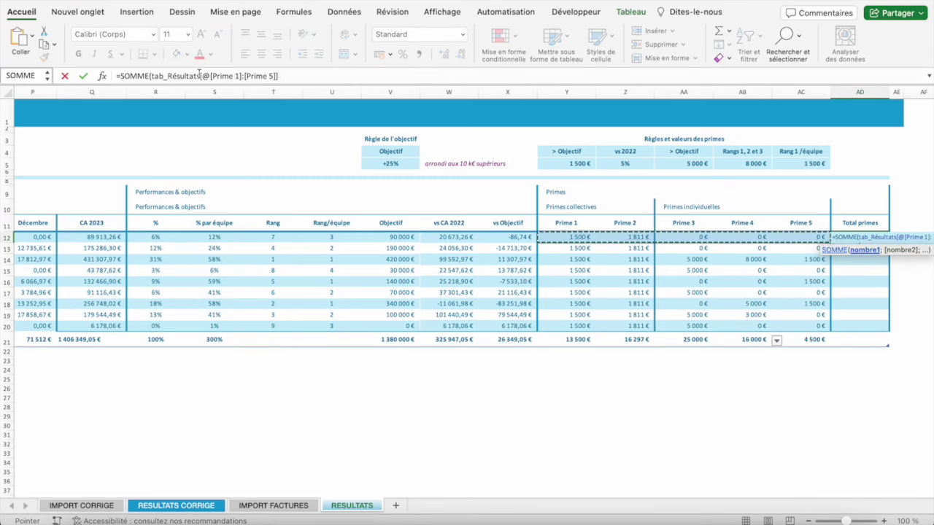
{"action": "key", "text": "ctrl+Return"}
- Format Total primes right-aligned as whole-euro Monétaire and extend the total row, giving 75 297 €
{"action": "key", "text": "ctrl+shift+Down"}
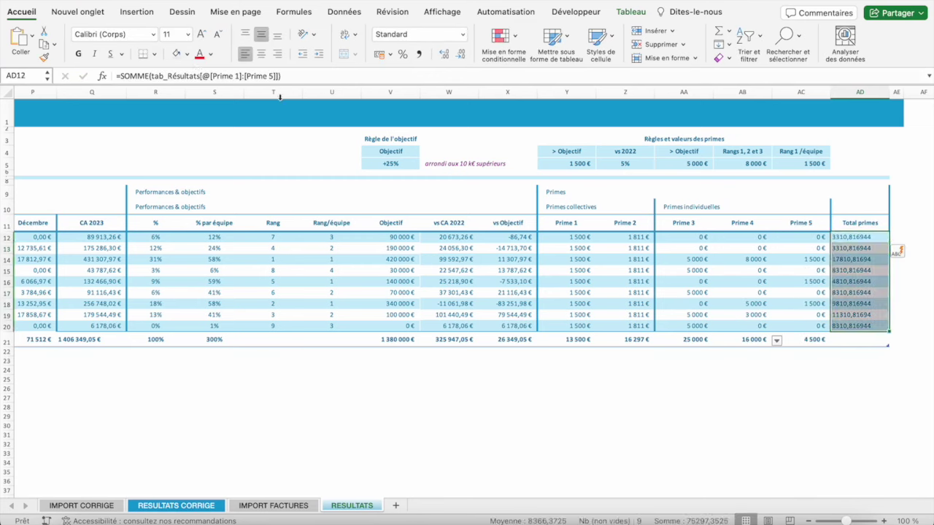
{"action": "left_click", "coordinate": [280, 55]}
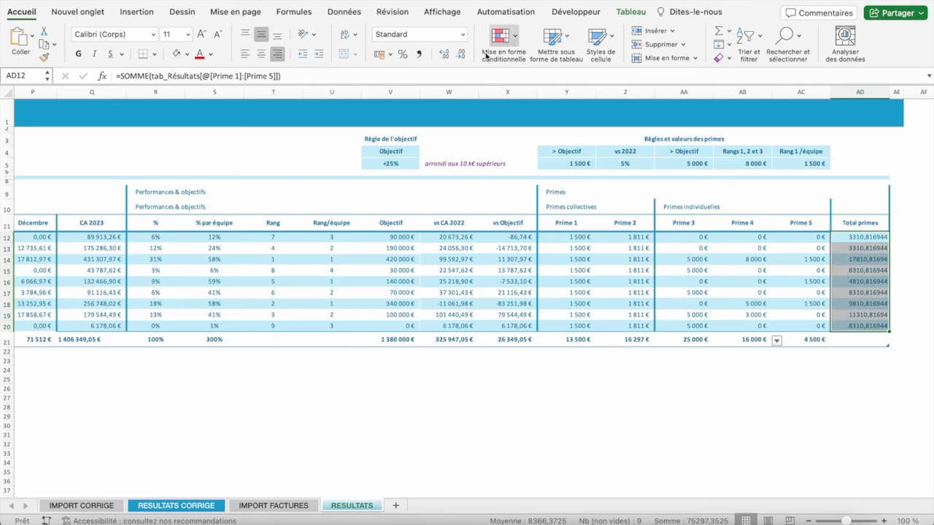
{"action": "left_click", "coordinate": [461, 55]}
{"action": "left_click", "coordinate": [461, 54]}
{"action": "left_click", "coordinate": [462, 55]}
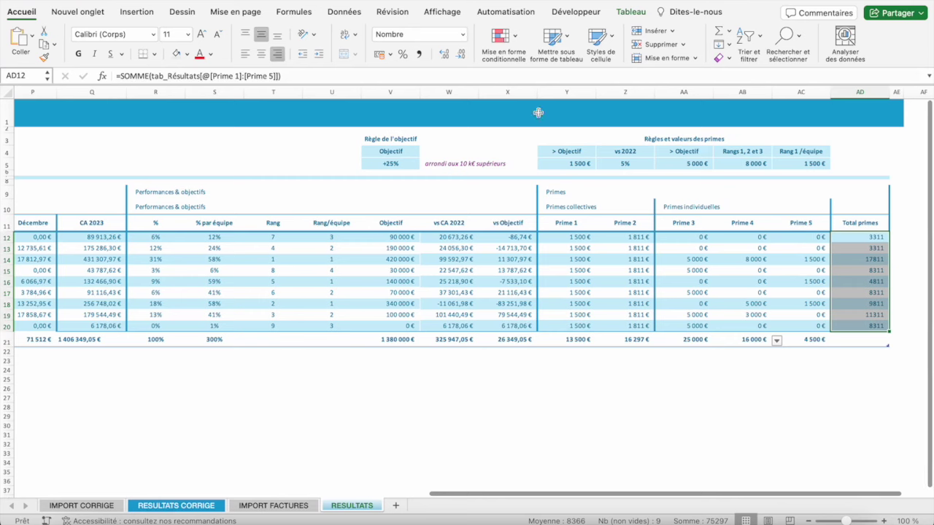
{"action": "left_click", "coordinate": [462, 35]}
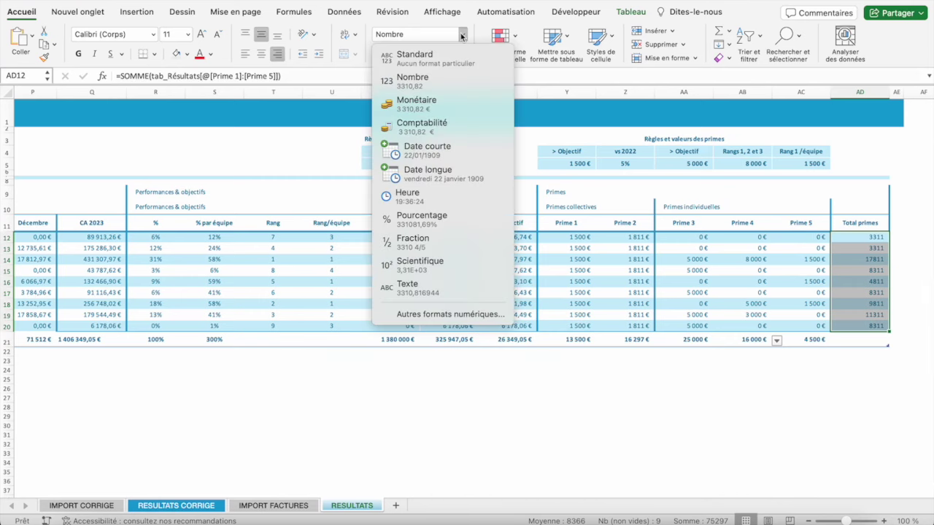
{"action": "left_click", "coordinate": [438, 104]}
{"action": "left_click", "coordinate": [823, 341]}
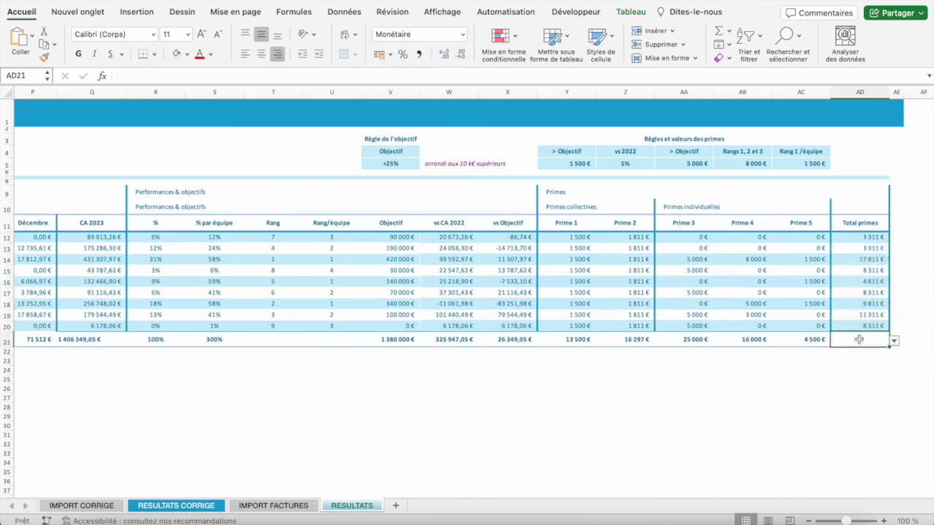
{"action": "left_click_drag", "start_coordinate": [830, 346], "coordinate": [855, 343]}
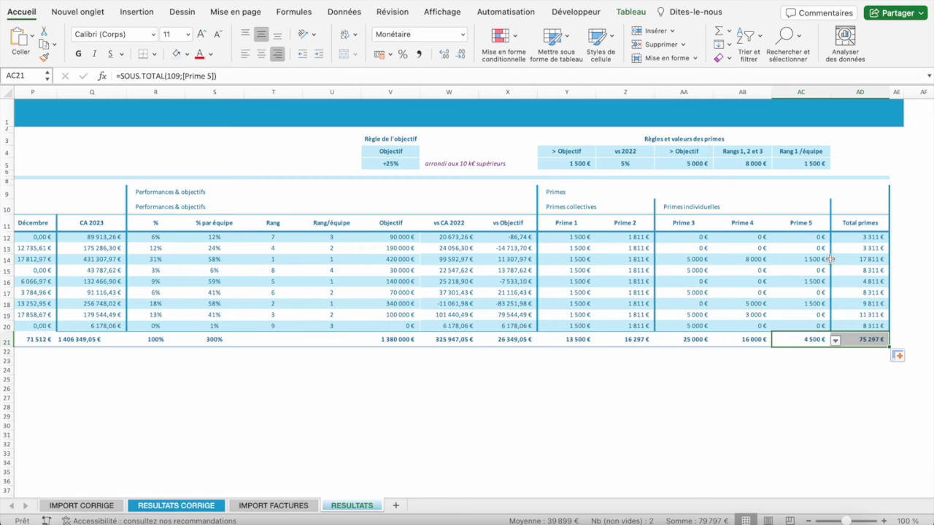
- Select the Janvier–Décembre columns, then the Prime 1–Prime 5 columns
{"action": "scroll", "coordinate": [506, 259], "scroll_direction": "left", "scroll_amount": 5}
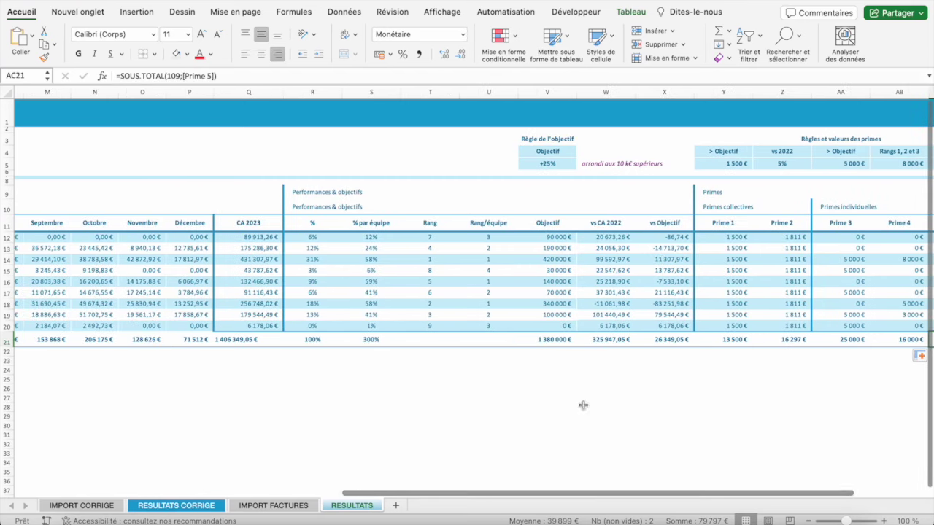
{"action": "scroll", "coordinate": [584, 404], "scroll_direction": "left", "scroll_amount": 4}
{"action": "scroll", "coordinate": [559, 387], "scroll_direction": "left", "scroll_amount": 3}
{"action": "scroll", "coordinate": [559, 387], "scroll_direction": "left", "scroll_amount": 2}
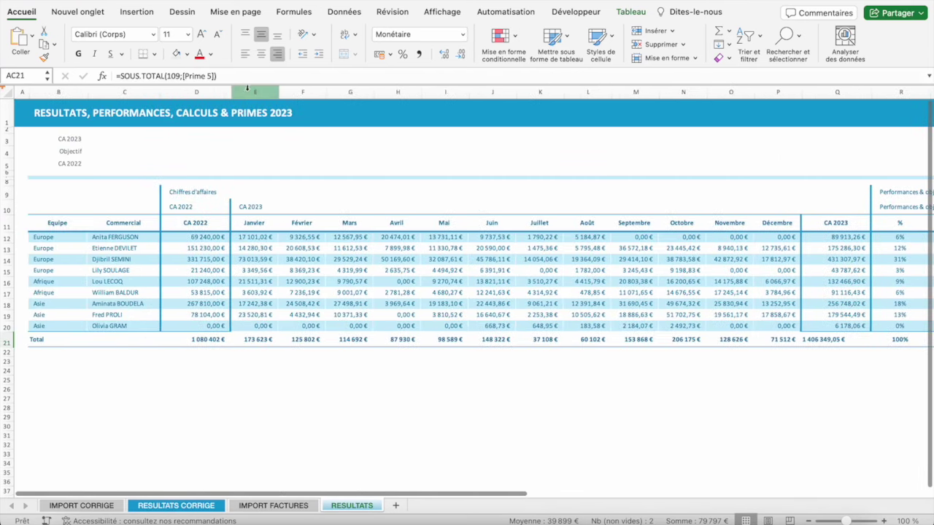
{"action": "left_click", "coordinate": [252, 91]}
{"action": "left_click", "coordinate": [778, 92], "text": "shift"}
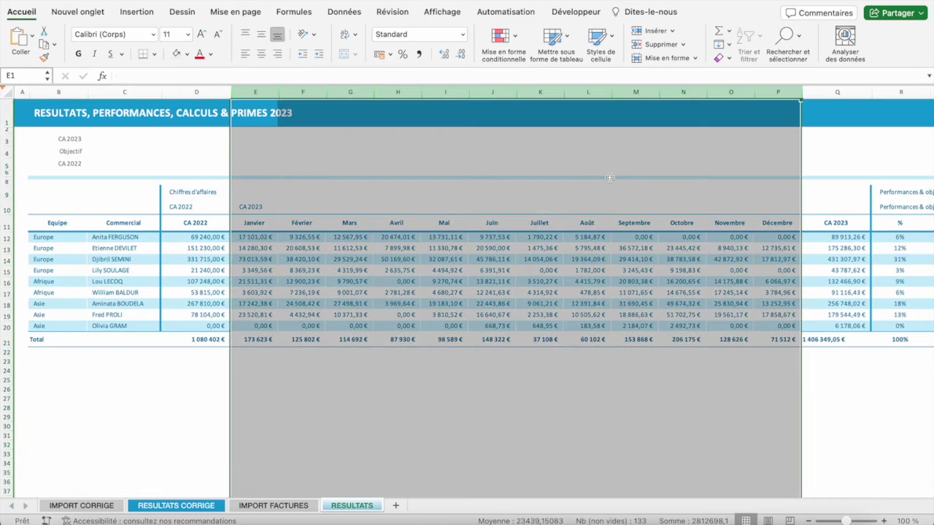
{"action": "scroll", "coordinate": [731, 233], "scroll_direction": "right", "scroll_amount": 5}
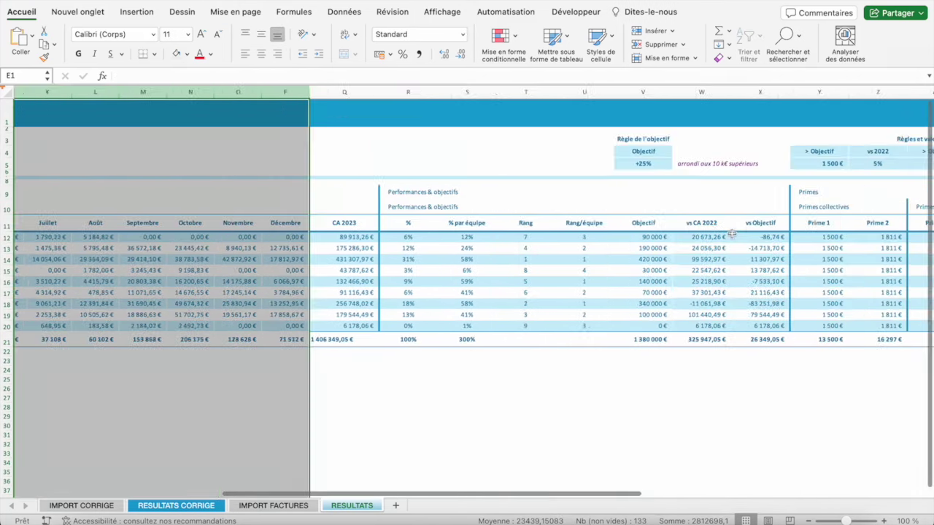
{"action": "scroll", "coordinate": [657, 219], "scroll_direction": "right", "scroll_amount": 3}
{"action": "left_click", "coordinate": [427, 93]}
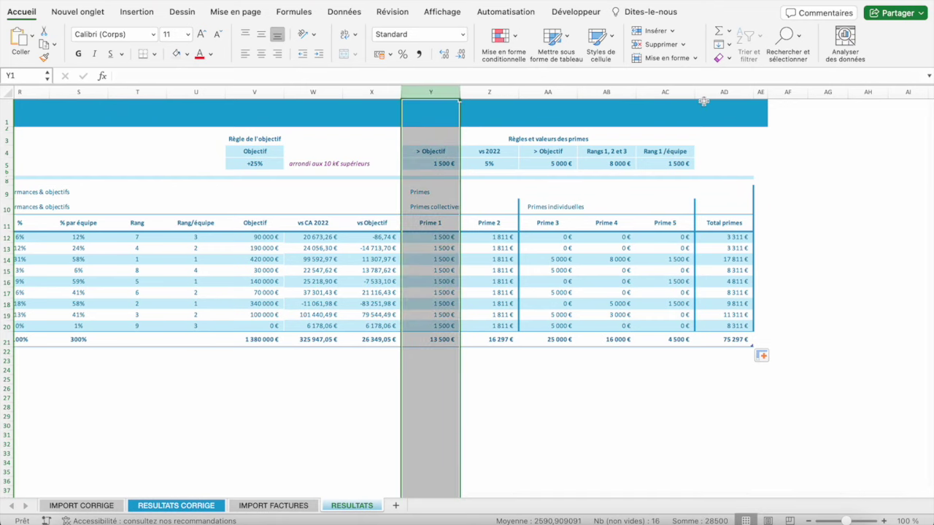
{"action": "left_click", "coordinate": [670, 97], "text": "shift"}
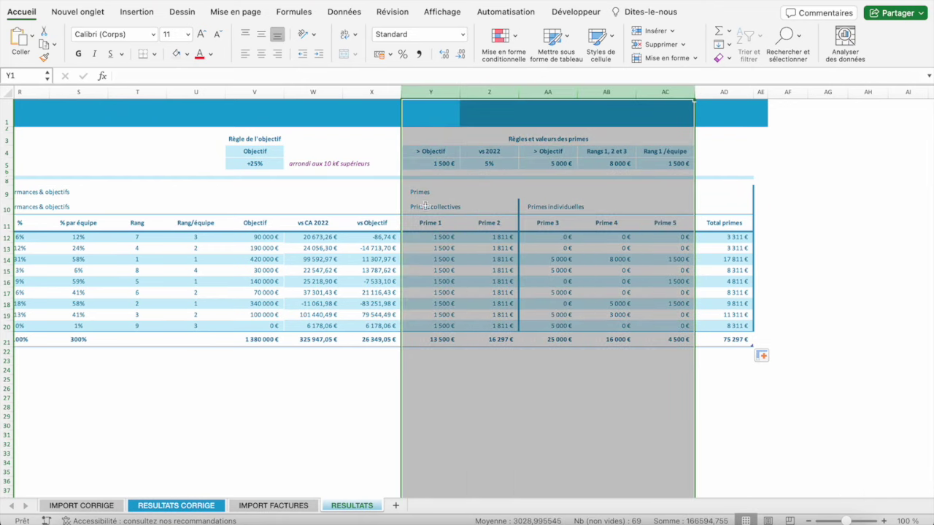
- Group the Janvier–Décembre monthly columns via Données and collapse the group
{"action": "scroll", "coordinate": [423, 207], "scroll_direction": "left", "scroll_amount": 10}
{"action": "scroll", "coordinate": [308, 144], "scroll_direction": "left", "scroll_amount": 5}
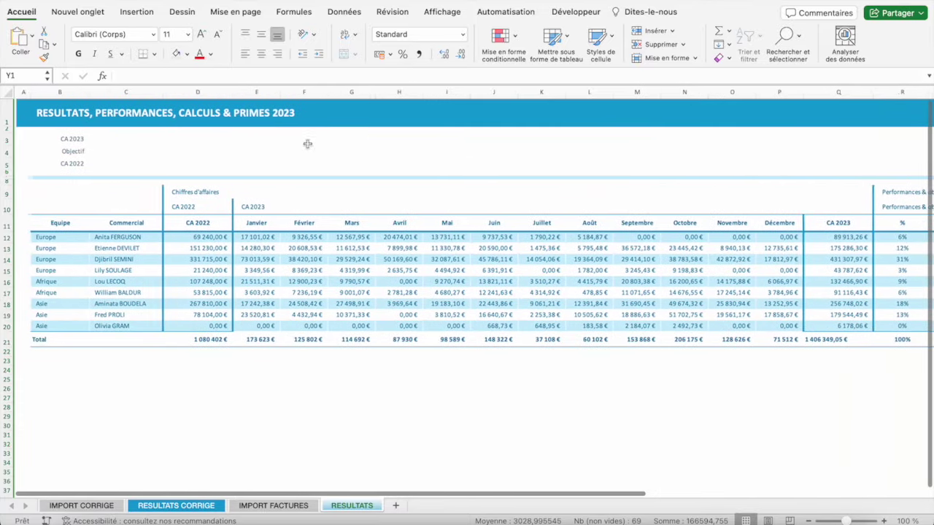
{"action": "left_click", "coordinate": [254, 93]}
{"action": "left_click", "coordinate": [775, 90], "text": "shift"}
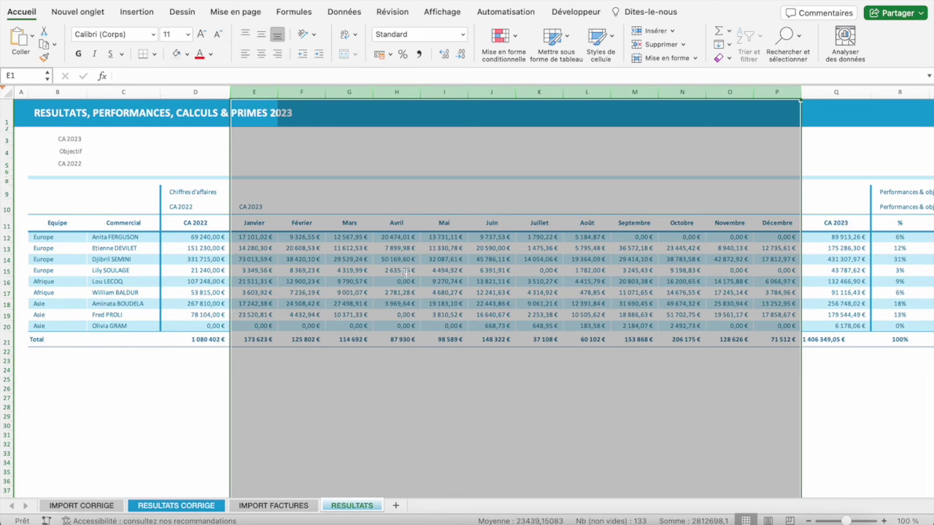
{"action": "left_click", "coordinate": [340, 12]}
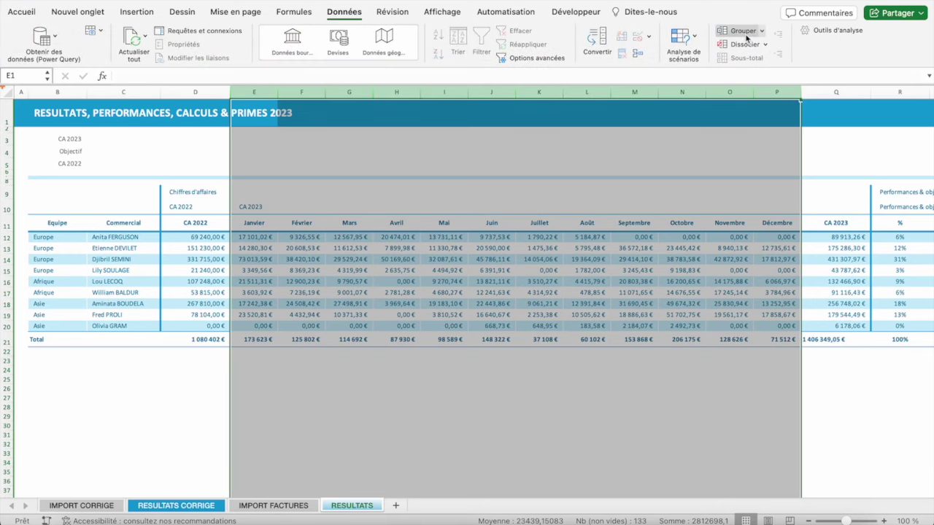
{"action": "left_click", "coordinate": [733, 31]}
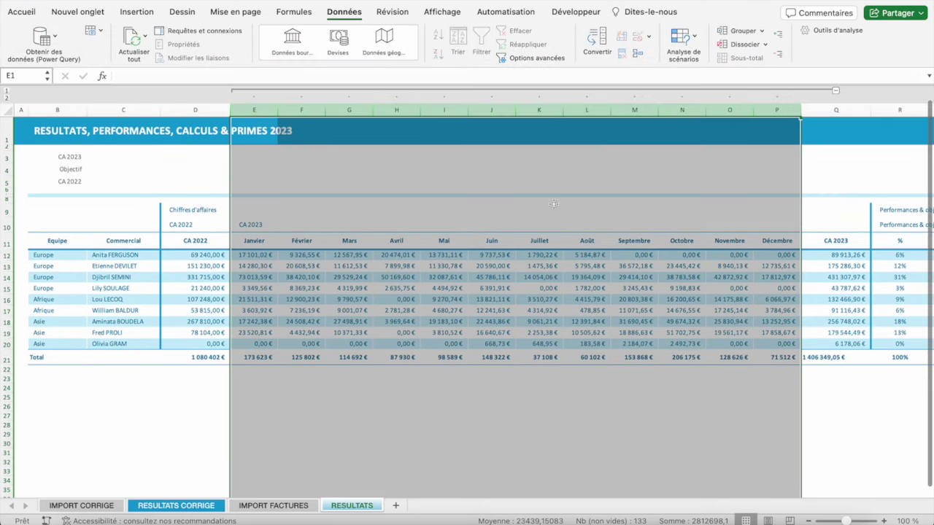
{"action": "left_click", "coordinate": [836, 92]}
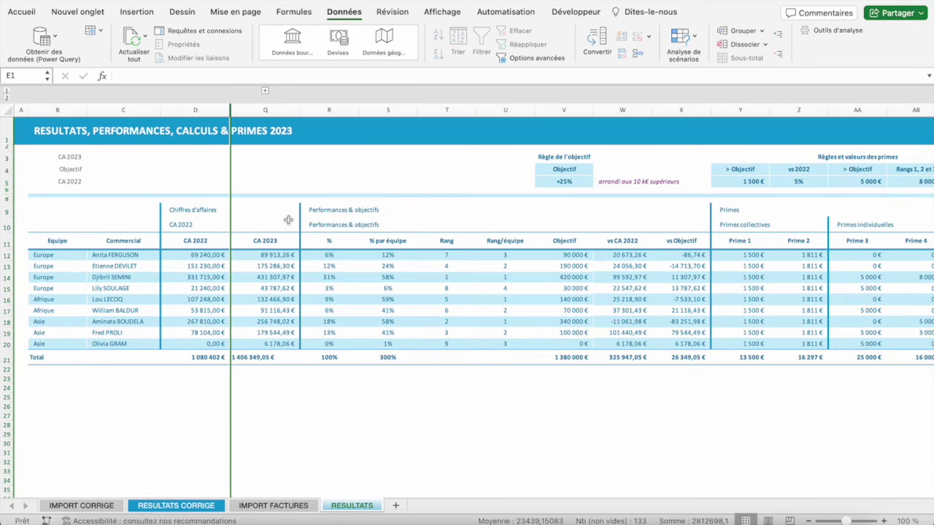
- Group prime columns Y–AC (Prime 1 to Prime 5) and collapse that group
{"action": "scroll", "coordinate": [408, 212], "scroll_direction": "right", "scroll_amount": 5}
{"action": "left_click", "coordinate": [344, 109]}
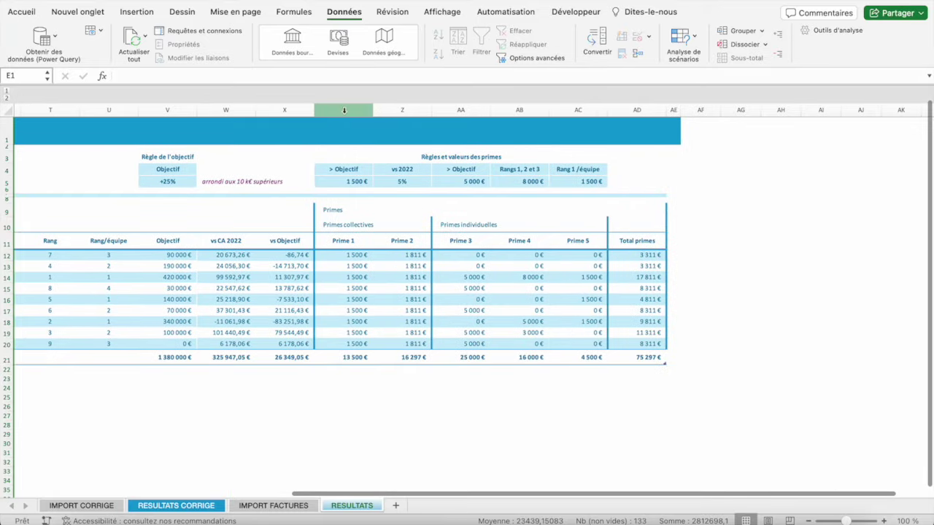
{"action": "left_click", "coordinate": [578, 109], "text": "shift"}
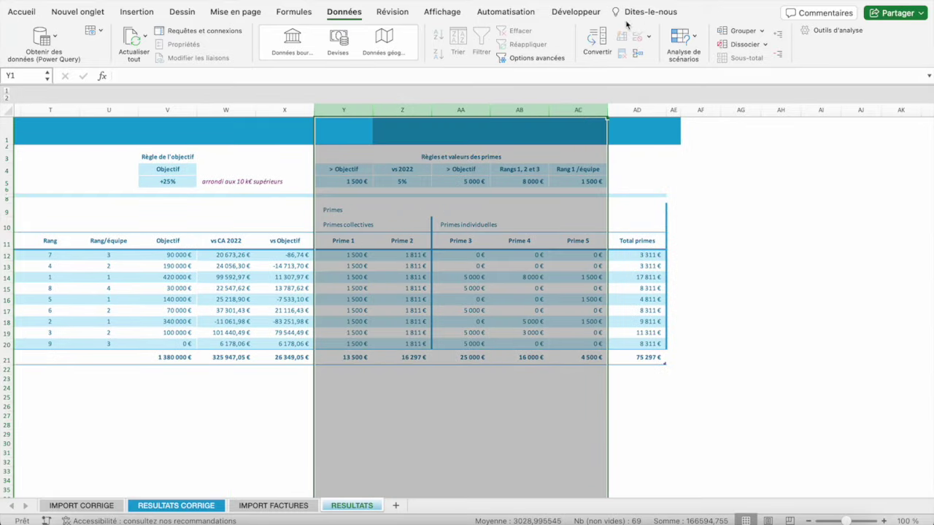
{"action": "left_click", "coordinate": [742, 32]}
{"action": "left_click", "coordinate": [636, 90]}
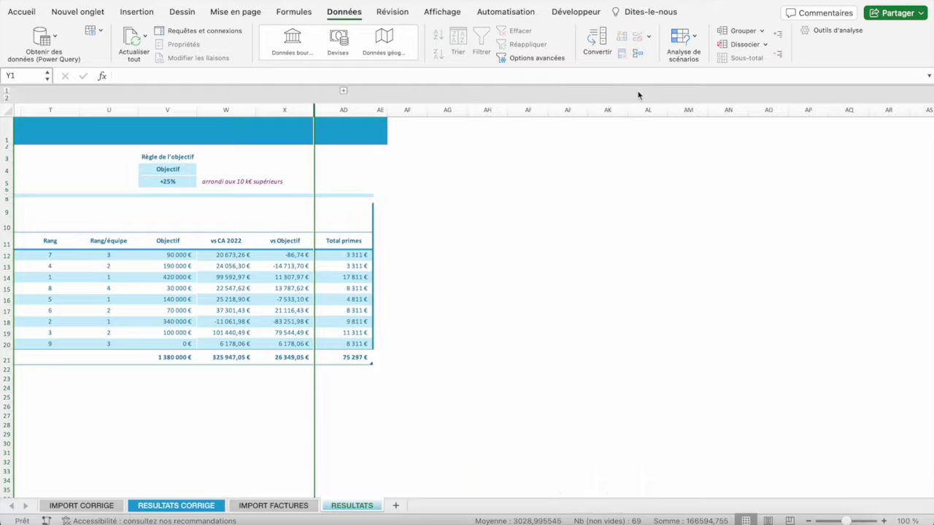
- Test the outline buttons by expanding and collapsing the month and prime groups
{"action": "scroll", "coordinate": [535, 262], "scroll_direction": "left", "scroll_amount": 10}
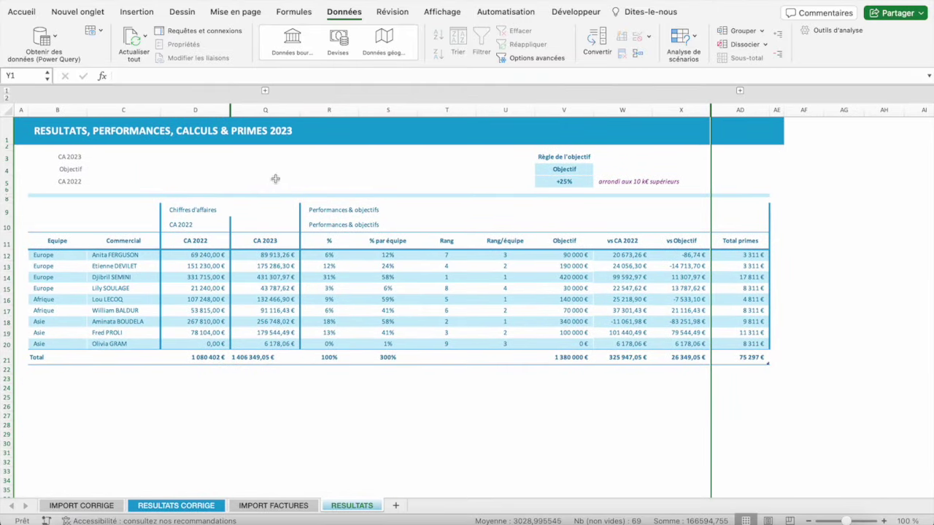
{"action": "left_click", "coordinate": [265, 91]}
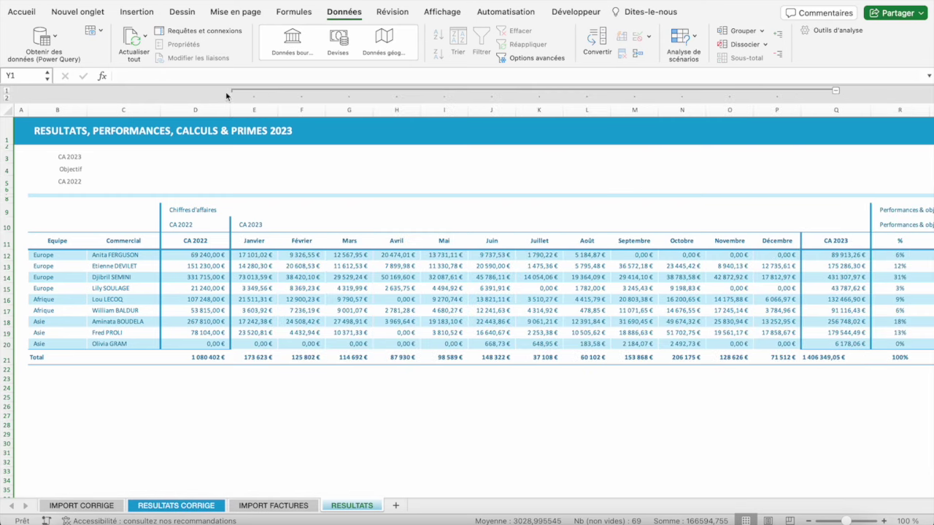
{"action": "left_click", "coordinate": [836, 90]}
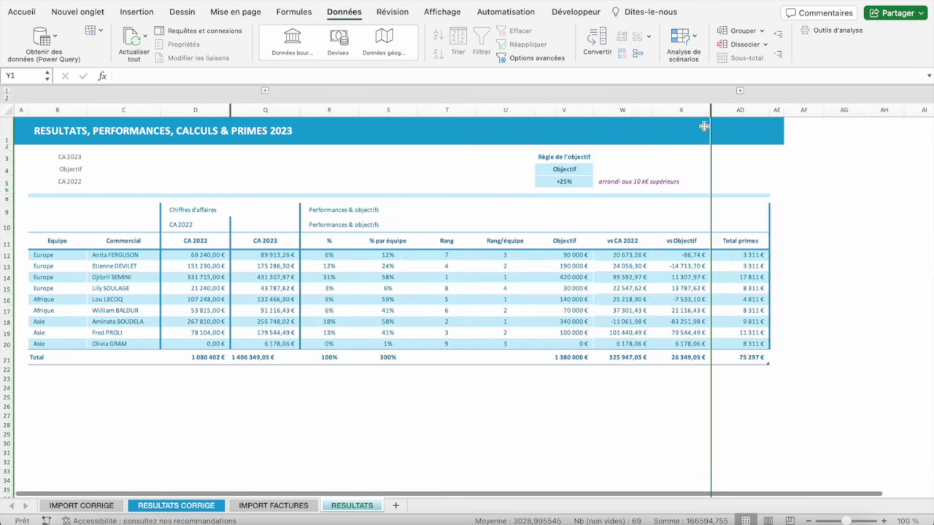
{"action": "left_click", "coordinate": [740, 90]}
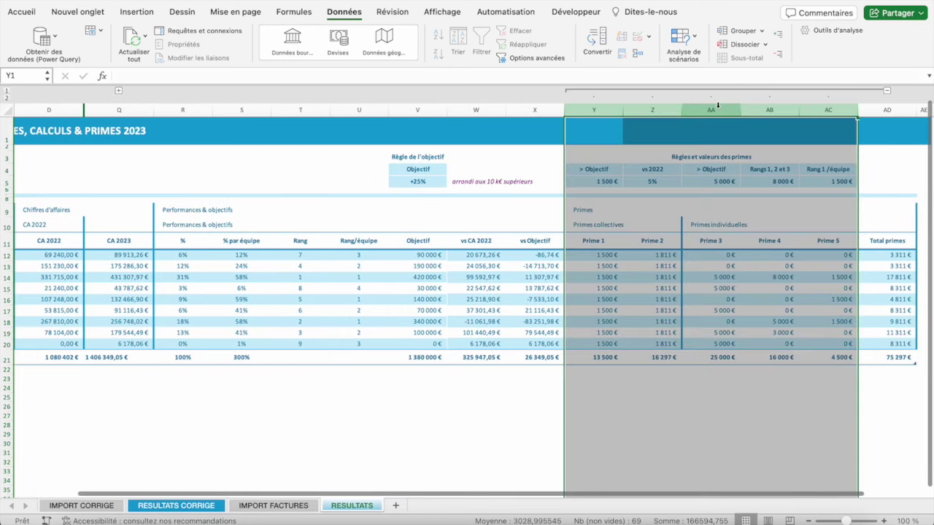
{"action": "scroll", "coordinate": [715, 105], "scroll_direction": "left", "scroll_amount": 5}
{"action": "scroll", "coordinate": [693, 104], "scroll_direction": "right", "scroll_amount": 8}
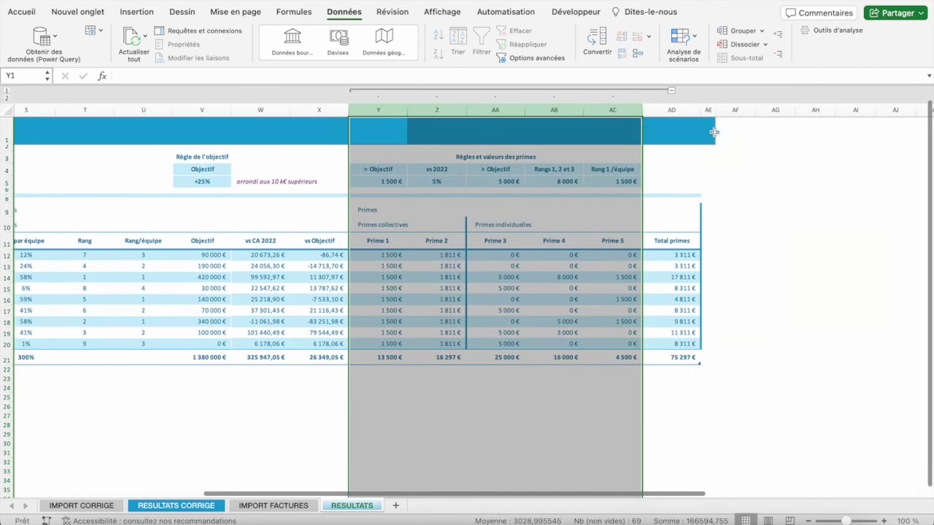
{"action": "left_click", "coordinate": [672, 93]}
- Look over the RESULTATS CORRIGE sheet for reference
{"action": "scroll", "coordinate": [602, 208], "scroll_direction": "left", "scroll_amount": 10}
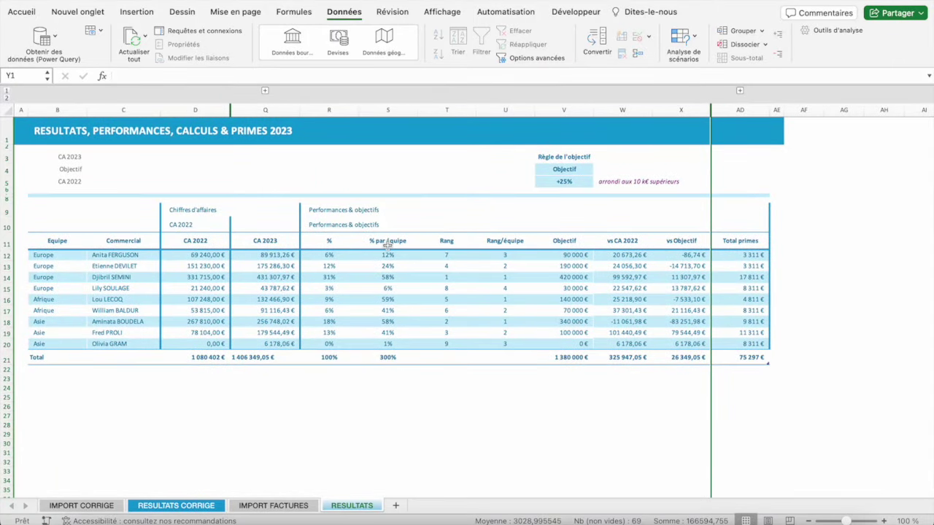
{"action": "left_click", "coordinate": [176, 505]}
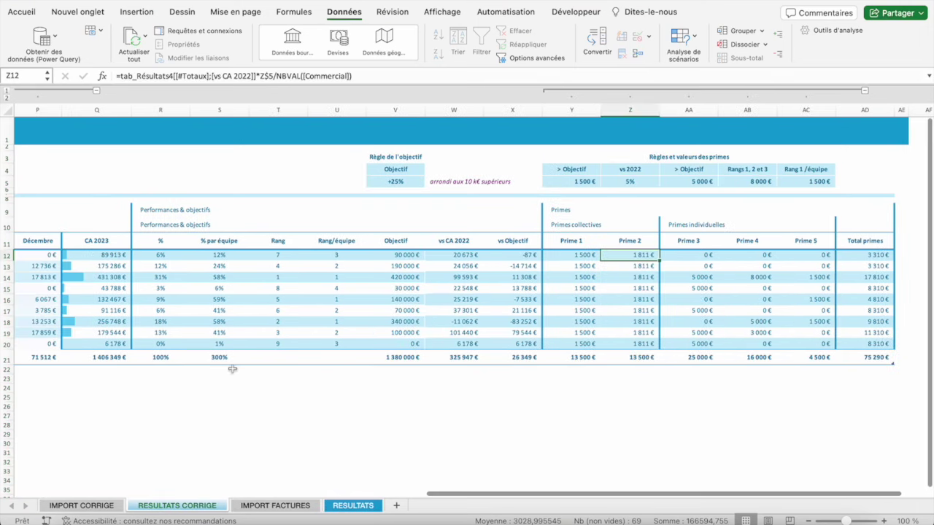
{"action": "scroll", "coordinate": [249, 231], "scroll_direction": "left", "scroll_amount": 10}
{"action": "scroll", "coordinate": [249, 231], "scroll_direction": "right", "scroll_amount": 1}
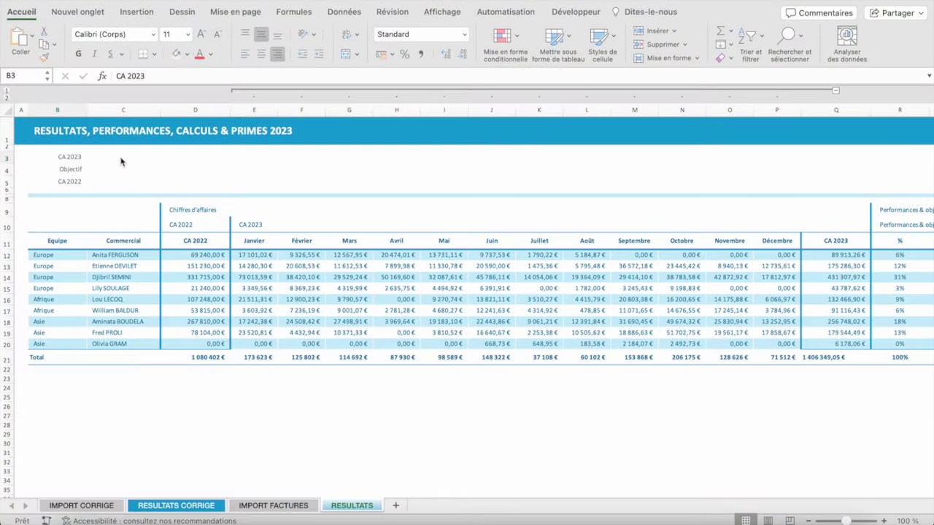
- Link C3 to the CA 2023 total in Q21, shown right-aligned without decimals
{"action": "left_click", "coordinate": [121, 161]}
{"action": "left_click", "coordinate": [121, 156]}
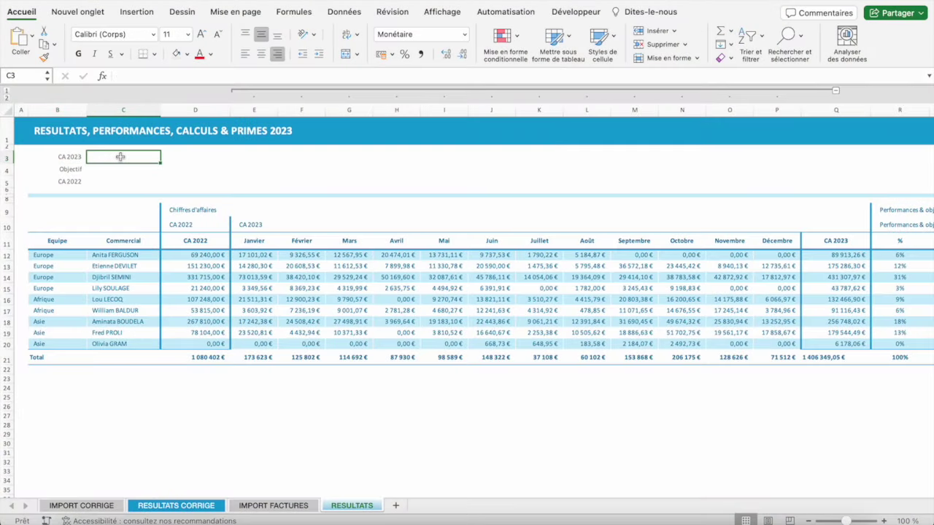
{"action": "type", "text": "="}
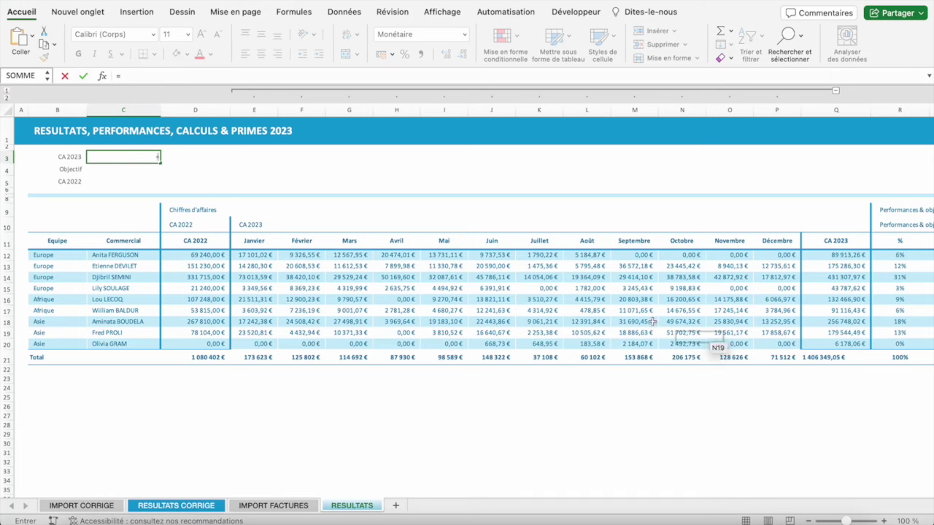
{"action": "left_click", "coordinate": [855, 359]}
{"action": "key", "text": "Return"}
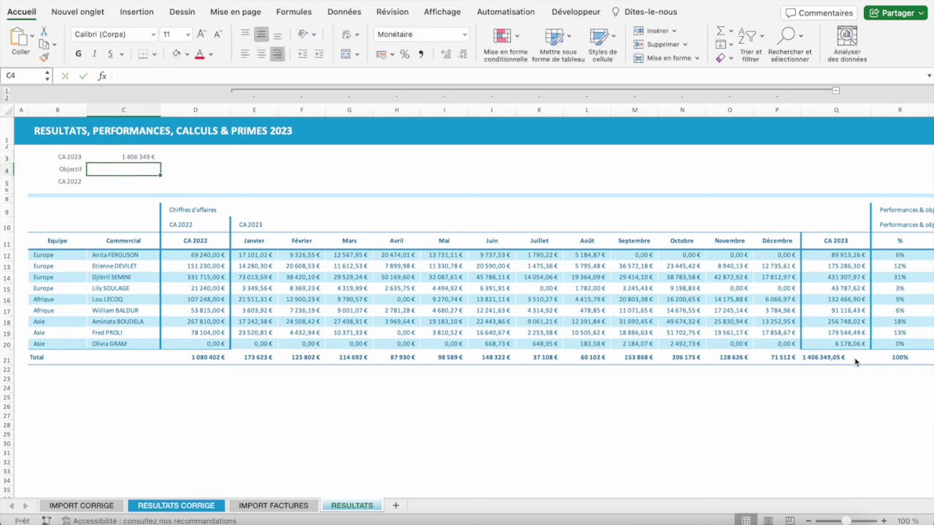
{"action": "left_click", "coordinate": [852, 359]}
{"action": "left_click", "coordinate": [277, 55]}
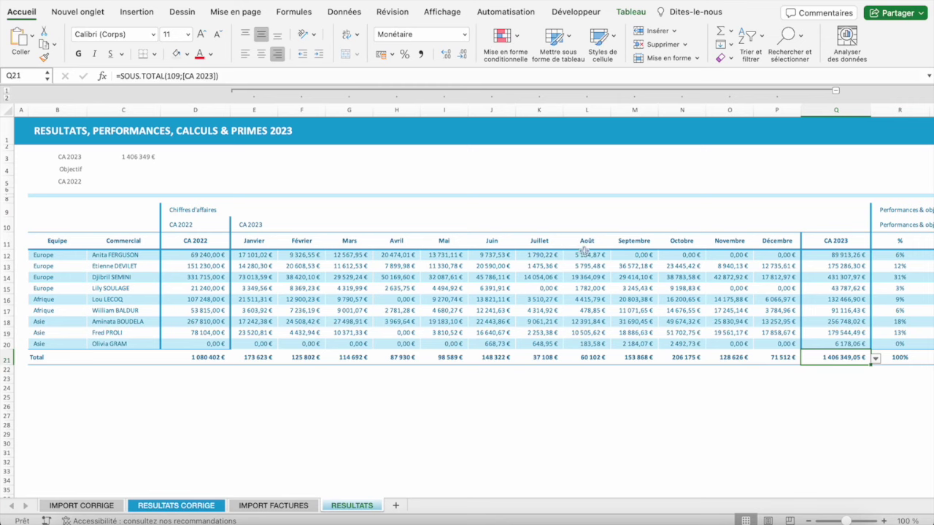
{"action": "left_click", "coordinate": [463, 54]}
{"action": "left_click", "coordinate": [462, 54]}
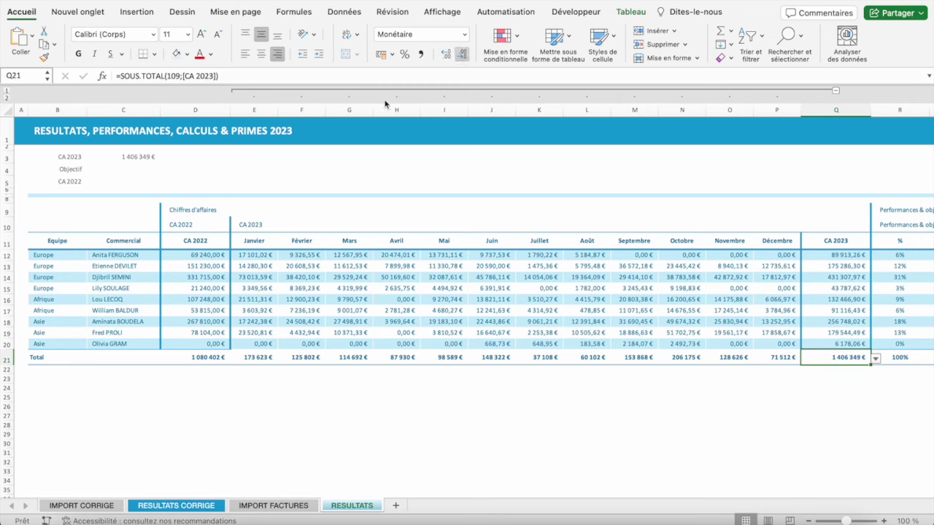
- Link C4 and C5 to the Objectif total (V21) and CA 2022 total (D21)
{"action": "left_click", "coordinate": [131, 167]}
{"action": "type", "text": "="}
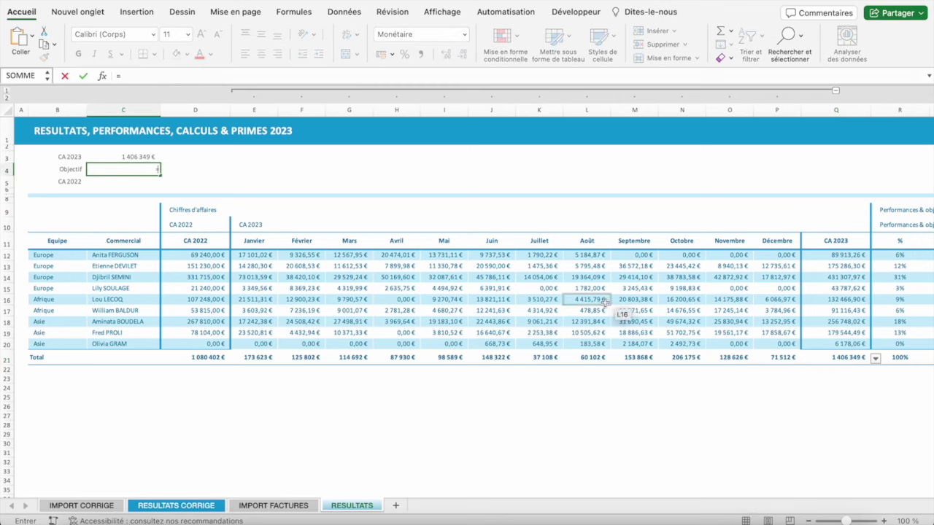
{"action": "scroll", "coordinate": [819, 371], "scroll_direction": "right", "scroll_amount": 10}
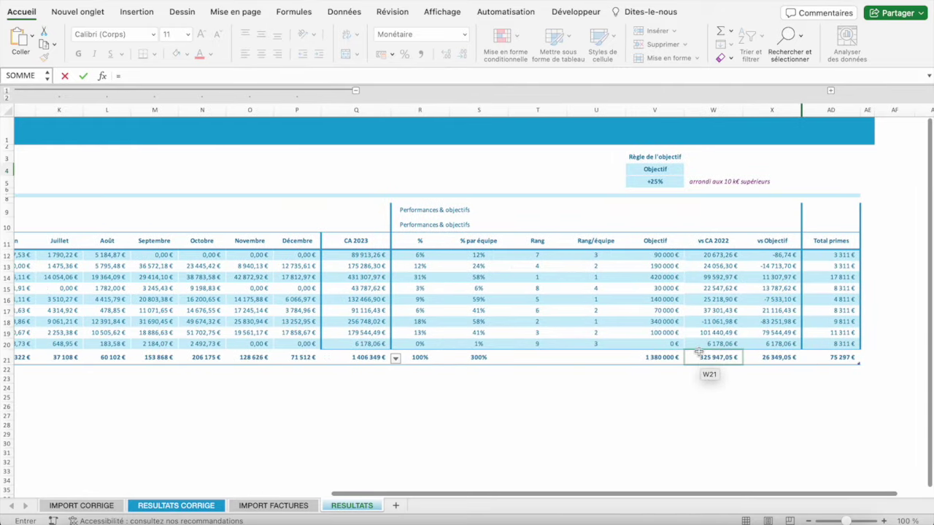
{"action": "left_click", "coordinate": [660, 358]}
{"action": "key", "text": "Return"}
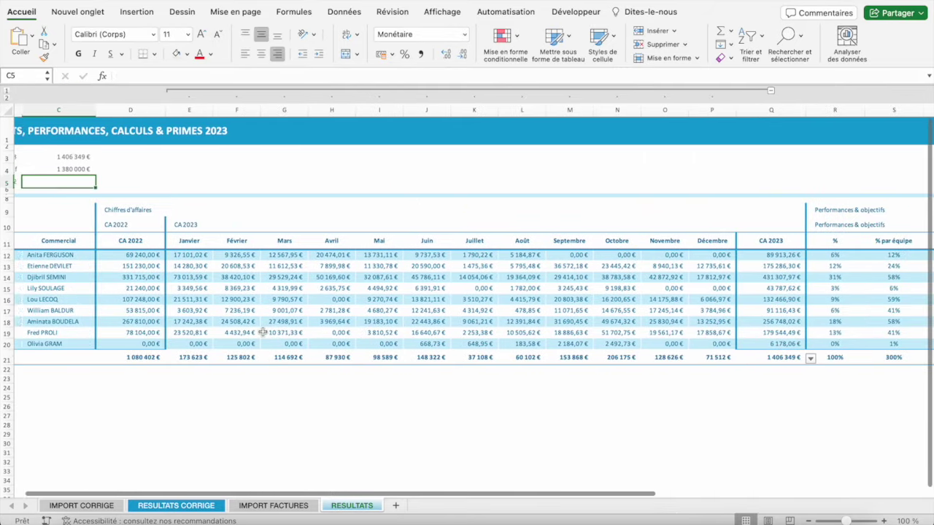
{"action": "type", "text": "="}
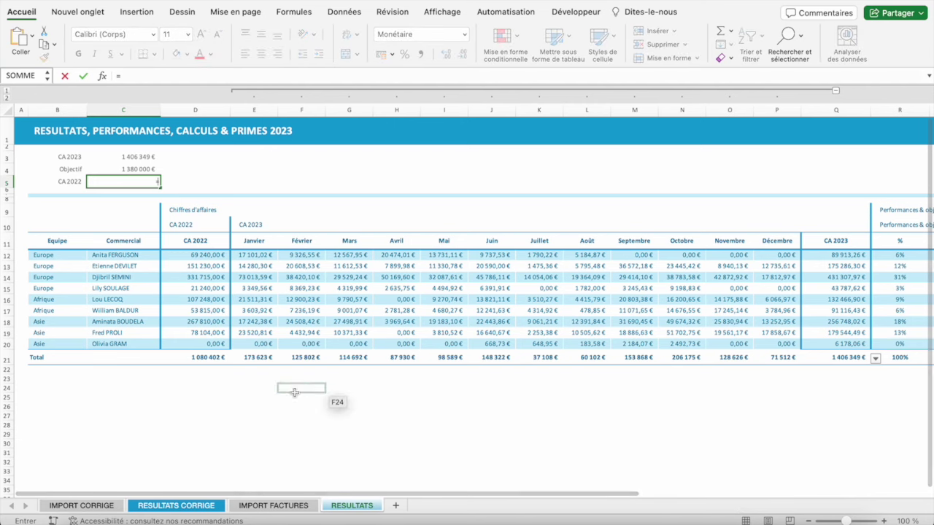
{"action": "left_click", "coordinate": [216, 359]}
{"action": "key", "text": "Return"}
- Select the summary block B3:C5
{"action": "key", "text": "Up"}
{"action": "key", "text": "Up"}
{"action": "key", "text": "Up"}
{"action": "key", "text": "Left"}
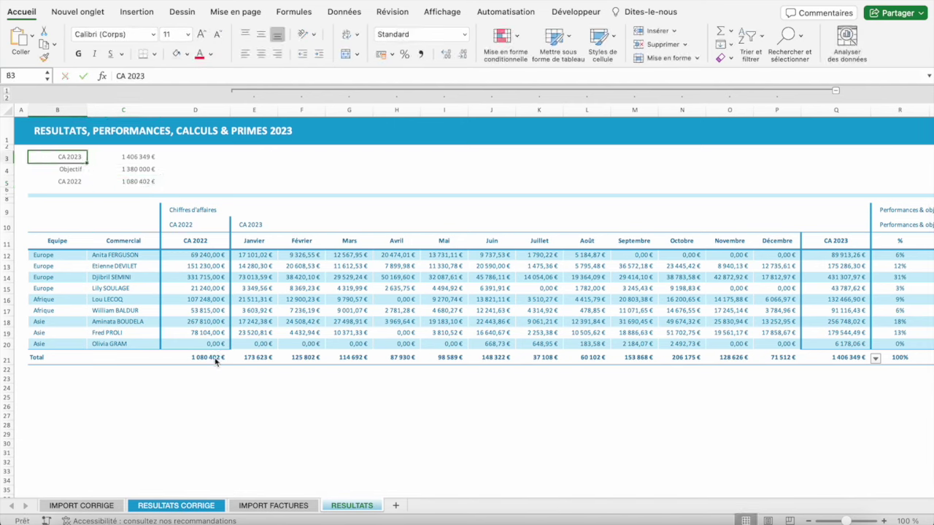
{"action": "key", "text": "shift+Right"}
{"action": "key", "text": "shift+Down"}
{"action": "key", "text": "shift+Down"}
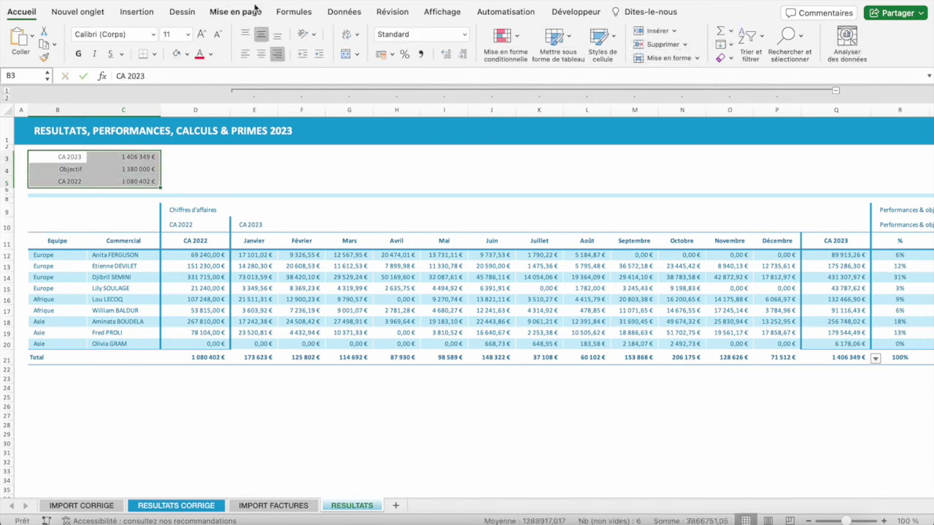
- Insert a clustered 2D bar chart of B3:C5 and move it up near the summary cells
{"action": "left_click", "coordinate": [138, 16]}
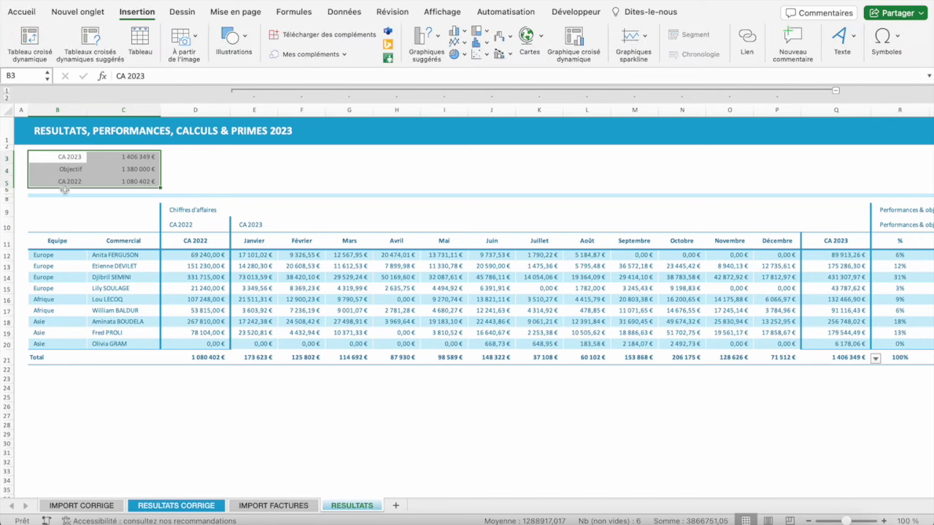
{"action": "left_click", "coordinate": [457, 32]}
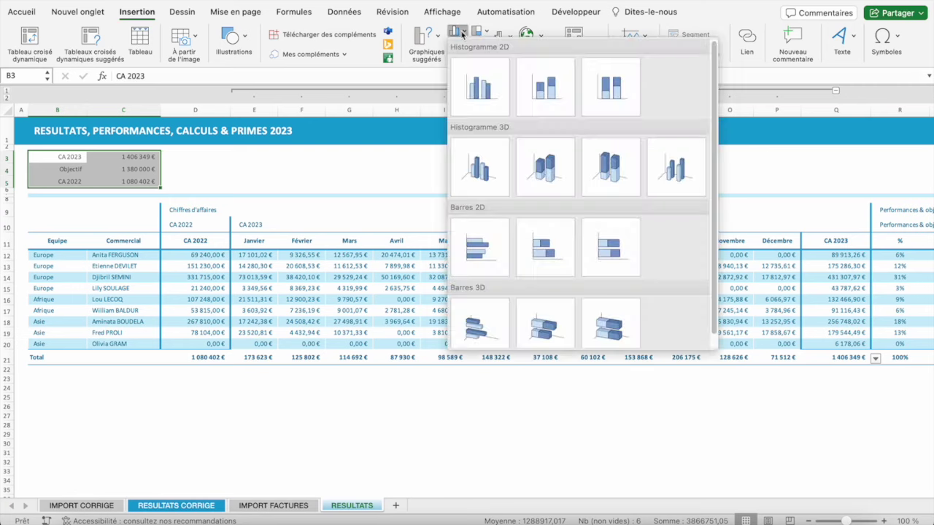
{"action": "left_click", "coordinate": [487, 237]}
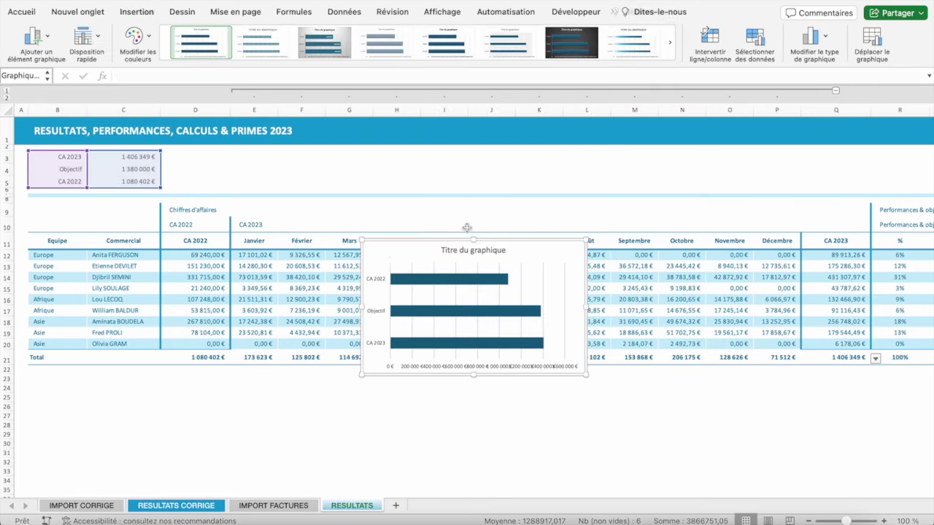
{"action": "left_click_drag", "start_coordinate": [387, 244], "coordinate": [265, 165]}
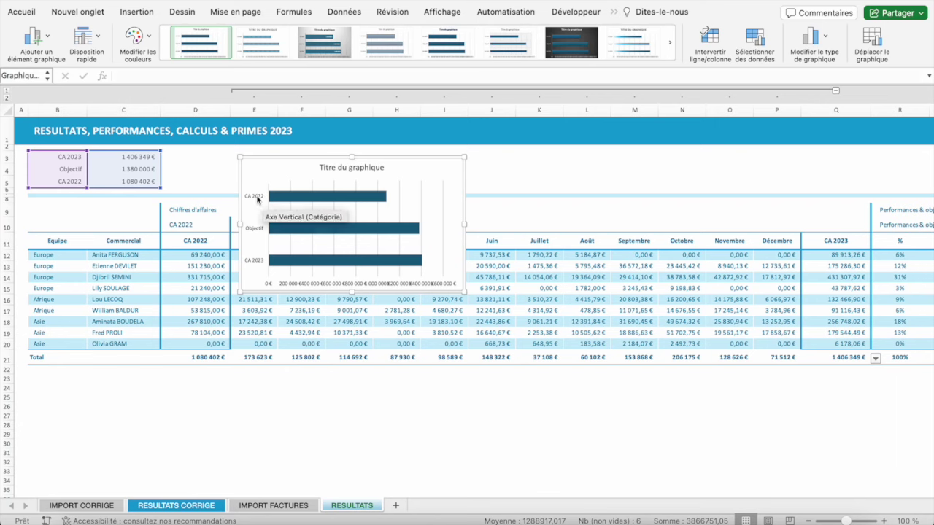
- Open Format de l'axe on the vertical axis to reverse the category order
{"action": "left_click", "coordinate": [258, 199]}
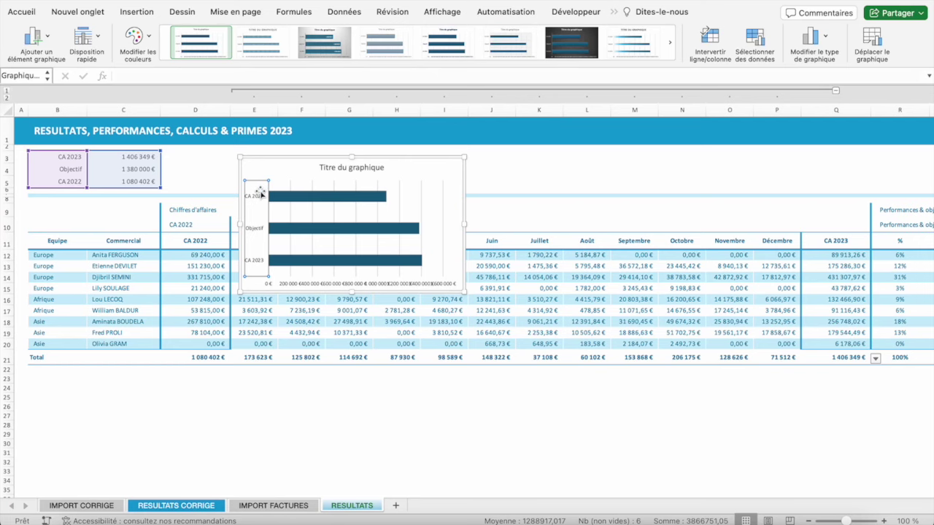
{"action": "right_click", "coordinate": [261, 194]}
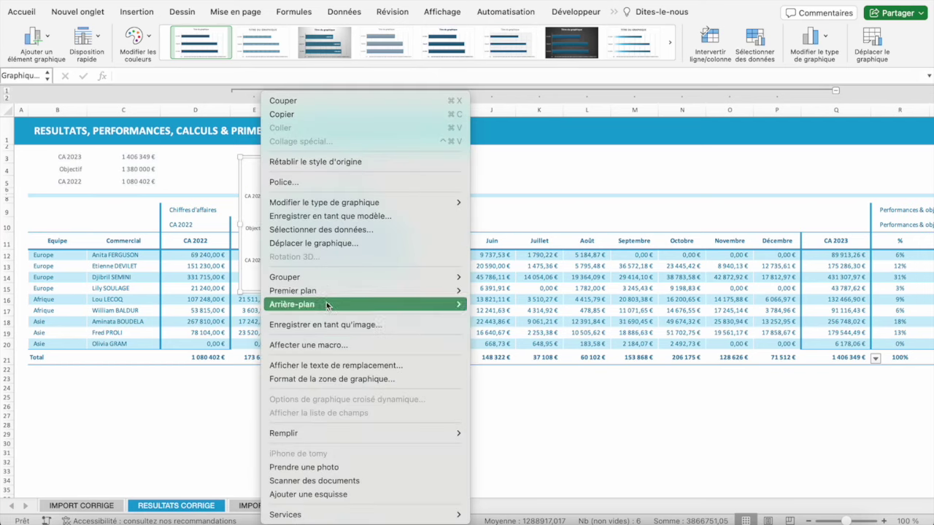
{"action": "left_click", "coordinate": [259, 225]}
{"action": "left_click", "coordinate": [253, 192]}
{"action": "left_click", "coordinate": [254, 198]}
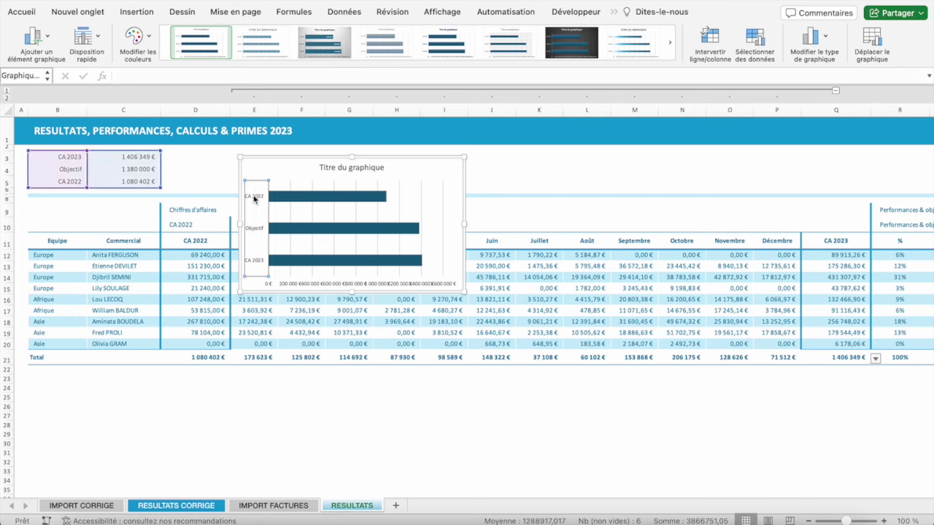
{"action": "right_click", "coordinate": [254, 199]}
{"action": "left_click", "coordinate": [288, 385]}
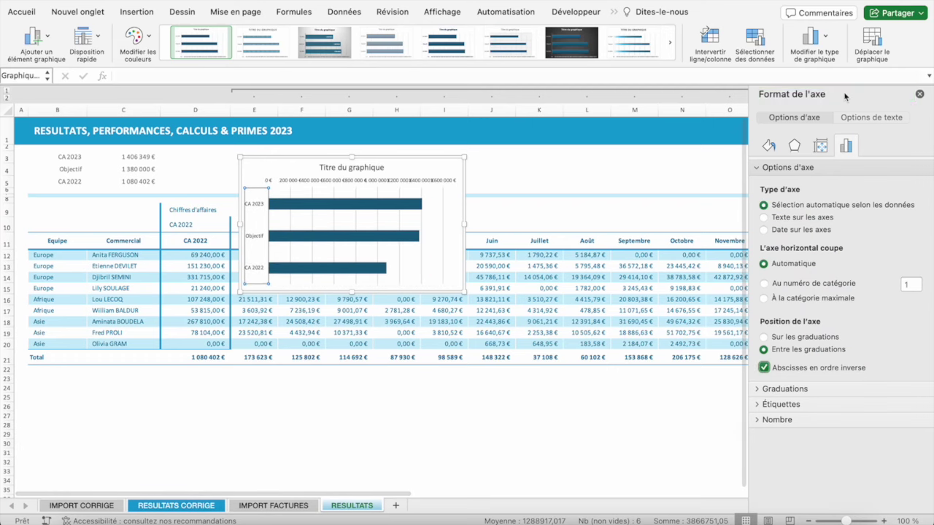
- Delete the chart title, value-axis labels, gridlines and category axis labels
{"action": "left_click", "coordinate": [919, 94]}
{"action": "left_click", "coordinate": [344, 168]}
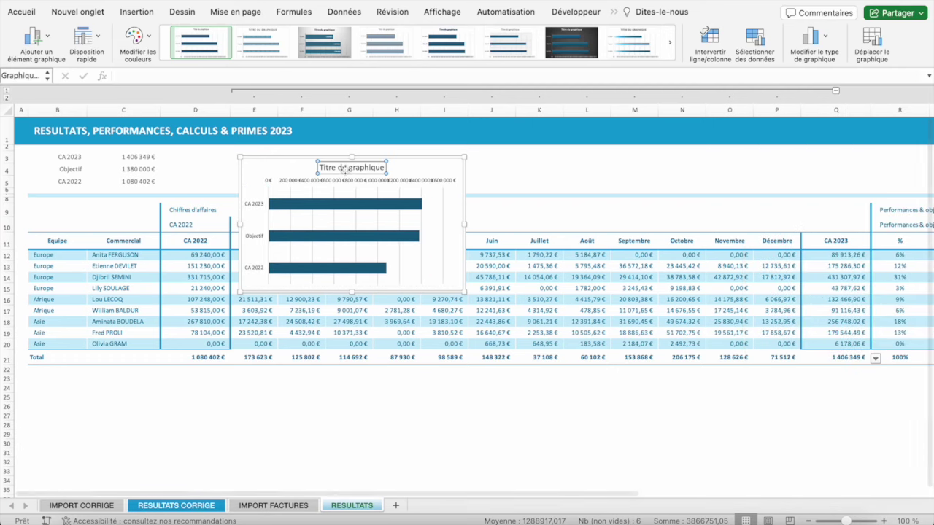
{"action": "key", "text": "Delete"}
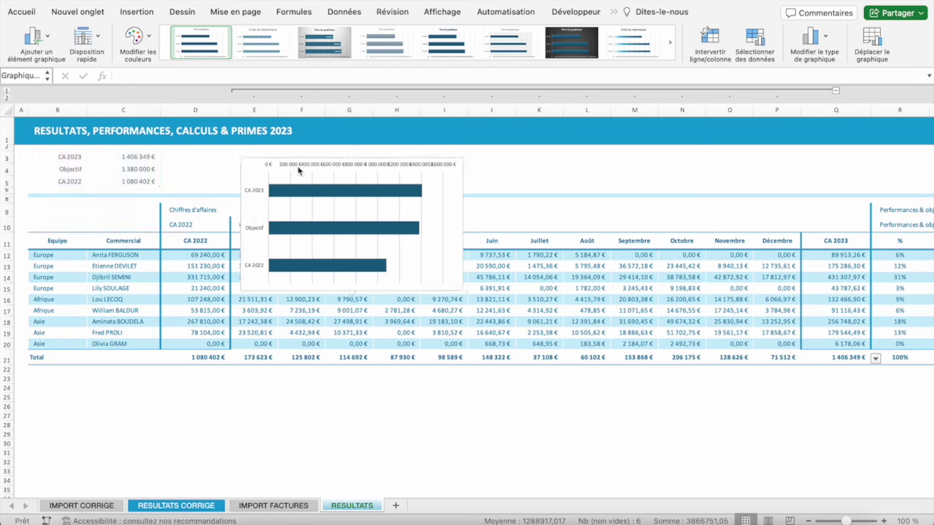
{"action": "left_click", "coordinate": [298, 170]}
{"action": "key", "text": "Delete"}
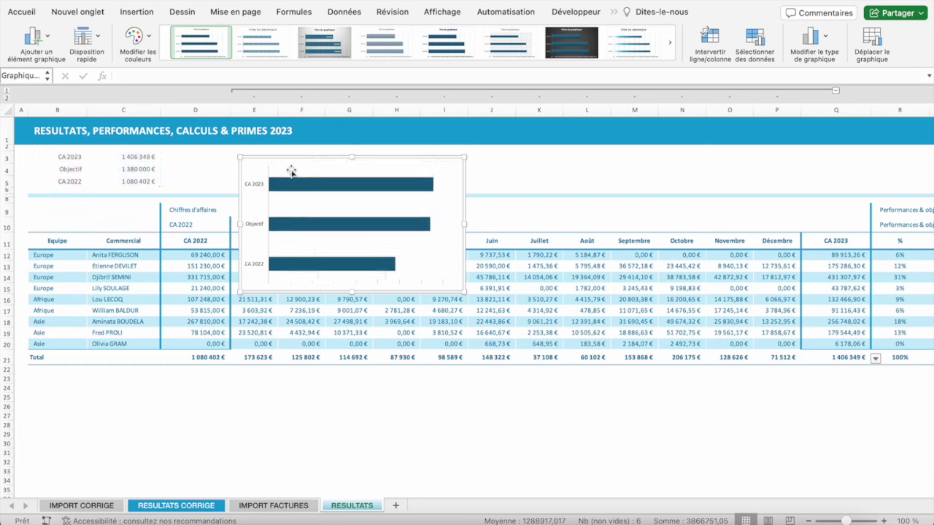
{"action": "key", "text": "Delete"}
{"action": "left_click", "coordinate": [255, 184]}
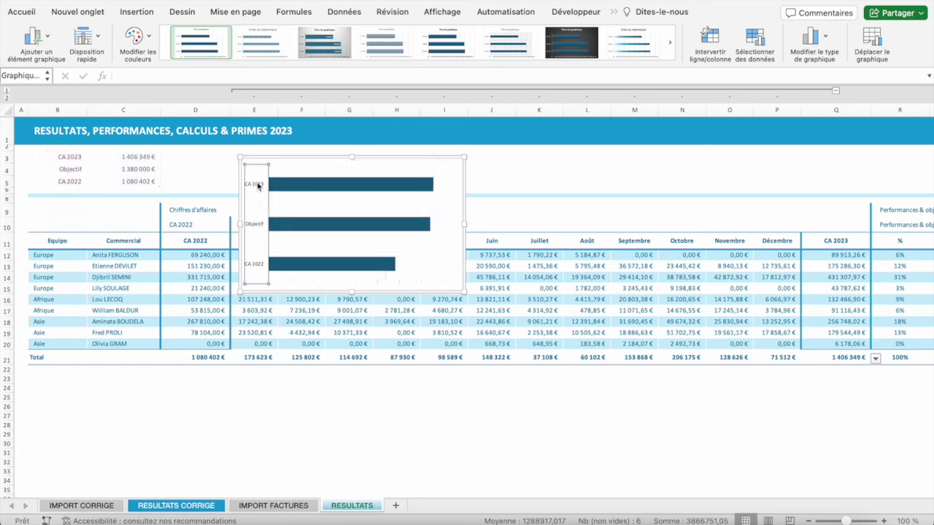
{"action": "key", "text": "Delete"}
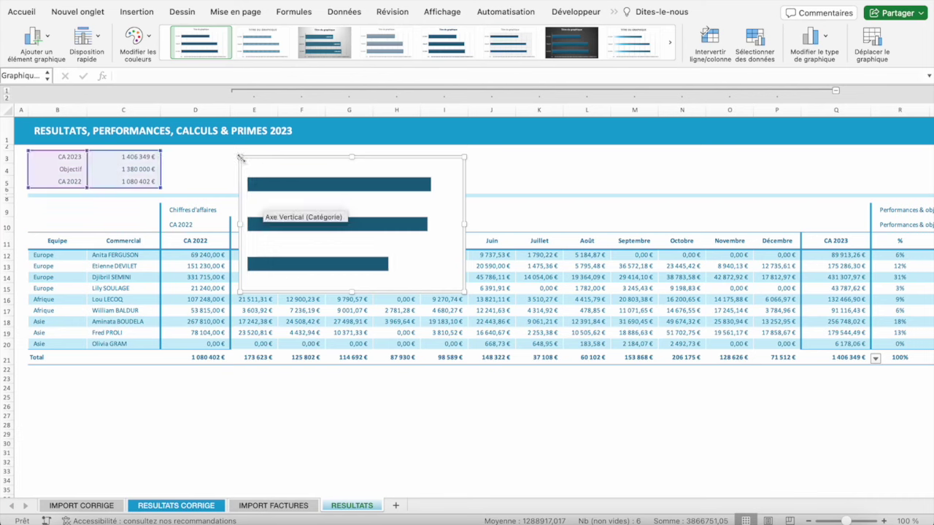
- Move the chart beside B3:C5 and shrink it to fit rows 3–5
{"action": "left_click", "coordinate": [259, 163]}
{"action": "left_click_drag", "start_coordinate": [259, 164], "coordinate": [105, 141]}
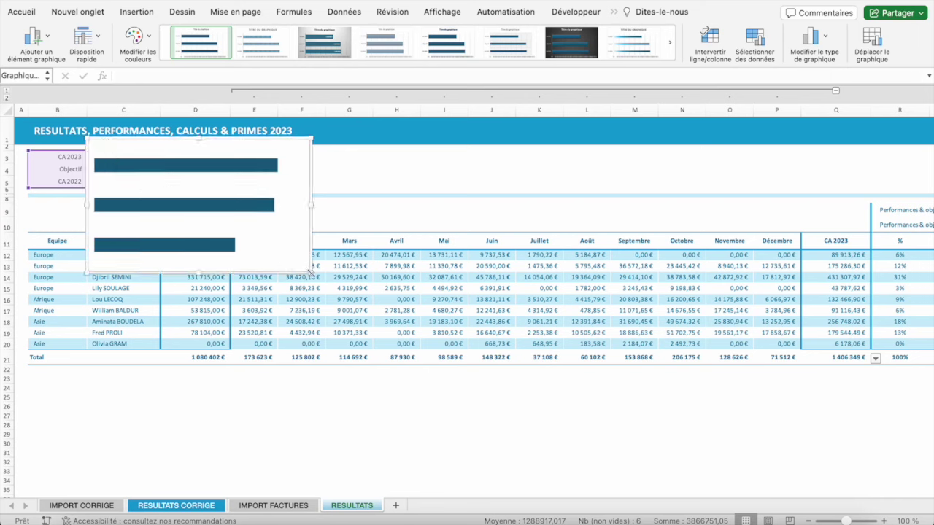
{"action": "mouse_move", "coordinate": [311, 273]}
{"action": "left_mouse_down"}
{"action": "mouse_move", "coordinate": [253, 217]}
{"action": "mouse_move", "coordinate": [415, 188]}
{"action": "left_mouse_up"}
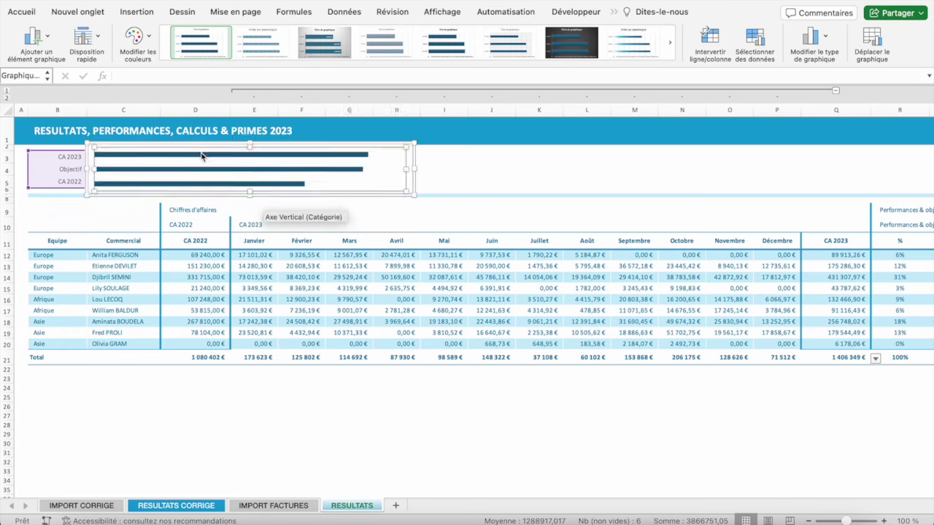
- Set the bar series gap width (Largeur de l'intervalle) to 20%
{"action": "left_click", "coordinate": [202, 156]}
{"action": "double_click", "coordinate": [202, 155]}
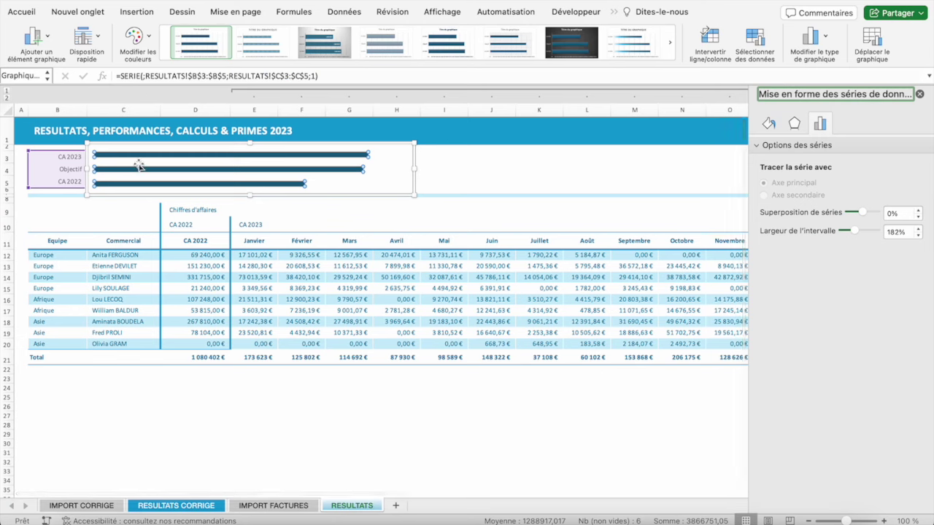
{"action": "double_click", "coordinate": [901, 233]}
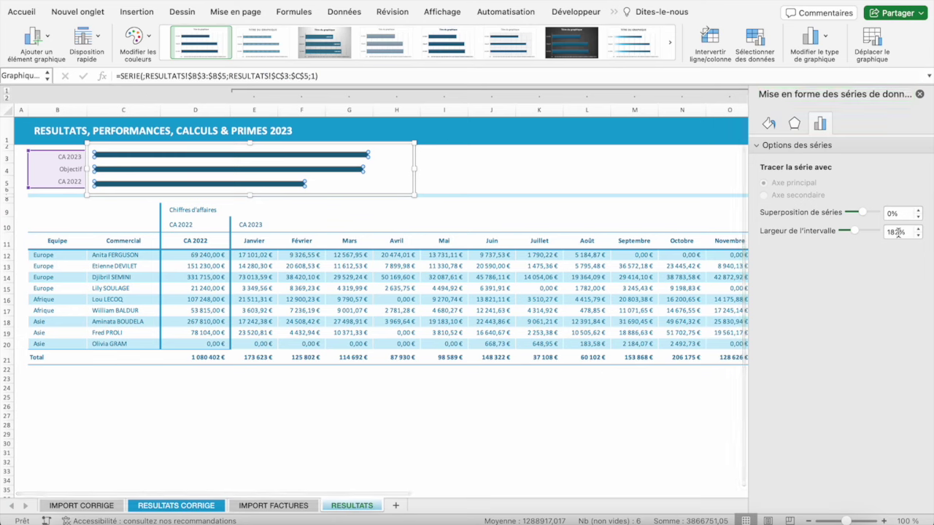
{"action": "type", "text": "20"}
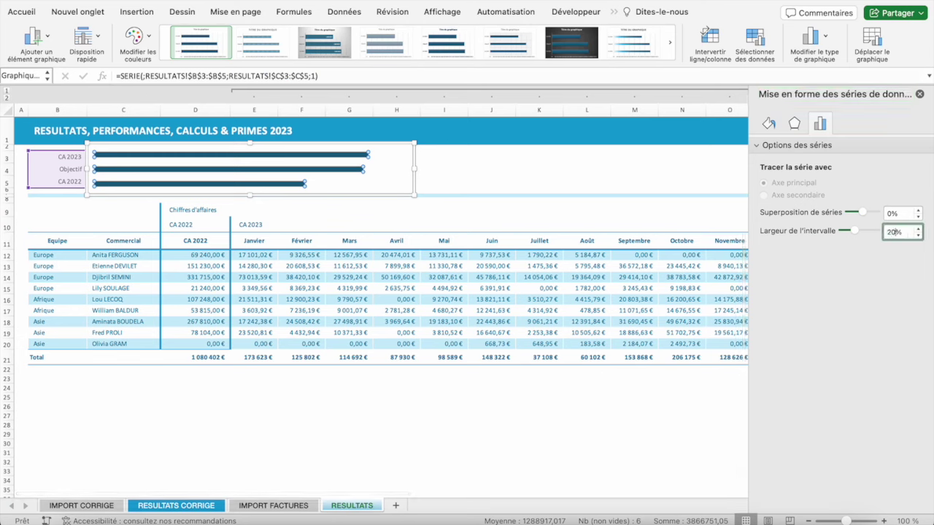
{"action": "key", "text": "Return"}
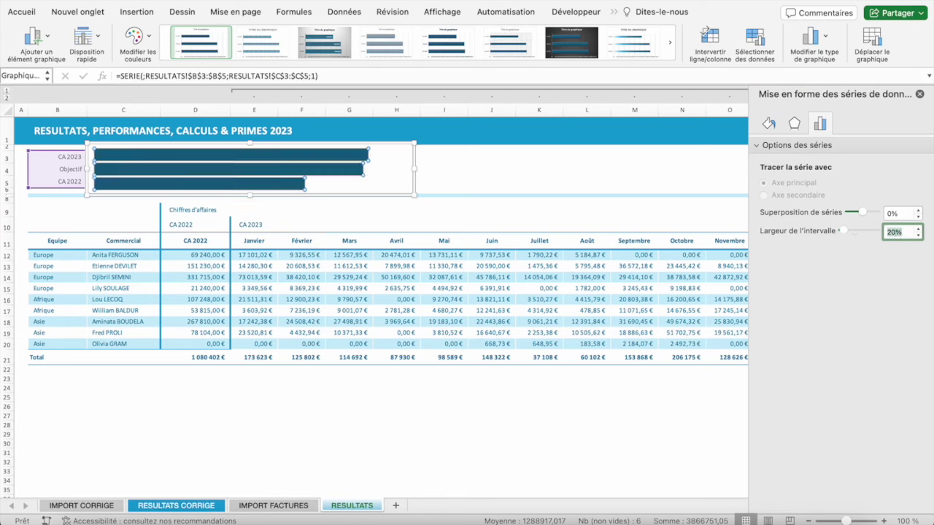
- Nudge the chart's top and bottom edges slightly to fit the rows
{"action": "left_click", "coordinate": [367, 145]}
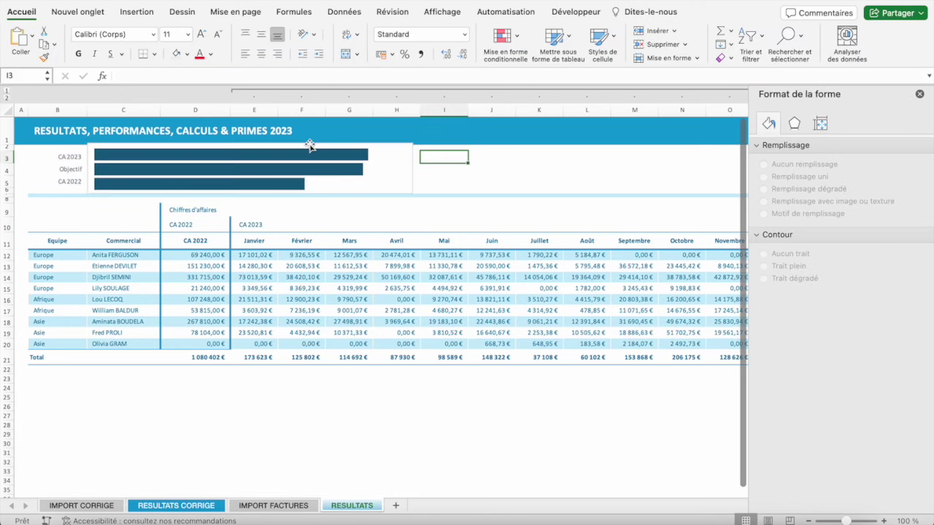
{"action": "left_click", "coordinate": [180, 143]}
{"action": "left_click", "coordinate": [235, 143]}
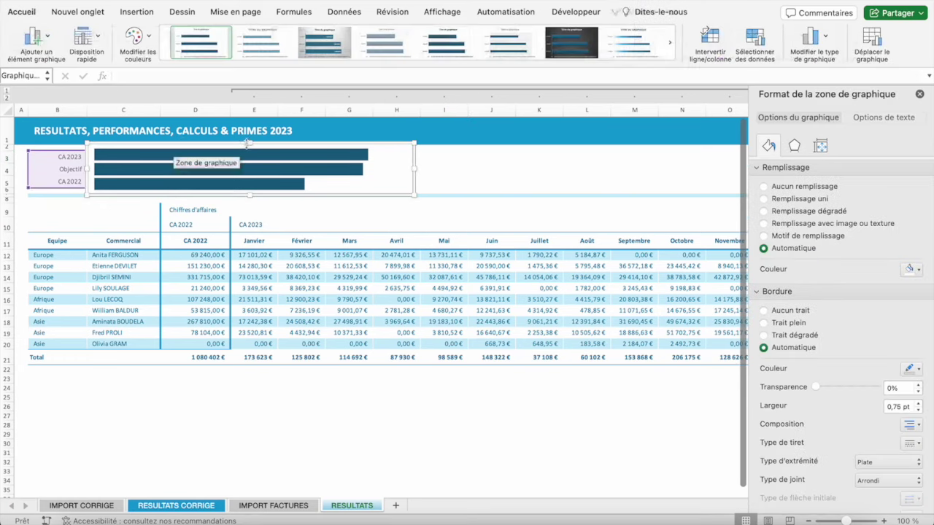
{"action": "left_click_drag", "start_coordinate": [250, 145], "coordinate": [250, 148]}
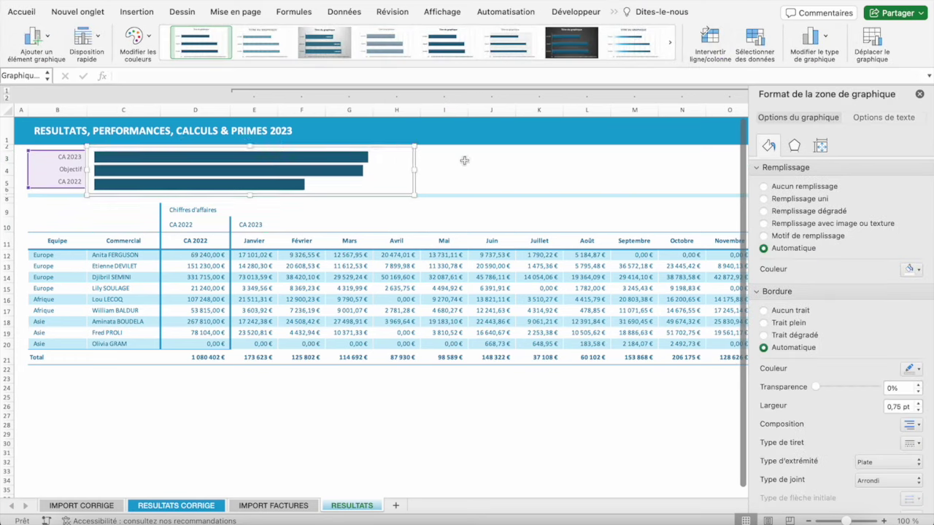
{"action": "left_click_drag", "start_coordinate": [248, 196], "coordinate": [250, 193]}
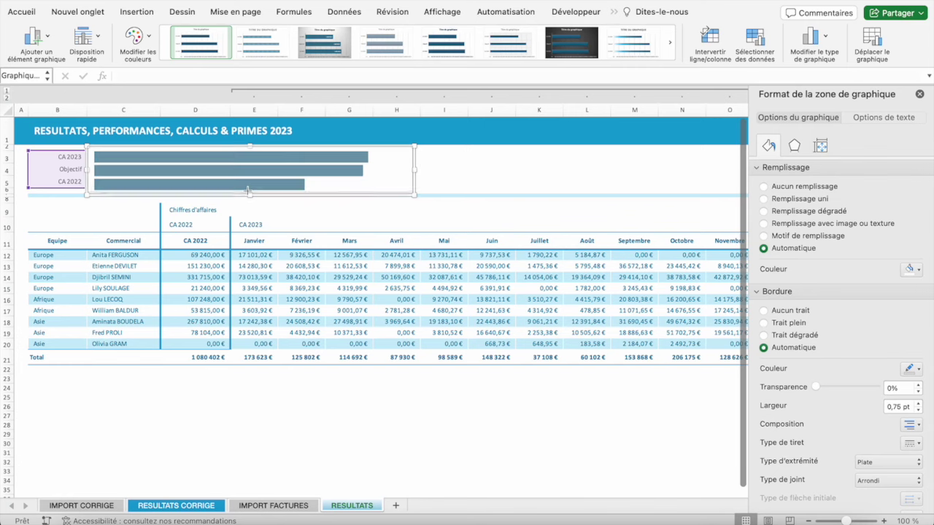
{"action": "left_click", "coordinate": [488, 171]}
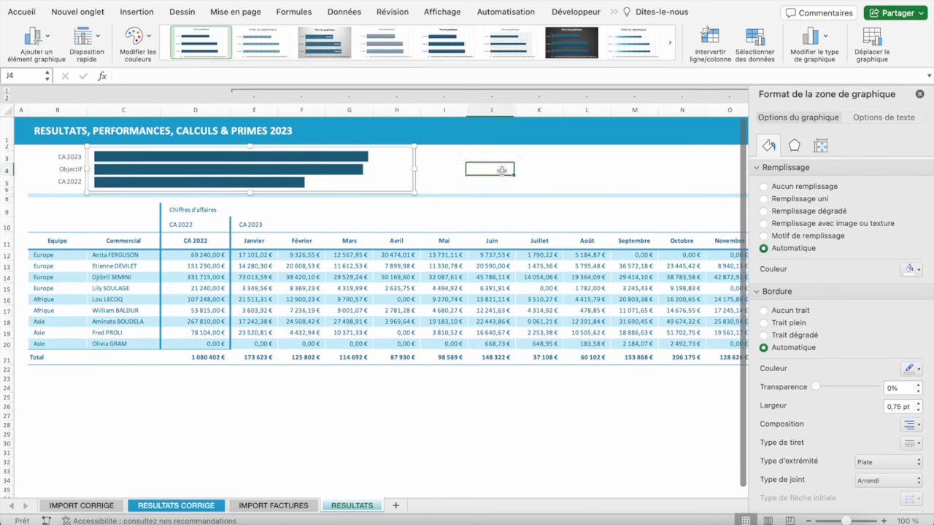
- Set the chart area's Contour de forme to Sans contour
{"action": "left_click", "coordinate": [90, 149]}
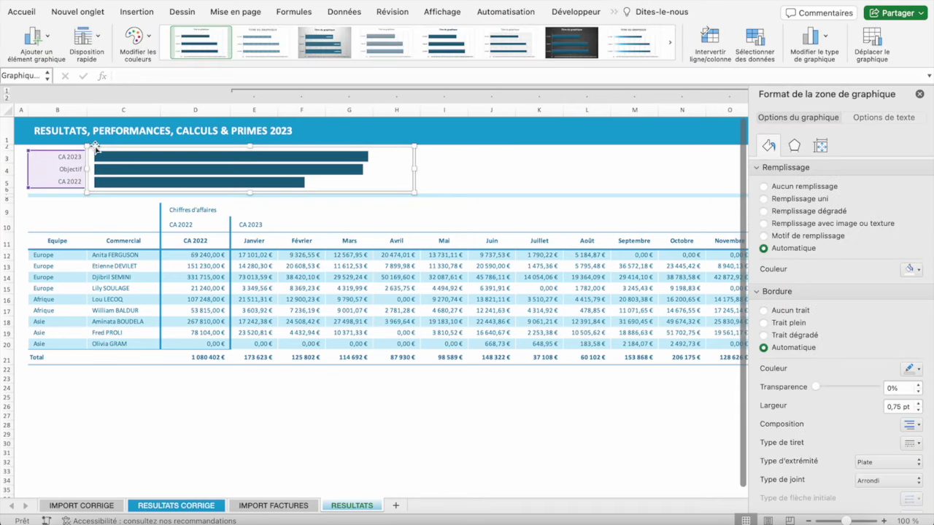
{"action": "left_click", "coordinate": [616, 13]}
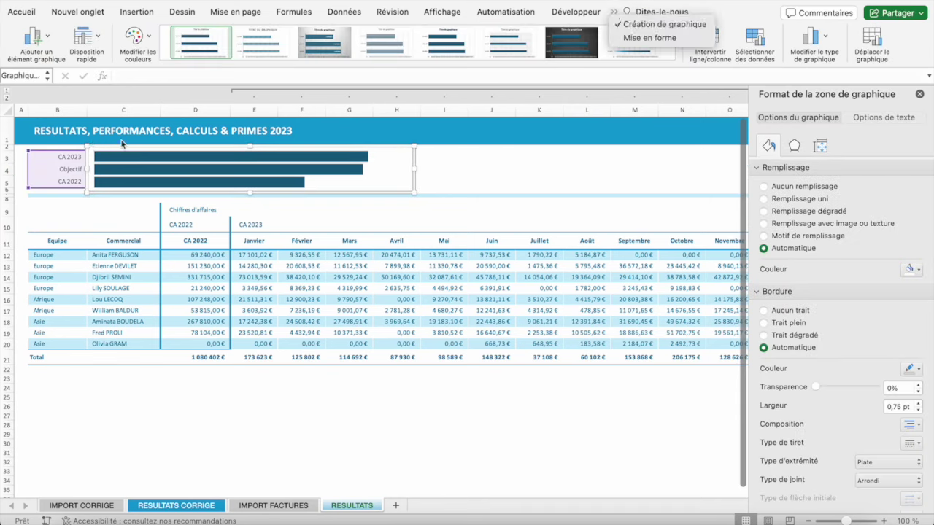
{"action": "left_click", "coordinate": [645, 38]}
{"action": "left_click", "coordinate": [360, 36]}
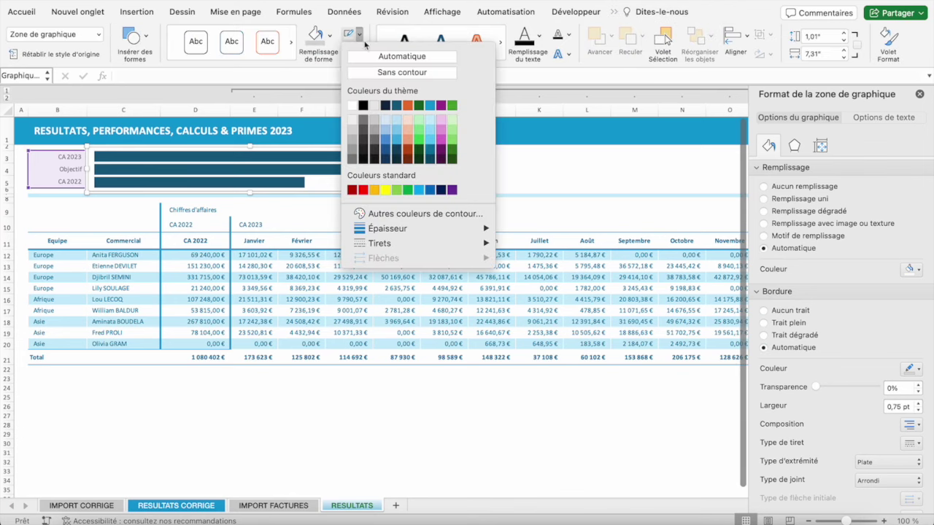
{"action": "left_click", "coordinate": [402, 72]}
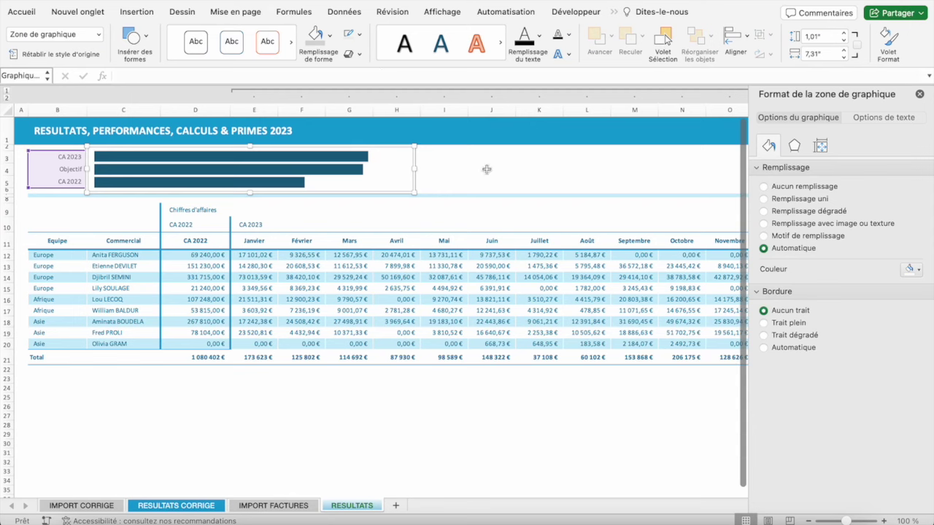
{"action": "left_click", "coordinate": [270, 157]}
- Check RESULTATS CORRIGE, then fill the CA 2023 bar bright blue
{"action": "left_click", "coordinate": [531, 174]}
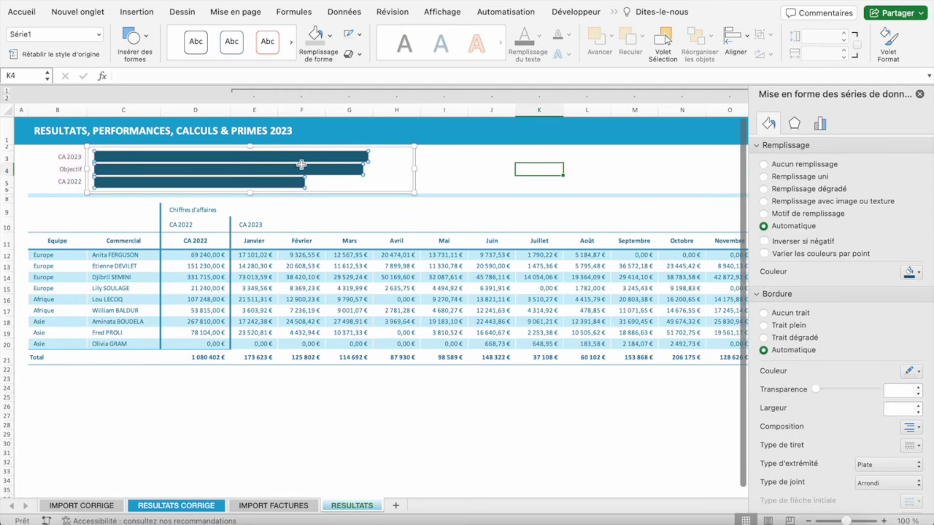
{"action": "left_click", "coordinate": [130, 507]}
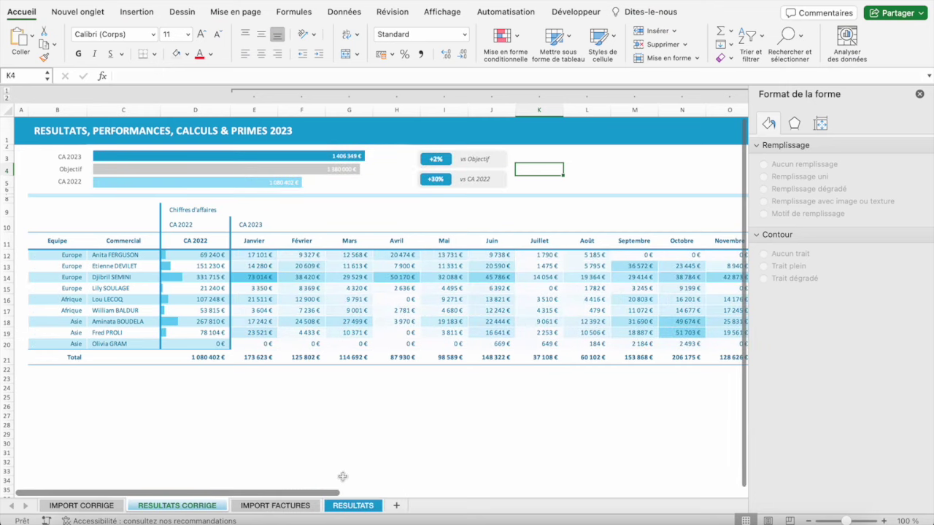
{"action": "left_click", "coordinate": [349, 506]}
{"action": "left_click", "coordinate": [265, 156]}
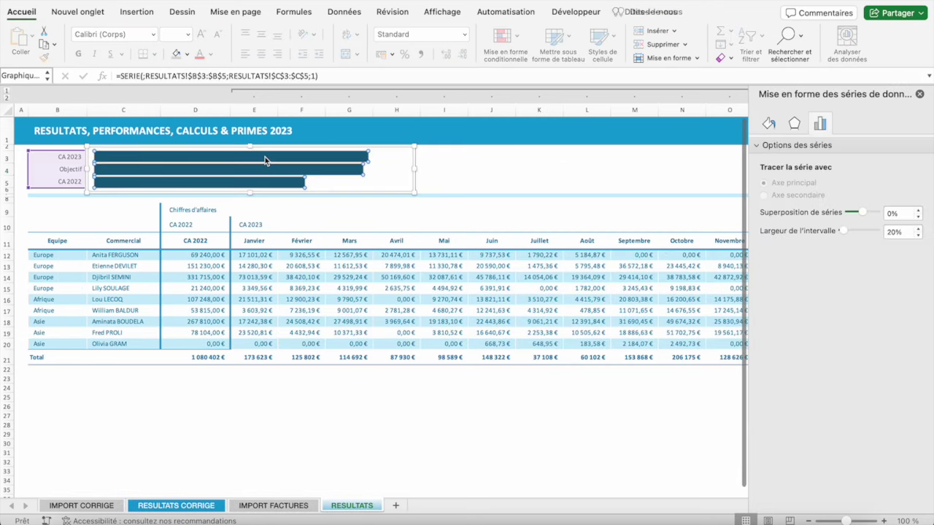
{"action": "left_click", "coordinate": [265, 157]}
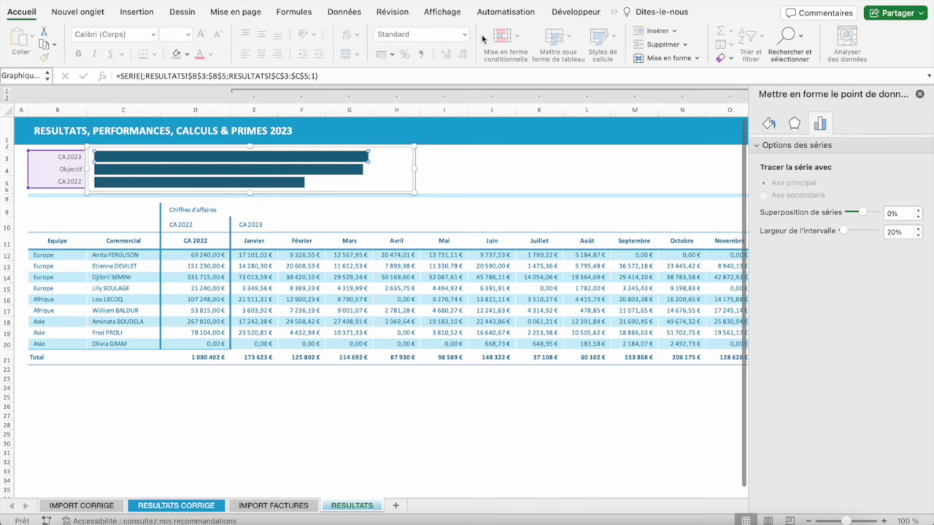
{"action": "left_click", "coordinate": [611, 12]}
{"action": "left_click", "coordinate": [638, 38]}
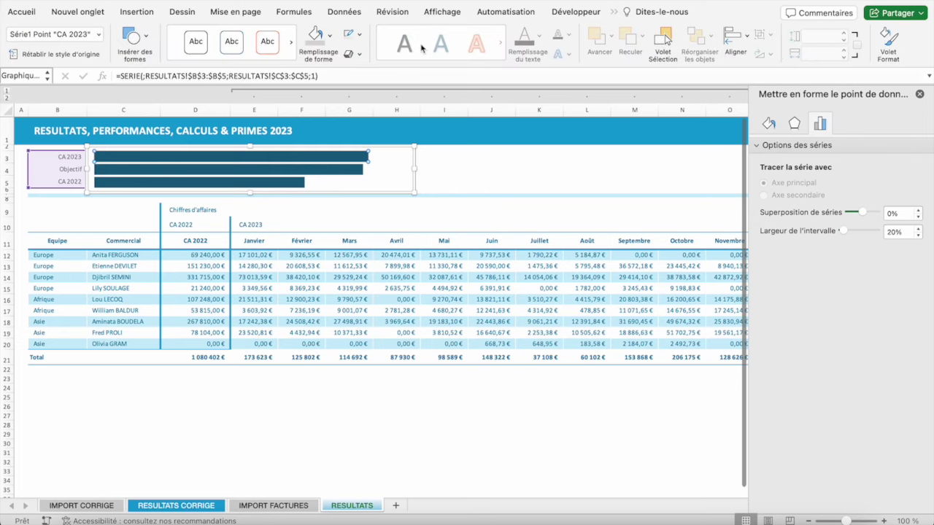
{"action": "left_click", "coordinate": [332, 35]}
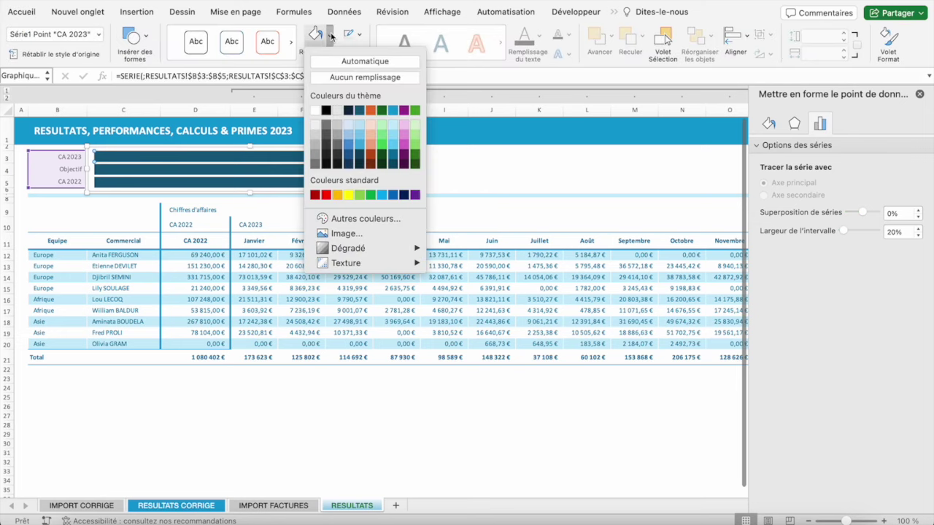
{"action": "left_click", "coordinate": [393, 110]}
- Colour the Objectif bar grey and the CA 2022 bar light blue
{"action": "left_click", "coordinate": [259, 170]}
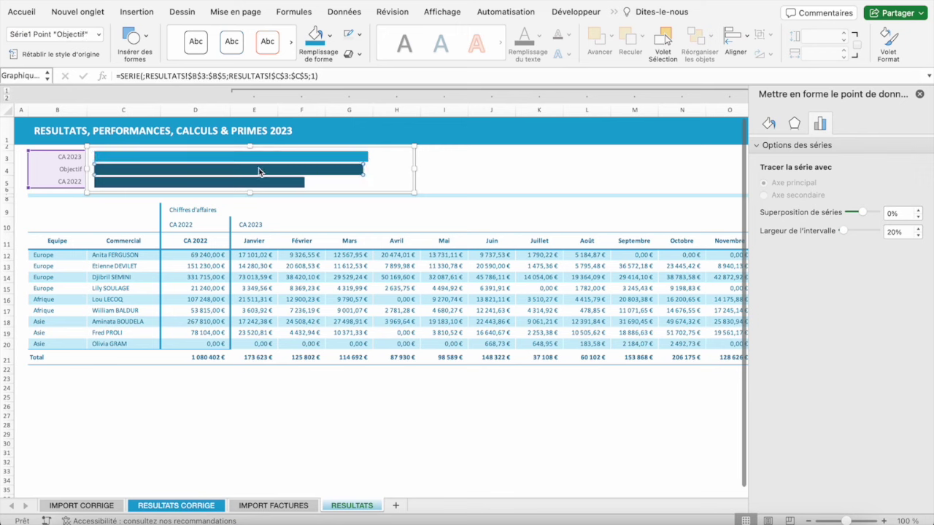
{"action": "left_click", "coordinate": [613, 11]}
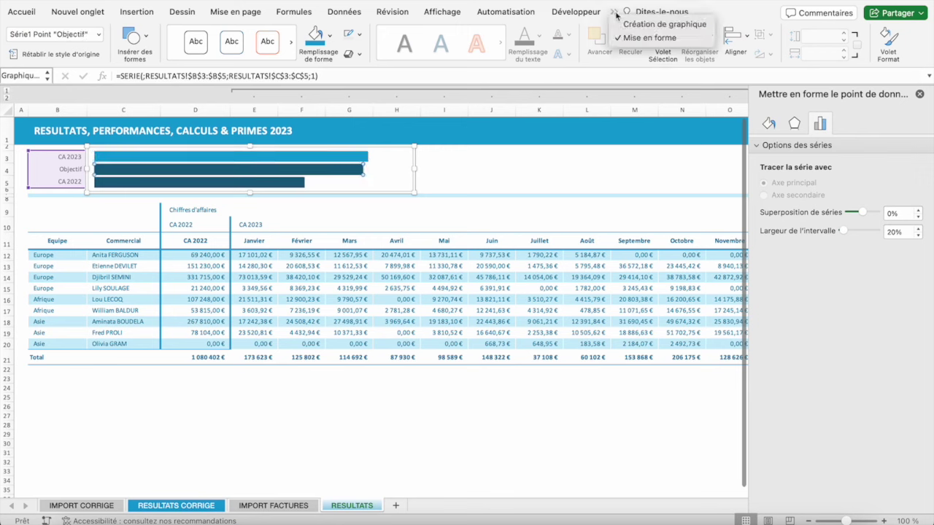
{"action": "left_click", "coordinate": [330, 38]}
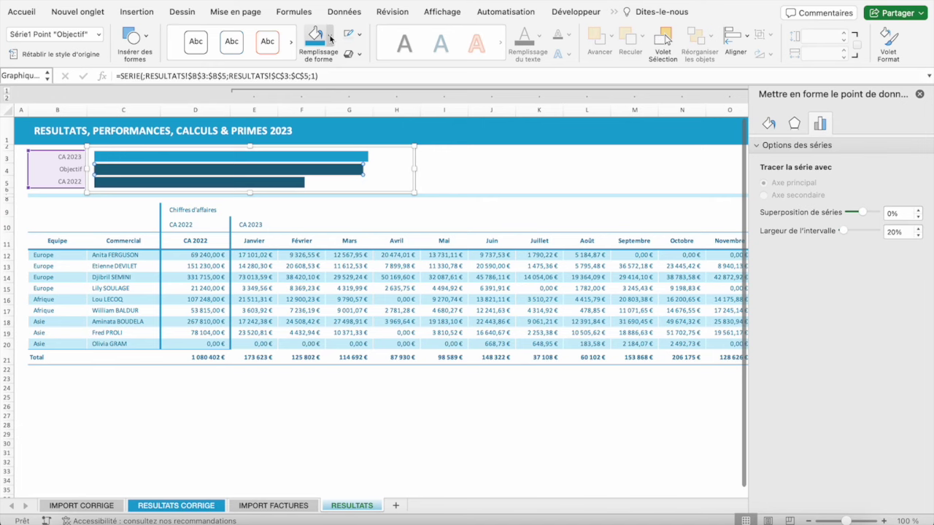
{"action": "left_click", "coordinate": [329, 36]}
{"action": "left_click", "coordinate": [316, 139]}
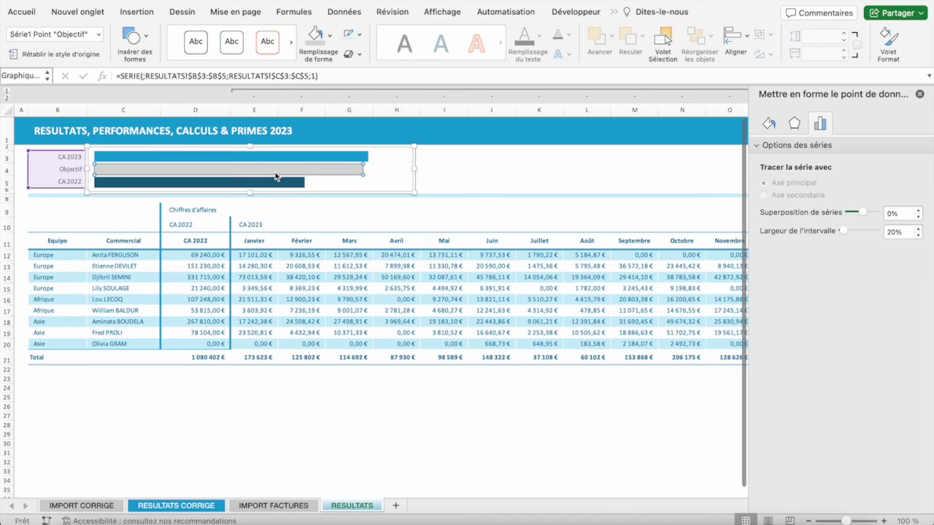
{"action": "left_click", "coordinate": [295, 183]}
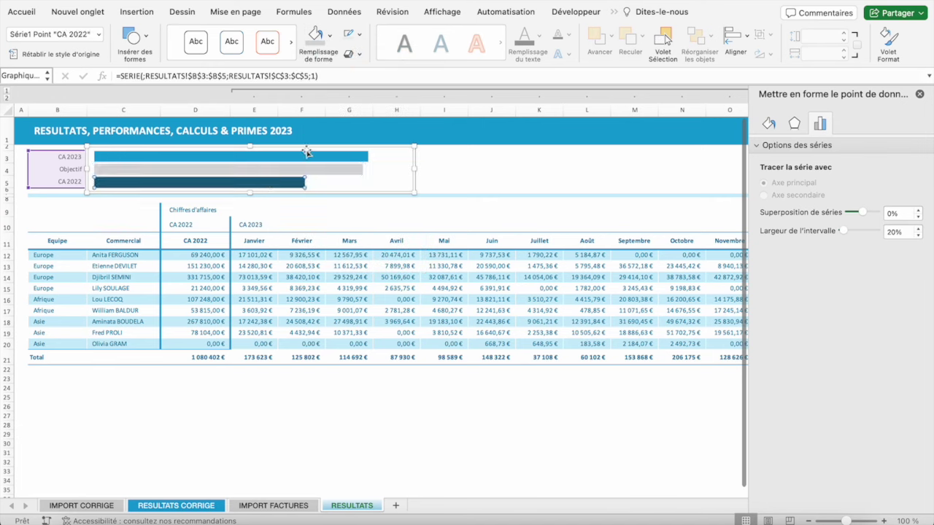
{"action": "left_click", "coordinate": [330, 35]}
{"action": "left_click", "coordinate": [392, 138]}
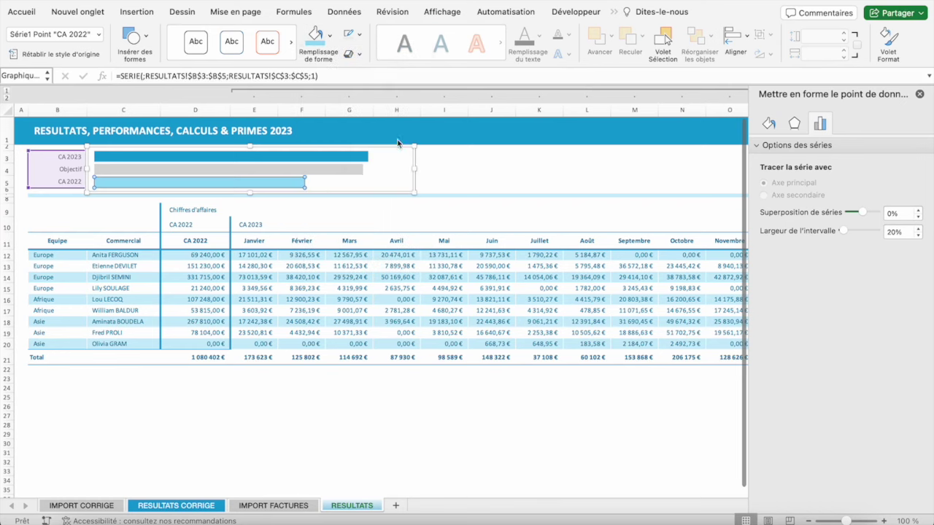
{"action": "left_click", "coordinate": [461, 159]}
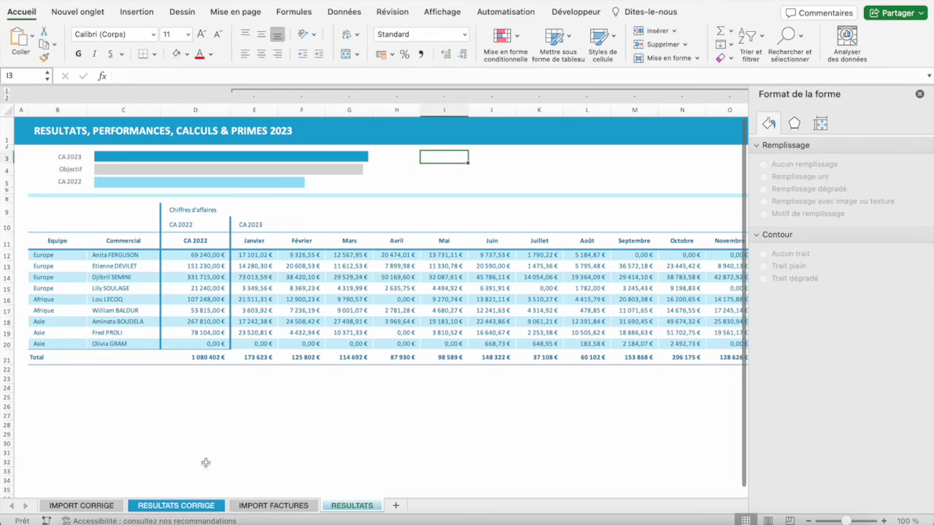
- After comparing with RESULTATS CORRIGE, add data labels to the bar series
{"action": "left_click", "coordinate": [185, 507]}
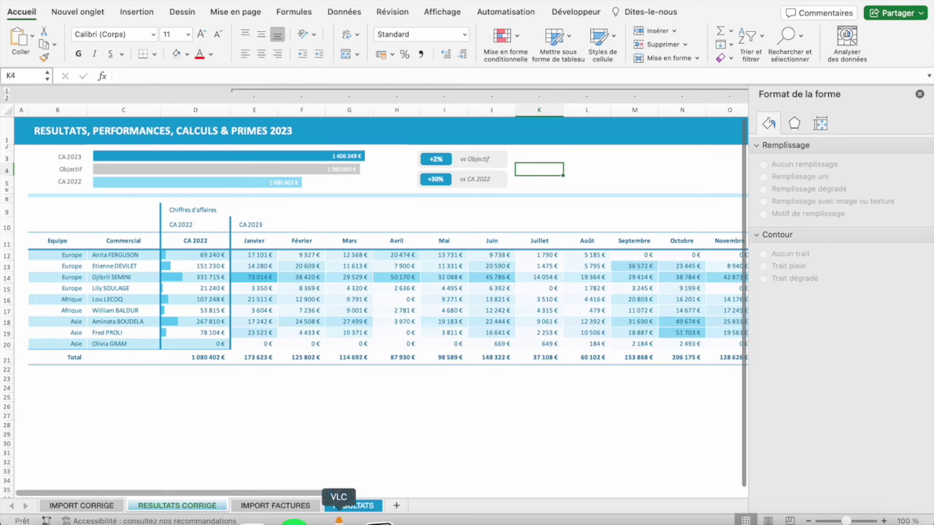
{"action": "left_click", "coordinate": [343, 505]}
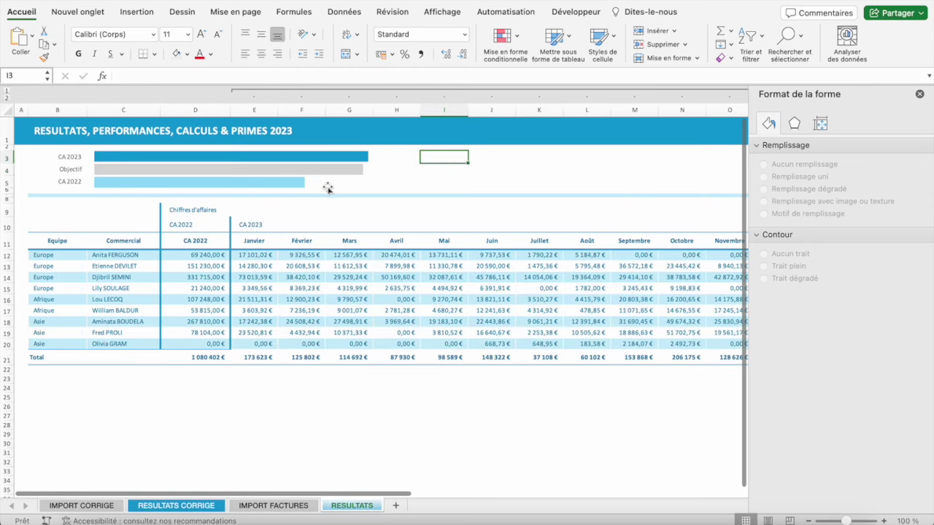
{"action": "left_click", "coordinate": [292, 157]}
{"action": "right_click", "coordinate": [291, 157]}
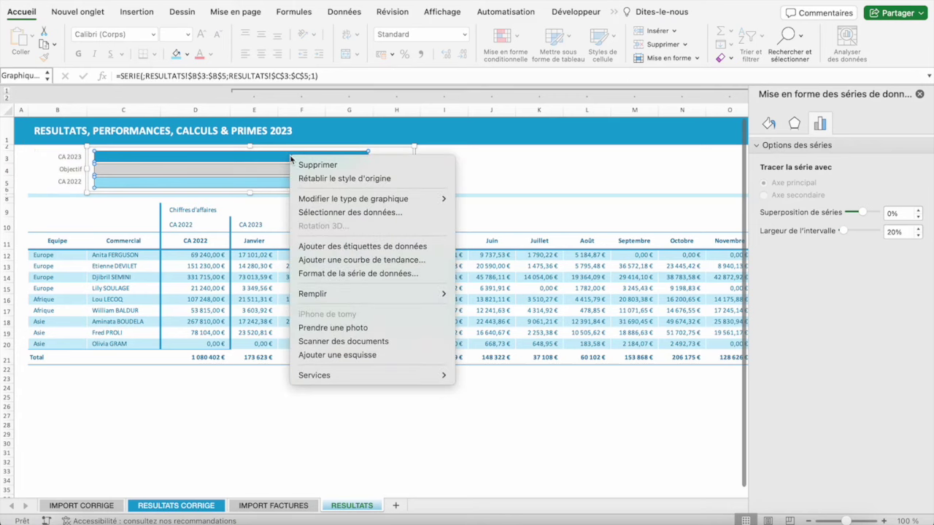
{"action": "left_click", "coordinate": [362, 245]}
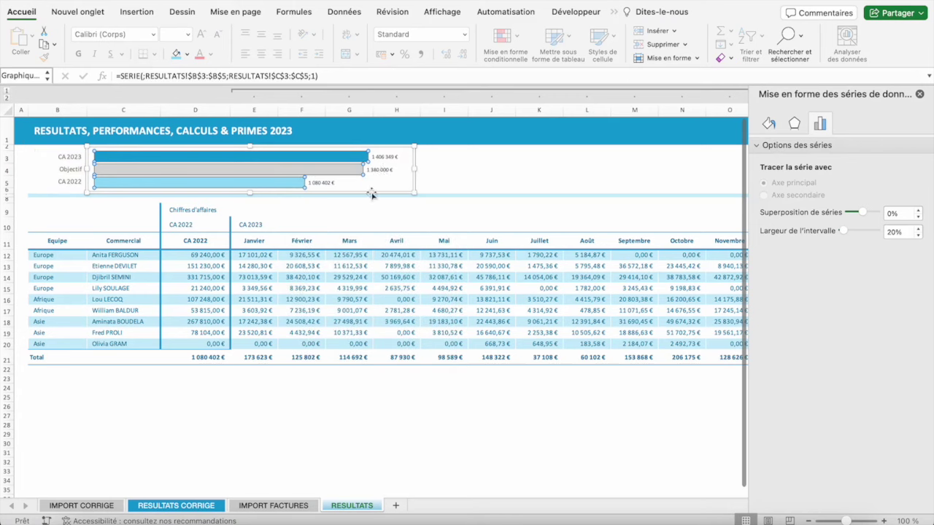
- Move the CA 2023 value label inside its bar end and make all value labels white
{"action": "left_click", "coordinate": [380, 156]}
{"action": "mouse_move", "coordinate": [380, 156]}
{"action": "left_mouse_down"}
{"action": "mouse_move", "coordinate": [346, 156]}
{"action": "mouse_move", "coordinate": [351, 170]}
{"action": "mouse_move", "coordinate": [285, 183]}
{"action": "left_mouse_up"}
{"action": "left_click", "coordinate": [203, 38]}
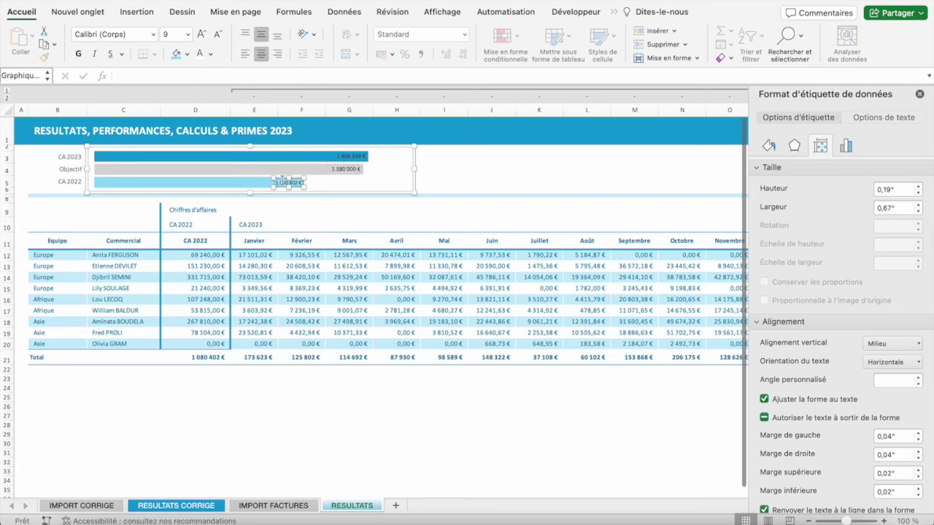
{"action": "key", "text": "Escape"}
{"action": "left_click", "coordinate": [350, 156]}
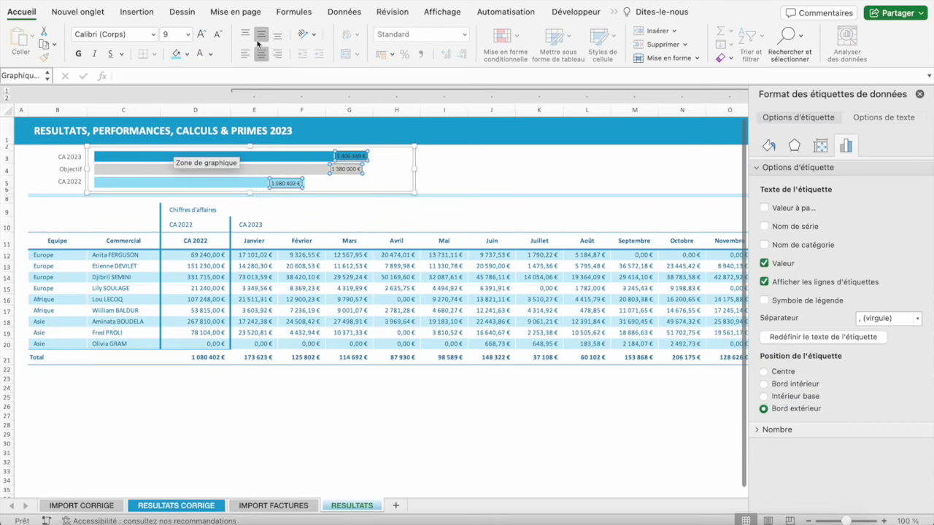
{"action": "left_click", "coordinate": [199, 54]}
{"action": "left_click", "coordinate": [478, 180]}
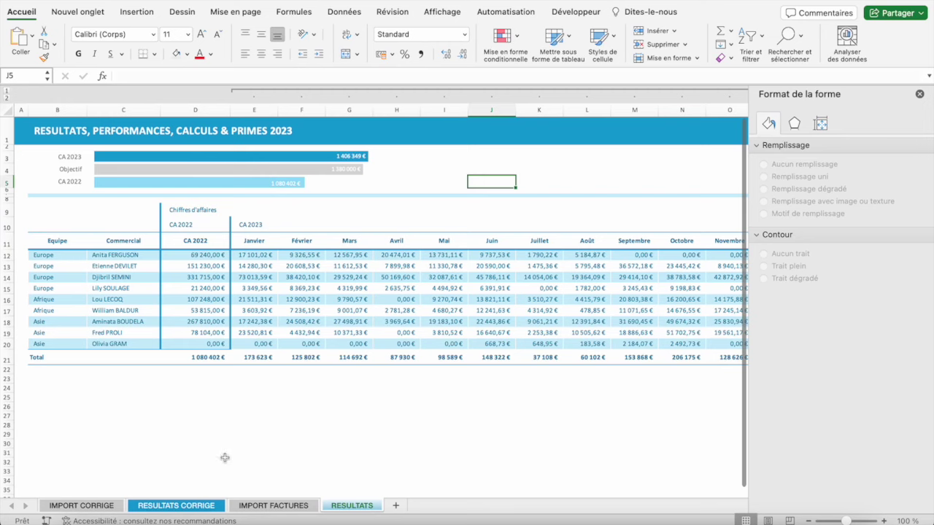
{"action": "left_click", "coordinate": [196, 505]}
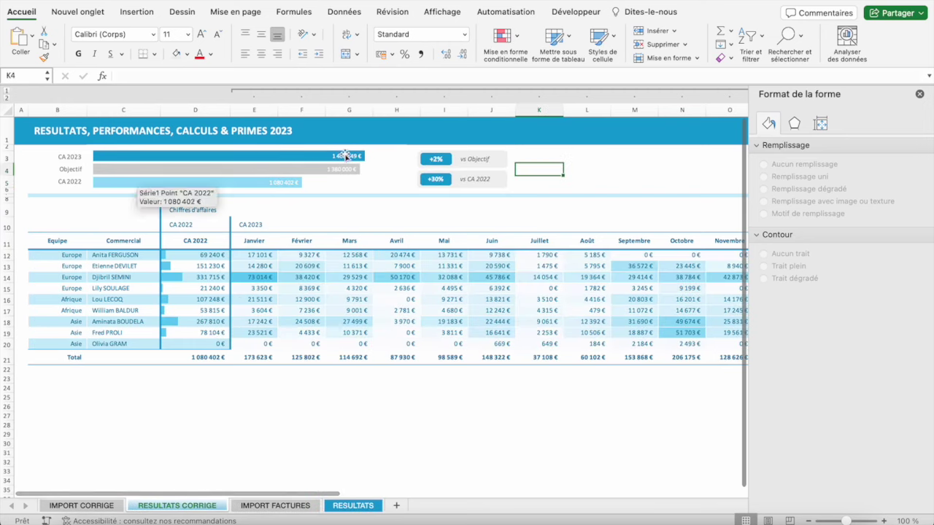
{"action": "left_click", "coordinate": [341, 505]}
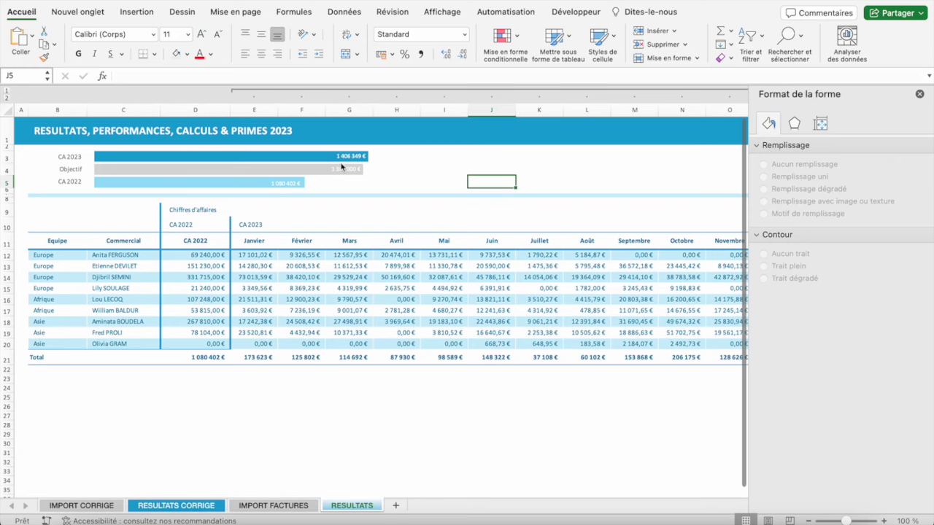
{"action": "scroll", "coordinate": [344, 205], "scroll_direction": "right", "scroll_amount": 3}
{"action": "scroll", "coordinate": [345, 205], "scroll_direction": "left", "scroll_amount": 3}
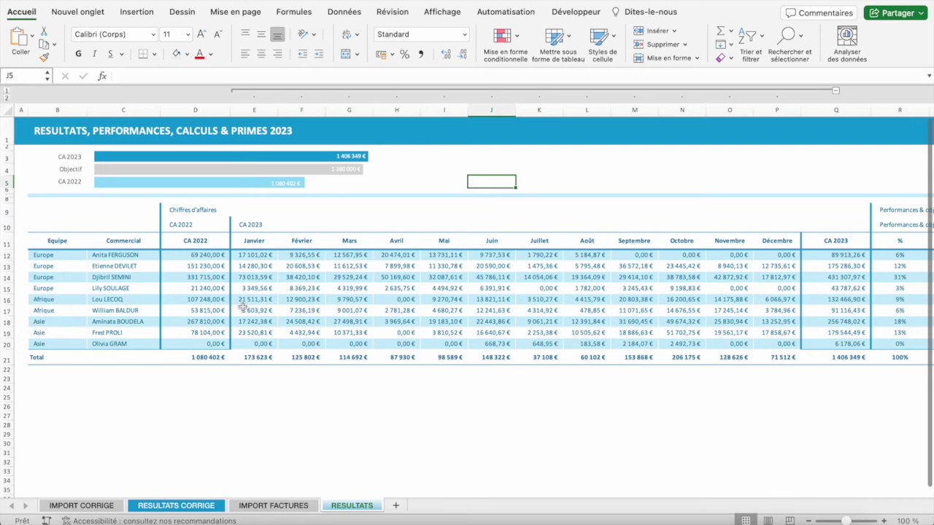
{"action": "left_click", "coordinate": [186, 506]}
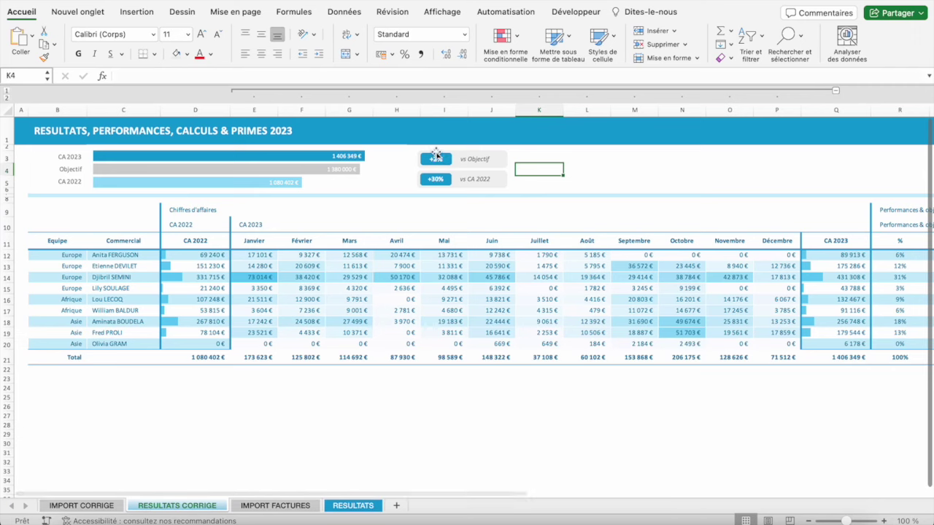
{"action": "left_click", "coordinate": [350, 506]}
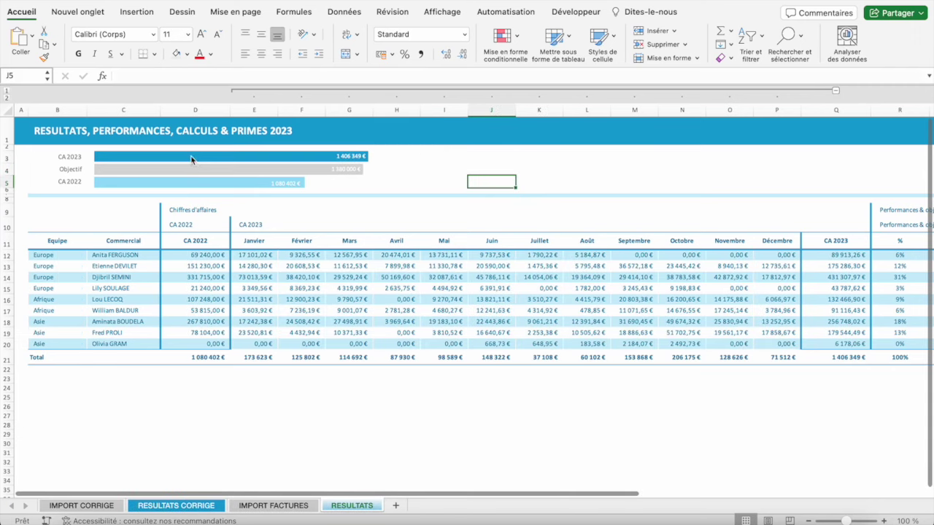
{"action": "left_click", "coordinate": [192, 153]}
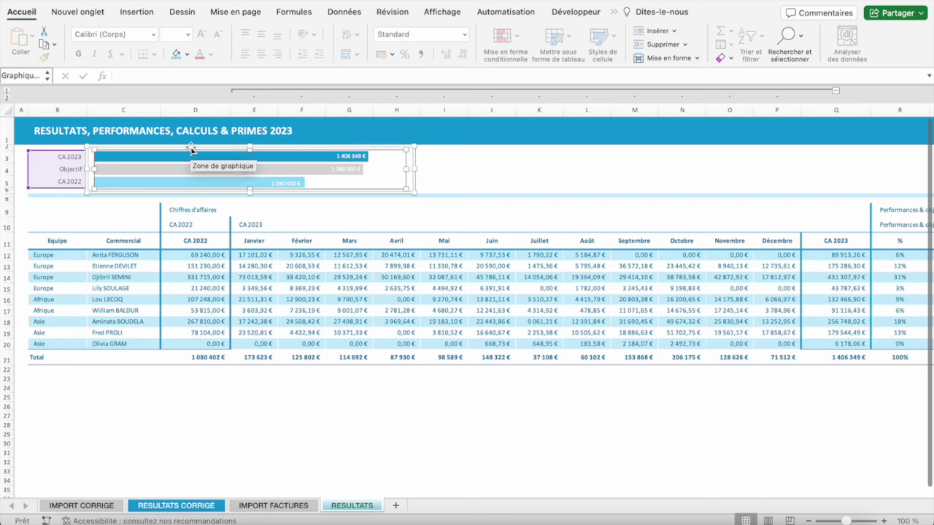
- Move the bar chart right to columns F–K and enter the heading 'Autre calculs' in D3
{"action": "left_click_drag", "start_coordinate": [192, 150], "coordinate": [367, 149]}
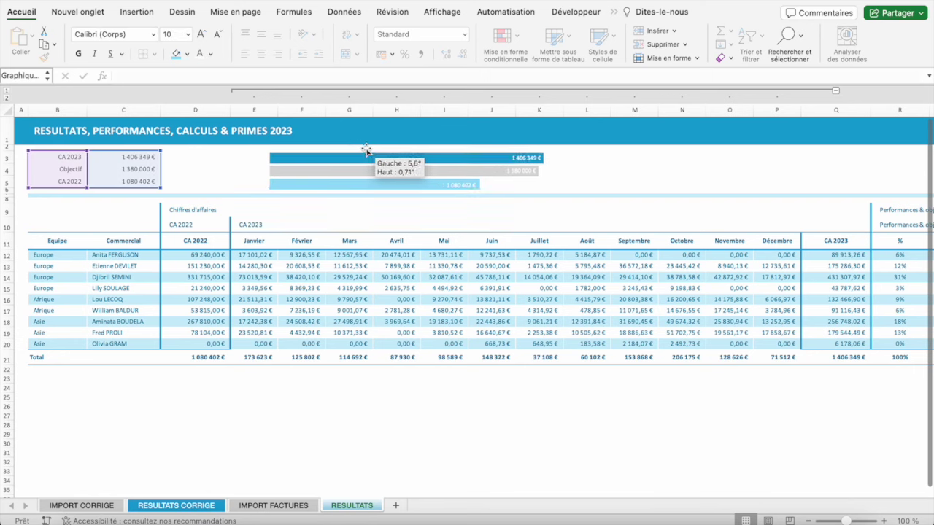
{"action": "left_click", "coordinate": [183, 155]}
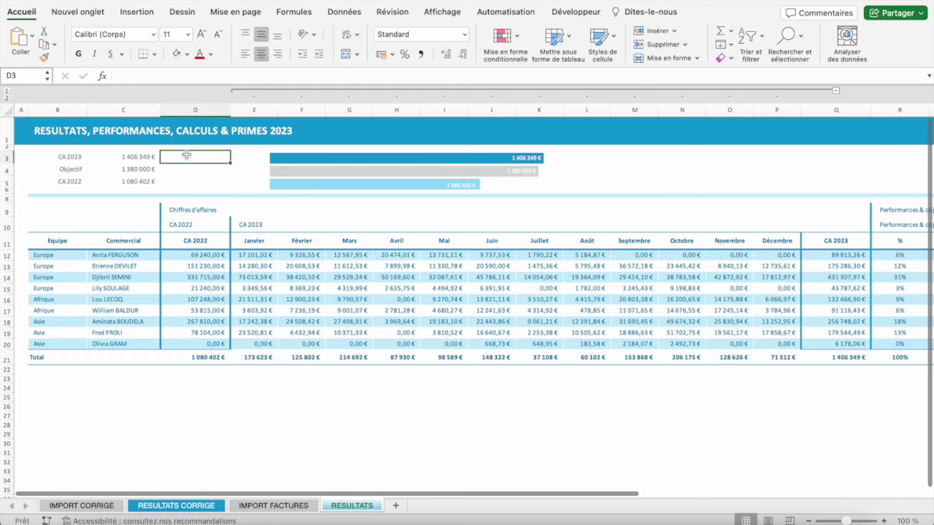
{"action": "type", "text": "Au"}
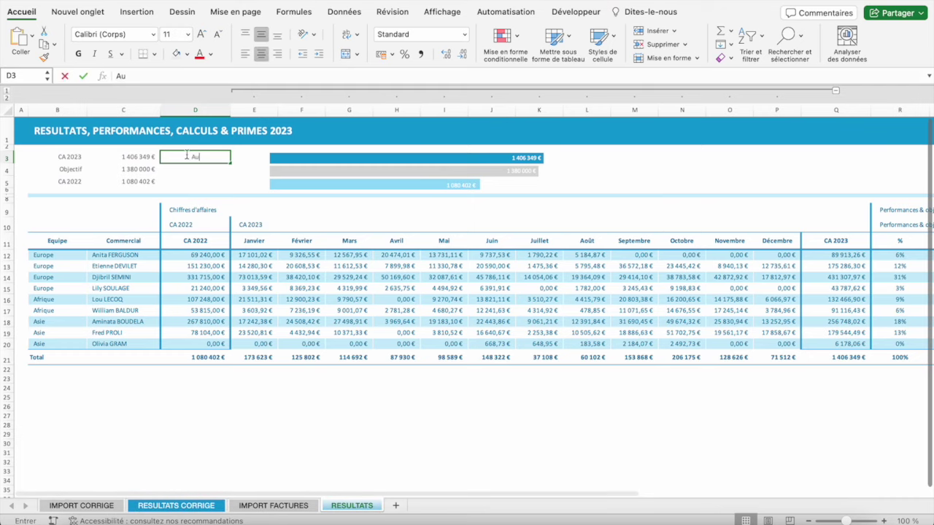
{"action": "type", "text": "tre calculs"}
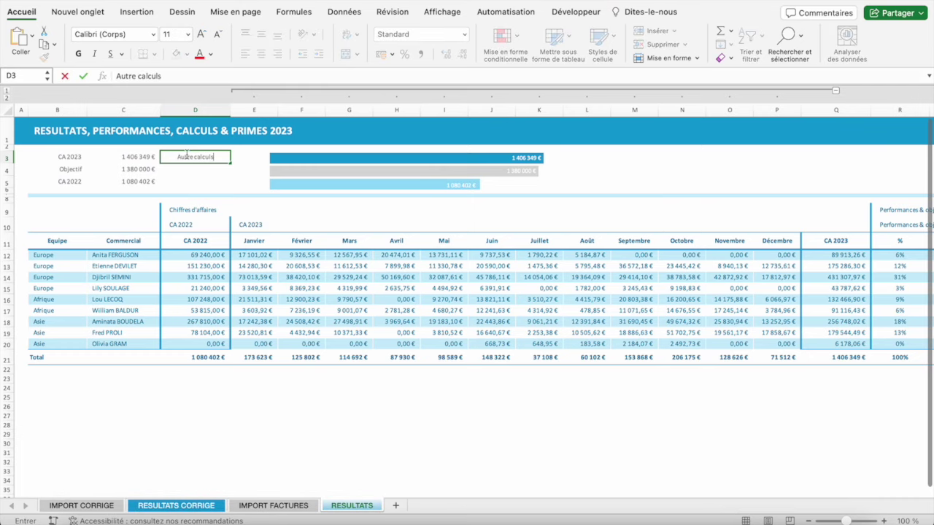
{"action": "key", "text": "Return"}
- Enter =(C3-C4)/C4 in D4 to show the variance versus Objectif
{"action": "type", "text": "=("}
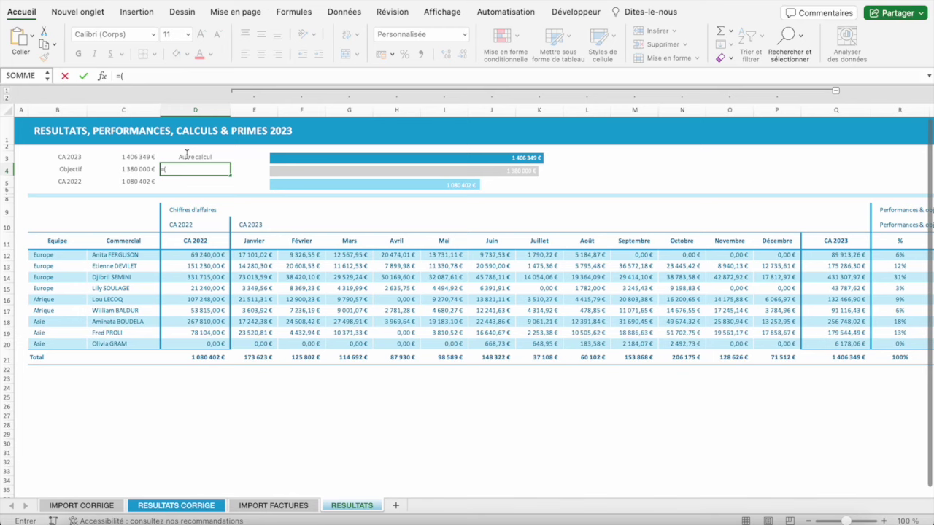
{"action": "left_click", "coordinate": [135, 155]}
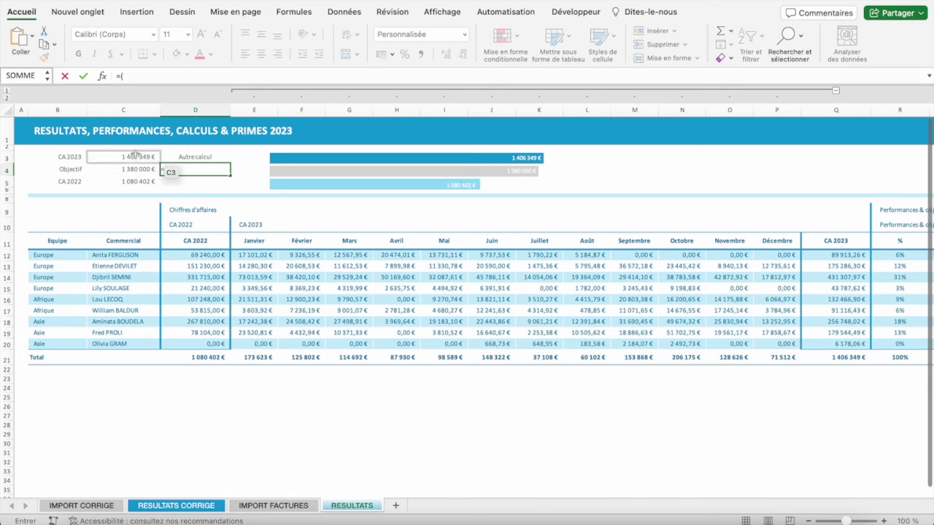
{"action": "left_click", "coordinate": [135, 154]}
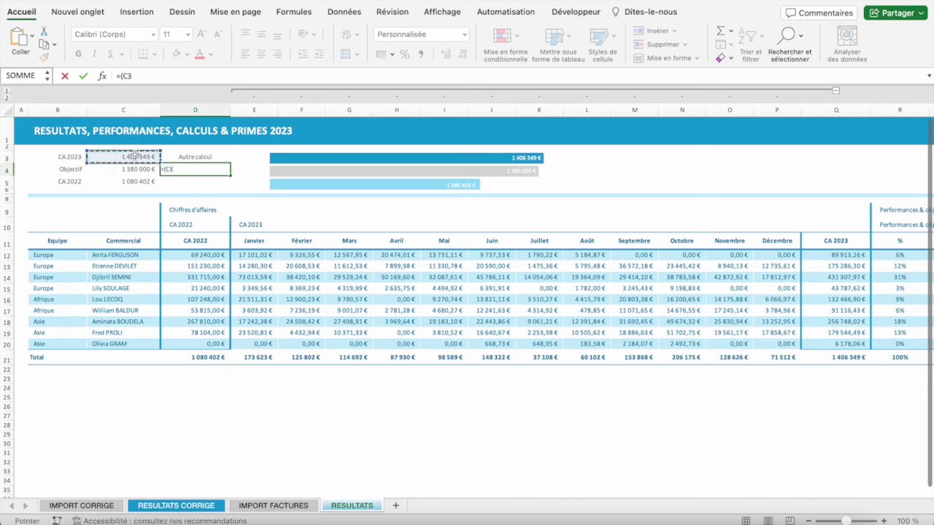
{"action": "type", "text": "-"}
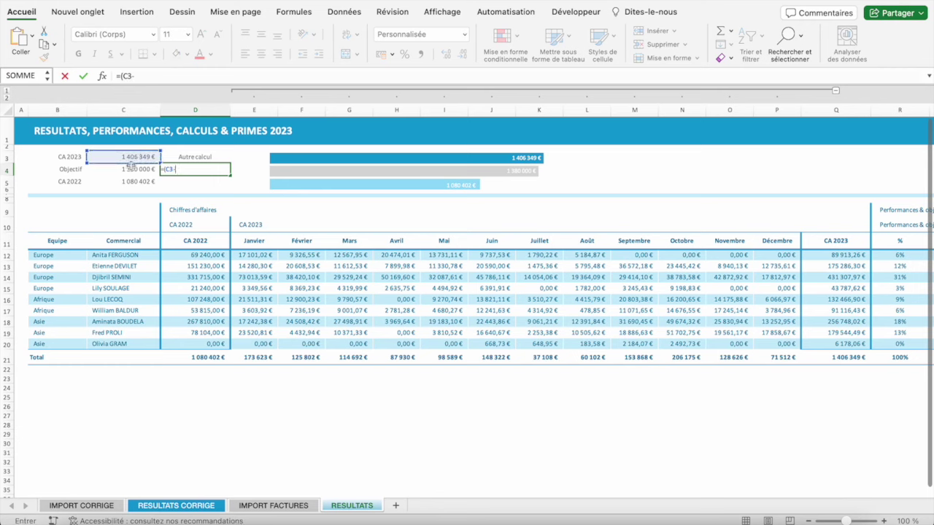
{"action": "left_click", "coordinate": [130, 167]}
{"action": "type", "text": ")/"}
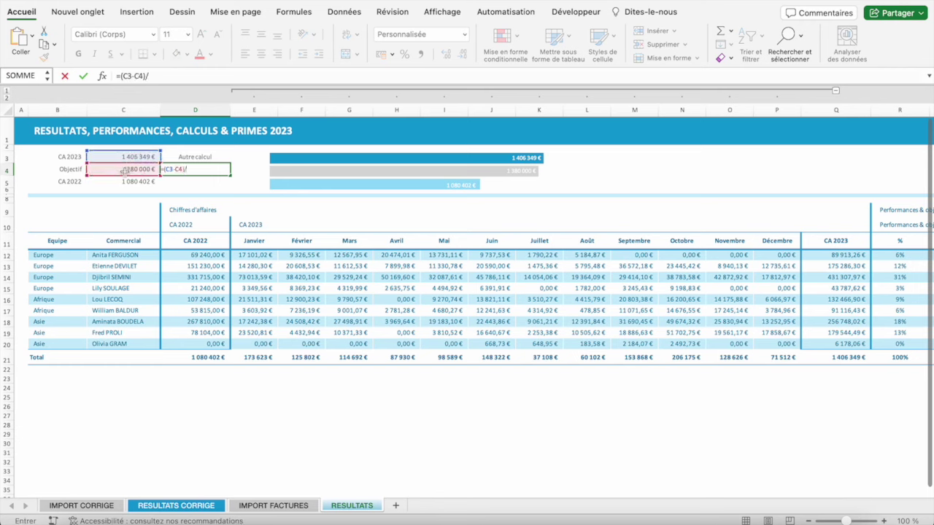
{"action": "left_click", "coordinate": [125, 171]}
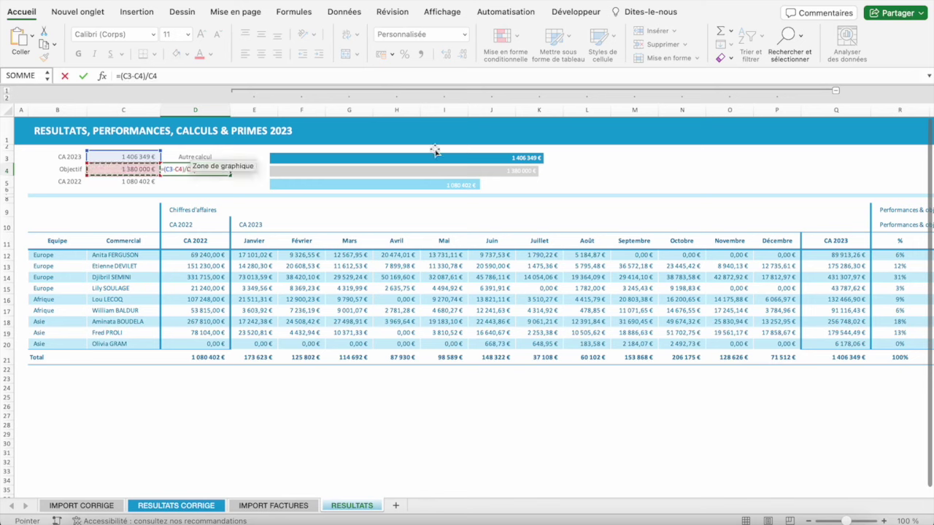
{"action": "key", "text": "ctrl+Return"}
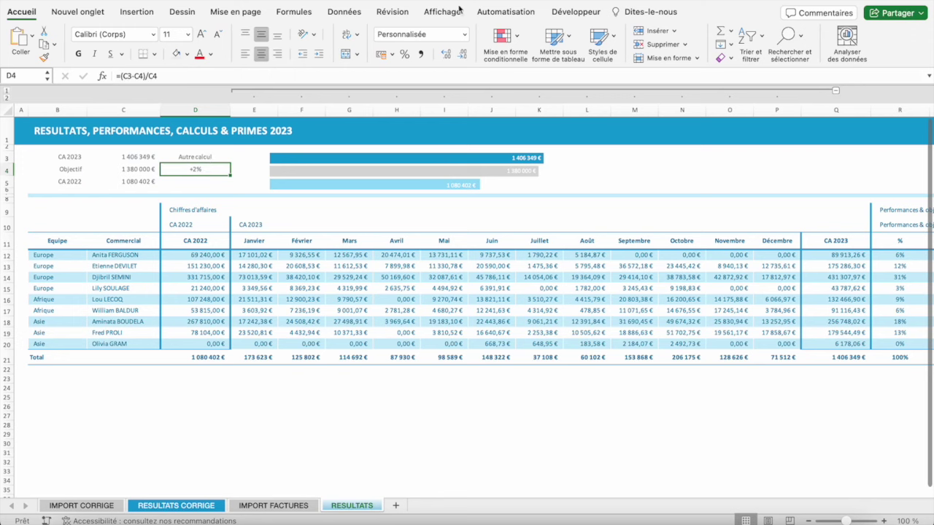
- Apply the custom signed percentage format +0%;-0% to D4
{"action": "left_click", "coordinate": [464, 34]}
{"action": "left_click", "coordinate": [438, 314]}
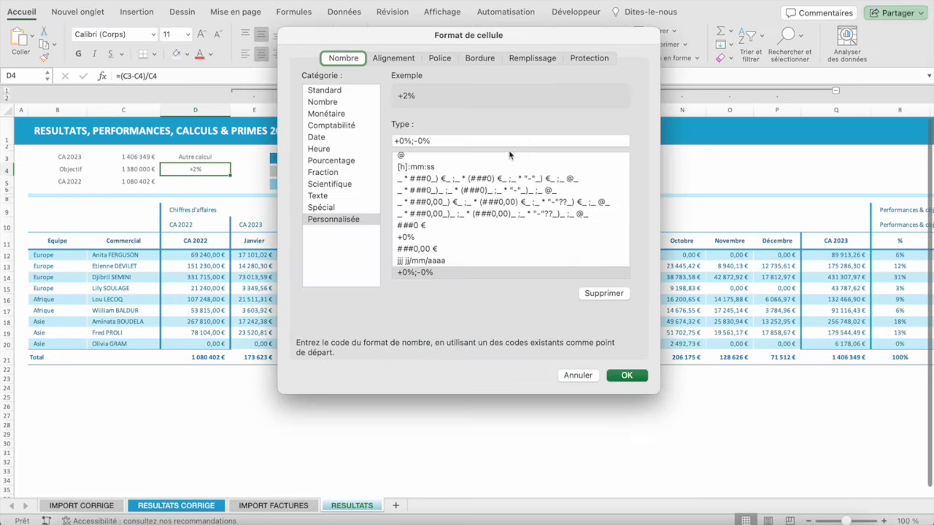
{"action": "left_click_drag", "start_coordinate": [397, 140], "coordinate": [415, 141]}
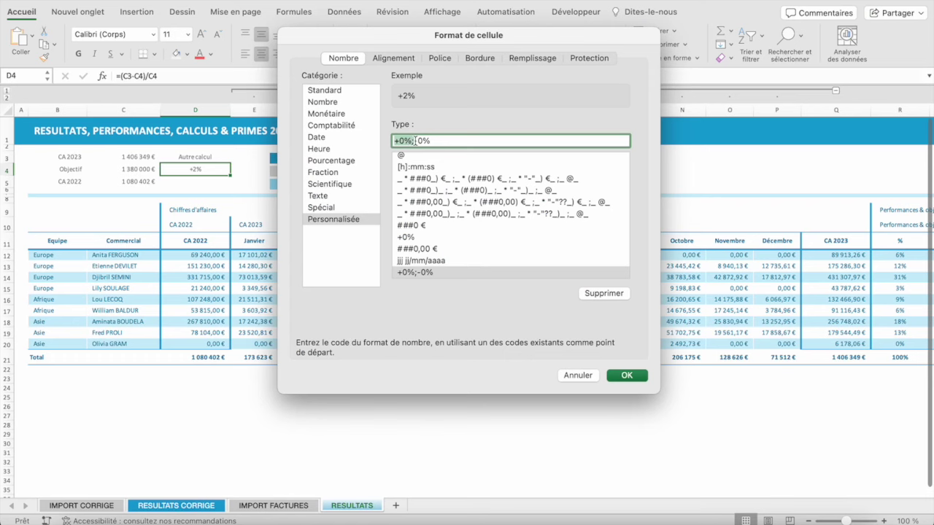
{"action": "left_click_drag", "start_coordinate": [438, 139], "coordinate": [360, 137]}
{"action": "left_click", "coordinate": [625, 376]}
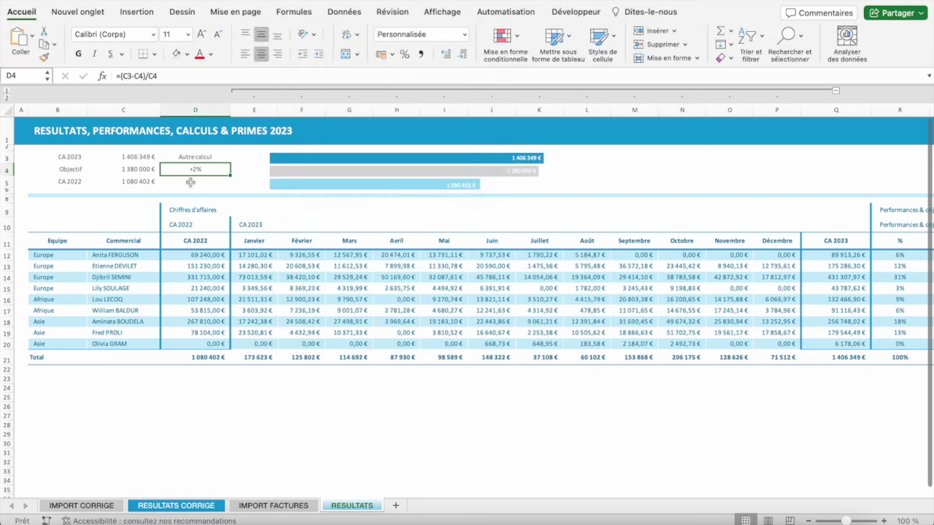
- Enter =(C3-C5)/C5 in D5, giving +30% versus CA 2022
{"action": "left_click", "coordinate": [190, 183]}
{"action": "type", "text": "=("}
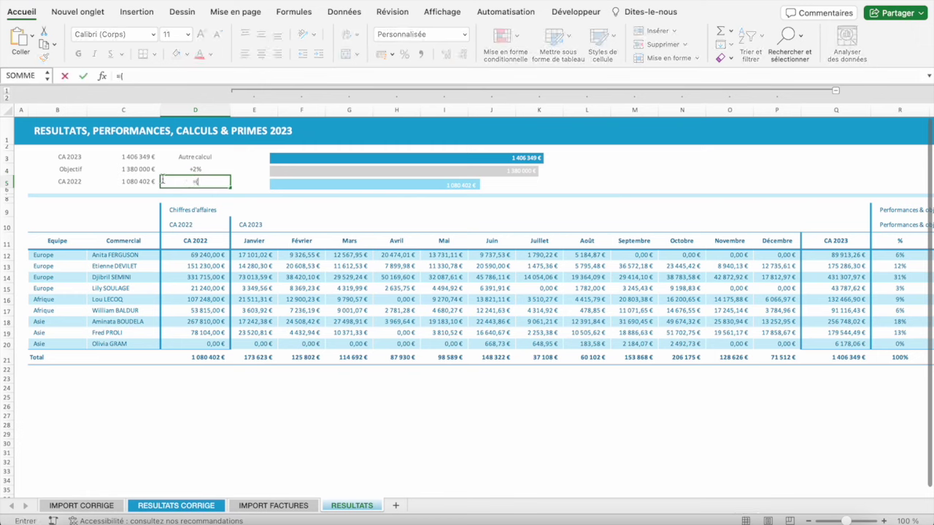
{"action": "left_click", "coordinate": [136, 157]}
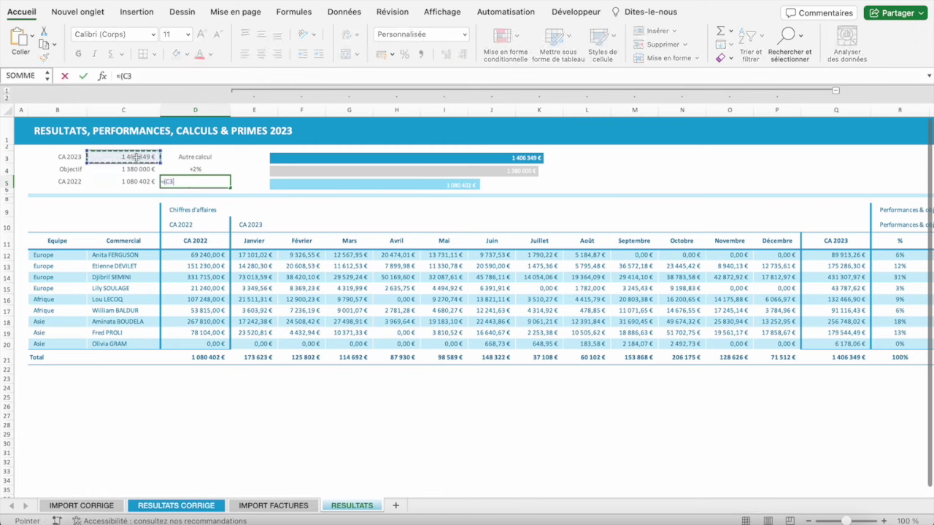
{"action": "type", "text": "-"}
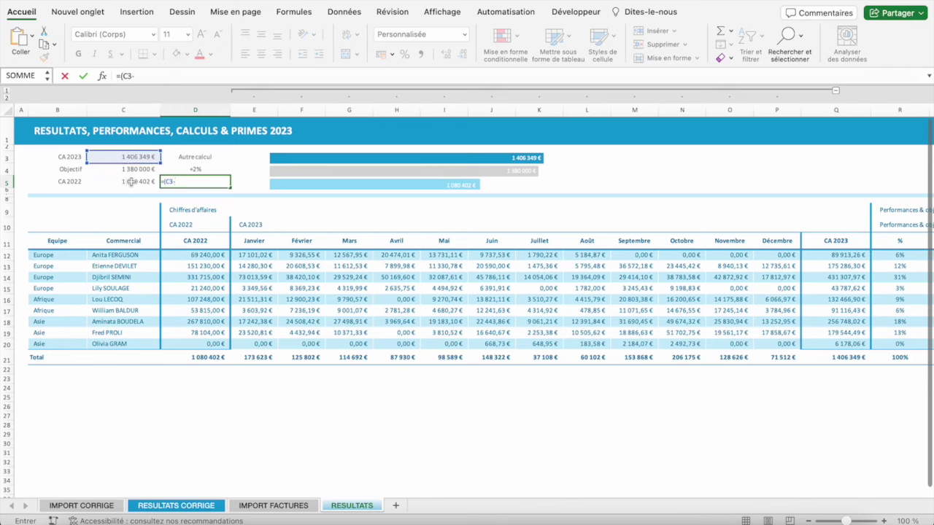
{"action": "left_click", "coordinate": [131, 182]}
{"action": "type", "text": ")/"}
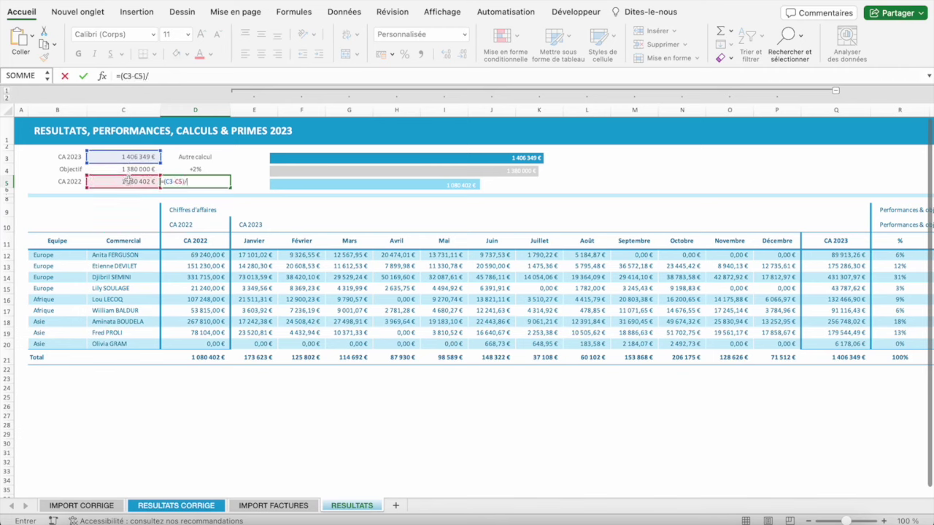
{"action": "left_click", "coordinate": [127, 180]}
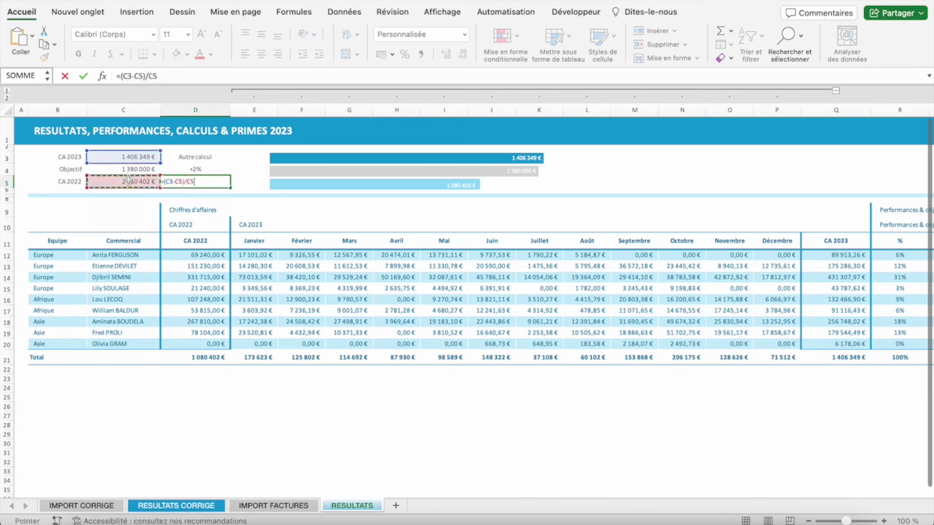
{"action": "key", "text": "ctrl+Return"}
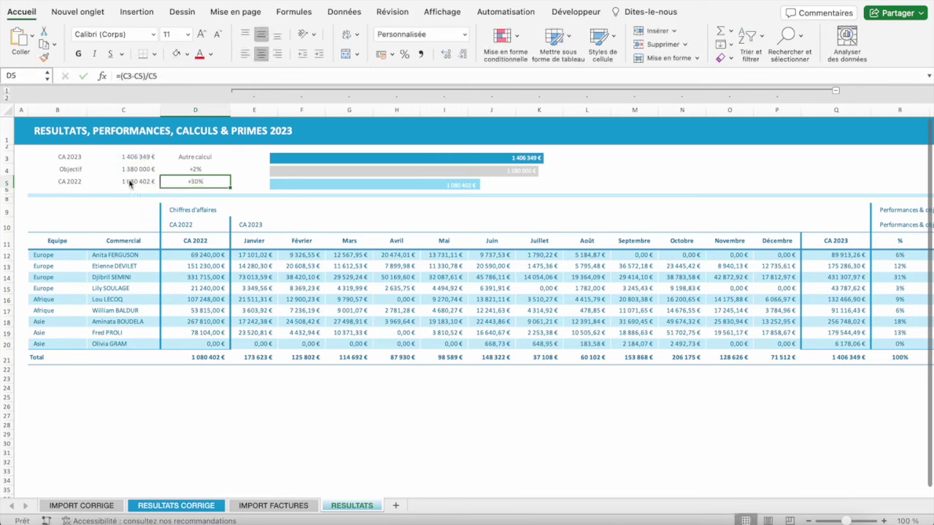
- Move the bar chart left over the CA figures, undoing a trial move back to the right
{"action": "left_click_drag", "start_coordinate": [277, 150], "coordinate": [103, 146]}
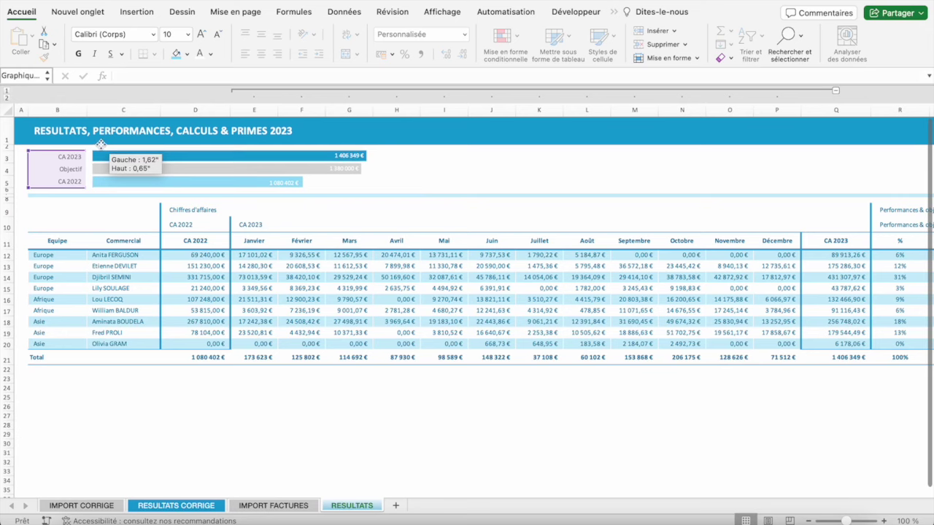
{"action": "left_click_drag", "start_coordinate": [103, 147], "coordinate": [100, 146]}
{"action": "left_click", "coordinate": [491, 156]}
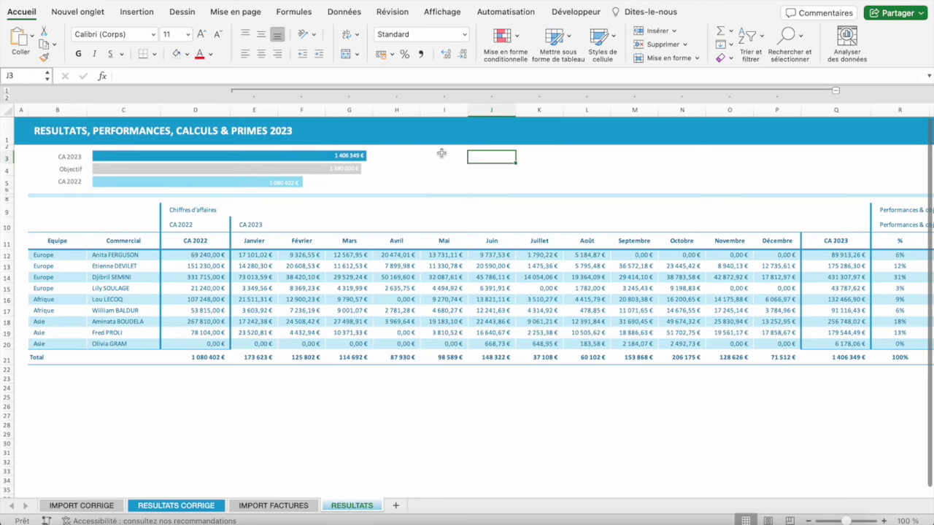
{"action": "left_click", "coordinate": [440, 154]}
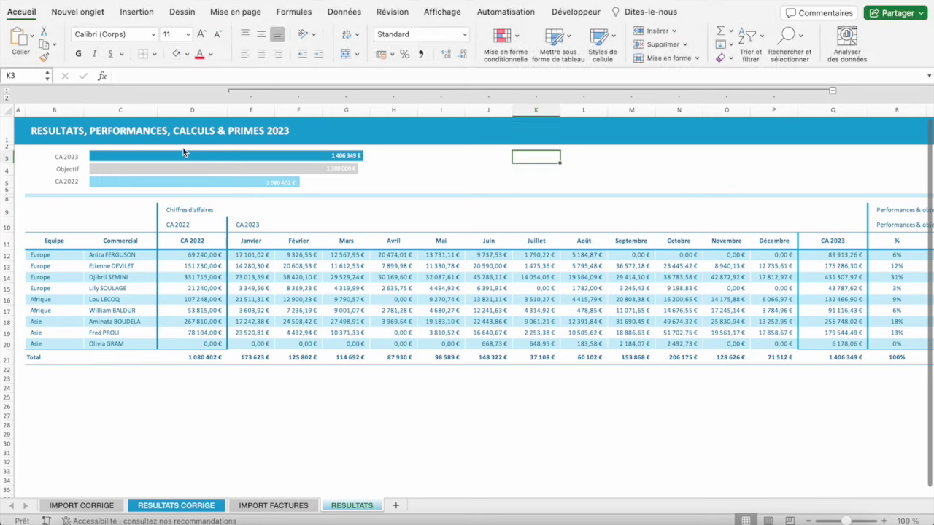
{"action": "left_click_drag", "start_coordinate": [183, 149], "coordinate": [321, 151]}
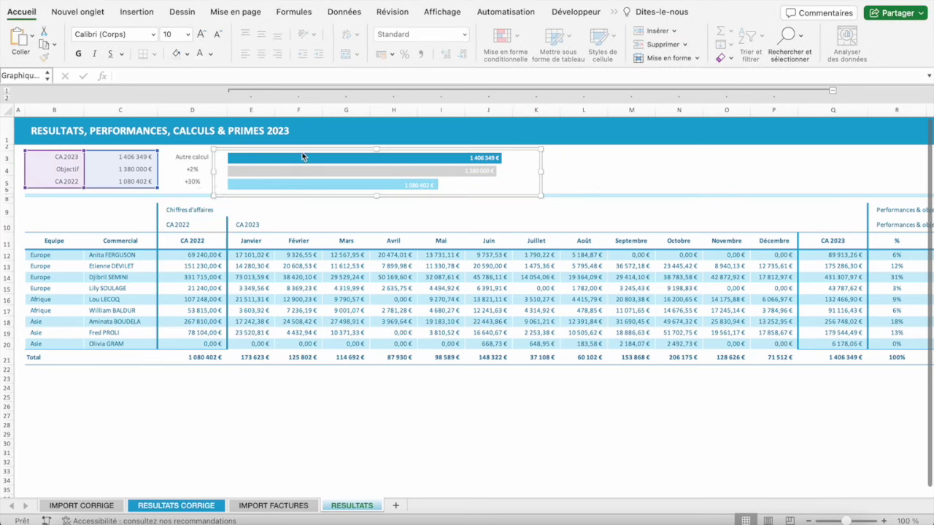
{"action": "key", "text": "super+z"}
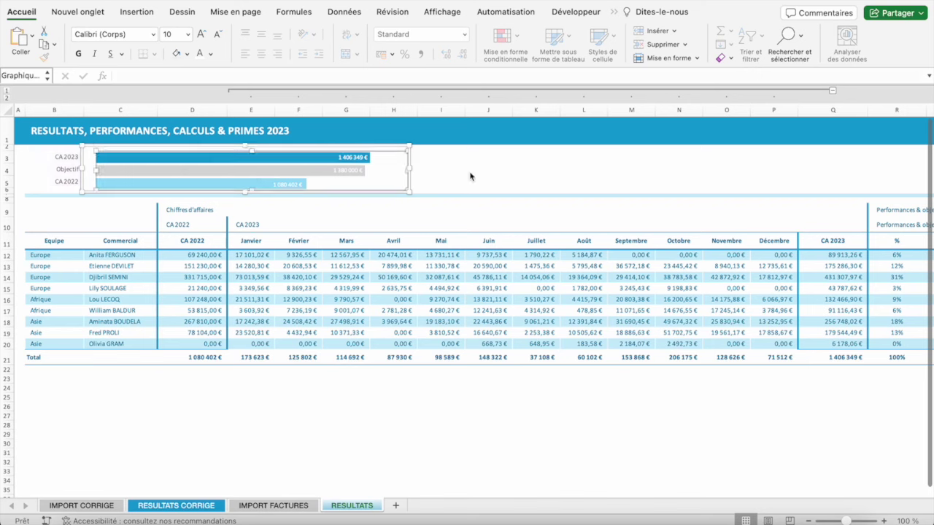
{"action": "left_click", "coordinate": [487, 171]}
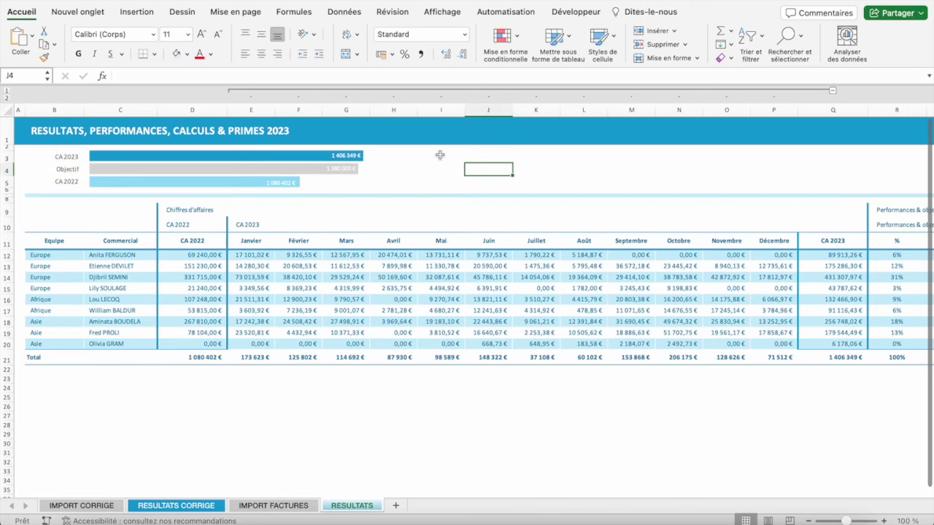
{"action": "left_click", "coordinate": [408, 153]}
{"action": "left_click", "coordinate": [437, 153]}
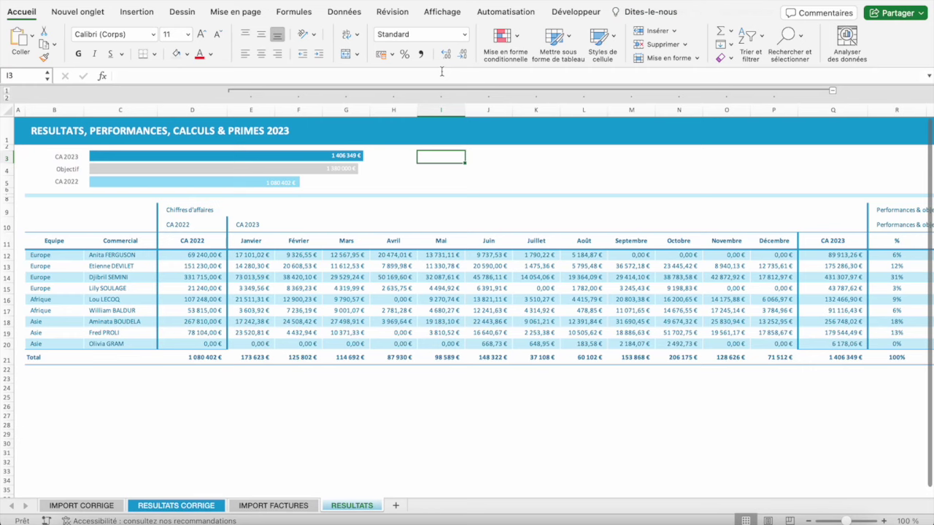
- Draw a rectangle shape spanning cells I3–J3 to the right of the chart
{"action": "left_click", "coordinate": [137, 12]}
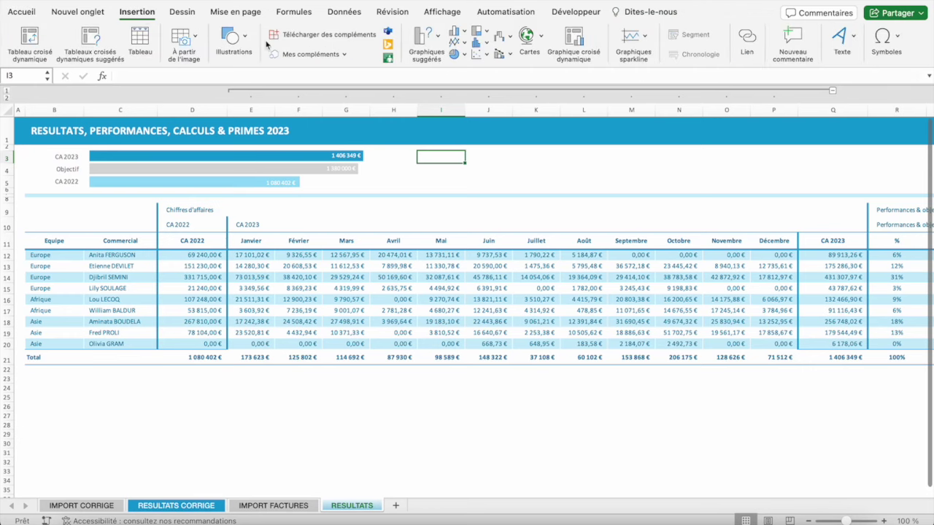
{"action": "left_click", "coordinate": [231, 38]}
{"action": "left_click", "coordinate": [191, 75]}
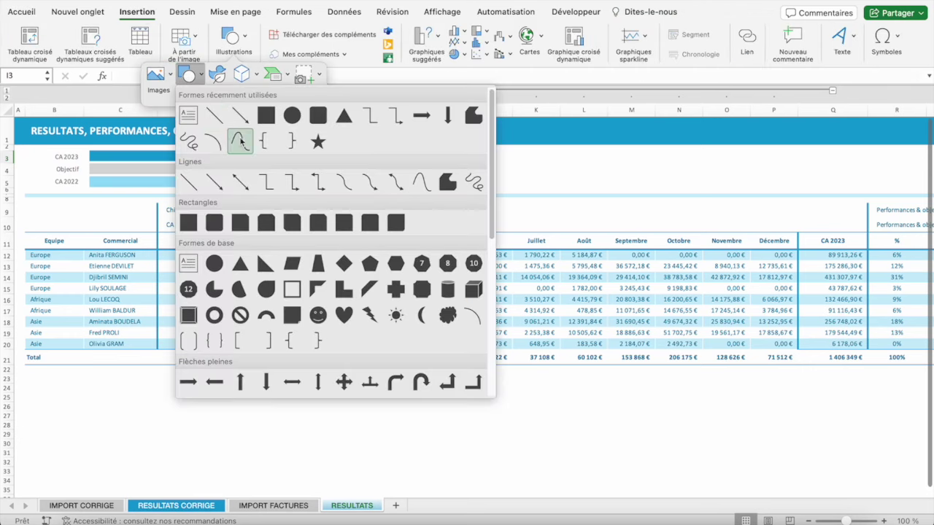
{"action": "left_click", "coordinate": [319, 115]}
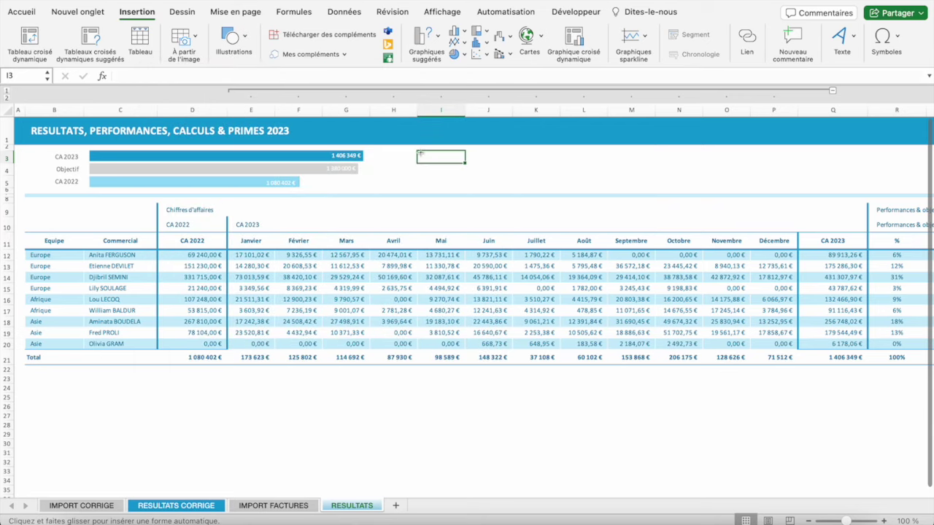
{"action": "left_click_drag", "start_coordinate": [417, 151], "coordinate": [511, 168]}
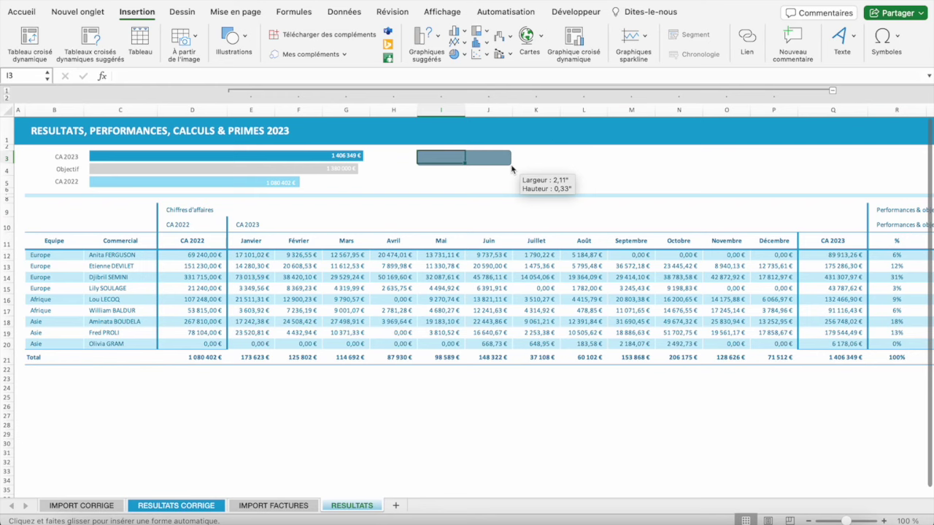
{"action": "left_click_drag", "start_coordinate": [511, 168], "coordinate": [511, 166]}
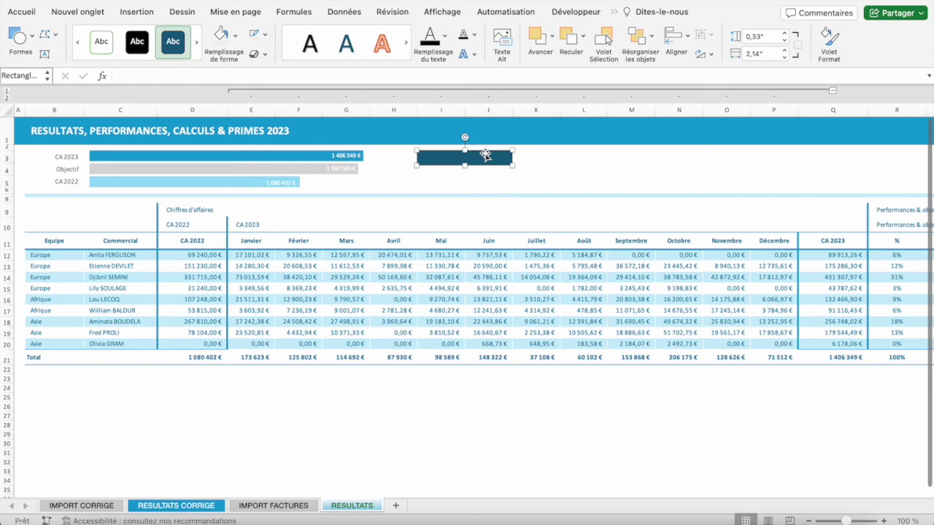
- Give the rectangle no outline and a light grey fill
{"action": "left_click", "coordinate": [267, 36]}
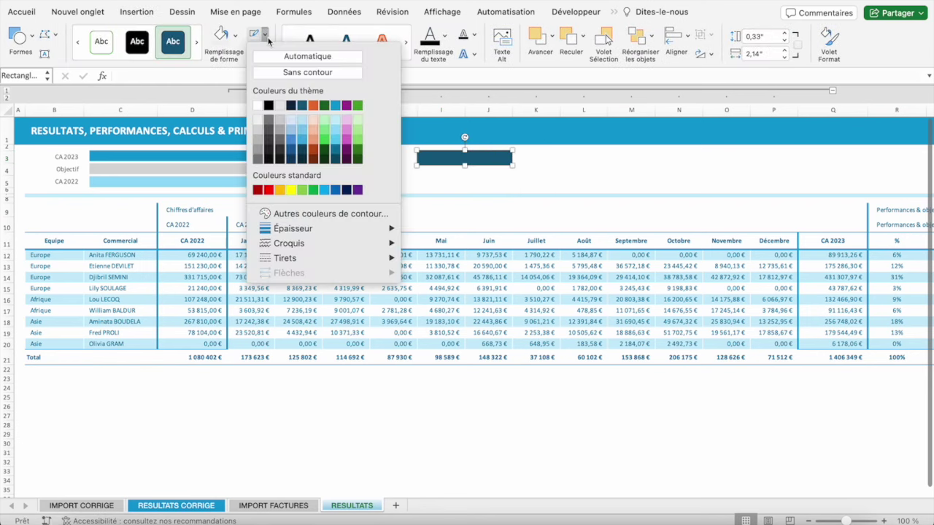
{"action": "left_click", "coordinate": [294, 74]}
{"action": "left_click", "coordinate": [237, 35]}
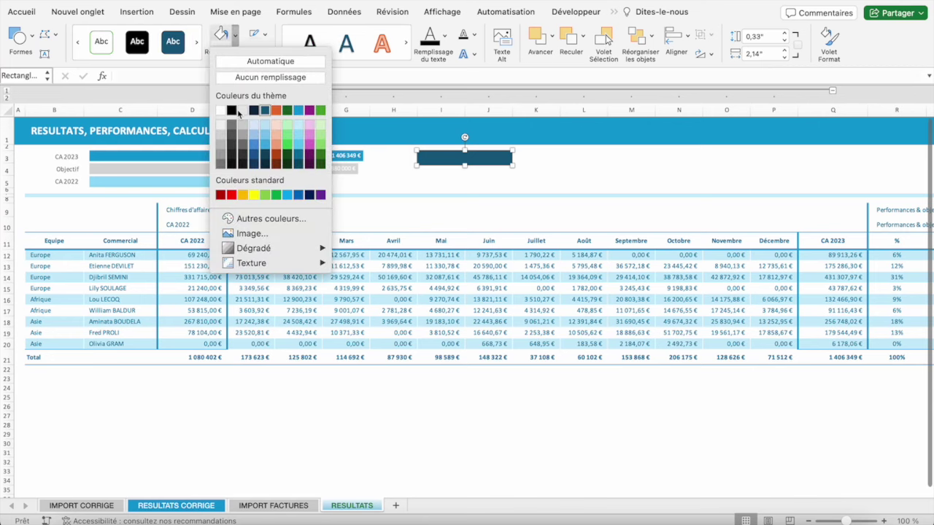
{"action": "left_click", "coordinate": [221, 126]}
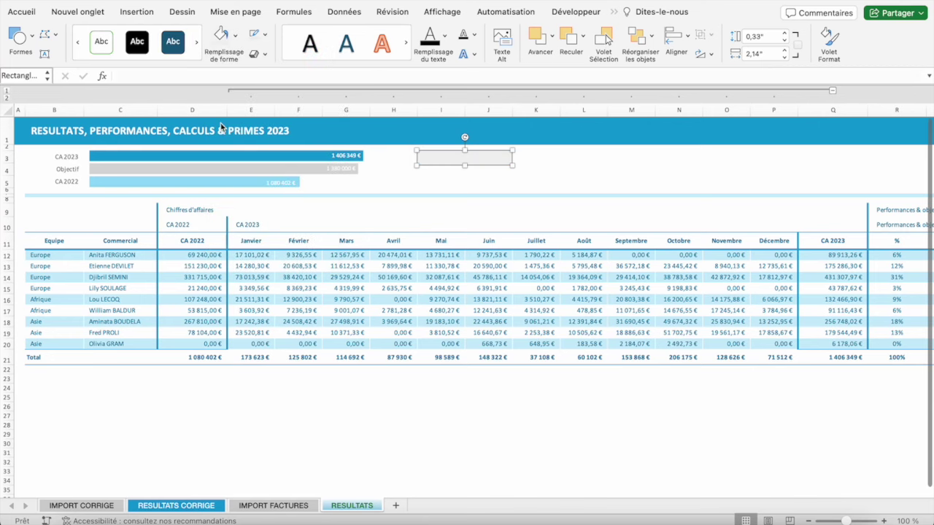
{"action": "left_click", "coordinate": [539, 159]}
{"action": "left_click", "coordinate": [576, 167]}
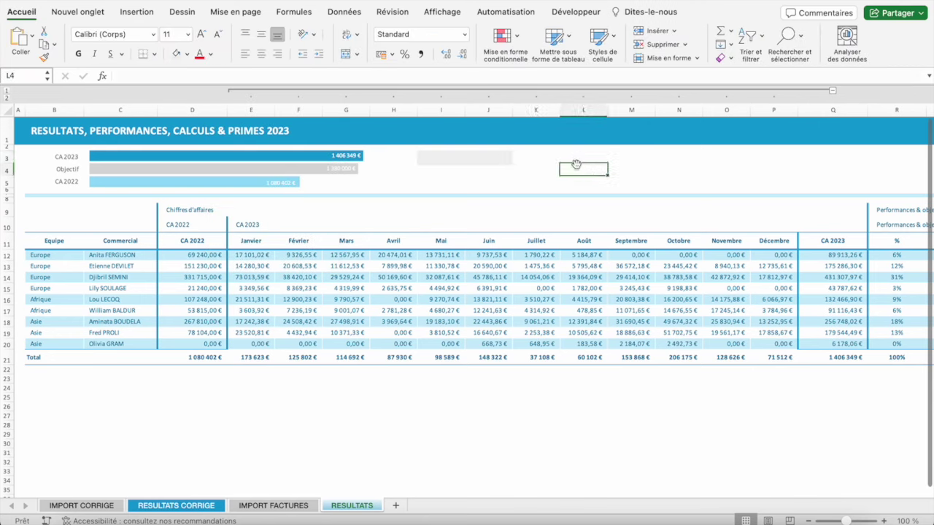
{"action": "left_click", "coordinate": [450, 157]}
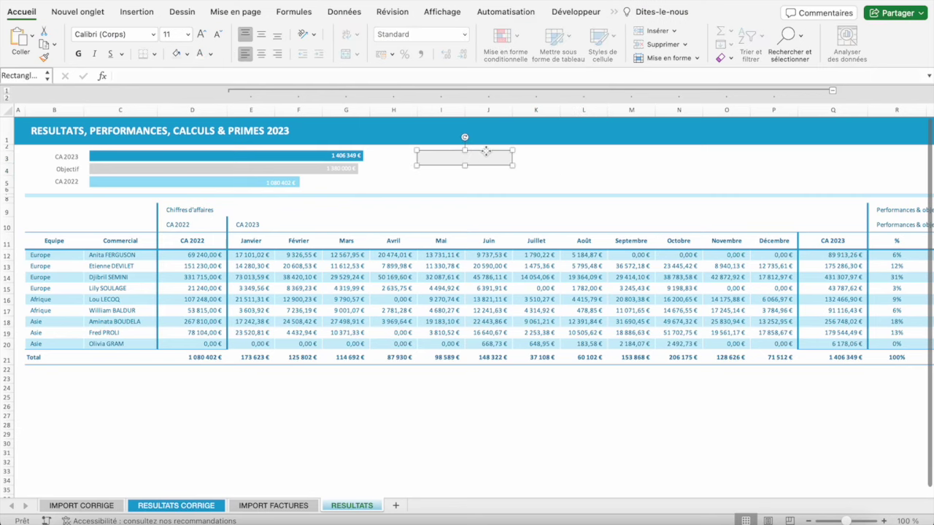
{"action": "left_click", "coordinate": [562, 157]}
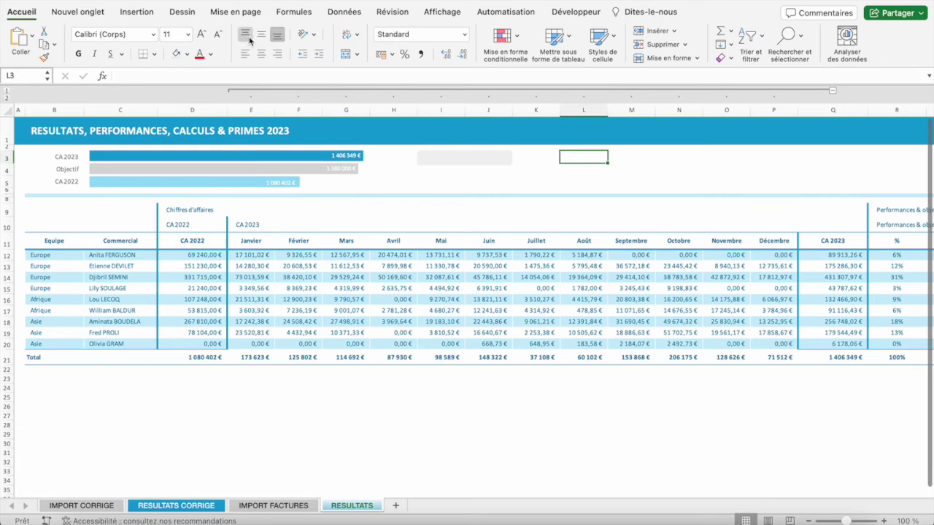
- Check the RESULTATS CORRIGE reference, then draw a small rectangle at the grey strip's left end
{"action": "left_click", "coordinate": [177, 506]}
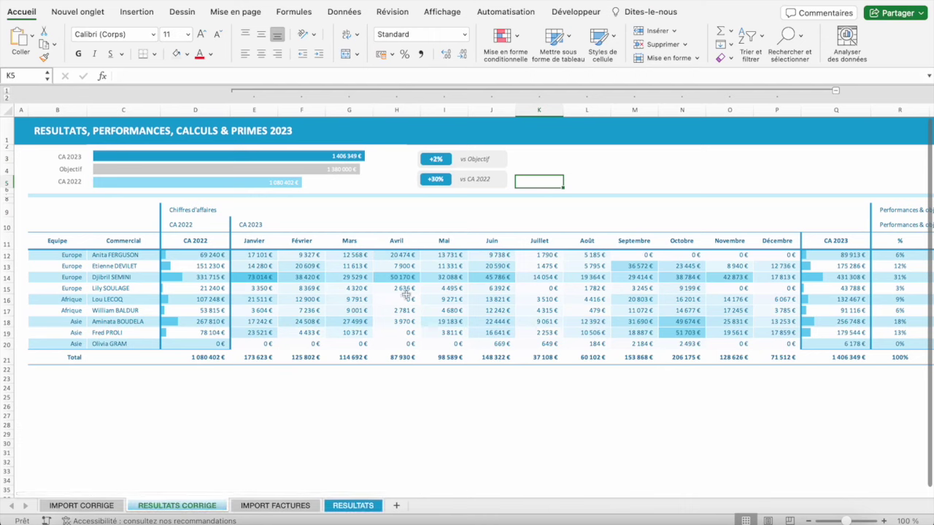
{"action": "left_click", "coordinate": [349, 509]}
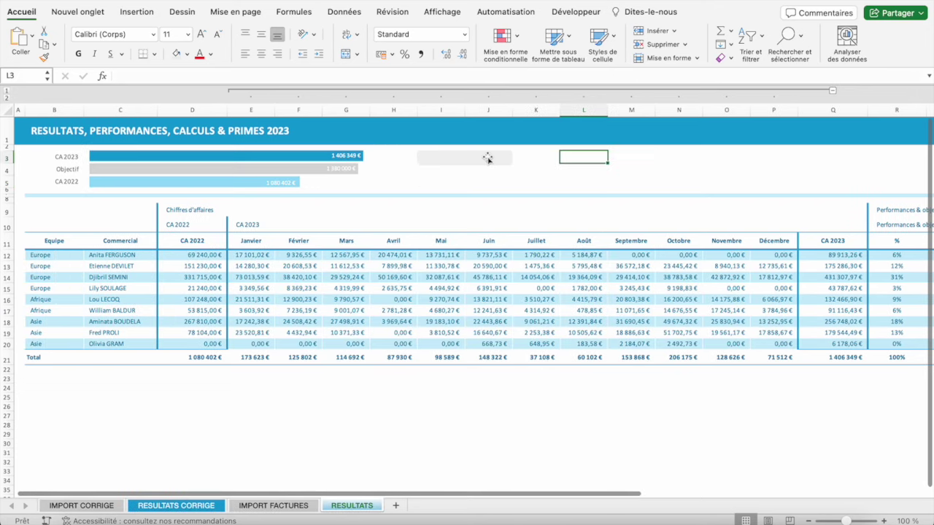
{"action": "left_click", "coordinate": [135, 12]}
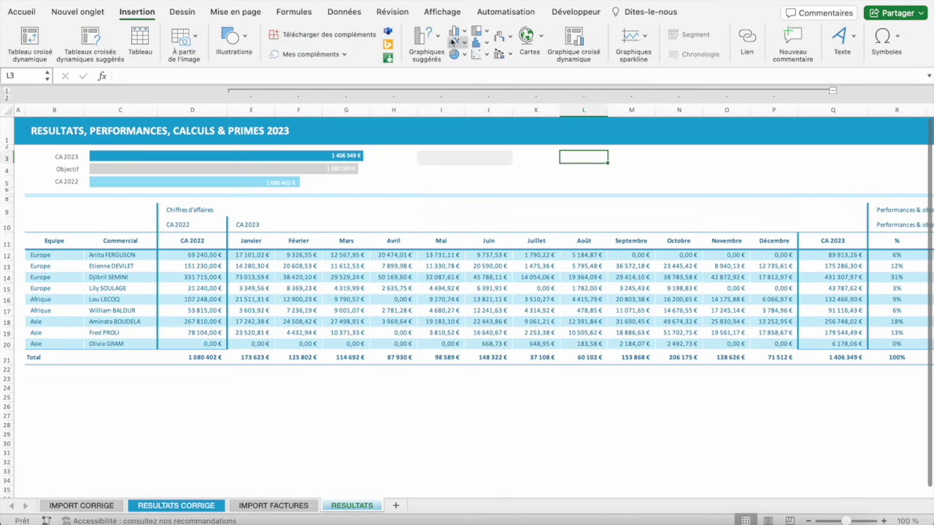
{"action": "left_click", "coordinate": [232, 40]}
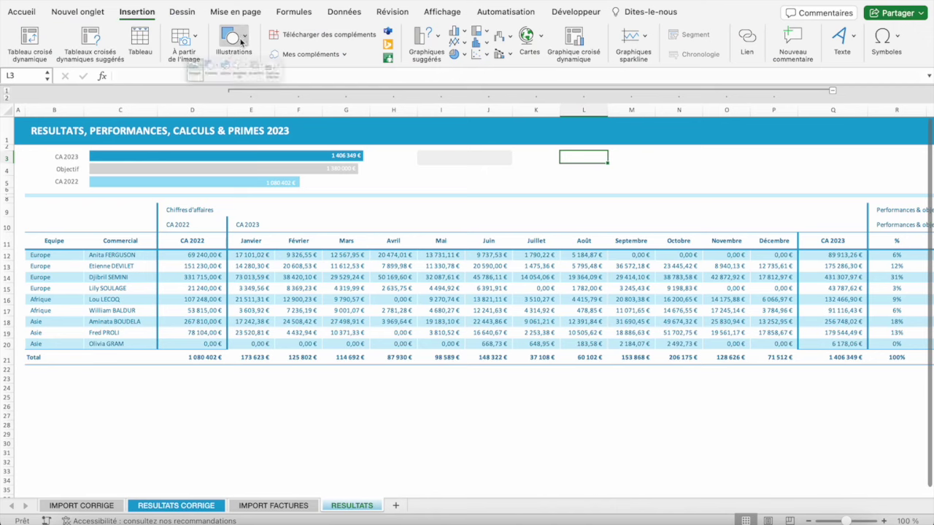
{"action": "left_click", "coordinate": [194, 77]}
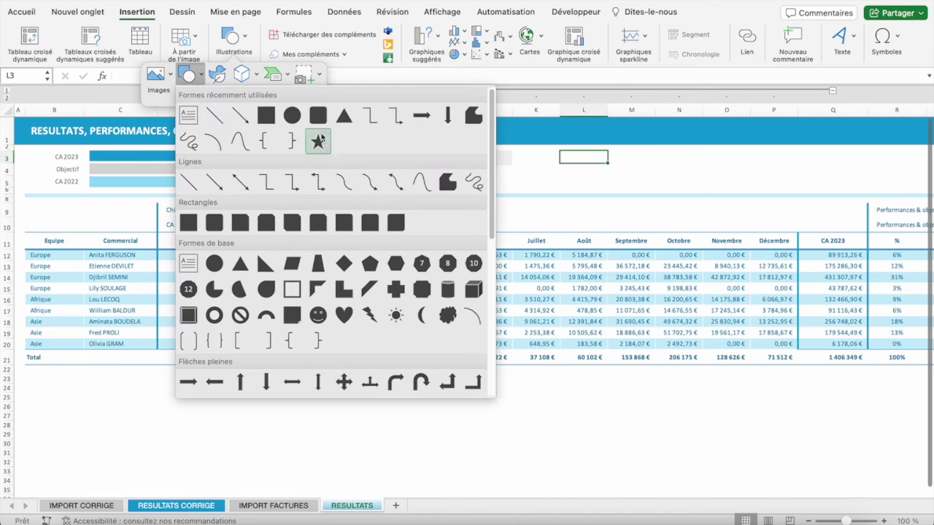
{"action": "left_click", "coordinate": [321, 122]}
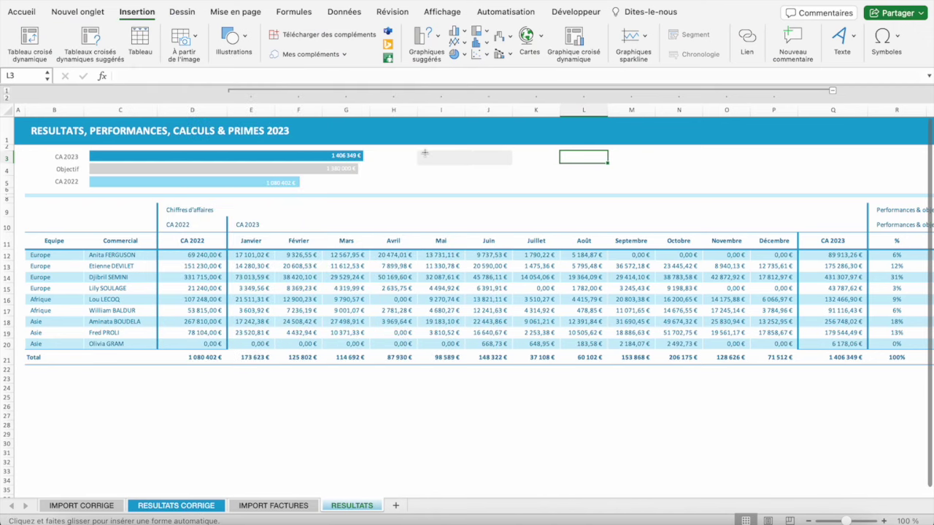
{"action": "left_click_drag", "start_coordinate": [424, 152], "coordinate": [450, 162]}
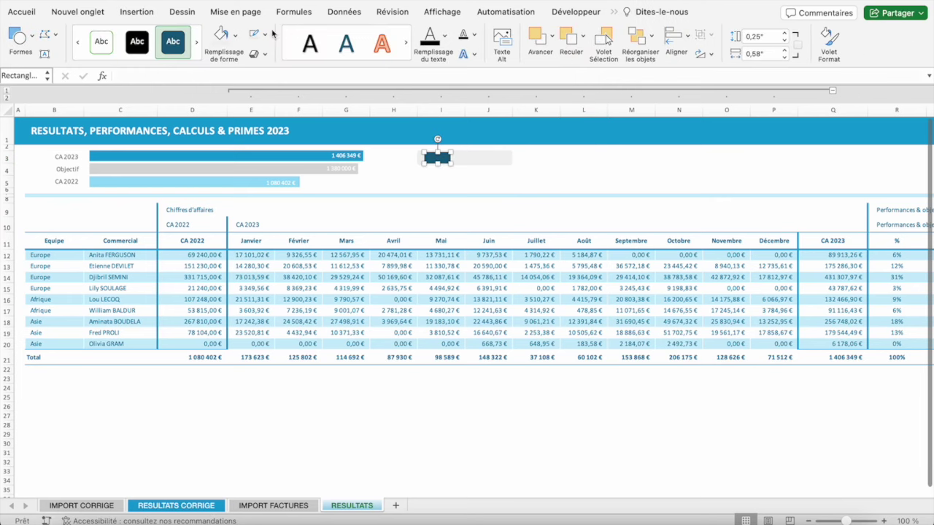
- Fill the small rectangle light blue and remove its outline
{"action": "left_click", "coordinate": [235, 35]}
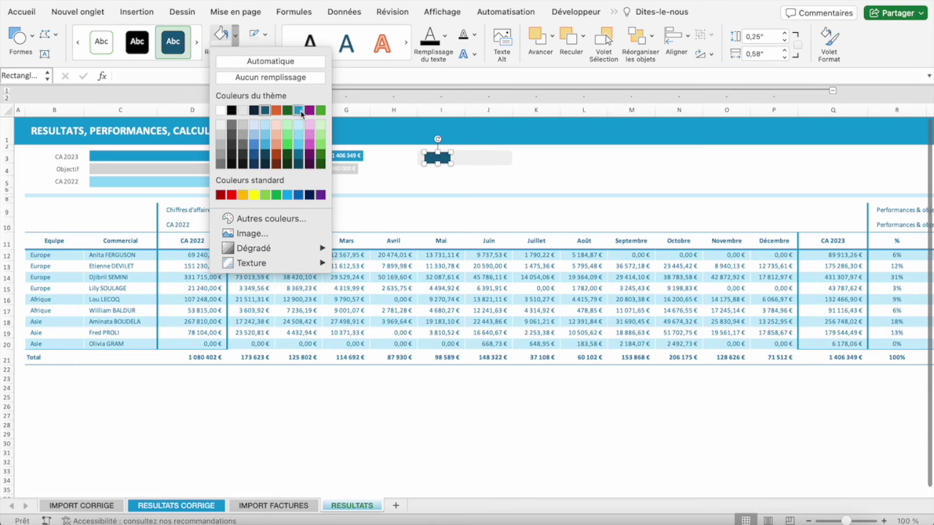
{"action": "left_click", "coordinate": [301, 112]}
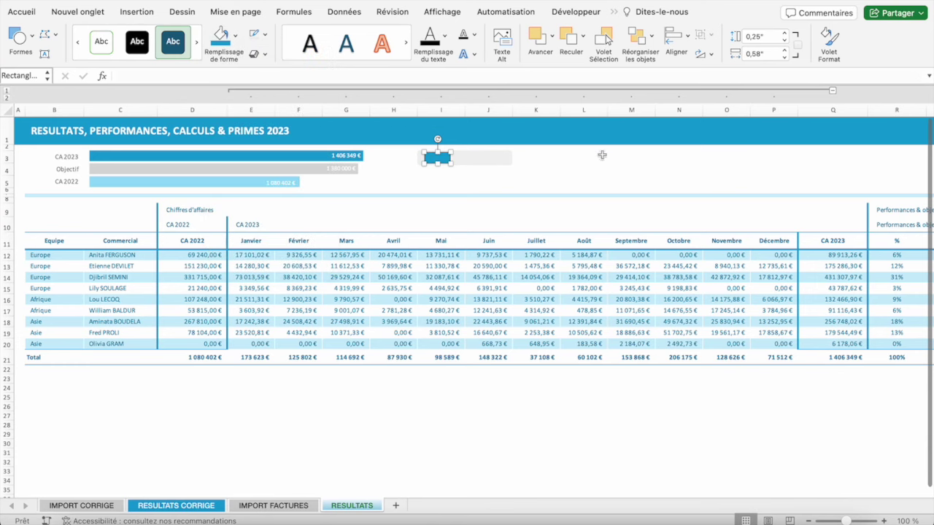
{"action": "left_click", "coordinate": [265, 34]}
{"action": "left_click", "coordinate": [307, 71]}
{"action": "left_click", "coordinate": [578, 158]}
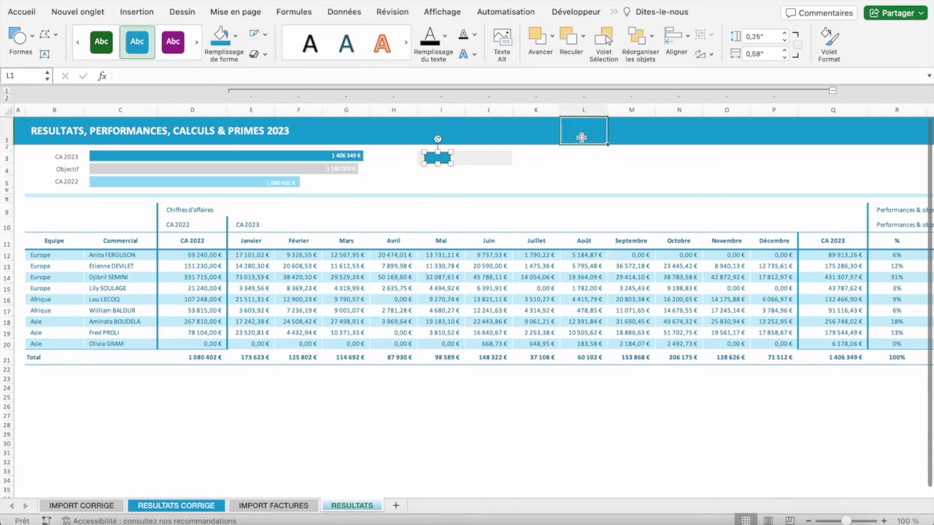
{"action": "left_click", "coordinate": [437, 158]}
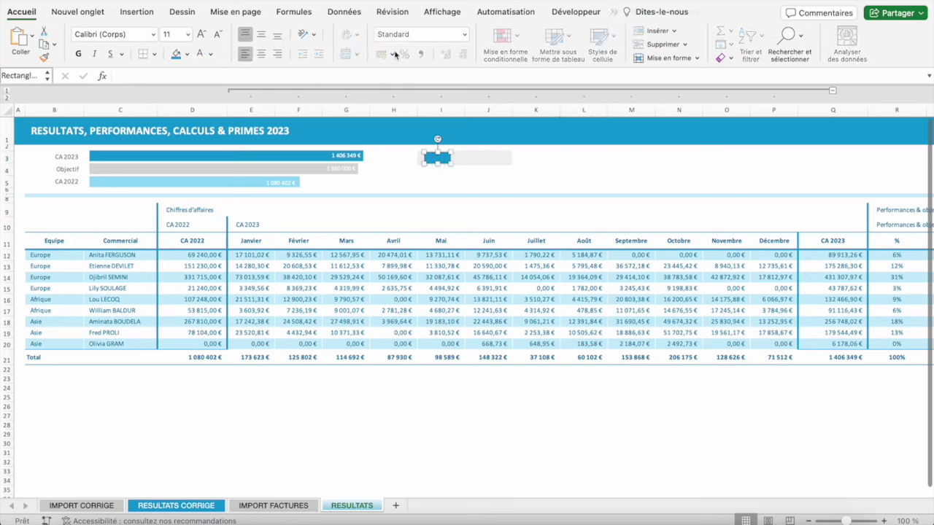
- Link the blue badge to =$D$4 and make its +2% text bold, white and centred
{"action": "left_click", "coordinate": [240, 77]}
{"action": "type", "text": "="}
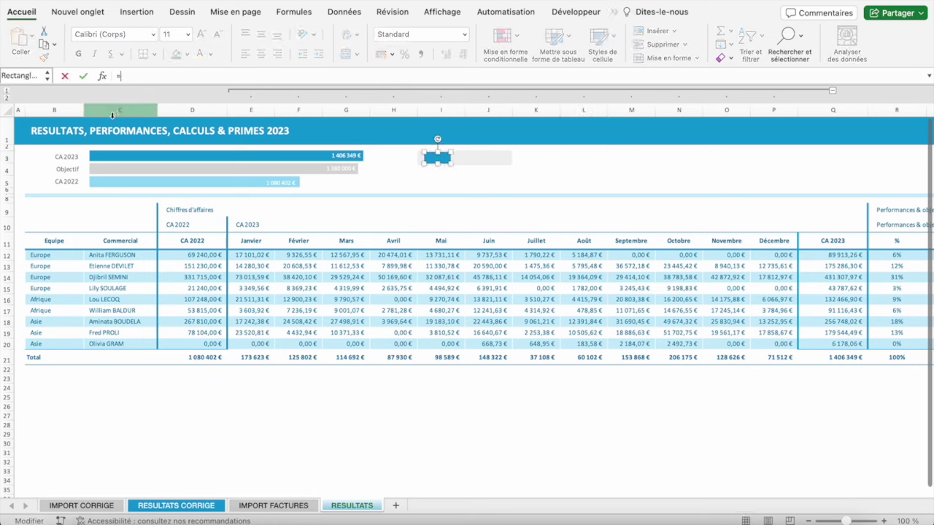
{"action": "left_click", "coordinate": [71, 167]}
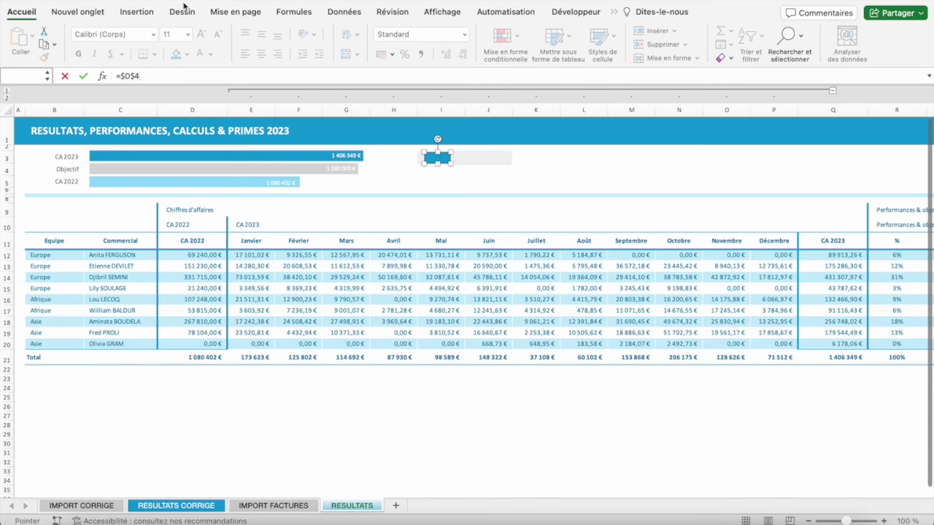
{"action": "key", "text": "Return"}
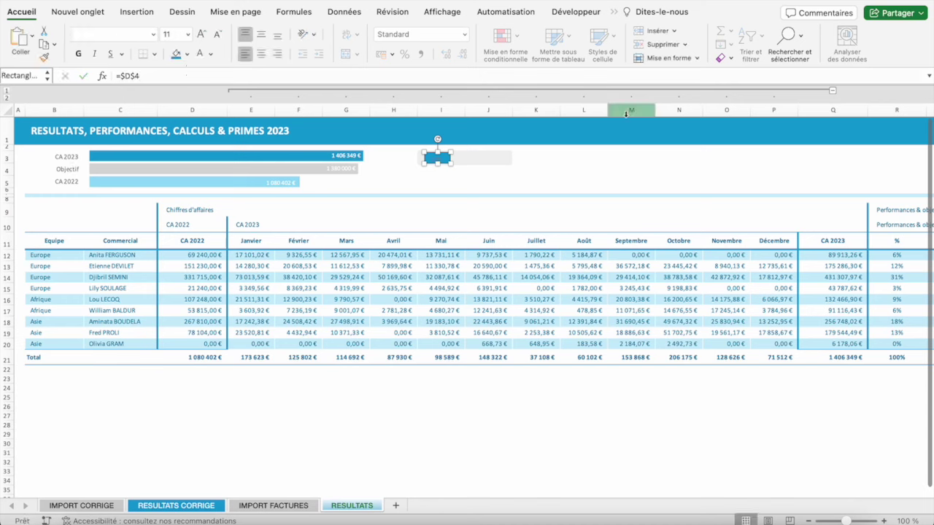
{"action": "left_click", "coordinate": [263, 36]}
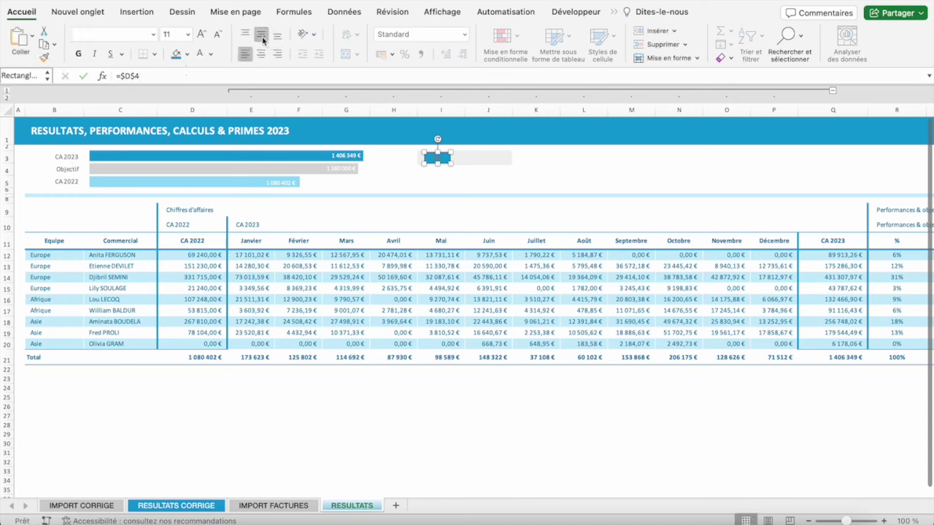
{"action": "left_click", "coordinate": [199, 56]}
{"action": "left_click", "coordinate": [79, 55]}
{"action": "left_click", "coordinate": [261, 54]}
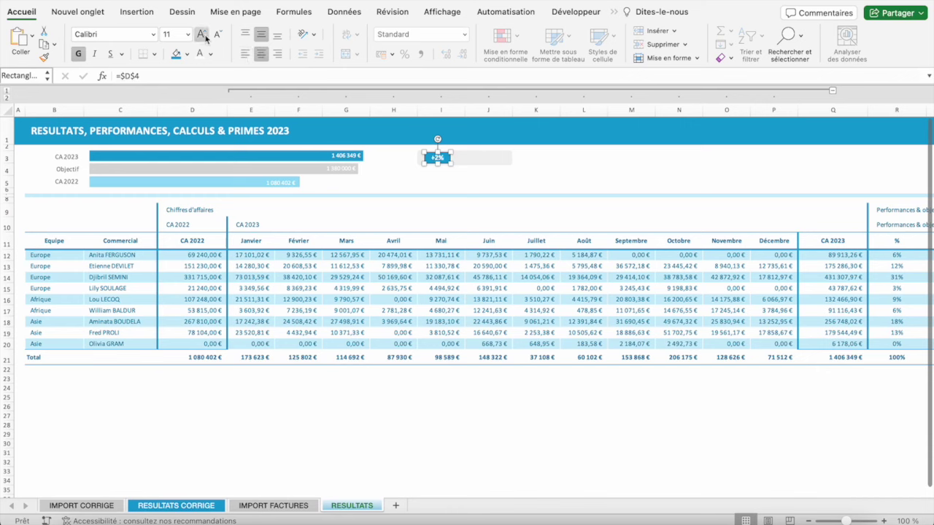
{"action": "left_click", "coordinate": [584, 181]}
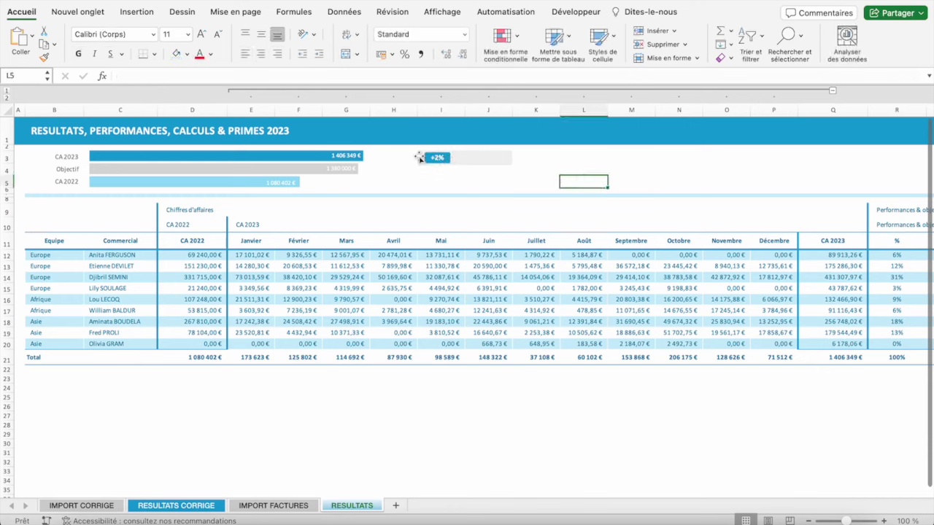
- Draw a small rectangle in the grey strip right beside the +2% badge
{"action": "left_click", "coordinate": [465, 159]}
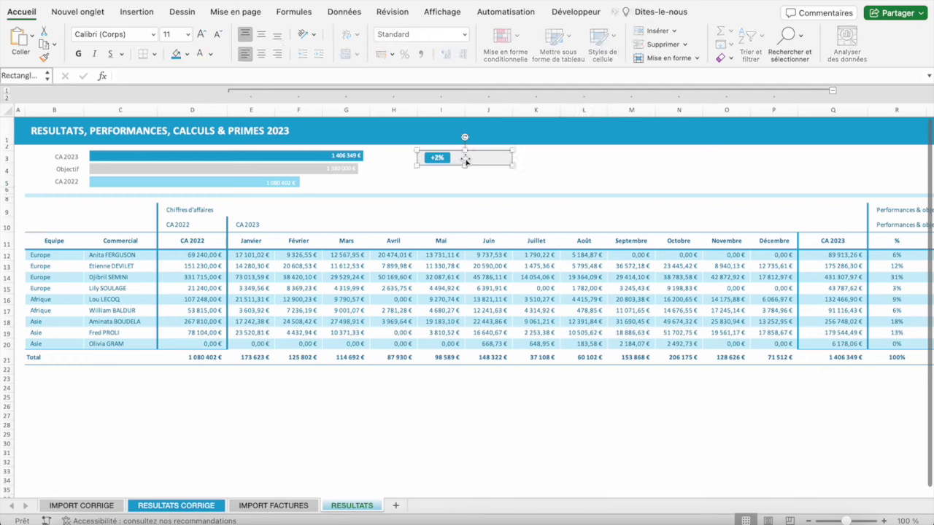
{"action": "left_click", "coordinate": [144, 14]}
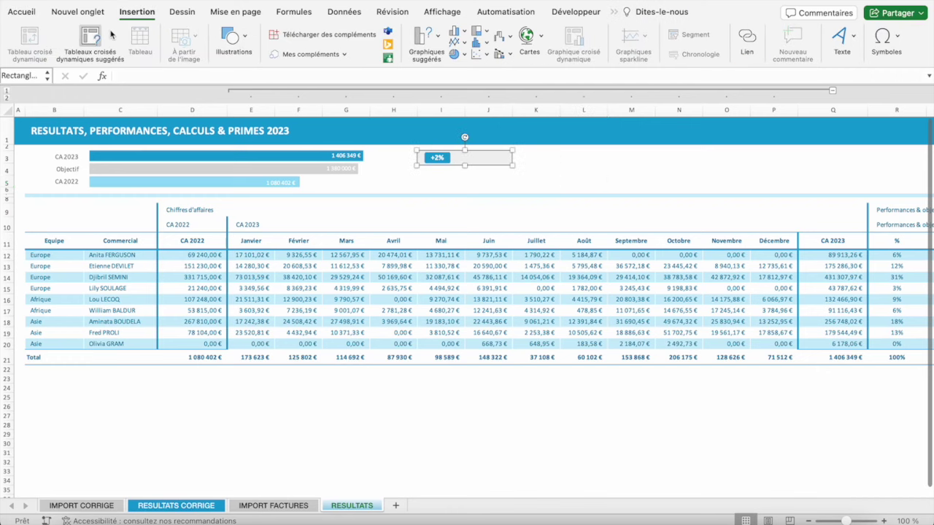
{"action": "left_click", "coordinate": [241, 40]}
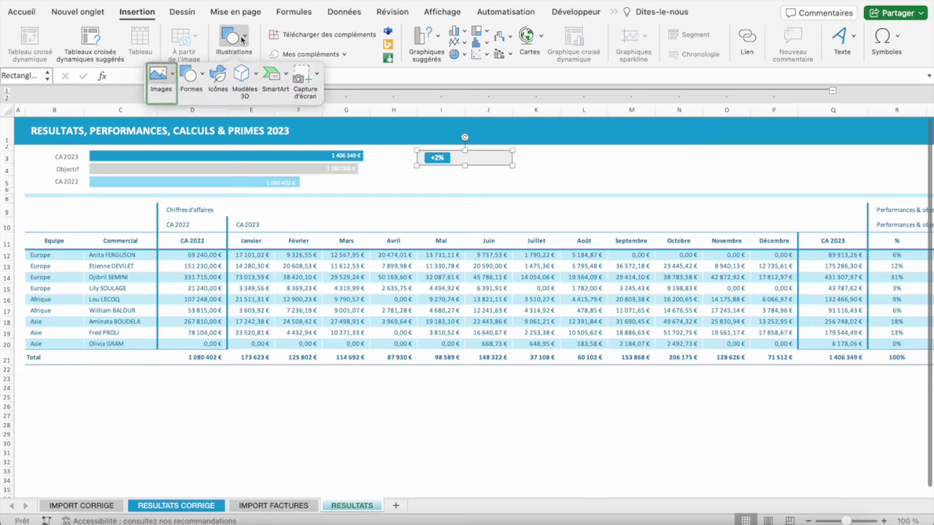
{"action": "left_click", "coordinate": [193, 75]}
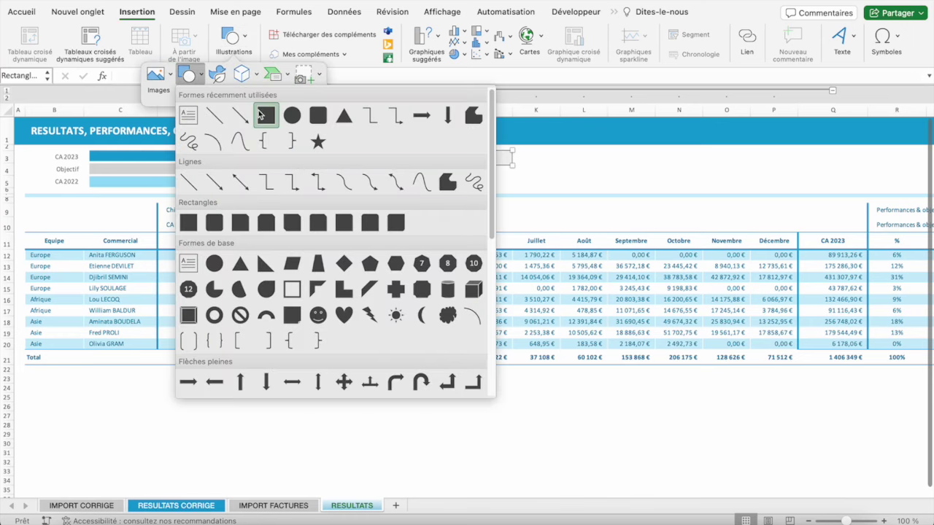
{"action": "left_click", "coordinate": [266, 115]}
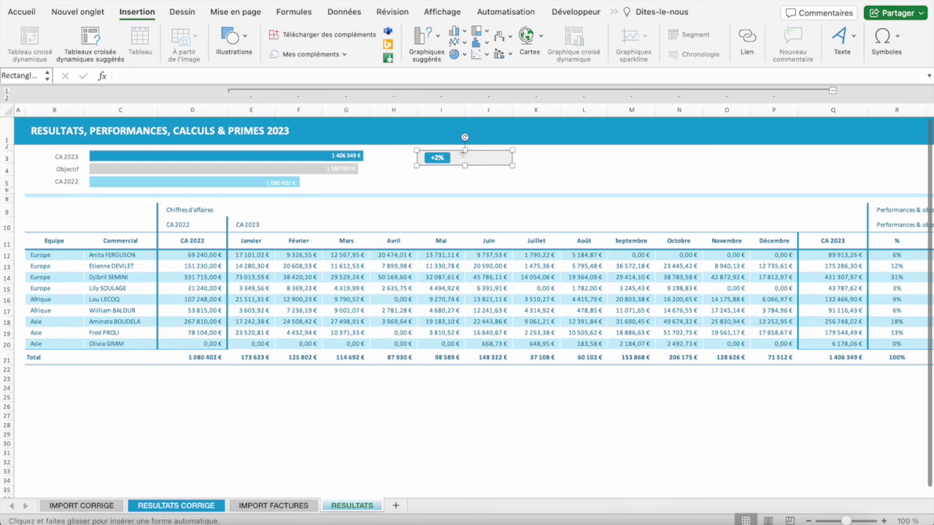
{"action": "left_click_drag", "start_coordinate": [463, 152], "coordinate": [504, 163]}
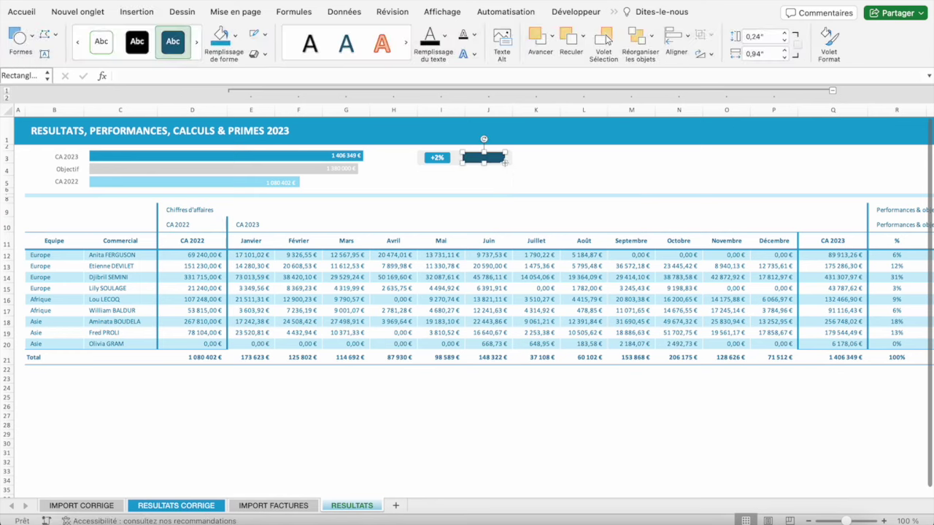
- Remove the new rectangle's outline and give it a very light fill
{"action": "left_click", "coordinate": [264, 34]}
{"action": "left_click", "coordinate": [280, 72]}
{"action": "left_click", "coordinate": [235, 34]}
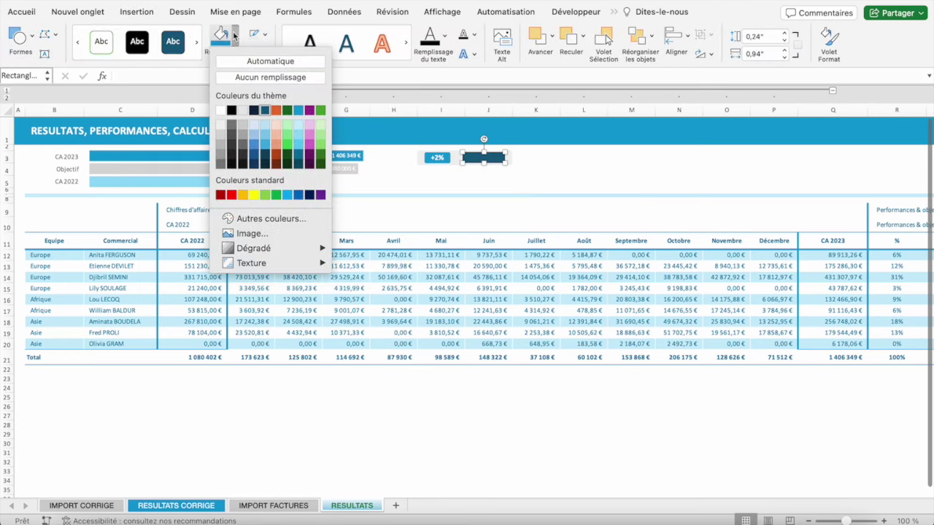
{"action": "left_click", "coordinate": [222, 125]}
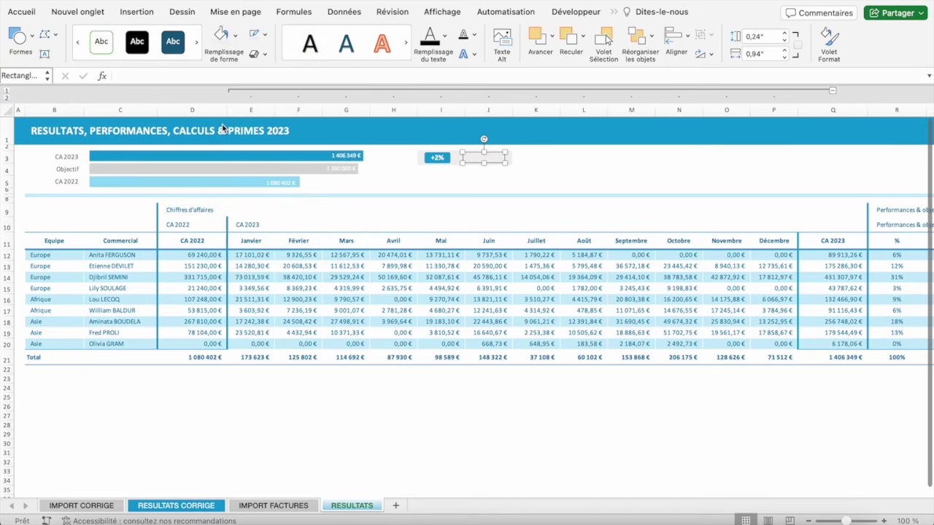
{"action": "left_click", "coordinate": [208, 73]}
{"action": "type", "text": "vs Objectifs"}
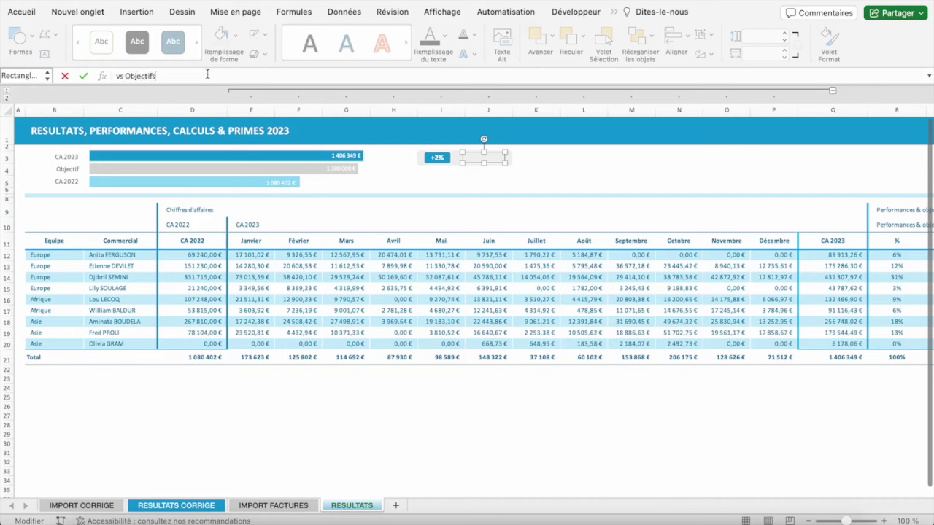
- Clear the rejected label entry from the formula bar after the invalid reference alert
{"action": "key", "text": "Return"}
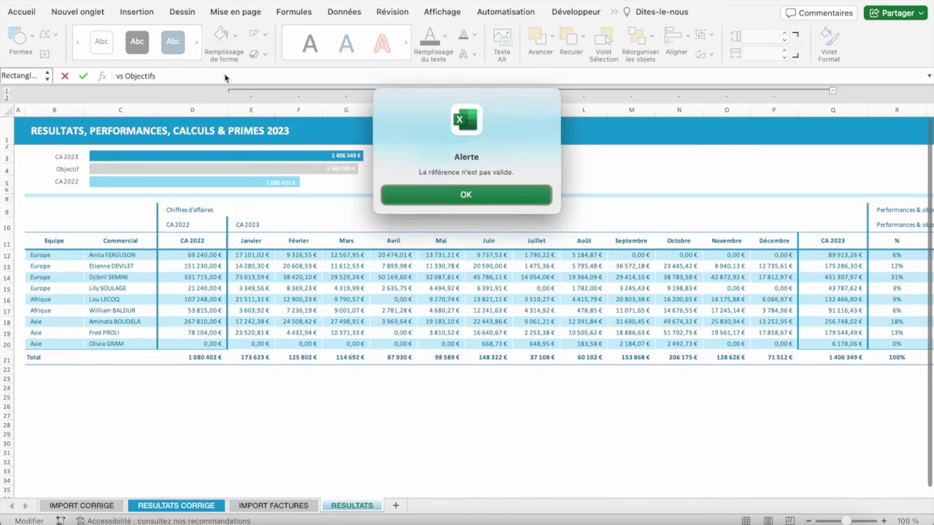
{"action": "key", "text": "Return"}
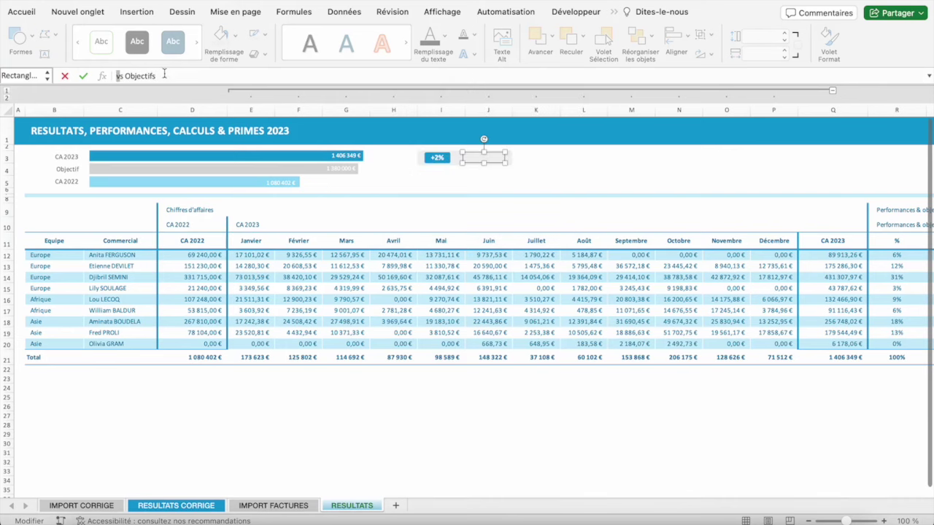
{"action": "left_click_drag", "start_coordinate": [165, 75], "coordinate": [111, 76]}
{"action": "key", "text": "BackSpace"}
{"action": "key", "text": "Return"}
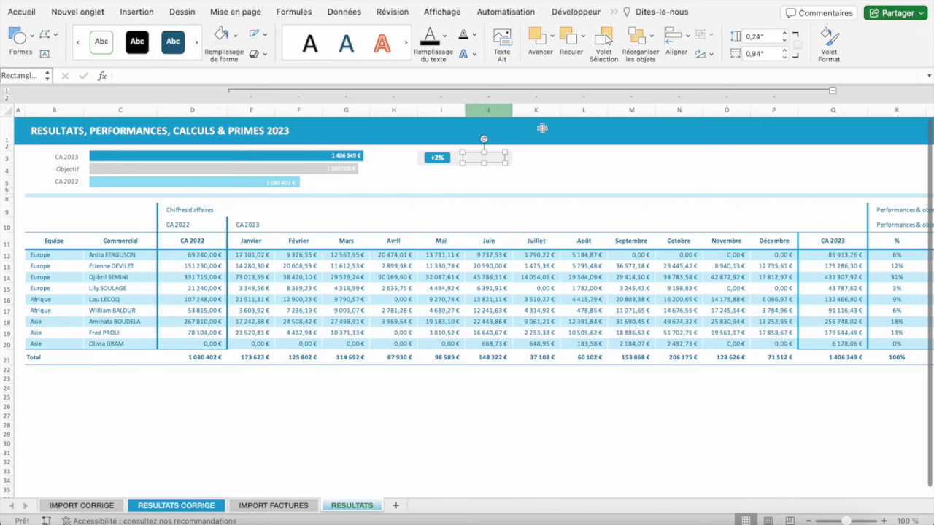
- Make the rectangle's 'vs Objectifs' label grey using the Accueil font colour
{"action": "double_click", "coordinate": [480, 156]}
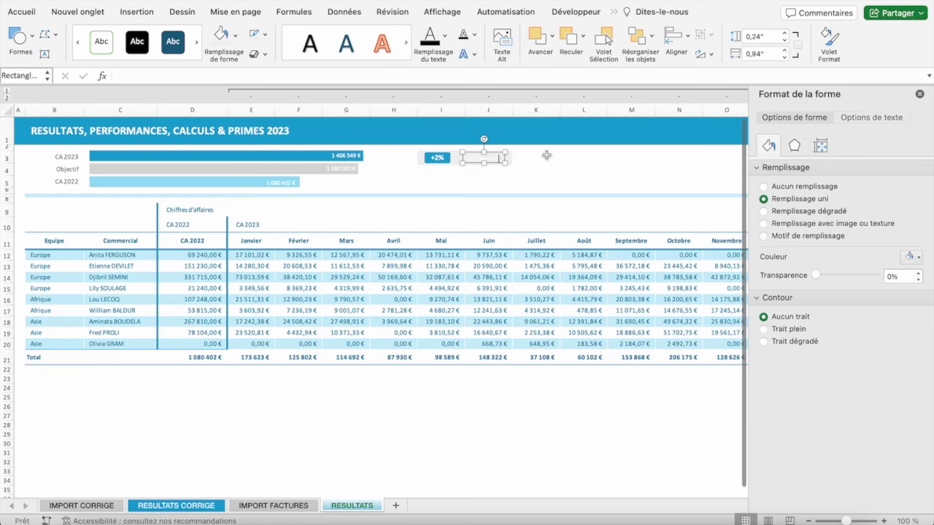
{"action": "left_click", "coordinate": [525, 156]}
{"action": "left_click", "coordinate": [503, 157]}
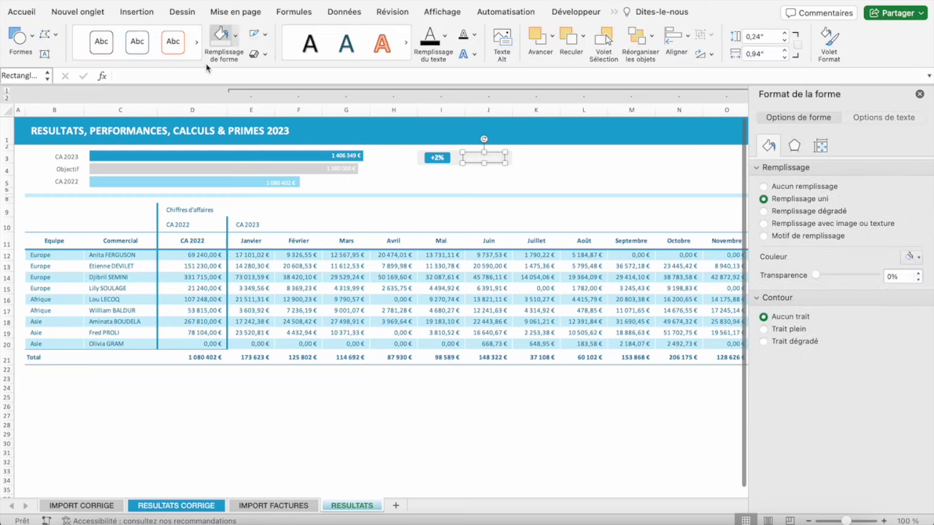
{"action": "left_click", "coordinate": [22, 12]}
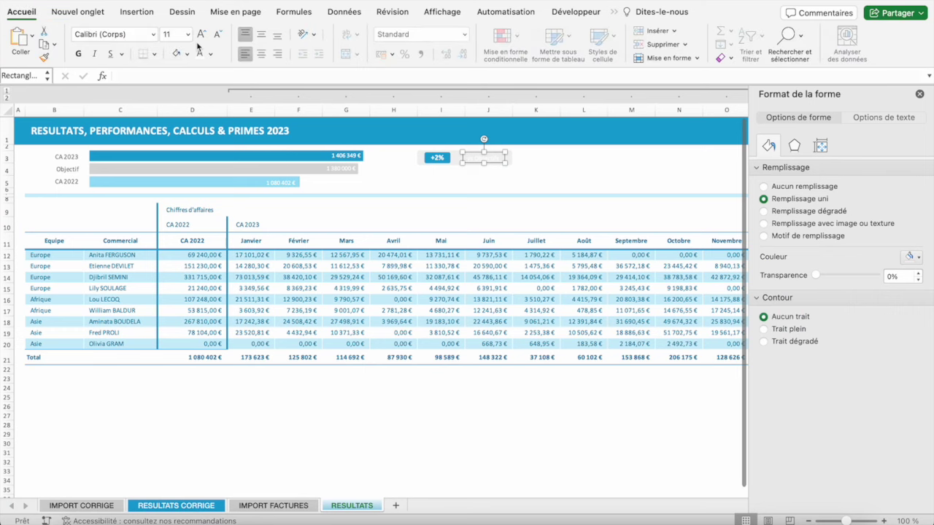
{"action": "left_click", "coordinate": [210, 54]}
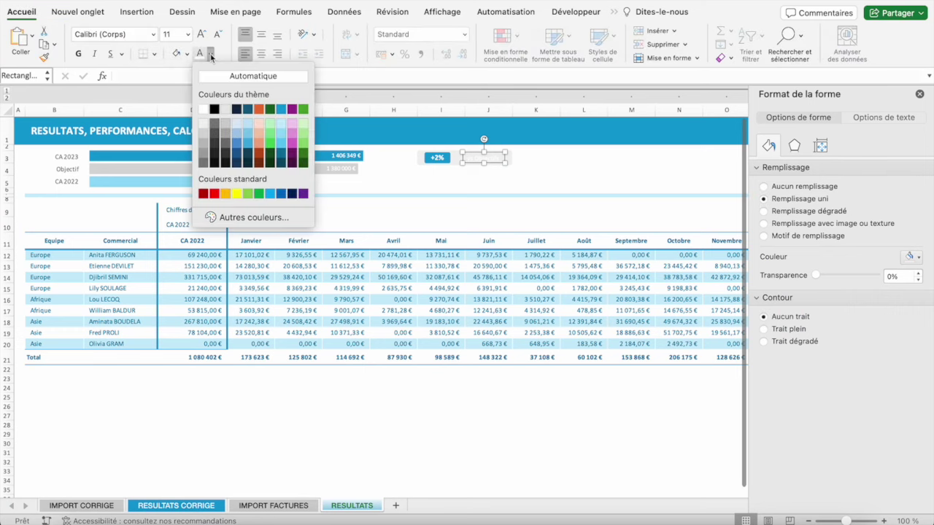
{"action": "left_click", "coordinate": [216, 126]}
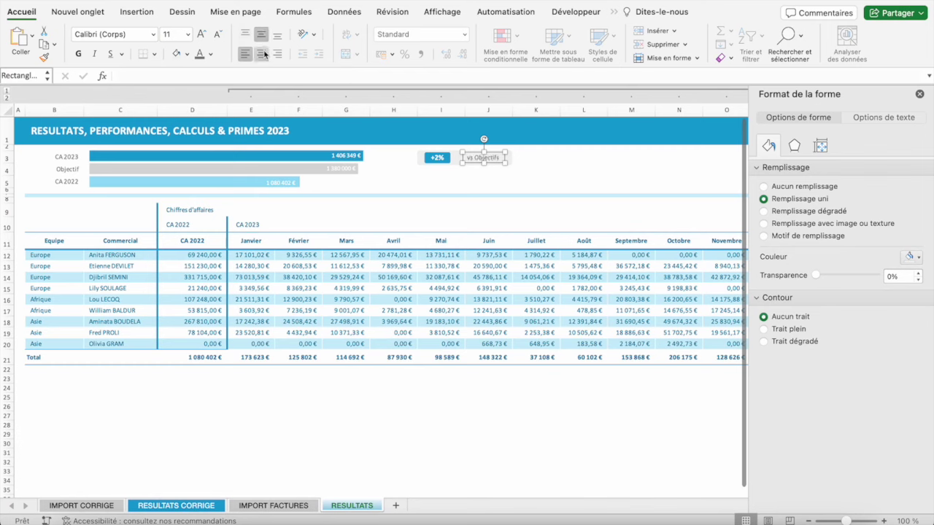
{"action": "left_click", "coordinate": [583, 149]}
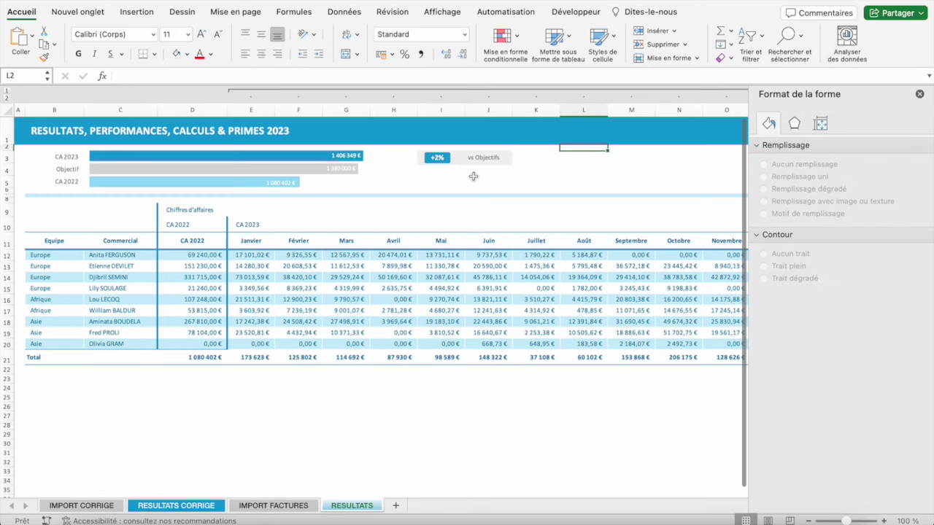
{"action": "key", "text": "Down"}
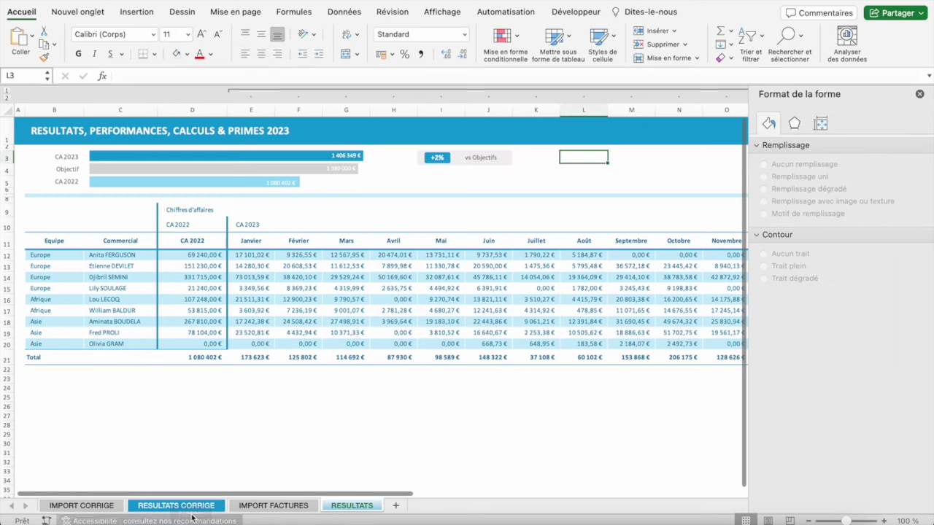
- Compare with RESULTATS CORRIGE, then select both the +2% badge and 'vs Objectifs' shape on RESULTATS
{"action": "left_click", "coordinate": [192, 517]}
{"action": "left_click", "coordinate": [467, 162]}
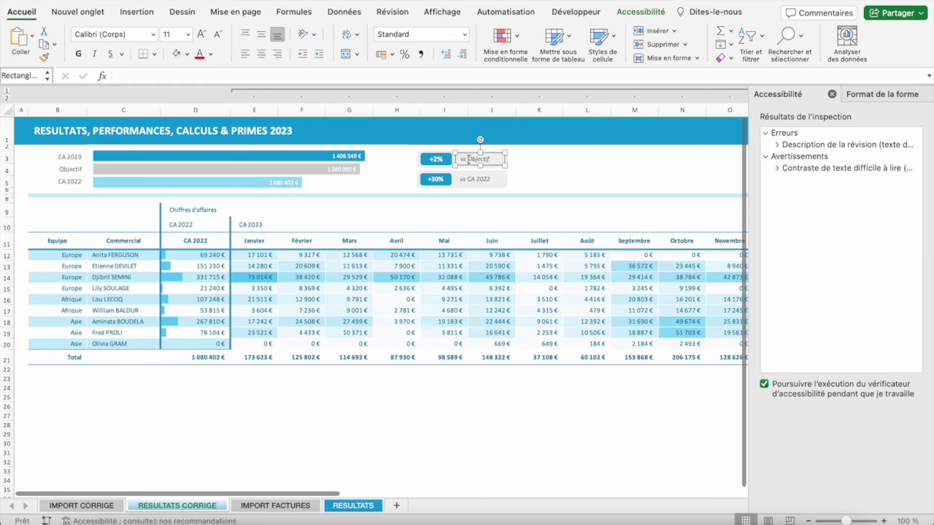
{"action": "left_click", "coordinate": [566, 163]}
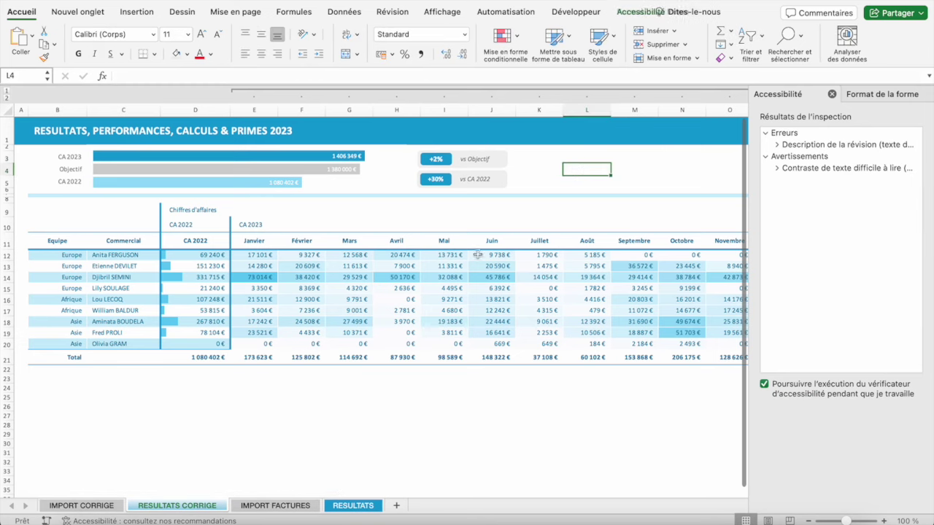
{"action": "left_click", "coordinate": [352, 506]}
{"action": "left_click", "coordinate": [481, 157]}
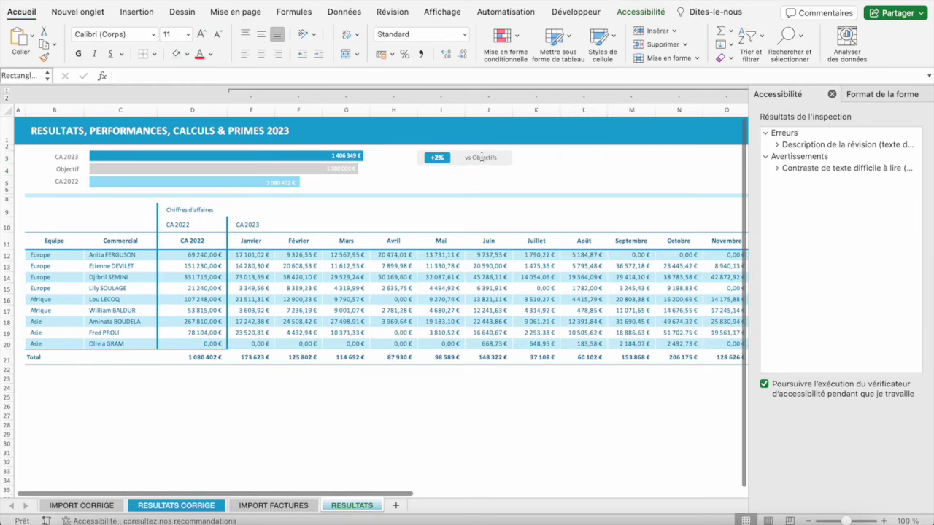
{"action": "left_click", "coordinate": [554, 168]}
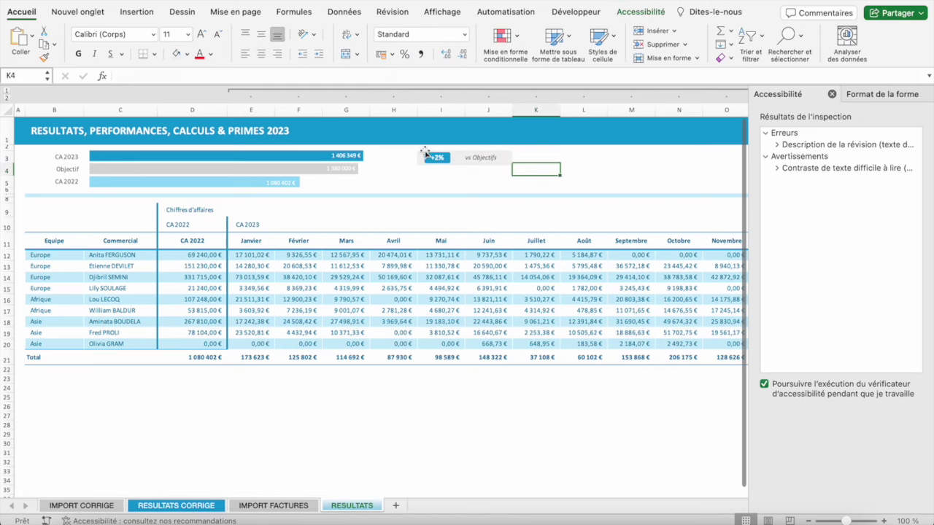
{"action": "left_click", "coordinate": [431, 156]}
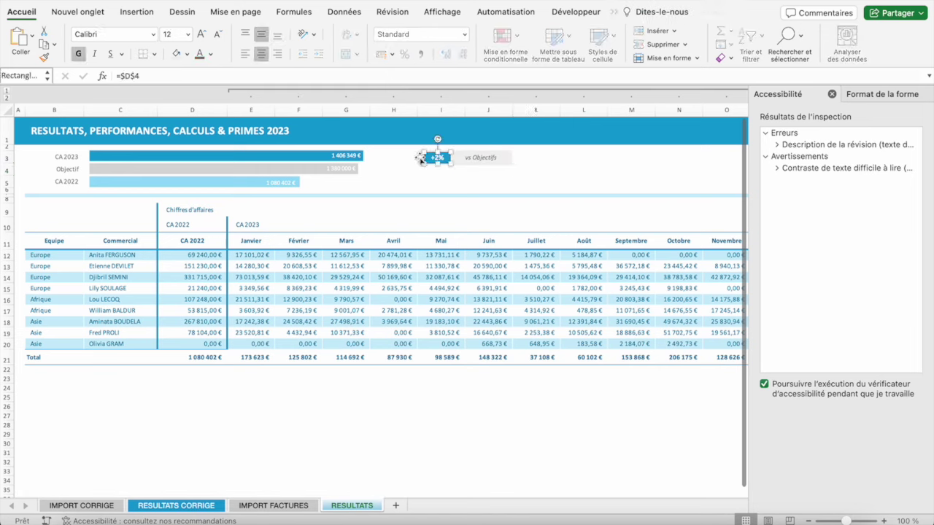
{"action": "left_click", "coordinate": [478, 158], "text": "shift"}
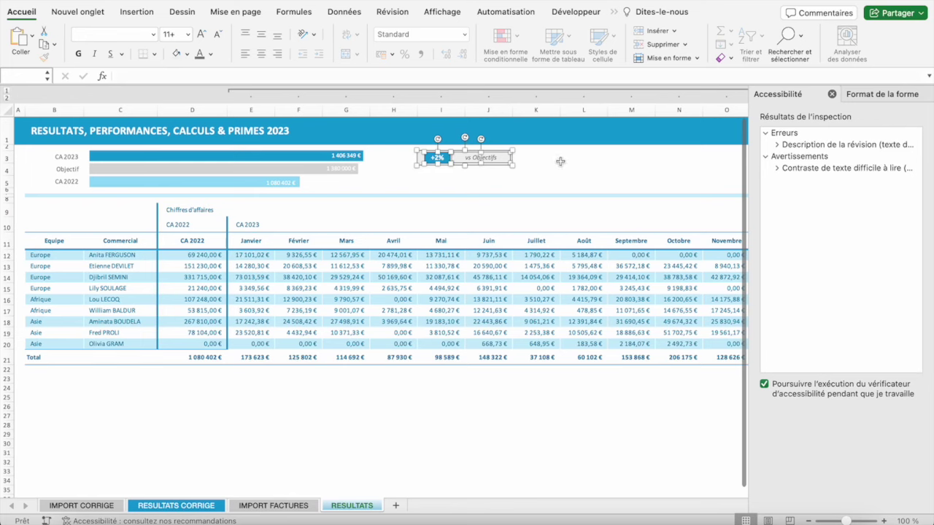
- Duplicate the +2% badge below the original, link the copy to $D$5 and bold its +30%
{"action": "key", "text": "ctrl+d"}
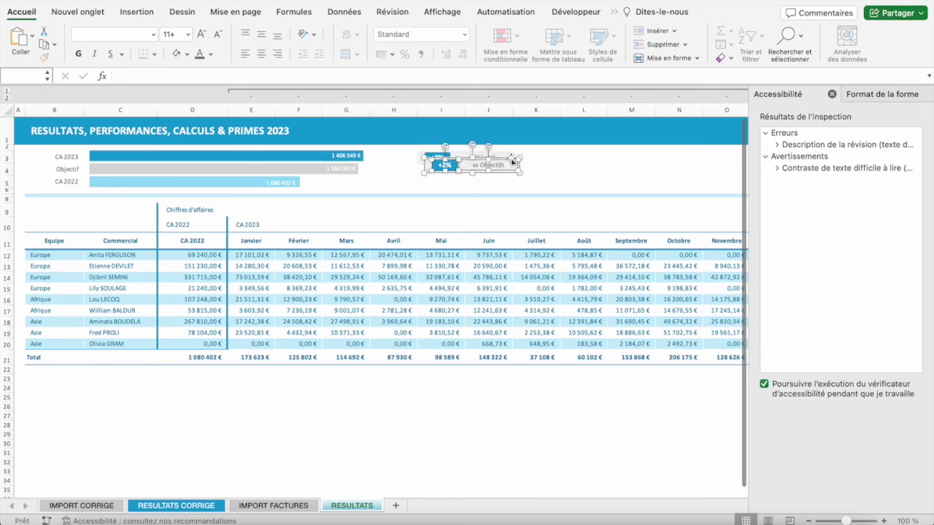
{"action": "left_click_drag", "start_coordinate": [511, 158], "coordinate": [503, 168]}
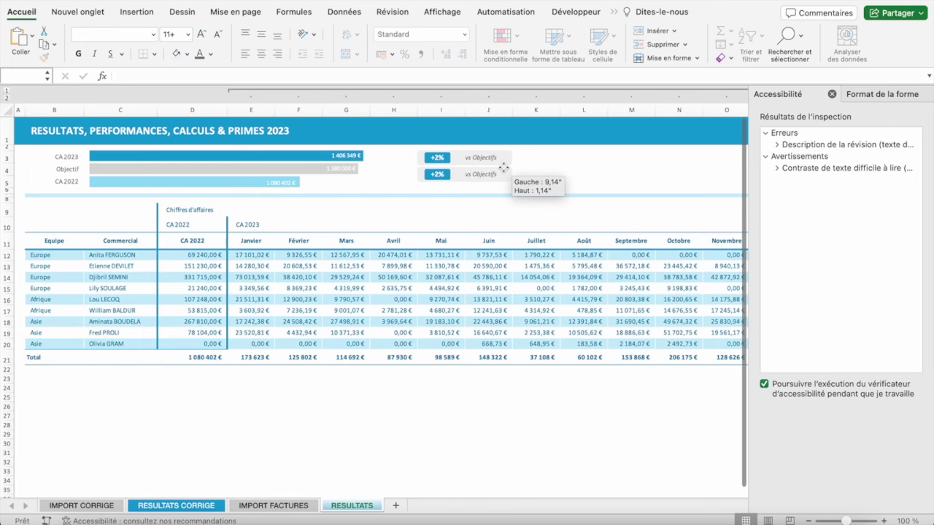
{"action": "left_click", "coordinate": [445, 175]}
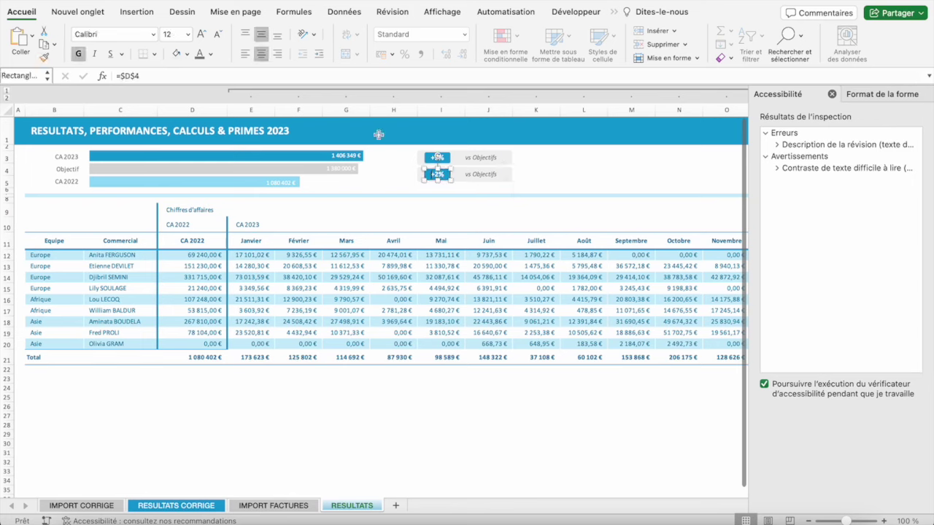
{"action": "left_click", "coordinate": [150, 76]}
{"action": "key", "text": "BackSpace"}
{"action": "type", "text": "5"}
{"action": "key", "text": "Return"}
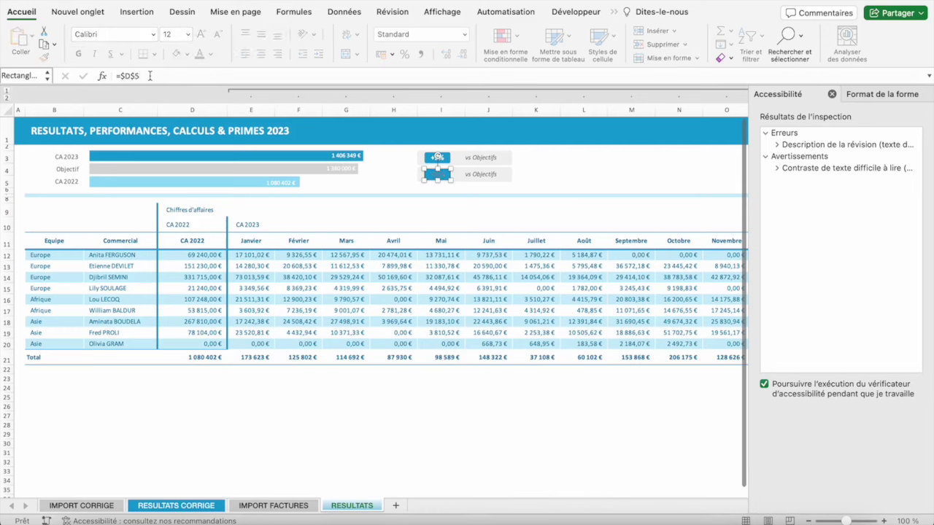
{"action": "left_click", "coordinate": [79, 53]}
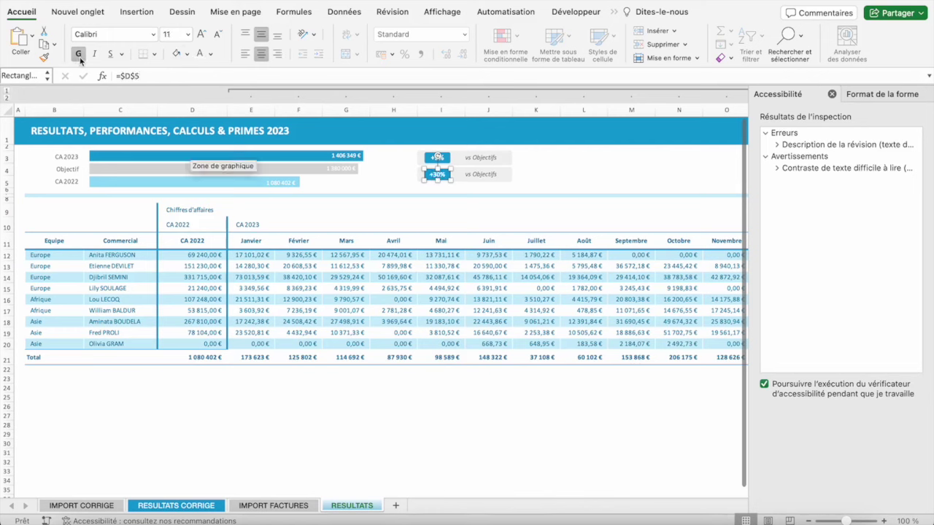
- Change the lower badge's label from 'vs Objectifs' to 'vs CA 2022'
{"action": "left_click", "coordinate": [586, 178]}
{"action": "left_click", "coordinate": [474, 177]}
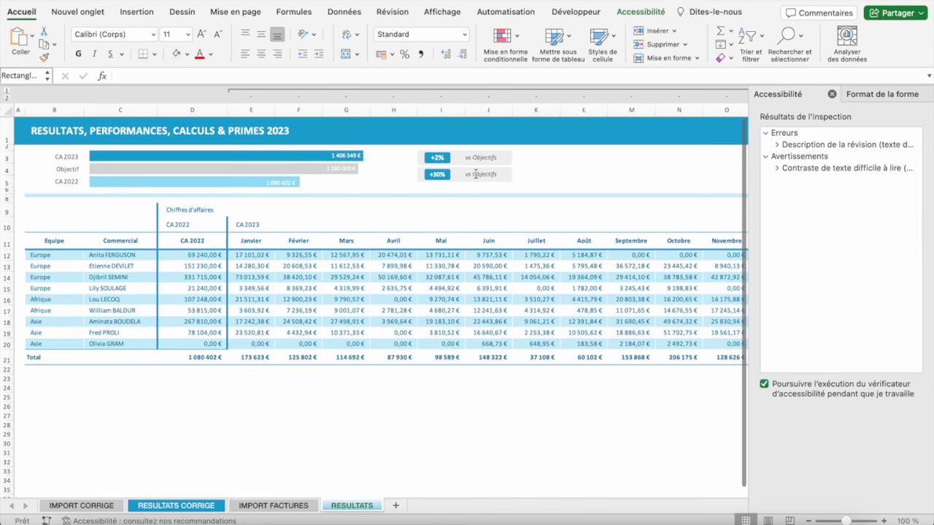
{"action": "left_click", "coordinate": [475, 177]}
{"action": "left_click_drag", "start_coordinate": [465, 174], "coordinate": [506, 174]}
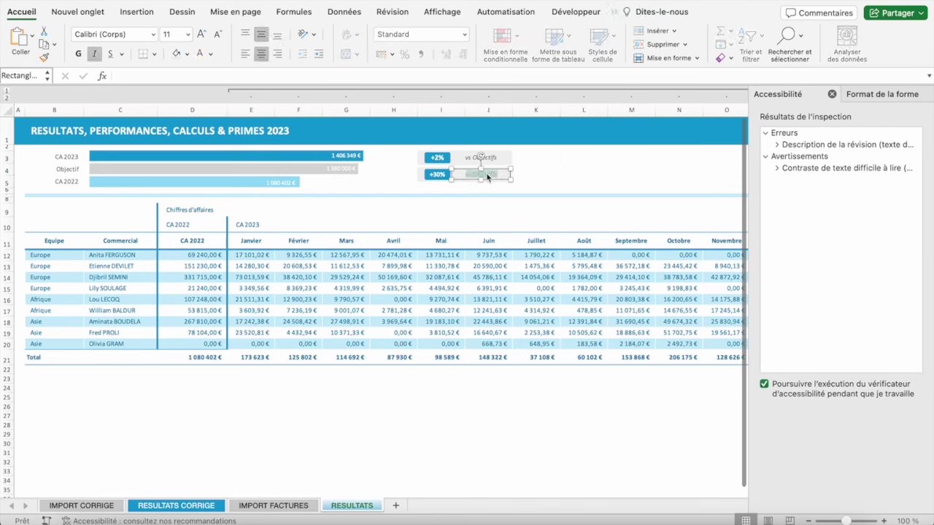
{"action": "double_click", "coordinate": [487, 175]}
{"action": "left_click", "coordinate": [548, 171]}
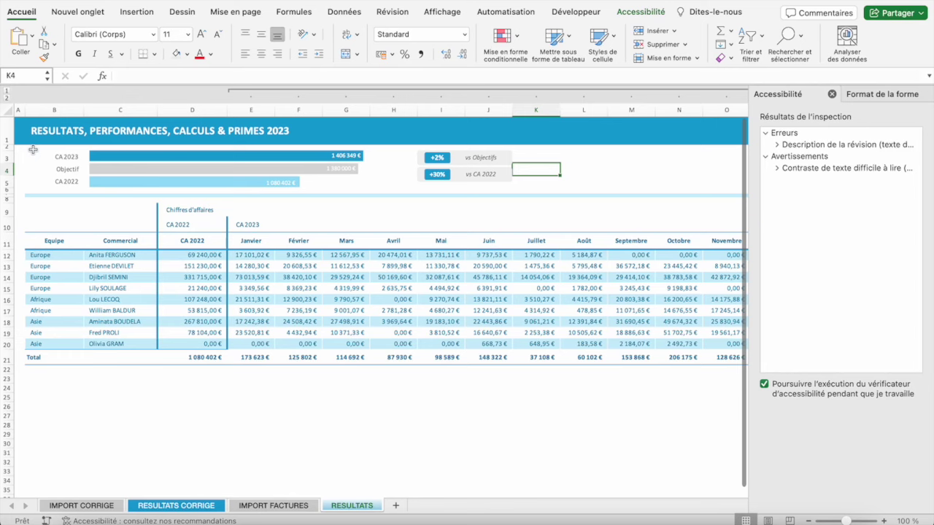
- Close the Accessibilité and Format de la forme panes, then collapse and expand the monthly and Prime column groups
{"action": "left_click", "coordinate": [832, 94]}
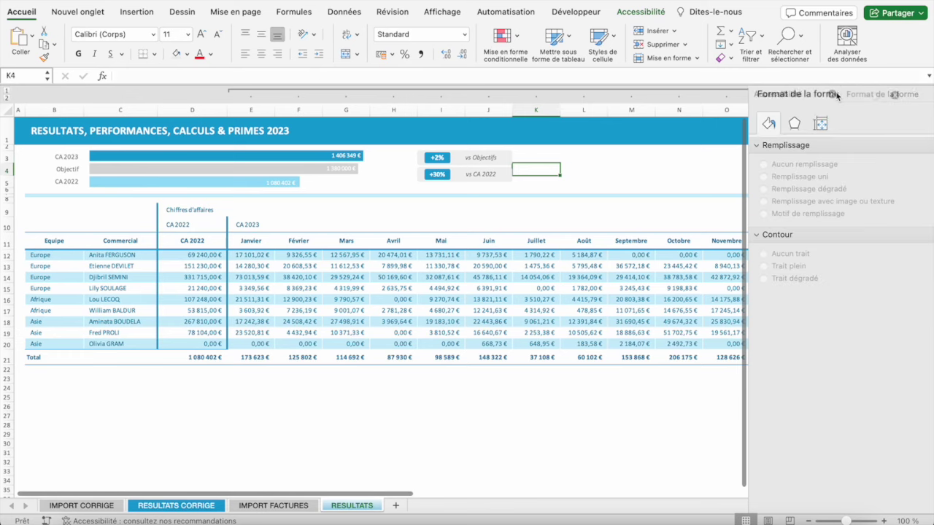
{"action": "left_click", "coordinate": [919, 95]}
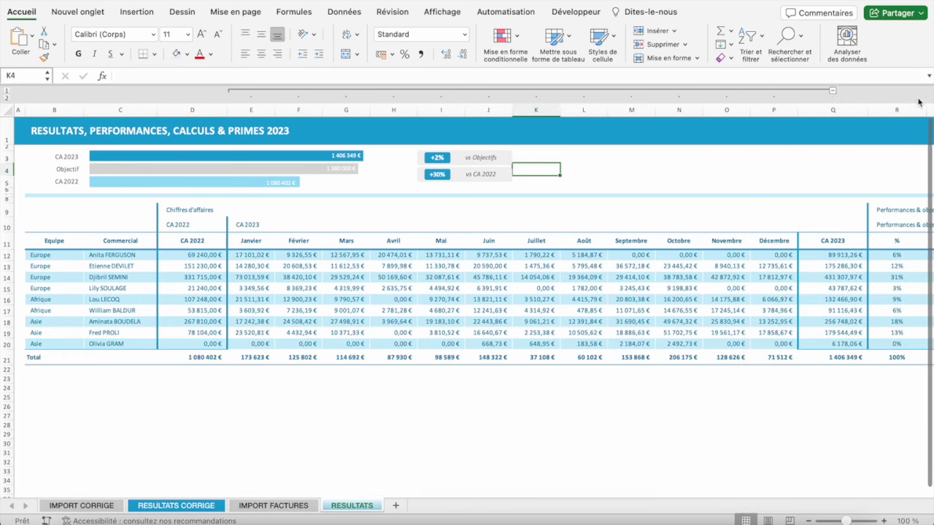
{"action": "left_click", "coordinate": [832, 91]}
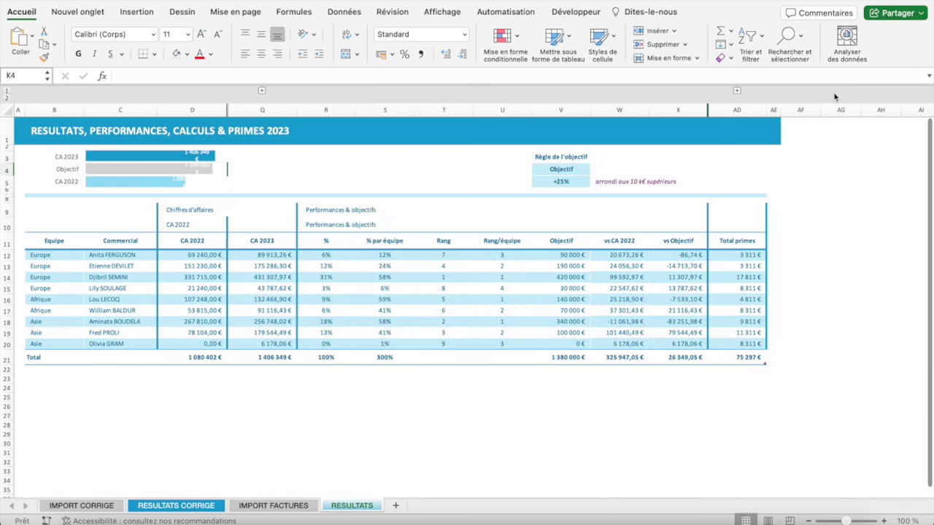
{"action": "left_click", "coordinate": [736, 91]}
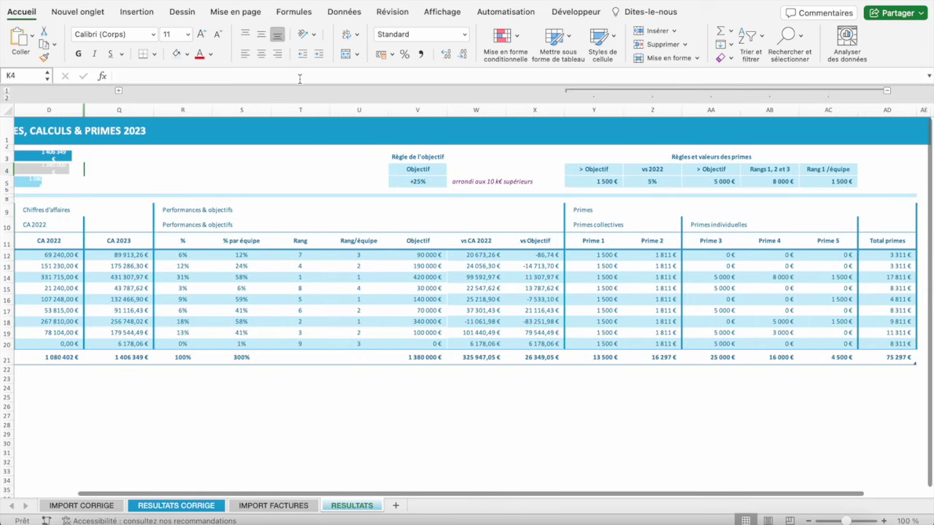
{"action": "left_click", "coordinate": [887, 91]}
{"action": "left_click", "coordinate": [118, 90]}
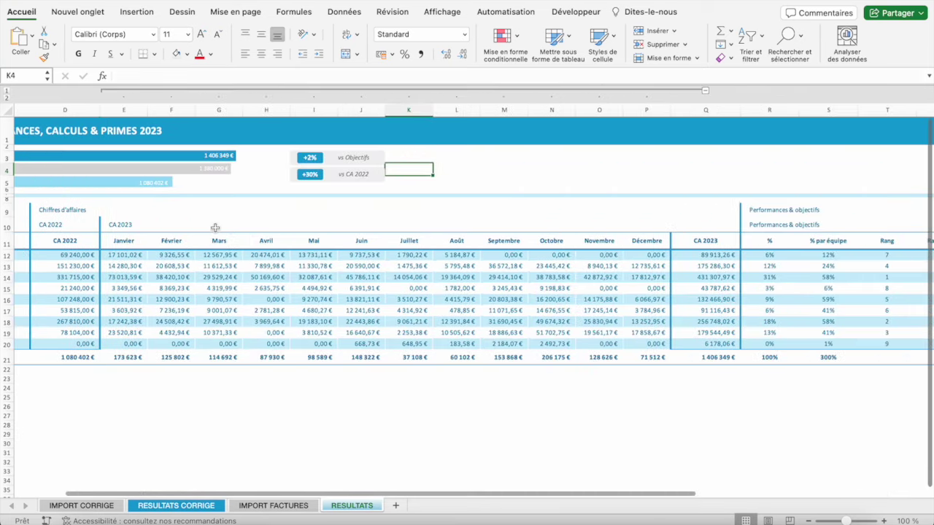
{"action": "scroll", "coordinate": [219, 219], "scroll_direction": "left", "scroll_amount": 5}
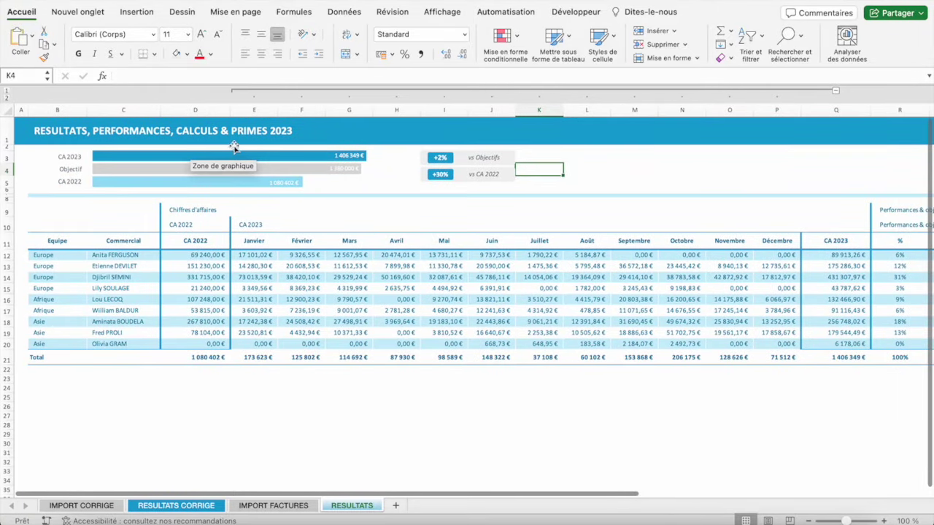
- Set the summary bar chart to 'Déplacer sans dimensionner avec les cellules' and collapse the monthly columns to test it
{"action": "left_click", "coordinate": [232, 150]}
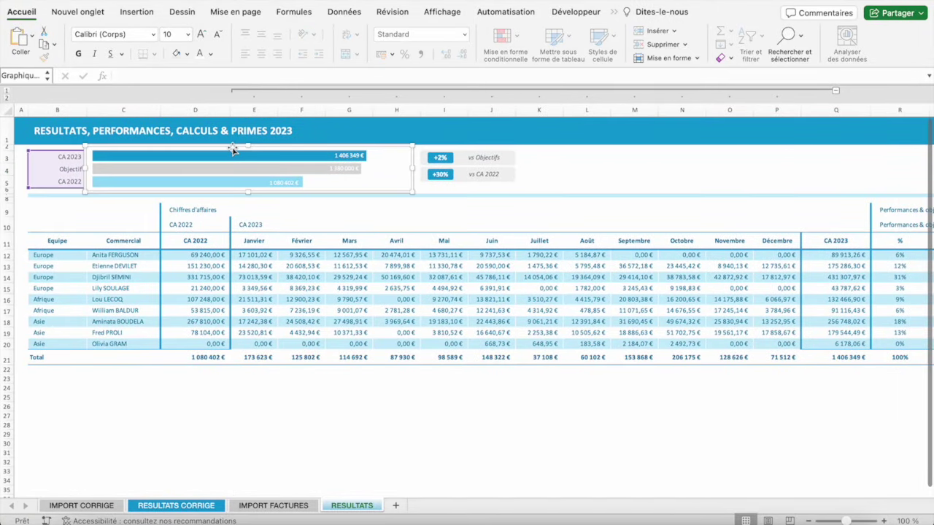
{"action": "double_click", "coordinate": [377, 154]}
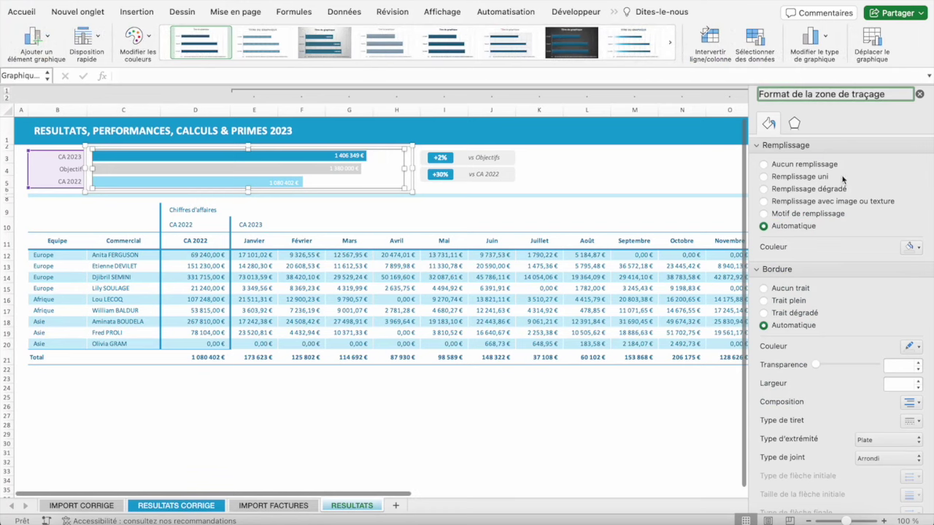
{"action": "key", "text": "Escape"}
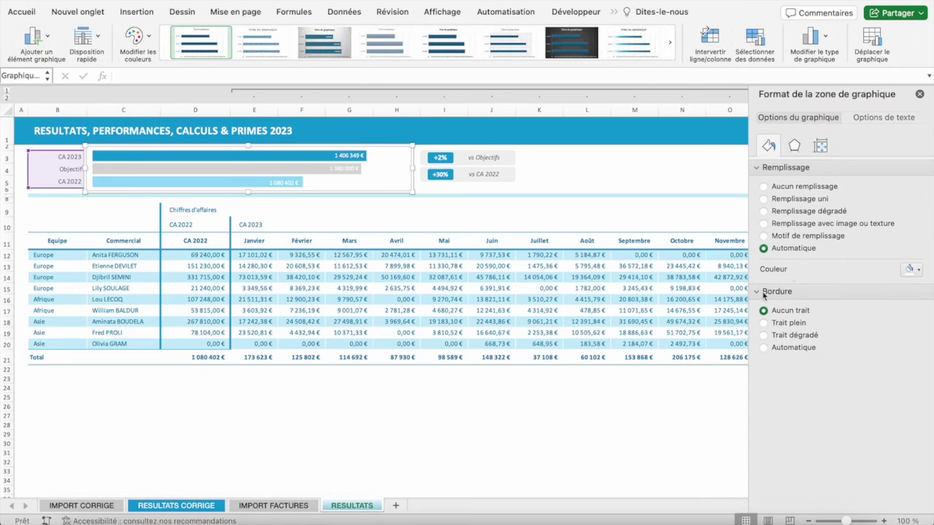
{"action": "left_click", "coordinate": [820, 146]}
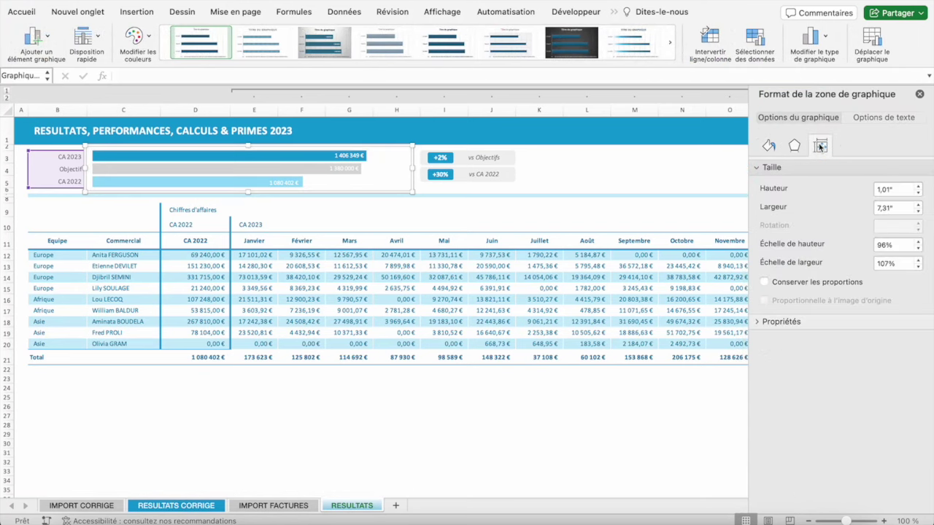
{"action": "left_click", "coordinate": [760, 325]}
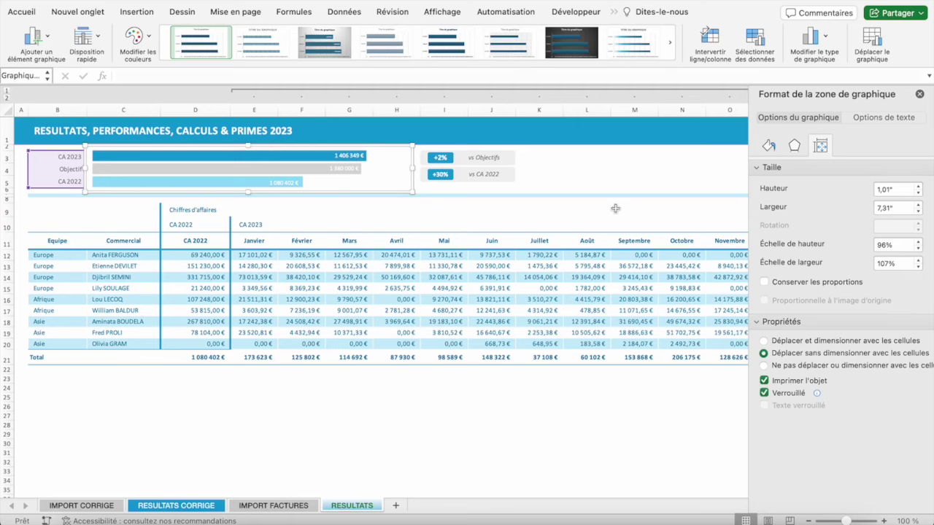
{"action": "left_click", "coordinate": [628, 172]}
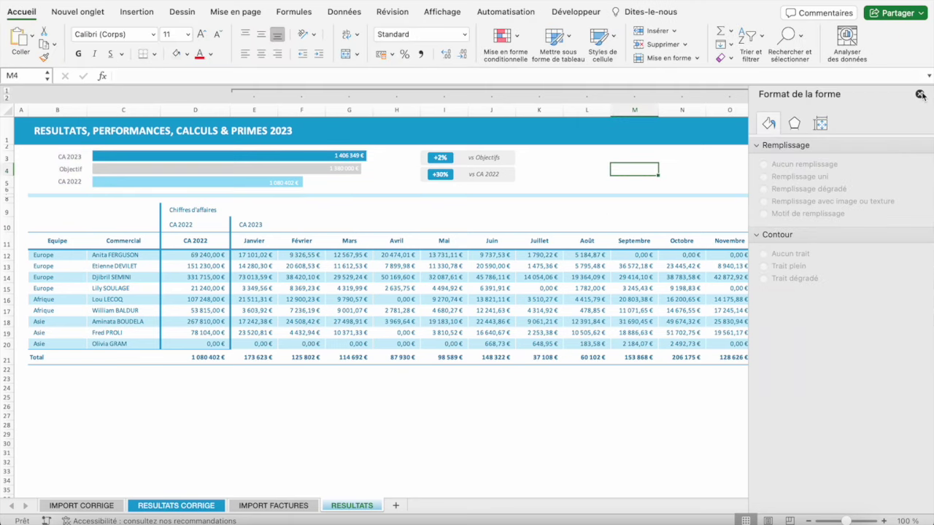
{"action": "left_click", "coordinate": [921, 95]}
{"action": "left_click", "coordinate": [839, 90]}
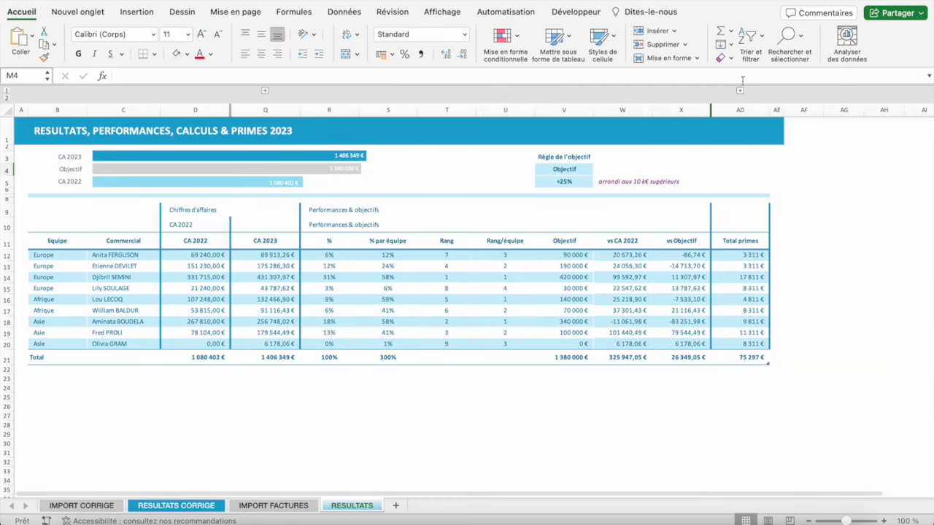
- Expand the monthly columns and set the +30% badge to not move or size with cells
{"action": "left_click", "coordinate": [266, 90]}
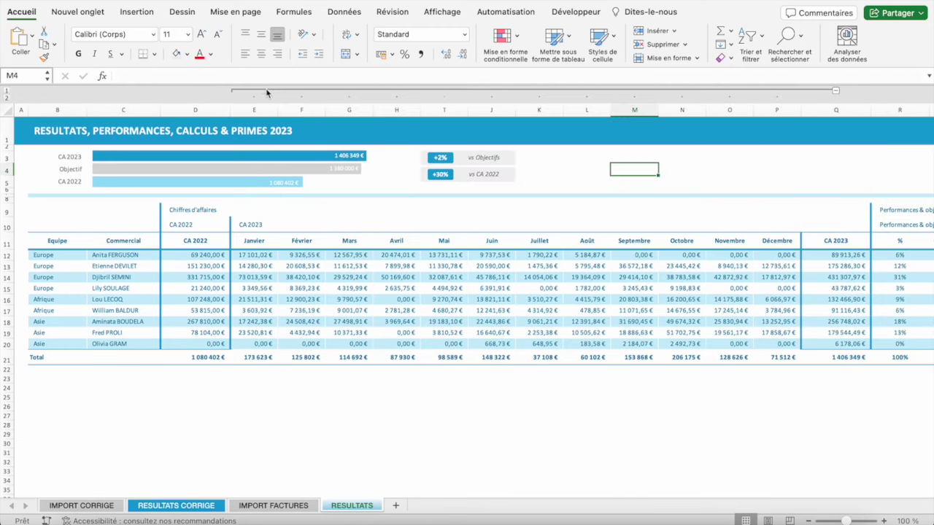
{"action": "left_click", "coordinate": [461, 152]}
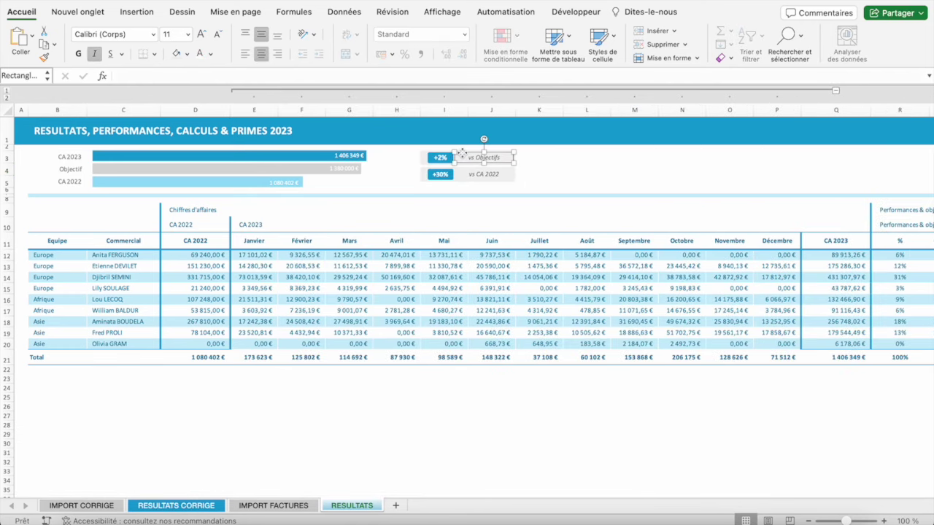
{"action": "left_click", "coordinate": [421, 150]}
{"action": "double_click", "coordinate": [438, 157]}
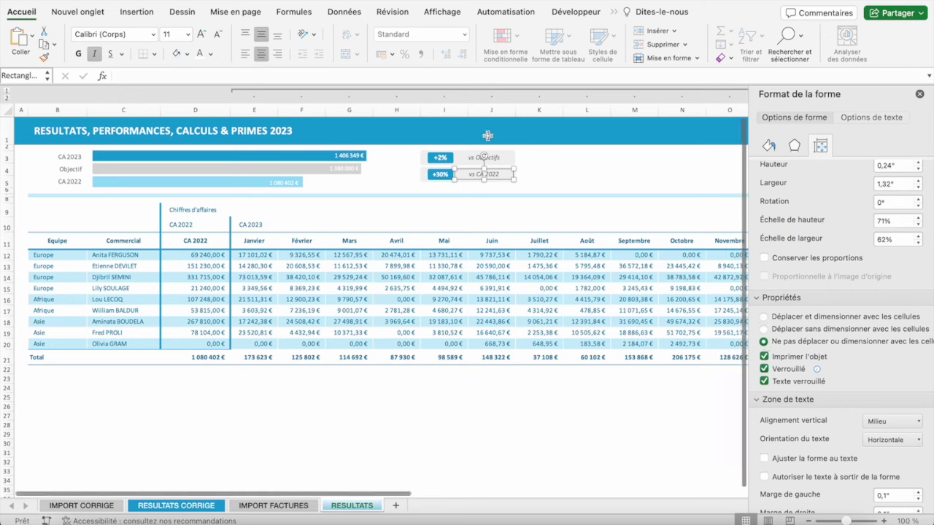
{"action": "left_click", "coordinate": [434, 175]}
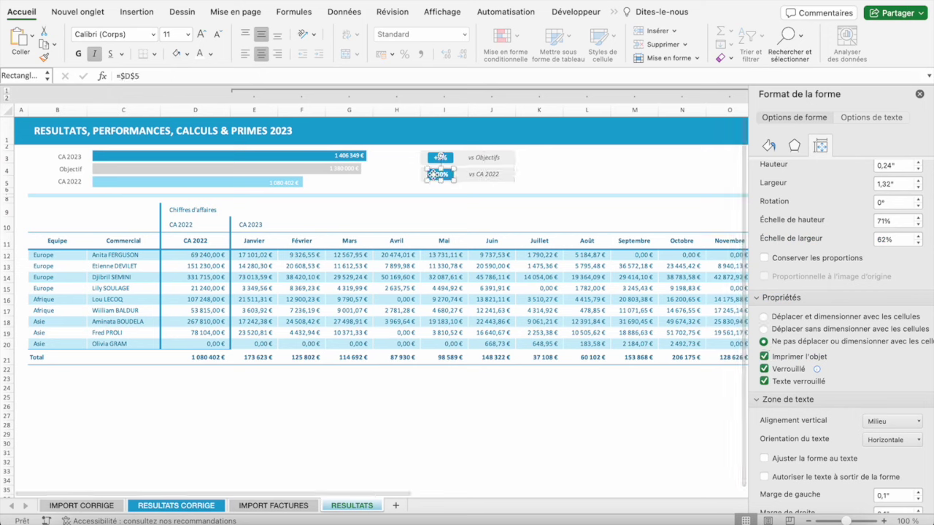
{"action": "left_click", "coordinate": [763, 342]}
{"action": "left_click", "coordinate": [422, 173]}
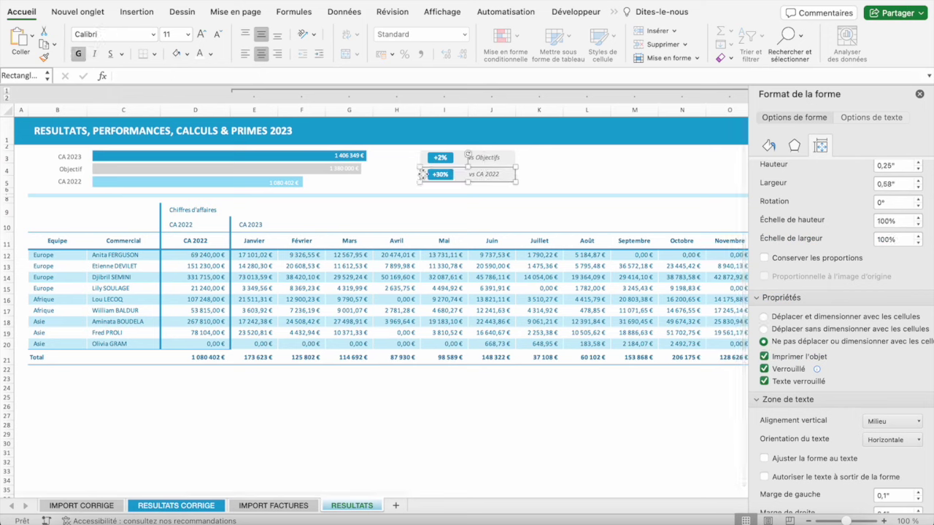
{"action": "left_click", "coordinate": [791, 330]}
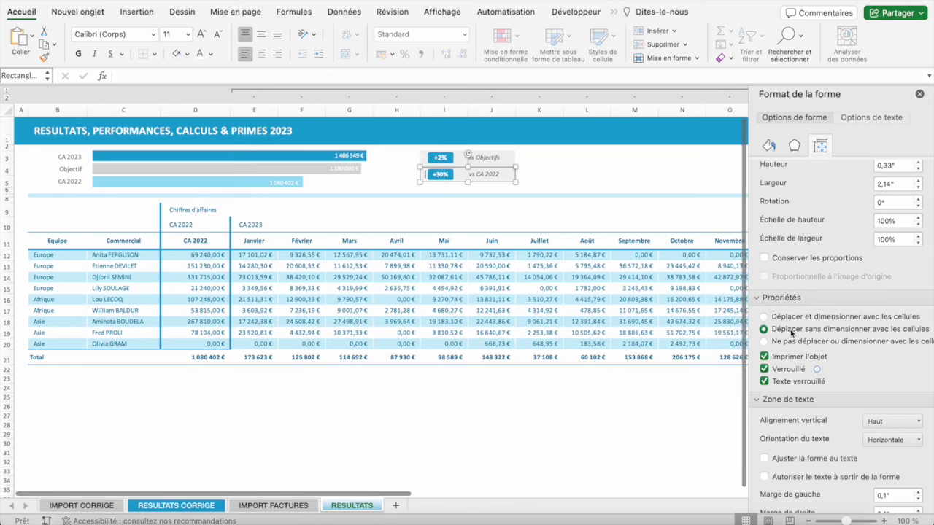
- Set the +2% vs Objectifs badge shapes to not move or size with cells, then collapse the monthly group
{"action": "left_click", "coordinate": [421, 155]}
{"action": "left_click", "coordinate": [432, 157], "text": "shift"}
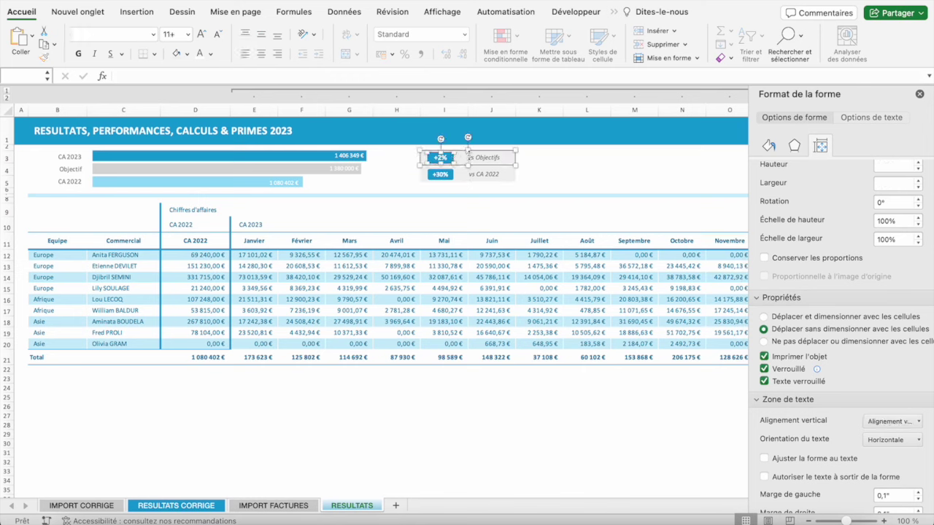
{"action": "left_click", "coordinate": [470, 158], "text": "shift"}
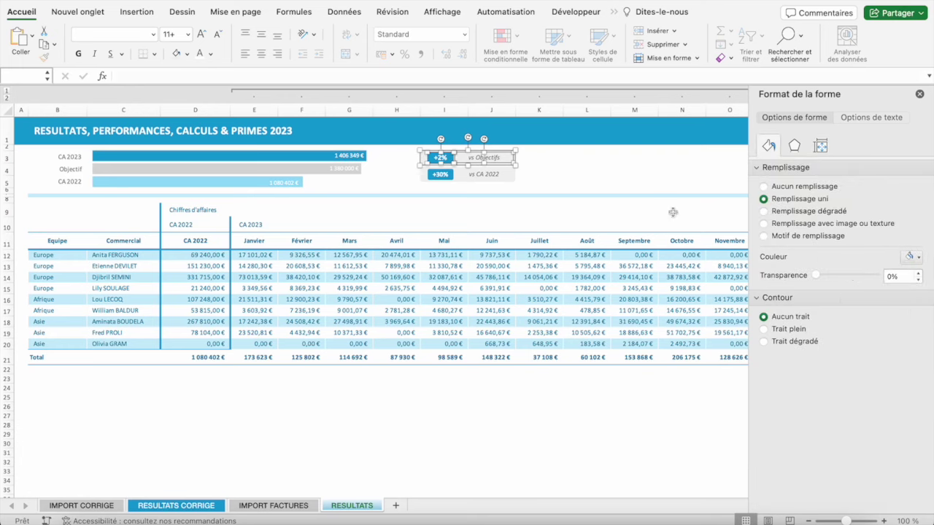
{"action": "left_click", "coordinate": [819, 146]}
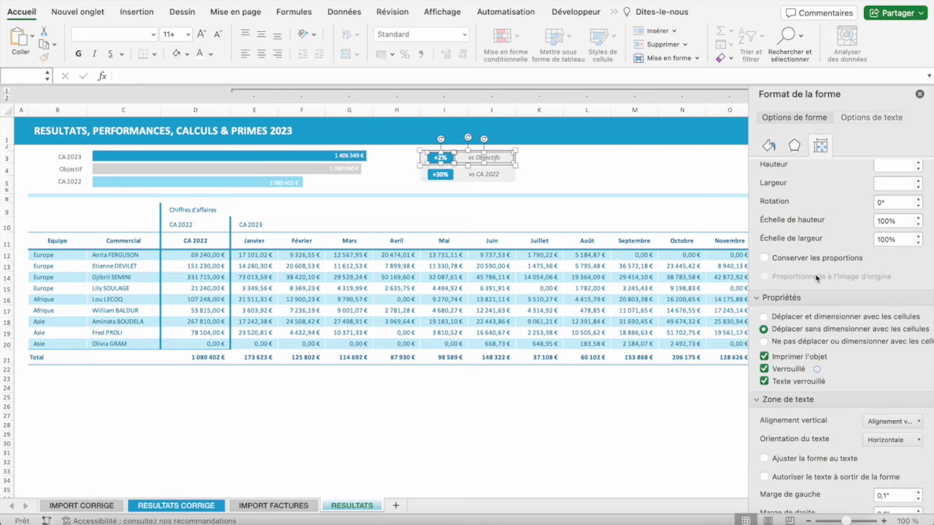
{"action": "left_click", "coordinate": [764, 340]}
{"action": "left_click", "coordinate": [626, 179]}
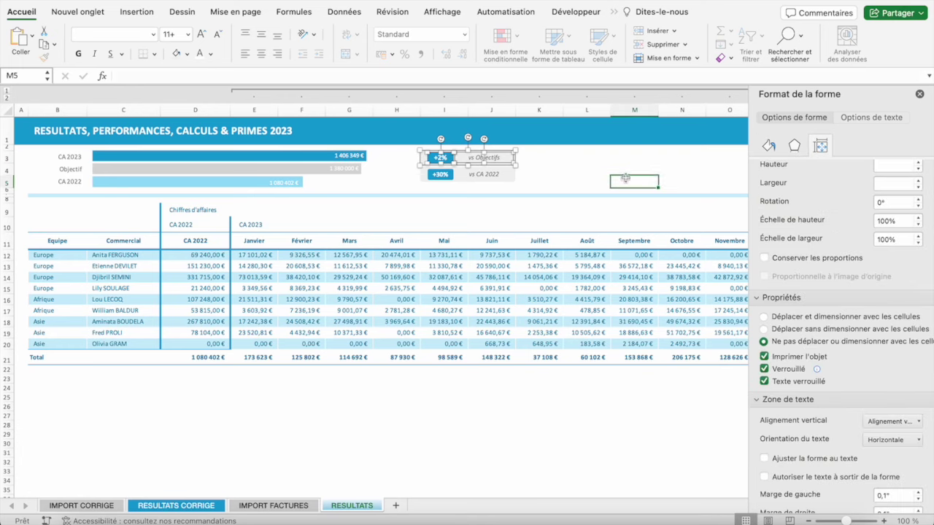
{"action": "left_click", "coordinate": [918, 93]}
{"action": "left_click", "coordinate": [840, 91]}
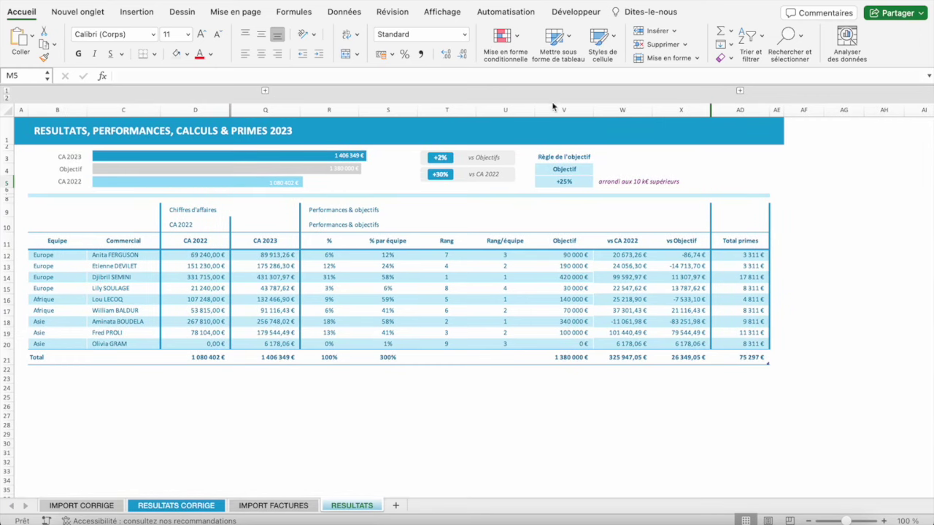
- Expand the Primes column group, switch to RESULTATS CORRIGE and select its CA 2022 values D12:D20
{"action": "left_click", "coordinate": [265, 91]}
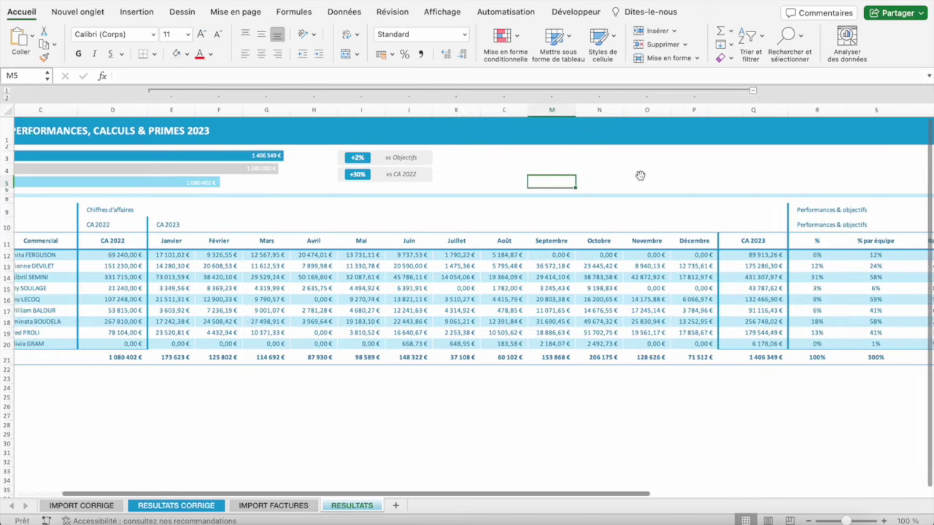
{"action": "scroll", "coordinate": [459, 218], "scroll_direction": "right", "scroll_amount": 10}
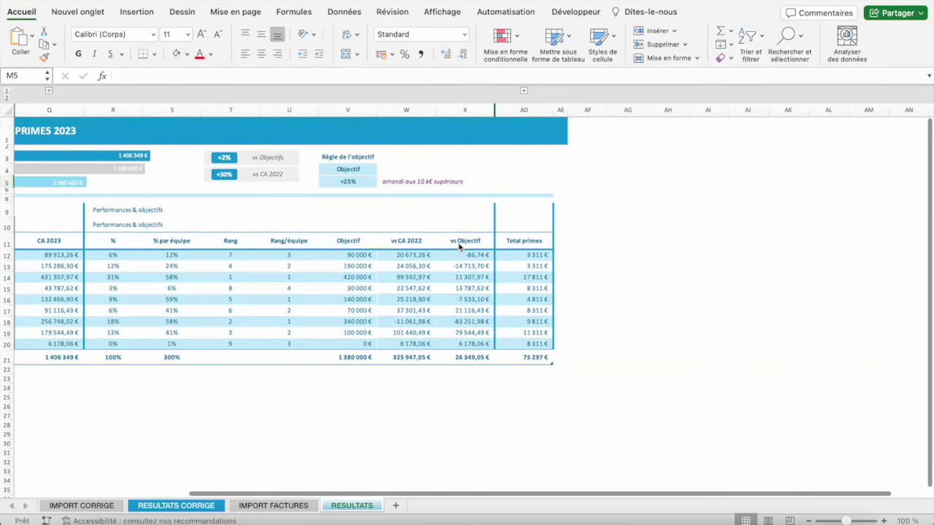
{"action": "left_click", "coordinate": [58, 91]}
{"action": "left_click", "coordinate": [747, 91]}
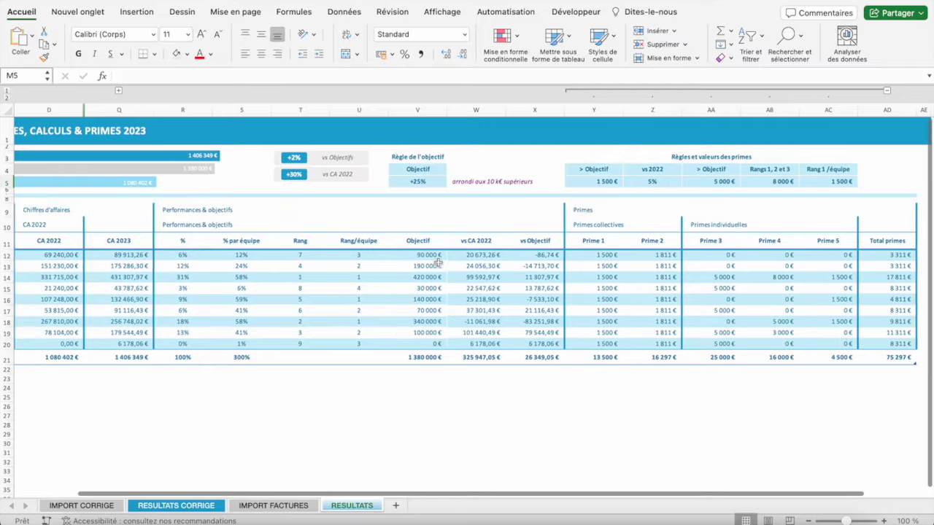
{"action": "left_click", "coordinate": [166, 506]}
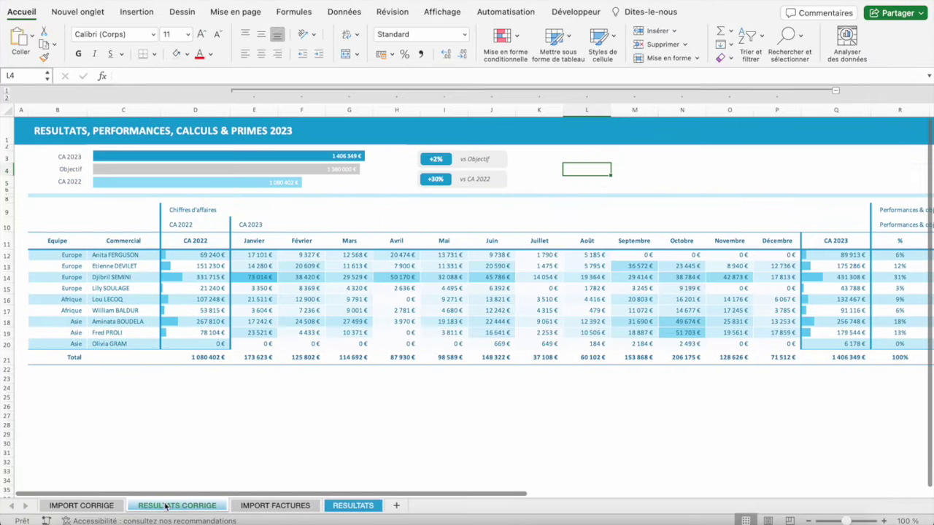
{"action": "left_click_drag", "start_coordinate": [185, 254], "coordinate": [190, 343]}
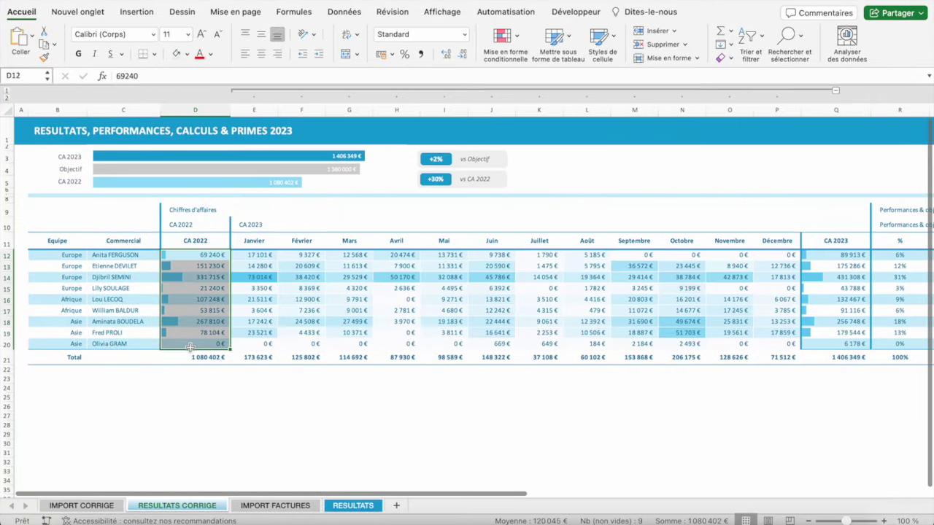
- Inspect Q12:Q20 and E12:P19 on RESULTATS CORRIGE, then return to the RESULTATS sheet
{"action": "scroll", "coordinate": [498, 250], "scroll_direction": "right", "scroll_amount": 2}
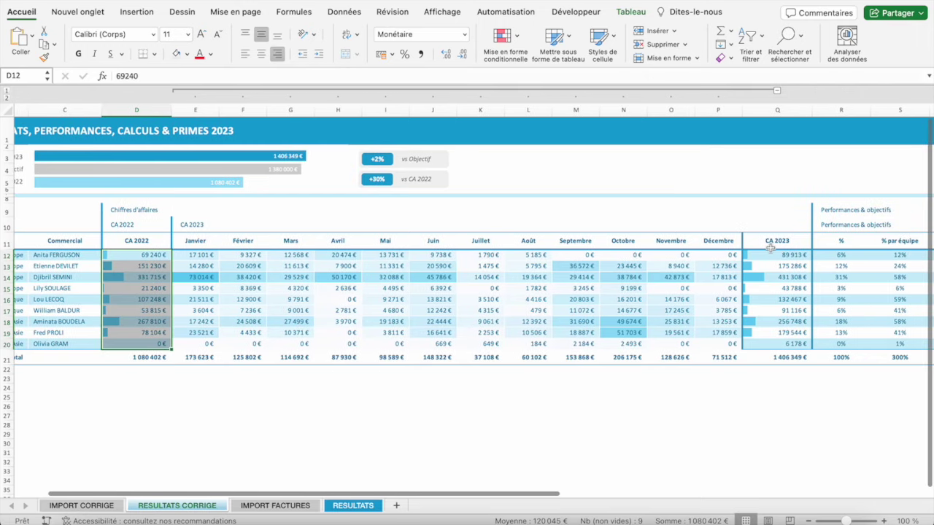
{"action": "left_click_drag", "start_coordinate": [764, 255], "coordinate": [767, 344]}
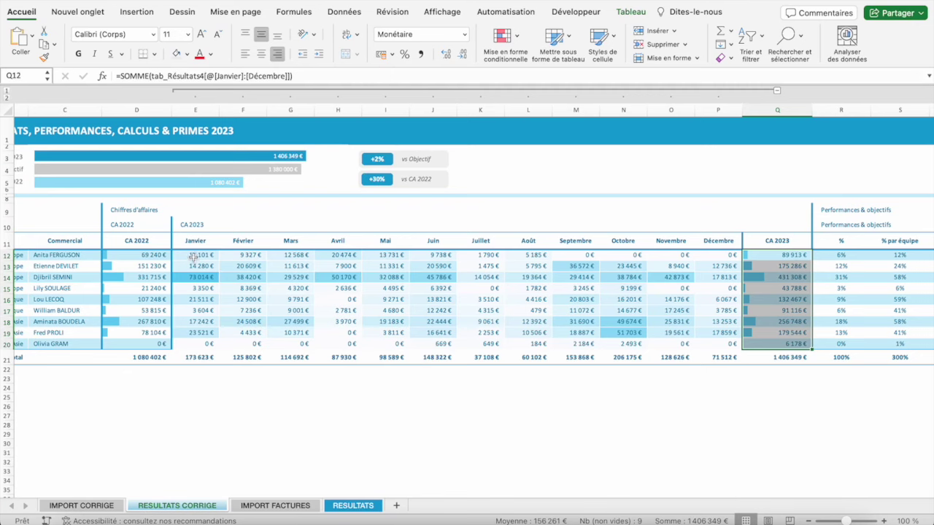
{"action": "left_click_drag", "start_coordinate": [193, 257], "coordinate": [729, 332]}
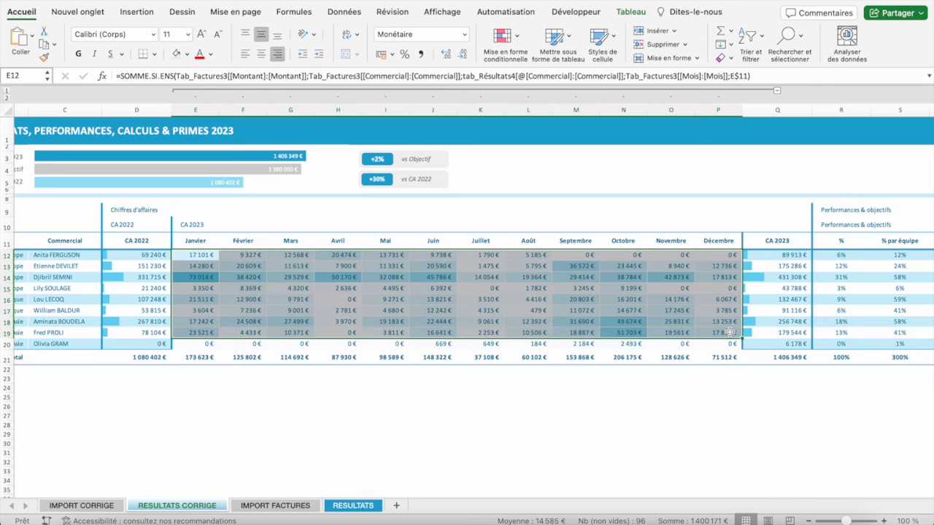
{"action": "left_click", "coordinate": [352, 506]}
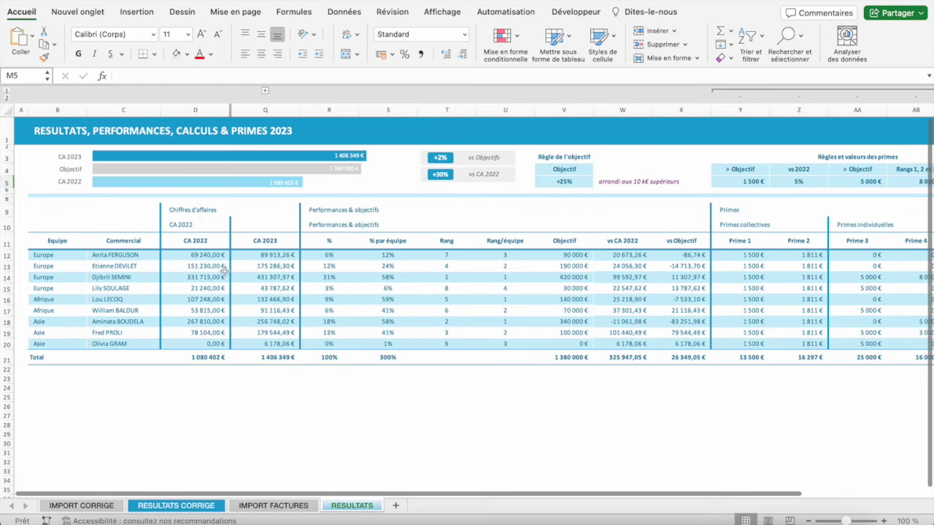
- Add solid blue data bars to CA 2022 (D12:D20) and CA 2023 (Q12:Q20) values
{"action": "left_click", "coordinate": [190, 255]}
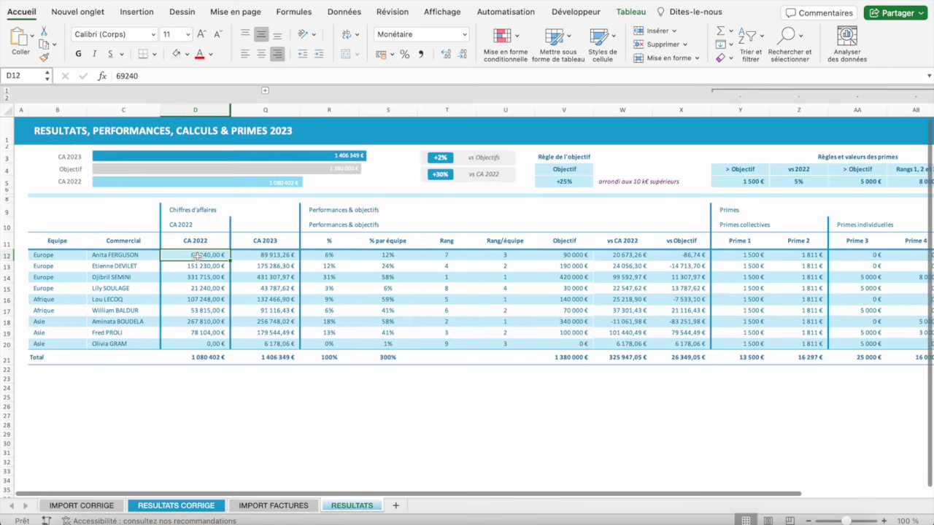
{"action": "left_click_drag", "start_coordinate": [197, 256], "coordinate": [197, 341]}
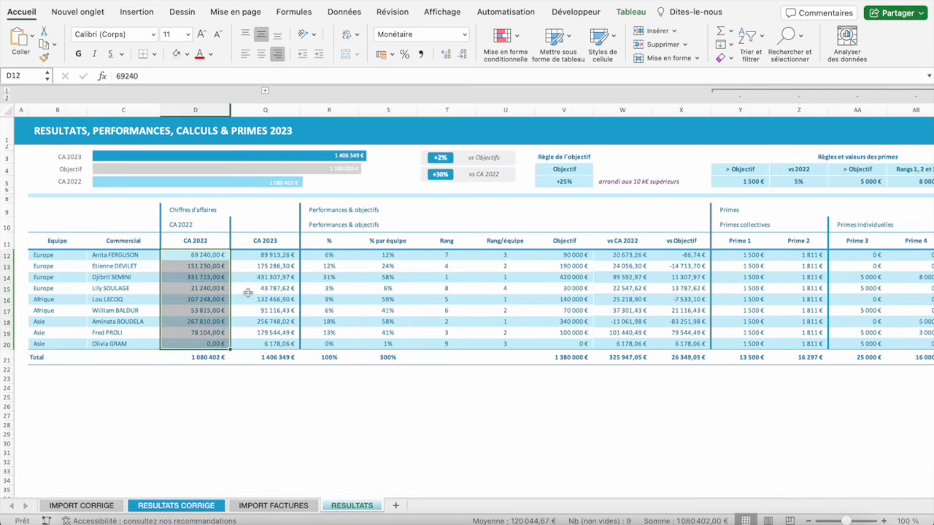
{"action": "left_click_drag", "start_coordinate": [254, 257], "coordinate": [262, 343]}
{"action": "left_click", "coordinate": [502, 37]}
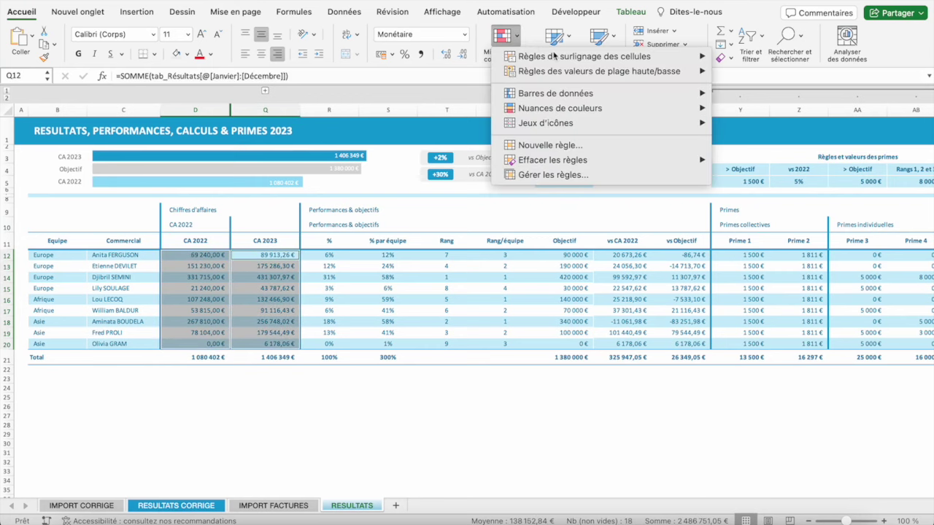
{"action": "mouse_move", "coordinate": [570, 93]}
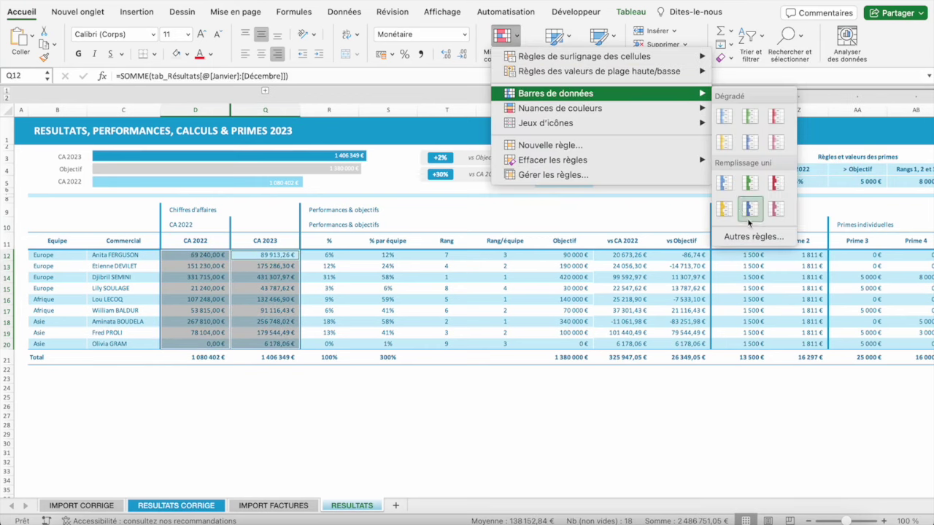
{"action": "left_click", "coordinate": [731, 180]}
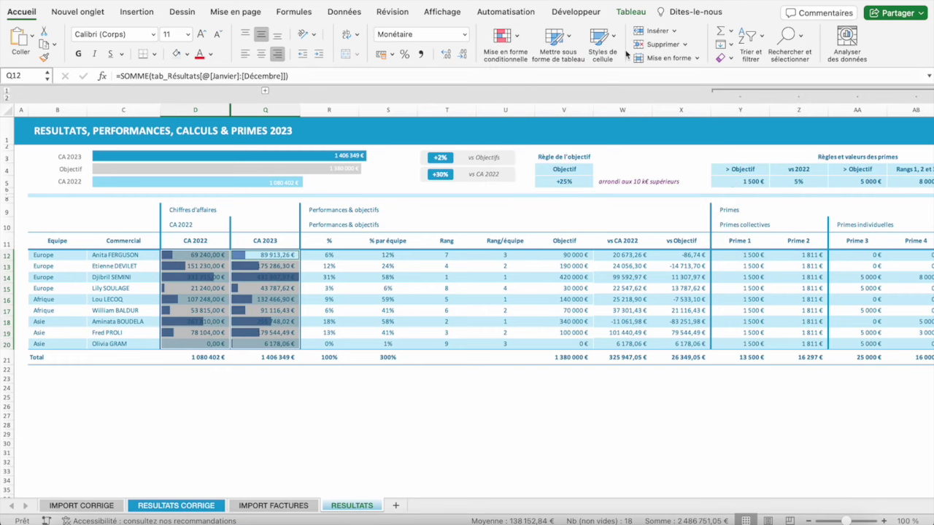
- Recolour the data bar rule's positive bars light blue, then view RESULTATS CORRIGE for comparison
{"action": "left_click", "coordinate": [503, 37]}
{"action": "left_click", "coordinate": [551, 173]}
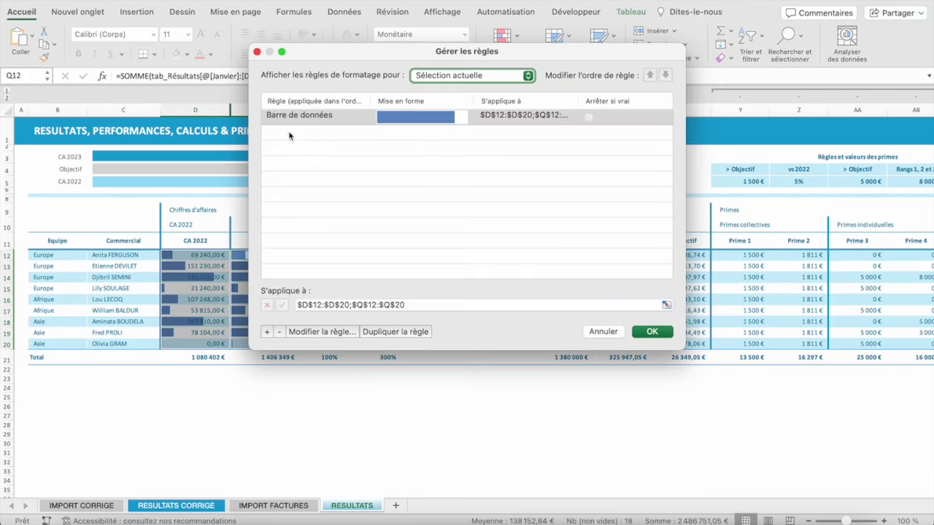
{"action": "left_click", "coordinate": [327, 331]}
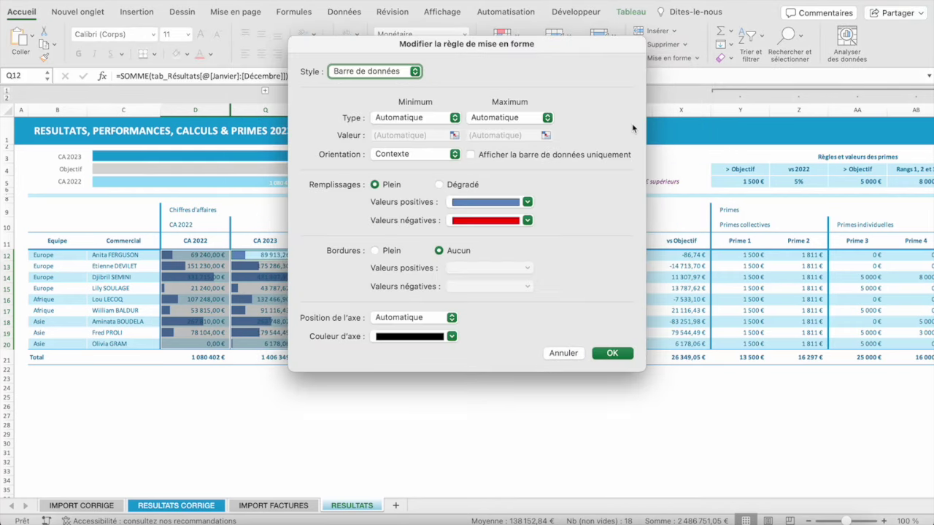
{"action": "left_click", "coordinate": [492, 202]}
{"action": "left_click", "coordinate": [537, 272]}
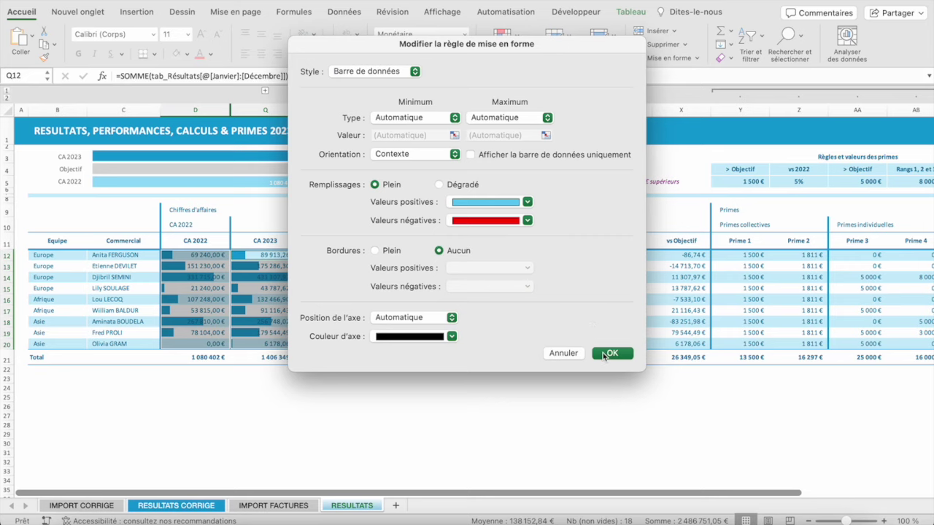
{"action": "left_click", "coordinate": [604, 355]}
{"action": "left_click", "coordinate": [652, 371]}
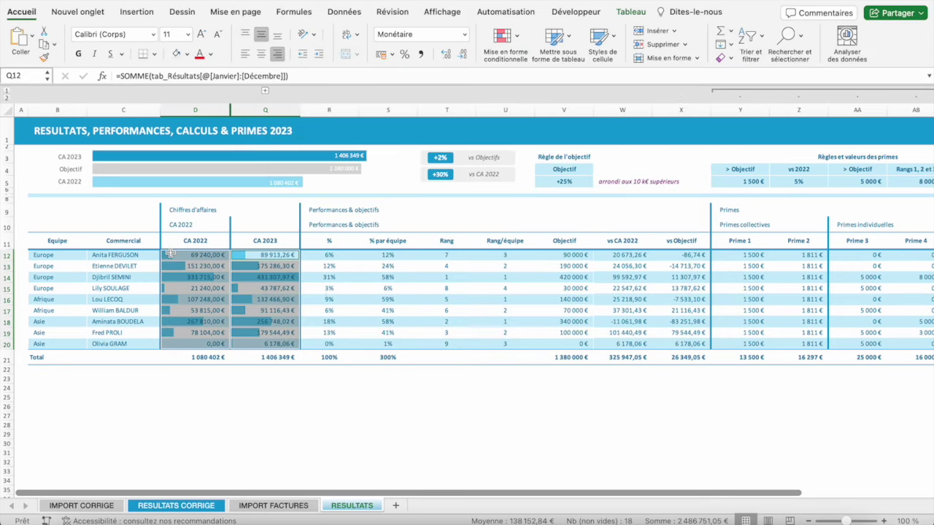
{"action": "left_click", "coordinate": [176, 505]}
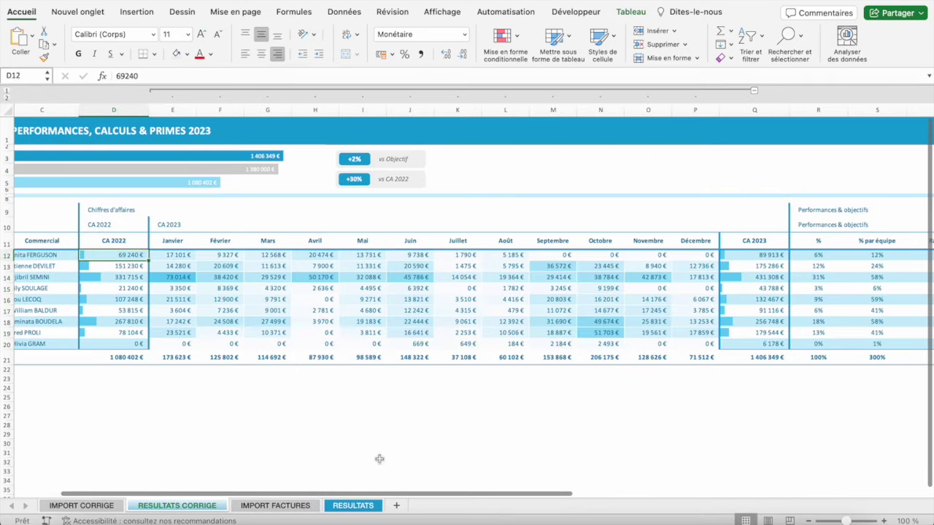
- On RESULTATS, edit the data bar rule to set its minimum to the number 0
{"action": "left_click", "coordinate": [343, 505]}
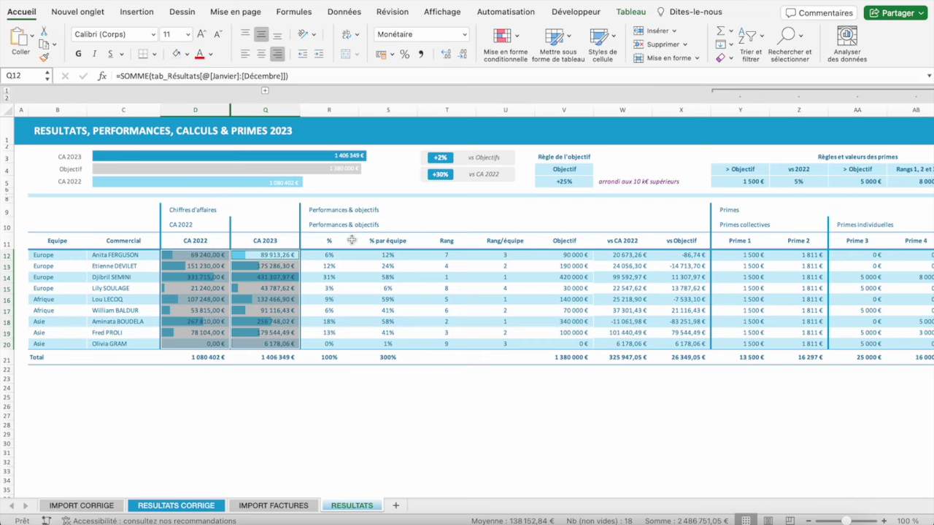
{"action": "left_click", "coordinate": [519, 36]}
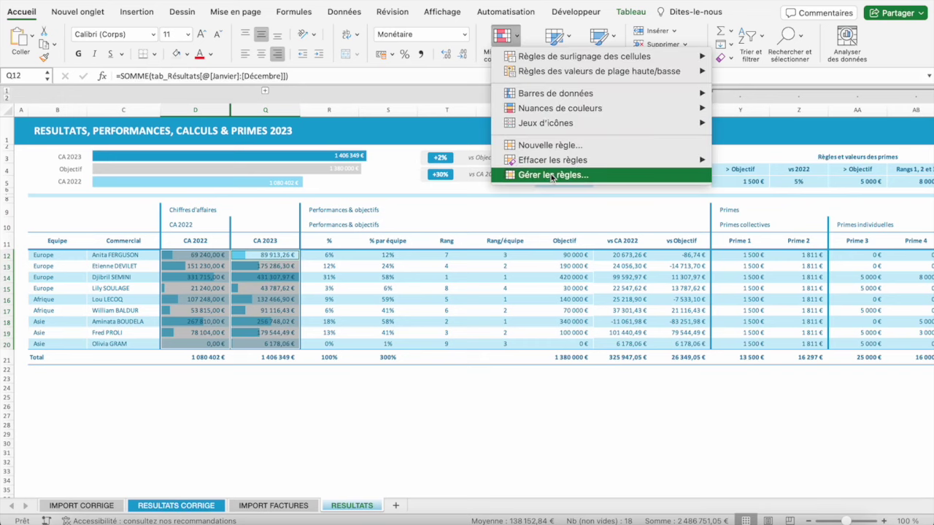
{"action": "left_click", "coordinate": [559, 174]}
{"action": "left_click", "coordinate": [321, 383]}
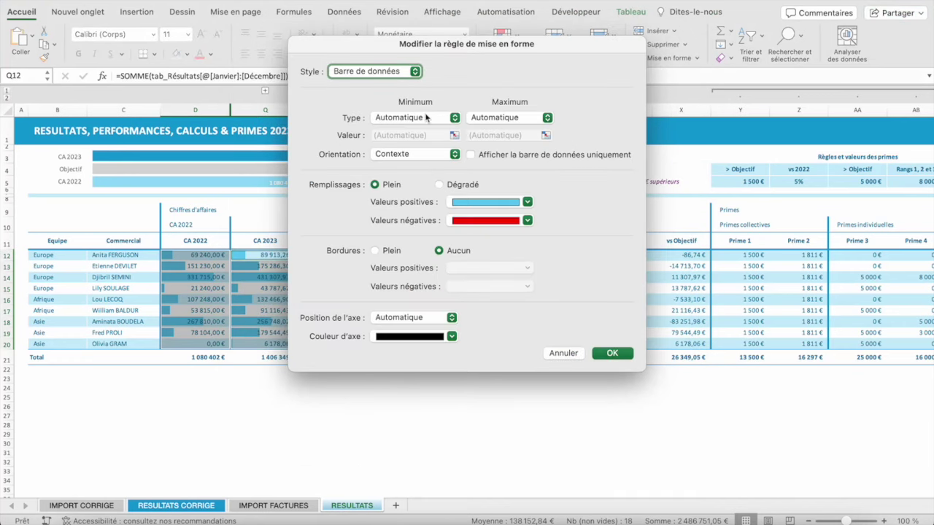
{"action": "left_click", "coordinate": [449, 116]}
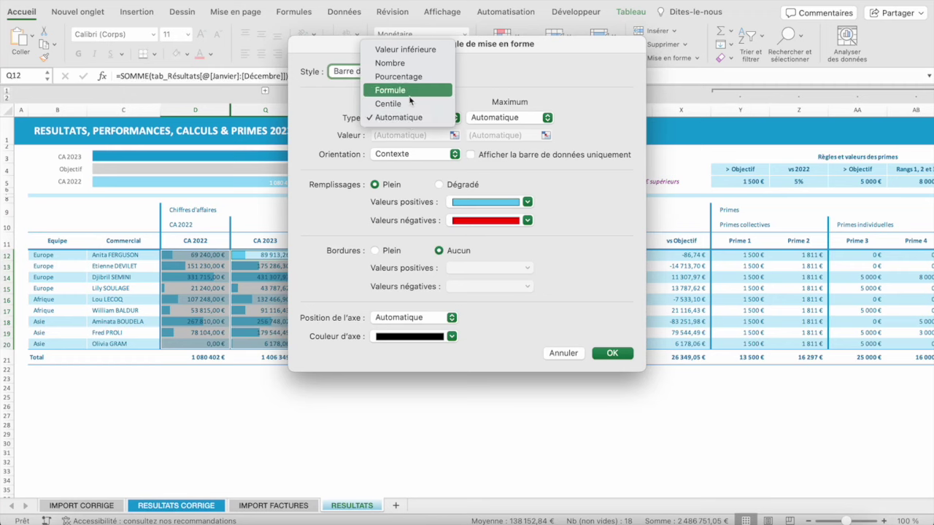
{"action": "left_click", "coordinate": [394, 63]}
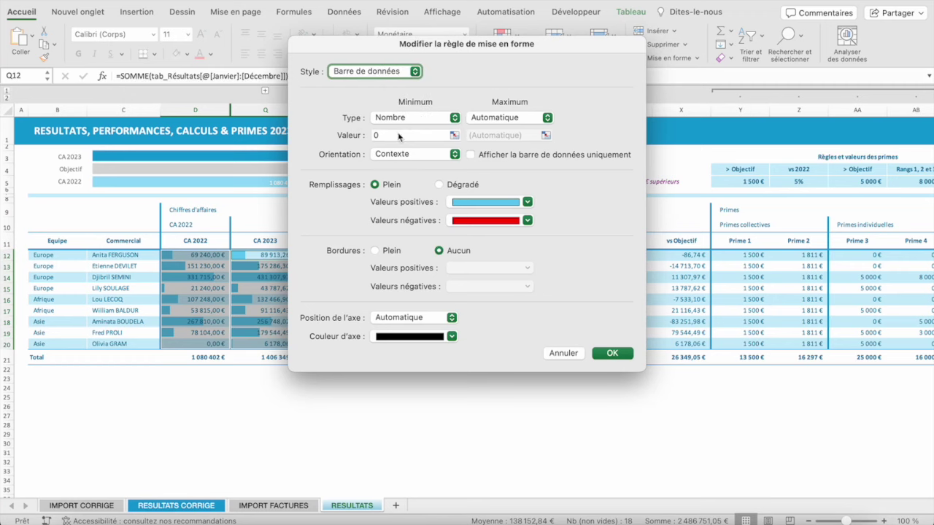
- Set the data bar maximum to a fixed number taken from cell Q21 and apply the rule
{"action": "left_click", "coordinate": [496, 116]}
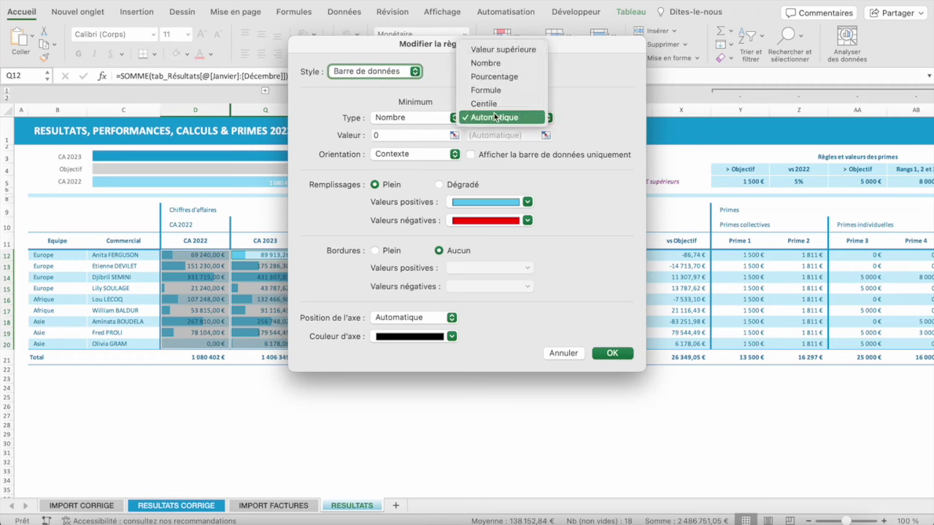
{"action": "left_click", "coordinate": [502, 49]}
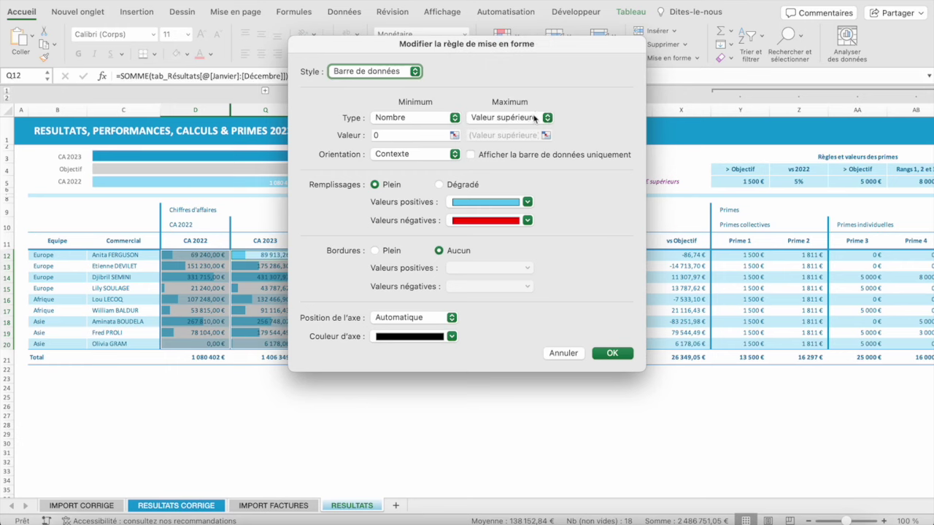
{"action": "left_click", "coordinate": [534, 118]}
{"action": "left_click", "coordinate": [523, 132]}
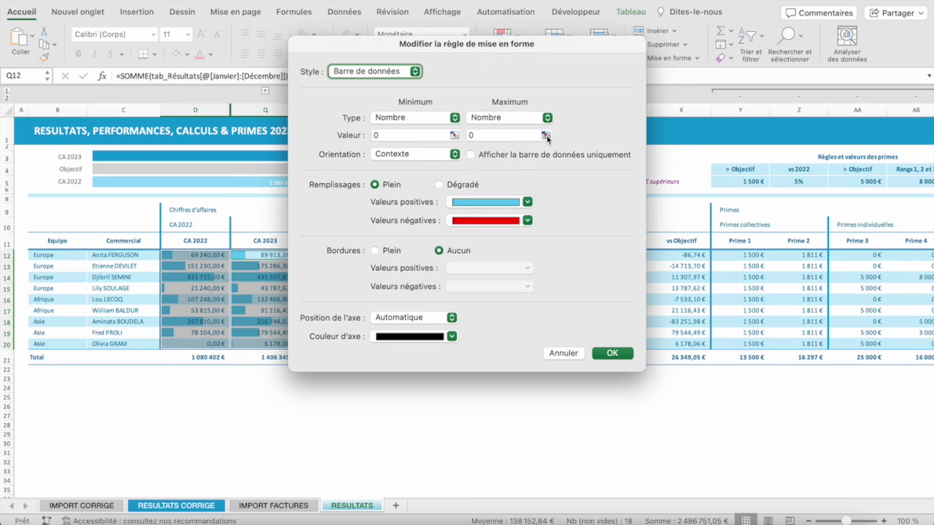
{"action": "left_click", "coordinate": [546, 136]}
{"action": "left_click", "coordinate": [271, 358]}
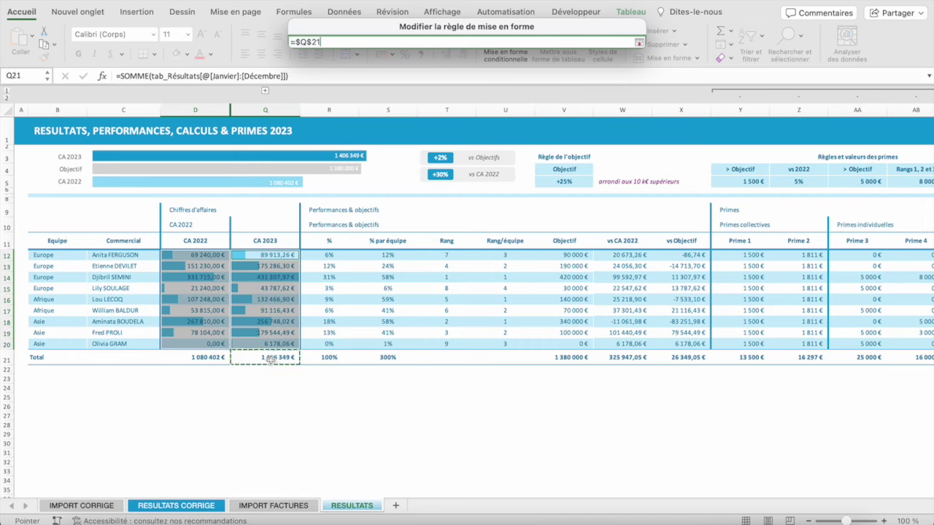
{"action": "key", "text": "Return"}
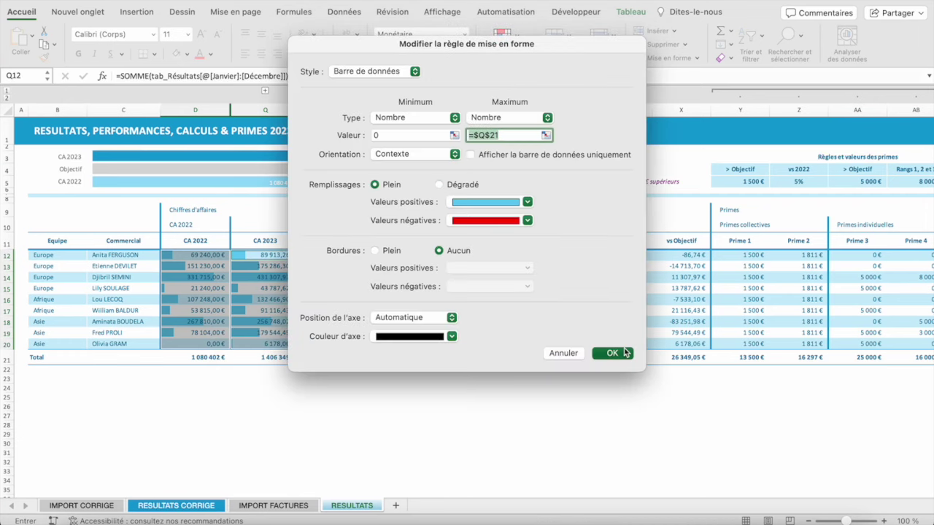
{"action": "left_click", "coordinate": [626, 353]}
{"action": "left_click", "coordinate": [647, 397]}
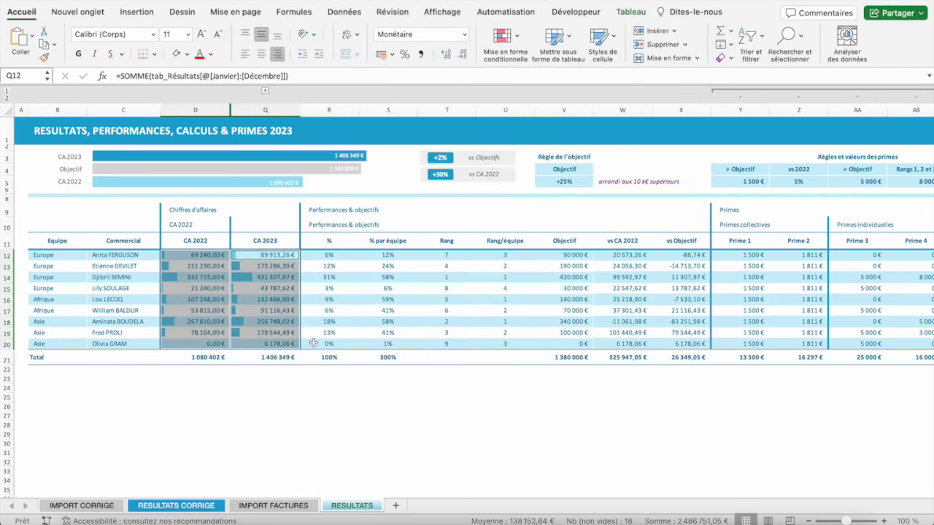
{"action": "left_click", "coordinate": [270, 356]}
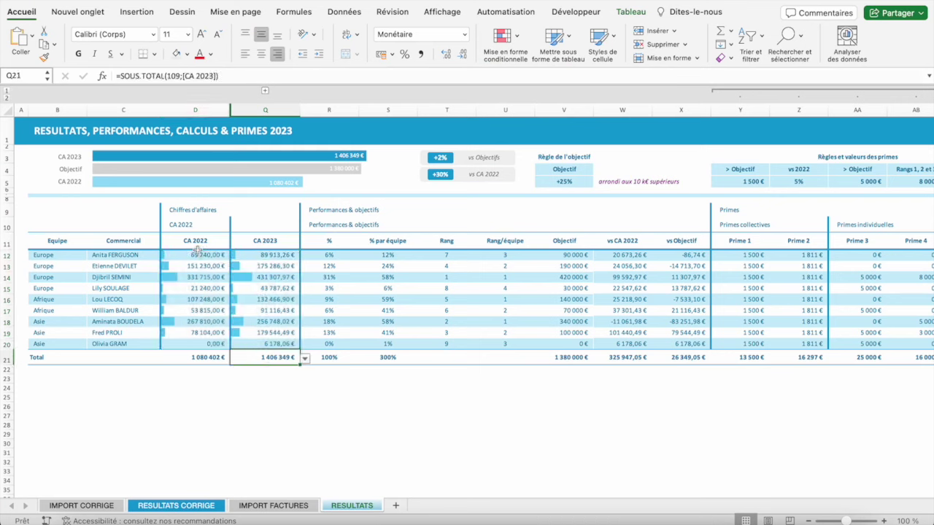
- Remove $D$12:$D$20 from the data bar rule's range, keeping its maximum at =$Q$21
{"action": "left_click_drag", "start_coordinate": [197, 254], "coordinate": [194, 344]}
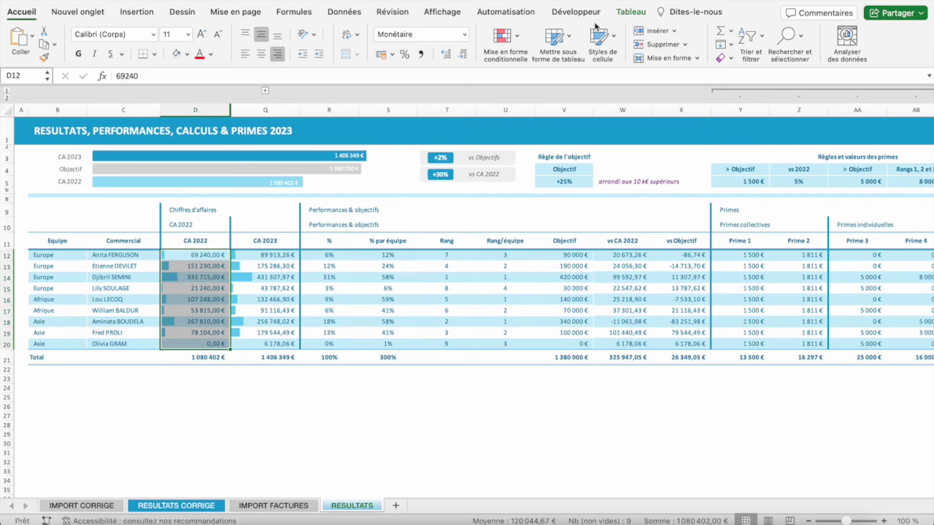
{"action": "left_click", "coordinate": [504, 35]}
{"action": "left_click", "coordinate": [544, 117]}
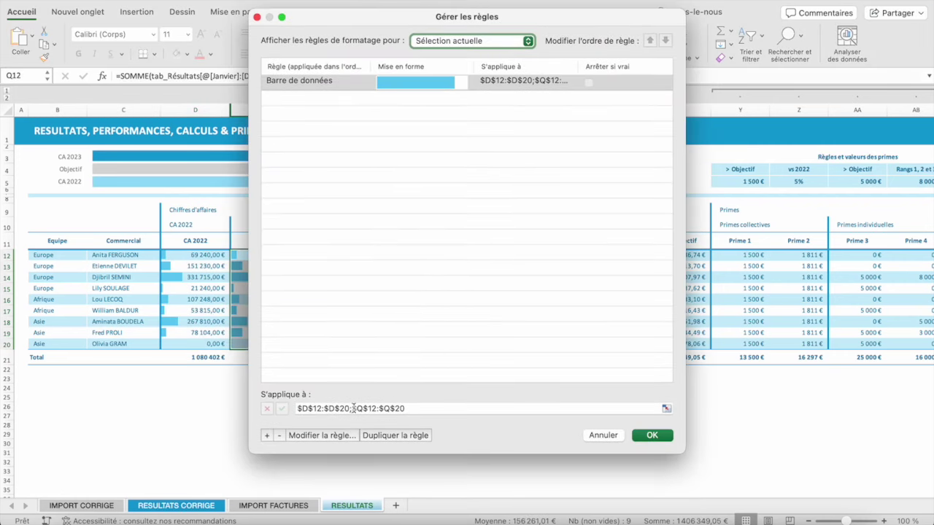
{"action": "left_click_drag", "start_coordinate": [354, 409], "coordinate": [297, 408]}
{"action": "key", "text": "BackSpace"}
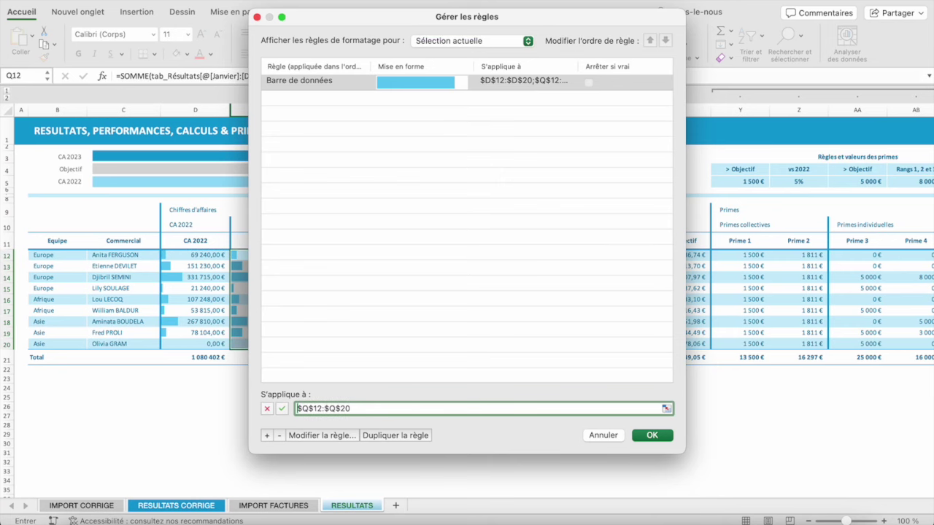
{"action": "left_click", "coordinate": [316, 436]}
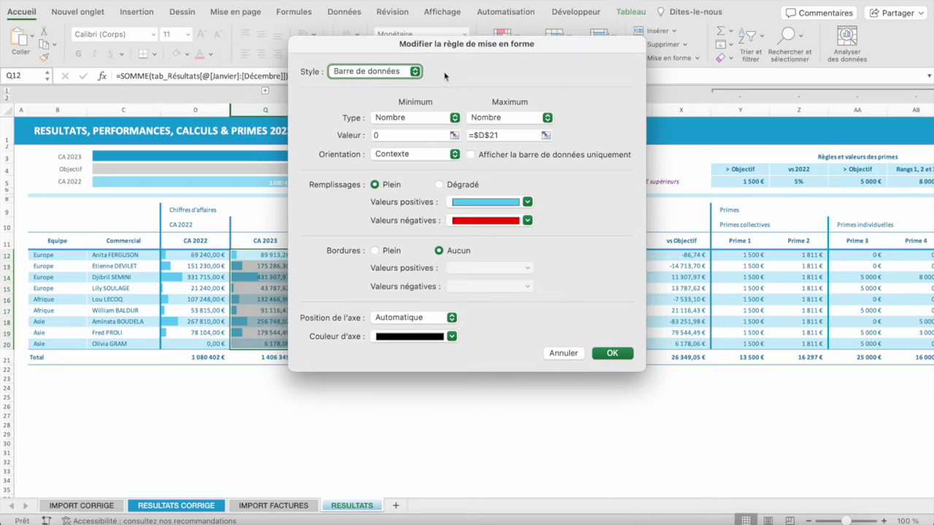
{"action": "left_click", "coordinate": [482, 135]}
{"action": "key", "text": "BackSpace"}
{"action": "type", "text": "Q"}
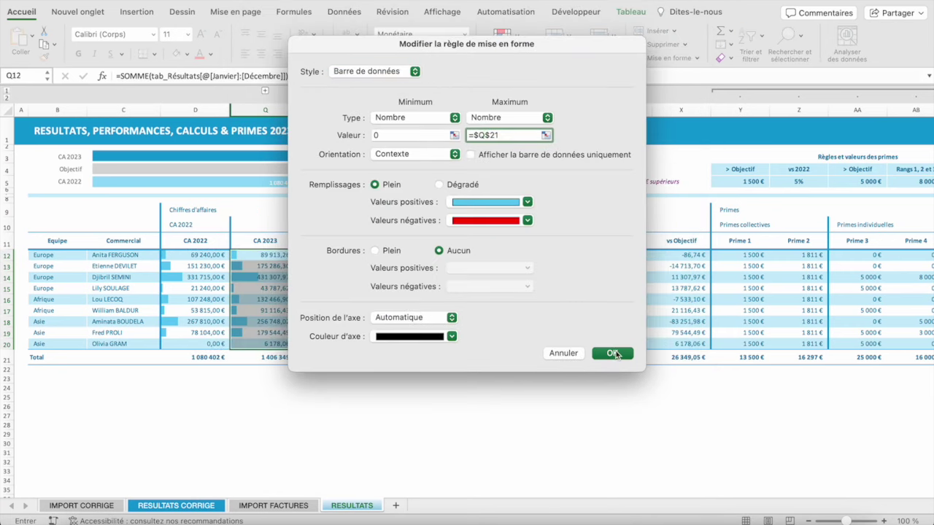
{"action": "left_click", "coordinate": [615, 355]}
{"action": "left_click", "coordinate": [640, 448]}
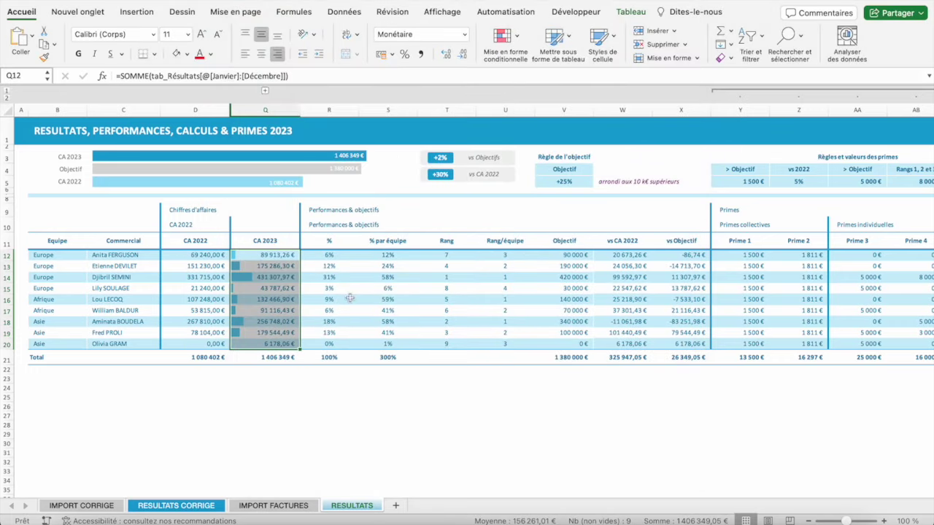
{"action": "left_click_drag", "start_coordinate": [192, 256], "coordinate": [191, 344]}
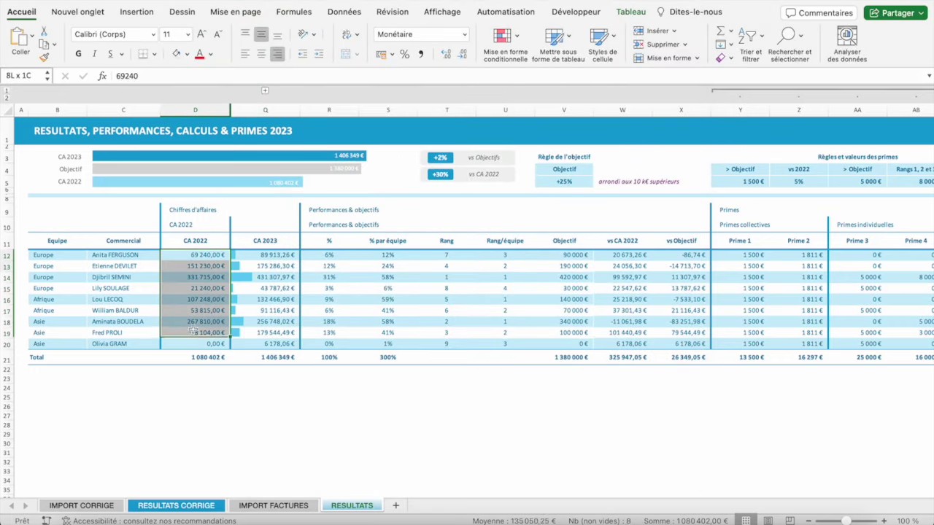
- Confirm D12:D20 has no rules, then add solid blue data bars to it
{"action": "left_click", "coordinate": [502, 37]}
{"action": "left_click", "coordinate": [553, 175]}
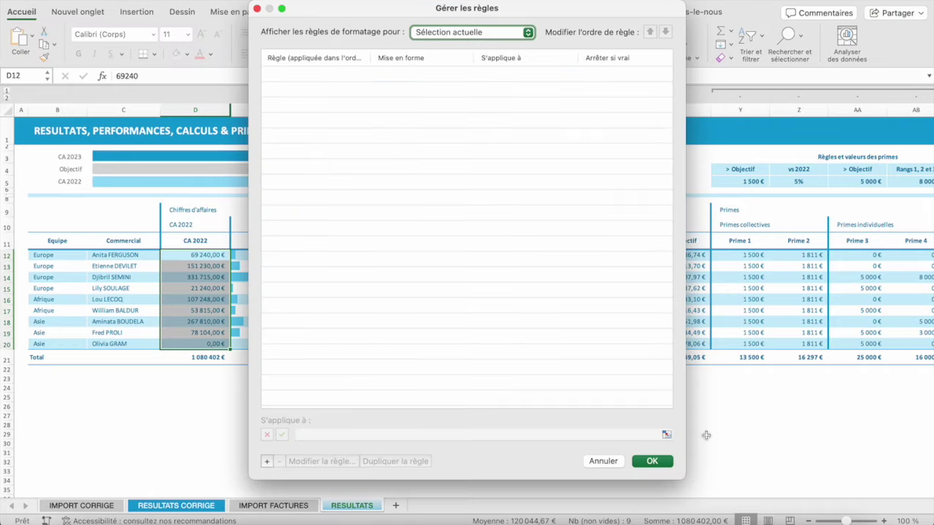
{"action": "left_click", "coordinate": [602, 461]}
{"action": "left_click", "coordinate": [504, 37]}
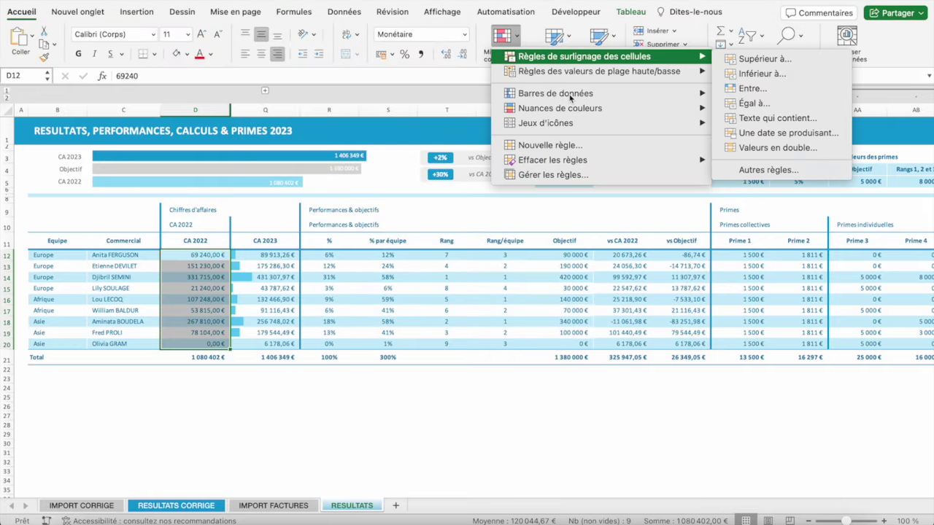
{"action": "mouse_move", "coordinate": [572, 95]}
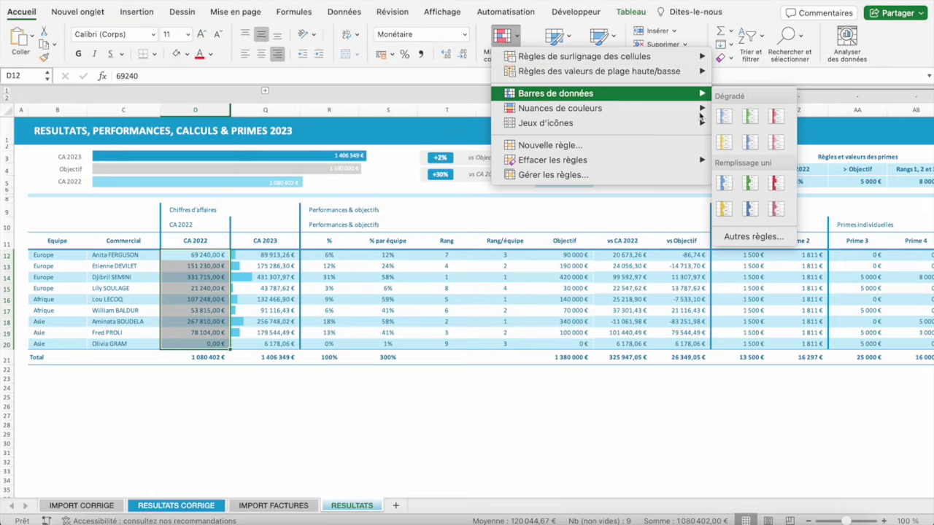
{"action": "left_click", "coordinate": [725, 183]}
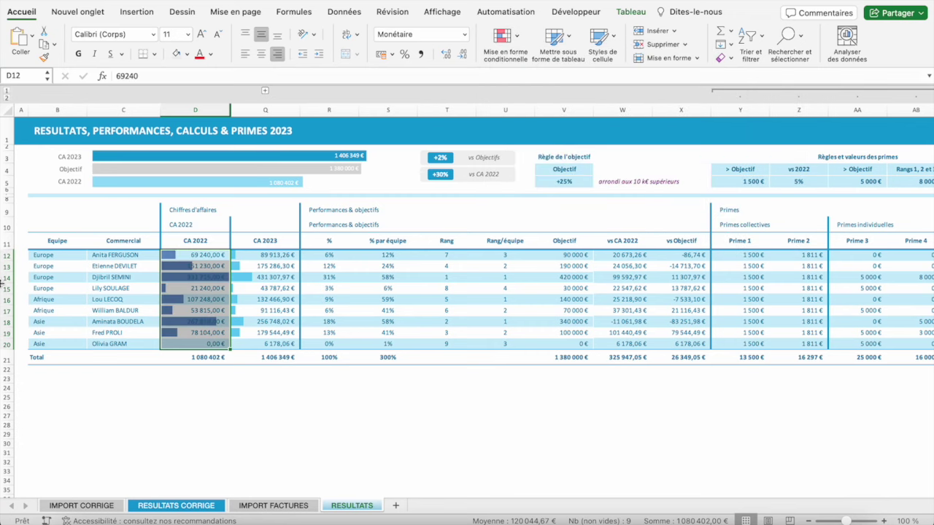
- Edit the new CA 2022 data bar rule to scale from number 0 to cell D21
{"action": "left_click", "coordinate": [502, 38]}
{"action": "left_click", "coordinate": [549, 182]}
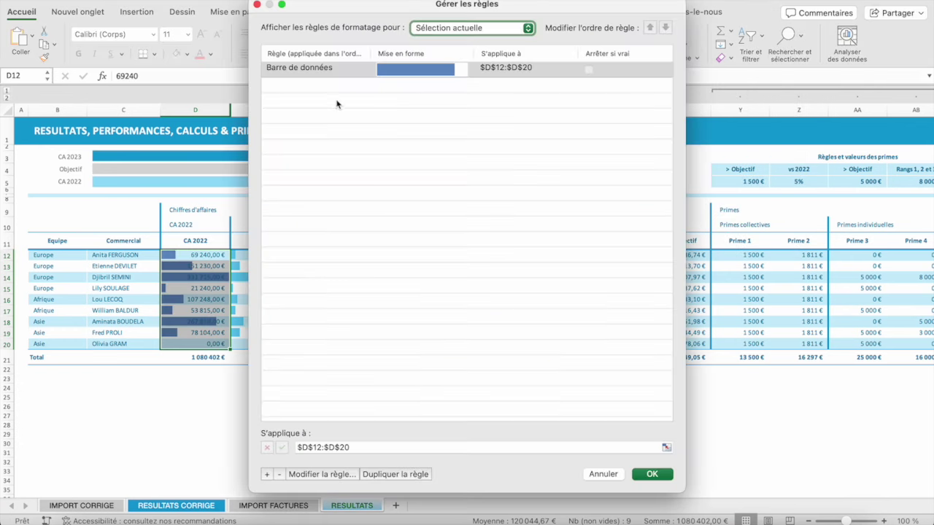
{"action": "left_click", "coordinate": [330, 476]}
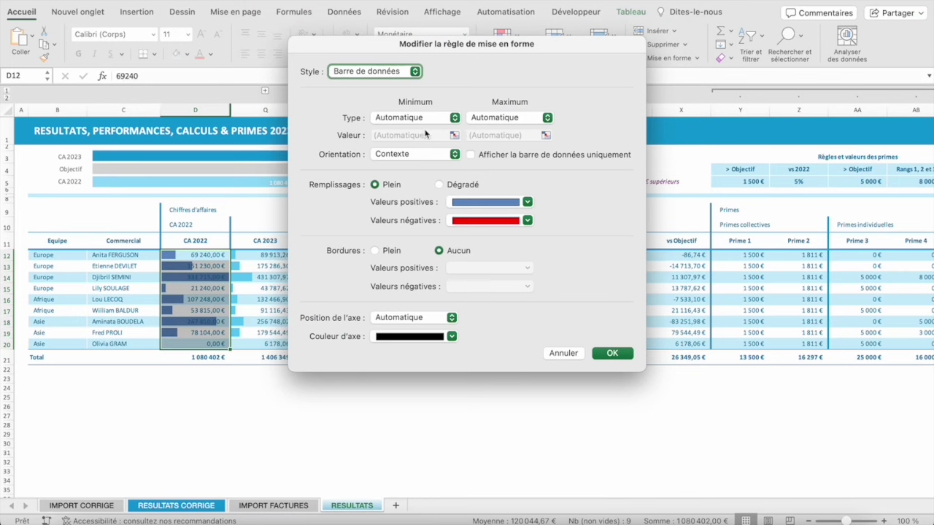
{"action": "left_click", "coordinate": [419, 117]}
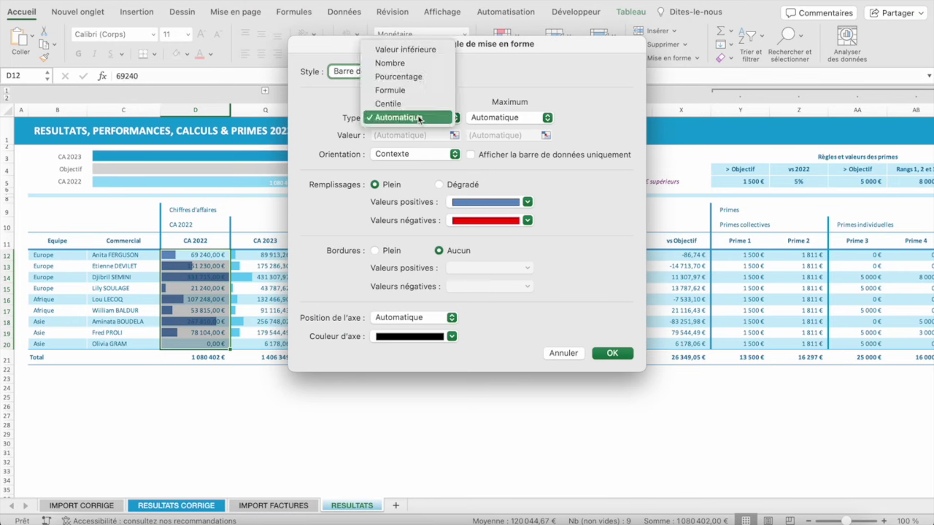
{"action": "left_click", "coordinate": [400, 63]}
{"action": "left_click", "coordinate": [394, 135]}
{"action": "left_click", "coordinate": [490, 119]}
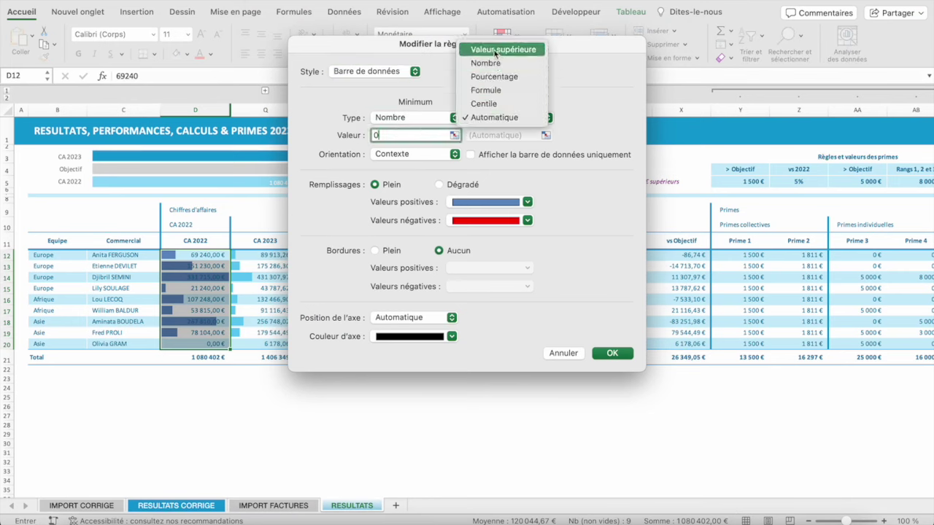
{"action": "left_click", "coordinate": [495, 64]}
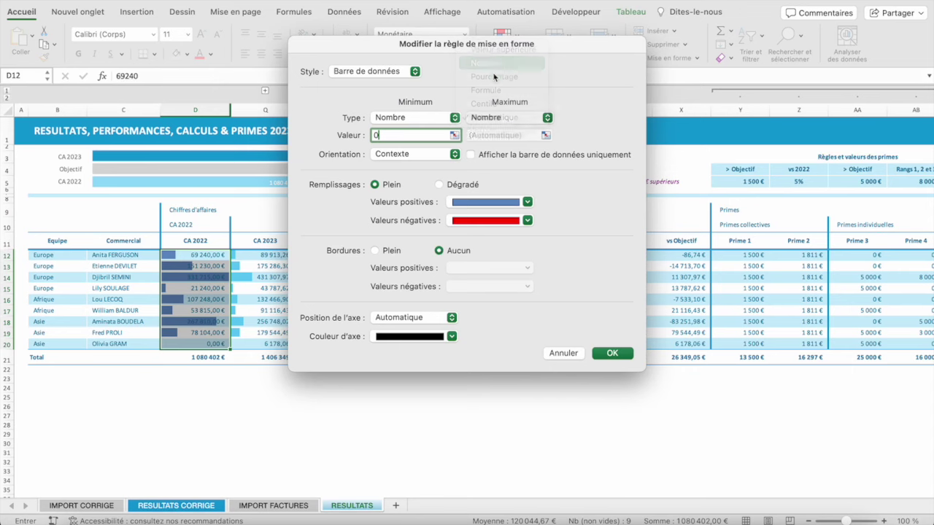
{"action": "left_click", "coordinate": [546, 135]}
{"action": "left_click", "coordinate": [215, 358]}
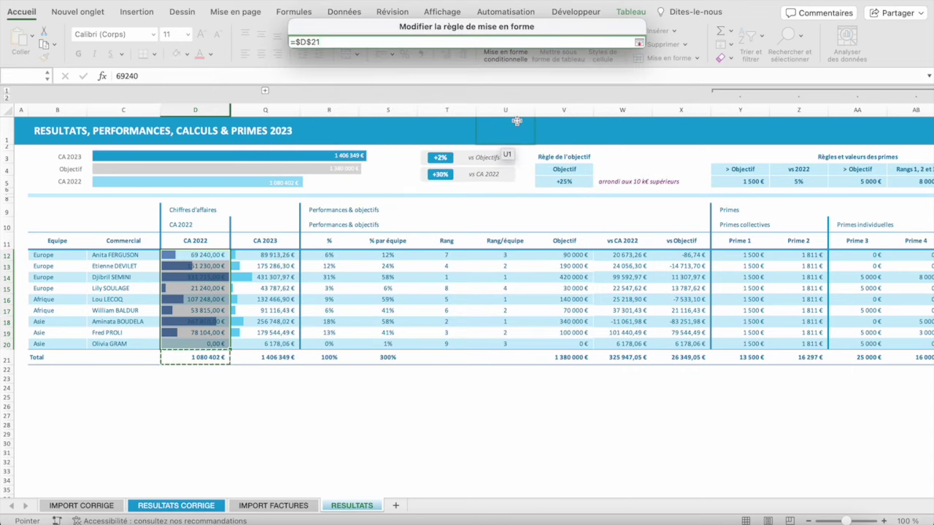
{"action": "key", "text": "Return"}
- Make the CA 2022 bars light blue and apply the rule
{"action": "left_click", "coordinate": [488, 204]}
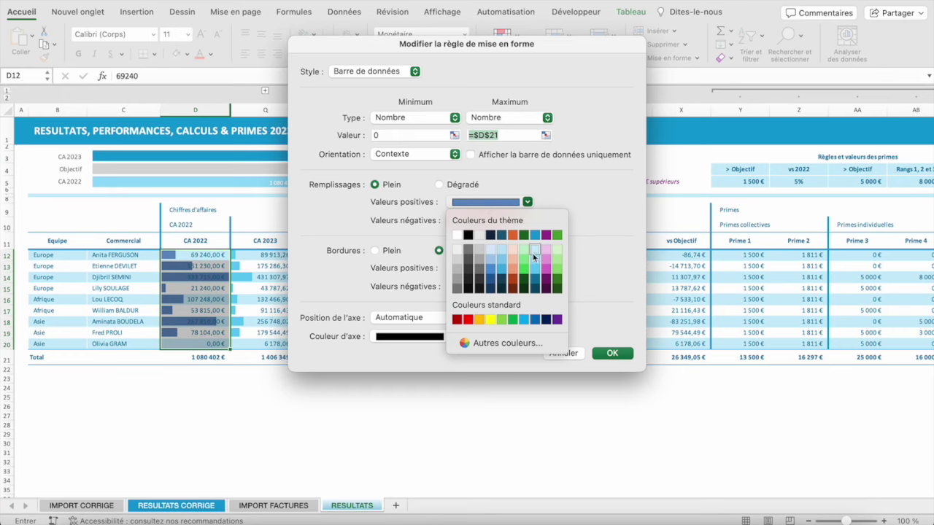
{"action": "left_click", "coordinate": [537, 261]}
{"action": "left_click", "coordinate": [612, 353]}
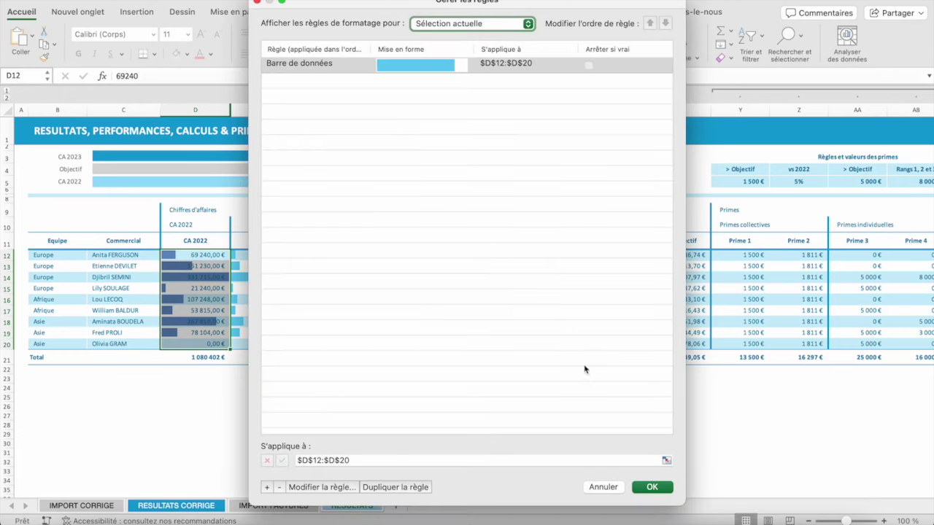
{"action": "left_click", "coordinate": [645, 487]}
{"action": "left_click", "coordinate": [244, 252]}
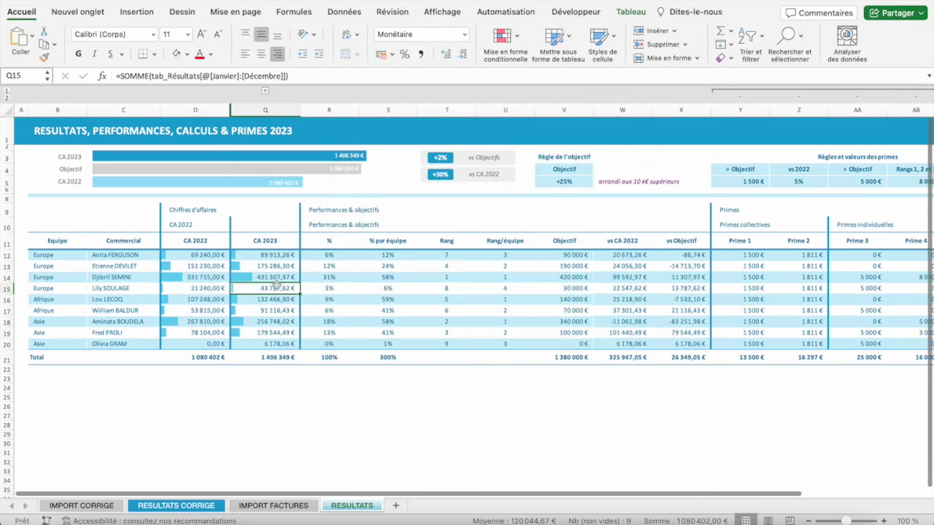
- Unhide the Janvier–Décembre columns and select the monthly sales figures E12:P20
{"action": "left_click", "coordinate": [166, 257]}
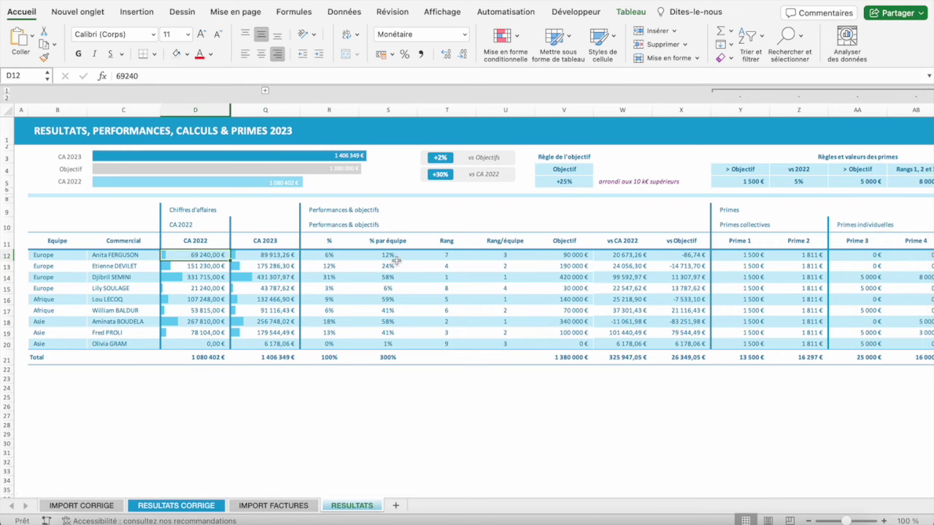
{"action": "left_click", "coordinate": [265, 91]}
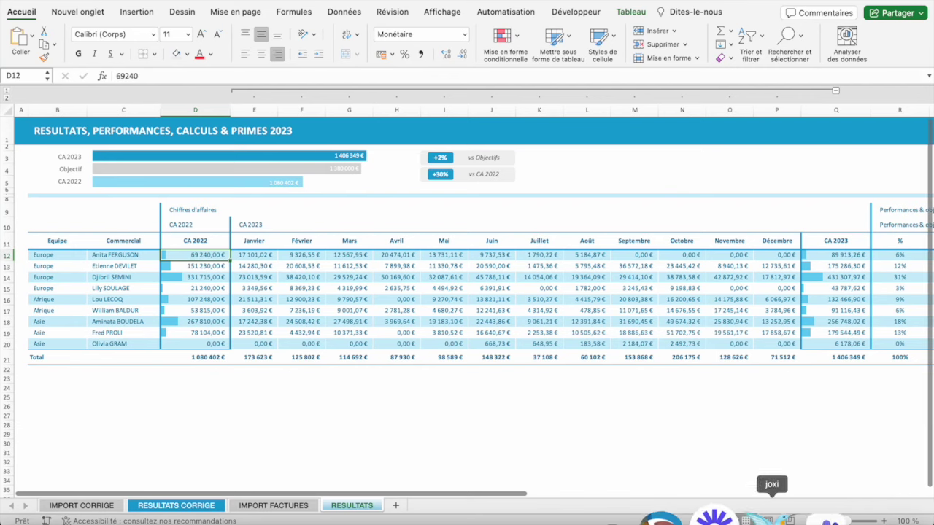
{"action": "left_click", "coordinate": [254, 255]}
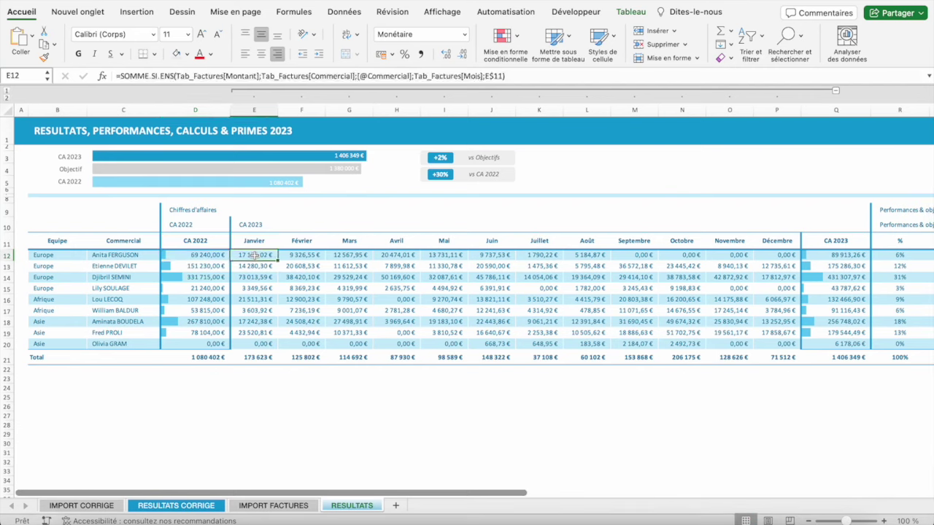
{"action": "left_click_drag", "start_coordinate": [367, 251], "coordinate": [757, 341]}
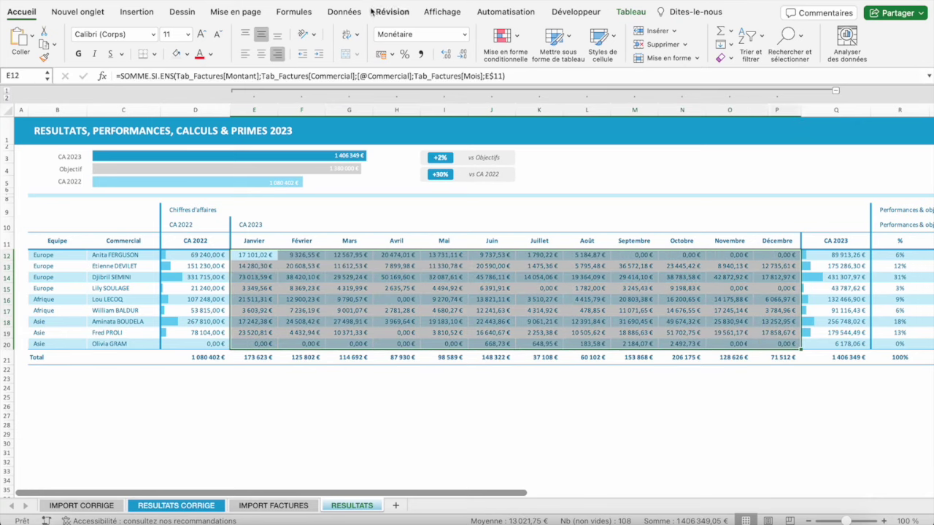
- Apply a two-colour scale to the monthly figures E12:P20
{"action": "left_click", "coordinate": [521, 36]}
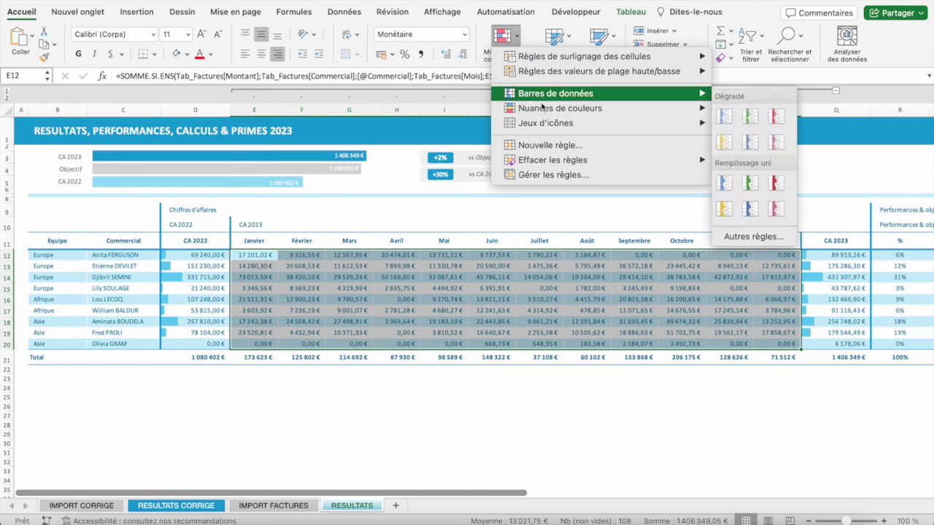
{"action": "mouse_move", "coordinate": [543, 107]}
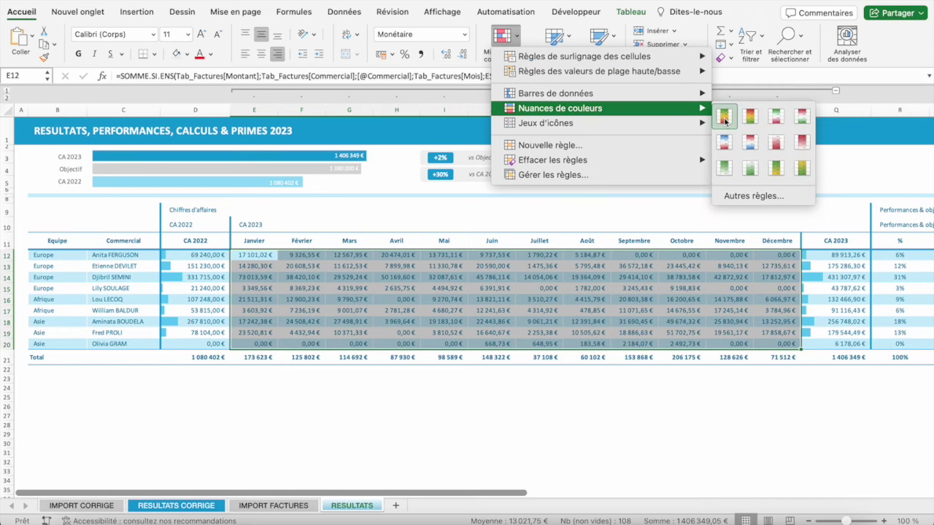
{"action": "left_click", "coordinate": [724, 168]}
- Edit the colour-scale rule so its maximum colour is light blue
{"action": "left_click", "coordinate": [511, 37]}
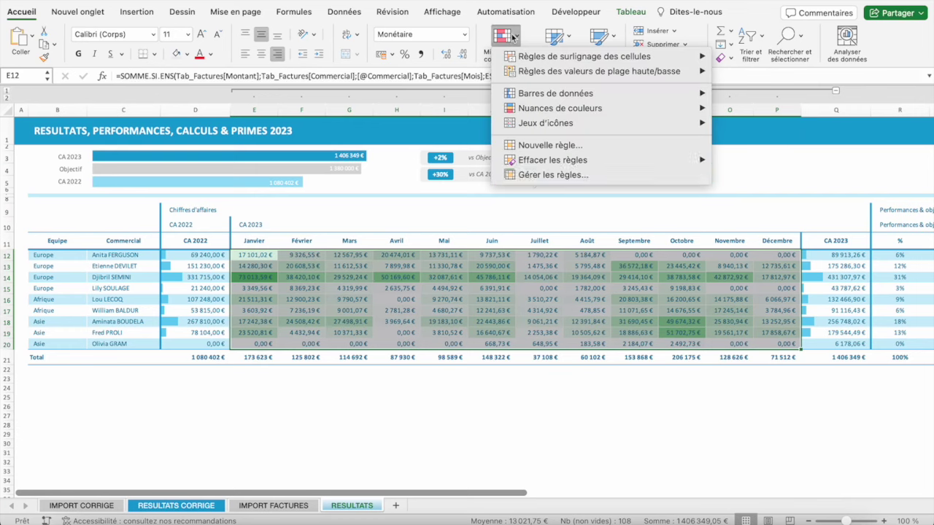
{"action": "left_click", "coordinate": [514, 176]}
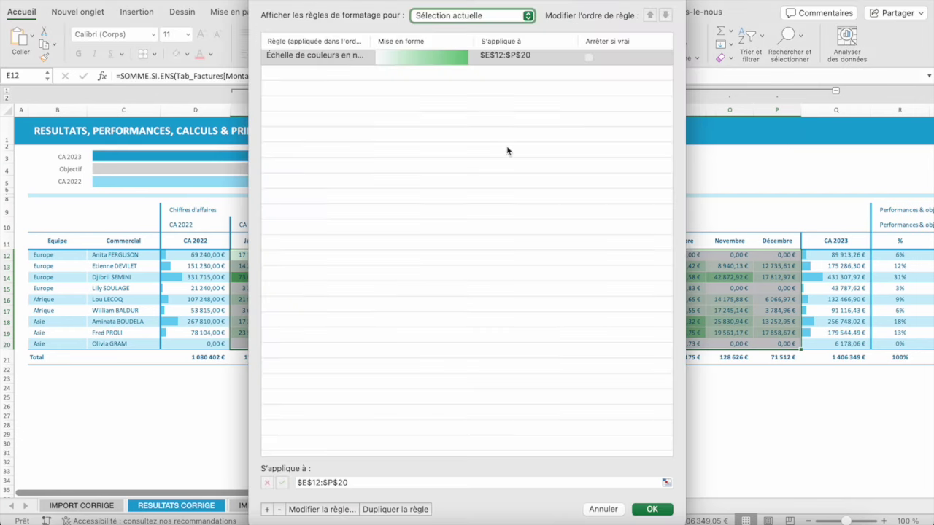
{"action": "left_click", "coordinate": [321, 509]}
{"action": "left_click", "coordinate": [535, 197]}
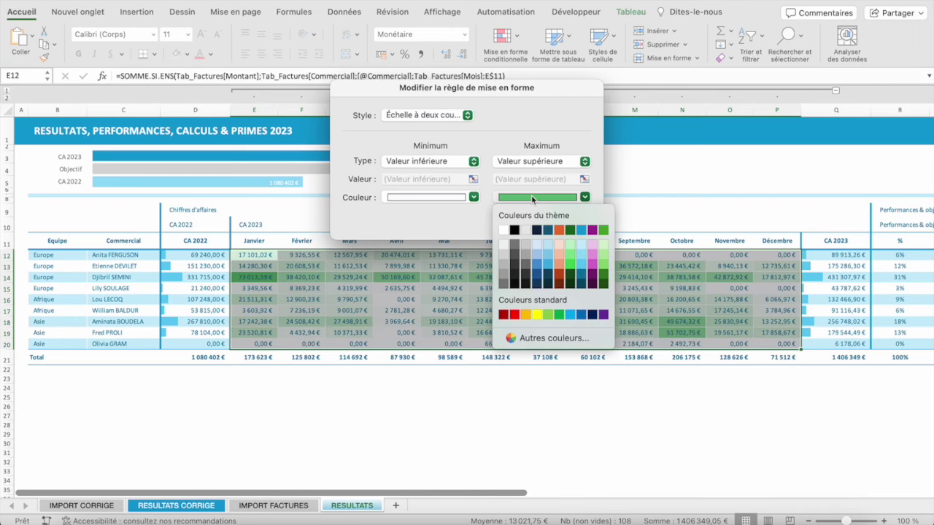
{"action": "left_click", "coordinate": [582, 254]}
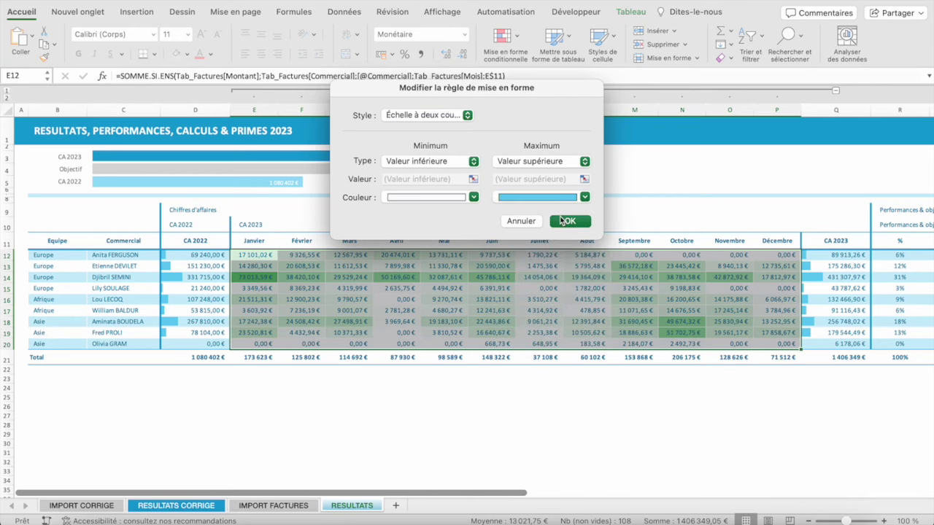
{"action": "left_click", "coordinate": [566, 221]}
{"action": "left_click", "coordinate": [648, 509]}
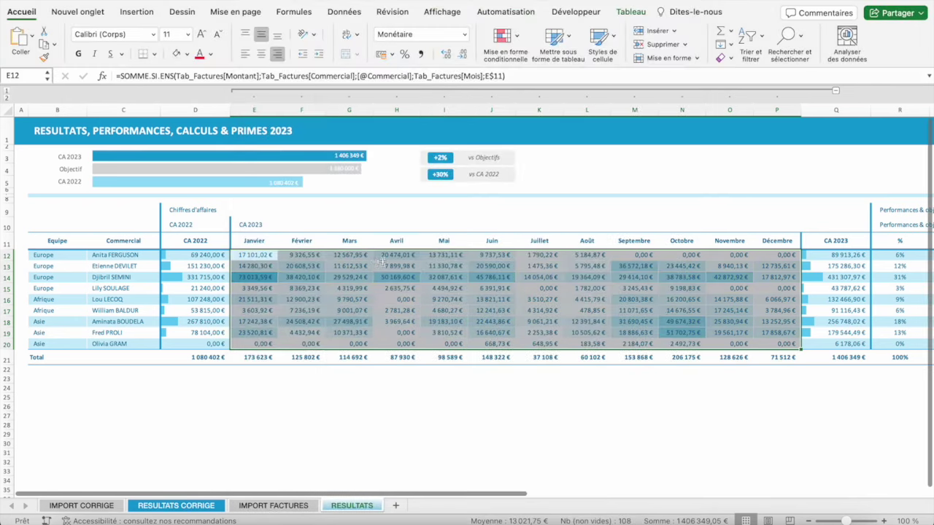
{"action": "left_click", "coordinate": [348, 266]}
- Check the darkest shaded January value and review the shaded monthly figures
{"action": "left_click", "coordinate": [270, 277]}
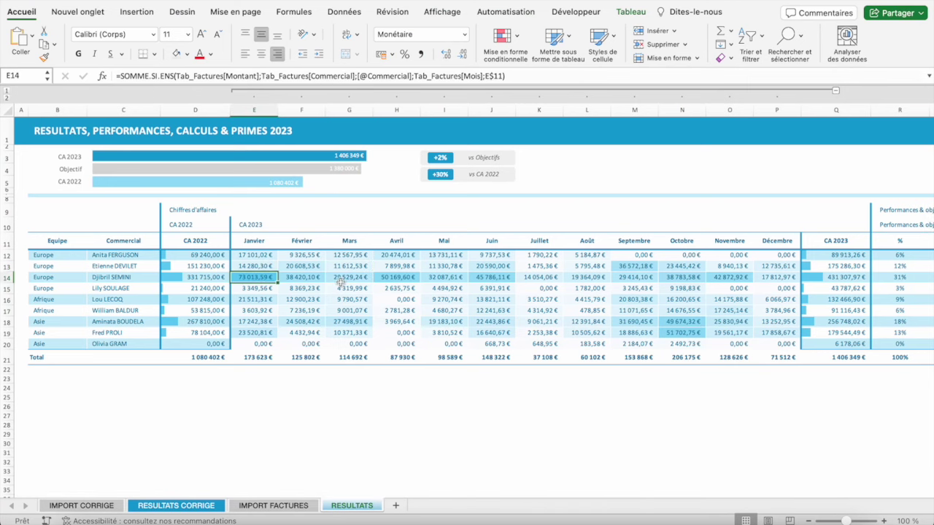
{"action": "scroll", "coordinate": [427, 310], "scroll_direction": "right", "scroll_amount": 1}
{"action": "scroll", "coordinate": [427, 309], "scroll_direction": "right", "scroll_amount": 5}
{"action": "scroll", "coordinate": [427, 309], "scroll_direction": "right", "scroll_amount": 5}
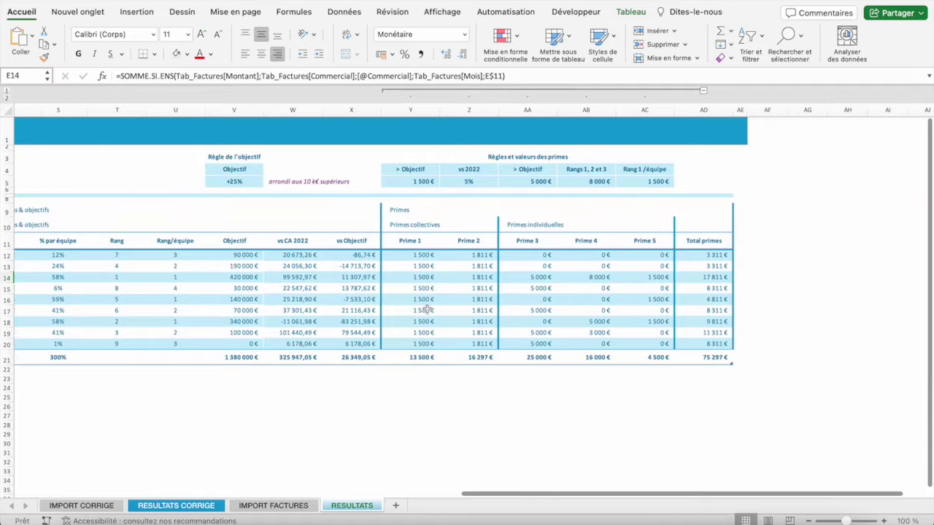
{"action": "scroll", "coordinate": [427, 310], "scroll_direction": "right", "scroll_amount": 1}
{"action": "scroll", "coordinate": [427, 310], "scroll_direction": "left", "scroll_amount": 10}
{"action": "scroll", "coordinate": [427, 310], "scroll_direction": "left", "scroll_amount": 5}
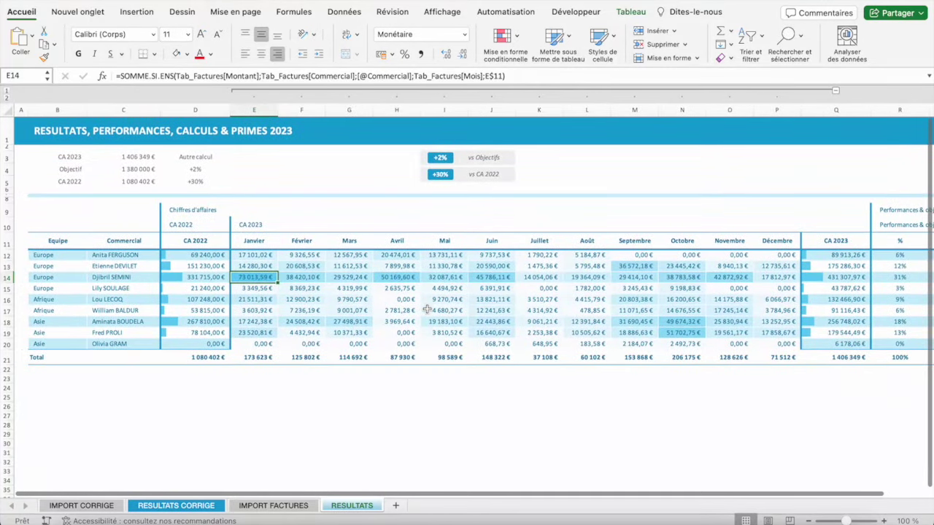
{"action": "scroll", "coordinate": [222, 261], "scroll_direction": "left", "scroll_amount": 1}
{"action": "left_click", "coordinate": [189, 255]}
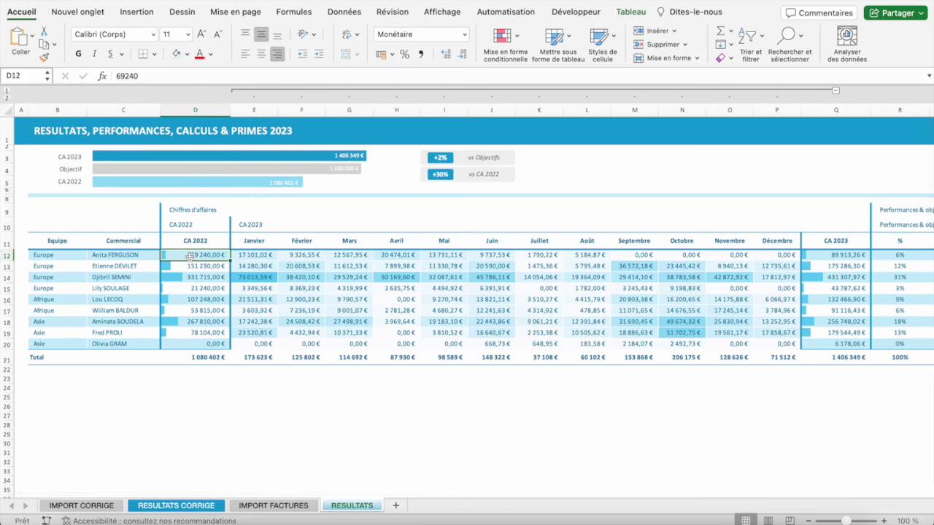
- On IMPORT FACTURES, inspect formula cells H11:K15 and the Type client slicer, then return
{"action": "left_click", "coordinate": [302, 505]}
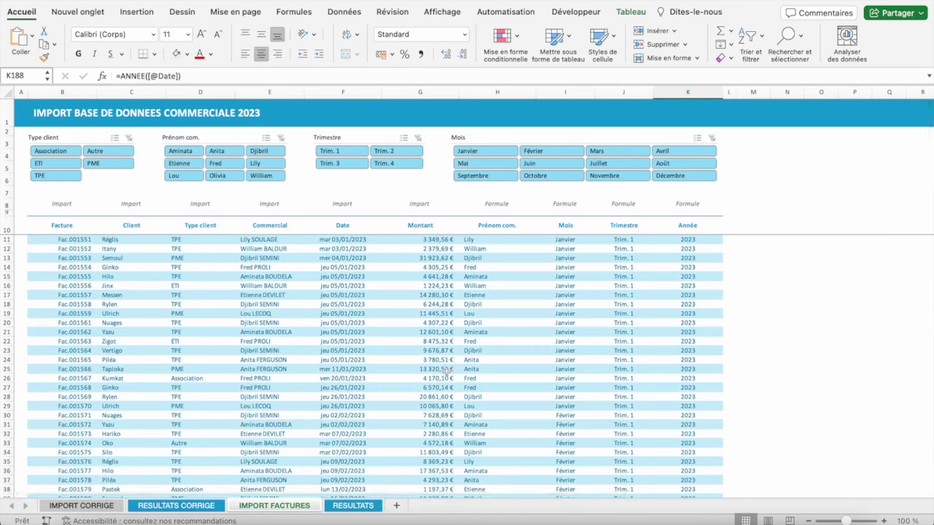
{"action": "left_click_drag", "start_coordinate": [474, 240], "coordinate": [687, 276]}
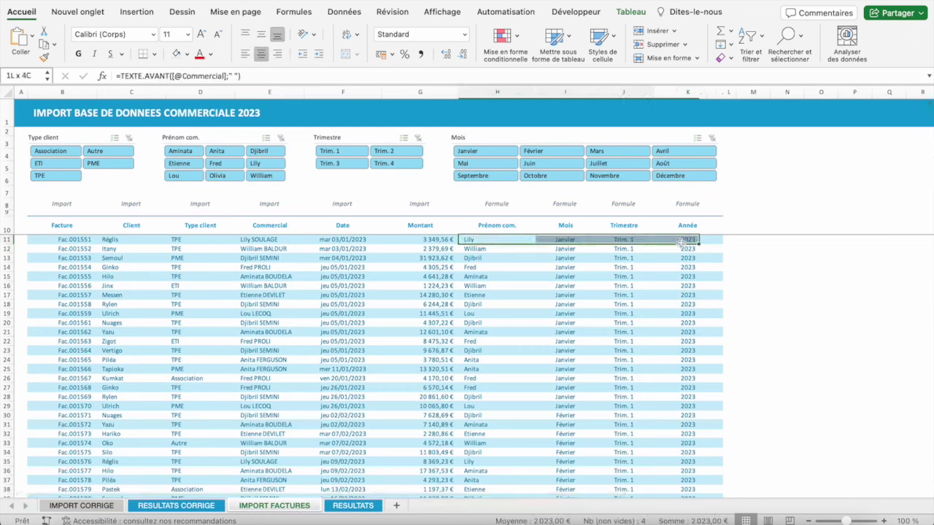
{"action": "left_click", "coordinate": [85, 136]}
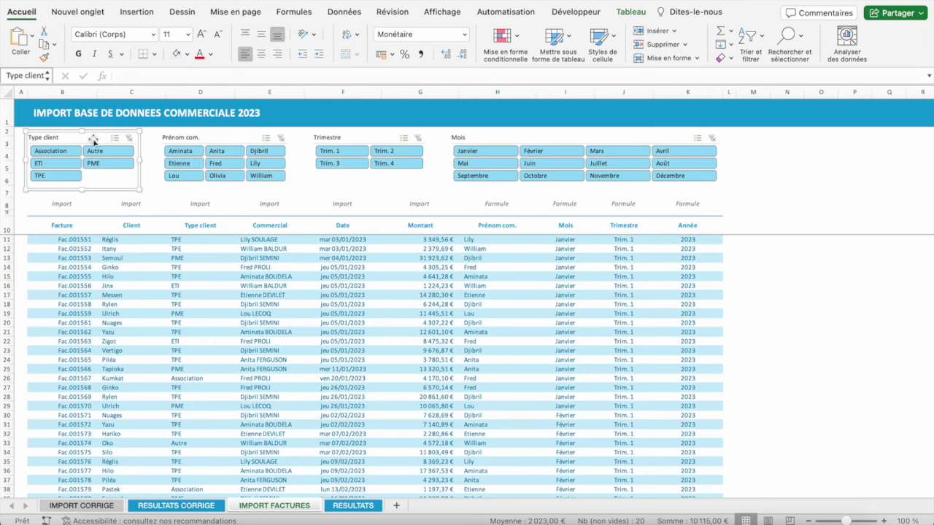
{"action": "left_click", "coordinate": [343, 506]}
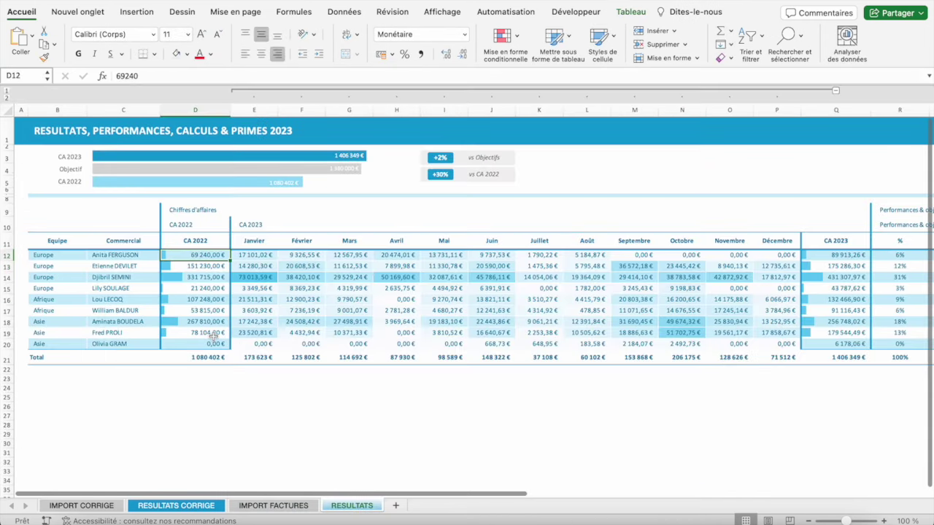
- Review the salesperson names C13:C19 and the monthly figures on RESULTATS
{"action": "scroll", "coordinate": [213, 335], "scroll_direction": "right", "scroll_amount": 3}
{"action": "scroll", "coordinate": [214, 335], "scroll_direction": "right", "scroll_amount": 3}
{"action": "scroll", "coordinate": [213, 335], "scroll_direction": "left", "scroll_amount": 3}
{"action": "left_click_drag", "start_coordinate": [99, 265], "coordinate": [117, 332]}
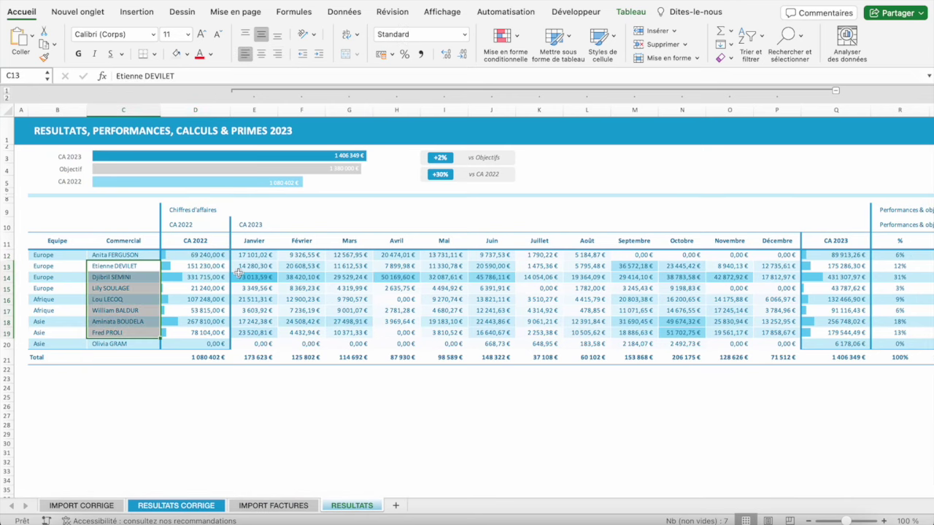
{"action": "scroll", "coordinate": [472, 294], "scroll_direction": "right", "scroll_amount": 10}
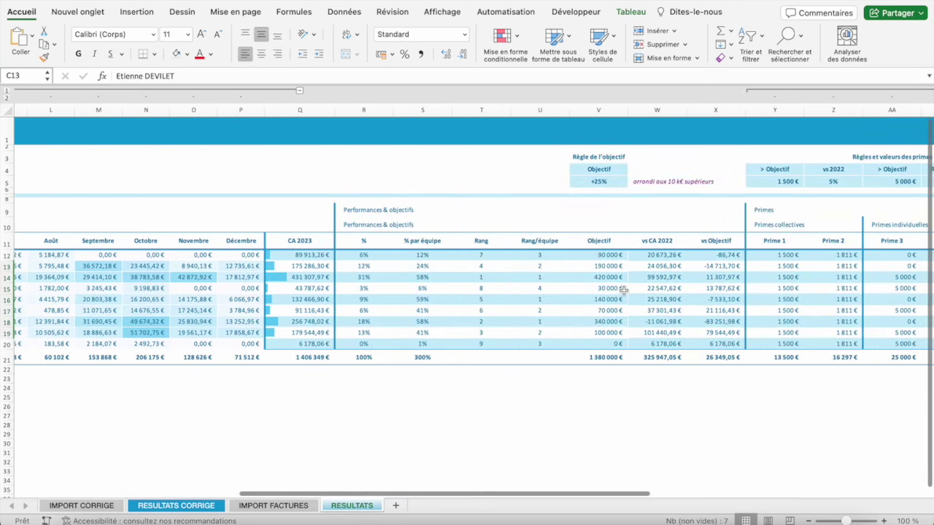
{"action": "left_click_drag", "start_coordinate": [363, 255], "coordinate": [698, 273]}
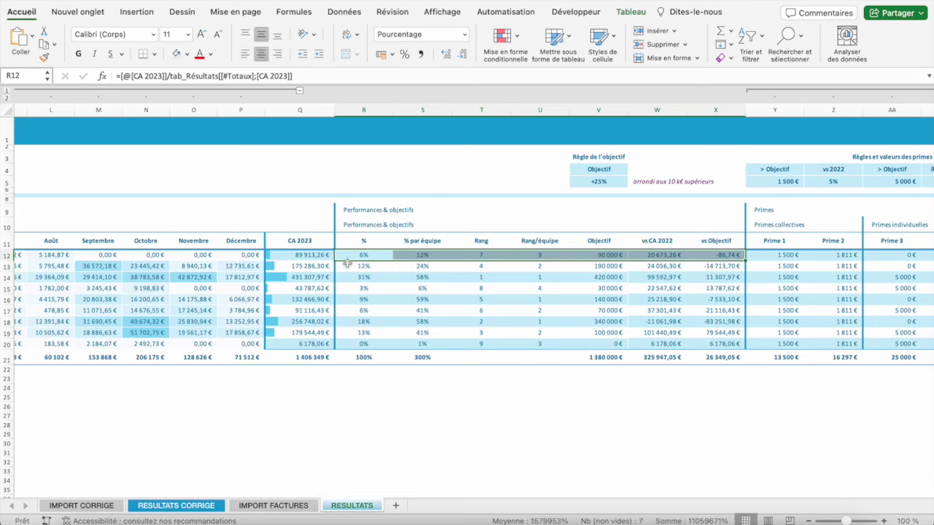
{"action": "left_click_drag", "start_coordinate": [708, 256], "coordinate": [374, 256]}
{"action": "scroll", "coordinate": [643, 286], "scroll_direction": "right", "scroll_amount": 5}
{"action": "scroll", "coordinate": [643, 286], "scroll_direction": "left", "scroll_amount": 5}
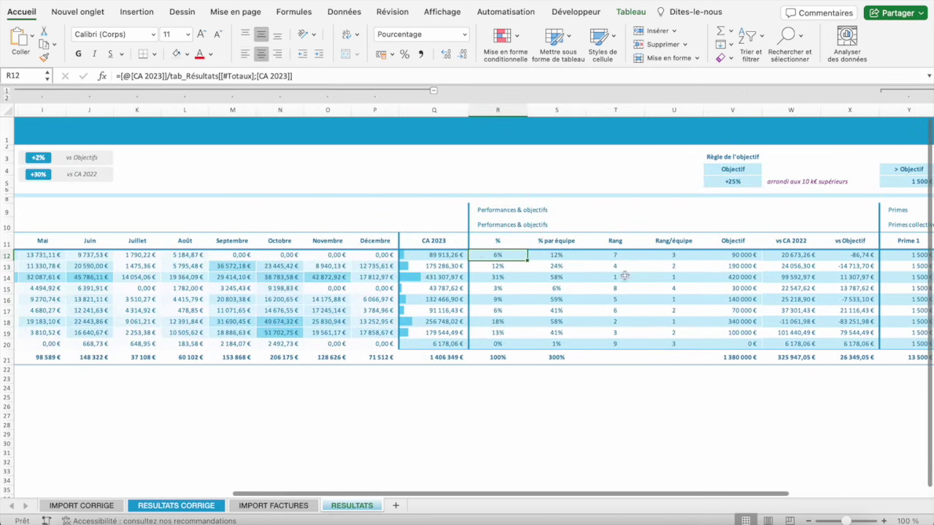
{"action": "scroll", "coordinate": [511, 241], "scroll_direction": "left", "scroll_amount": 5}
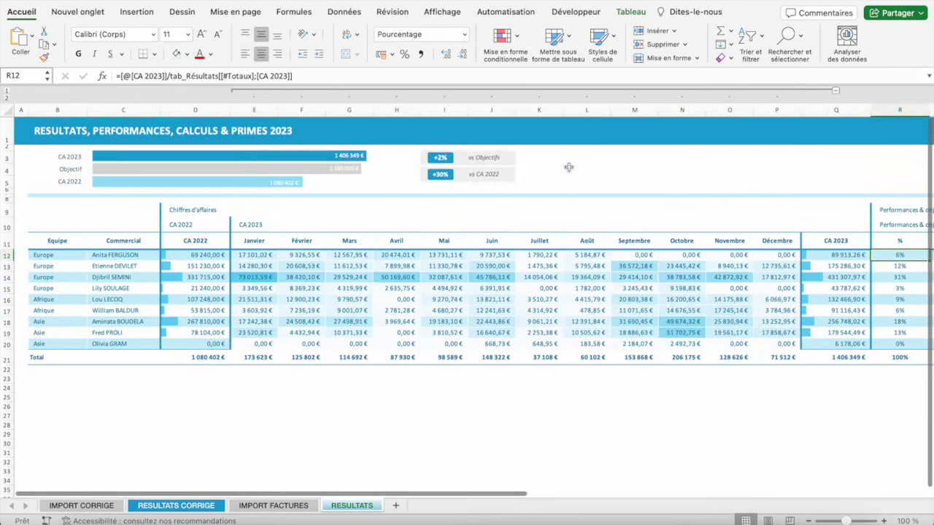
- Collapse the Janvier–Décembre month columns and the Prime 1 to Prime 5 bonus columns
{"action": "left_click", "coordinate": [835, 91]}
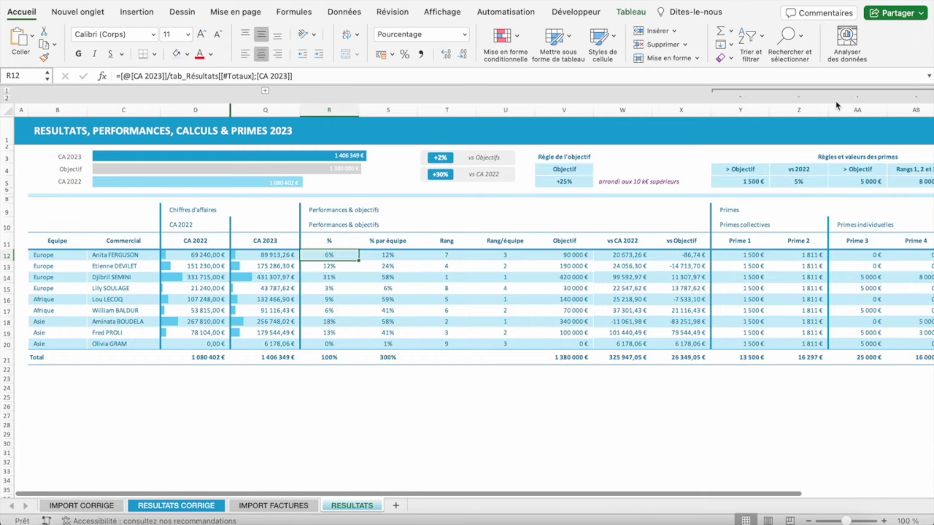
{"action": "scroll", "coordinate": [803, 99], "scroll_direction": "right", "scroll_amount": 5}
{"action": "left_click", "coordinate": [736, 91]}
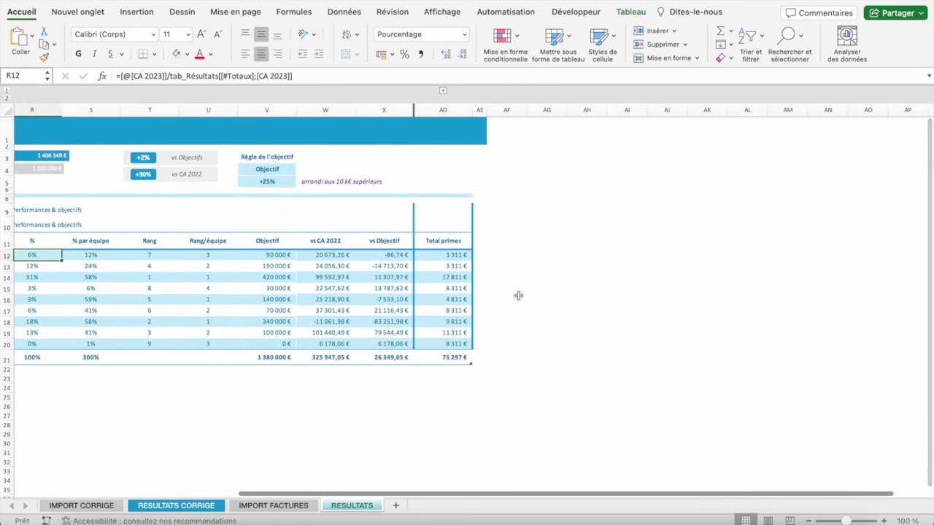
{"action": "scroll", "coordinate": [518, 296], "scroll_direction": "left", "scroll_amount": 3}
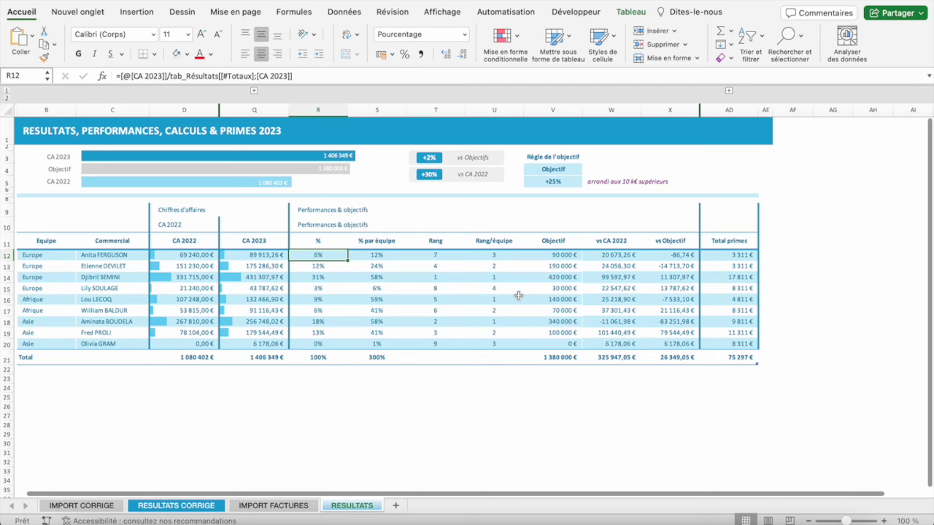